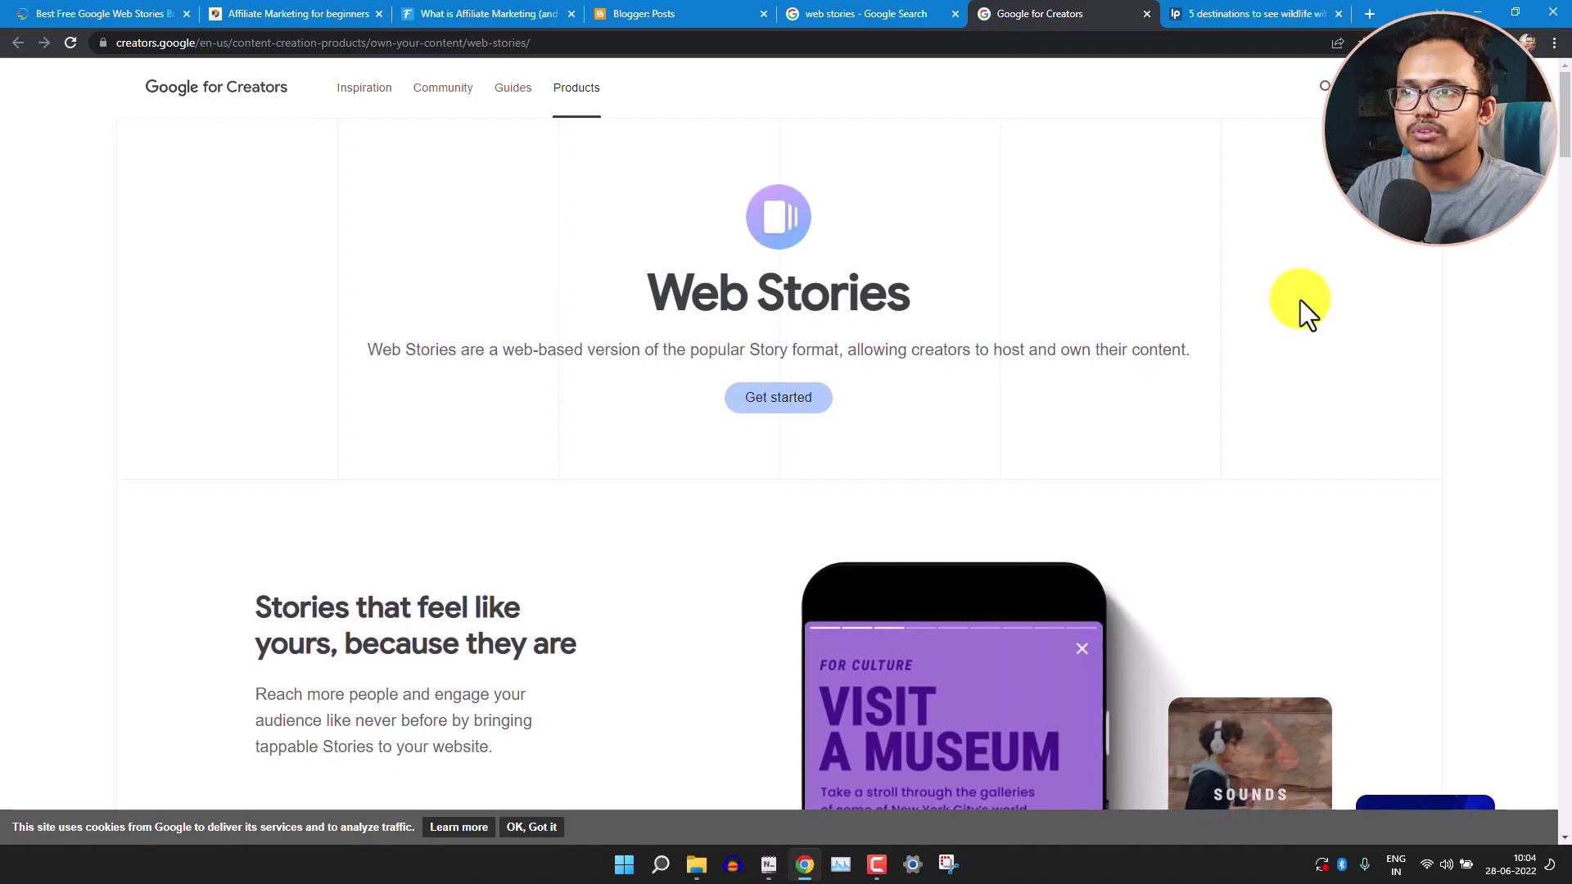
Scroll the Web Stories examples and open Lonely Planet's '5 destinations to see wildlife with your kids' story.
{"action": "scroll", "coordinate": [1359, 368], "scroll_direction": "down", "scroll_amount": 8}
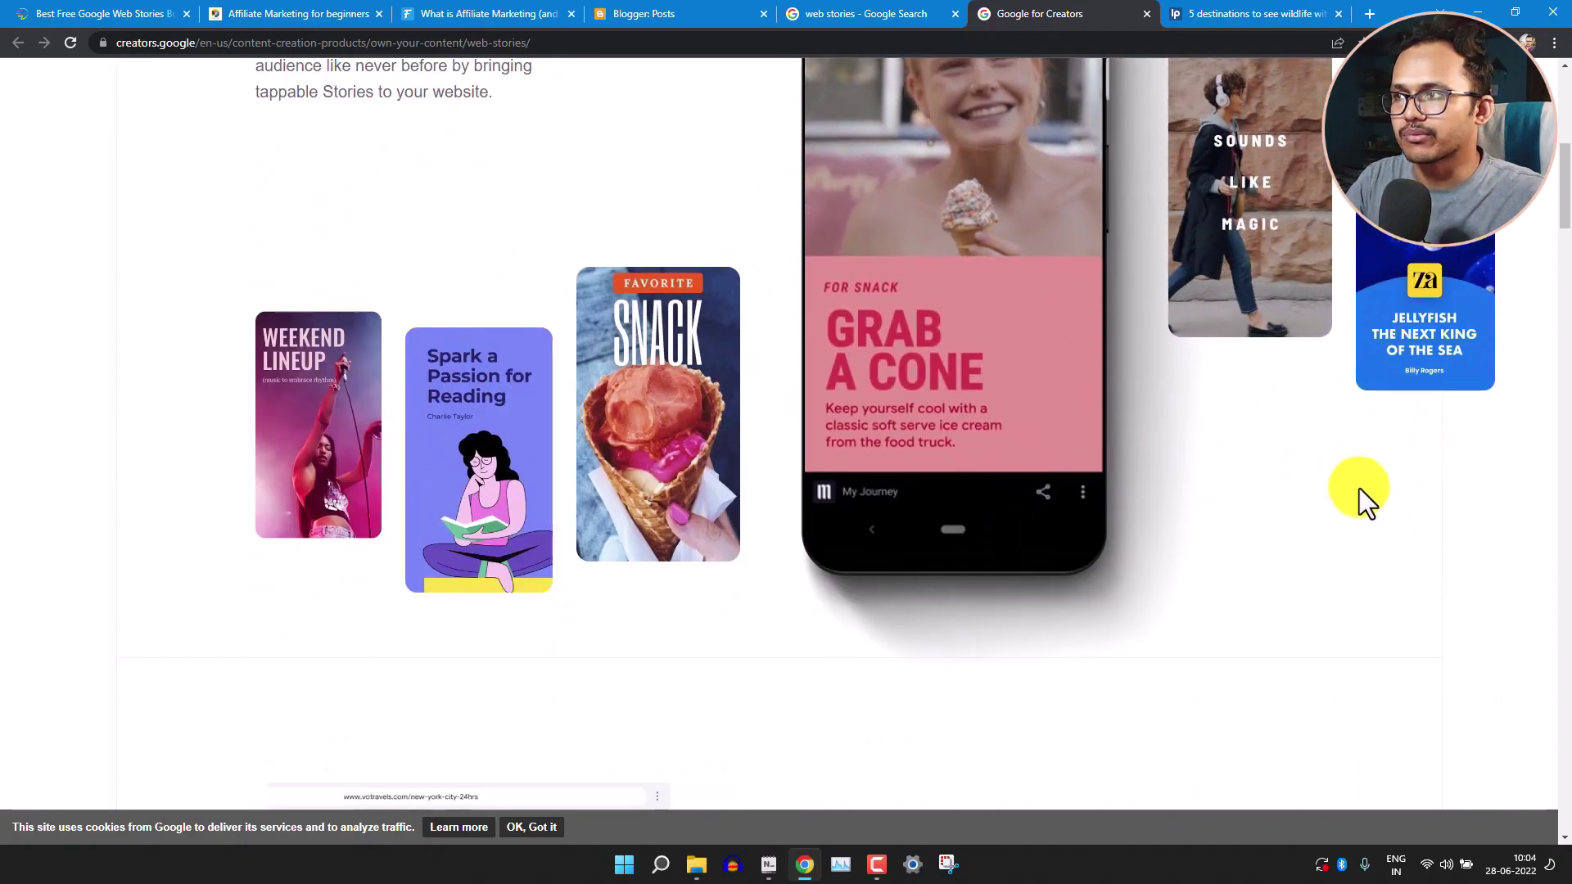
{"action": "scroll", "coordinate": [1382, 503], "scroll_direction": "down", "scroll_amount": 3}
{"action": "scroll", "coordinate": [1384, 503], "scroll_direction": "down", "scroll_amount": 14}
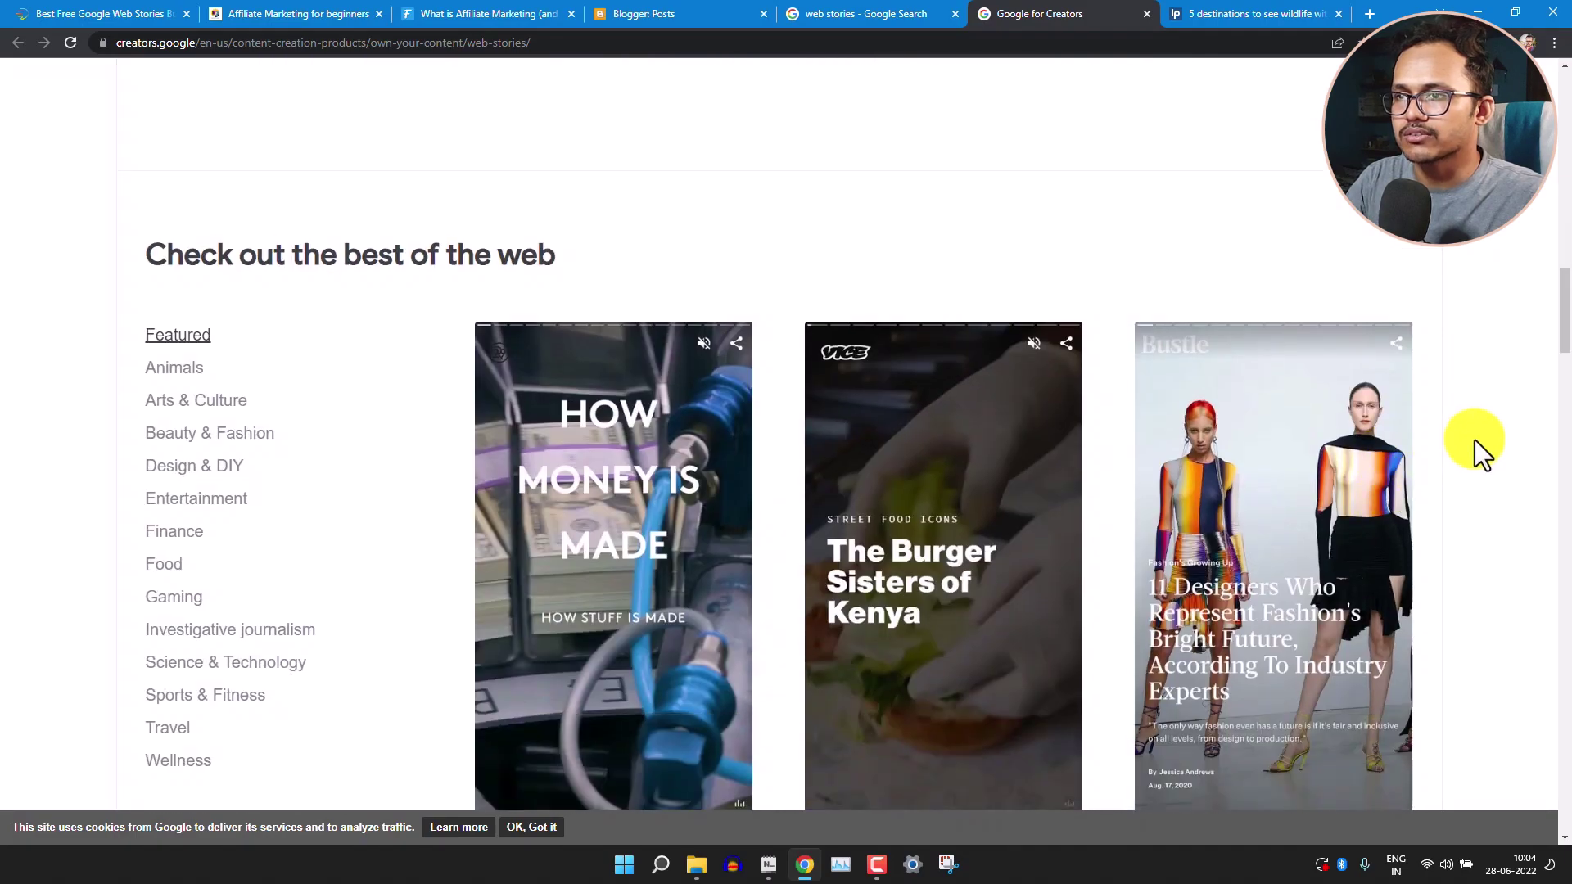
{"action": "scroll", "coordinate": [1470, 549], "scroll_direction": "down", "scroll_amount": 8}
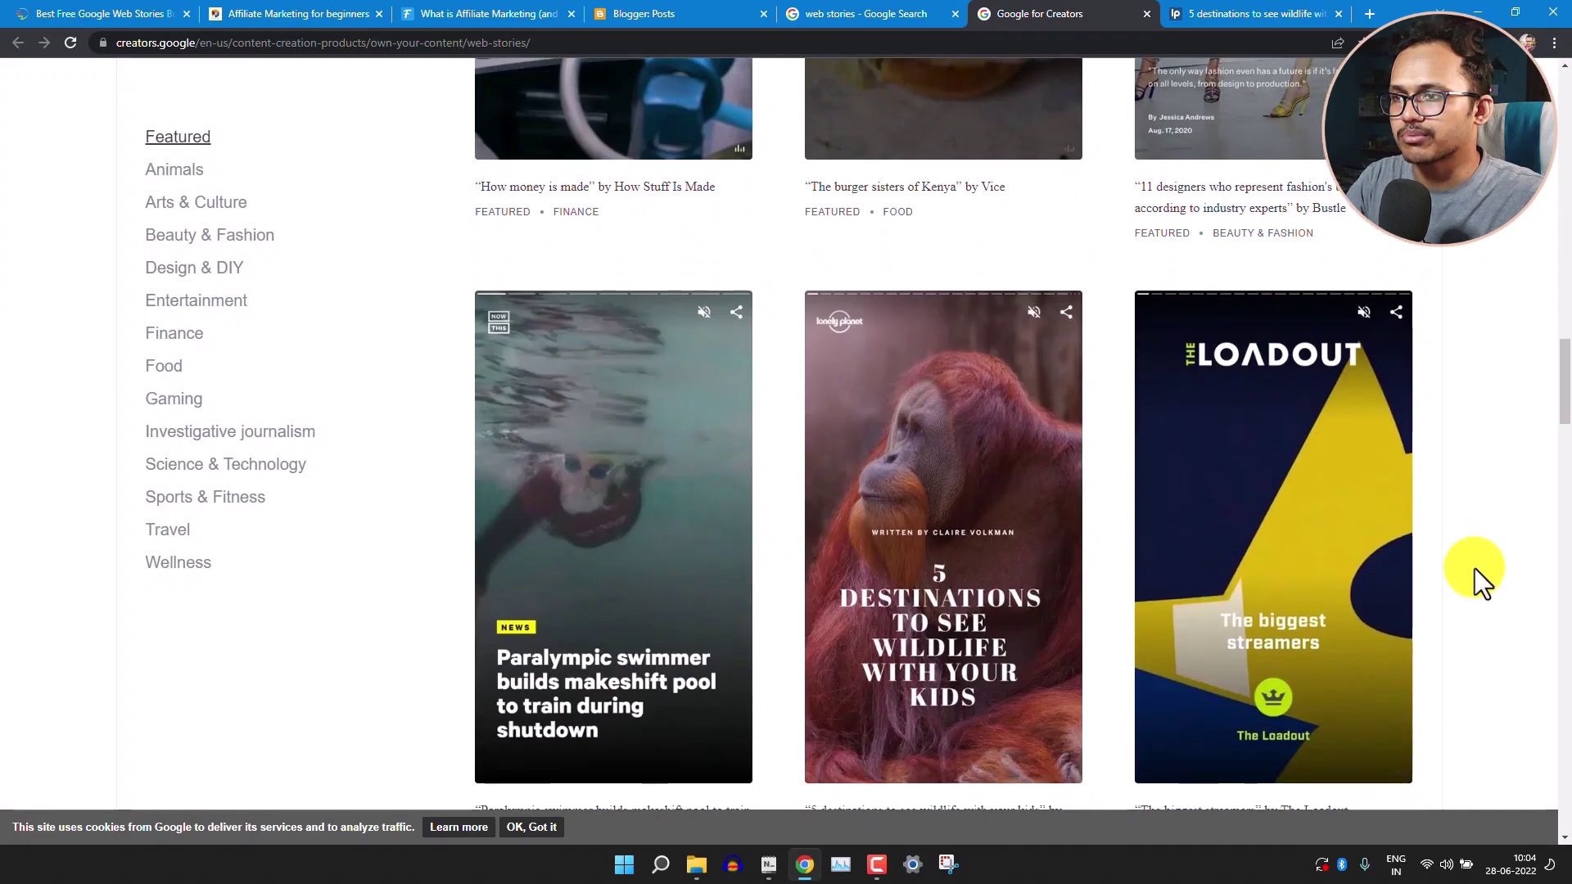
{"action": "scroll", "coordinate": [1476, 568], "scroll_direction": "down", "scroll_amount": 5}
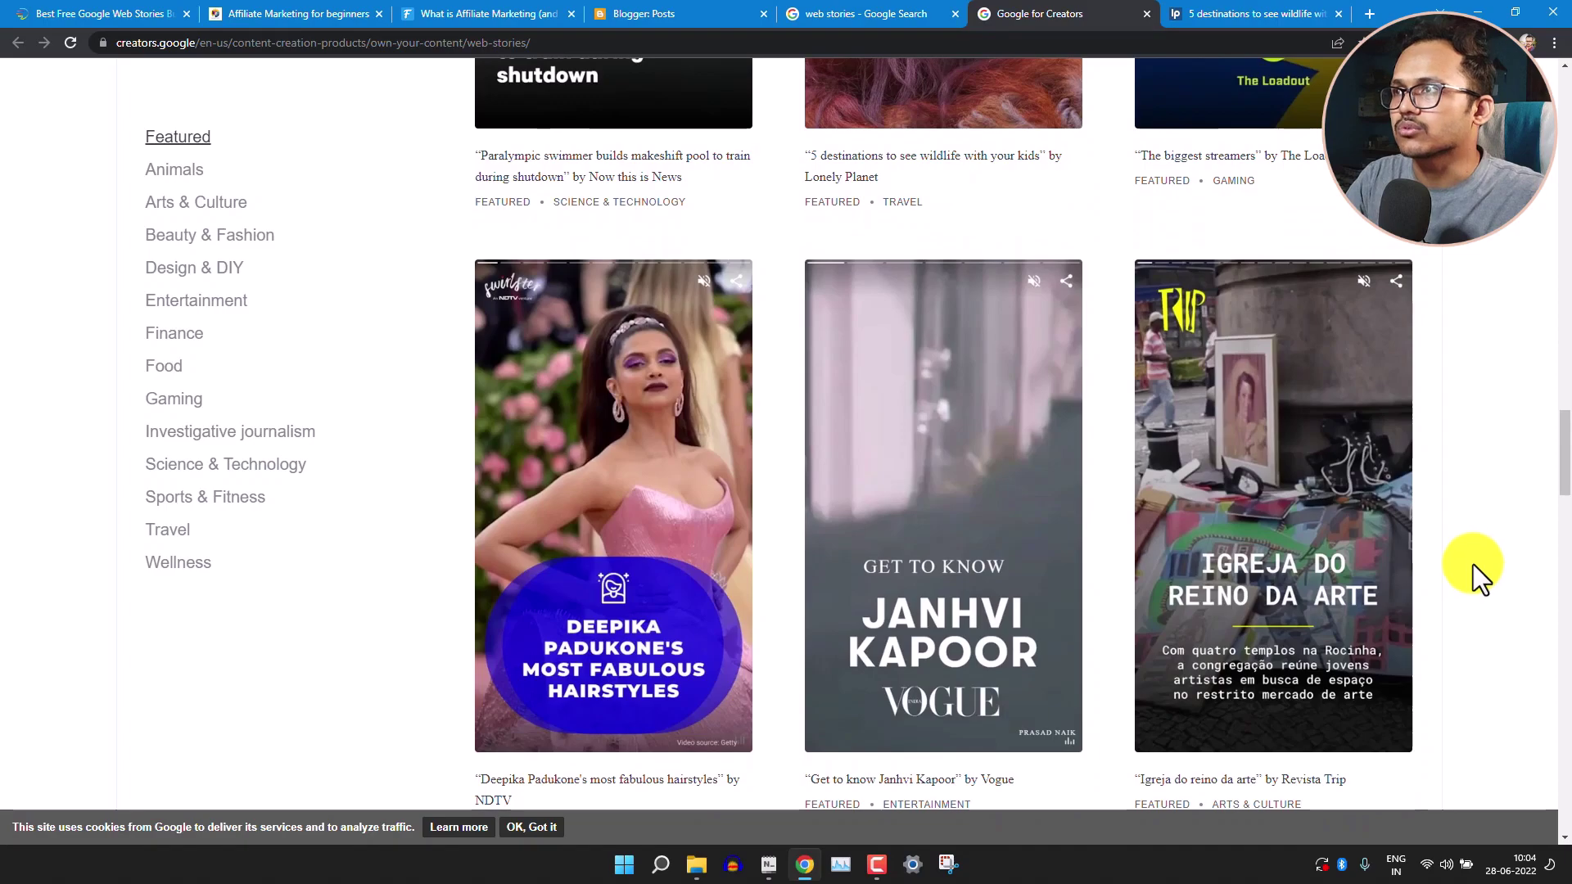
{"action": "left_click", "coordinate": [1248, 13]}
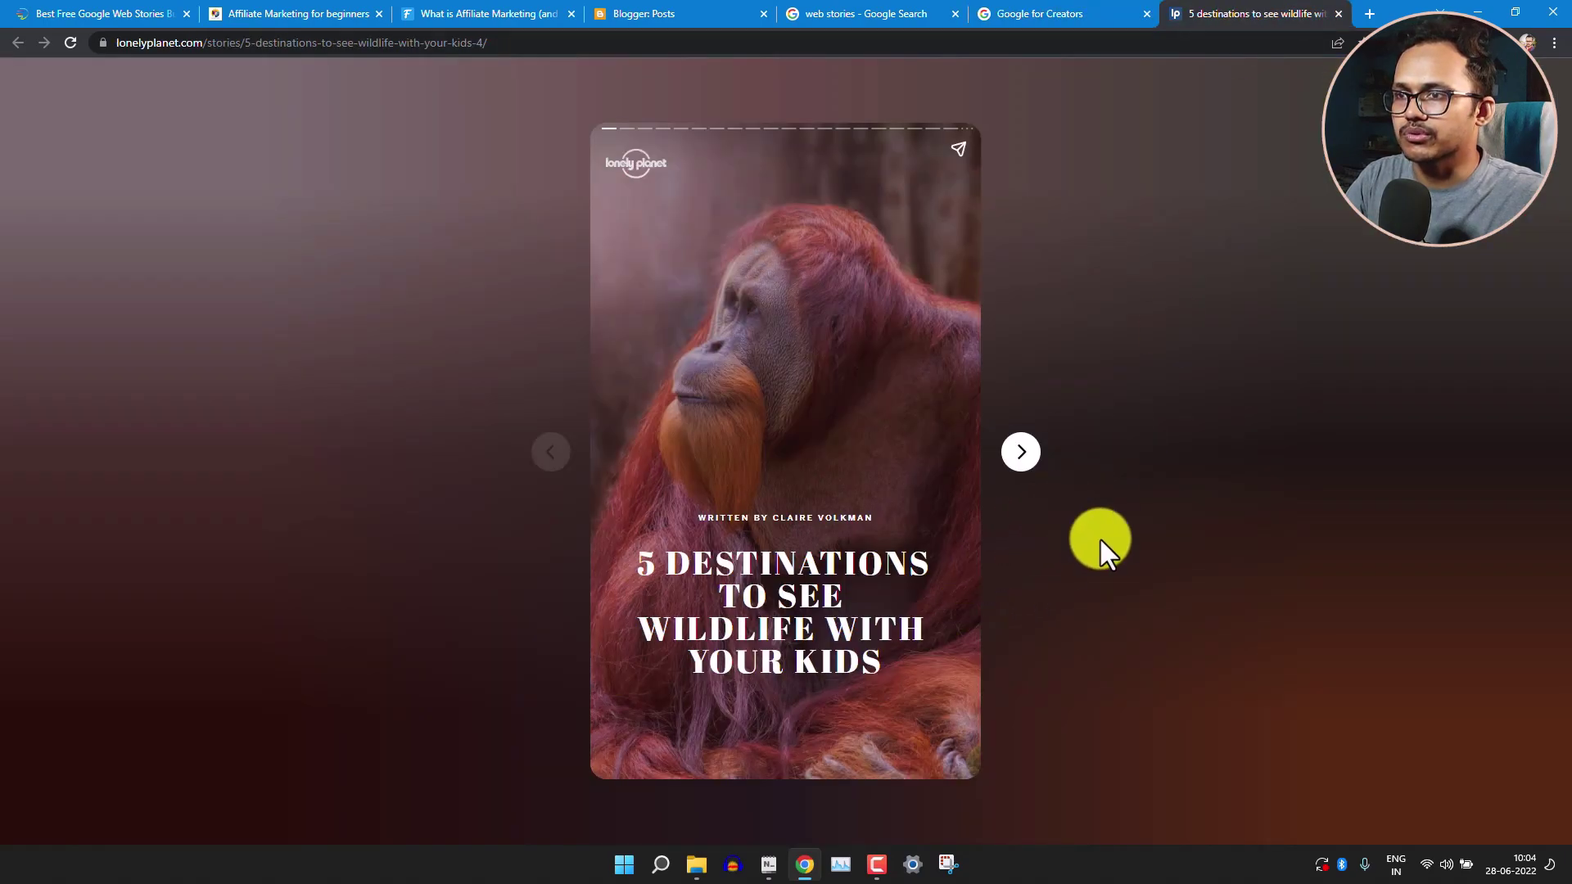
Page through the wildlife story past the sea and cheetah slides to the Siplock Nature Reserve, Borneo slides.
{"action": "left_click", "coordinate": [1018, 449]}
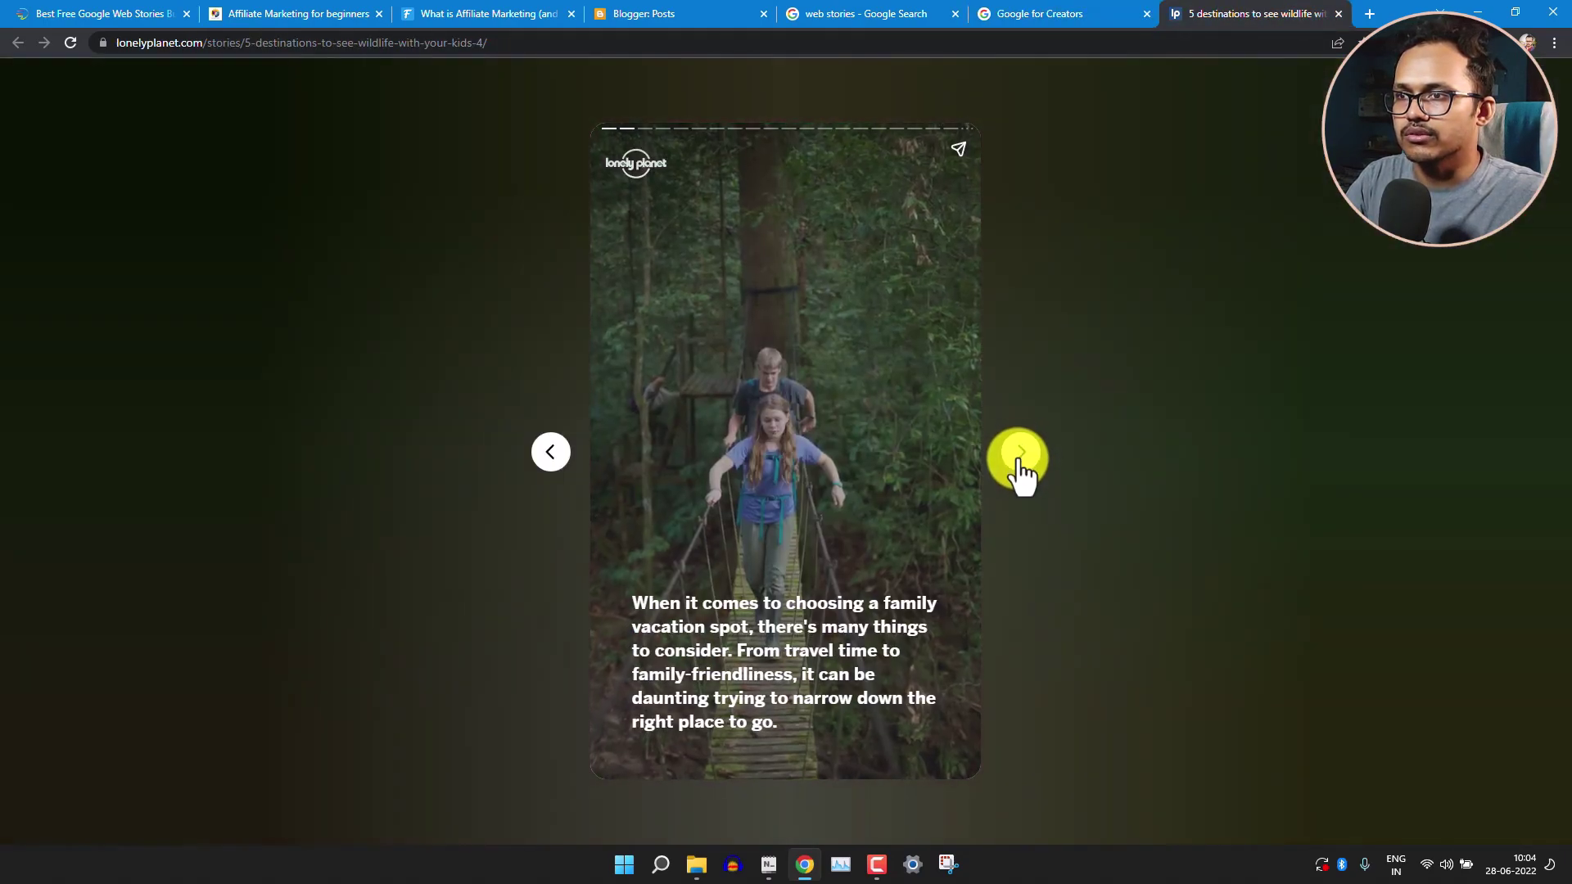
{"action": "left_click", "coordinate": [1018, 452]}
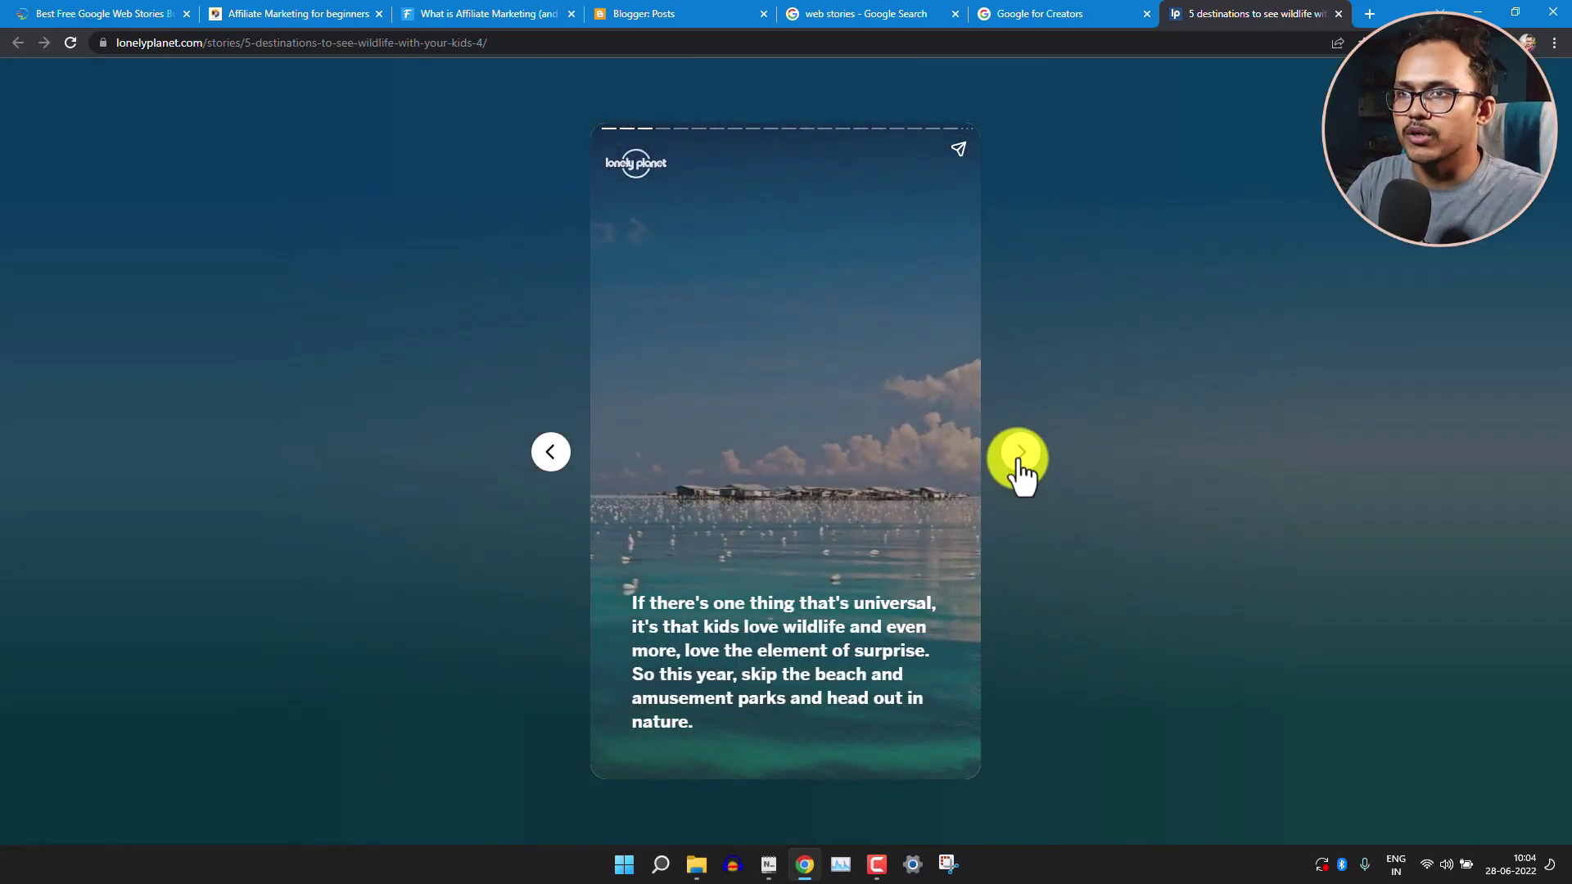
{"action": "left_click", "coordinate": [1020, 457]}
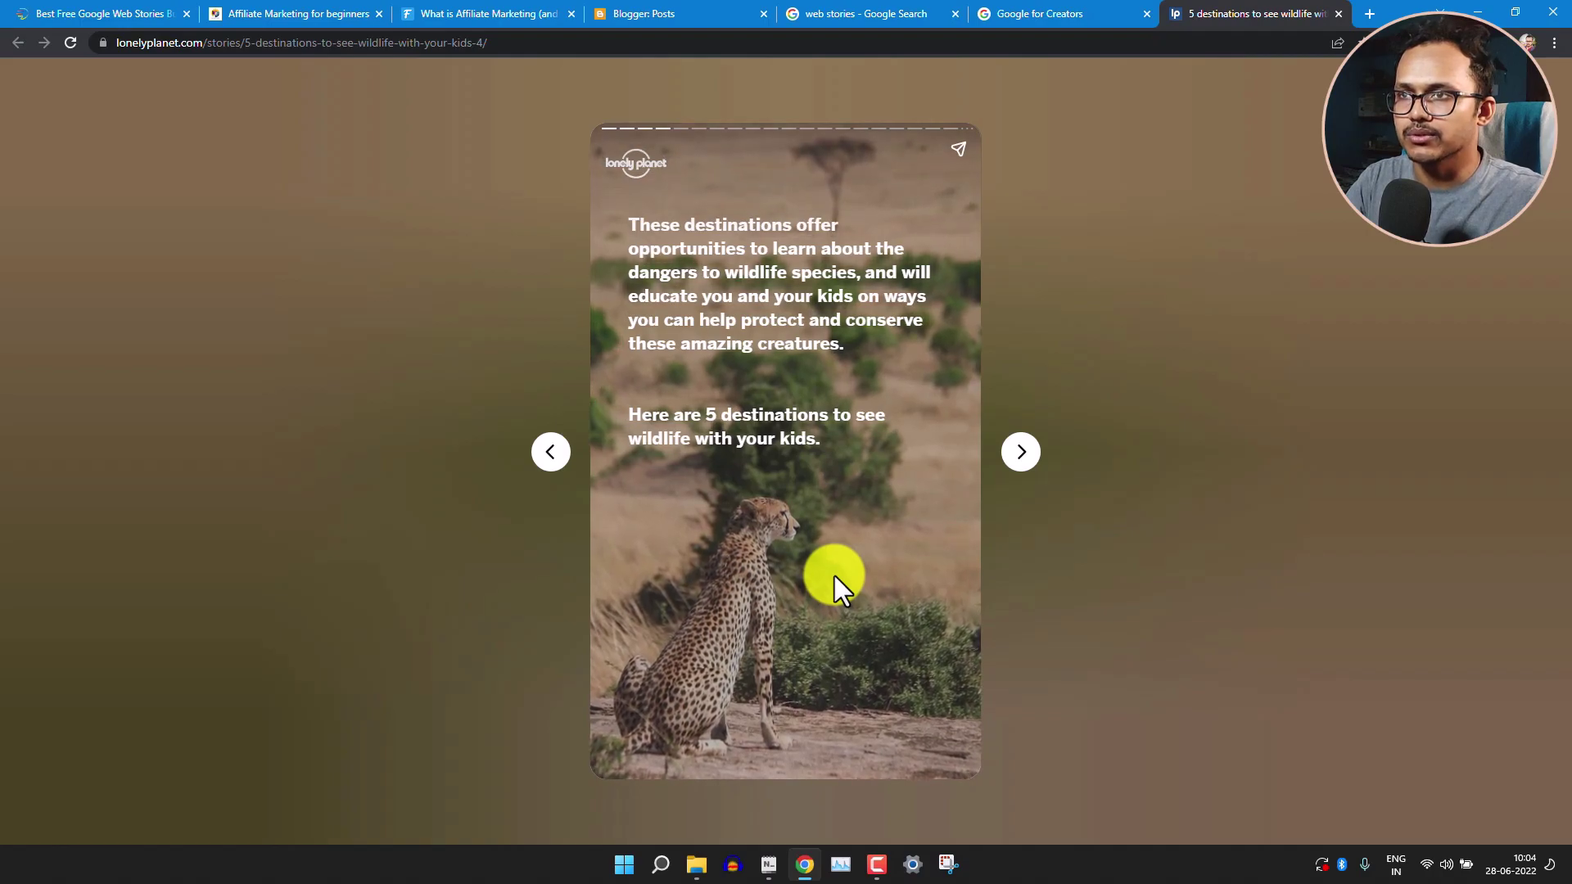
{"action": "left_click", "coordinate": [1021, 453]}
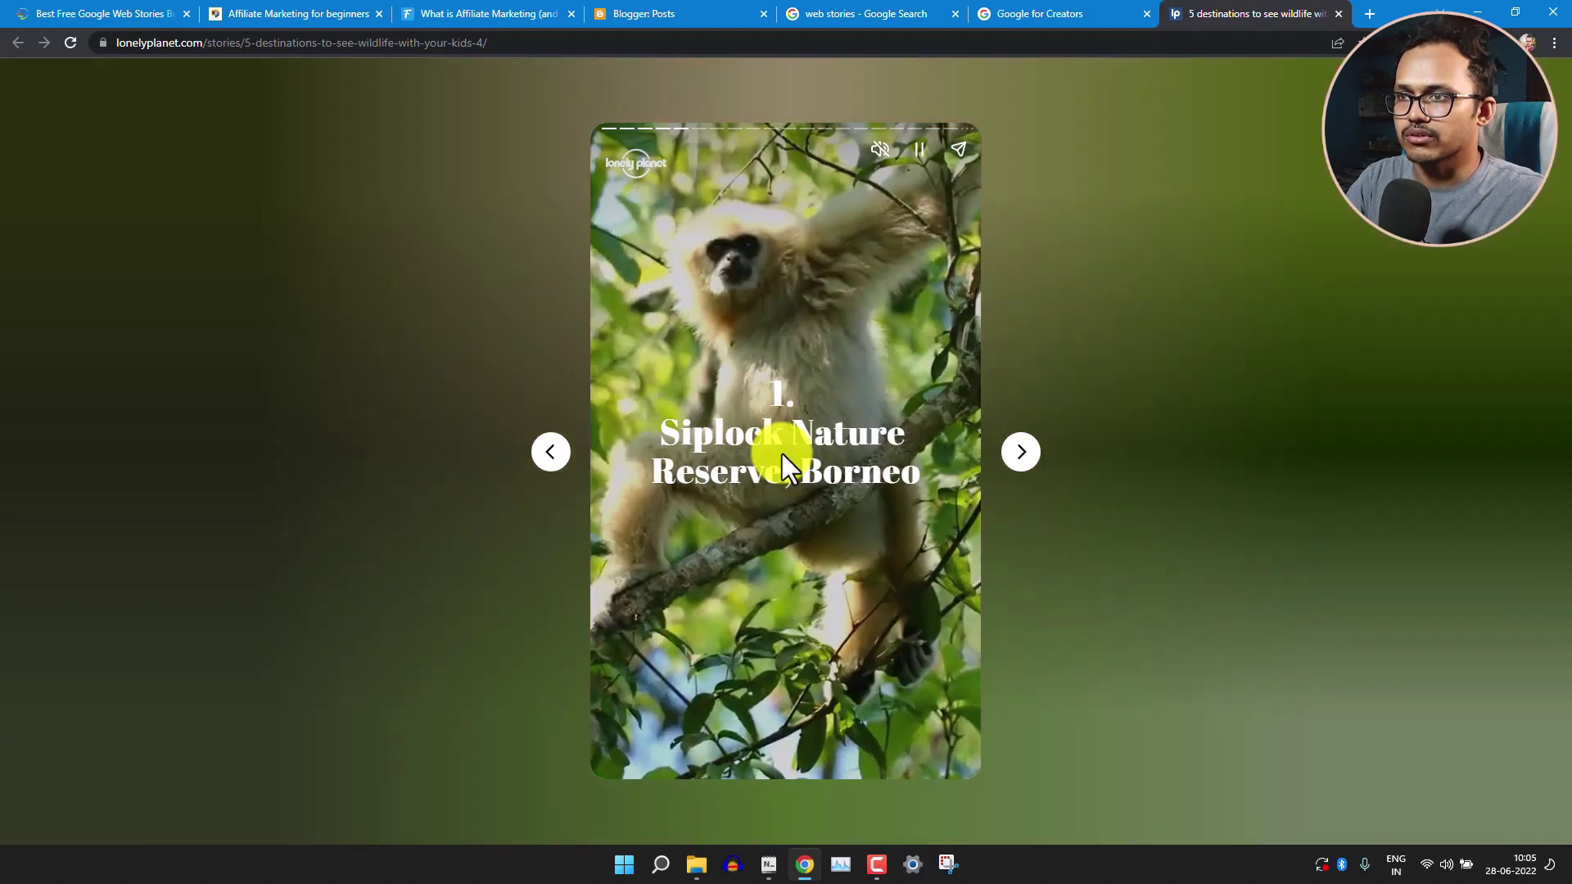
{"action": "left_click", "coordinate": [1020, 457]}
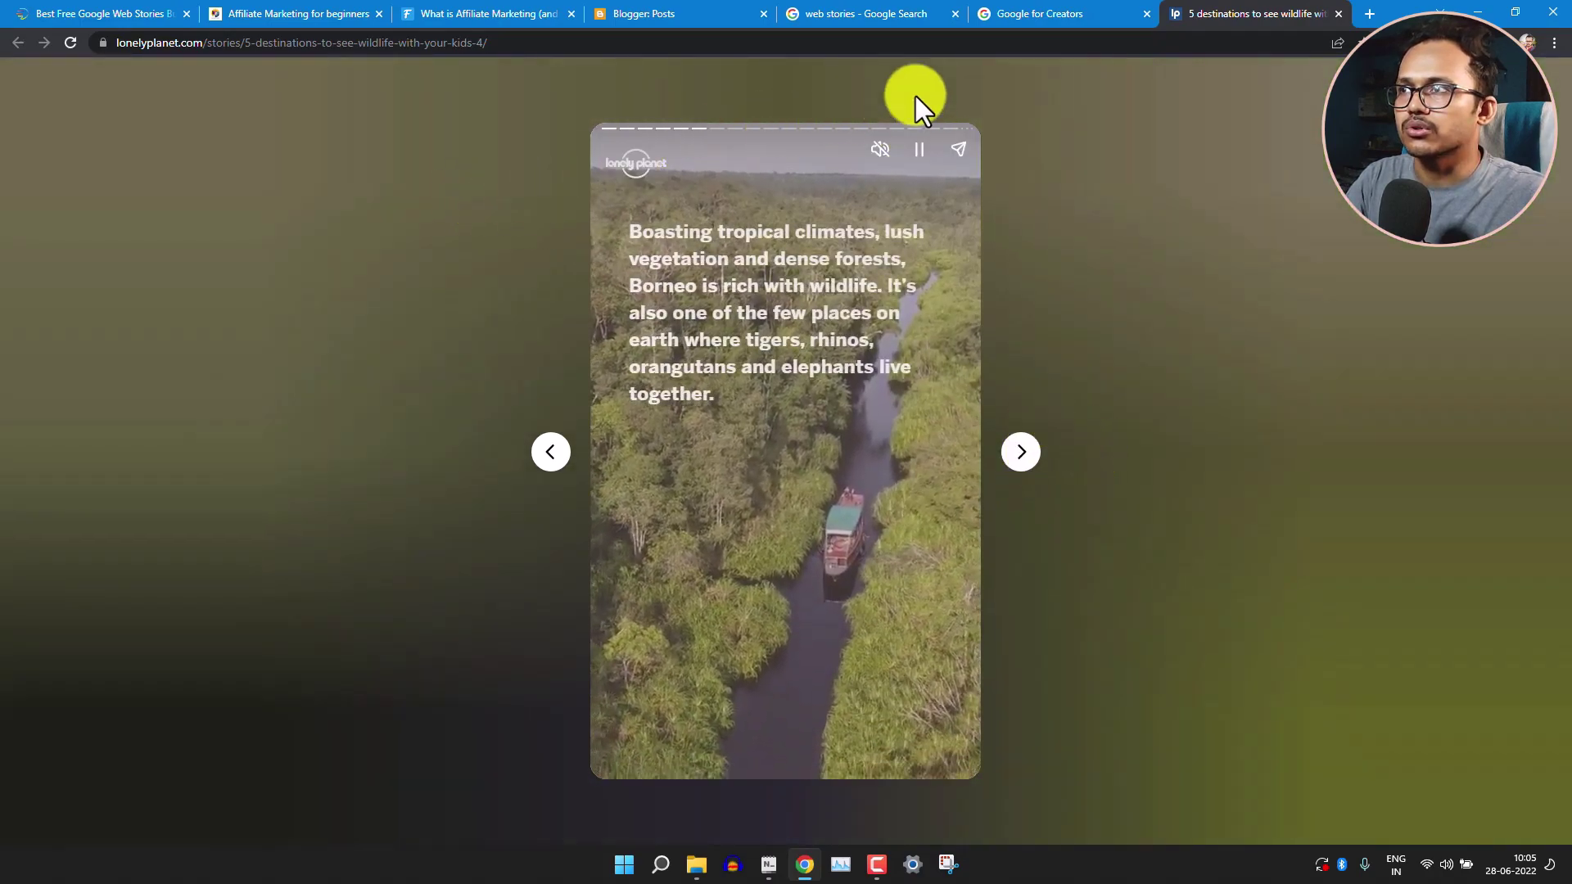
Close the Lonely Planet story and rewind the affiliate marketing story to its first slide.
{"action": "left_click", "coordinate": [1336, 15]}
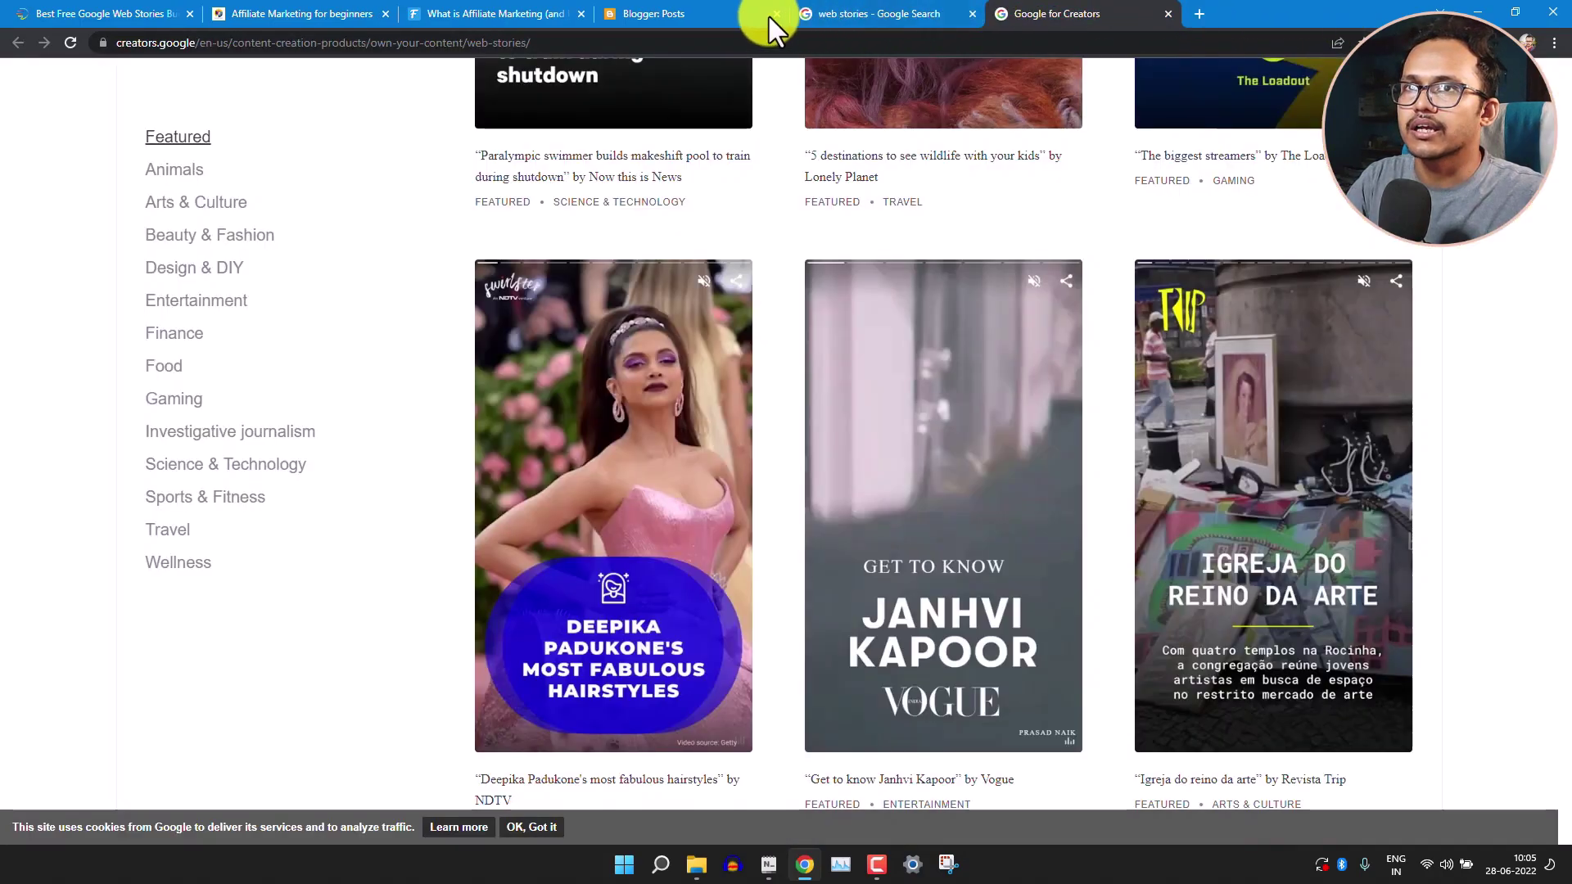
{"action": "left_click", "coordinate": [329, 14]}
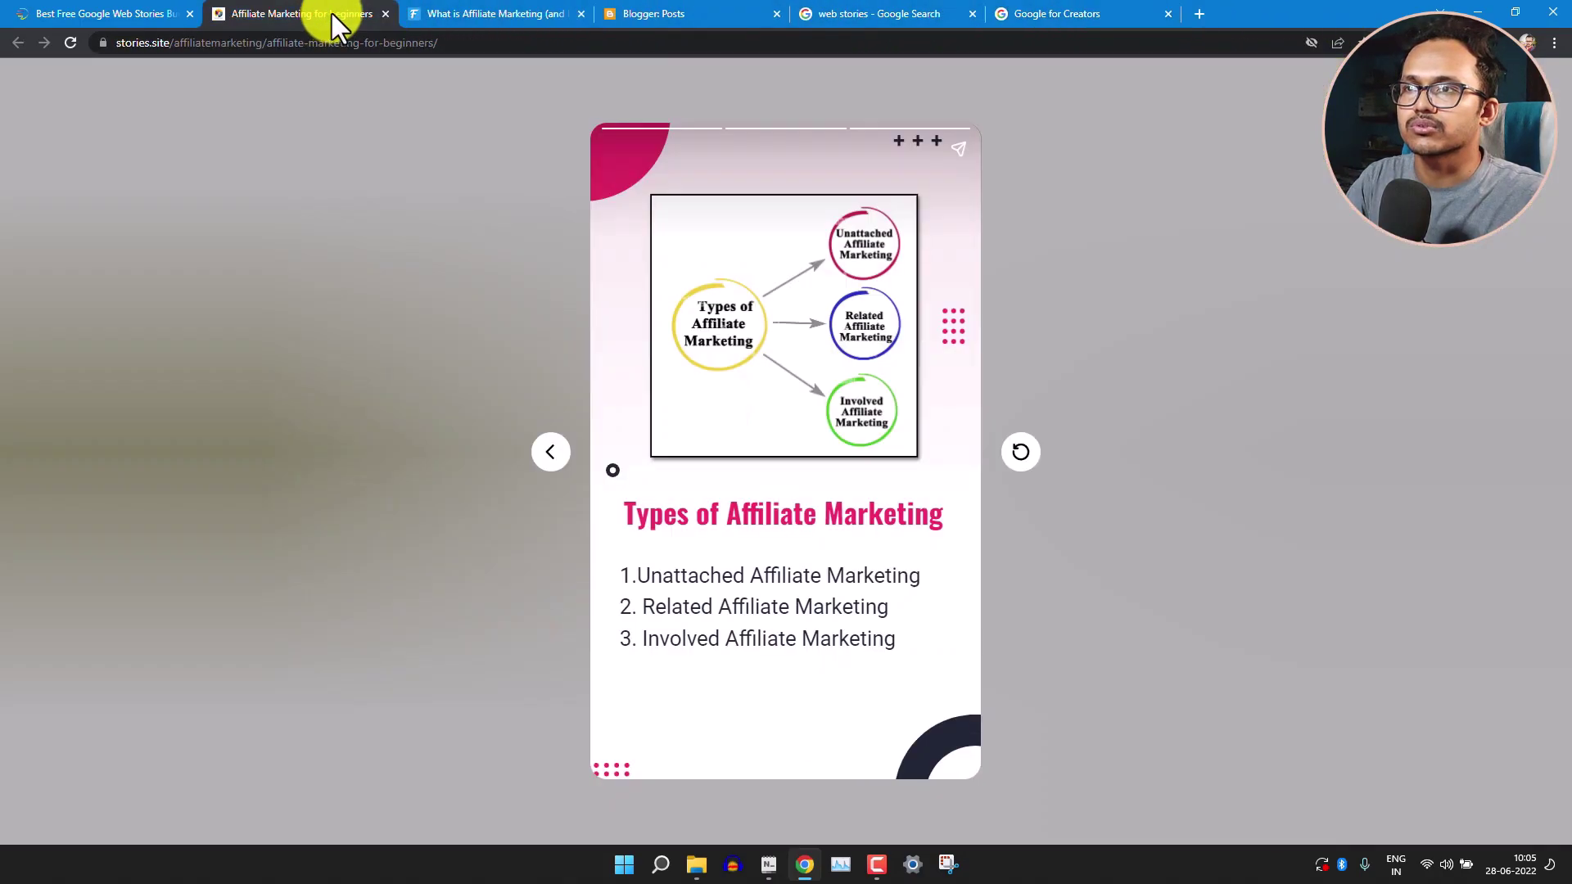
{"action": "left_click", "coordinate": [539, 456]}
{"action": "left_click", "coordinate": [539, 456]}
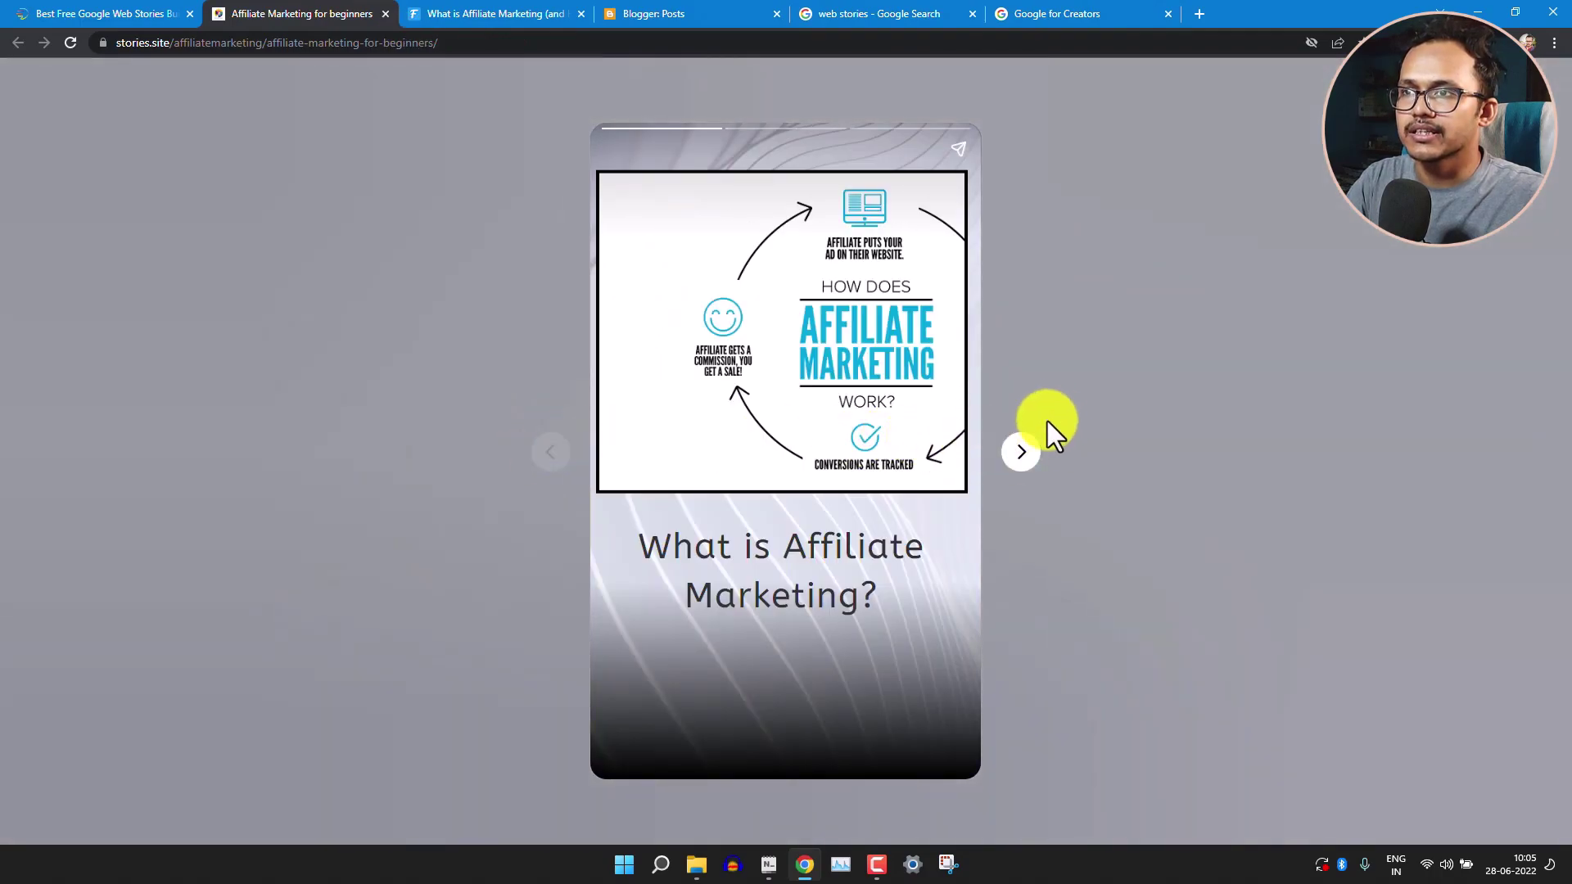
Advance through the Definition and Types of Affiliate Marketing slides, then view the 'What is Affiliate Marketing' article.
{"action": "left_click", "coordinate": [1024, 455]}
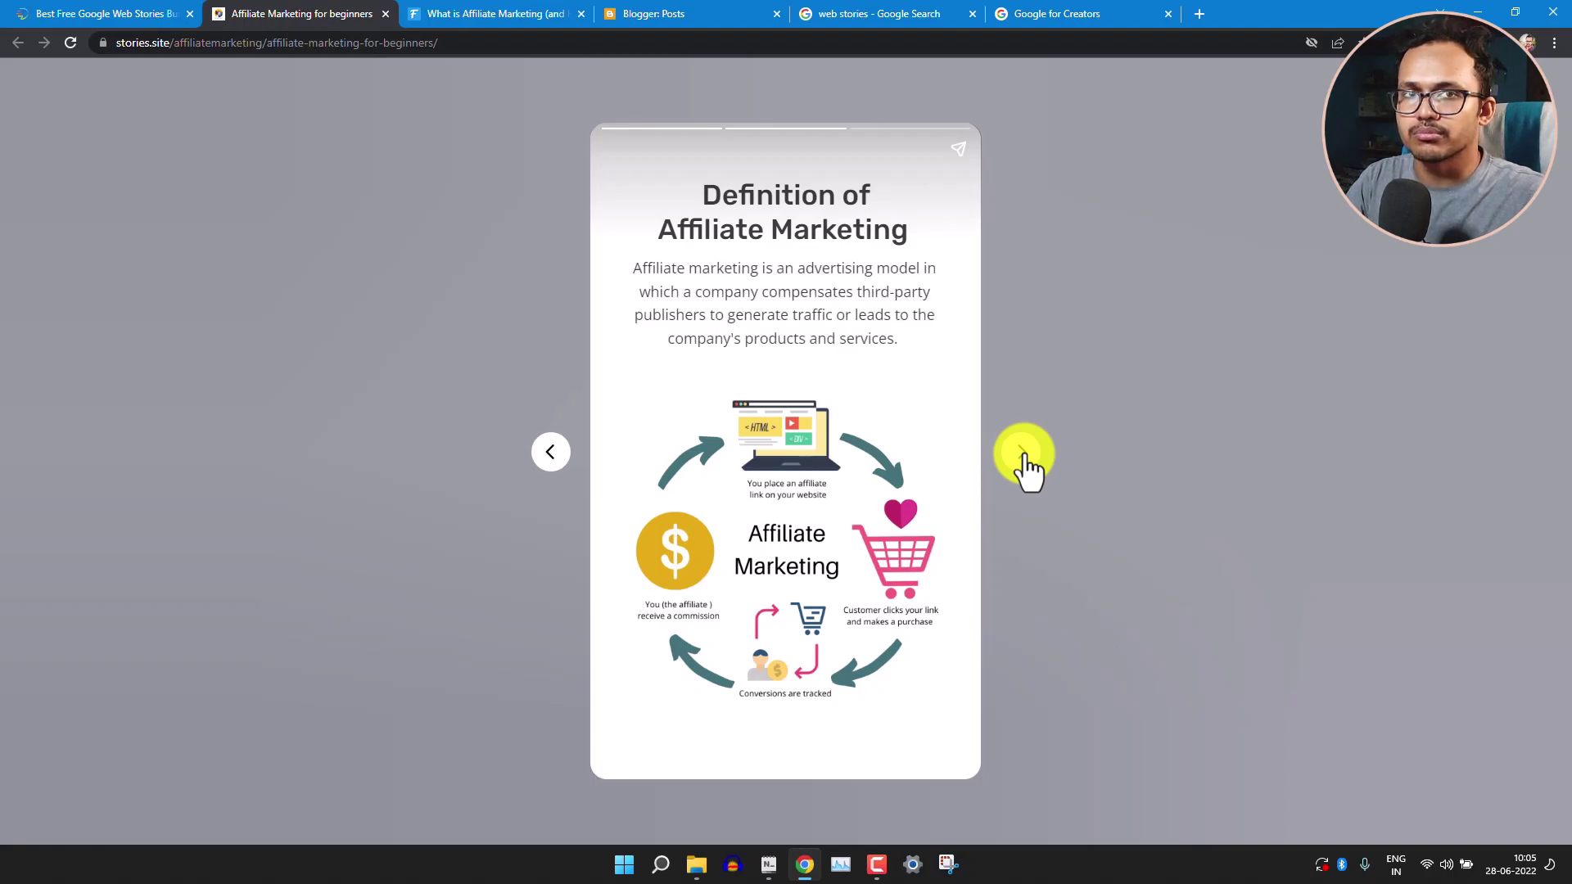
{"action": "left_click", "coordinate": [1023, 456]}
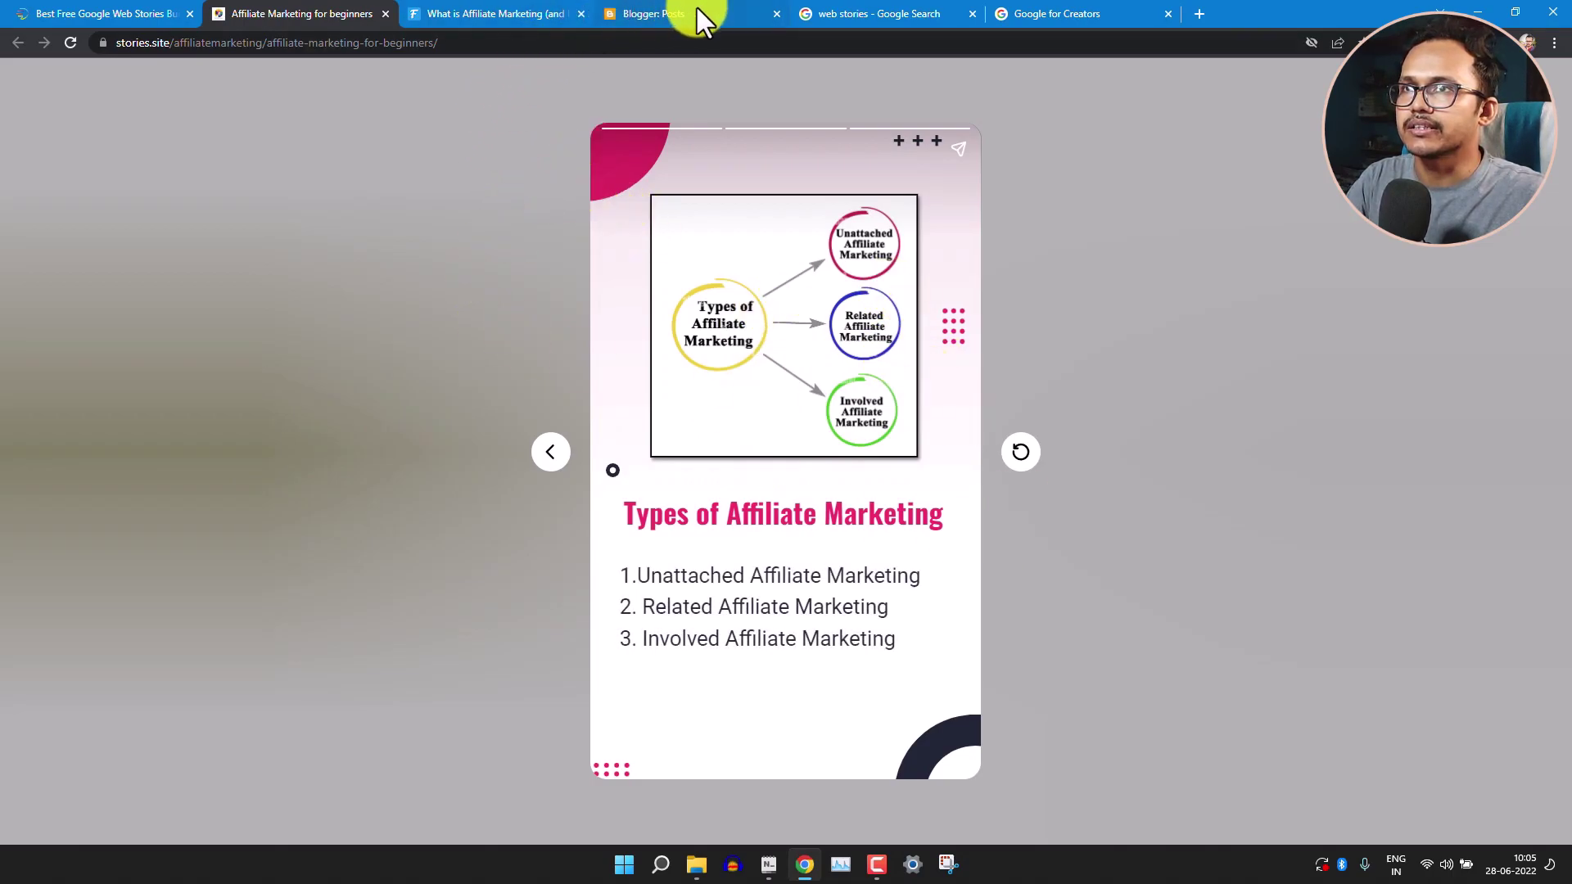
{"action": "left_click", "coordinate": [516, 16]}
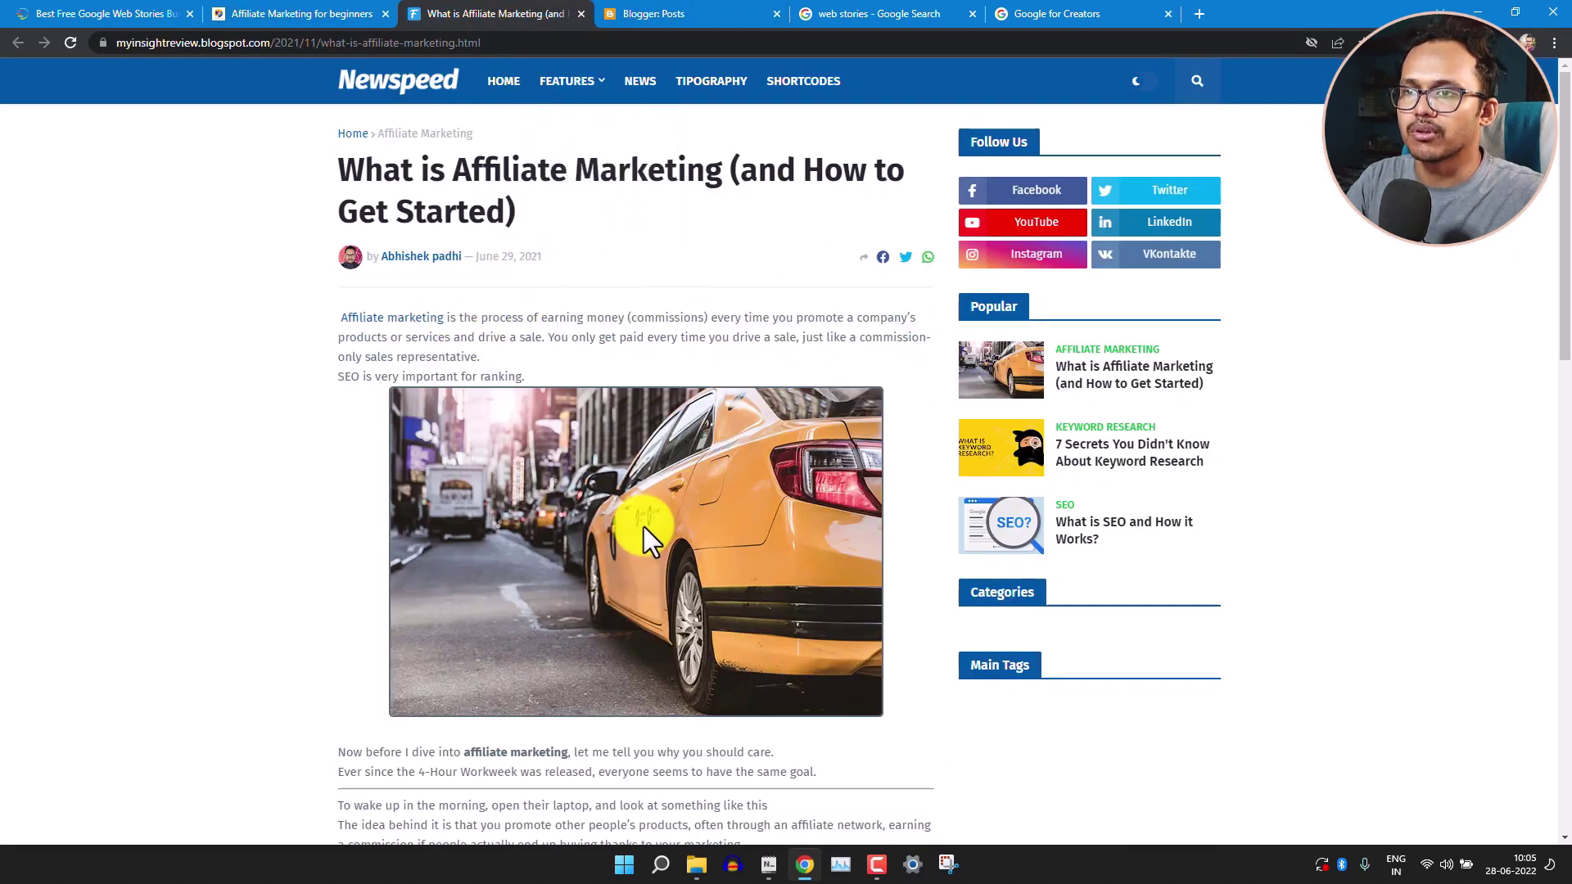
Scroll to the article's embedded story and move between its Definition, Types and 'What is Affiliate Marketing?' slides.
{"action": "scroll", "coordinate": [643, 527], "scroll_direction": "down", "scroll_amount": 10}
{"action": "scroll", "coordinate": [513, 572], "scroll_direction": "down", "scroll_amount": 1}
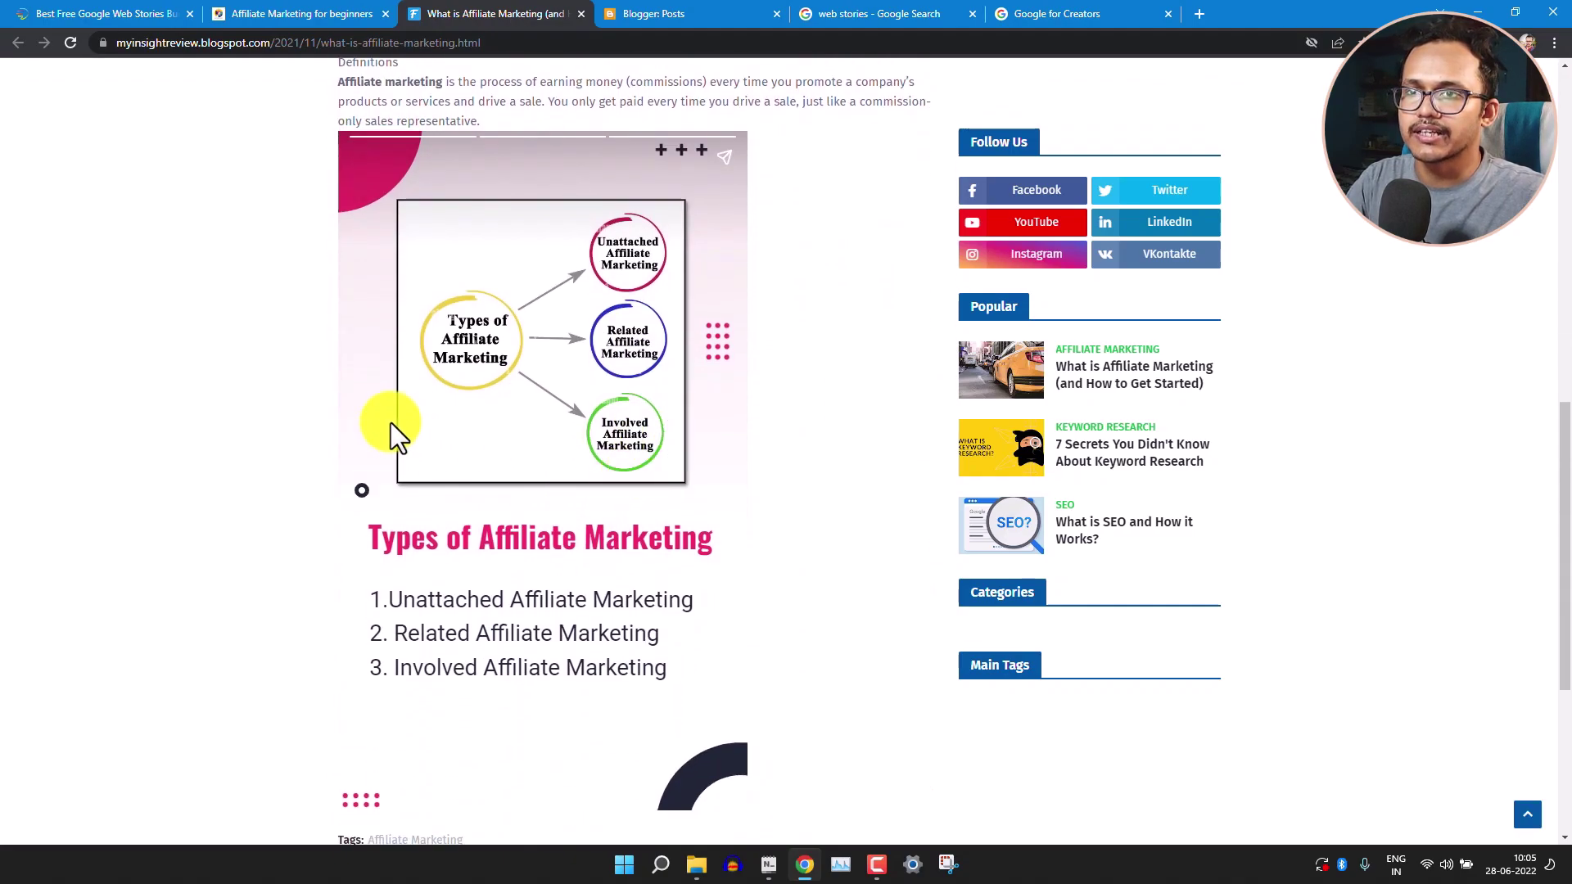
{"action": "left_click", "coordinate": [390, 422]}
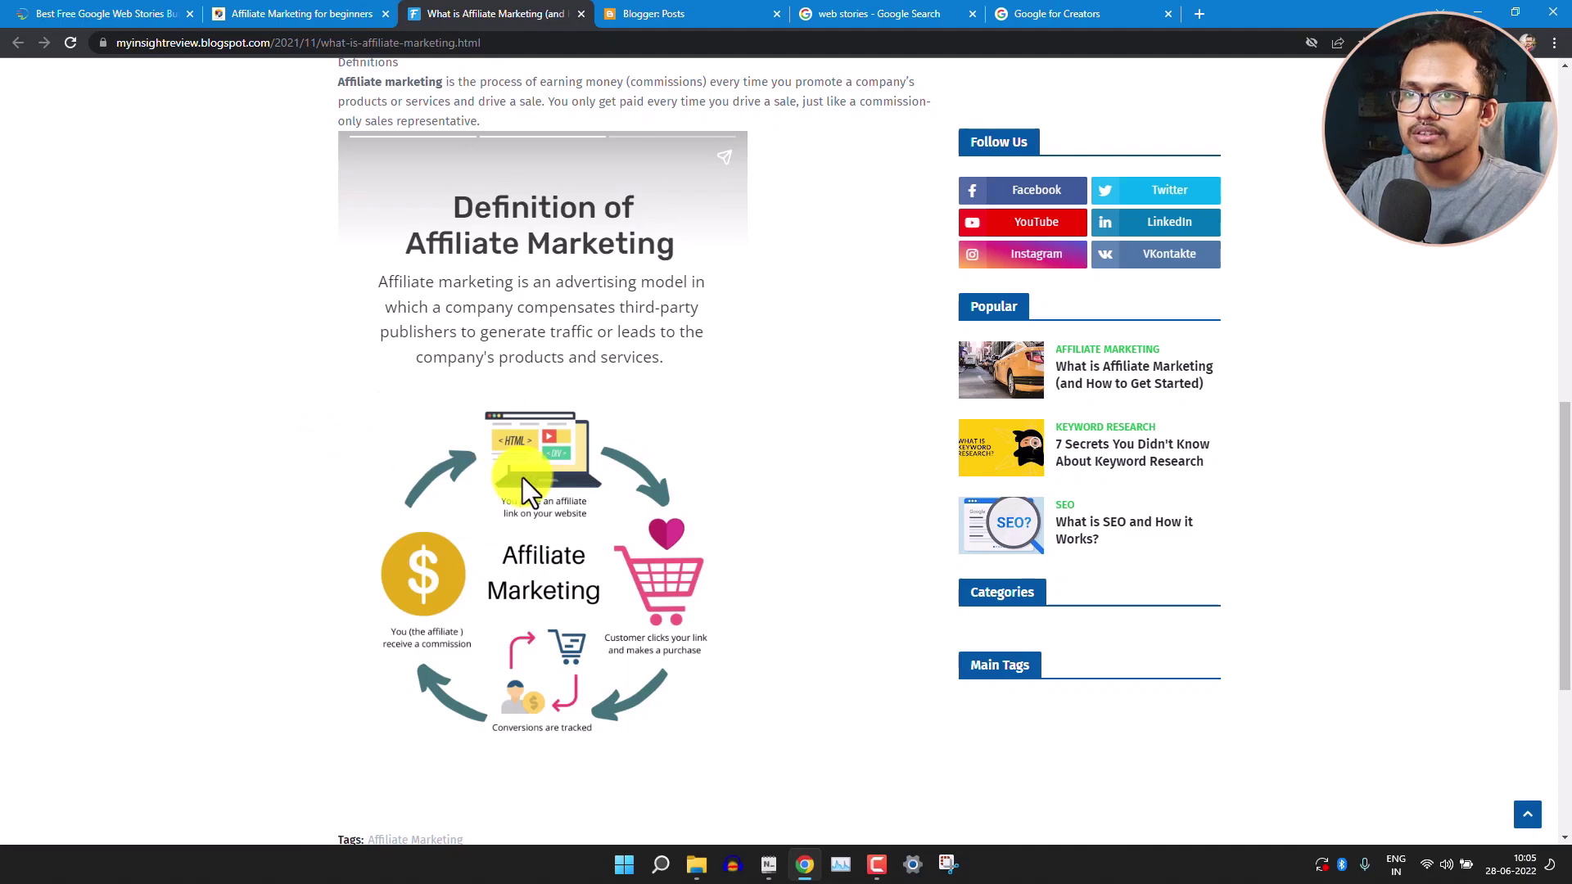
{"action": "left_click", "coordinate": [672, 465]}
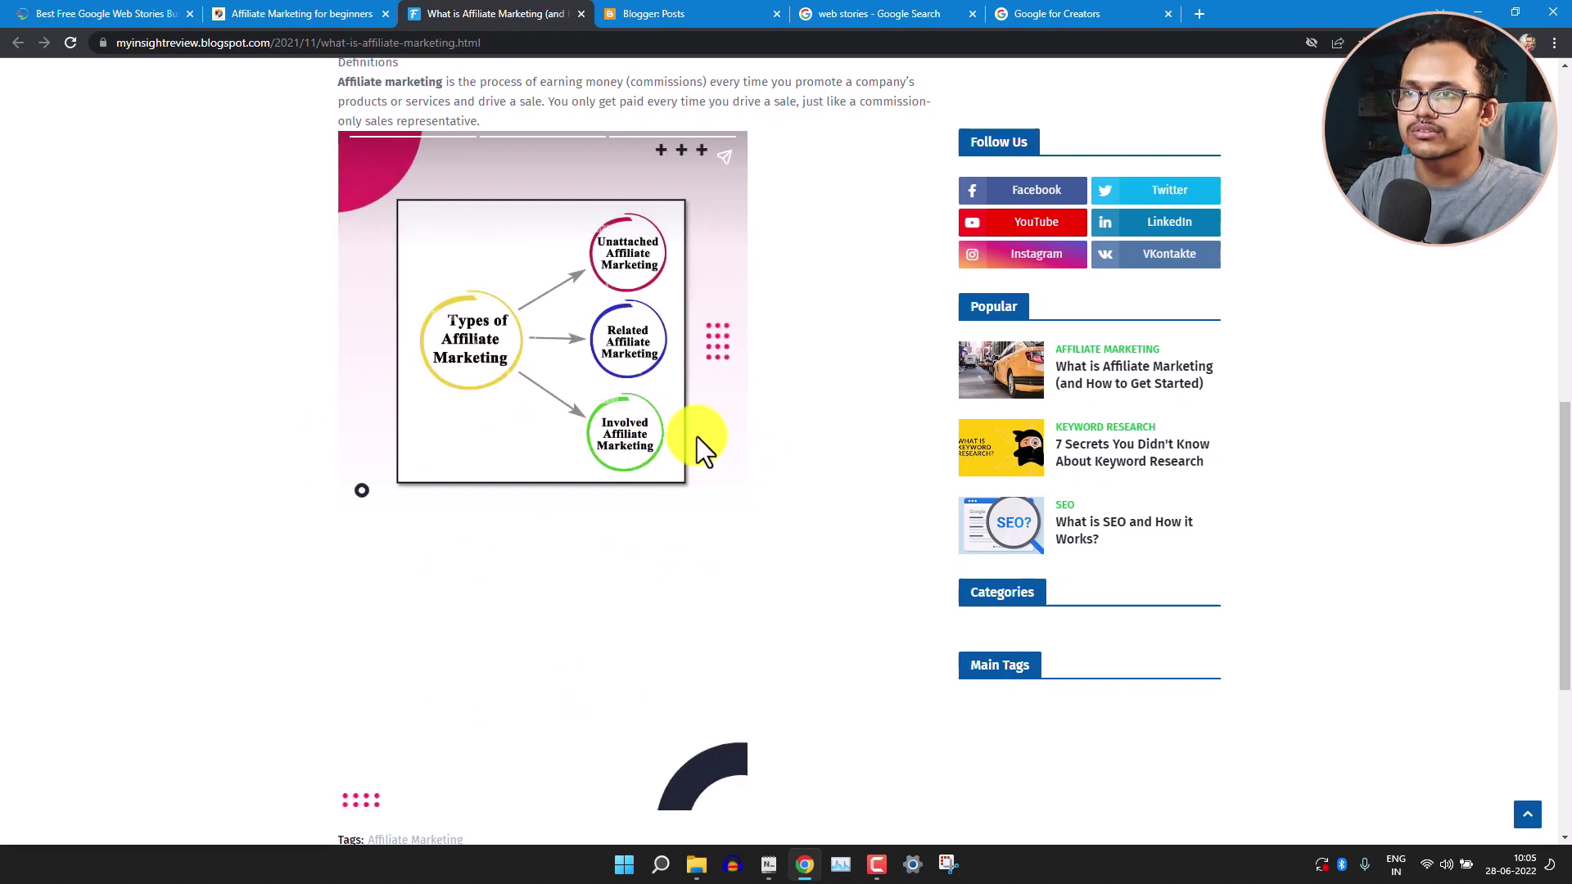
{"action": "left_click", "coordinate": [360, 455]}
{"action": "left_click", "coordinate": [360, 455]}
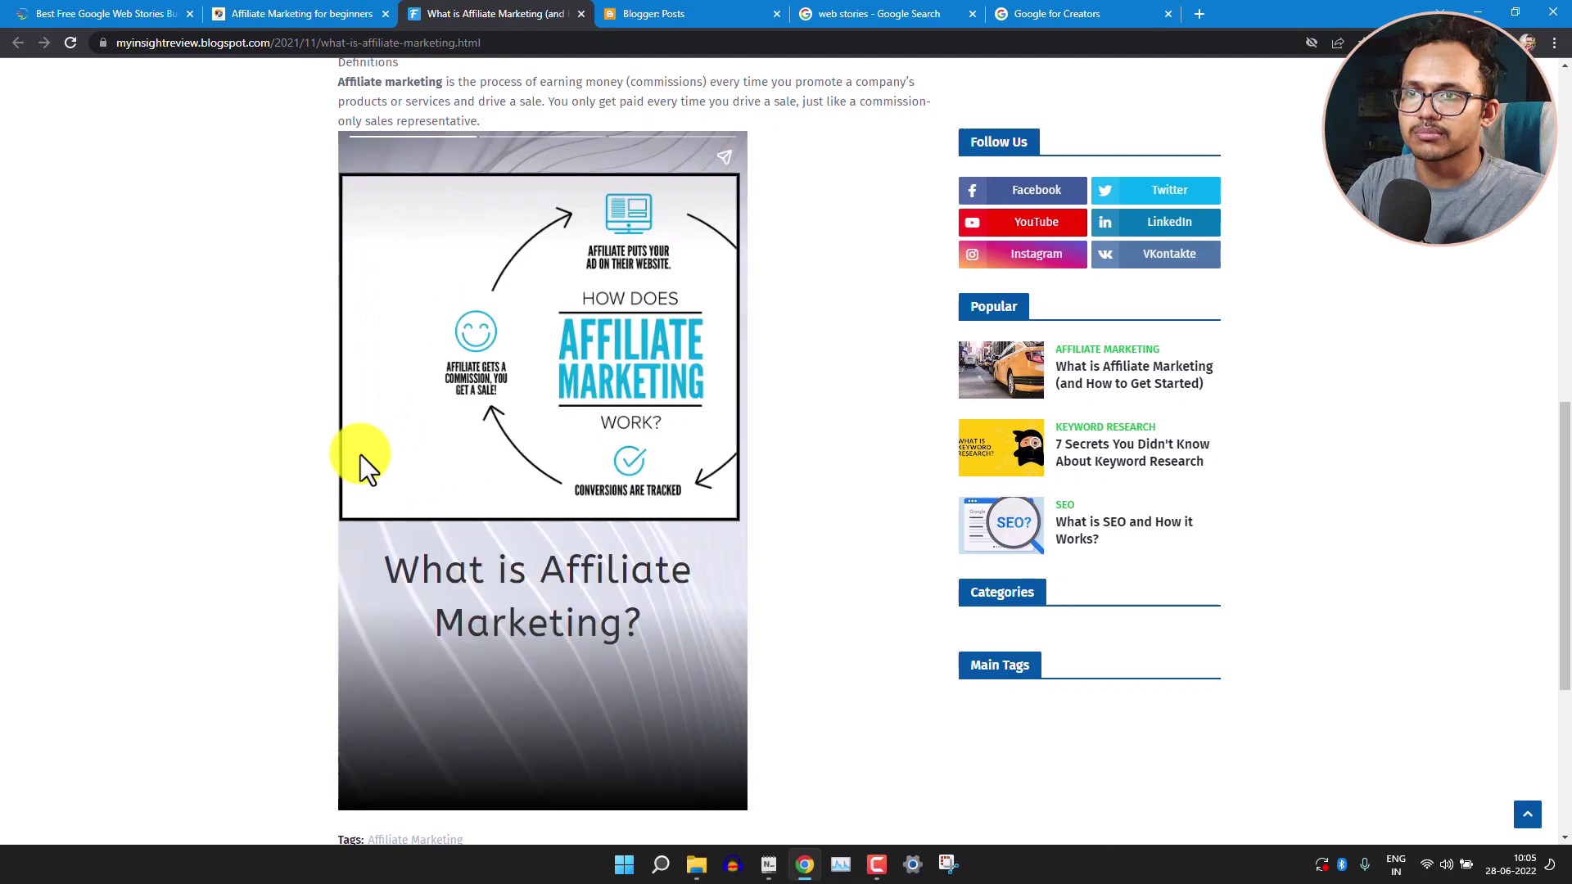
Reveal and dismiss the Affiliate Marketing graphic's Learn More link, then return to the MakeStories homepage.
{"action": "left_click", "coordinate": [611, 367]}
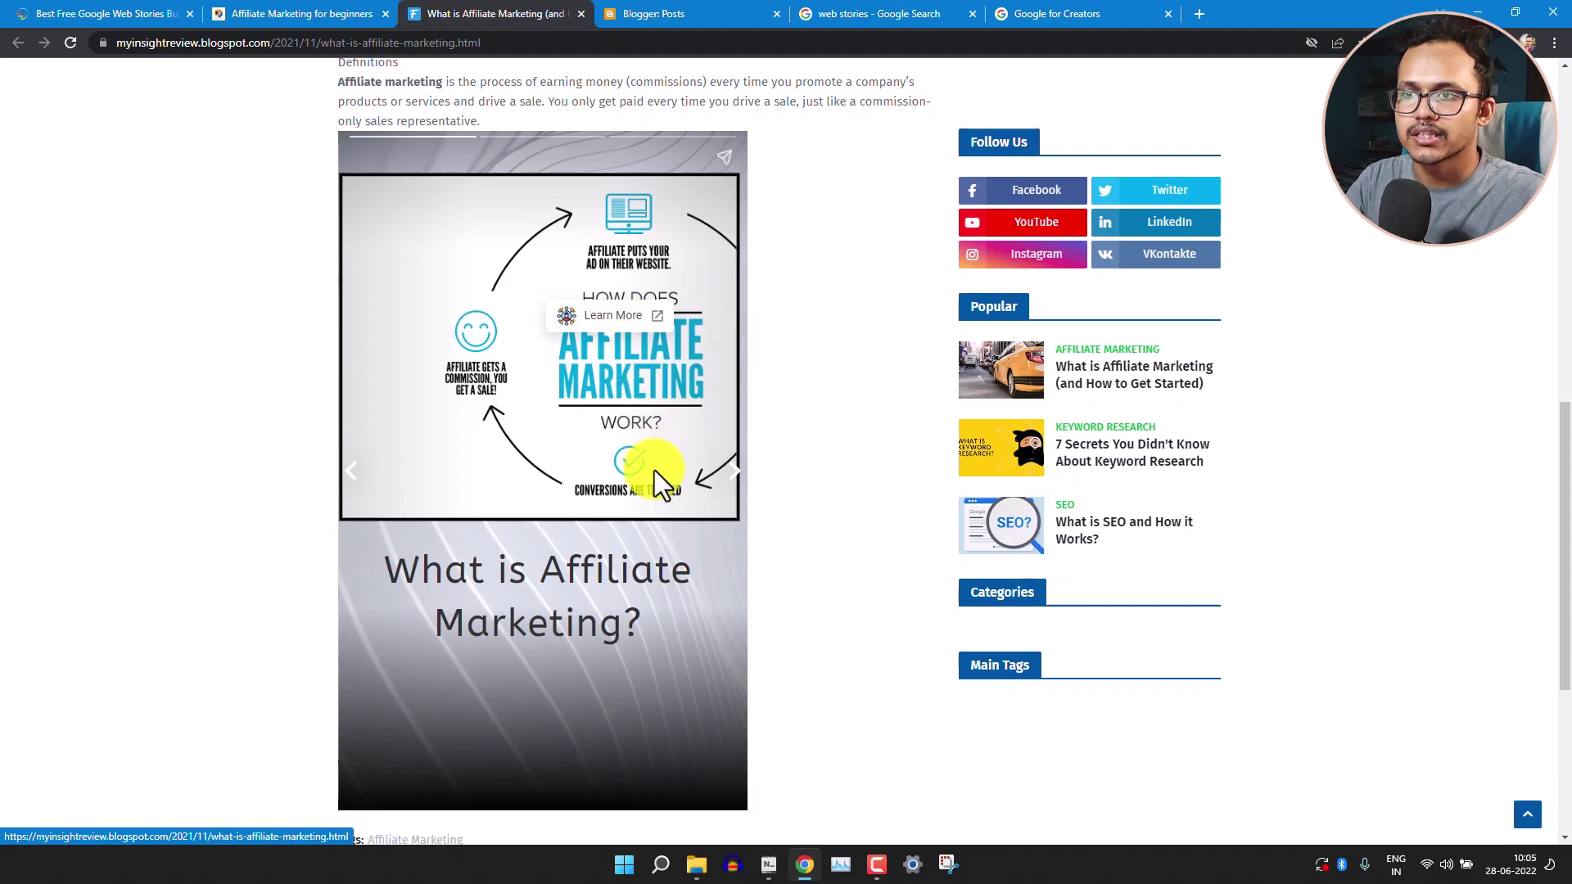
{"action": "left_click", "coordinate": [637, 587]}
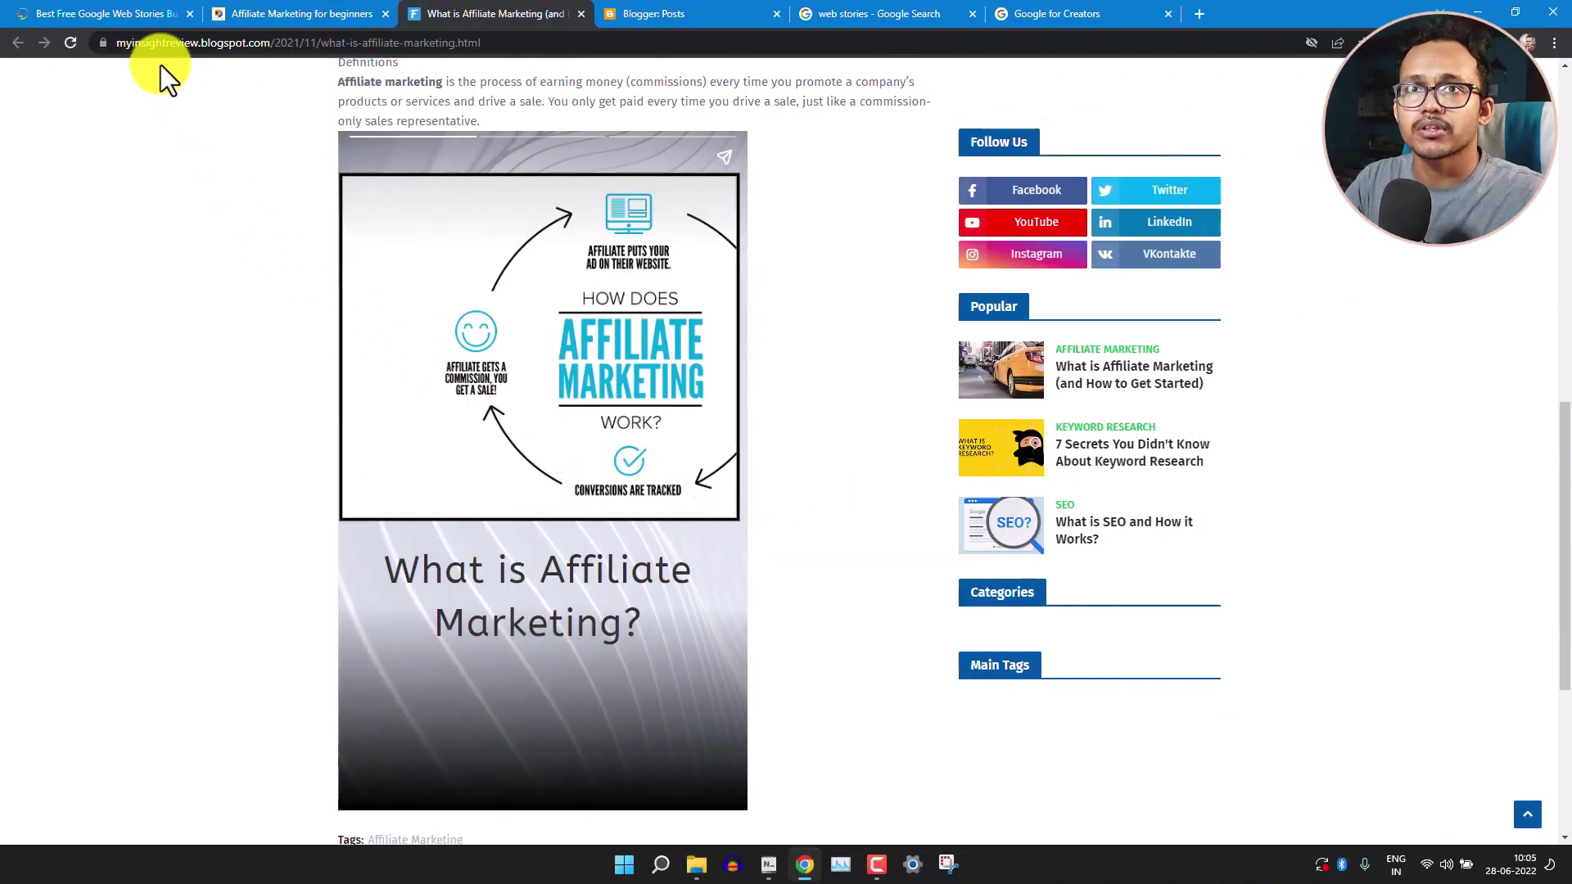
{"action": "left_click", "coordinate": [105, 13]}
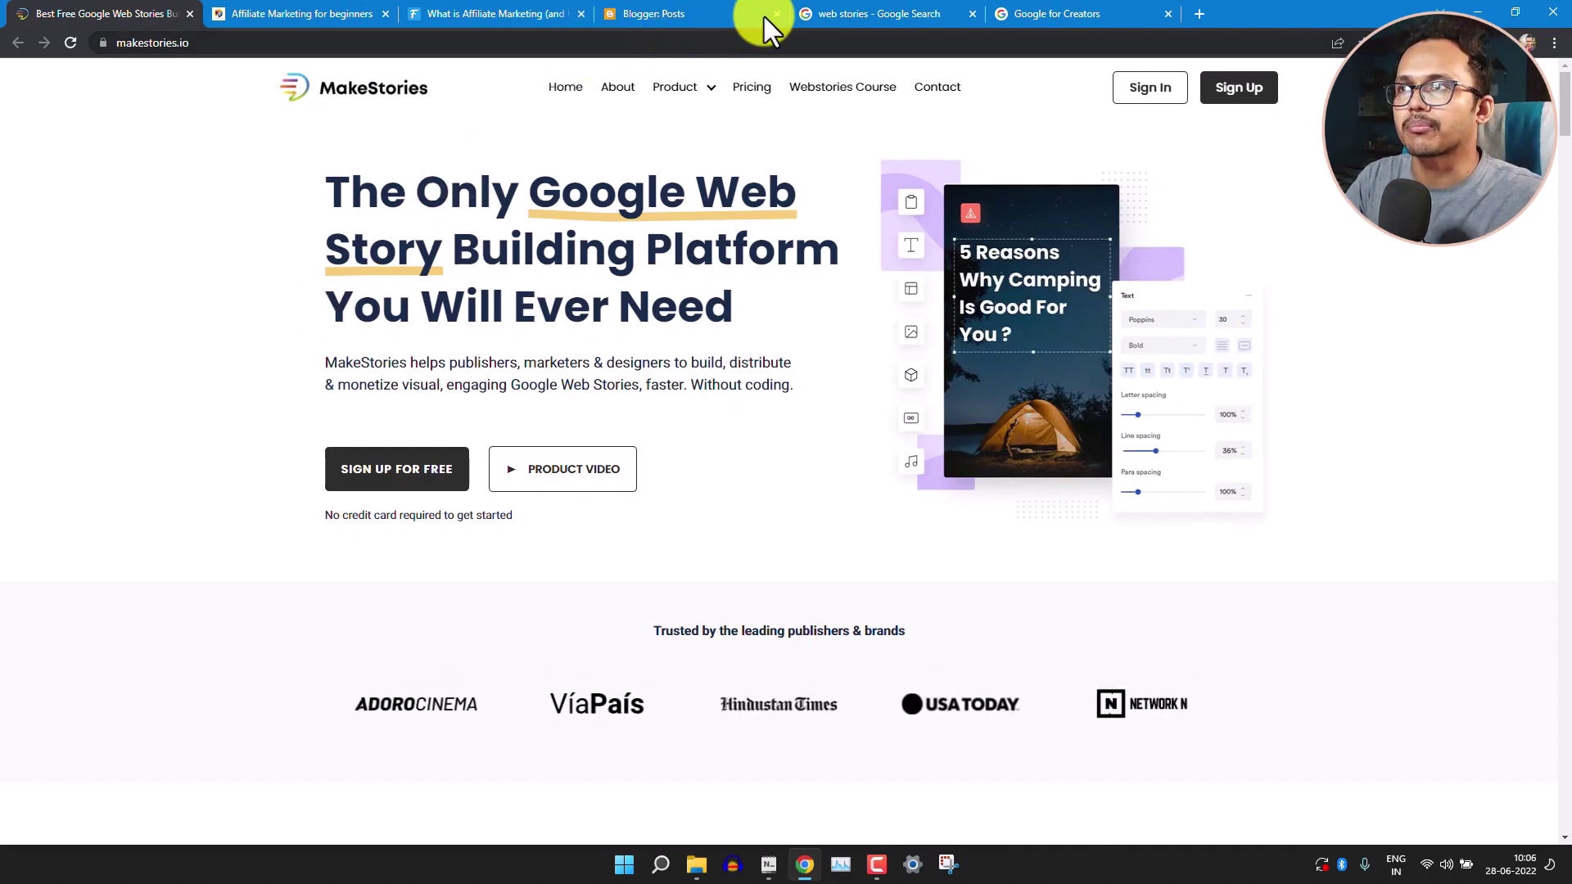
Go back to Google for Creators and open the Web Stories for WordPress Plugin page.
{"action": "left_click", "coordinate": [1050, 10]}
{"action": "scroll", "coordinate": [1512, 383], "scroll_direction": "up", "scroll_amount": 3}
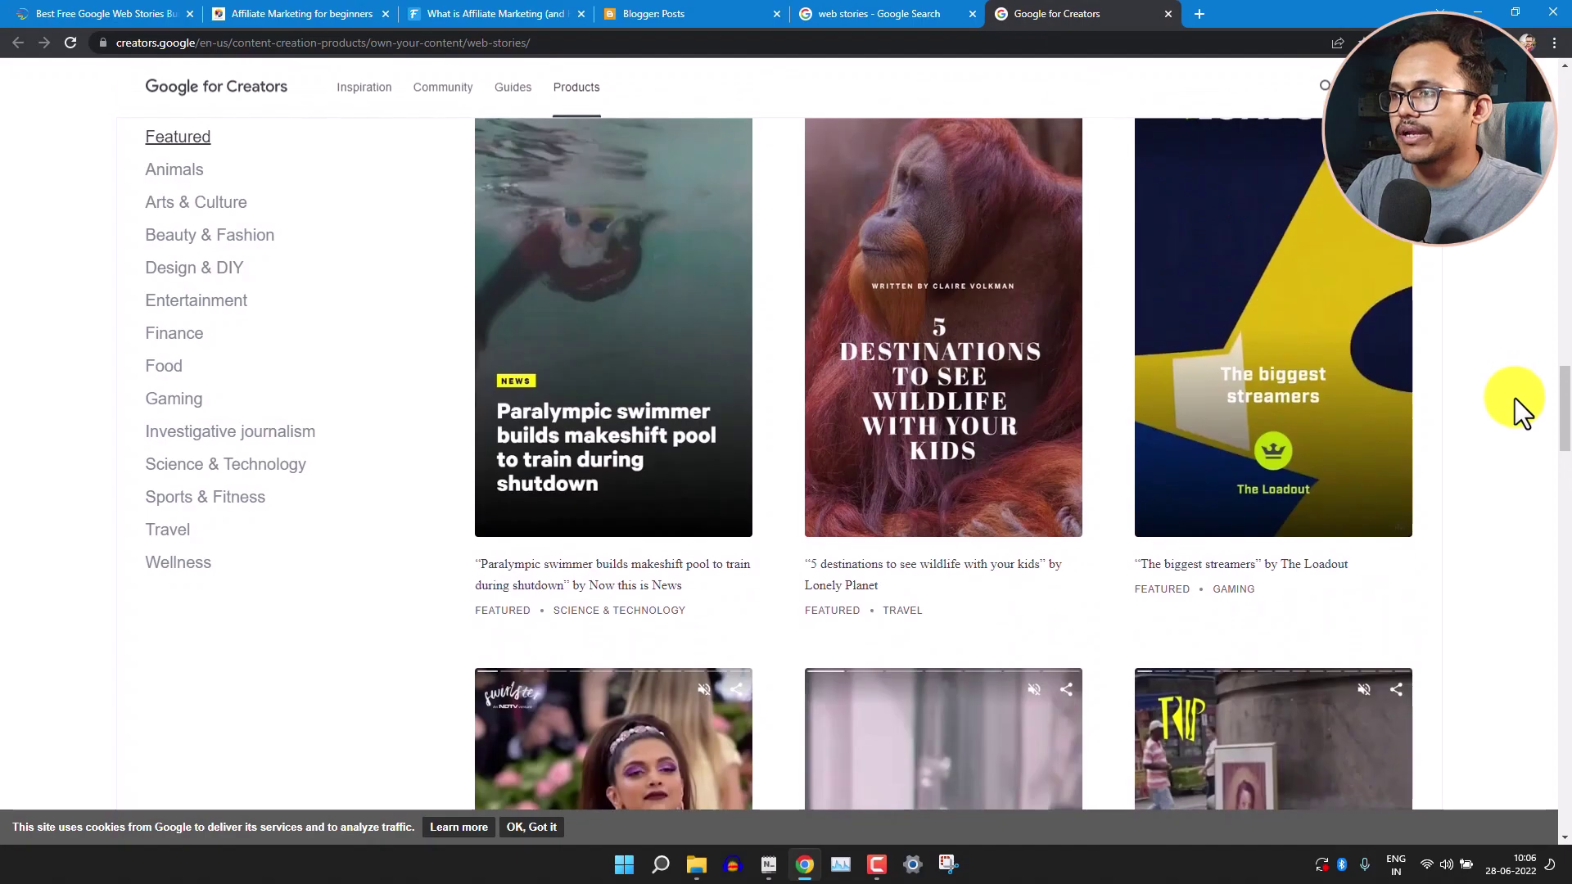
{"action": "scroll", "coordinate": [1515, 398], "scroll_direction": "down", "scroll_amount": 15}
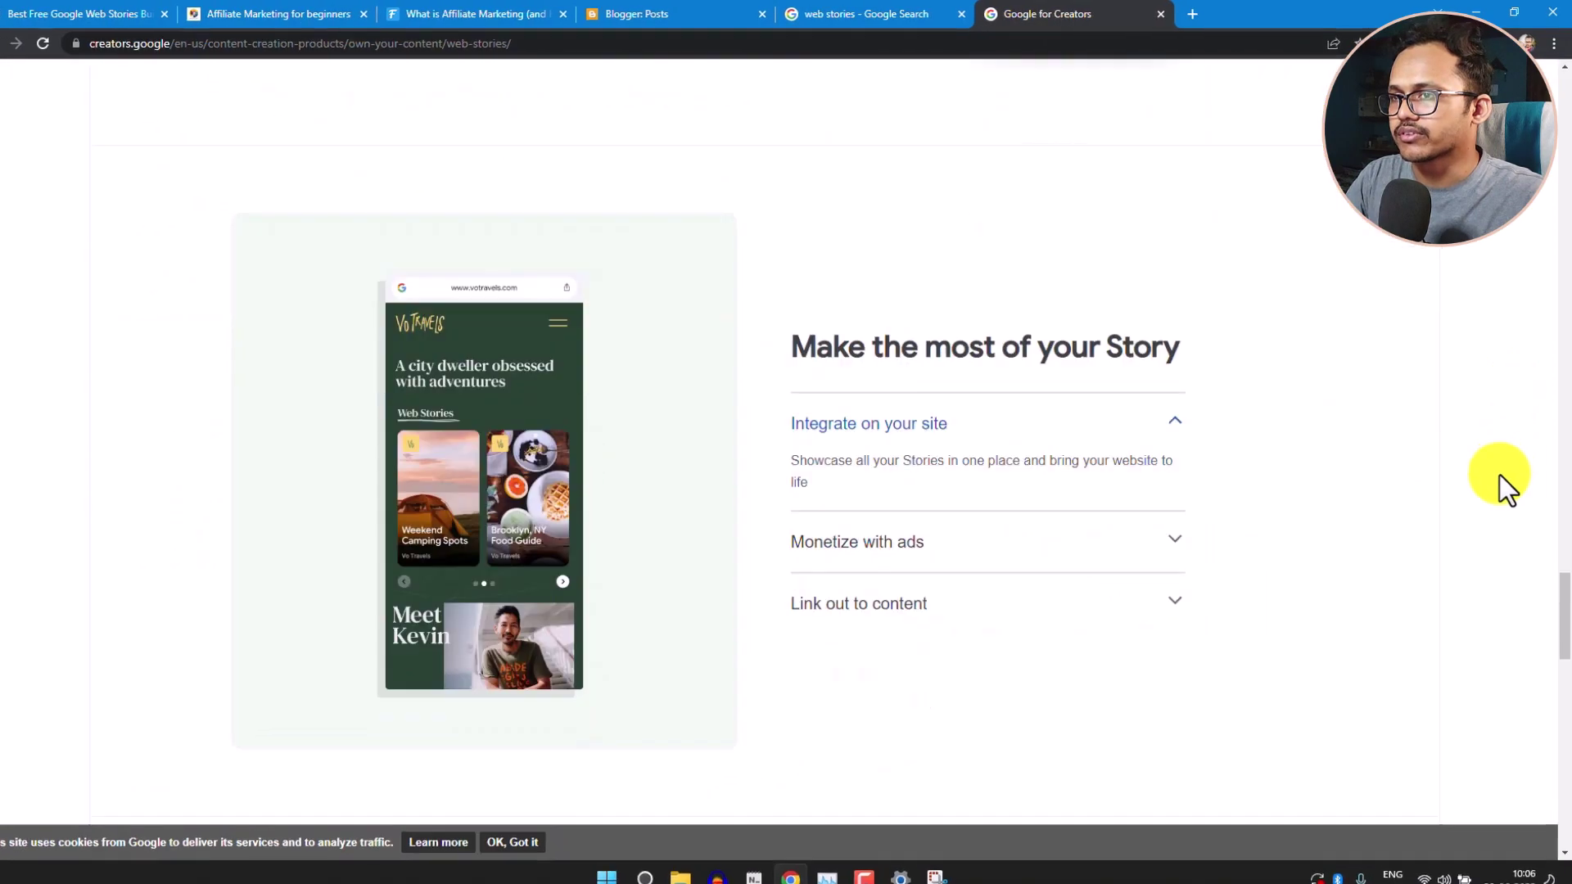
{"action": "scroll", "coordinate": [1491, 507], "scroll_direction": "down", "scroll_amount": 10}
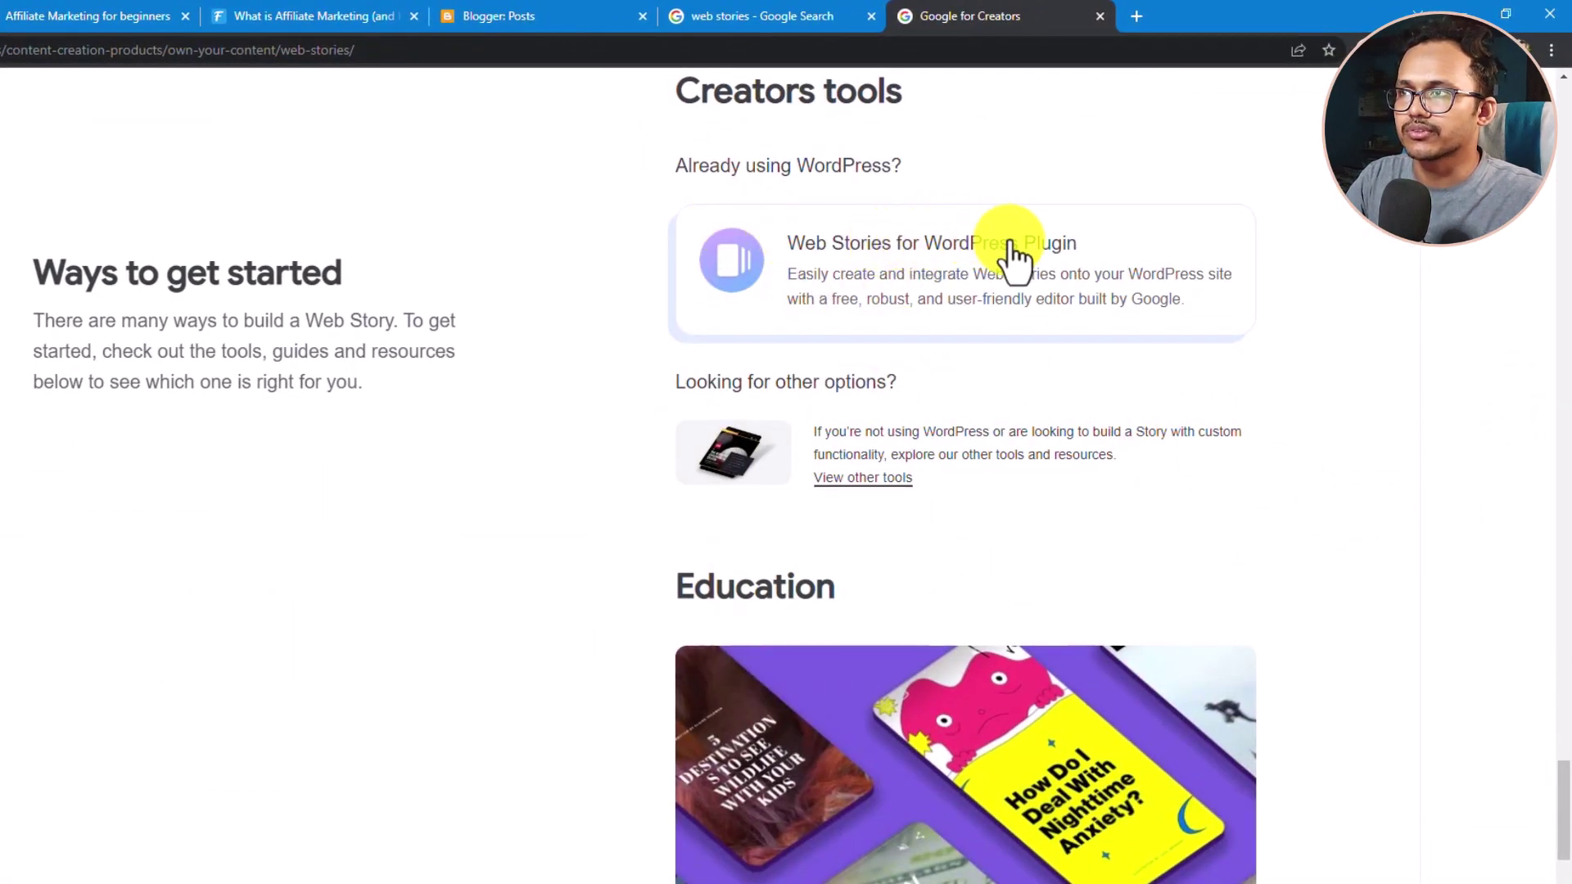
{"action": "left_click", "coordinate": [855, 282]}
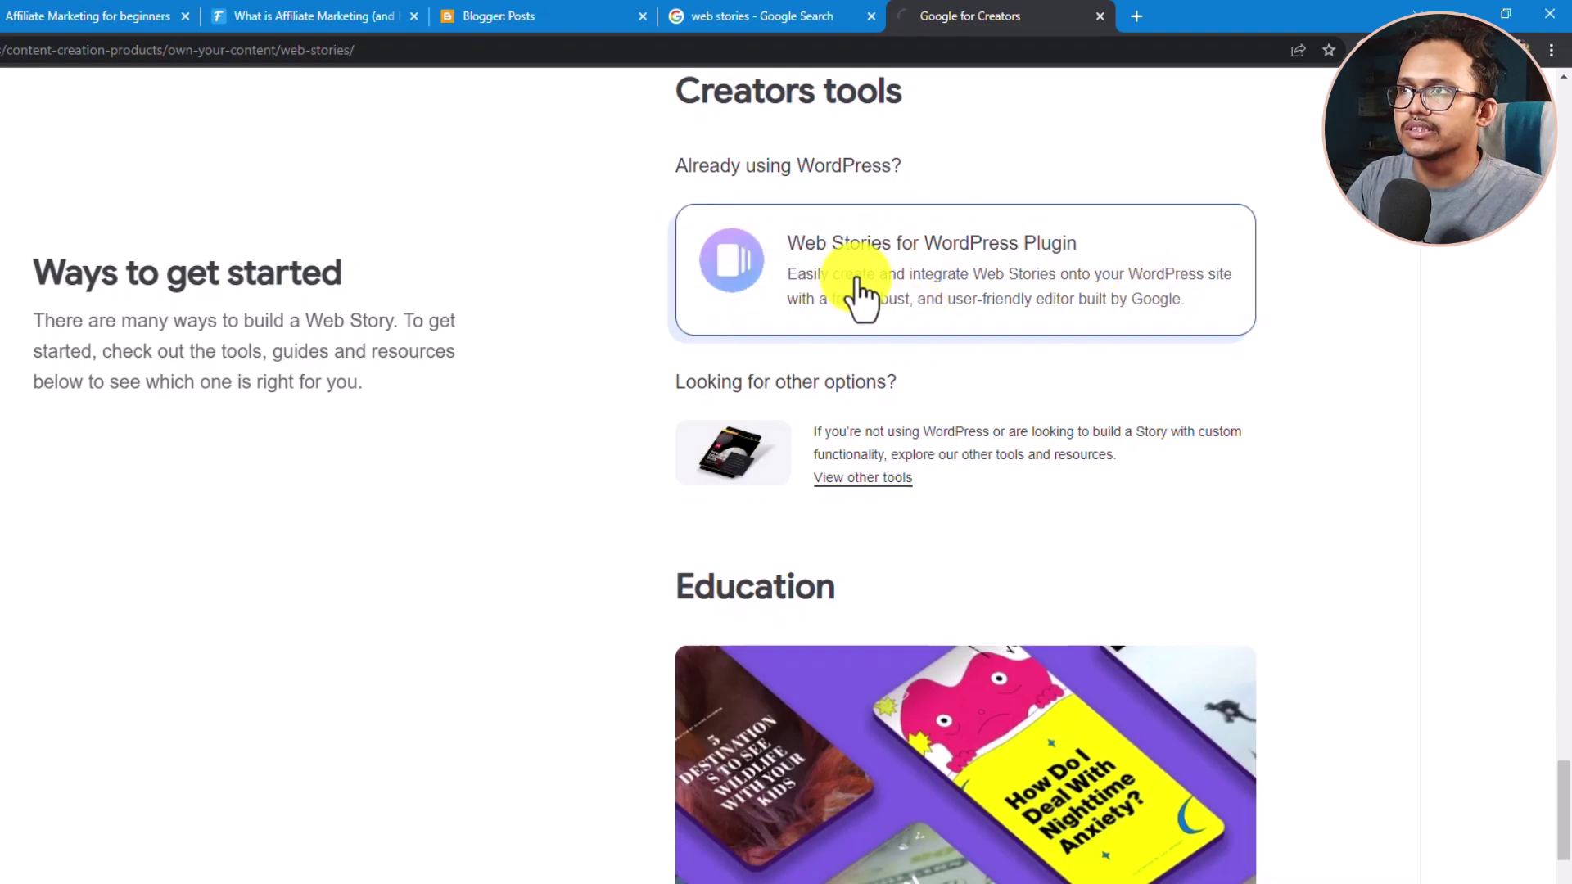
Read the plugin page to the end and return to the MakeStories homepage.
{"action": "scroll", "coordinate": [724, 594], "scroll_direction": "down", "scroll_amount": 12}
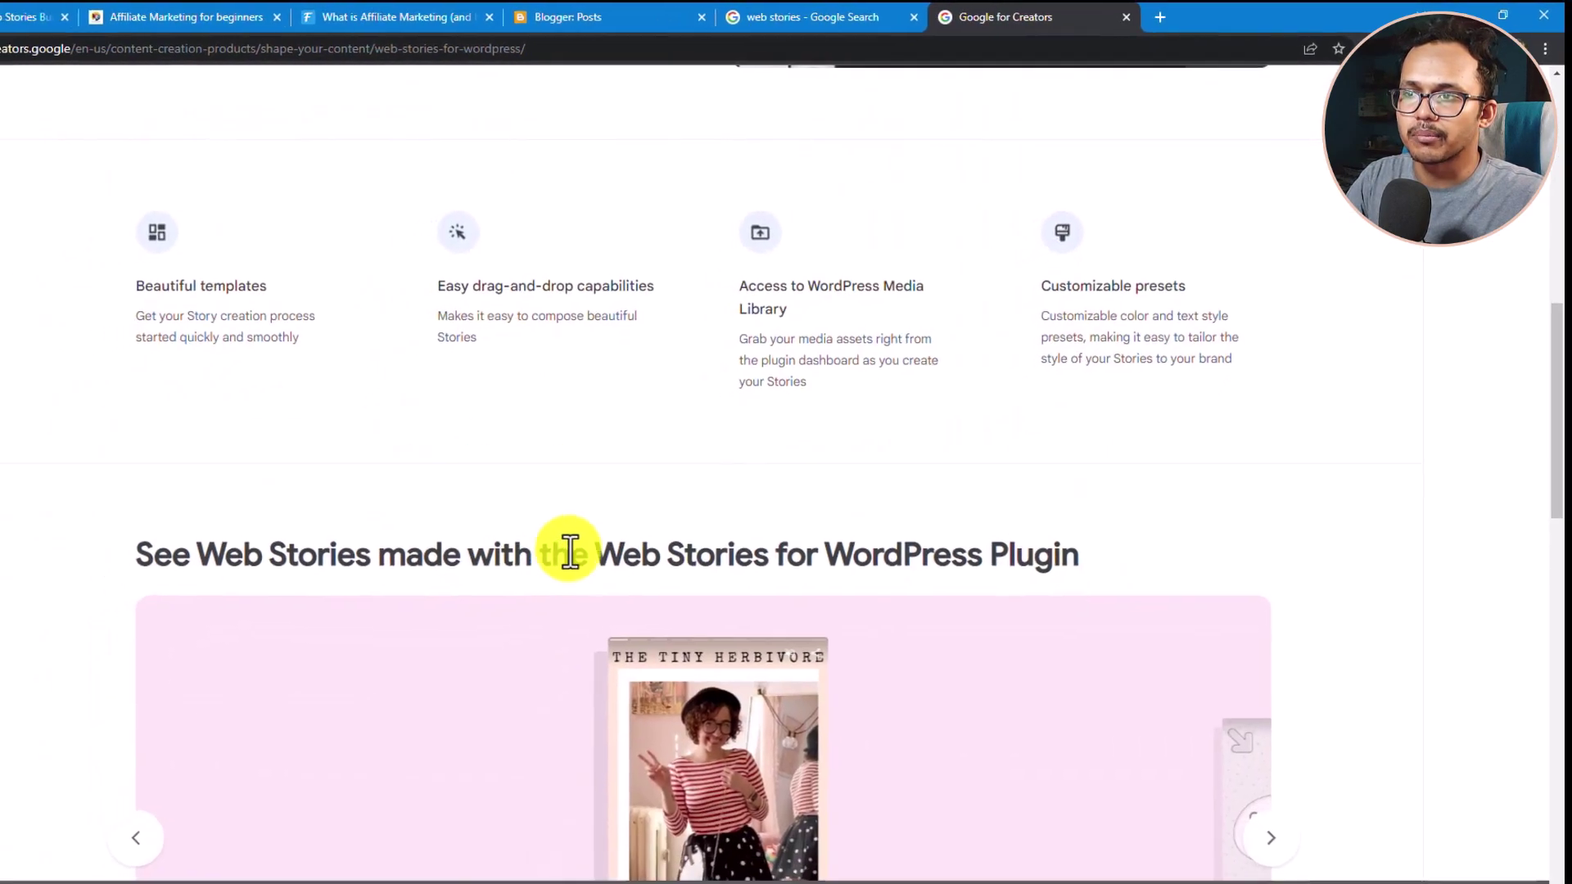
{"action": "scroll", "coordinate": [906, 508], "scroll_direction": "down", "scroll_amount": 5}
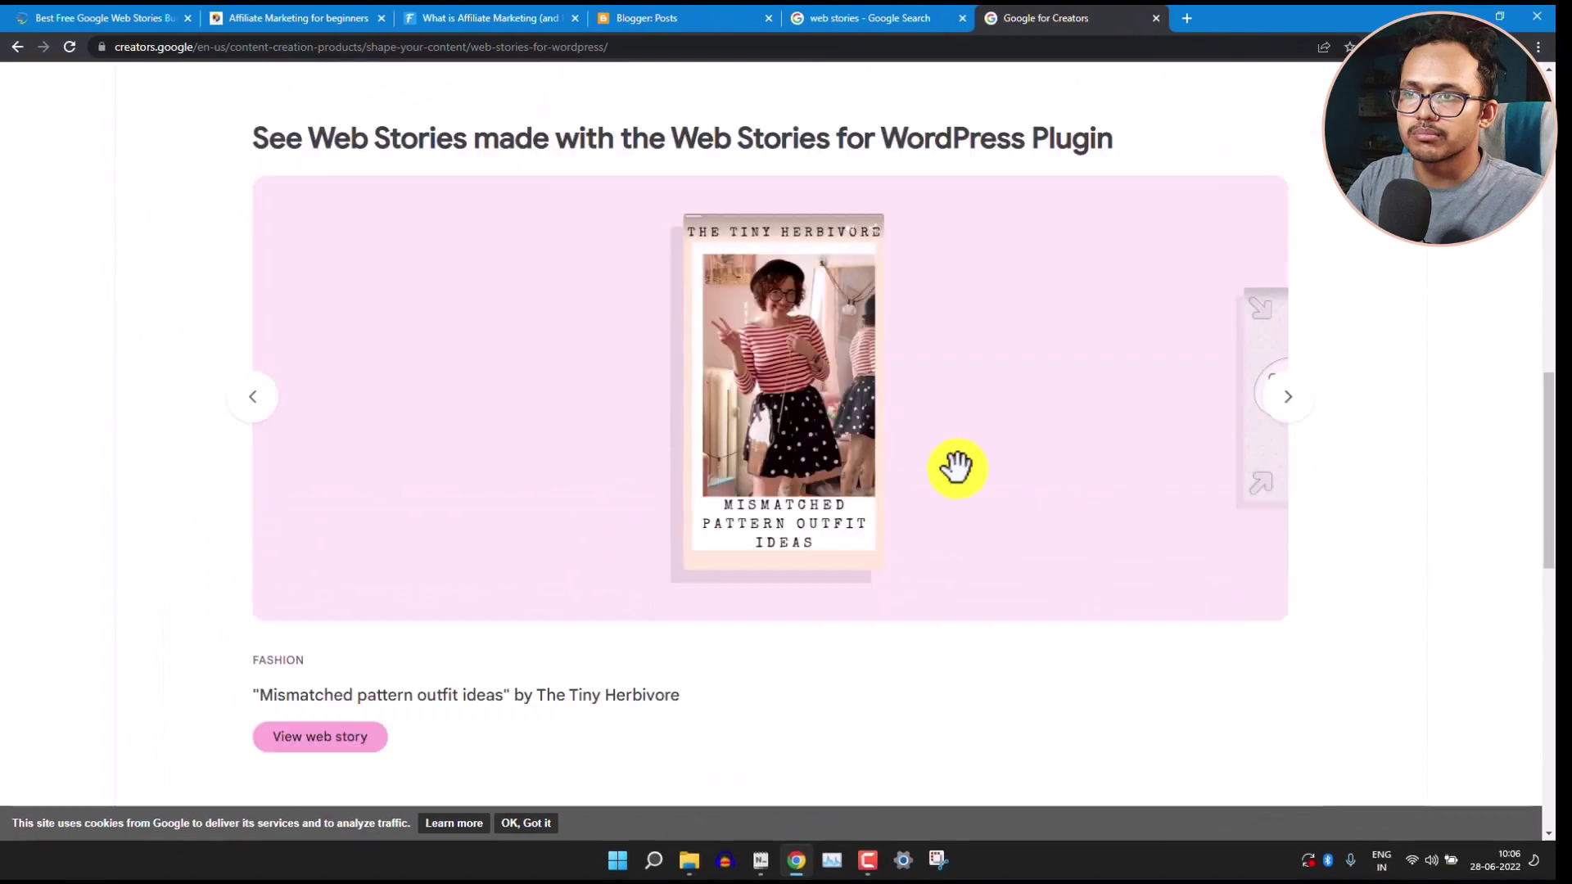
{"action": "scroll", "coordinate": [1367, 574], "scroll_direction": "down", "scroll_amount": 6}
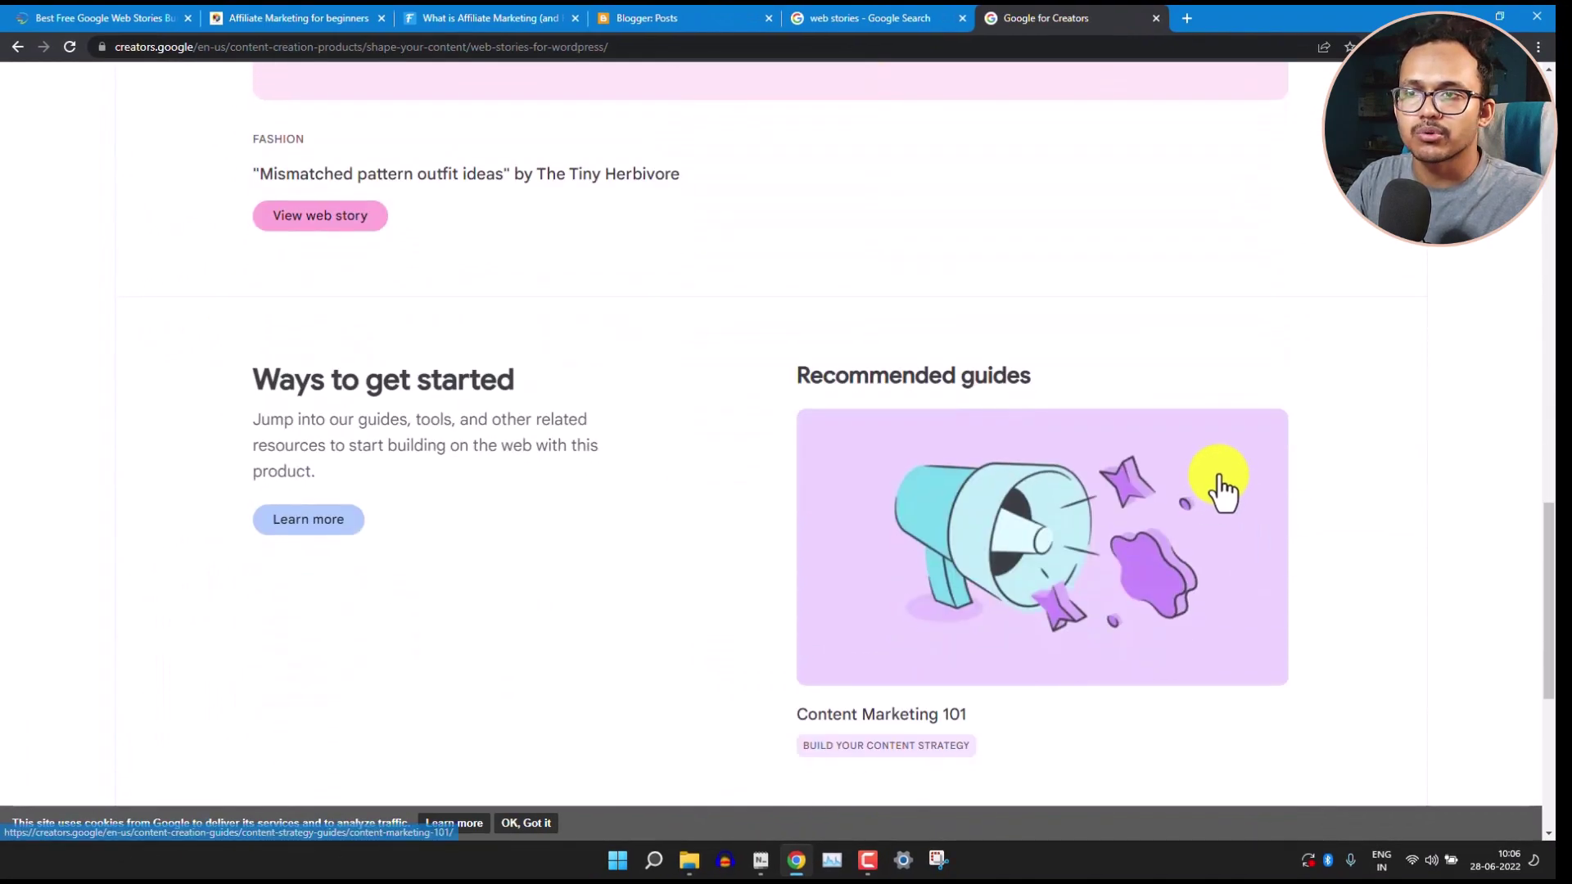
{"action": "scroll", "coordinate": [1224, 495], "scroll_direction": "down", "scroll_amount": 2}
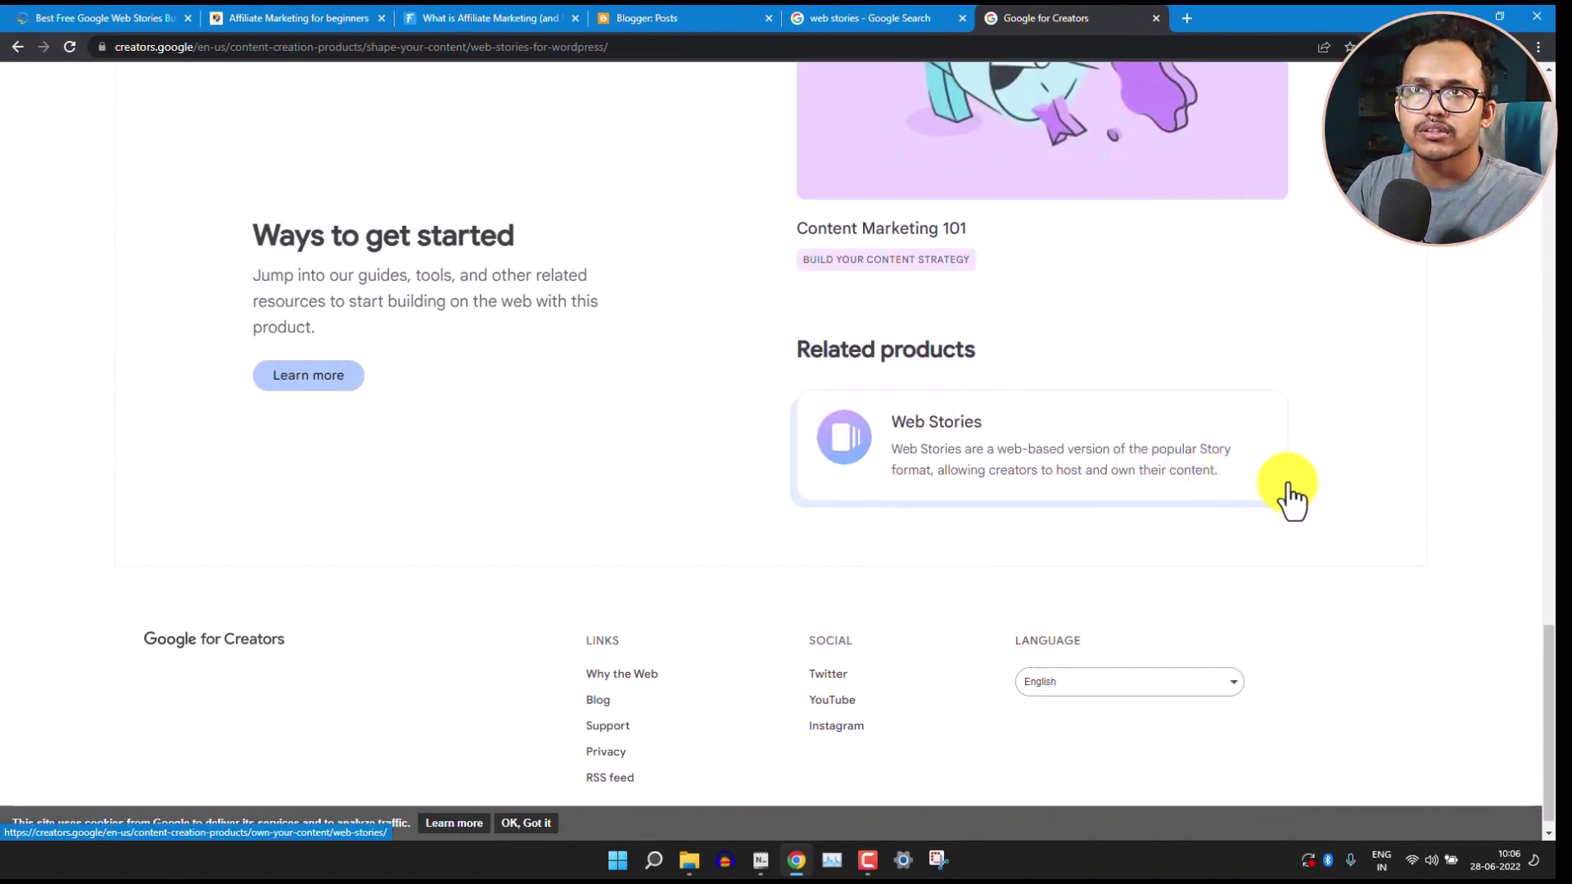
{"action": "left_click", "coordinate": [106, 10]}
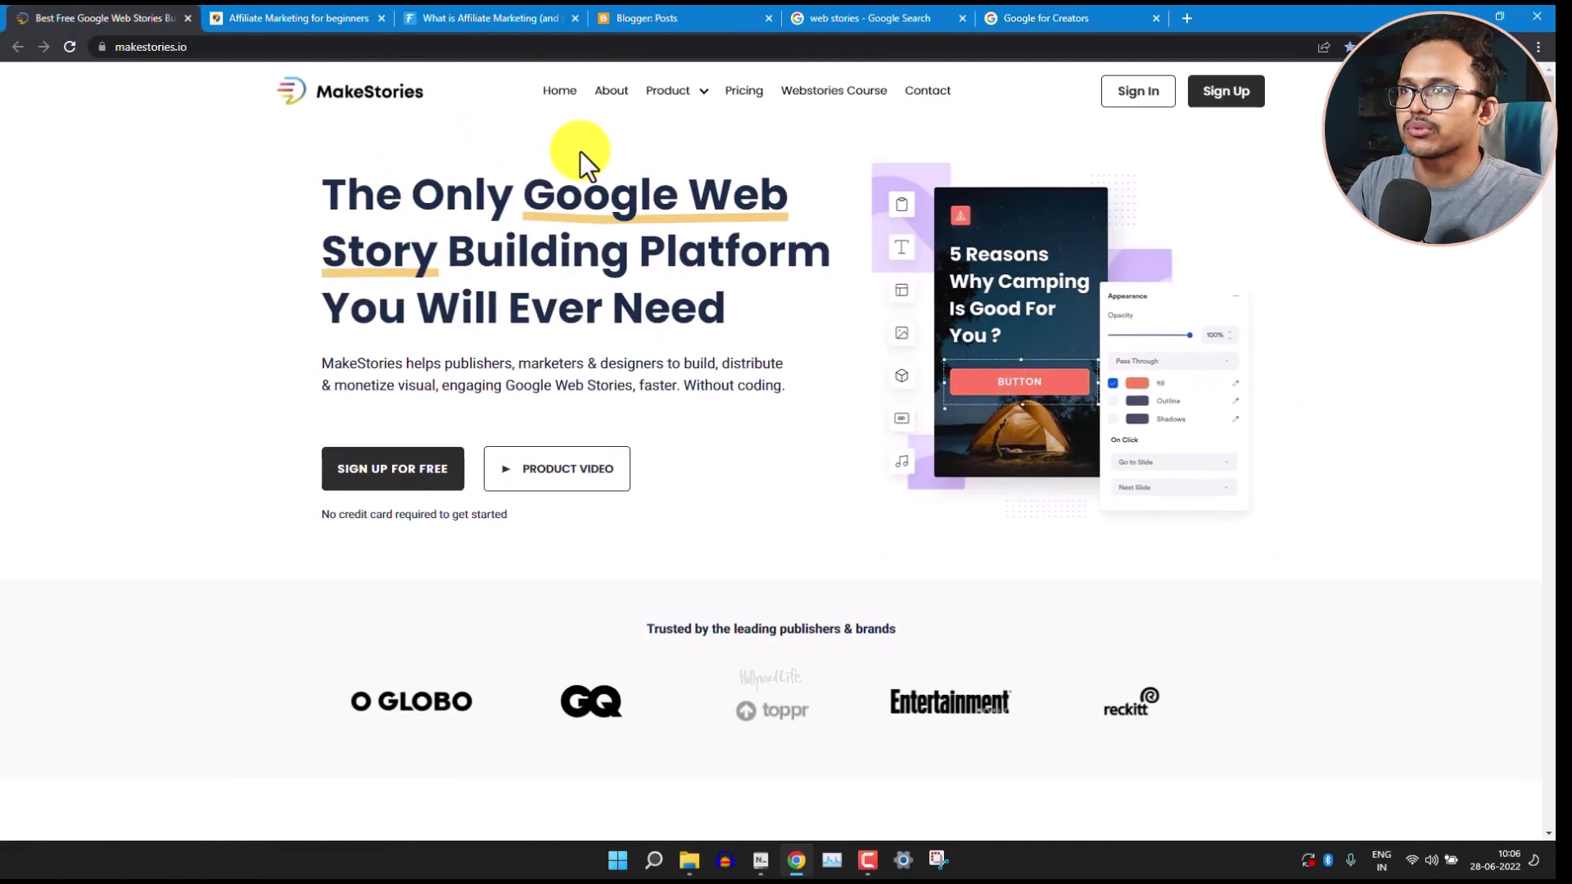
Sign up for a free MakeStories account, enter the Personal Workspace, and open its General Settings.
{"action": "left_click", "coordinate": [407, 479]}
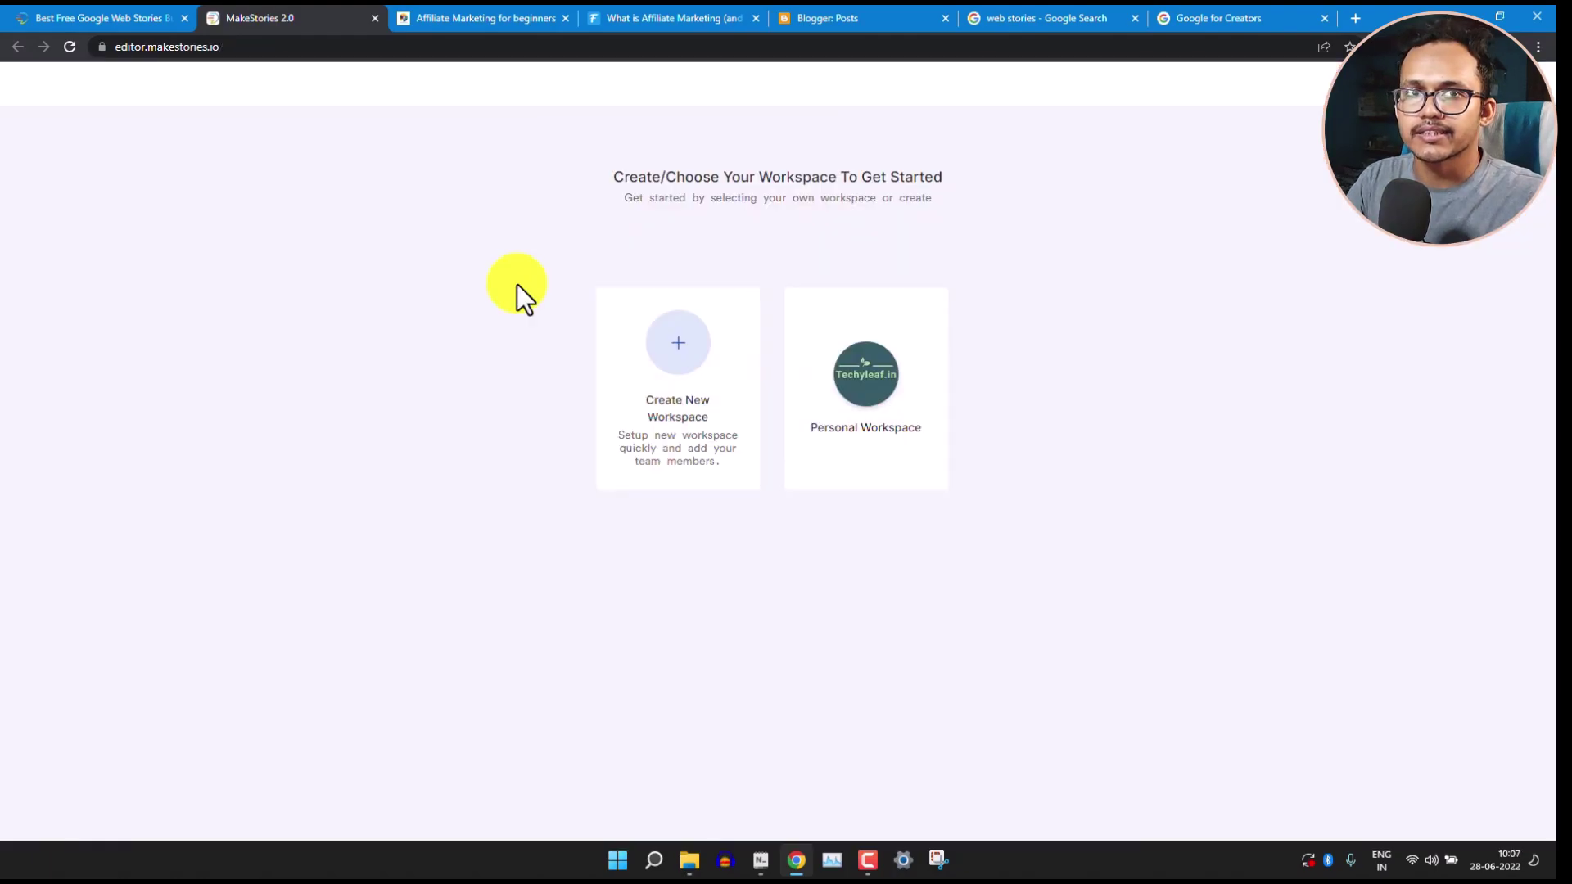
{"action": "left_click", "coordinate": [869, 407]}
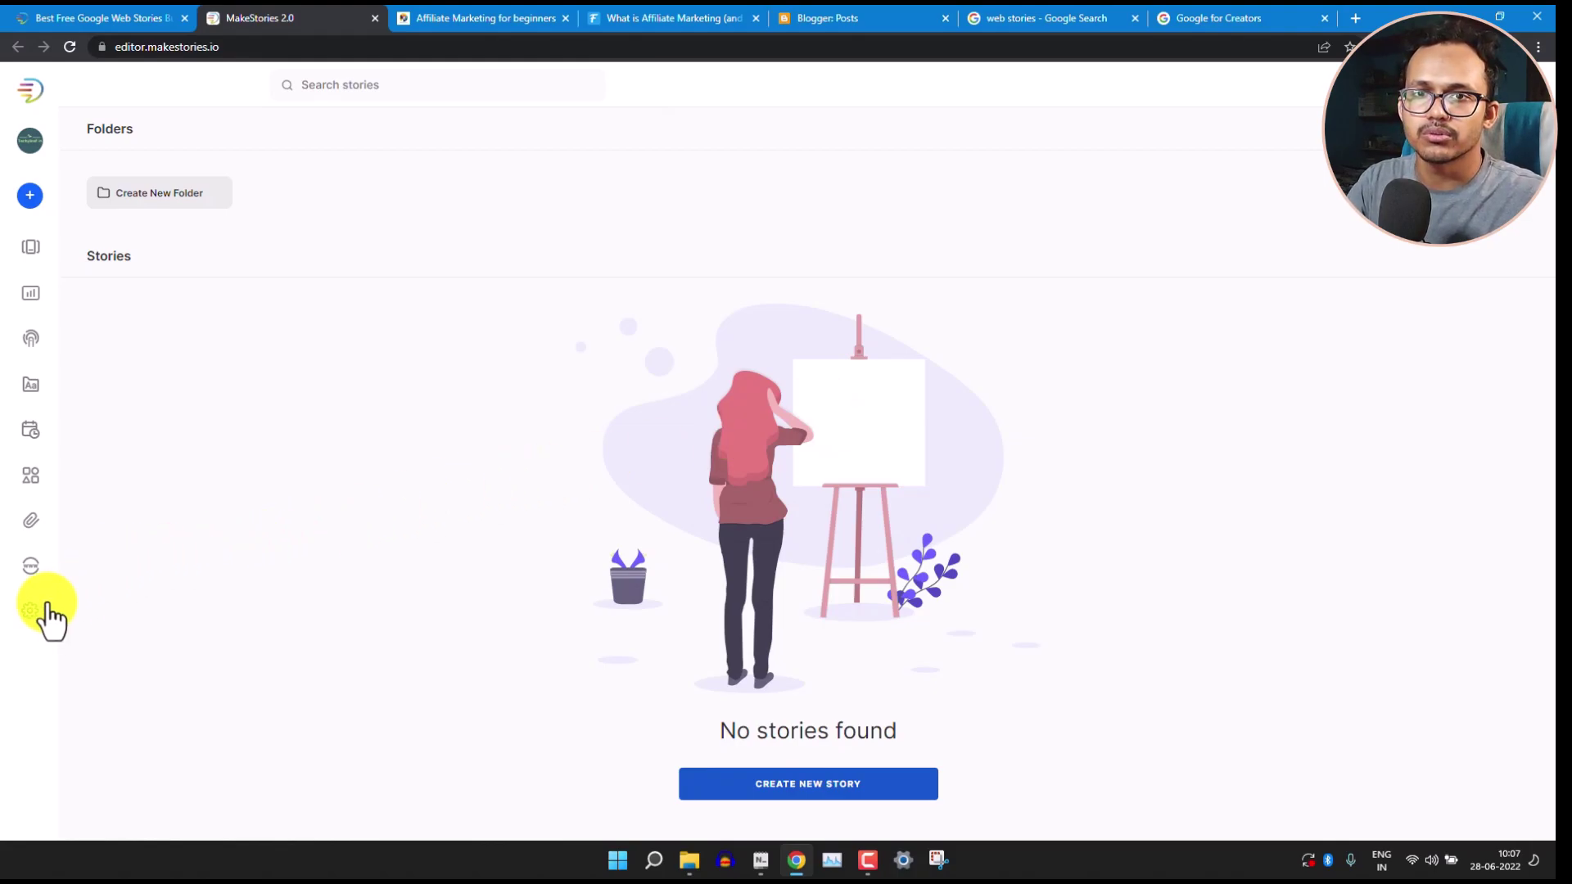
{"action": "left_click", "coordinate": [39, 616]}
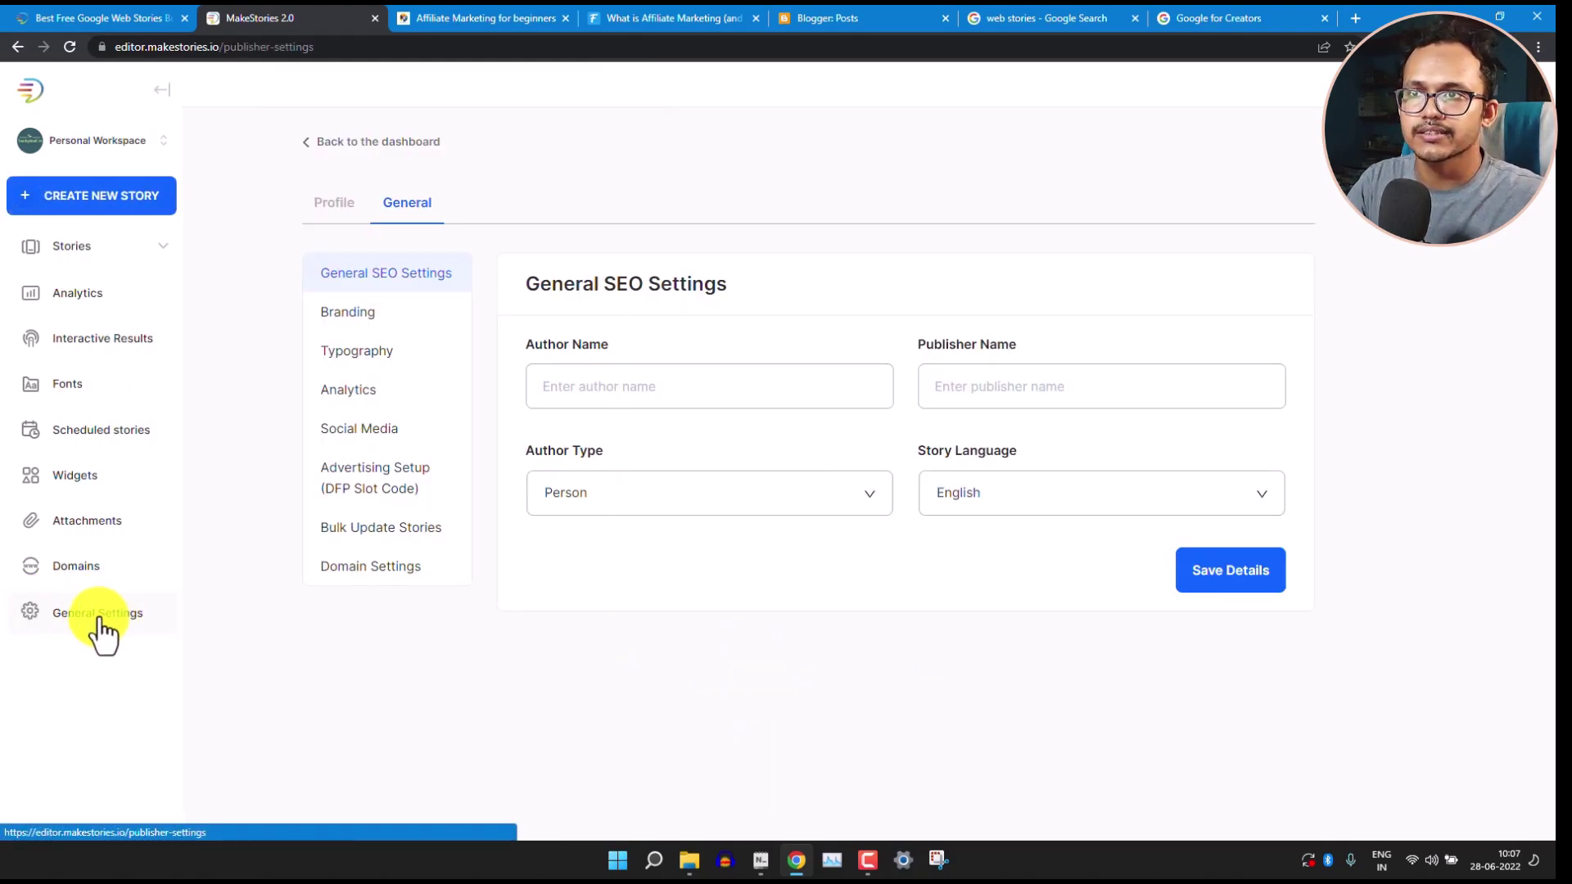
Fill in the author's name and publisher Tech-Blogging, keep author type Person, and save the SEO details.
{"action": "left_click", "coordinate": [603, 385]}
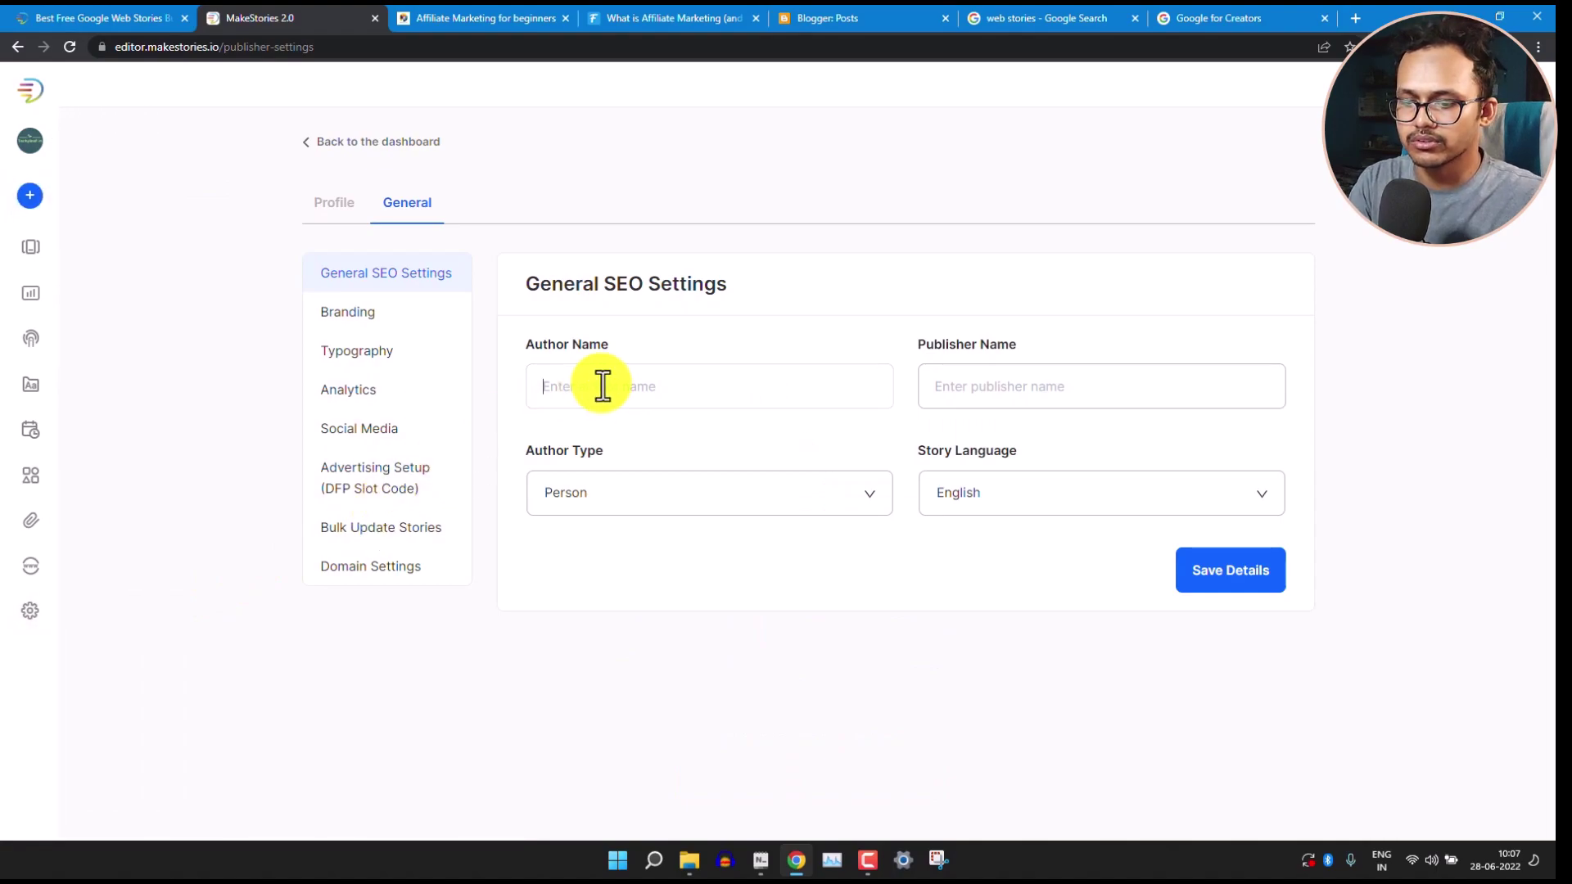
{"action": "type", "text": "Abhi"}
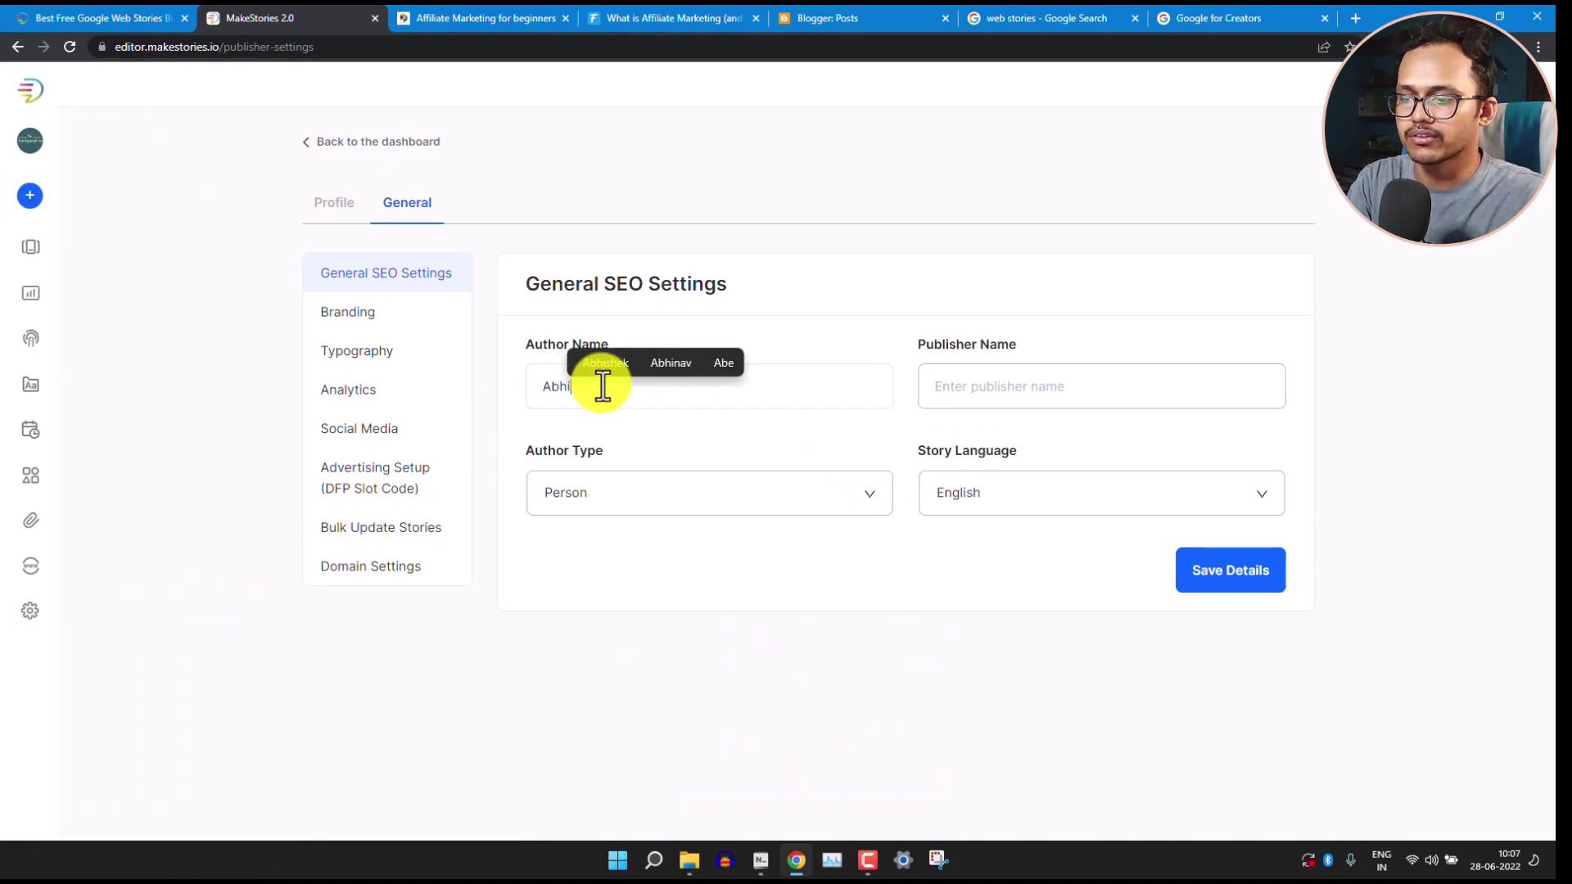
{"action": "type", "text": "shek Padhi"}
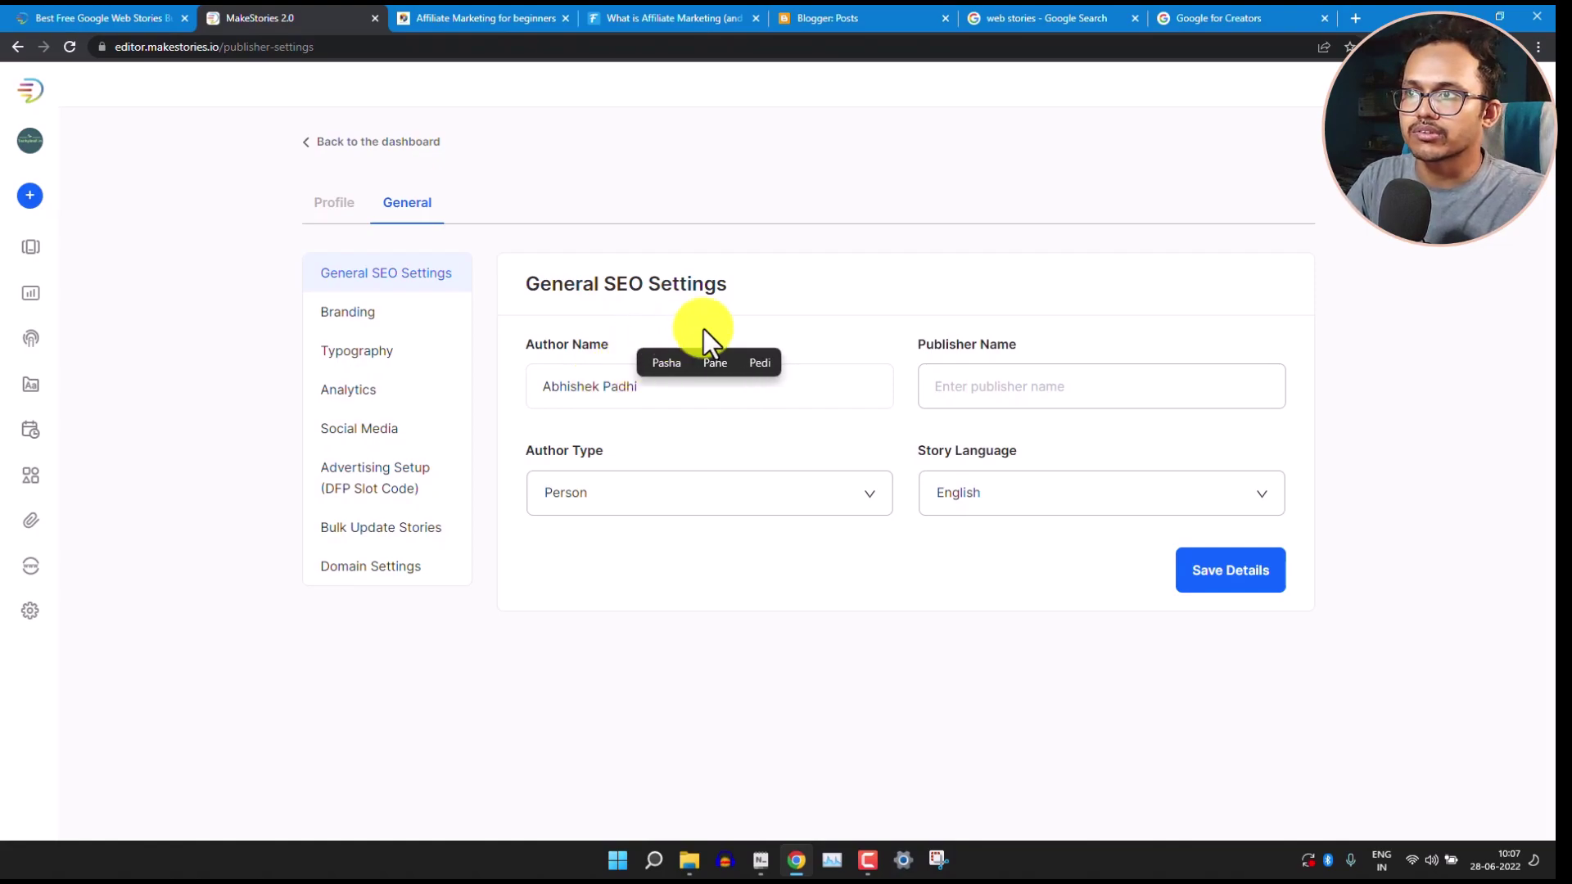
{"action": "left_click", "coordinate": [964, 385]}
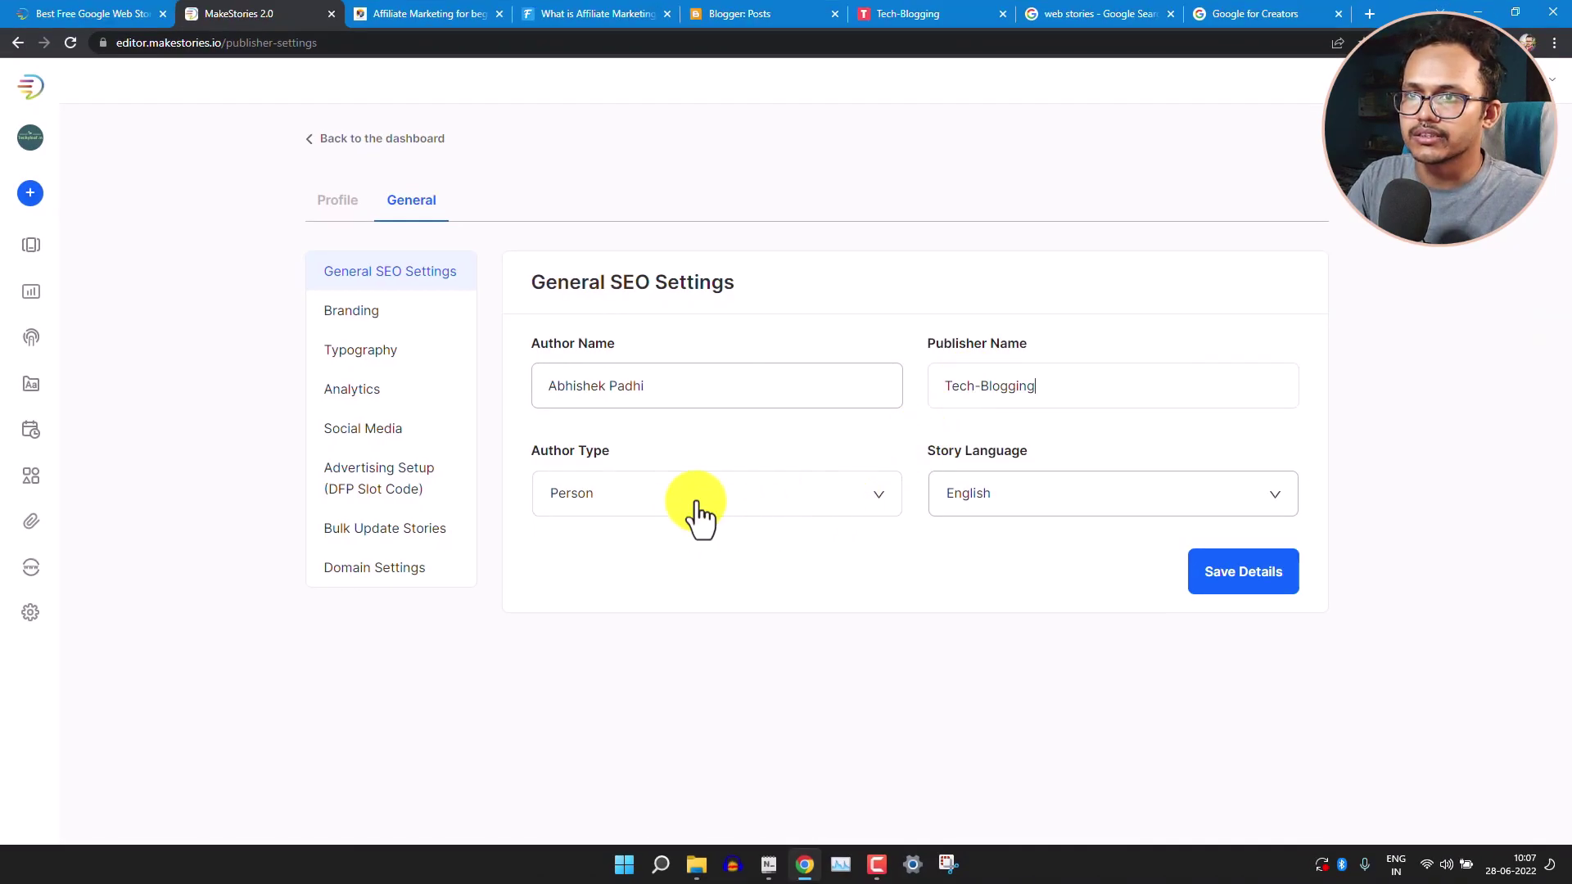
{"action": "left_click", "coordinate": [746, 501]}
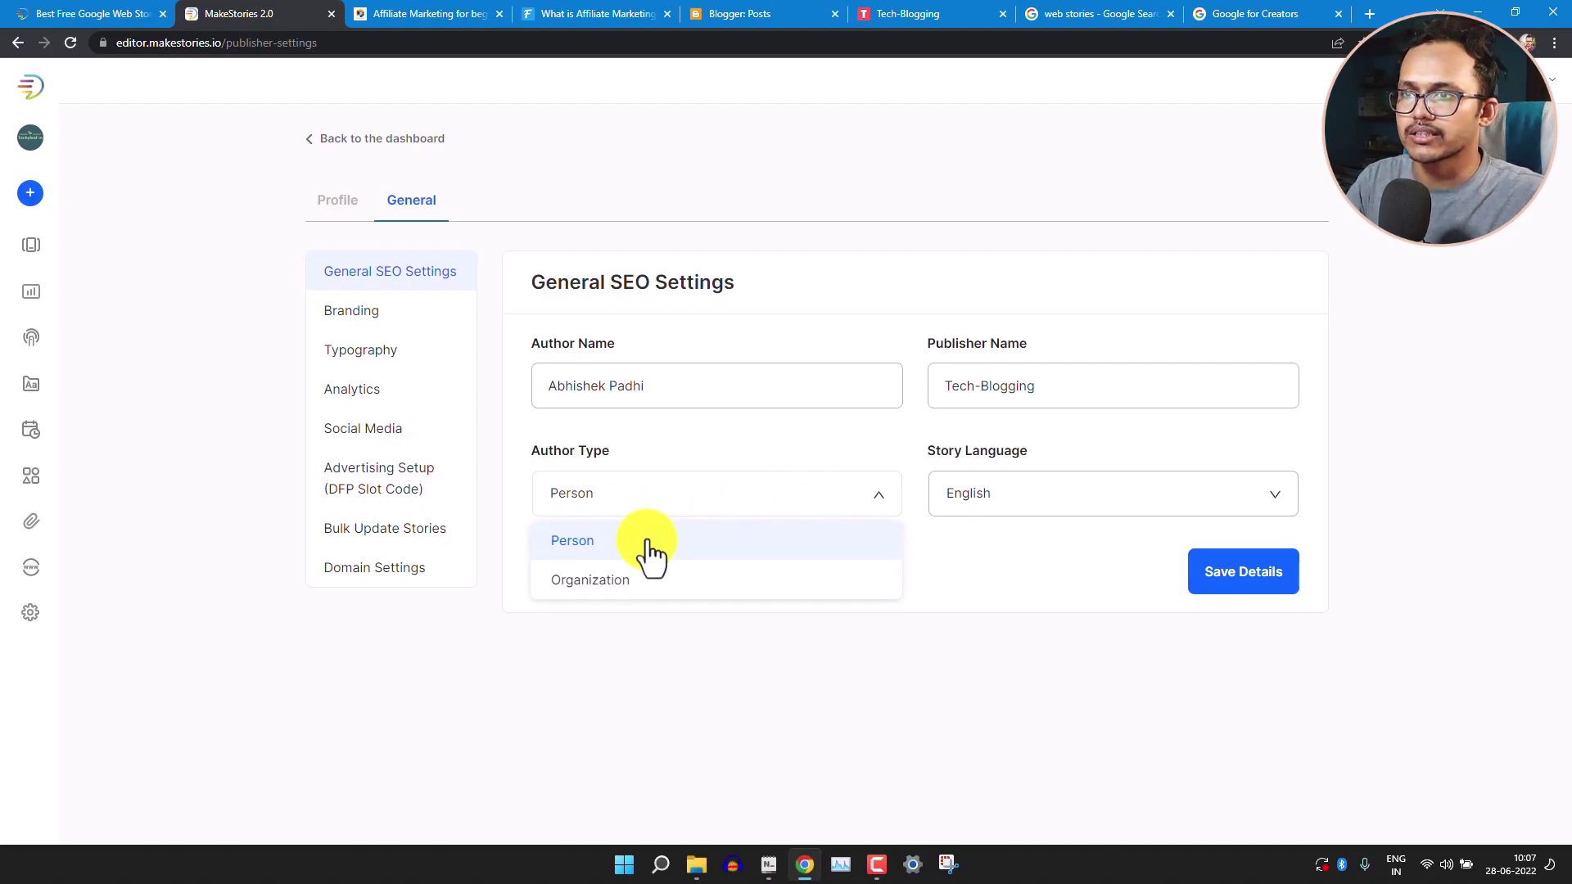
{"action": "left_click", "coordinate": [1028, 577]}
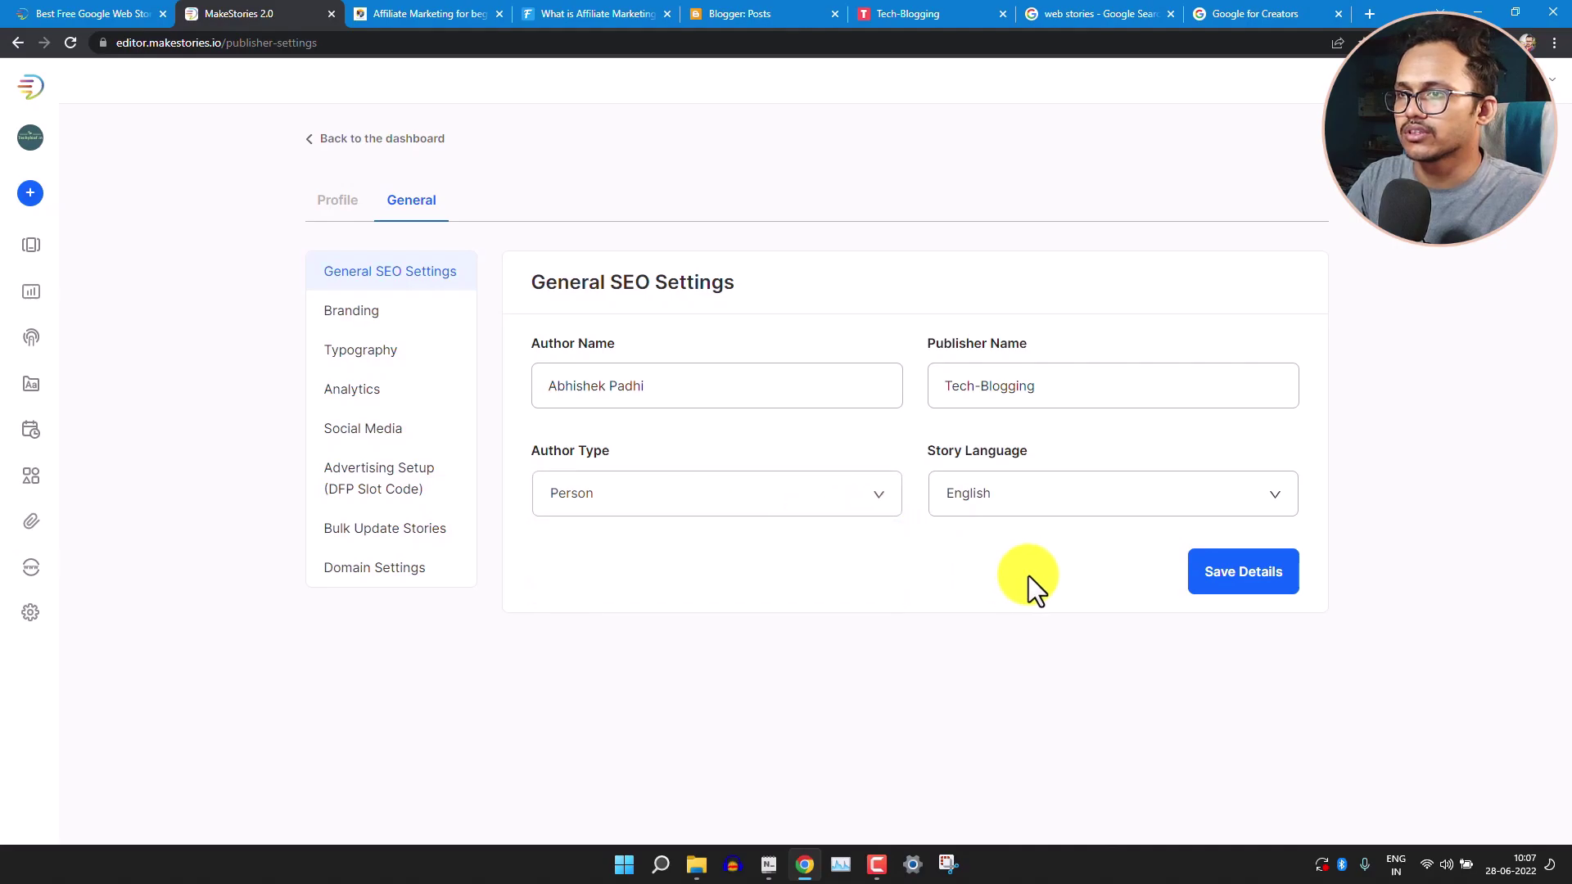
{"action": "left_click", "coordinate": [1233, 572]}
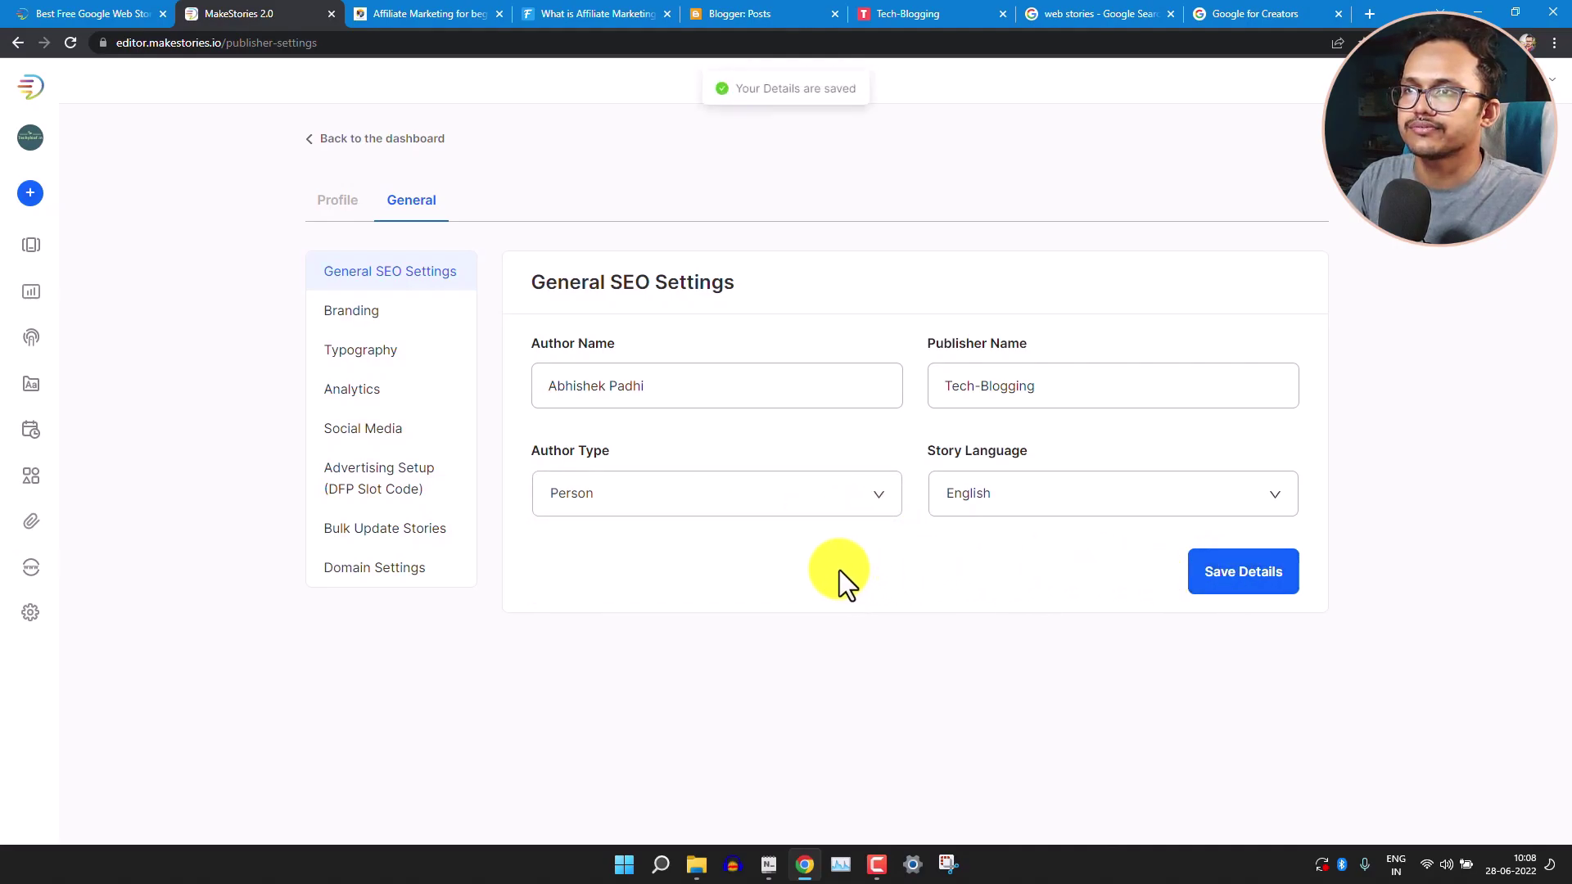
{"action": "left_click", "coordinate": [357, 323]}
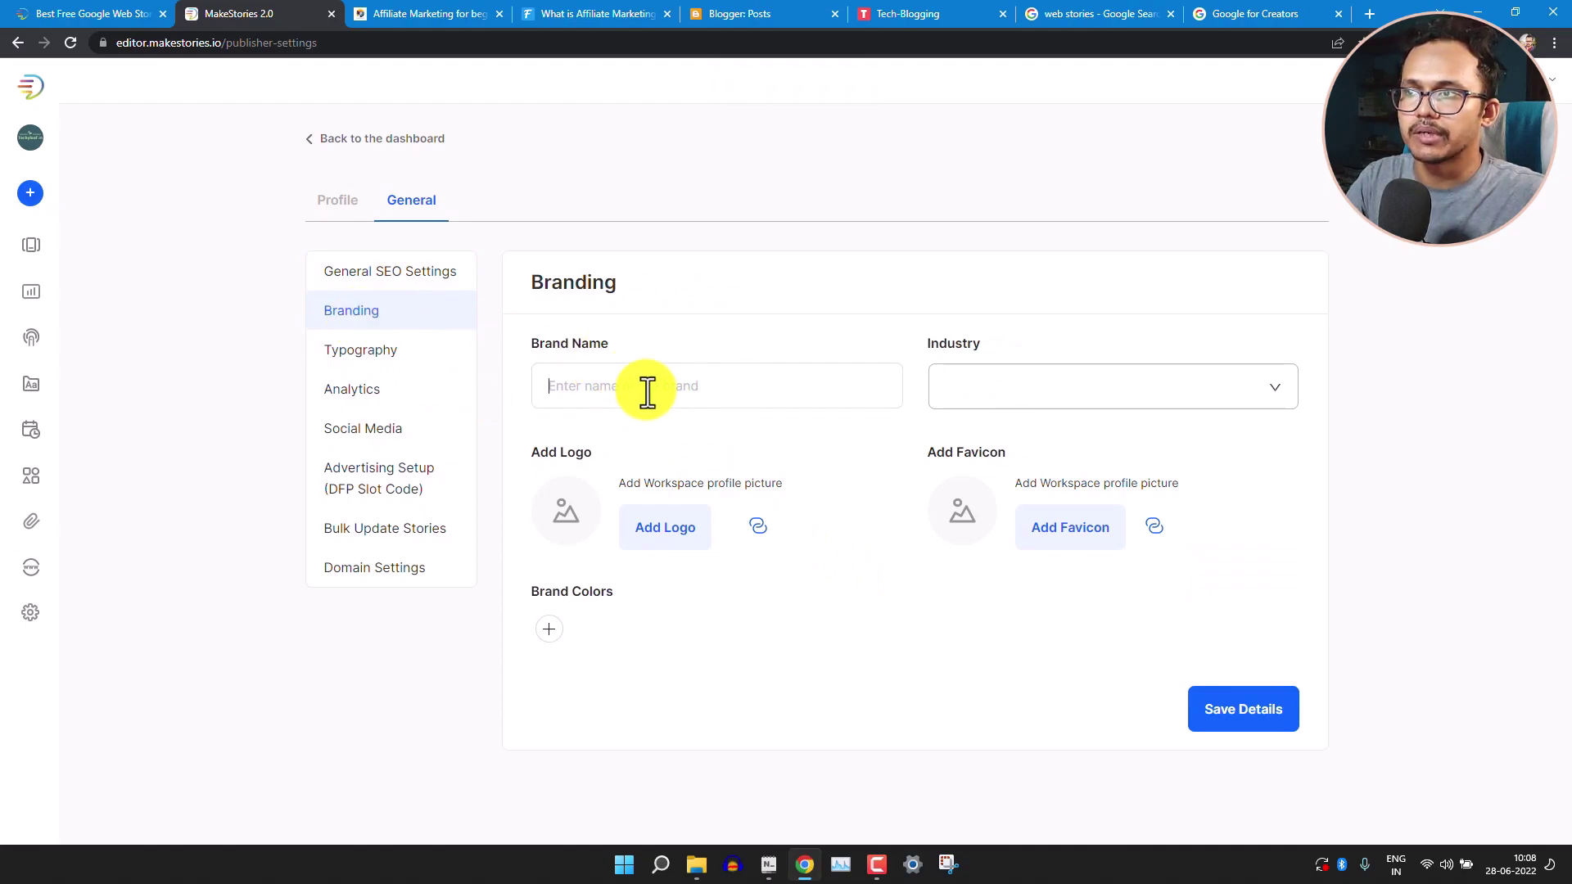
Set the brand's industry to Content Marketing.
{"action": "left_click", "coordinate": [1092, 405]}
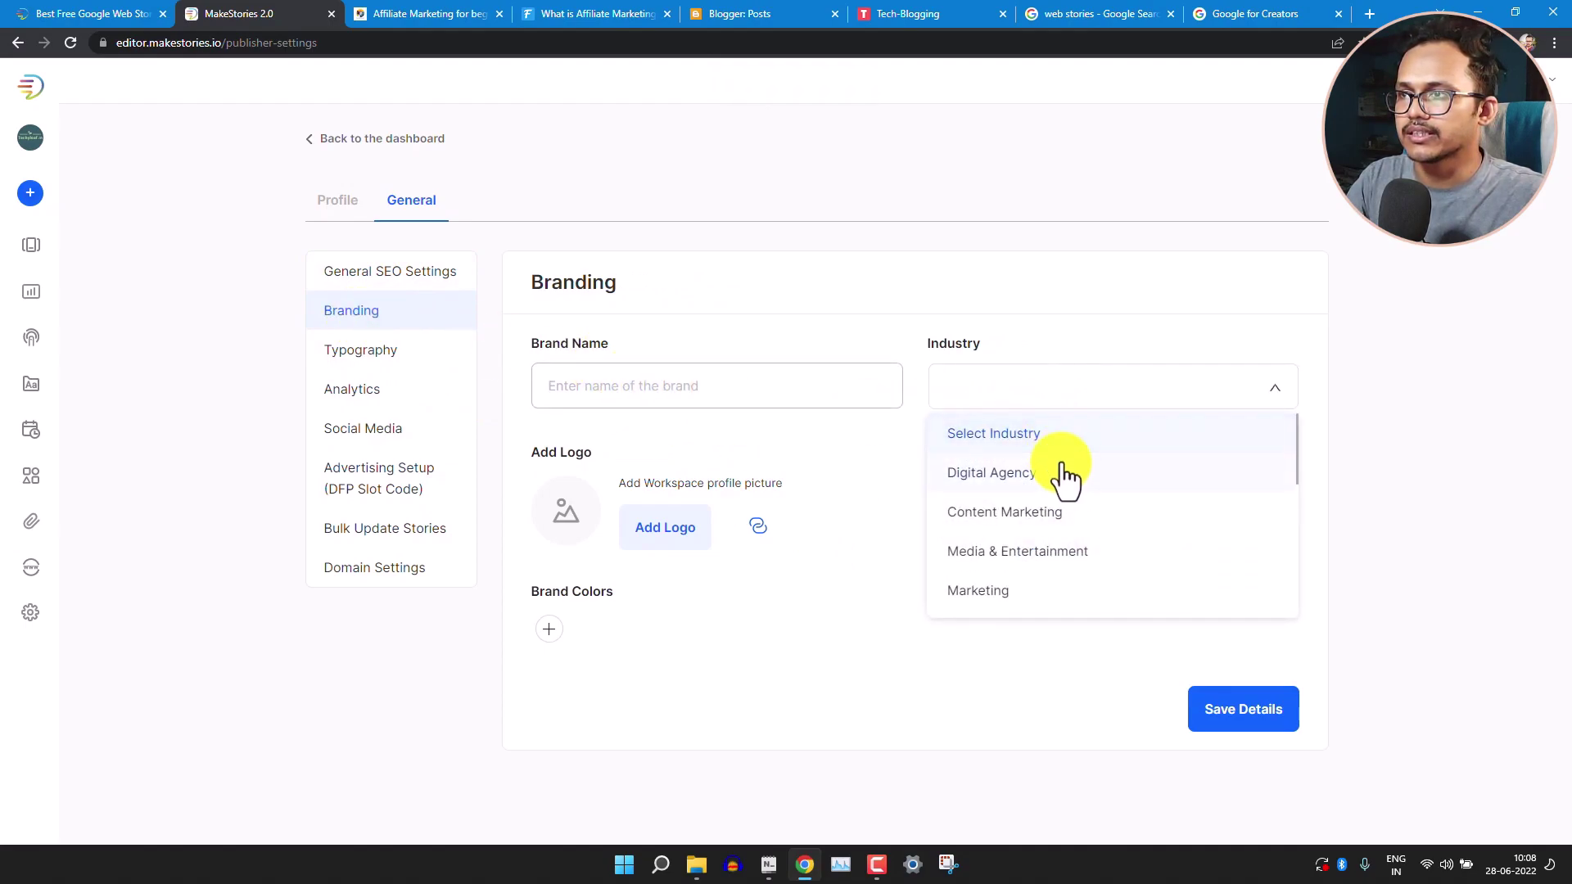
{"action": "left_click", "coordinate": [1079, 531]}
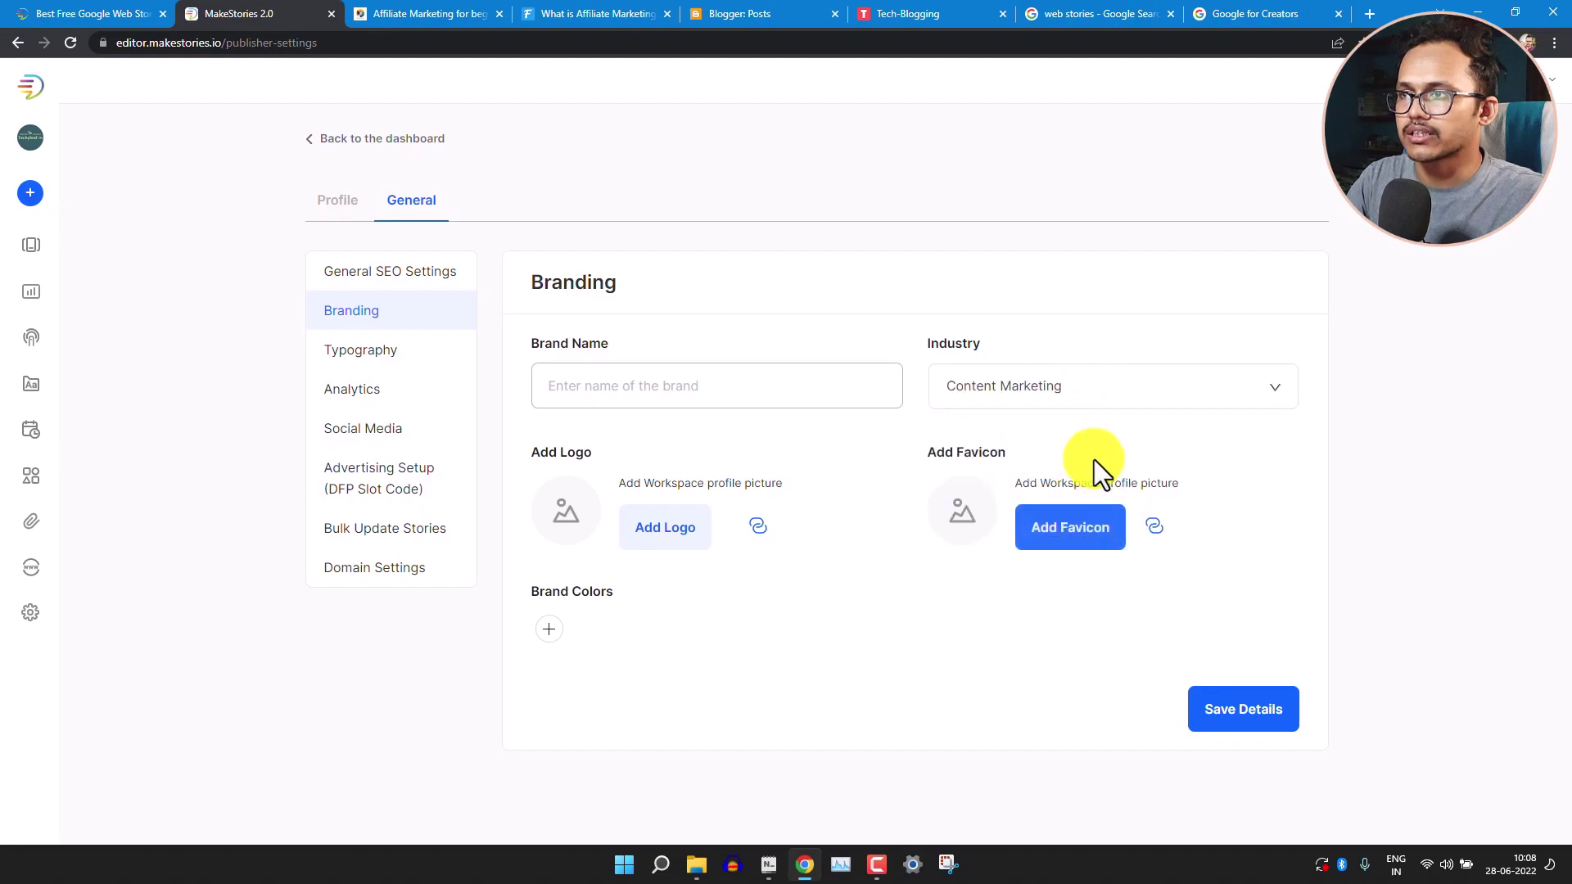
{"action": "left_click", "coordinate": [1123, 400]}
{"action": "left_click", "coordinate": [872, 445]}
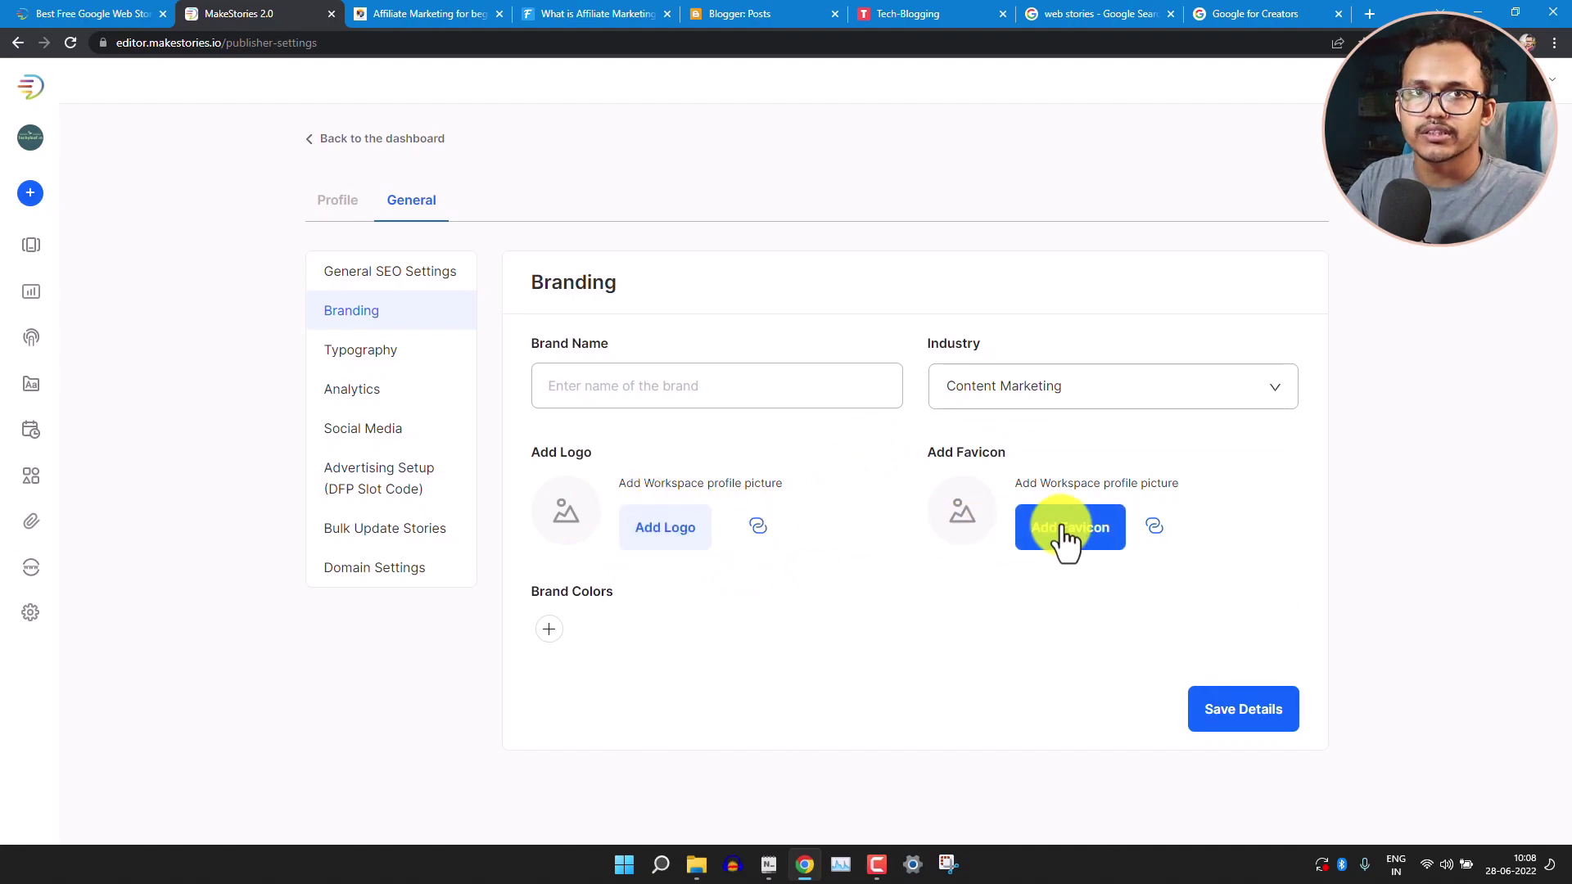
Upload the dark SEO ring image from the computer and set it as the brand logo.
{"action": "left_click", "coordinate": [666, 536]}
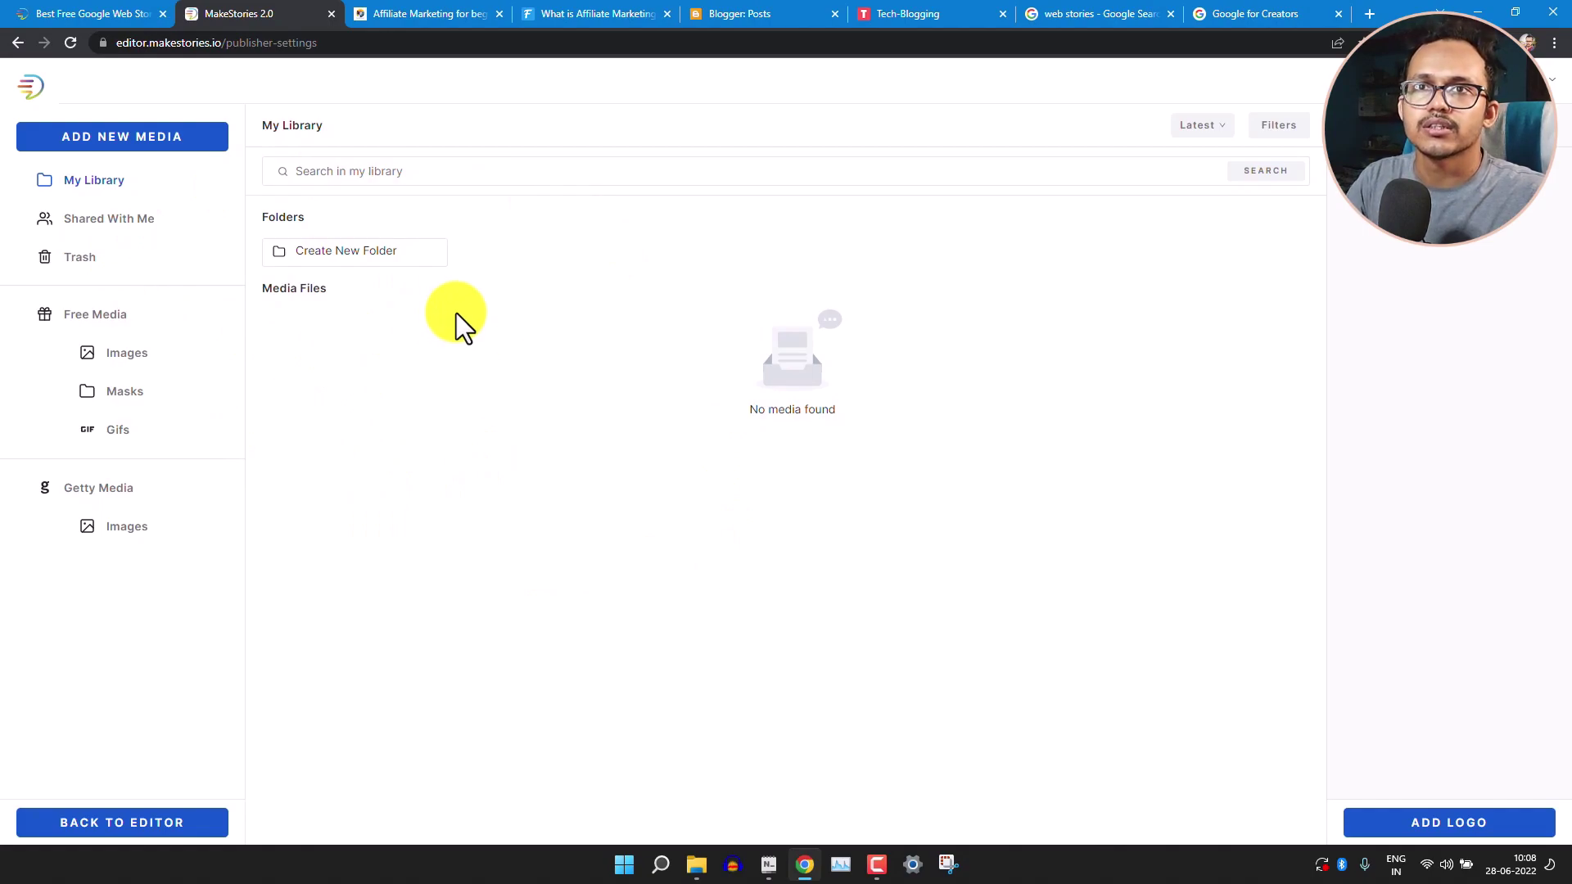
{"action": "left_click", "coordinate": [168, 154]}
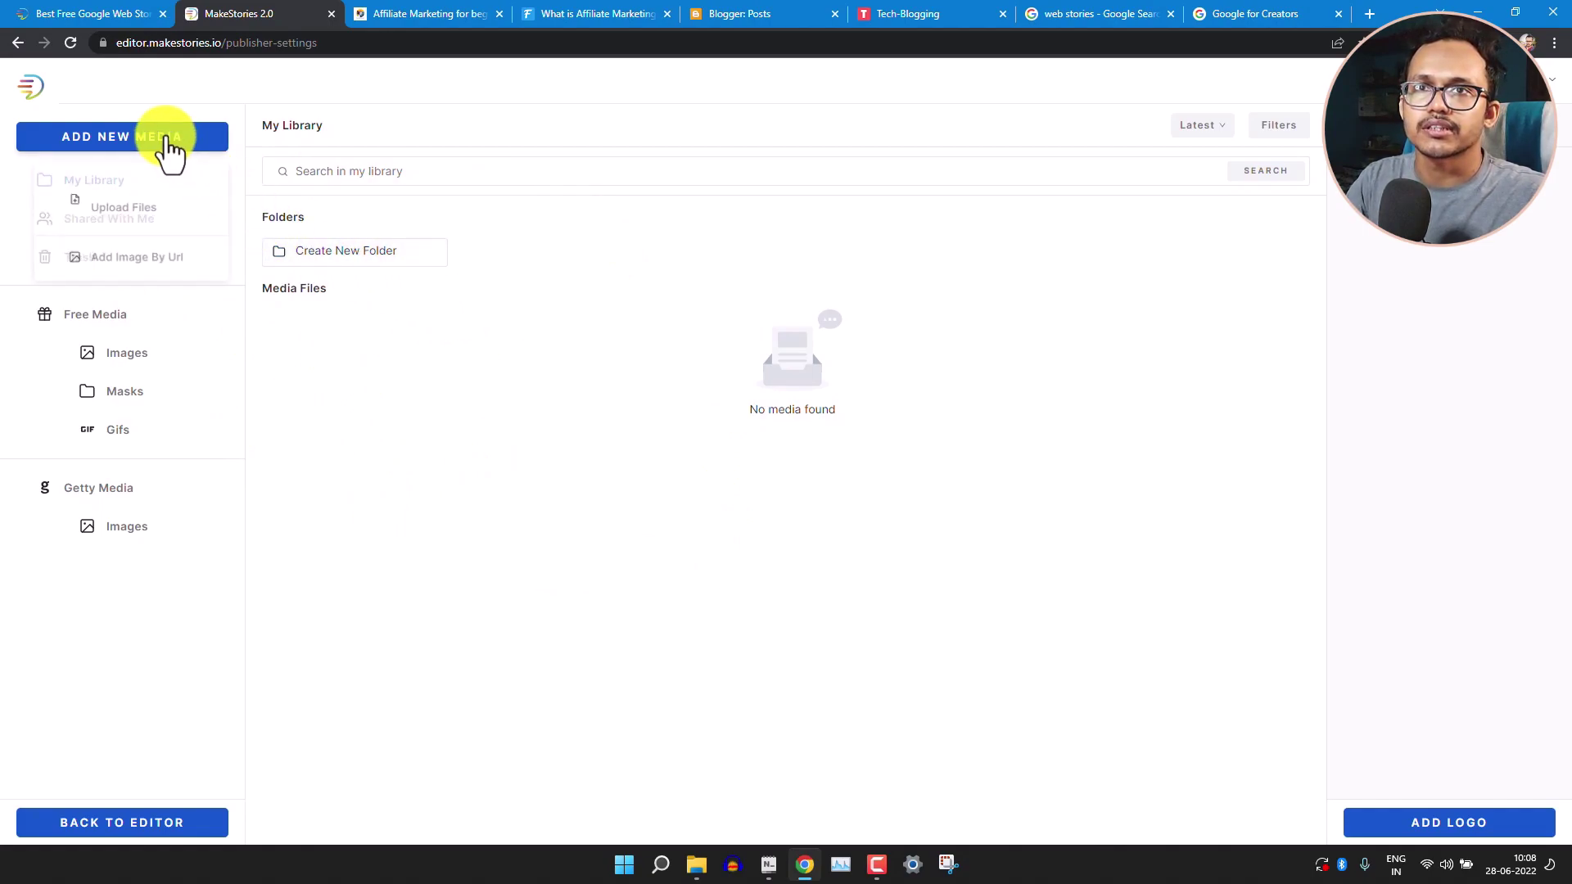
{"action": "left_click", "coordinate": [128, 213]}
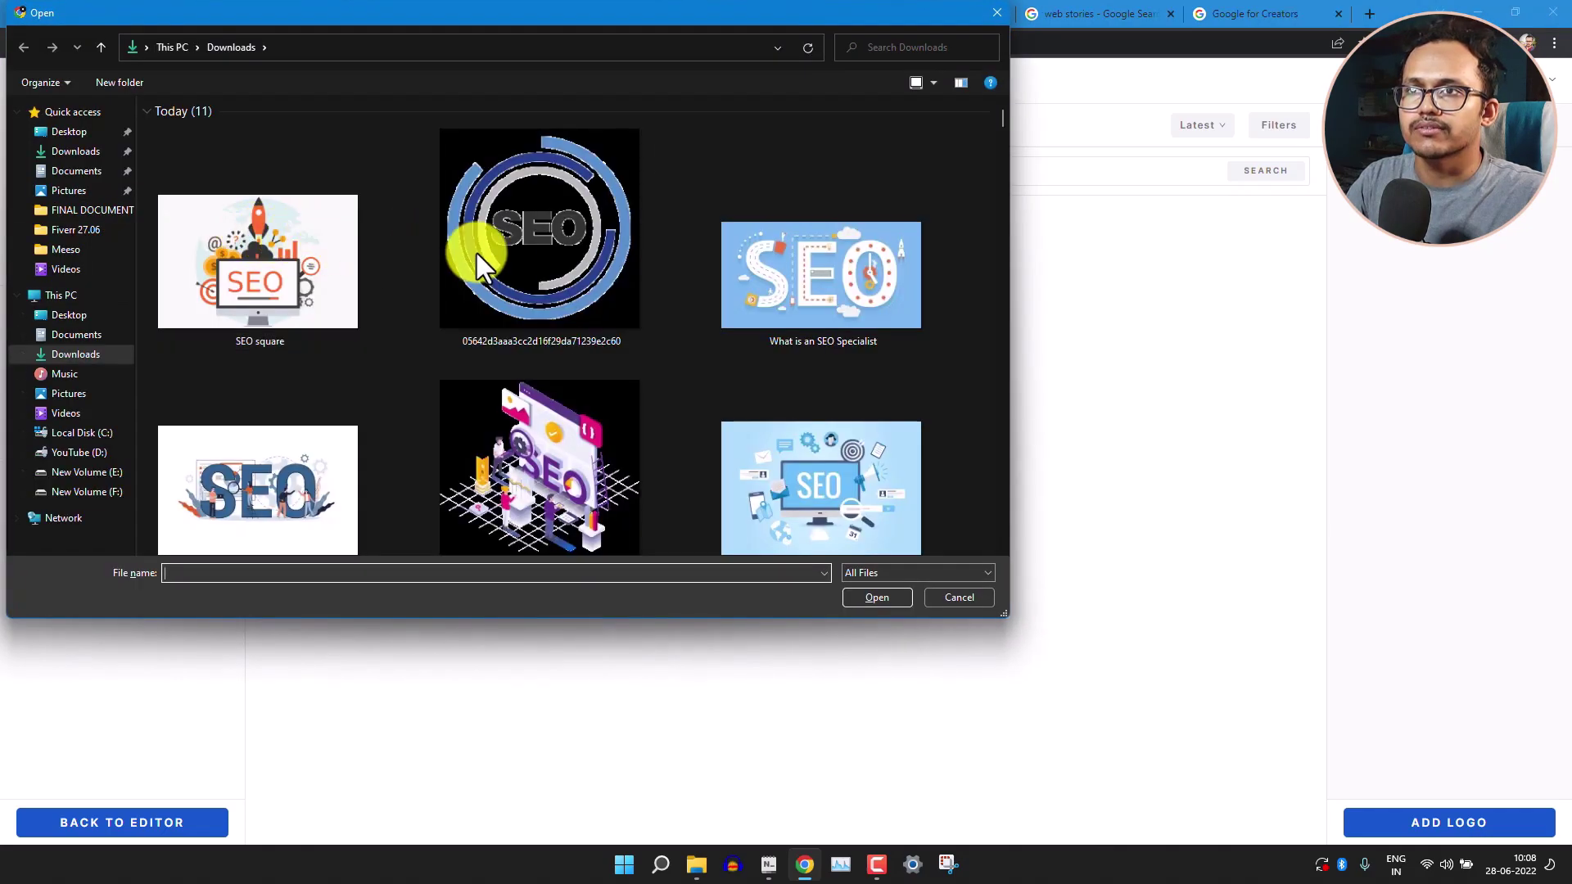
{"action": "left_click", "coordinate": [553, 254]}
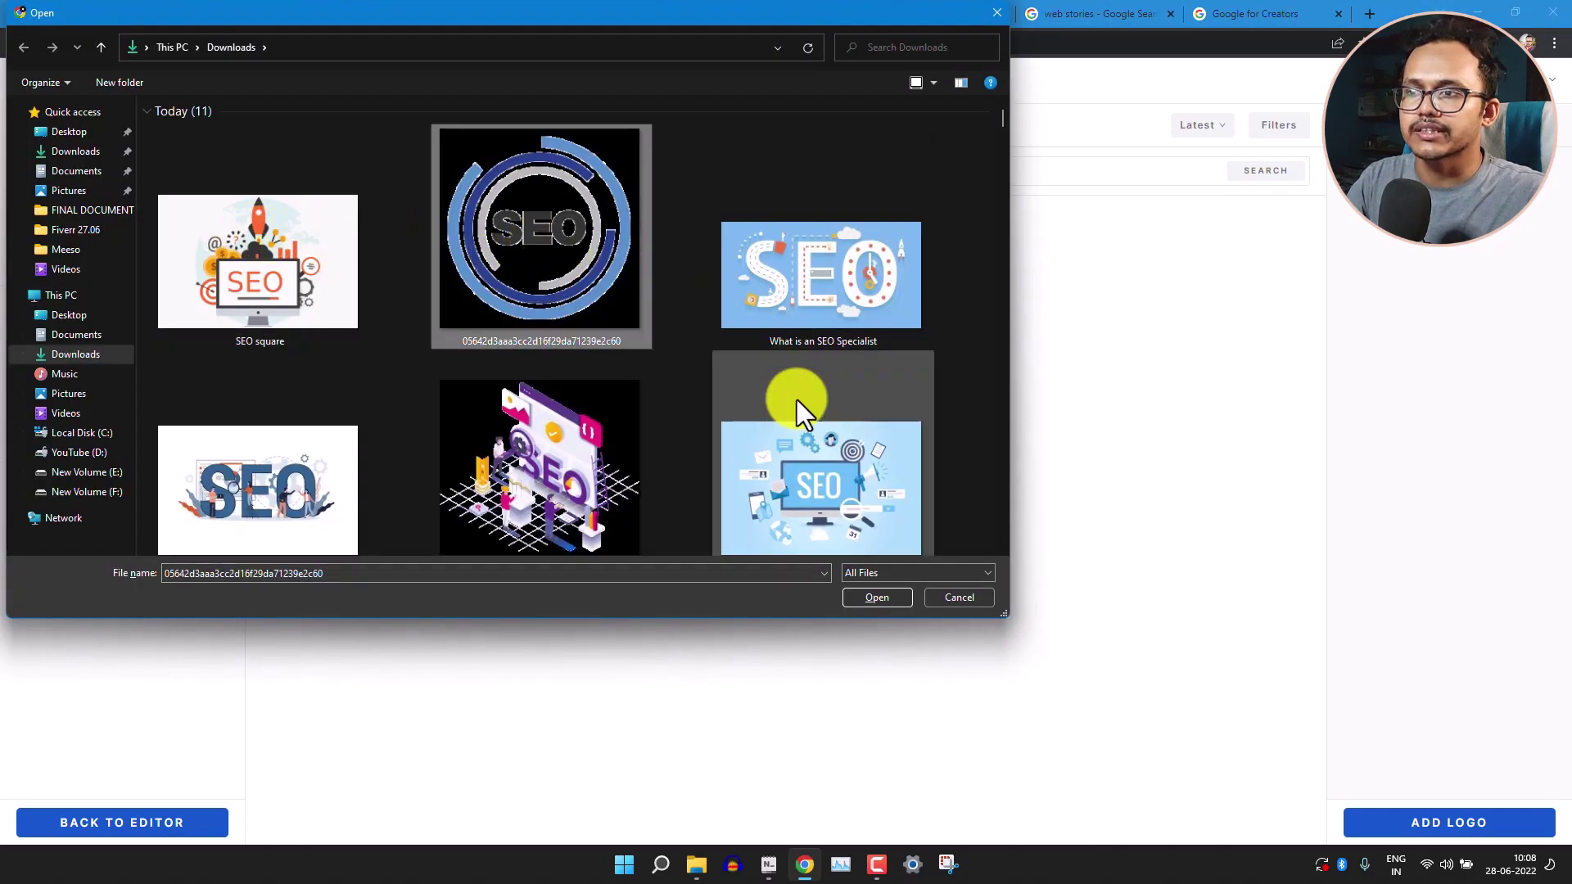
{"action": "left_click", "coordinate": [868, 602]}
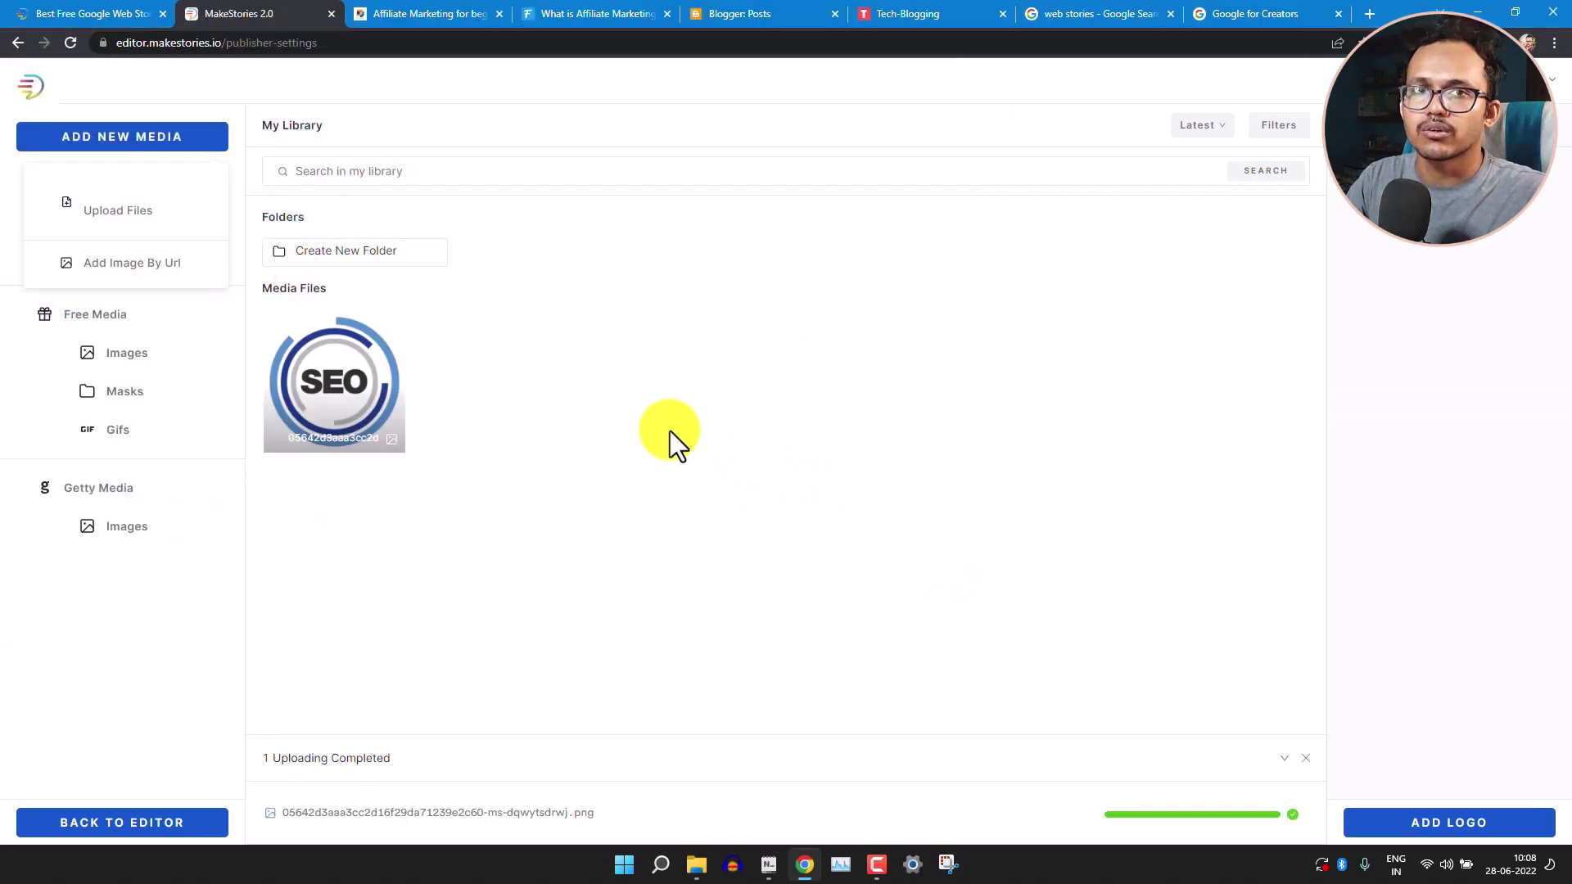
{"action": "left_click", "coordinate": [352, 362]}
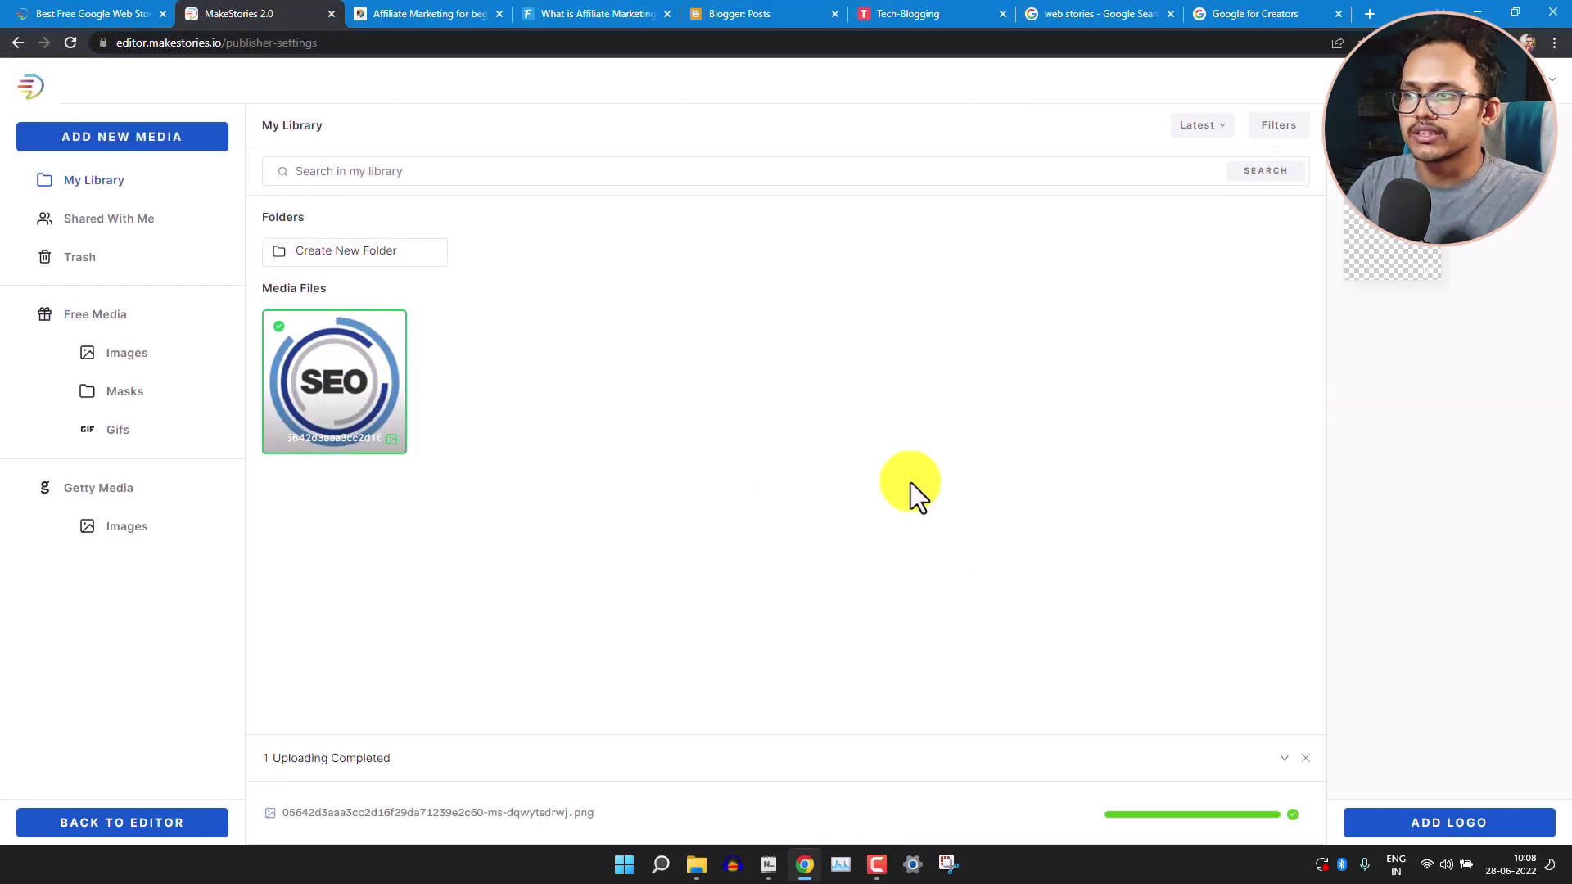
{"action": "left_click", "coordinate": [1437, 826]}
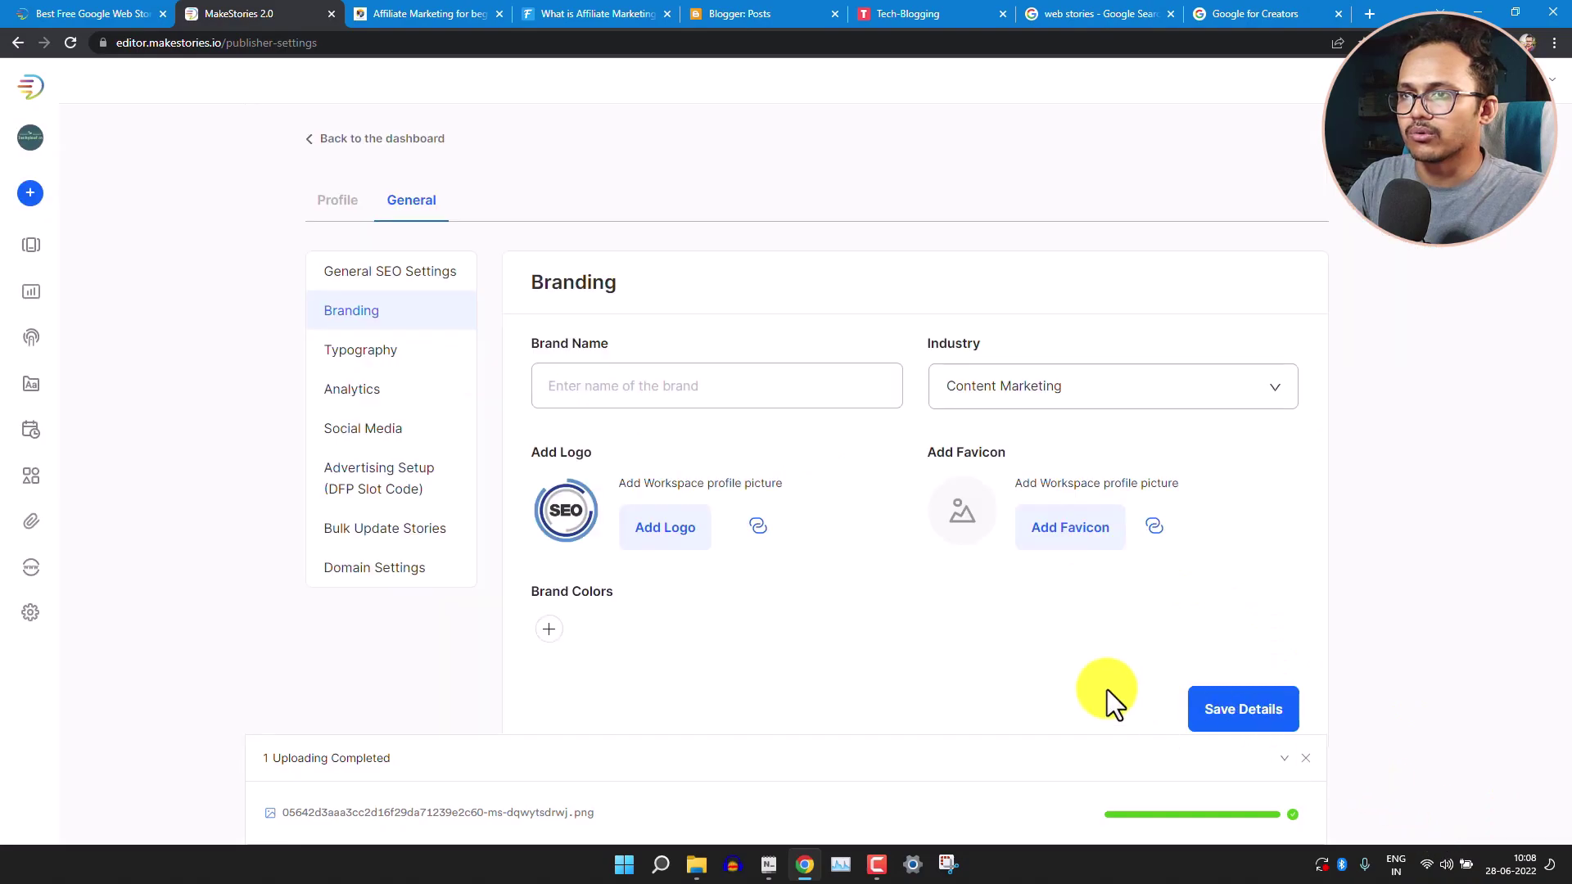
Use the SEO image as the favicon, enter brand name Tech-Blogging, and save the branding details.
{"action": "left_click", "coordinate": [1047, 542]}
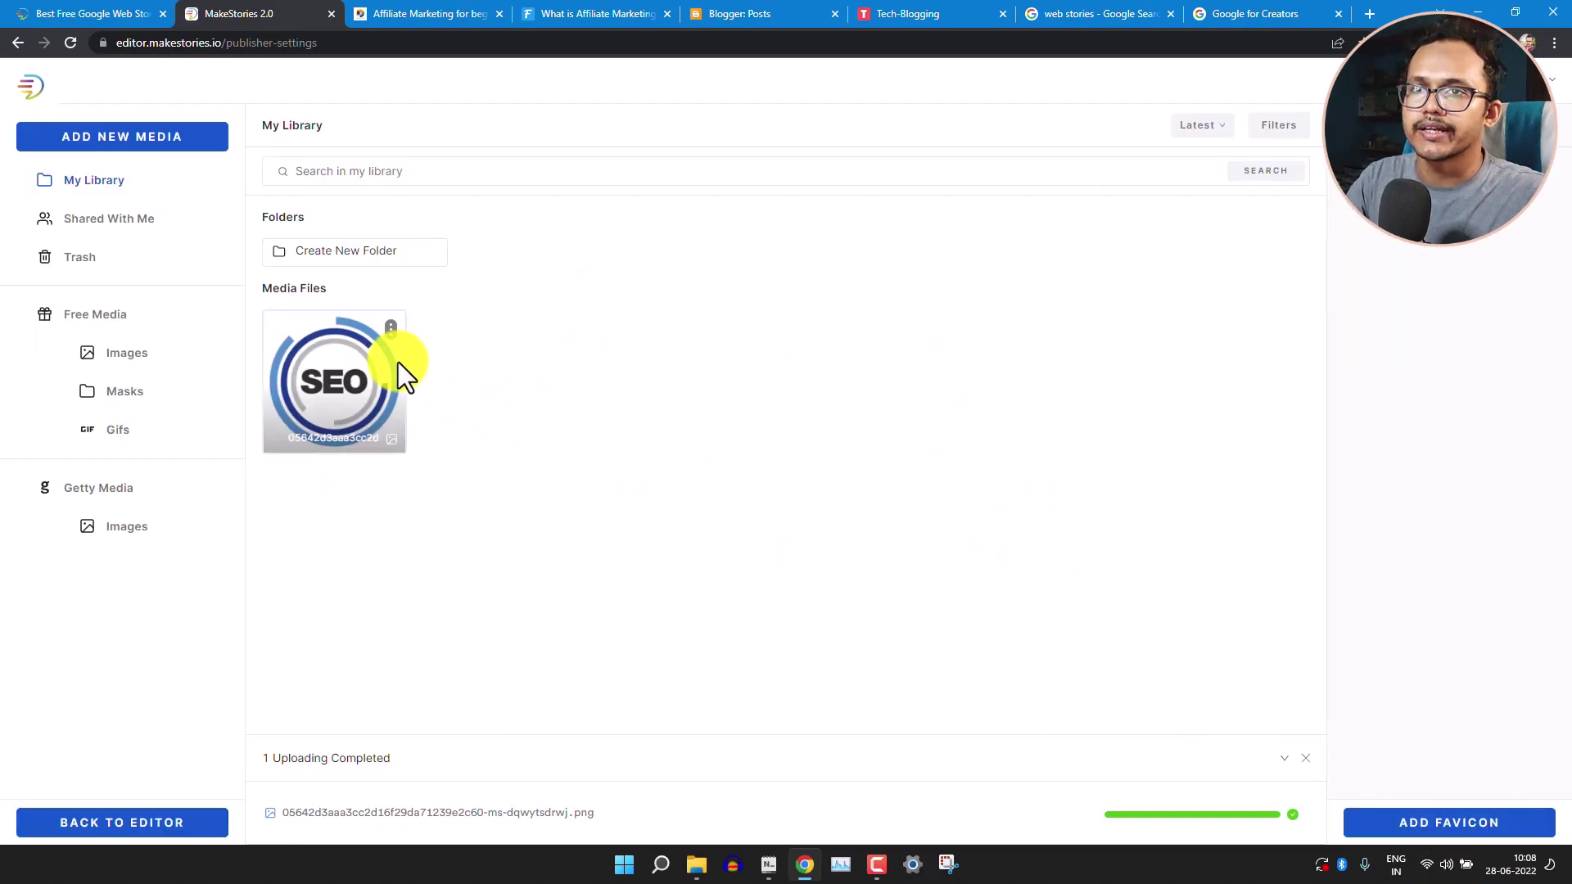
{"action": "left_click", "coordinate": [346, 365]}
{"action": "left_click", "coordinate": [1427, 827]}
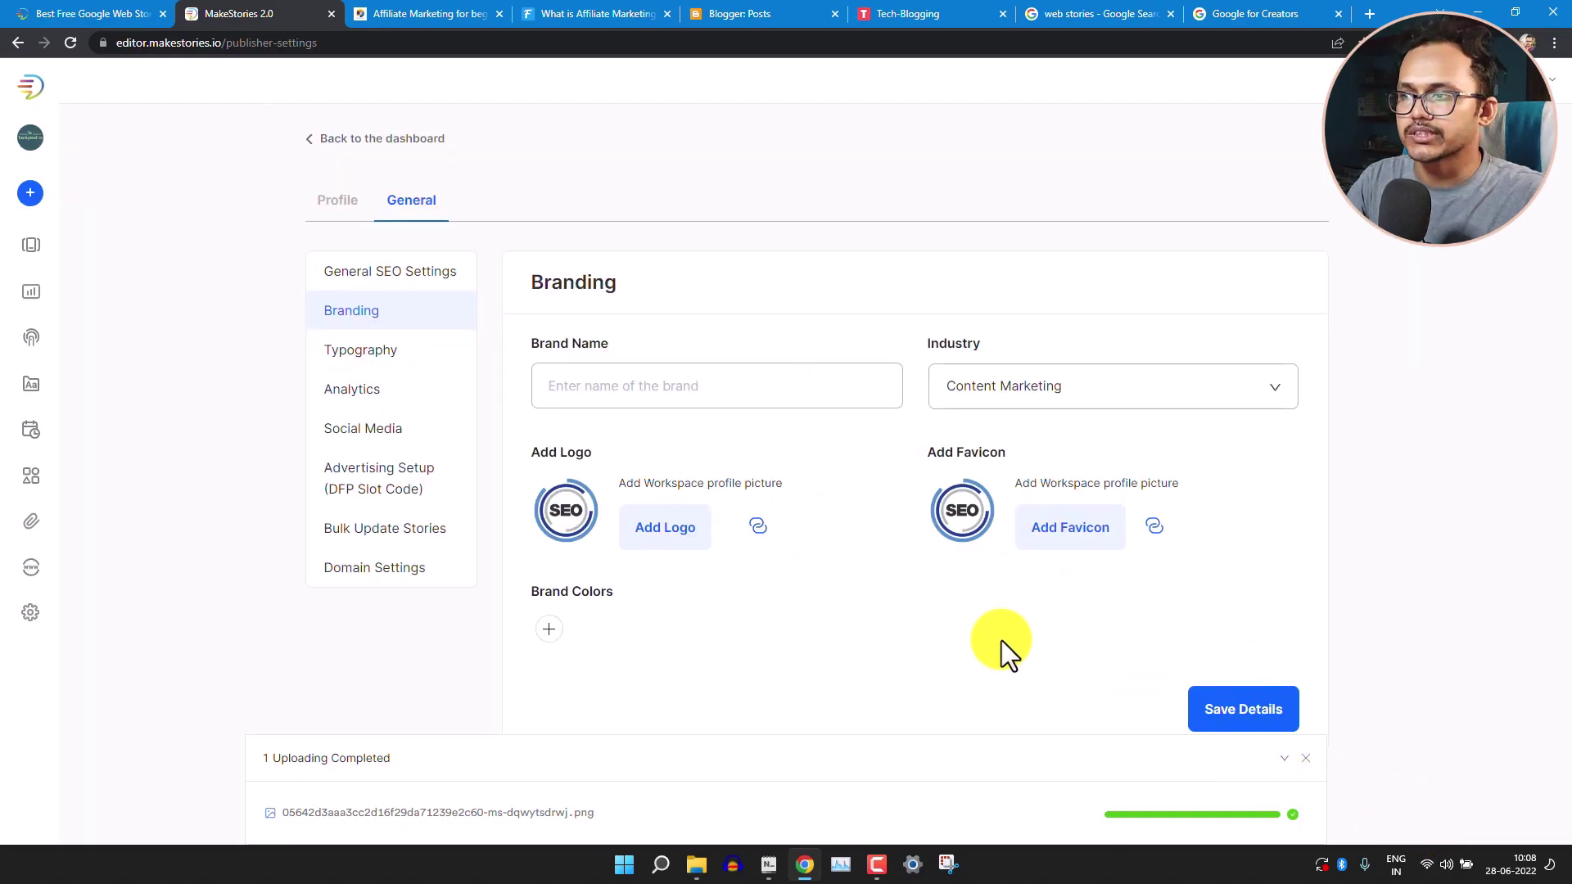
{"action": "left_click", "coordinate": [1276, 724]}
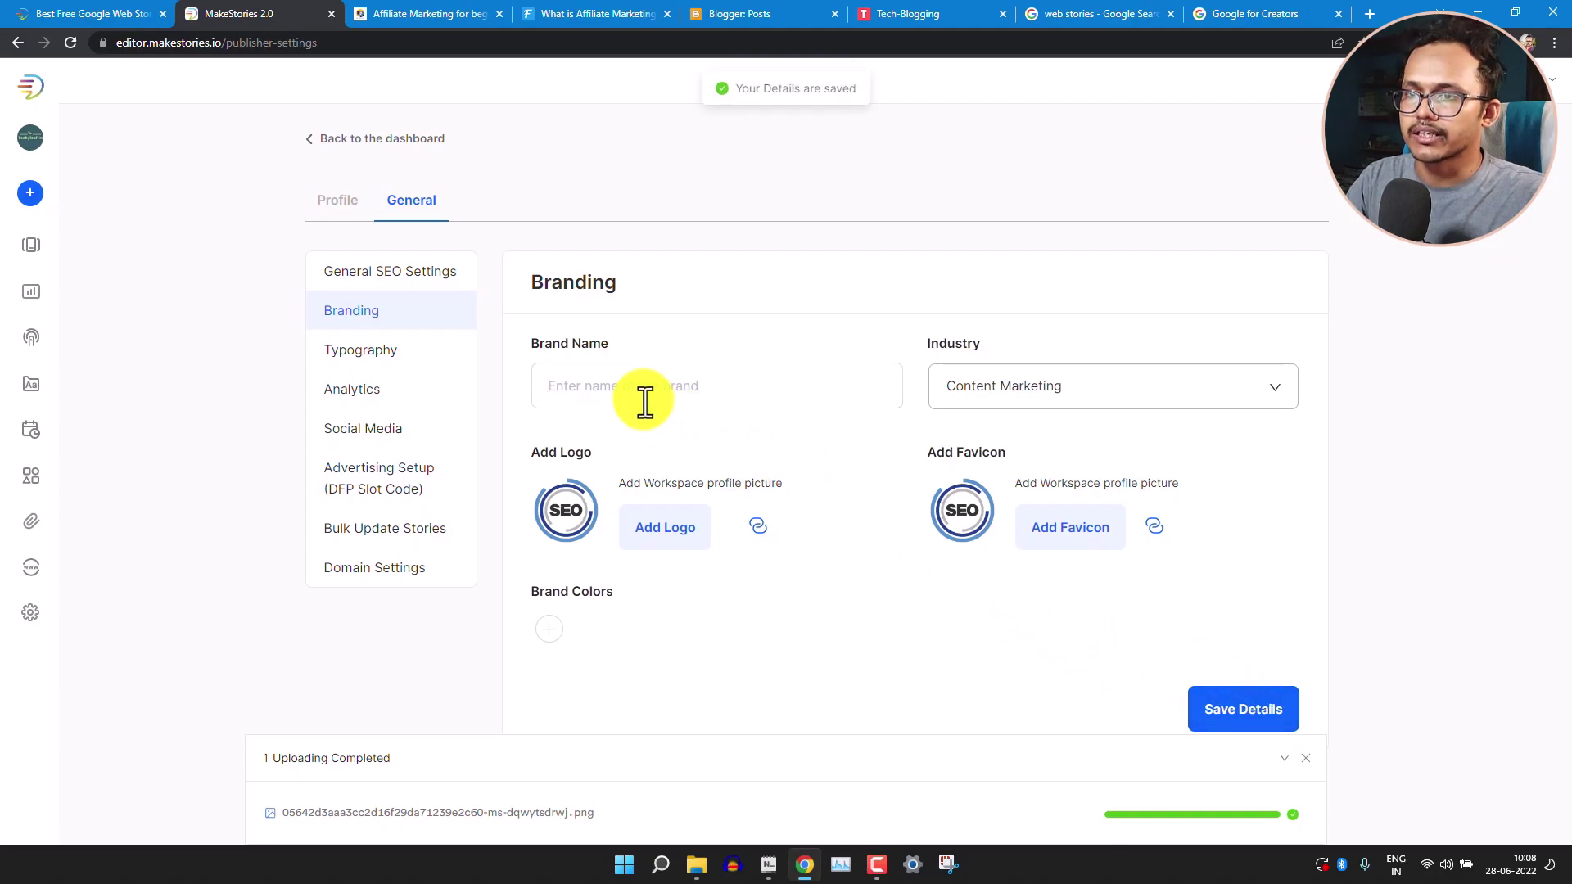
{"action": "type", "text": "Tech-Blogging"}
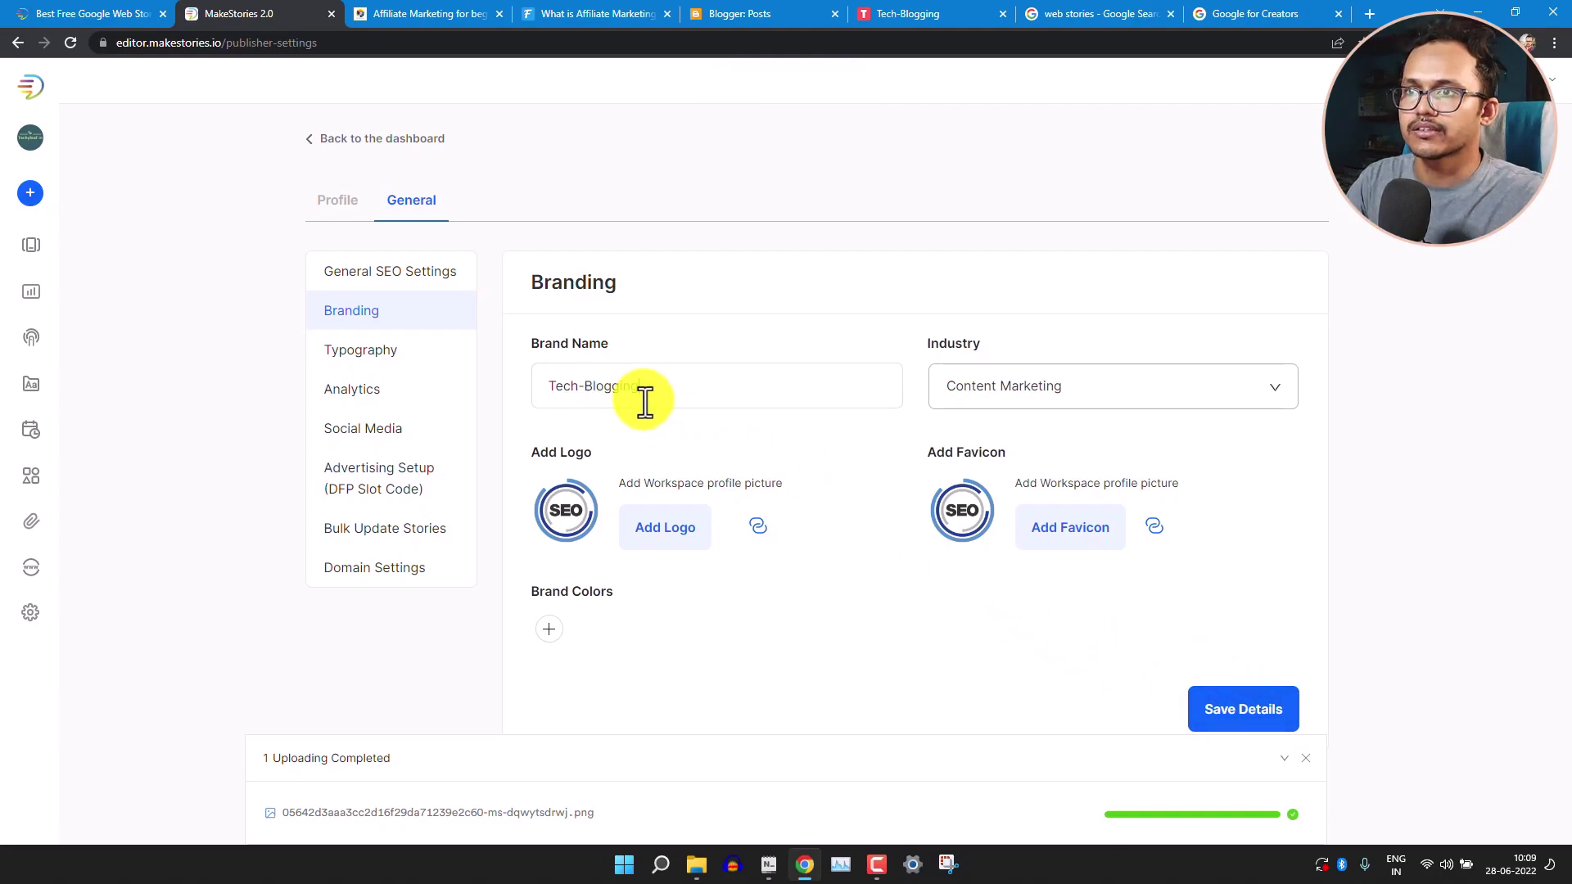
{"action": "left_click", "coordinate": [1268, 709]}
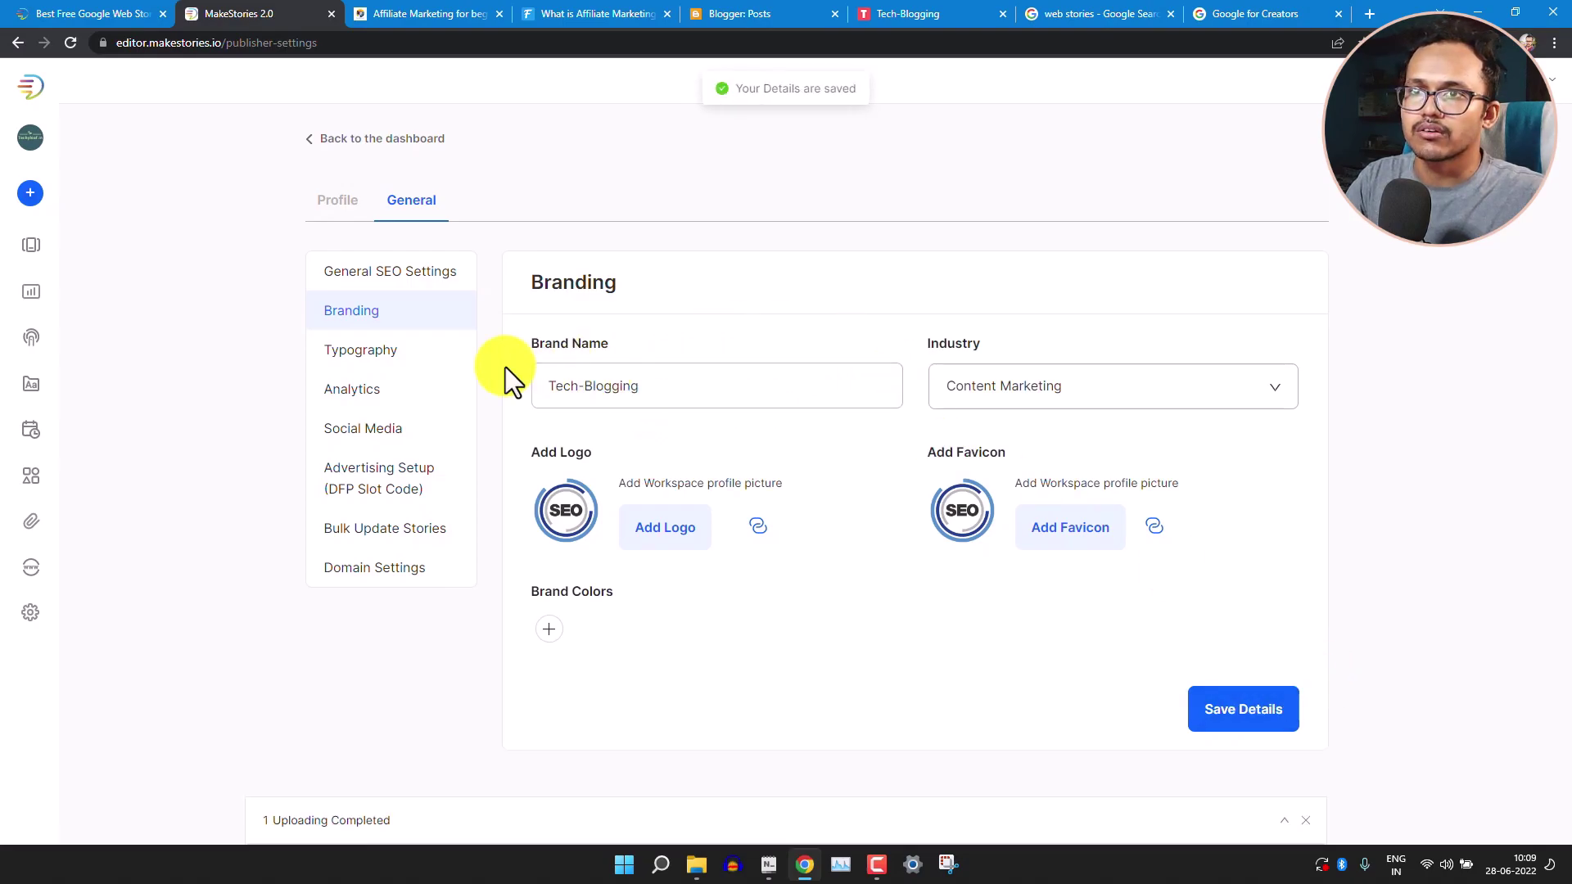
In Typography, change the Heading 1 and Heading 2 fonts from Roboto to ABeeZee.
{"action": "left_click", "coordinate": [402, 352]}
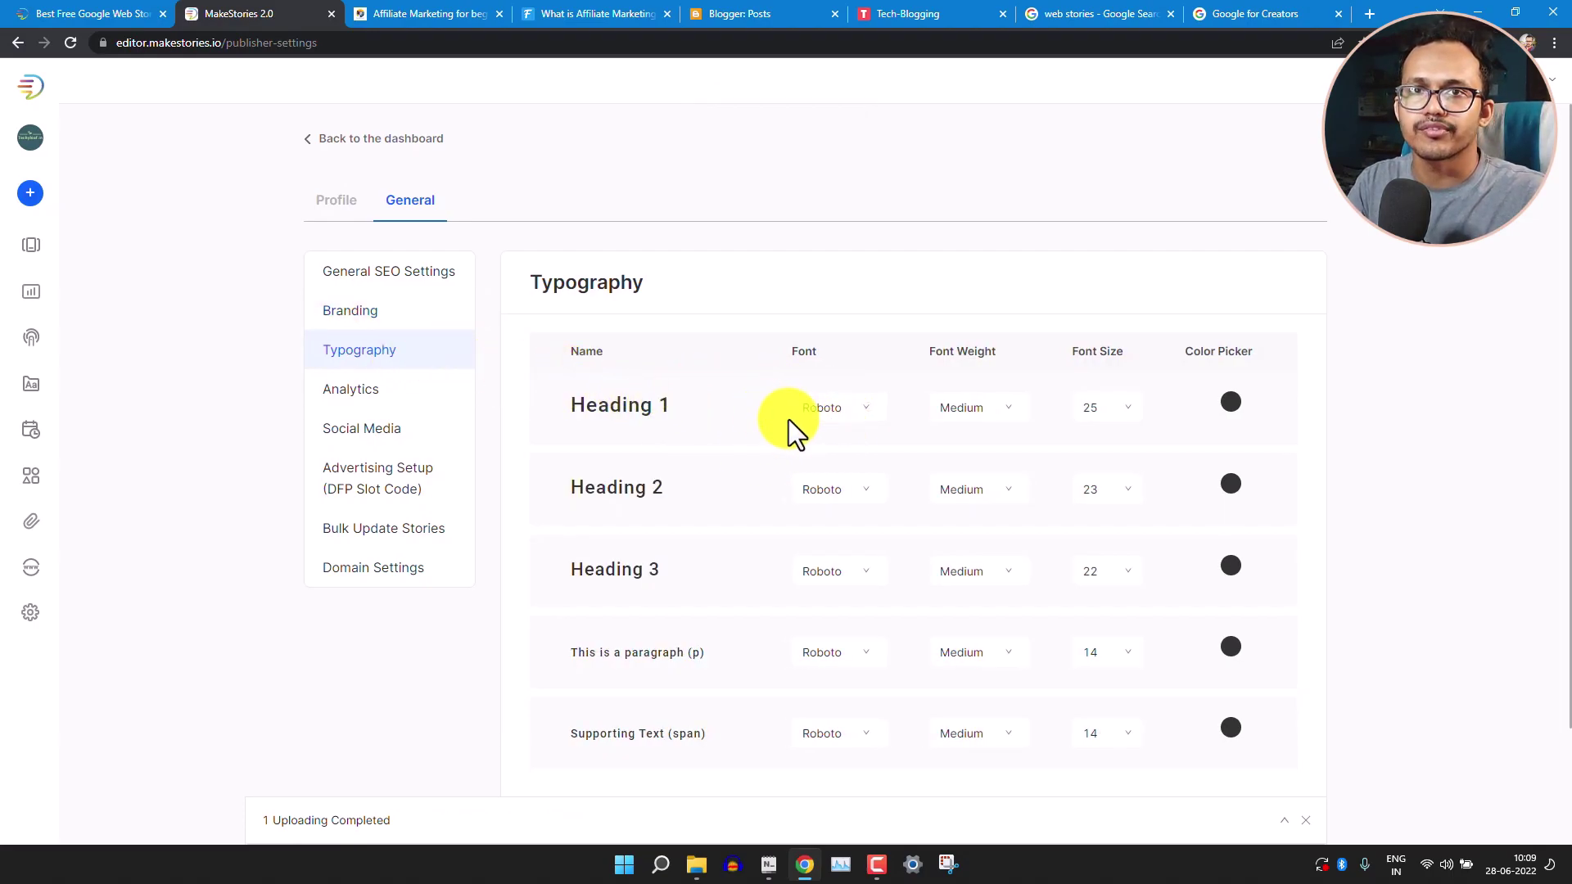
{"action": "left_click", "coordinate": [837, 419]}
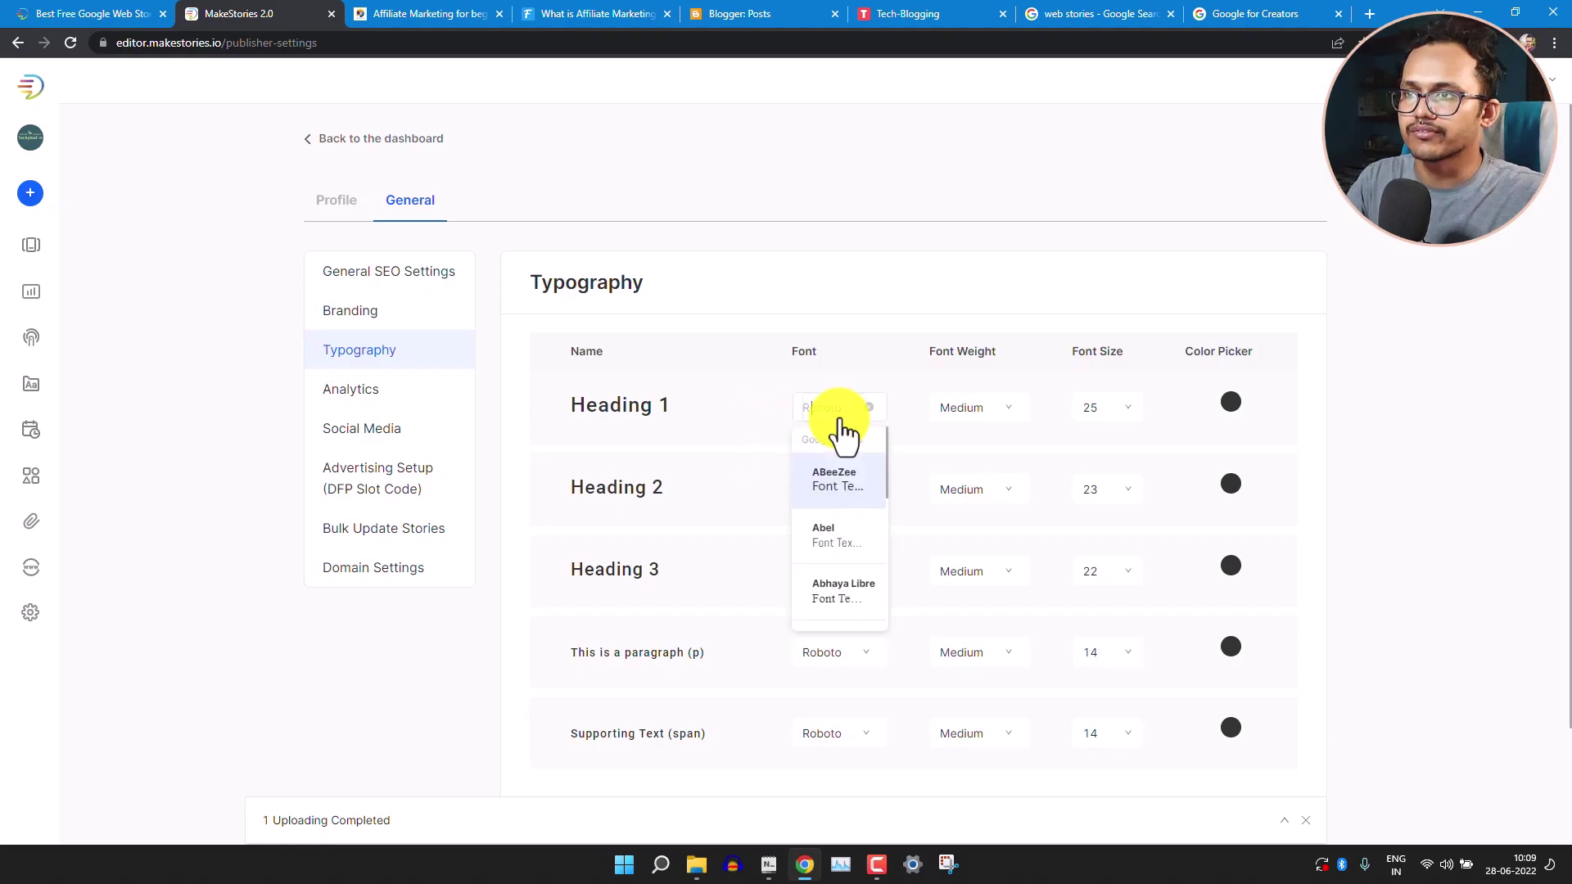
{"action": "left_click", "coordinate": [843, 496]}
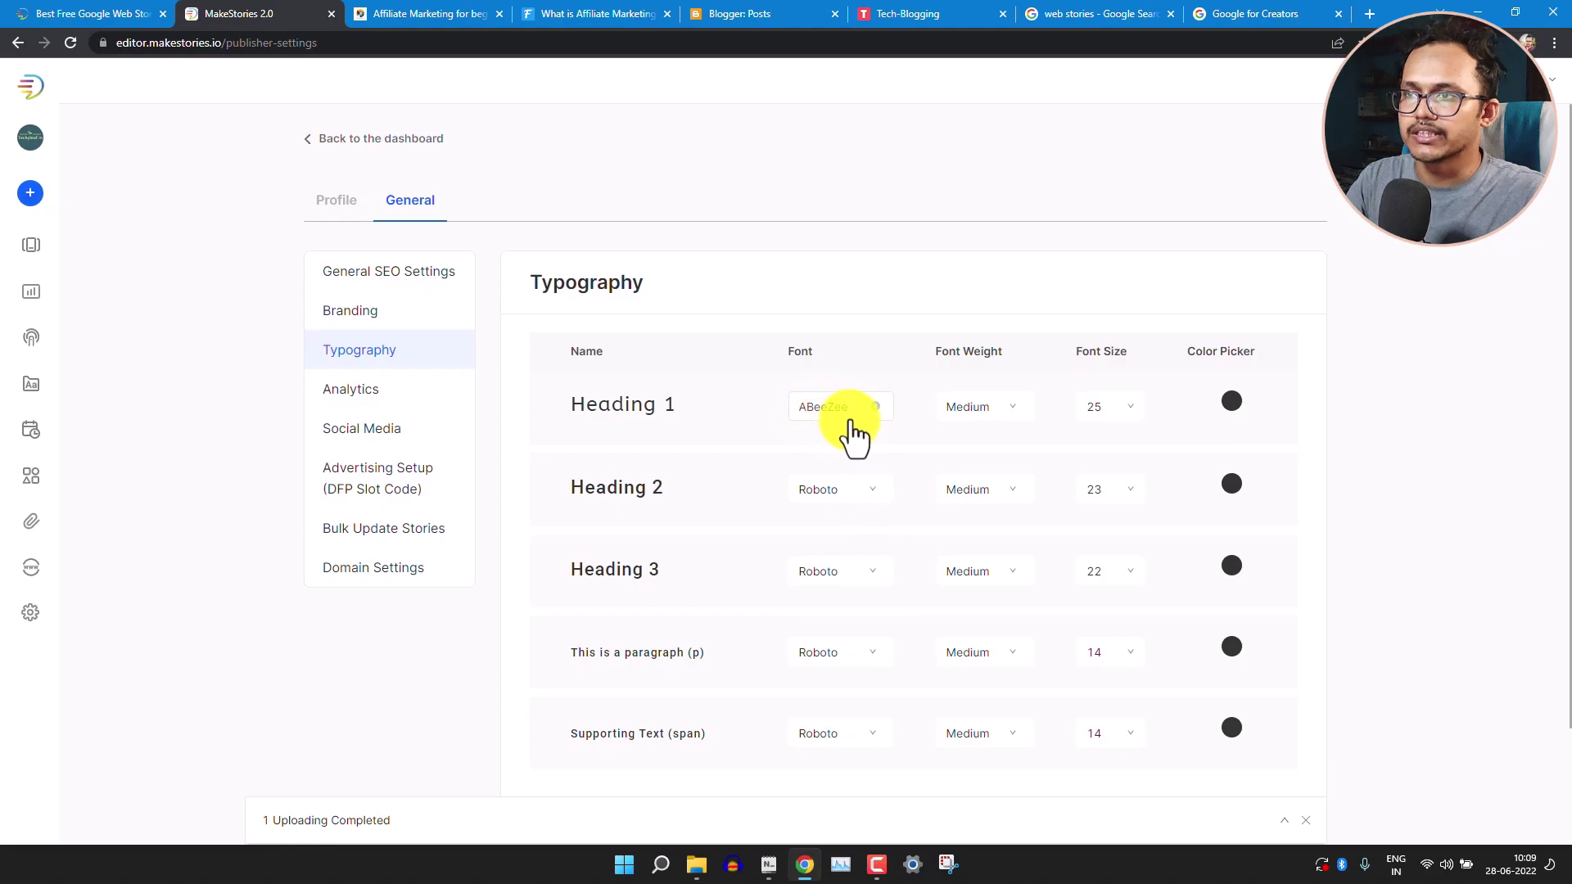
{"action": "left_click", "coordinate": [834, 494]}
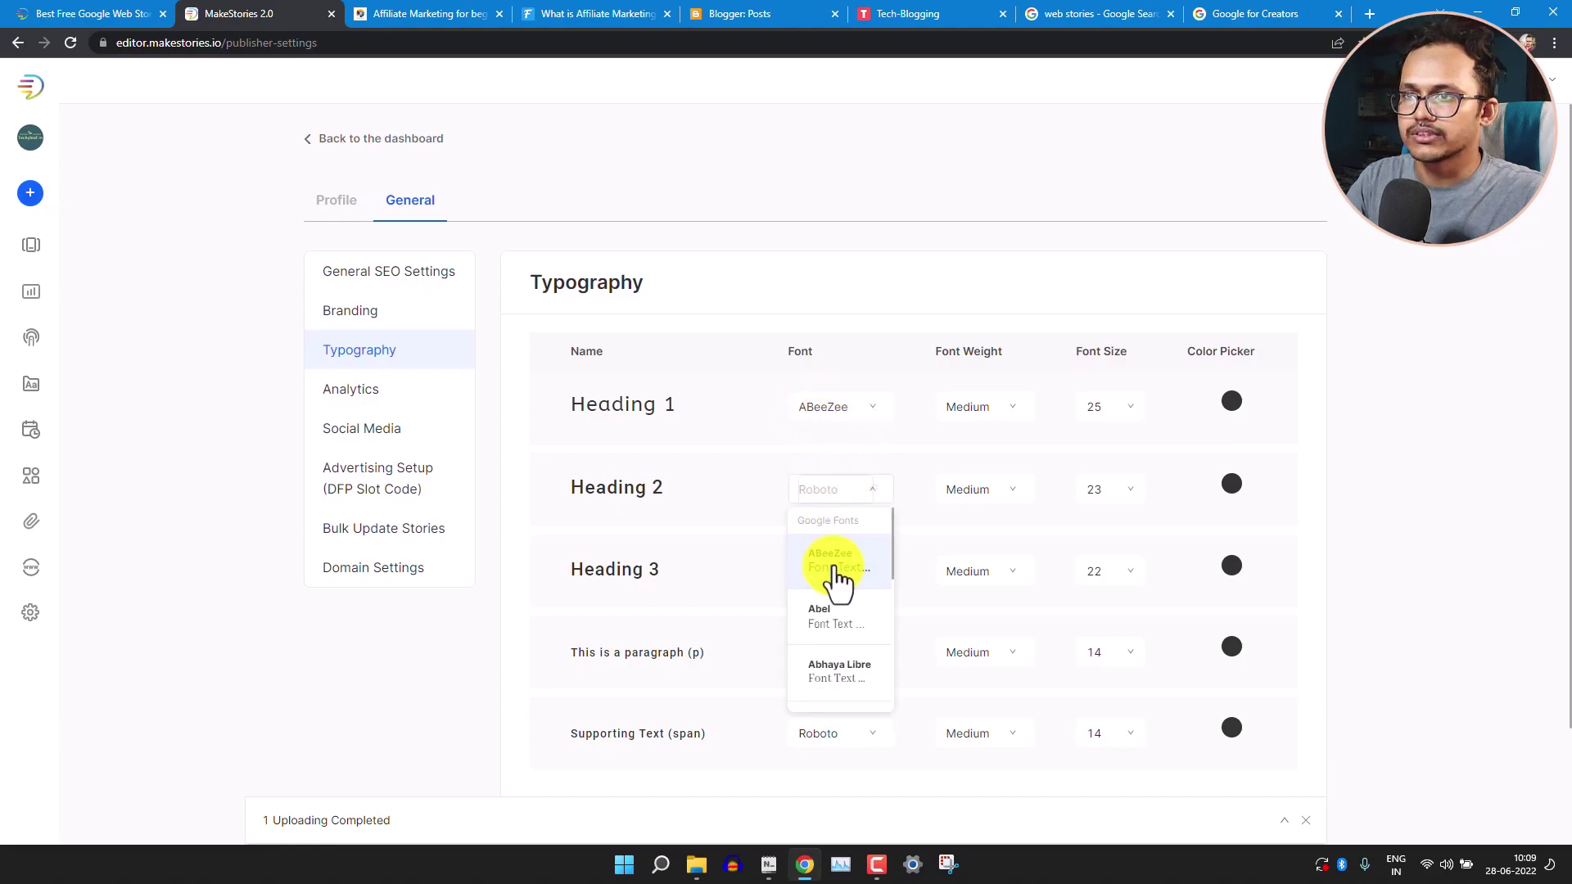
{"action": "left_click", "coordinate": [829, 583]}
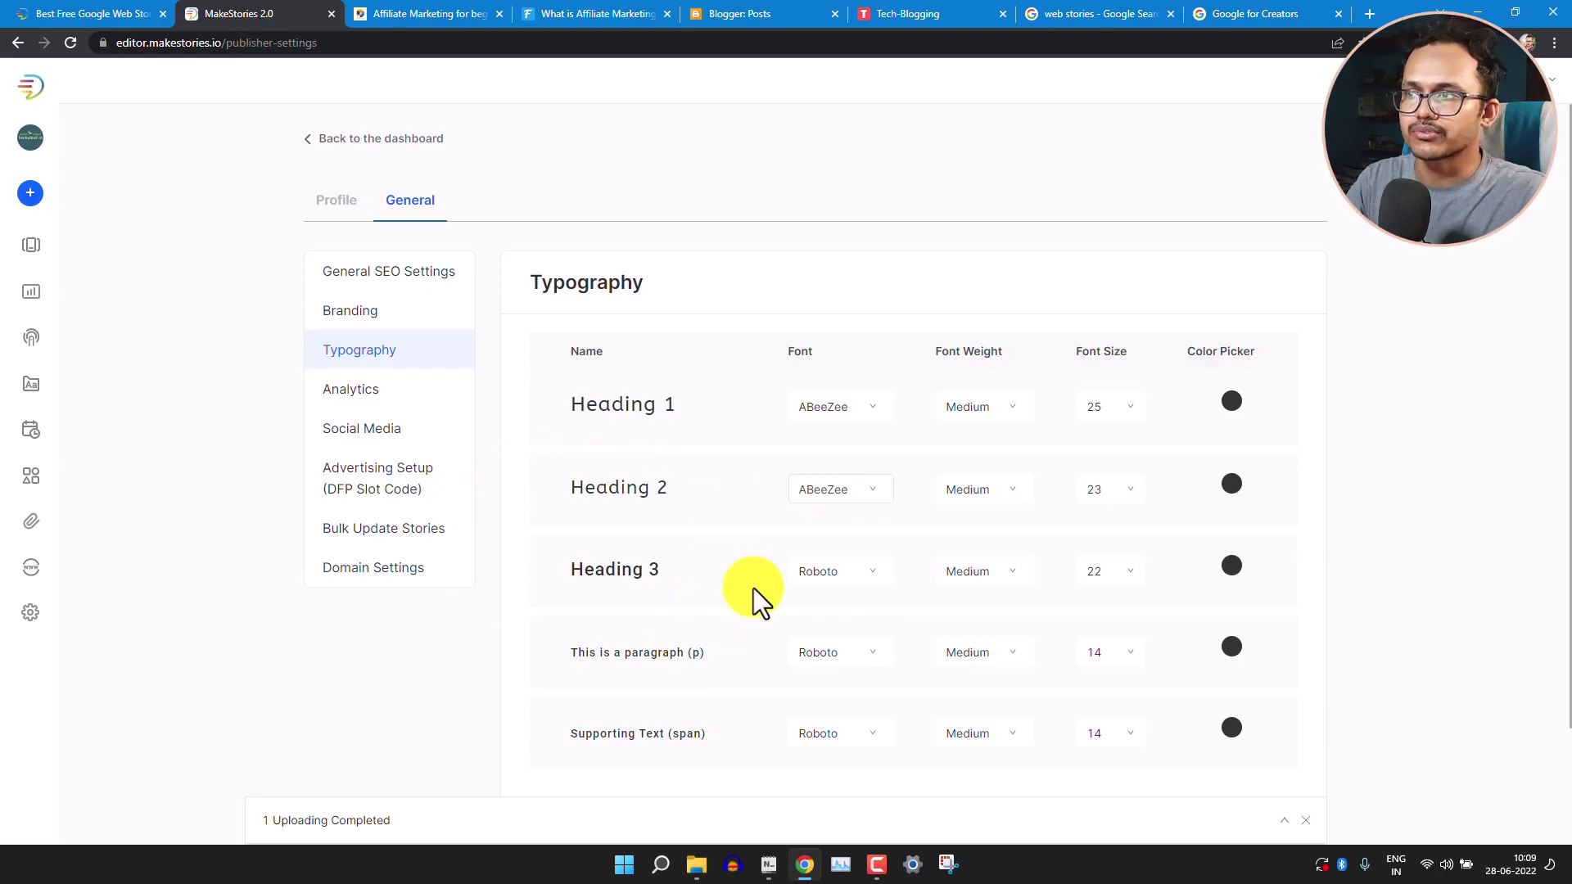
{"action": "left_click", "coordinate": [361, 393]}
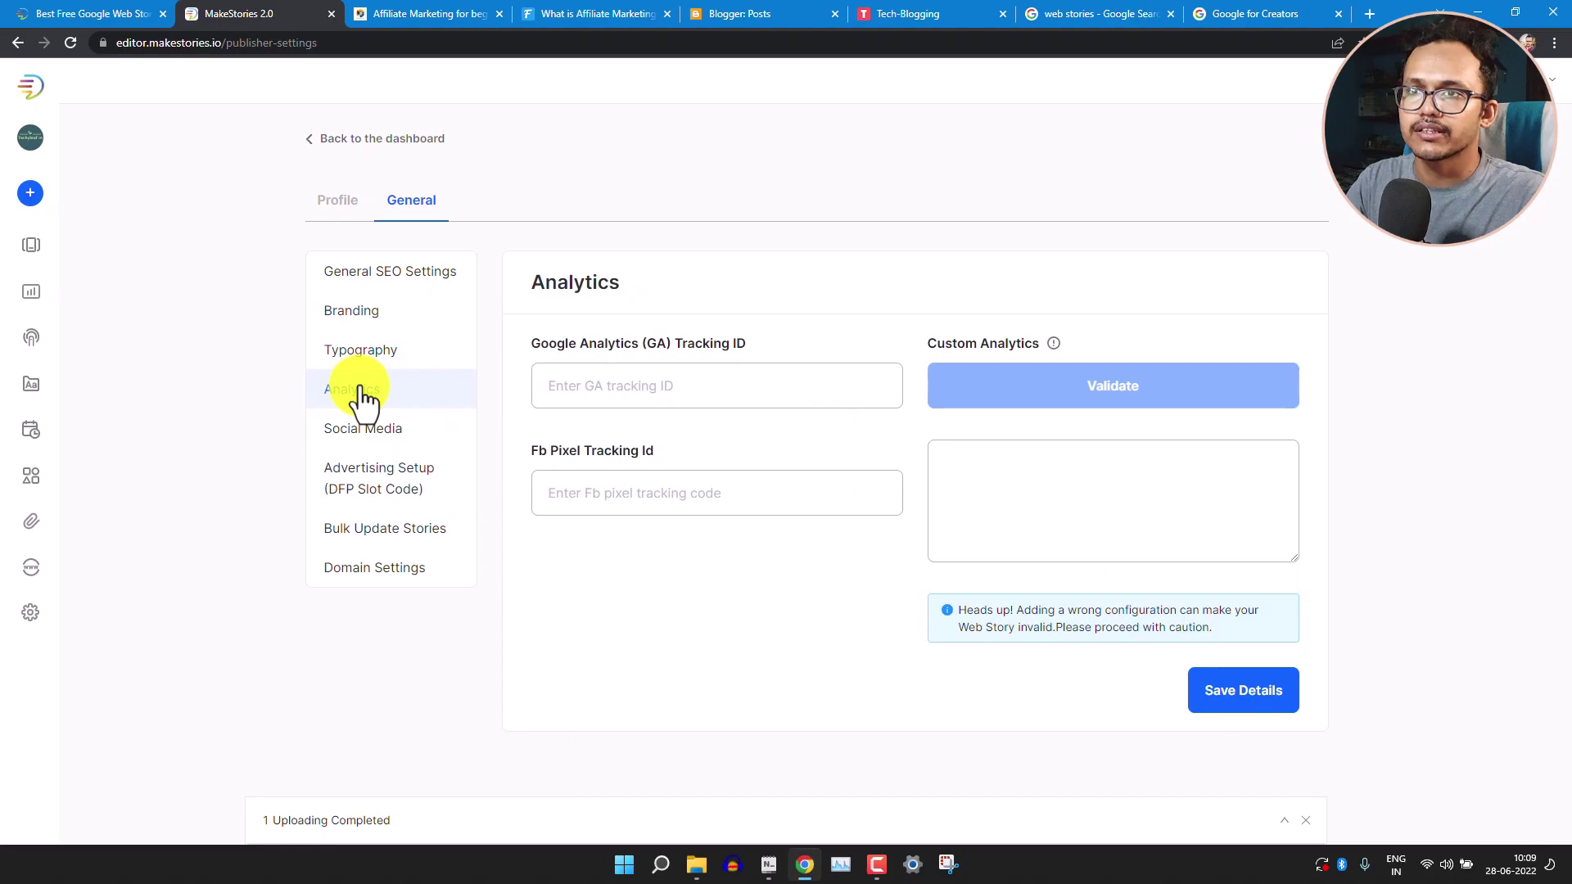
Move from the Analytics settings to Social Media and select the Twitter Site field.
{"action": "left_click", "coordinate": [551, 383]}
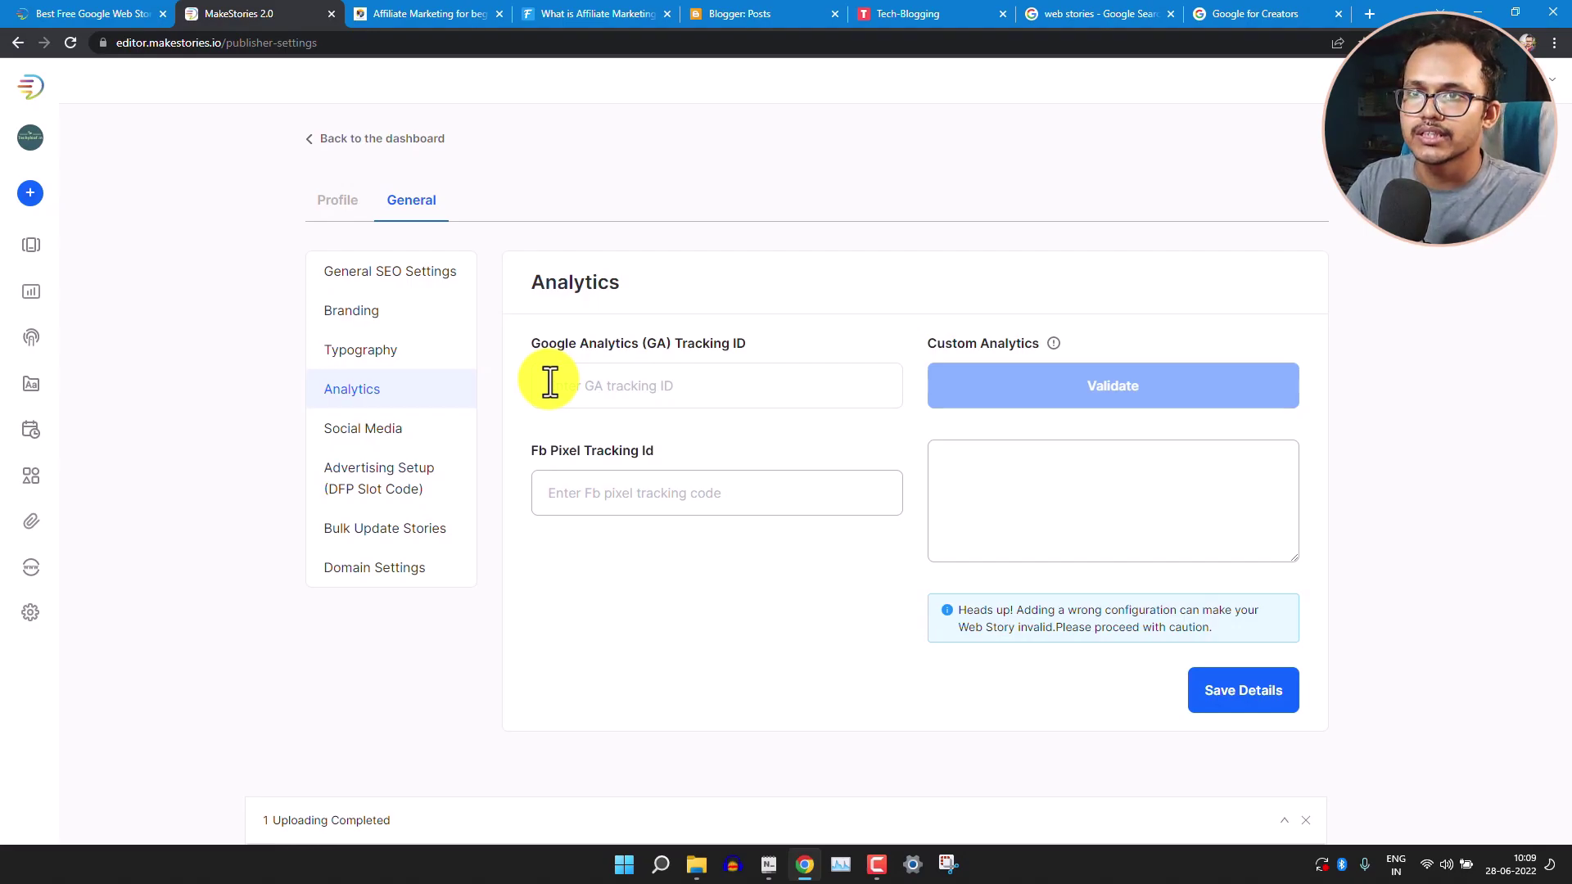
{"action": "left_click", "coordinate": [409, 427]}
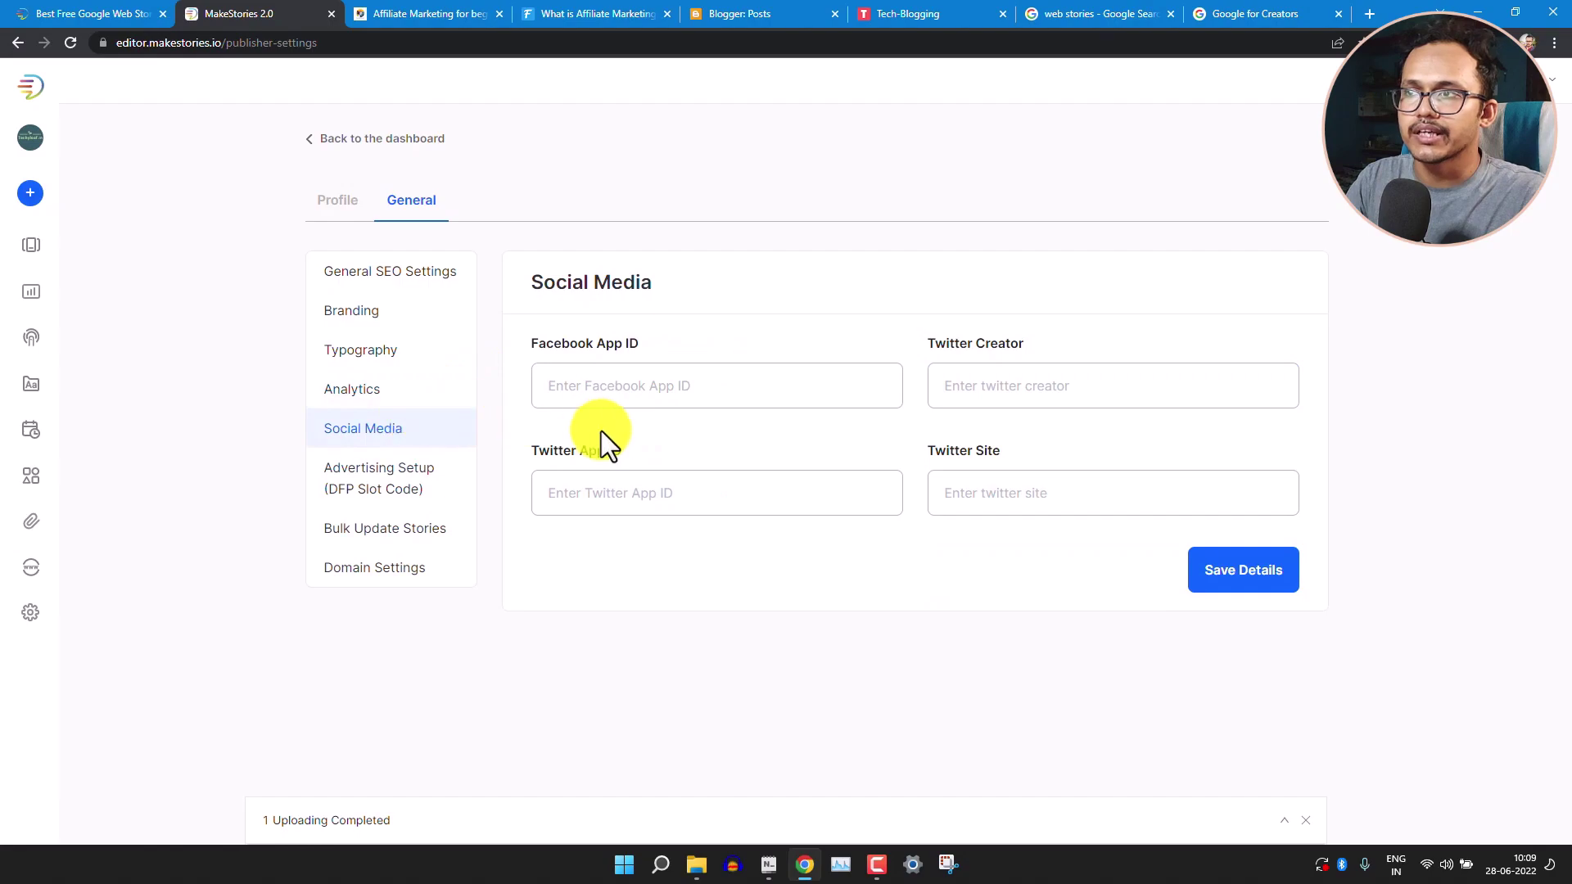
{"action": "left_click", "coordinate": [663, 481]}
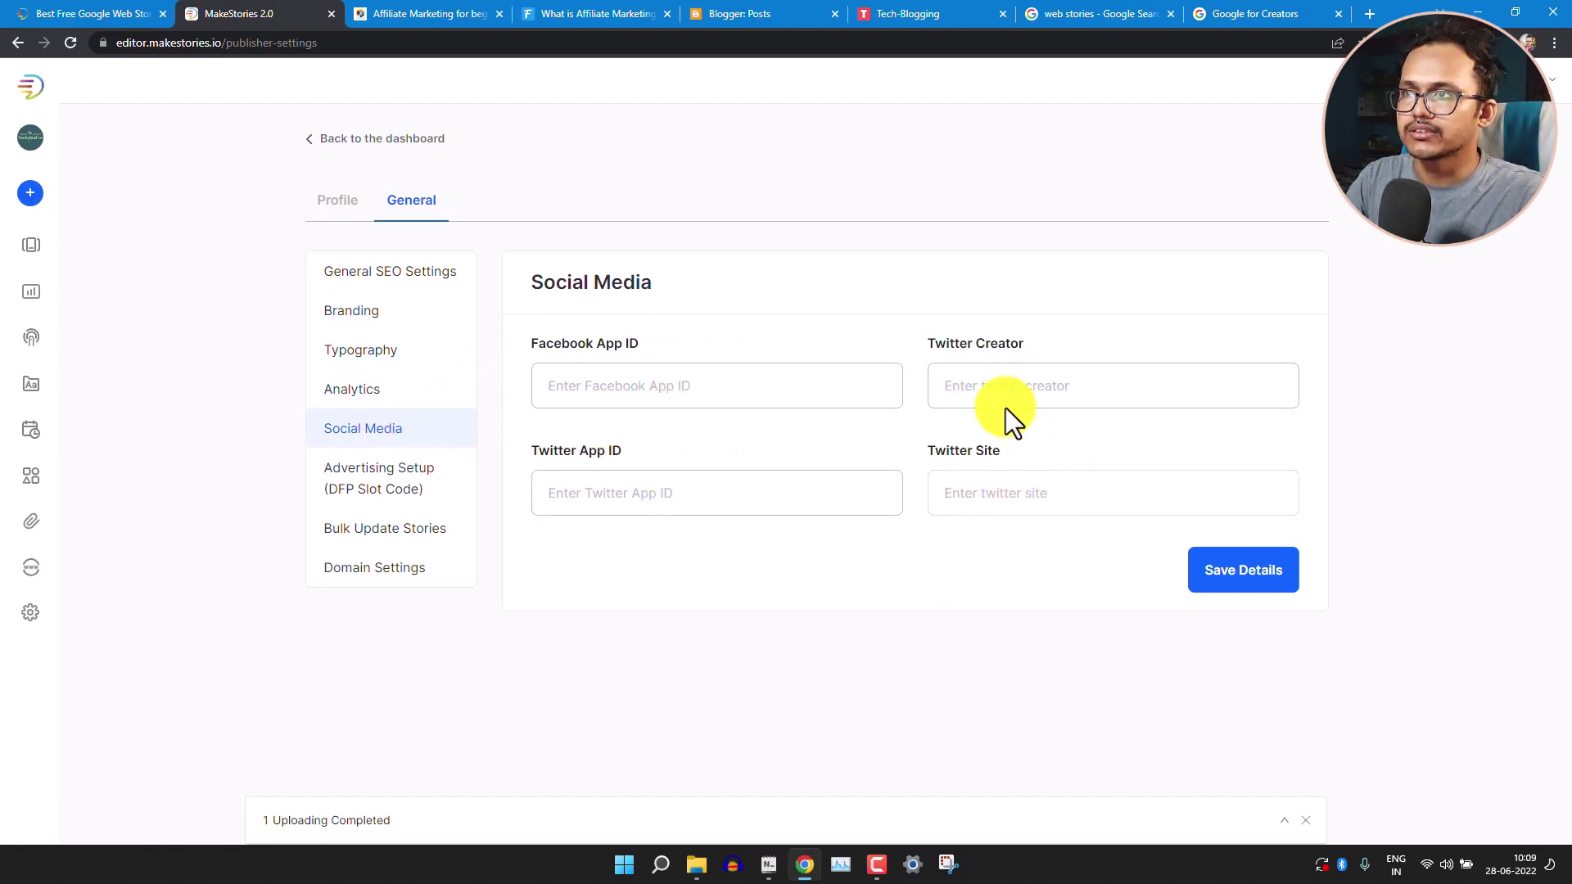
{"action": "left_click", "coordinate": [1060, 385]}
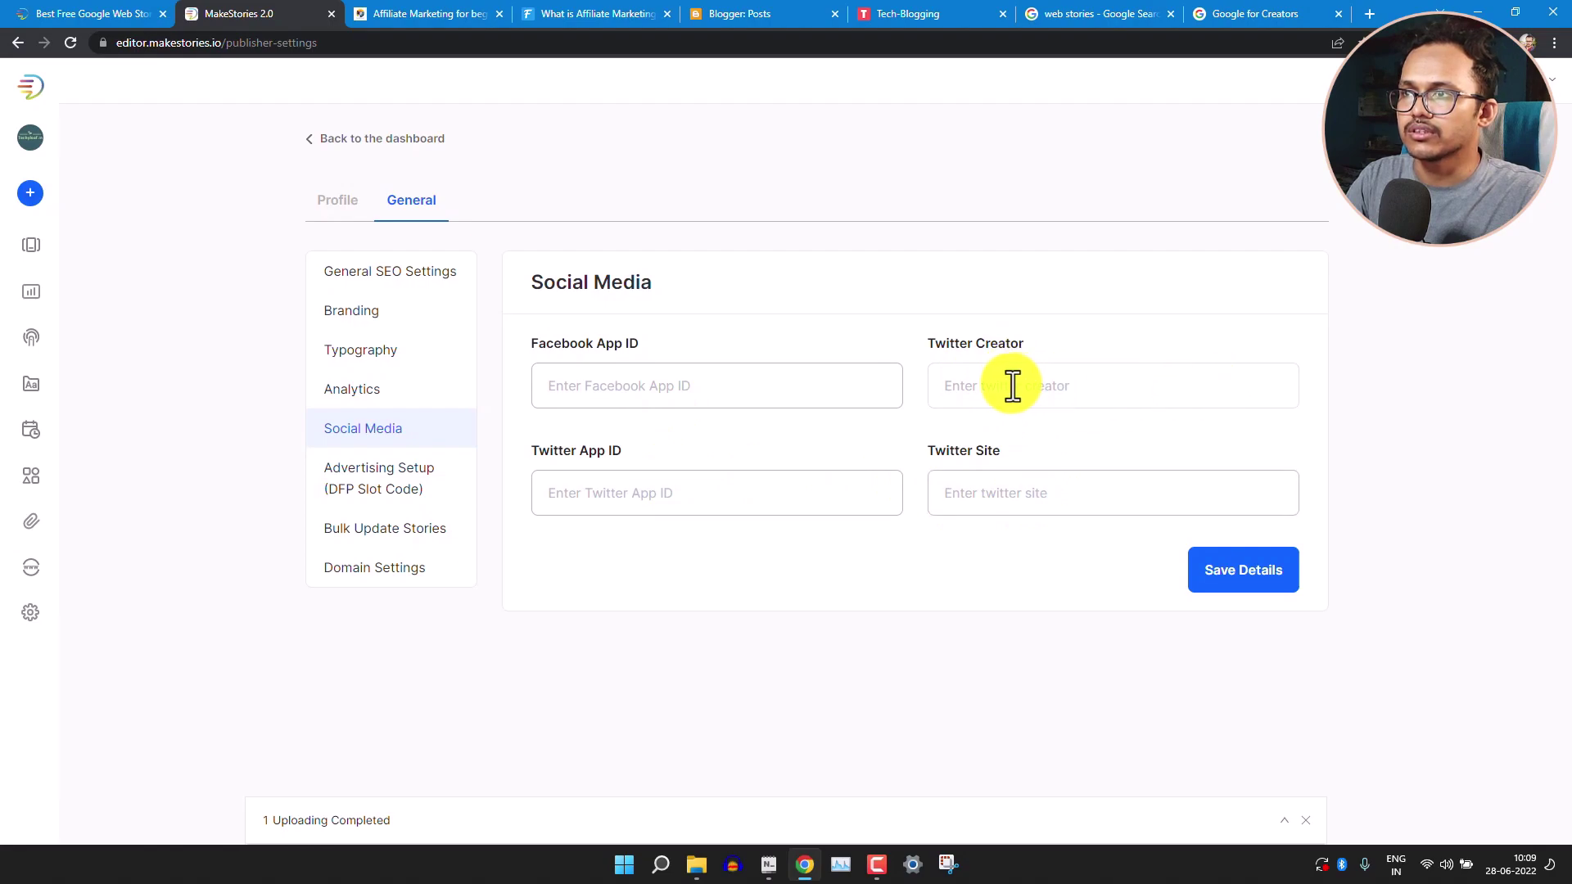
{"action": "left_click", "coordinate": [986, 494]}
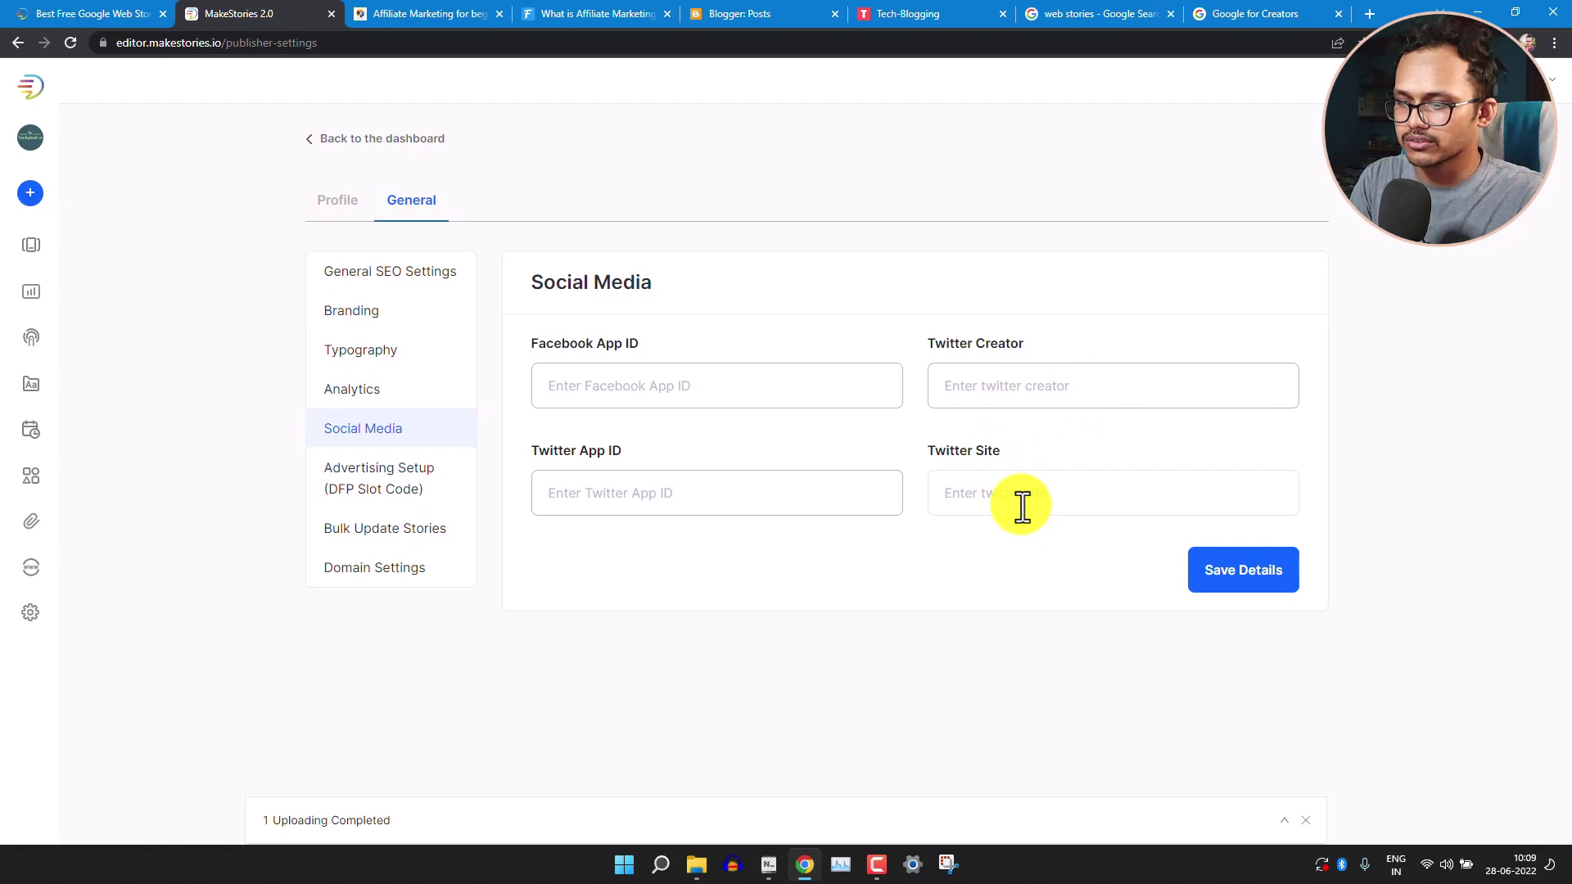
Enter the Key2blogging Twitter profile URL as the Twitter Site and save the details.
{"action": "type", "text": "/t"}
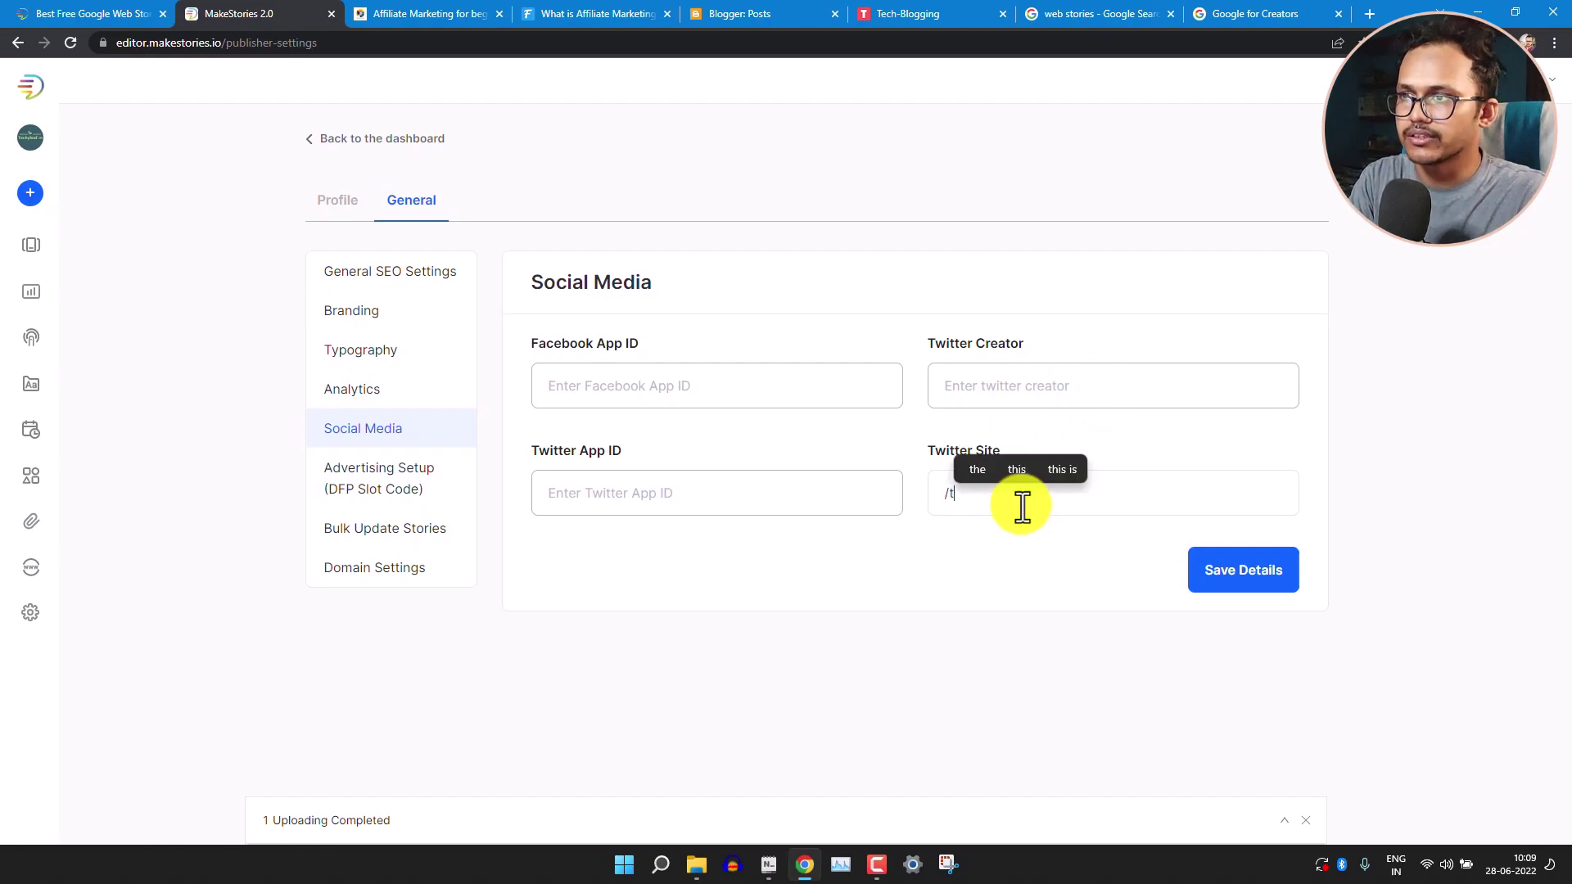
{"action": "type", "text": "witt"}
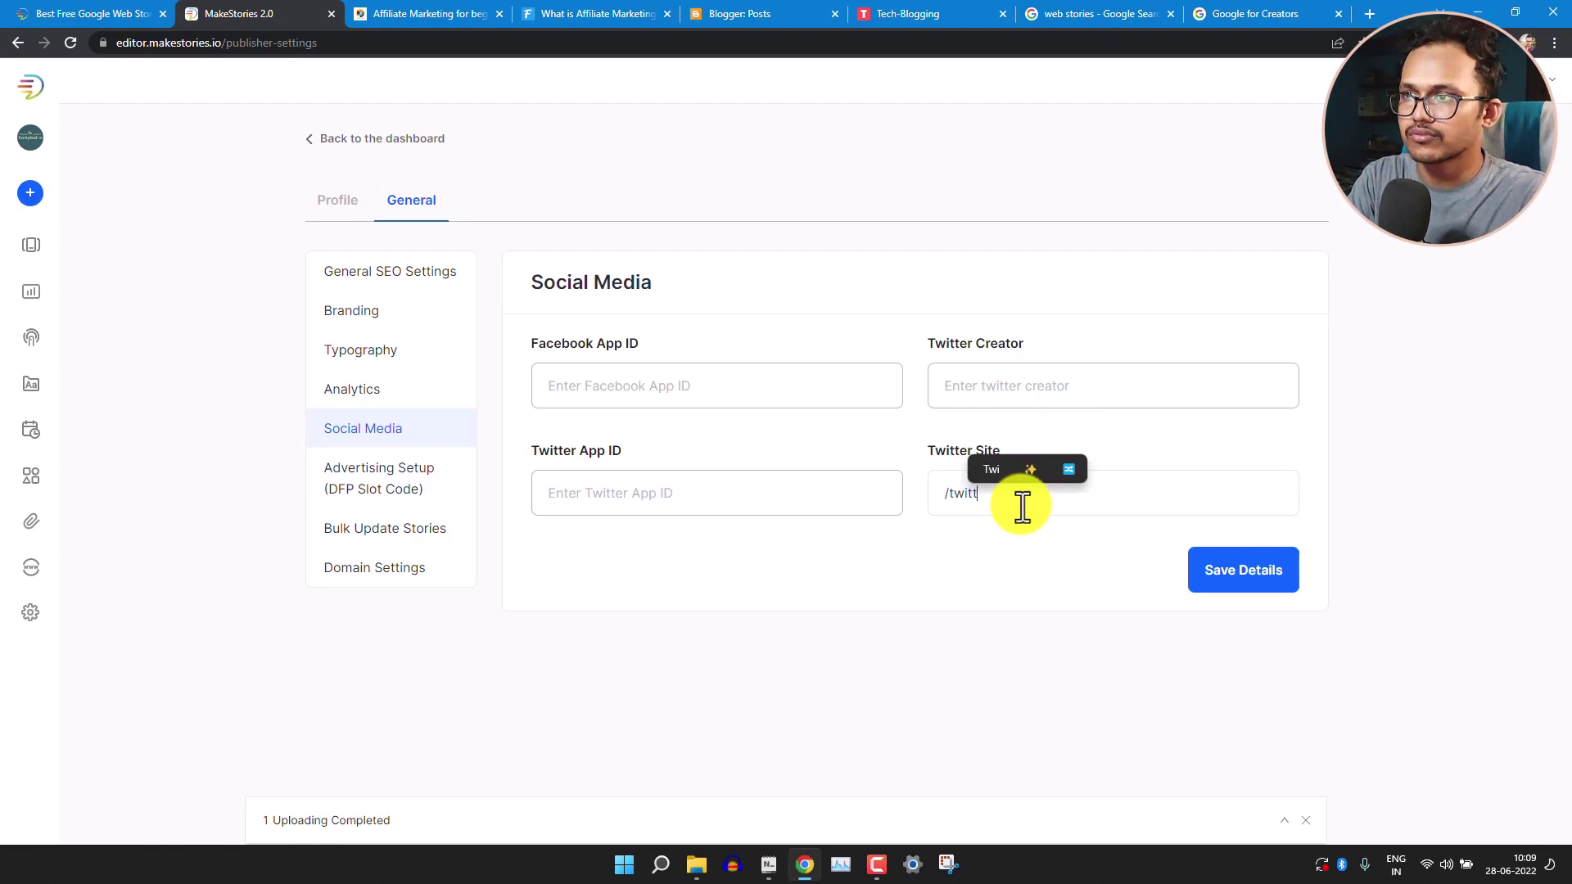
{"action": "key", "text": "BackSpace"}
{"action": "key", "text": "BackSpace"}
{"action": "key", "text": "BackSpace"}
{"action": "key", "text": "BackSpace"}
{"action": "type", "text": "https://twitter.com/Key2blogging"}
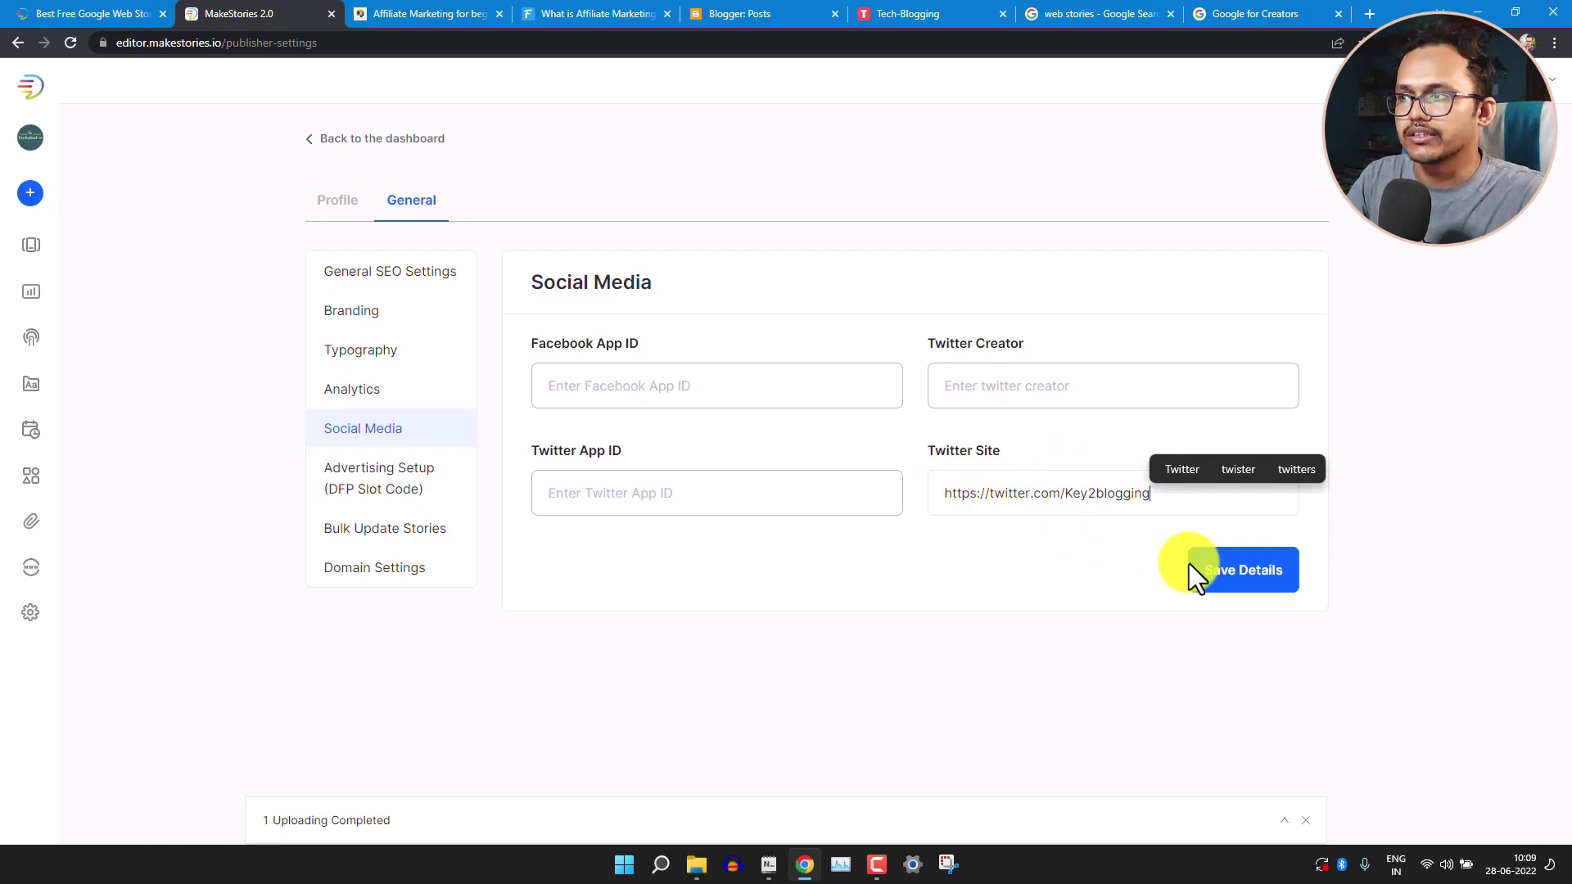
{"action": "left_click", "coordinate": [1236, 588]}
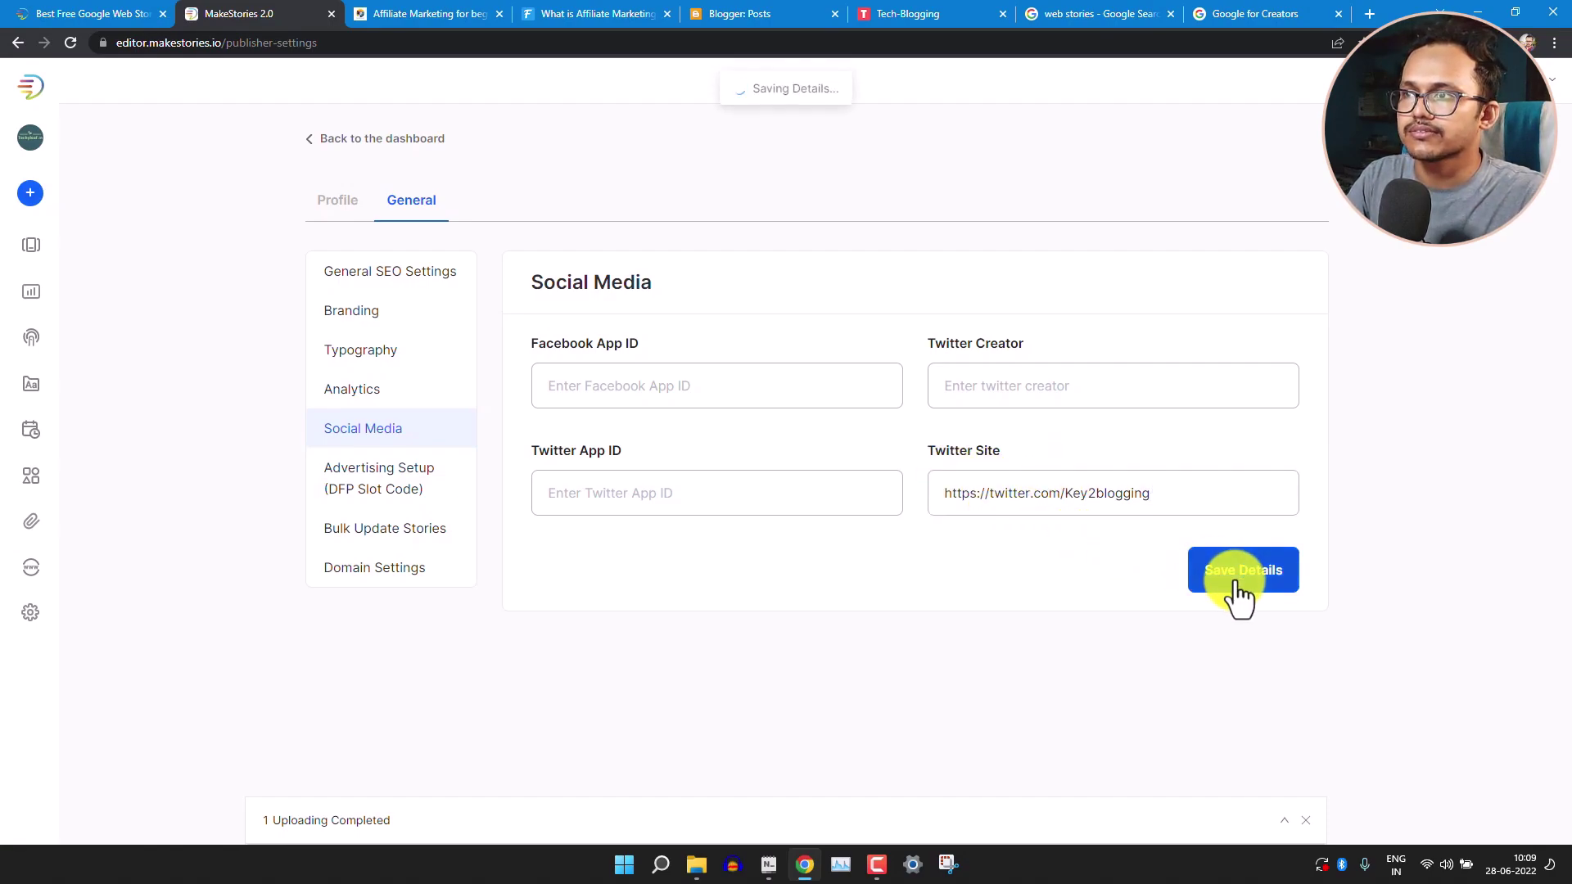
{"action": "left_click", "coordinate": [391, 491]}
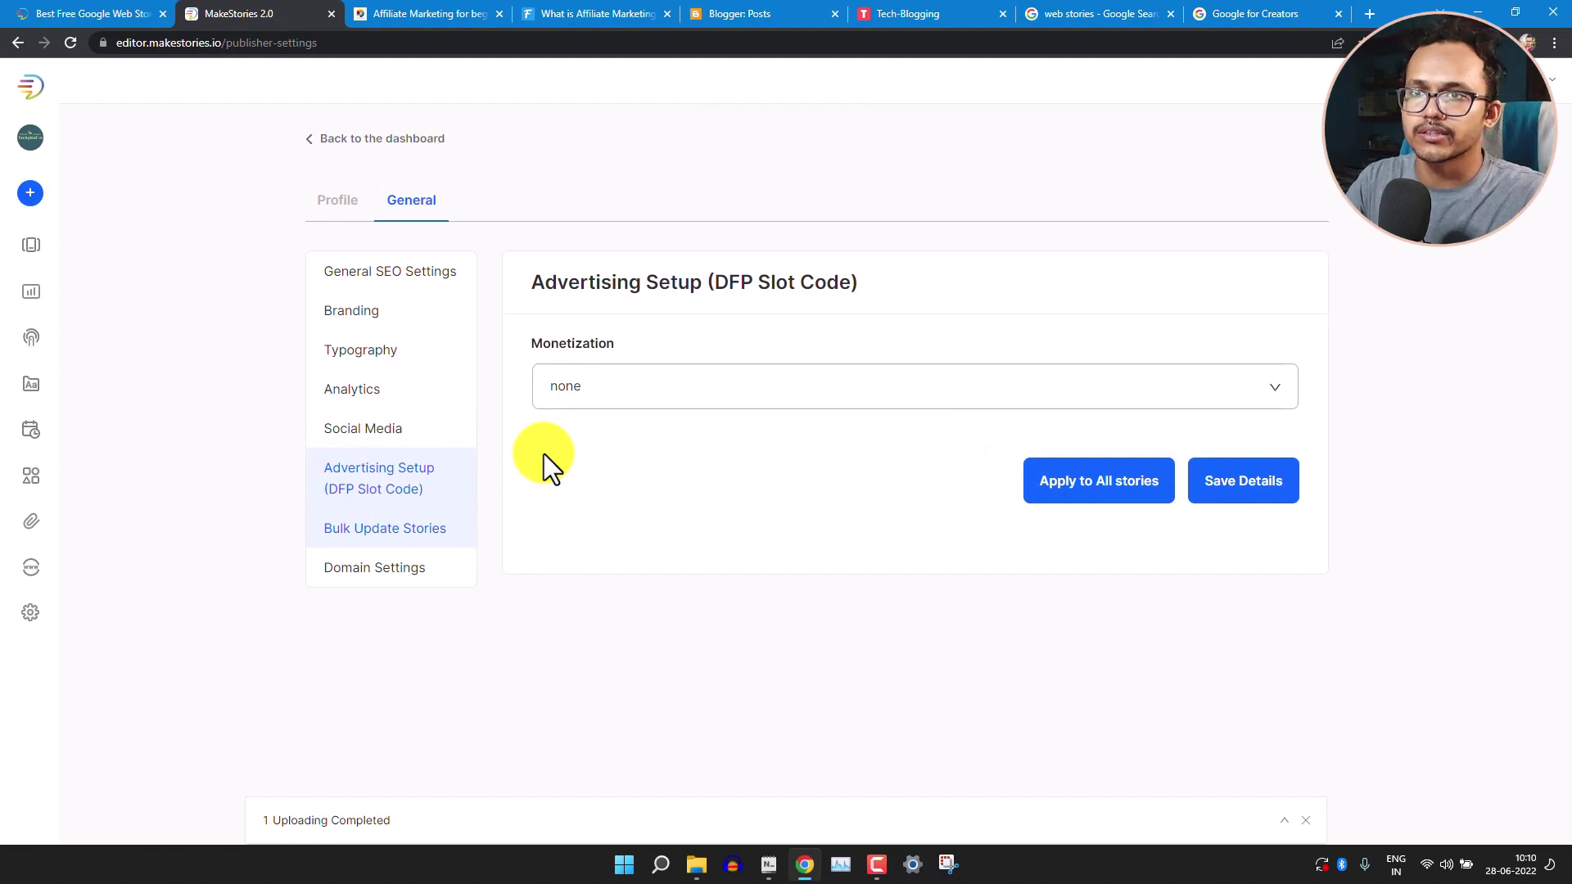
Choose Google AdSense for monetization, then view the Domain Settings section.
{"action": "left_click", "coordinate": [702, 399]}
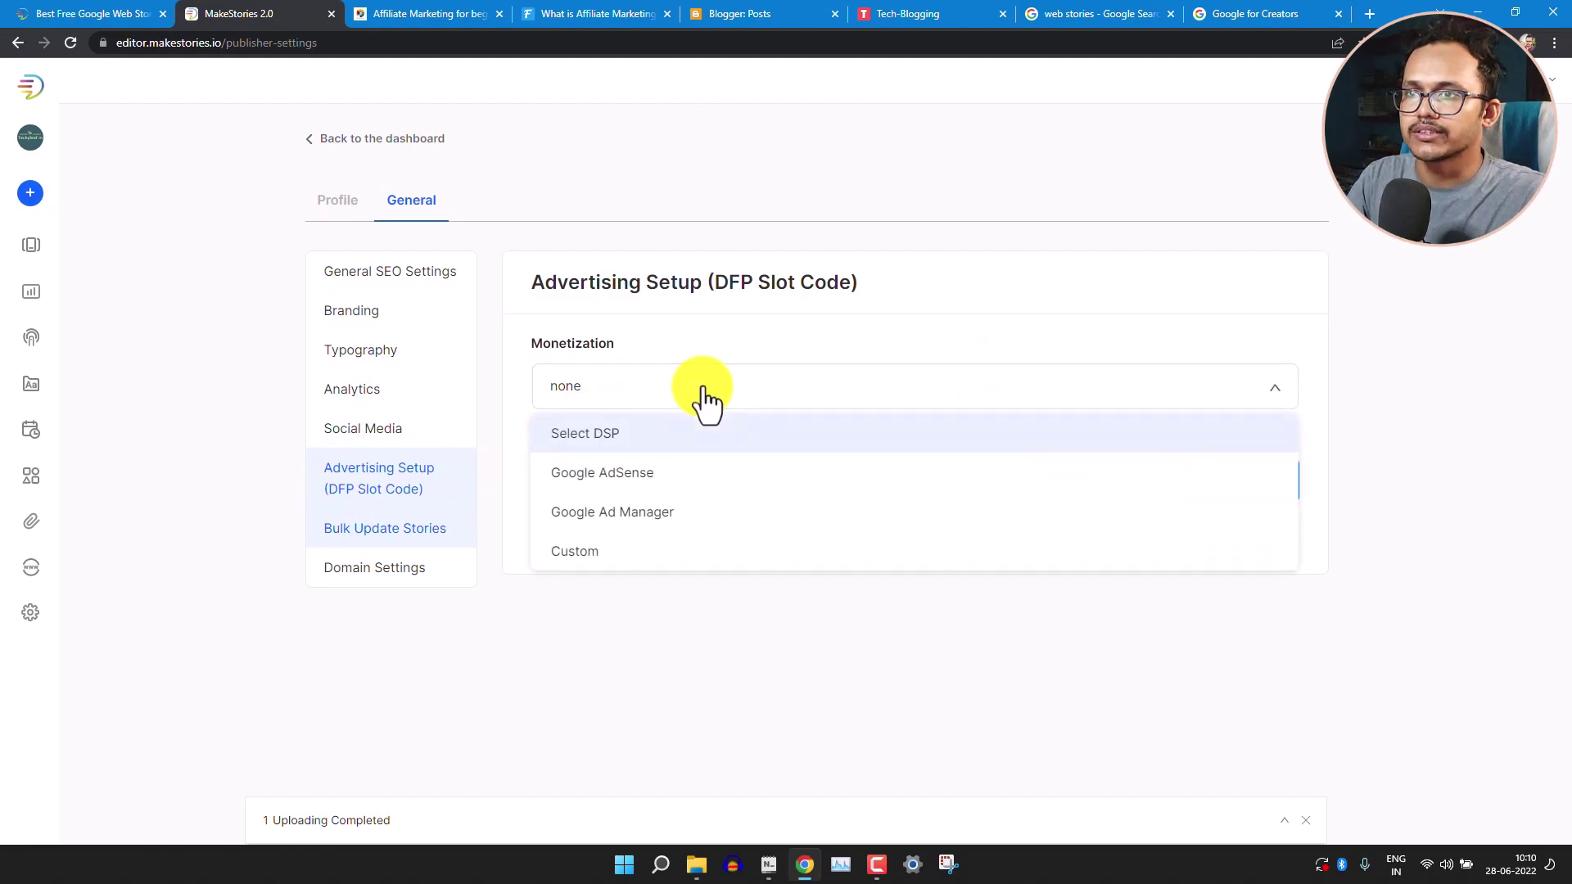
{"action": "left_click", "coordinate": [678, 479]}
{"action": "left_click", "coordinate": [676, 477]}
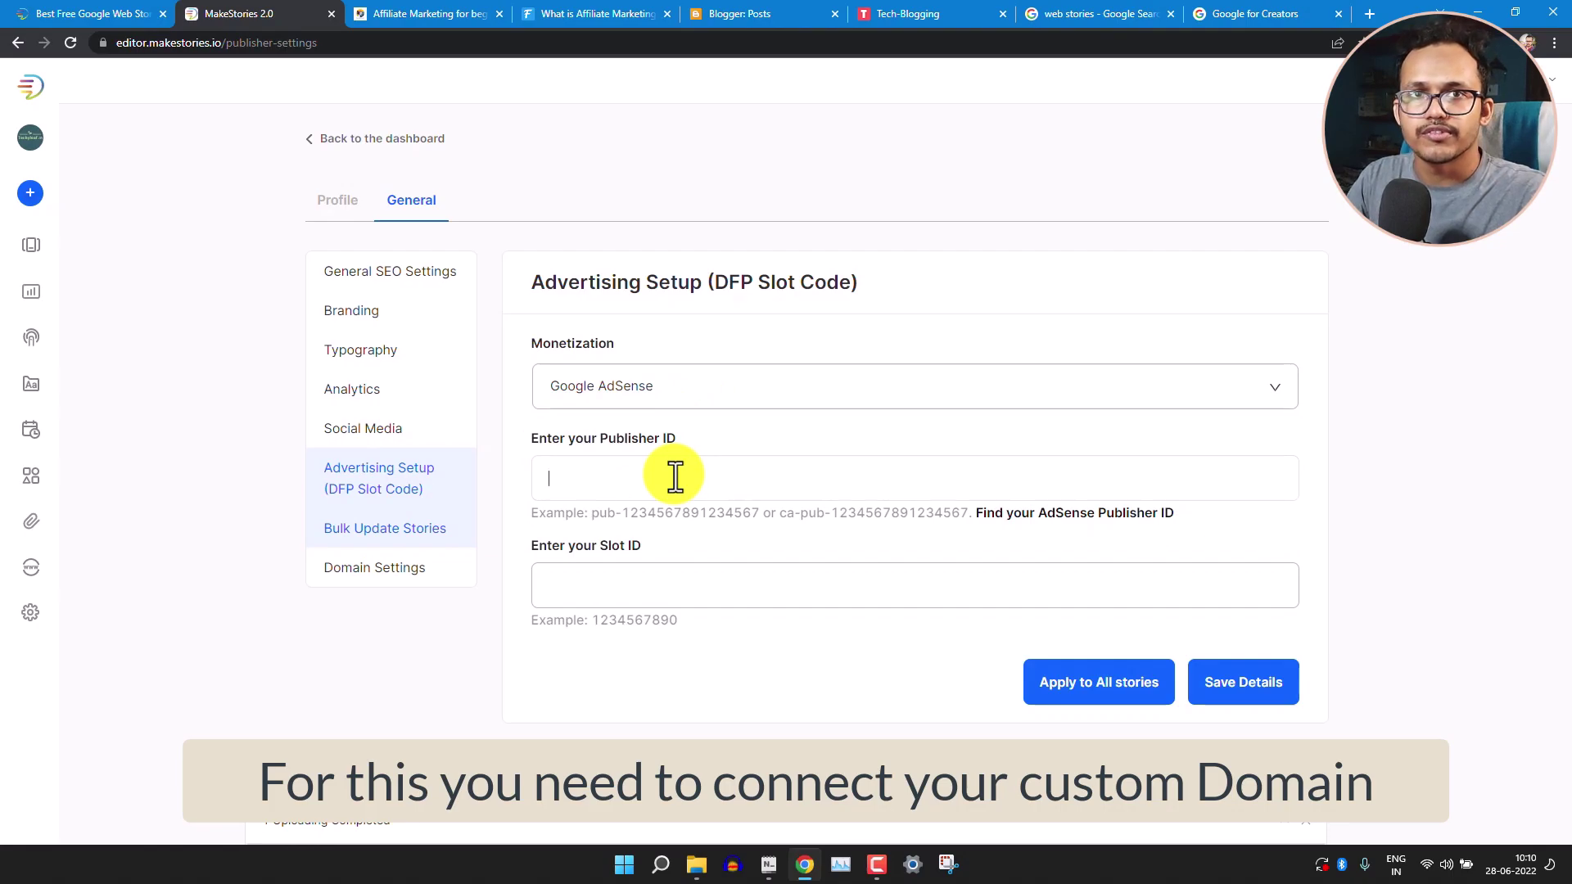
{"action": "left_click", "coordinate": [652, 587]}
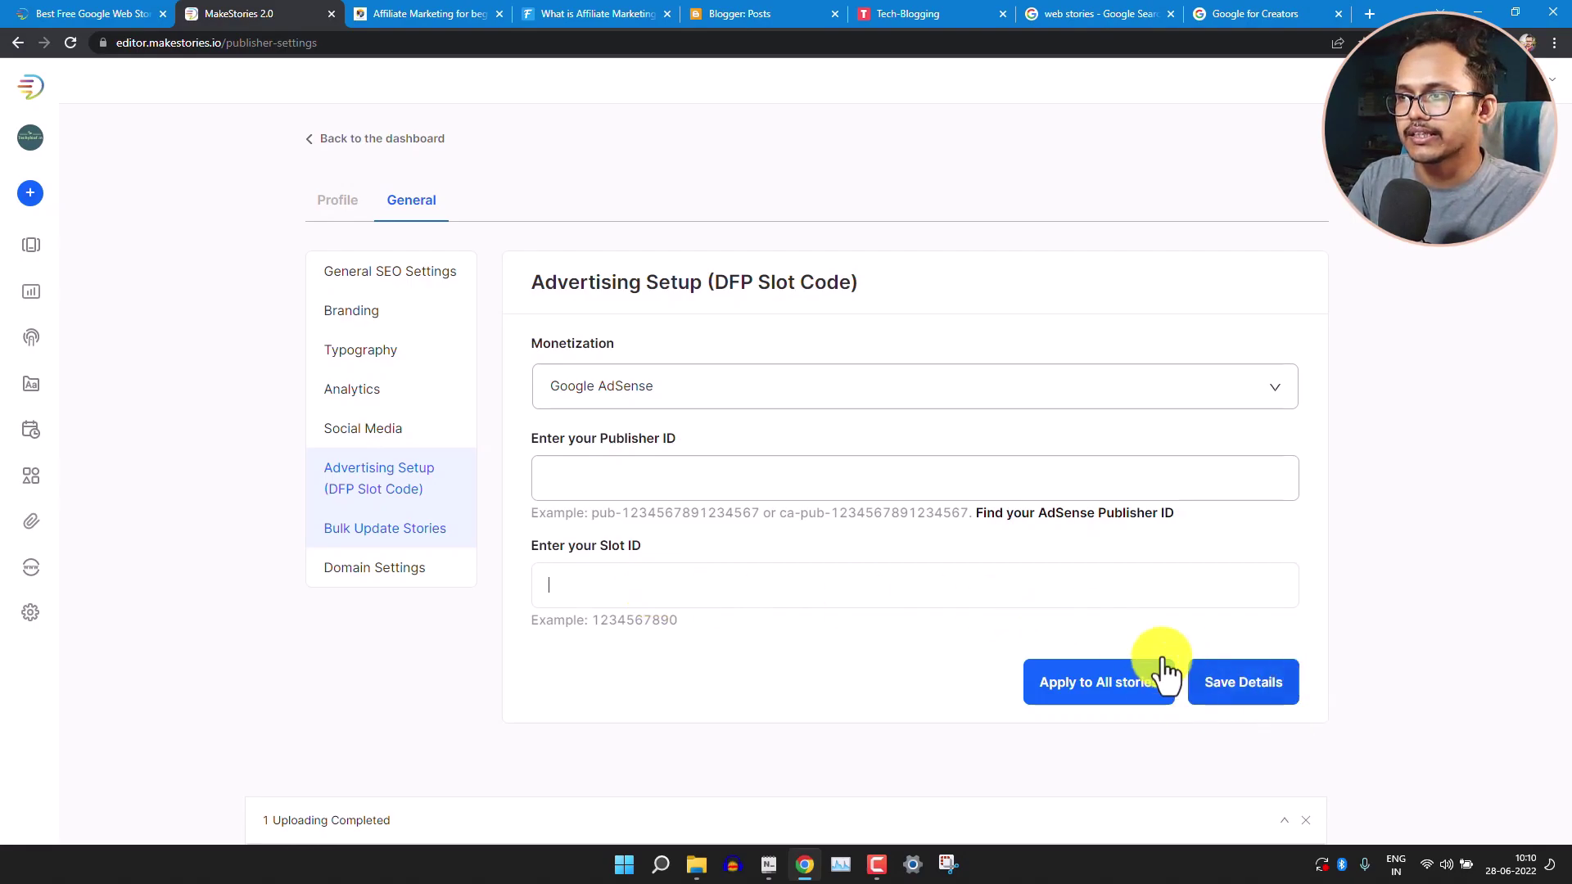
{"action": "left_click", "coordinate": [373, 571]}
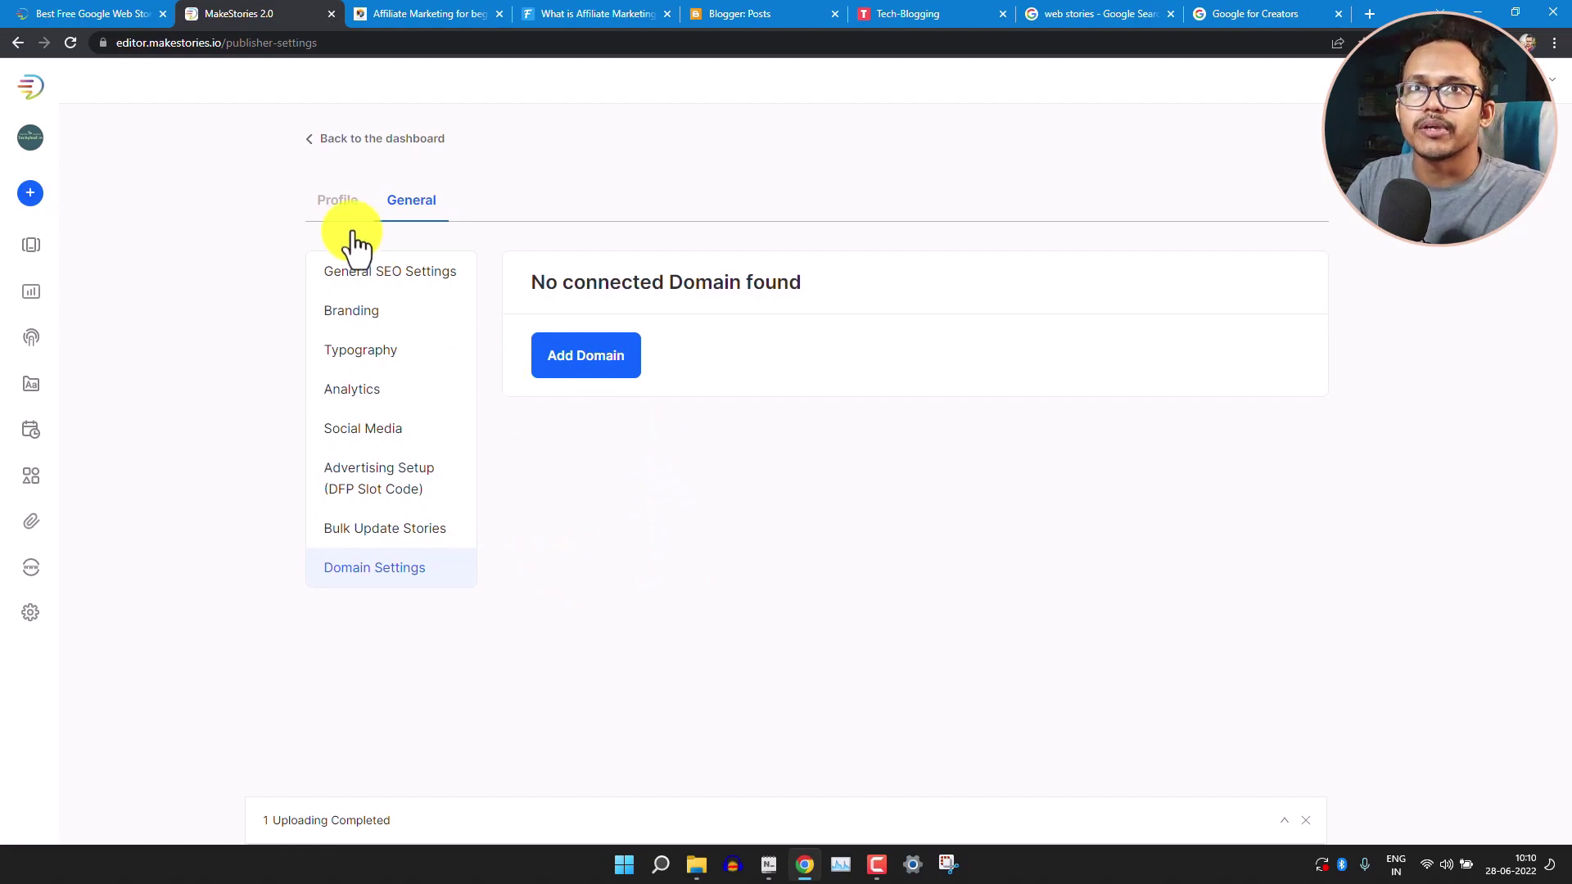
Create a free stories.site address with the handle Tech-blogging, then return to General Settings.
{"action": "left_click", "coordinate": [614, 362]}
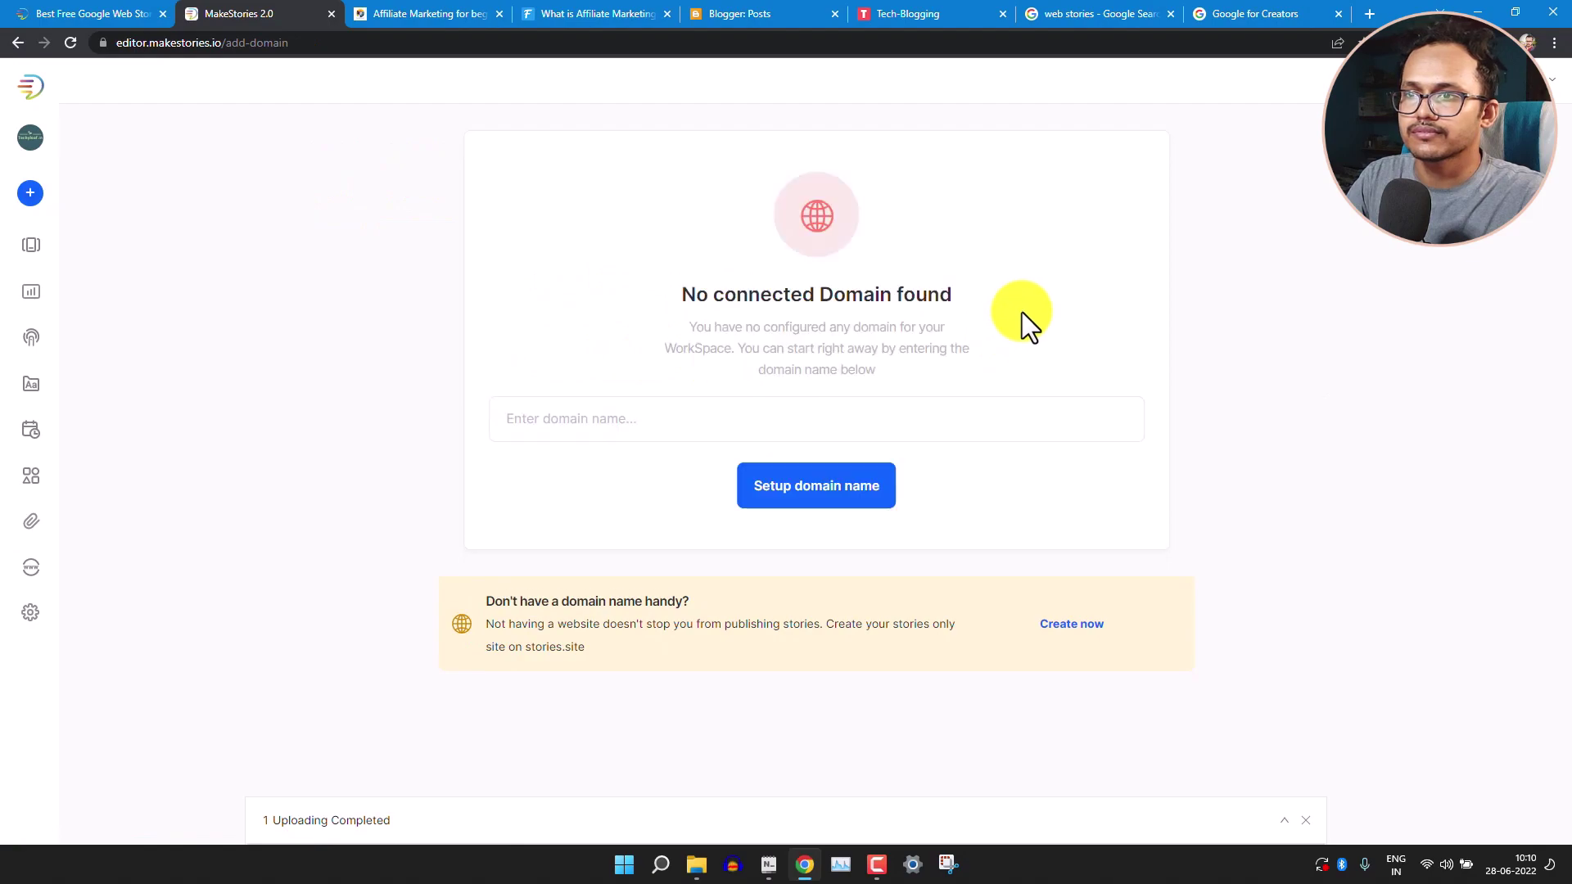
{"action": "left_click", "coordinate": [1063, 627]}
{"action": "left_click", "coordinate": [1055, 376]}
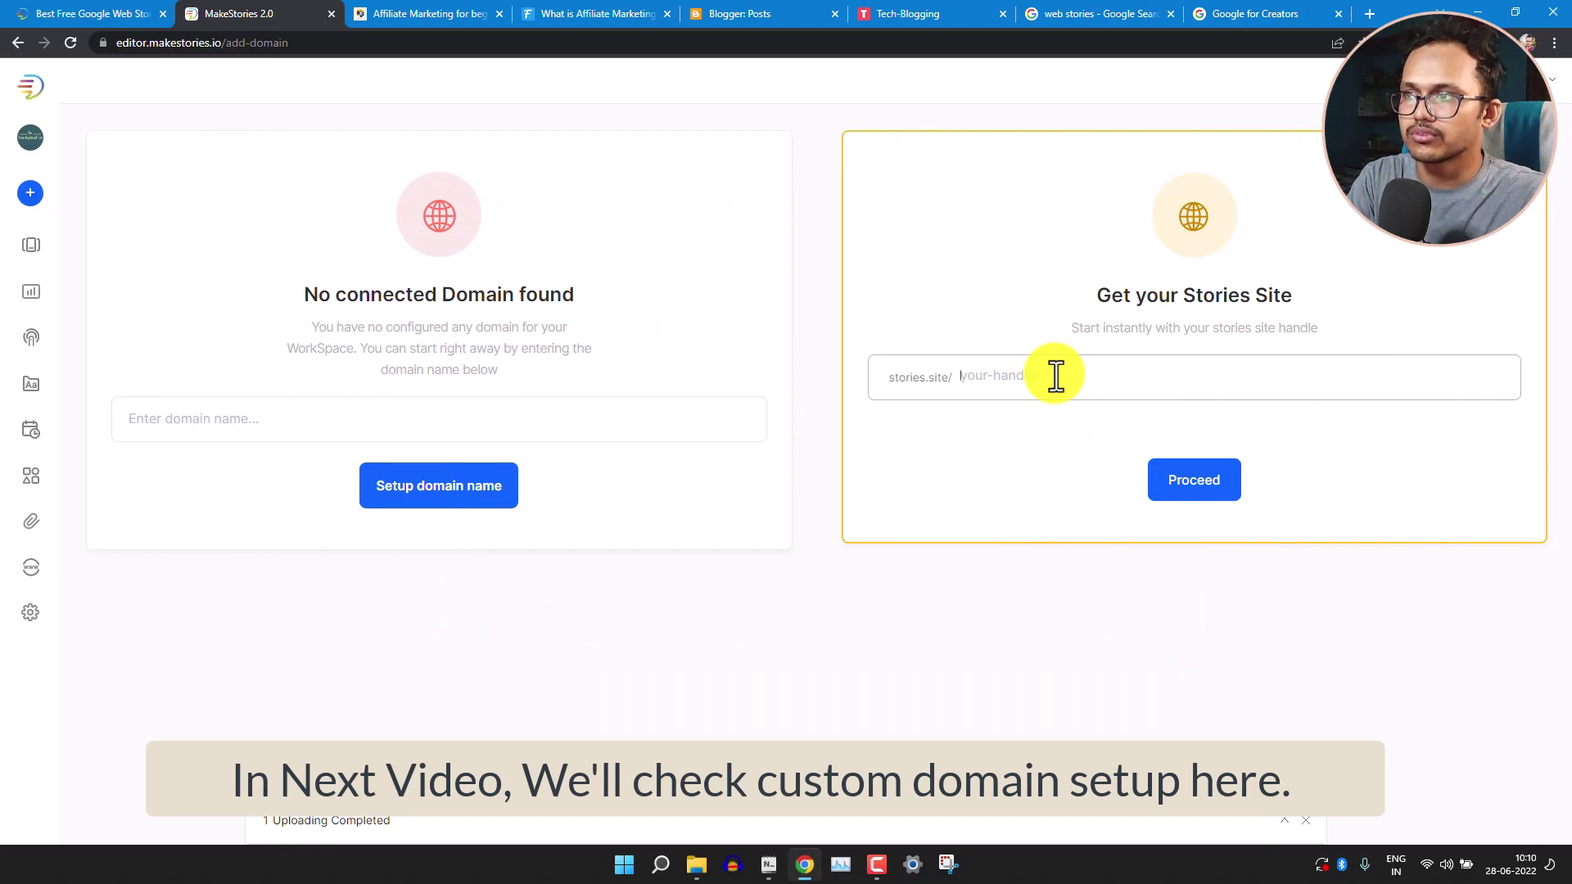
{"action": "type", "text": "Tech"}
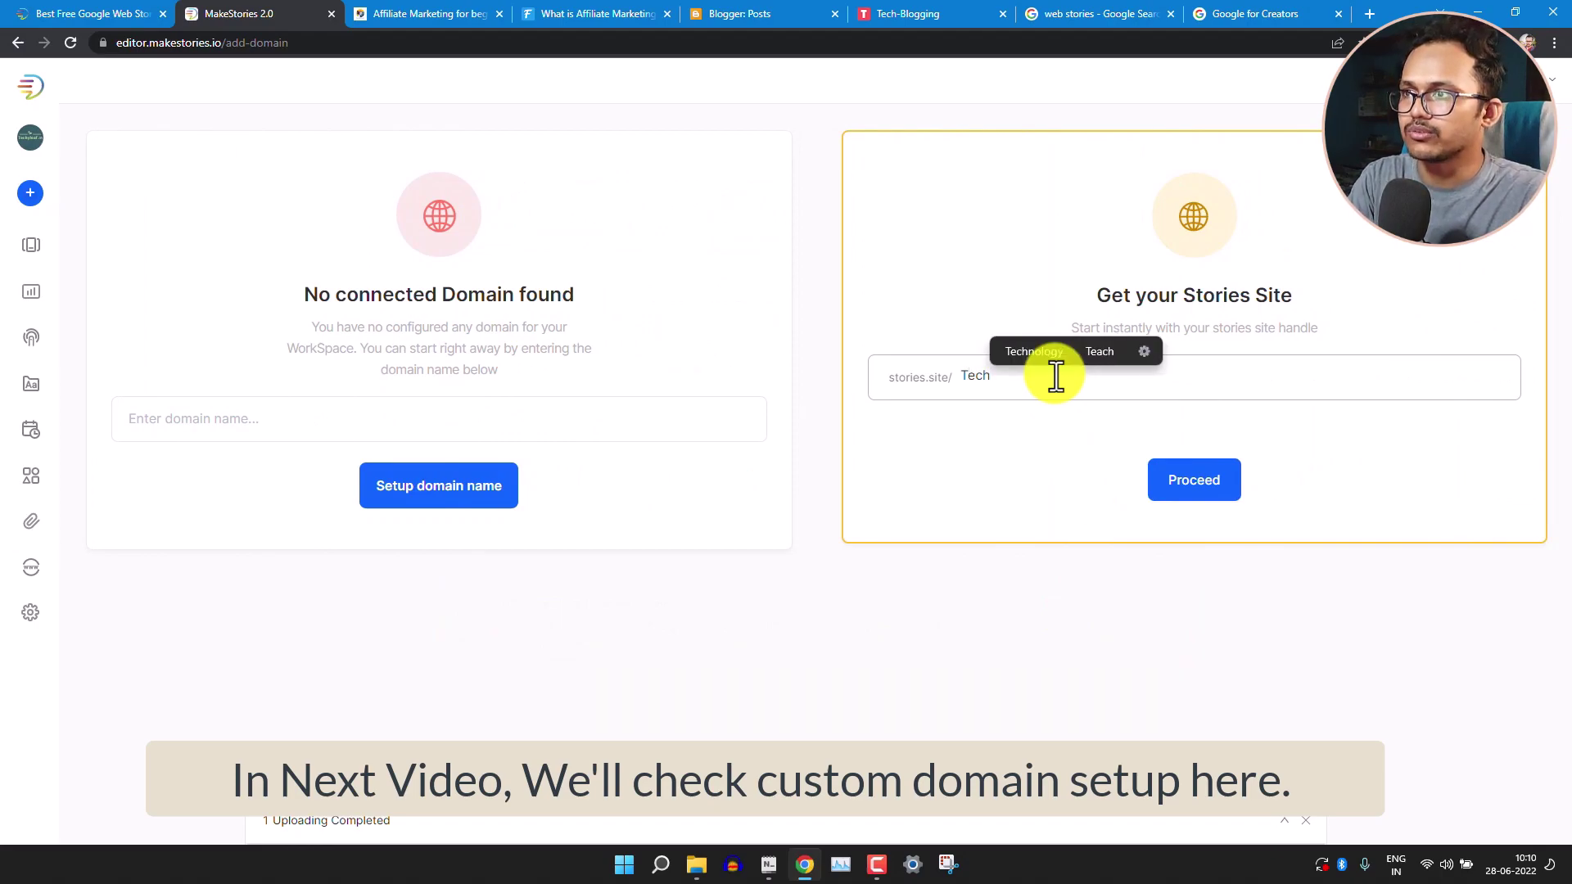
{"action": "type", "text": "-blogg"}
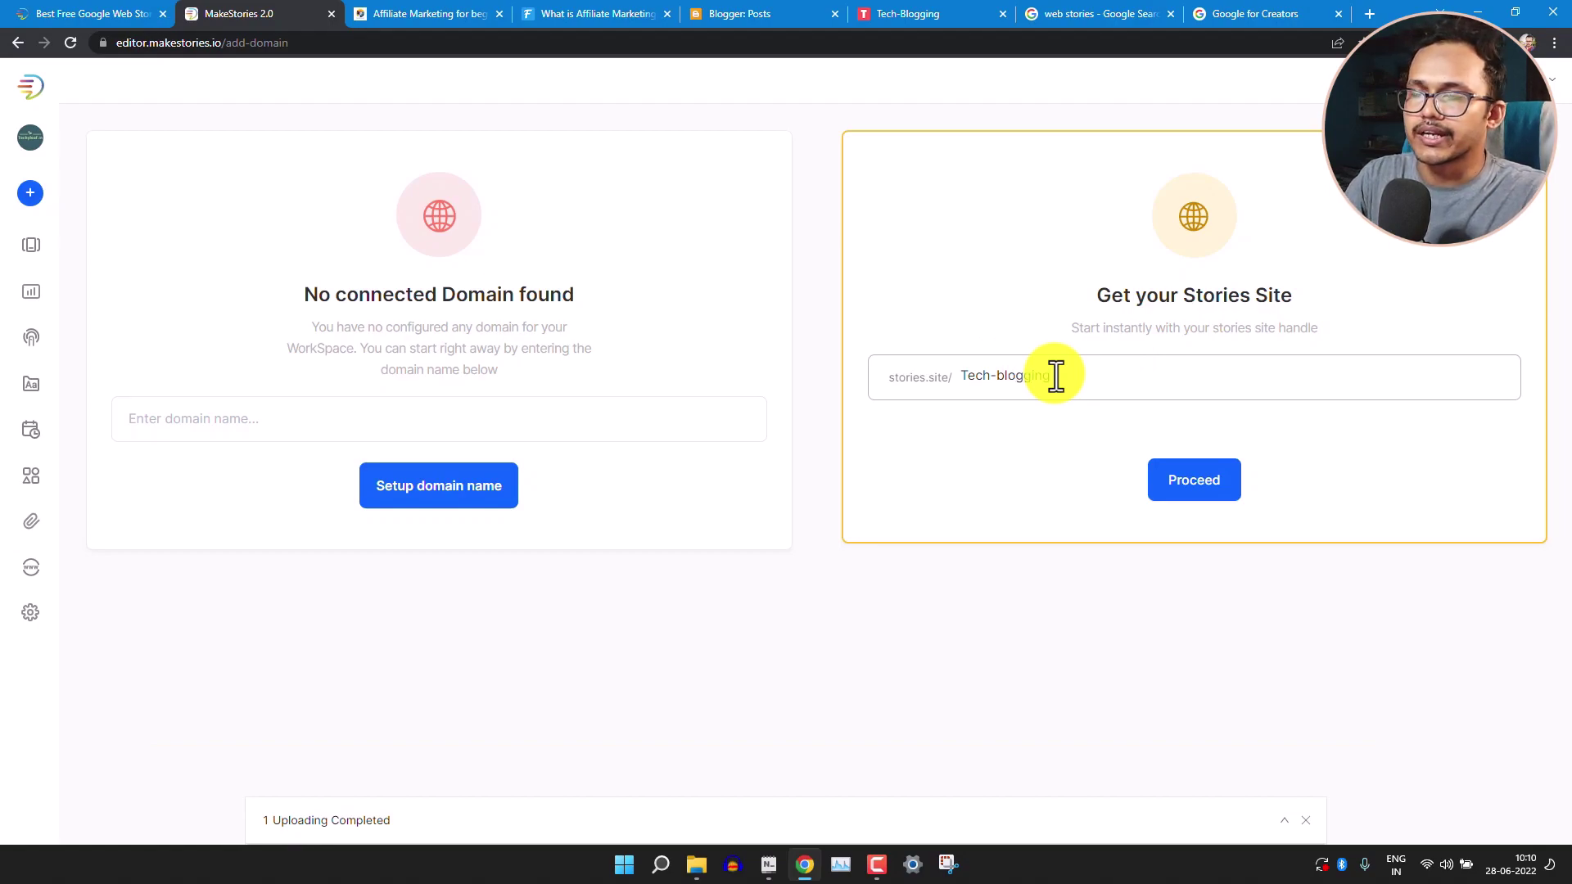
{"action": "type", "text": "ing"}
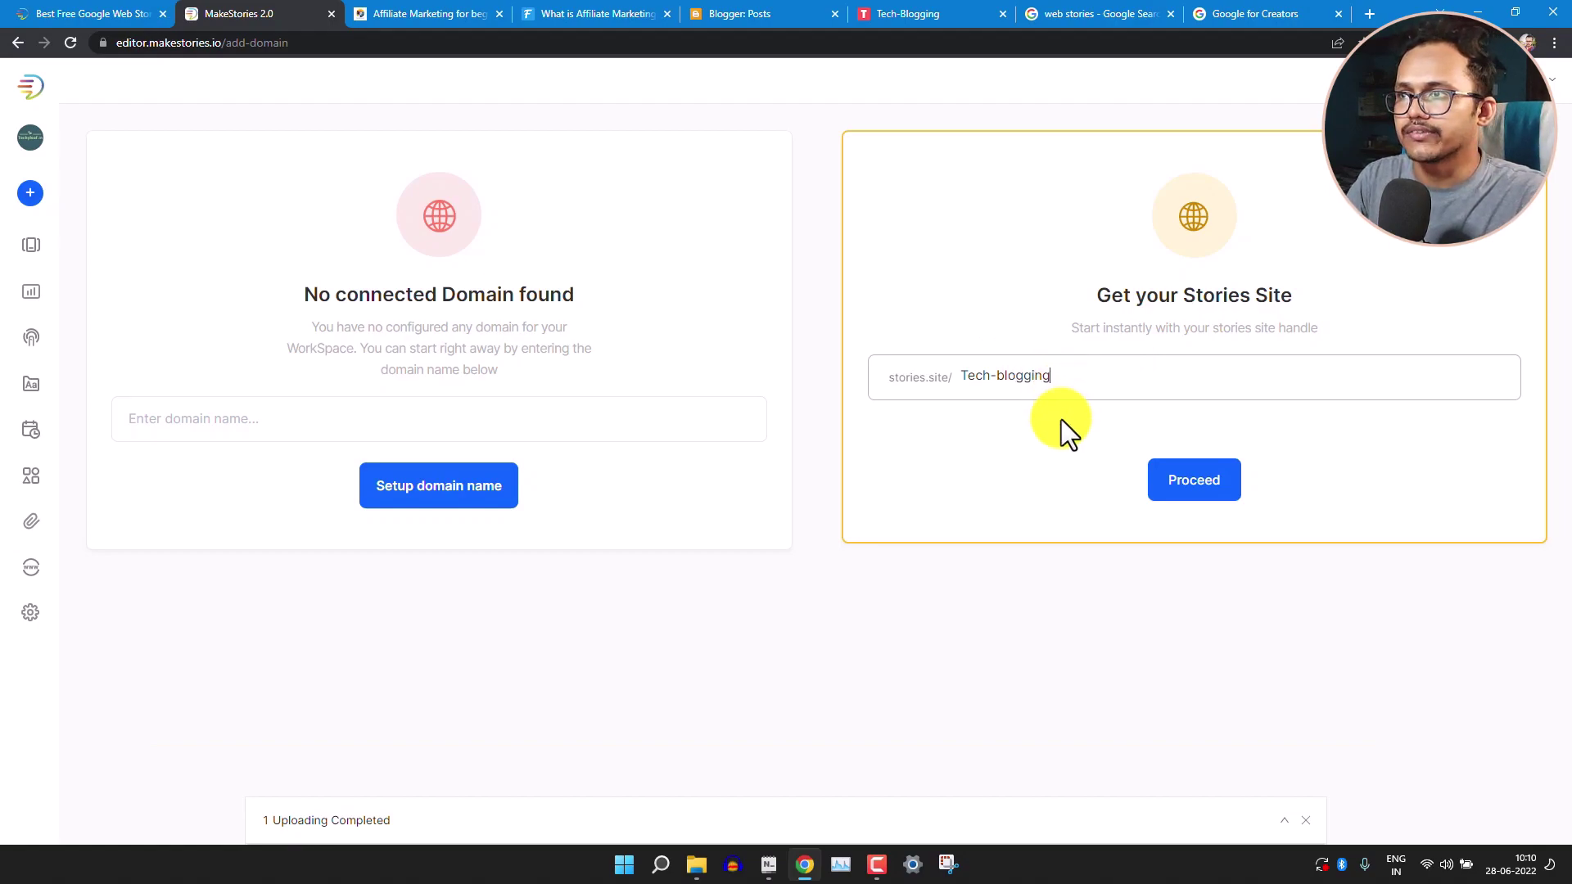
{"action": "left_click", "coordinate": [1177, 475]}
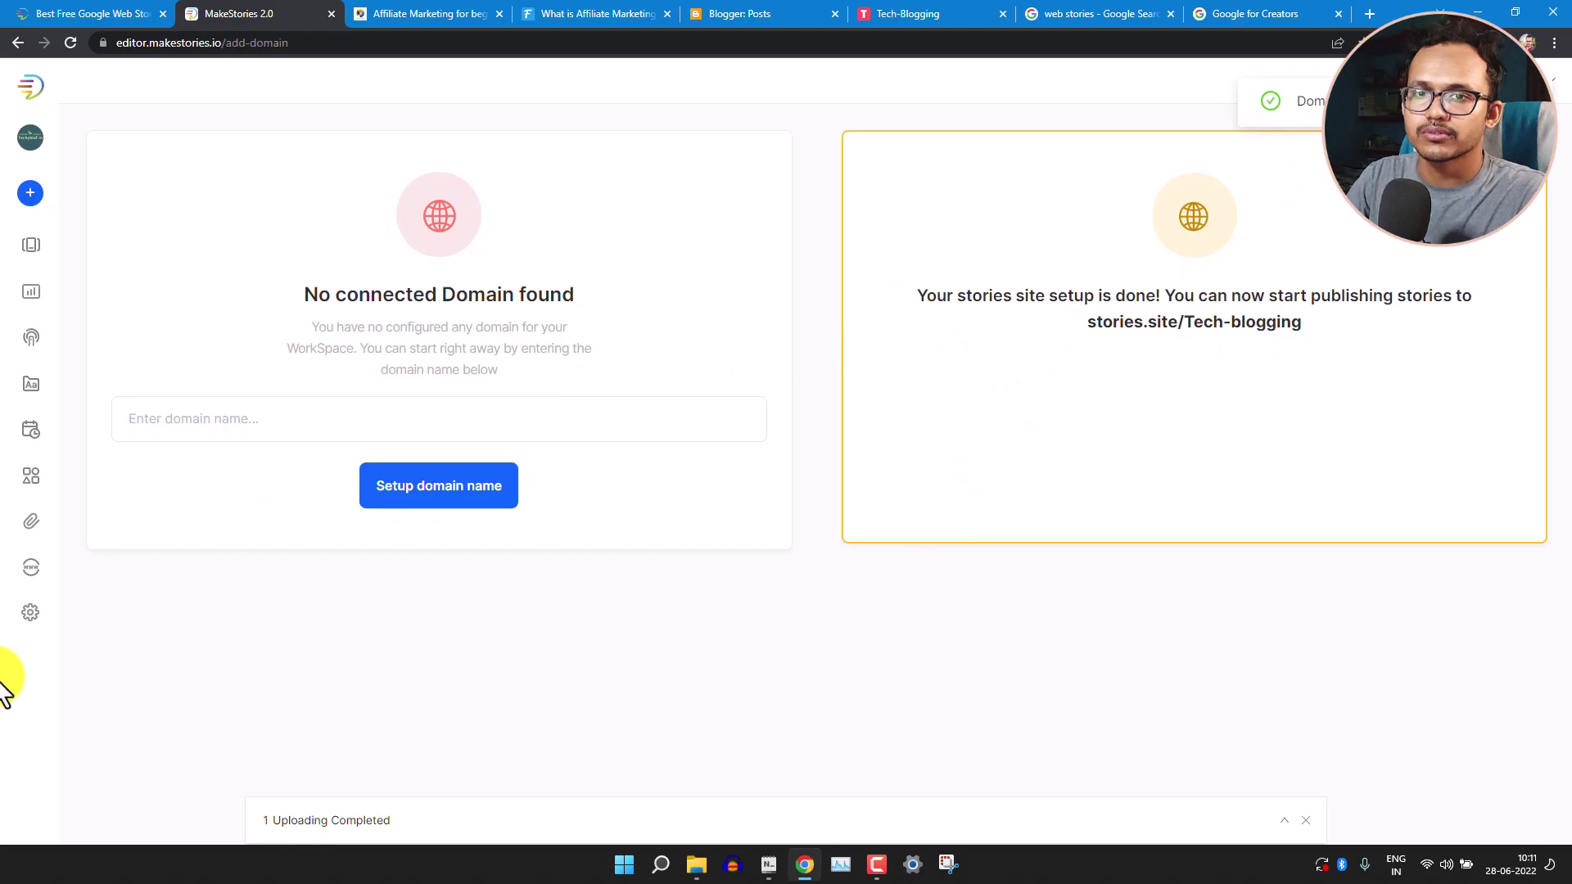
{"action": "left_click", "coordinate": [54, 629]}
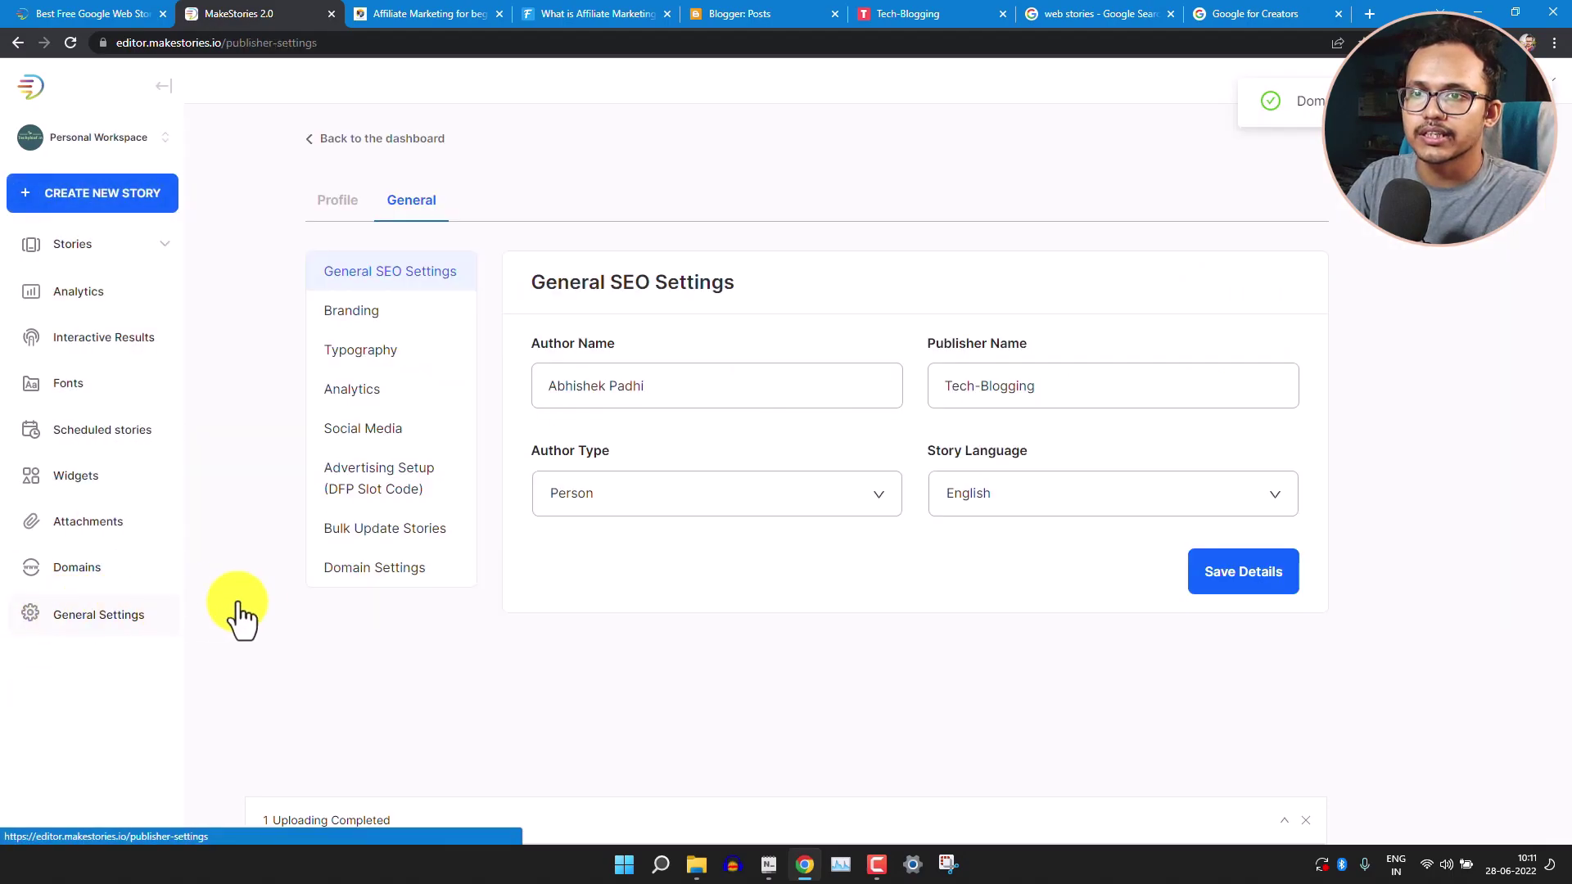
Look through the Branding, Typography, Analytics and Social Media settings, then view Profile Settings.
{"action": "left_click", "coordinate": [387, 317]}
{"action": "left_click", "coordinate": [393, 360]}
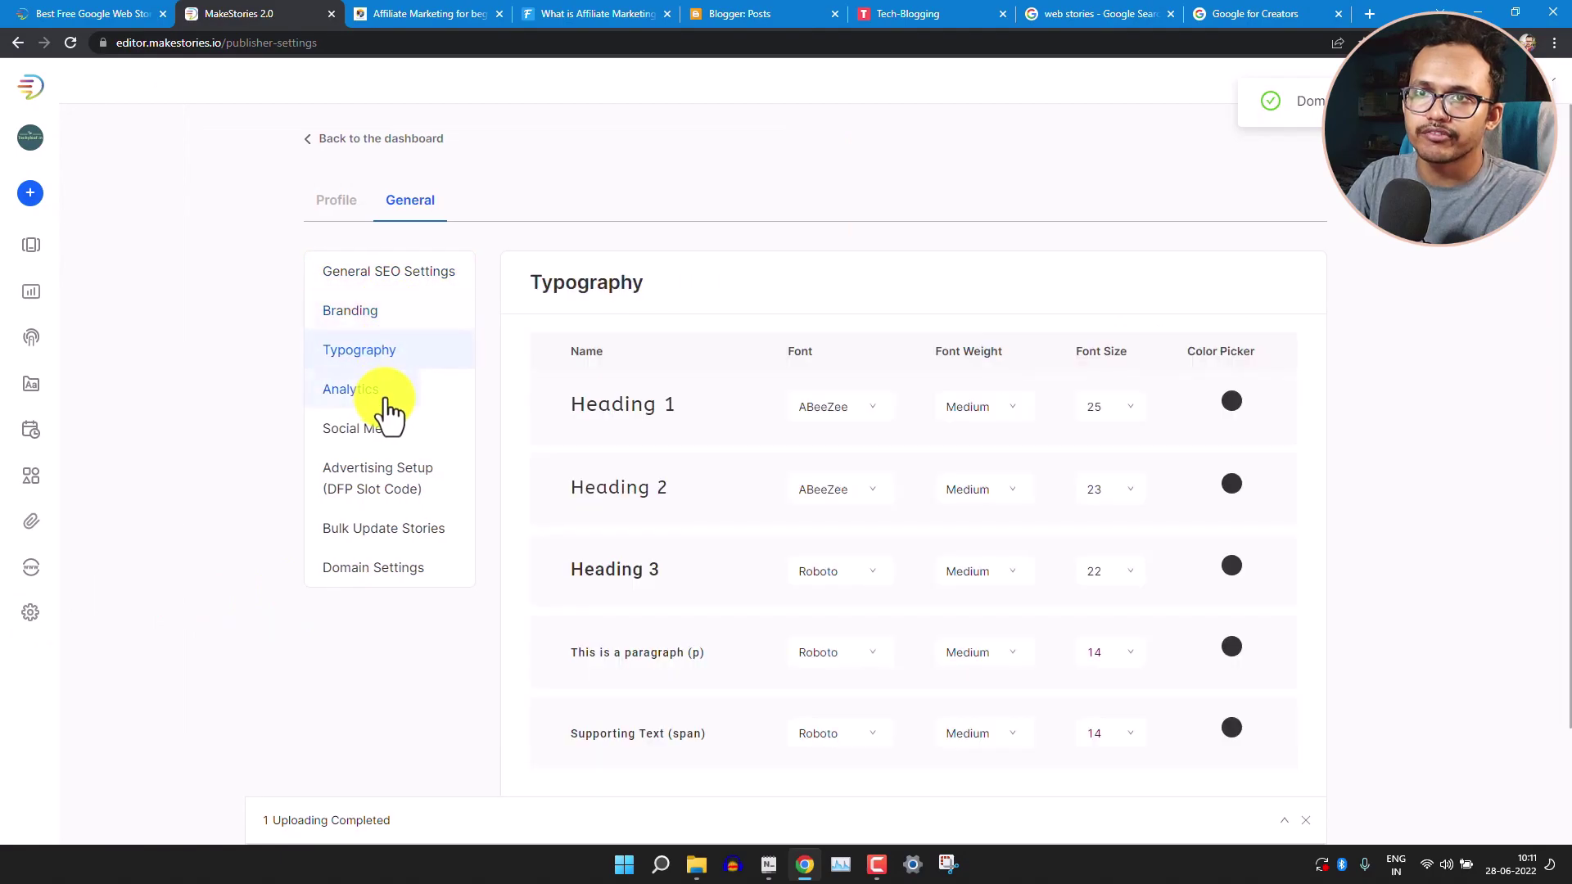
{"action": "left_click", "coordinate": [385, 393]}
{"action": "left_click", "coordinate": [399, 438]}
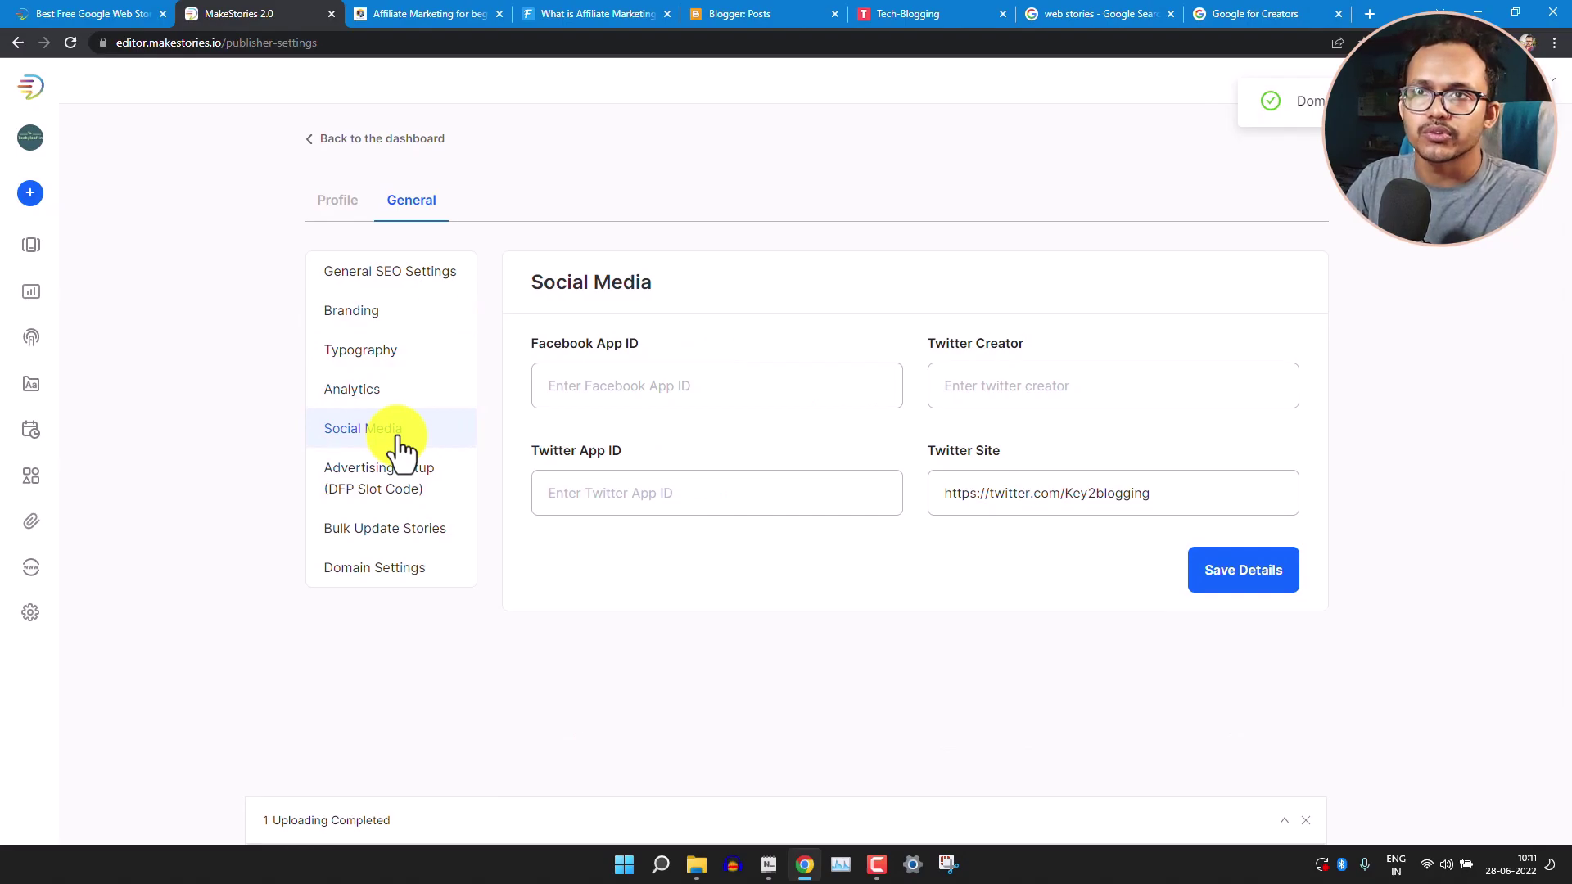
{"action": "left_click", "coordinate": [331, 205]}
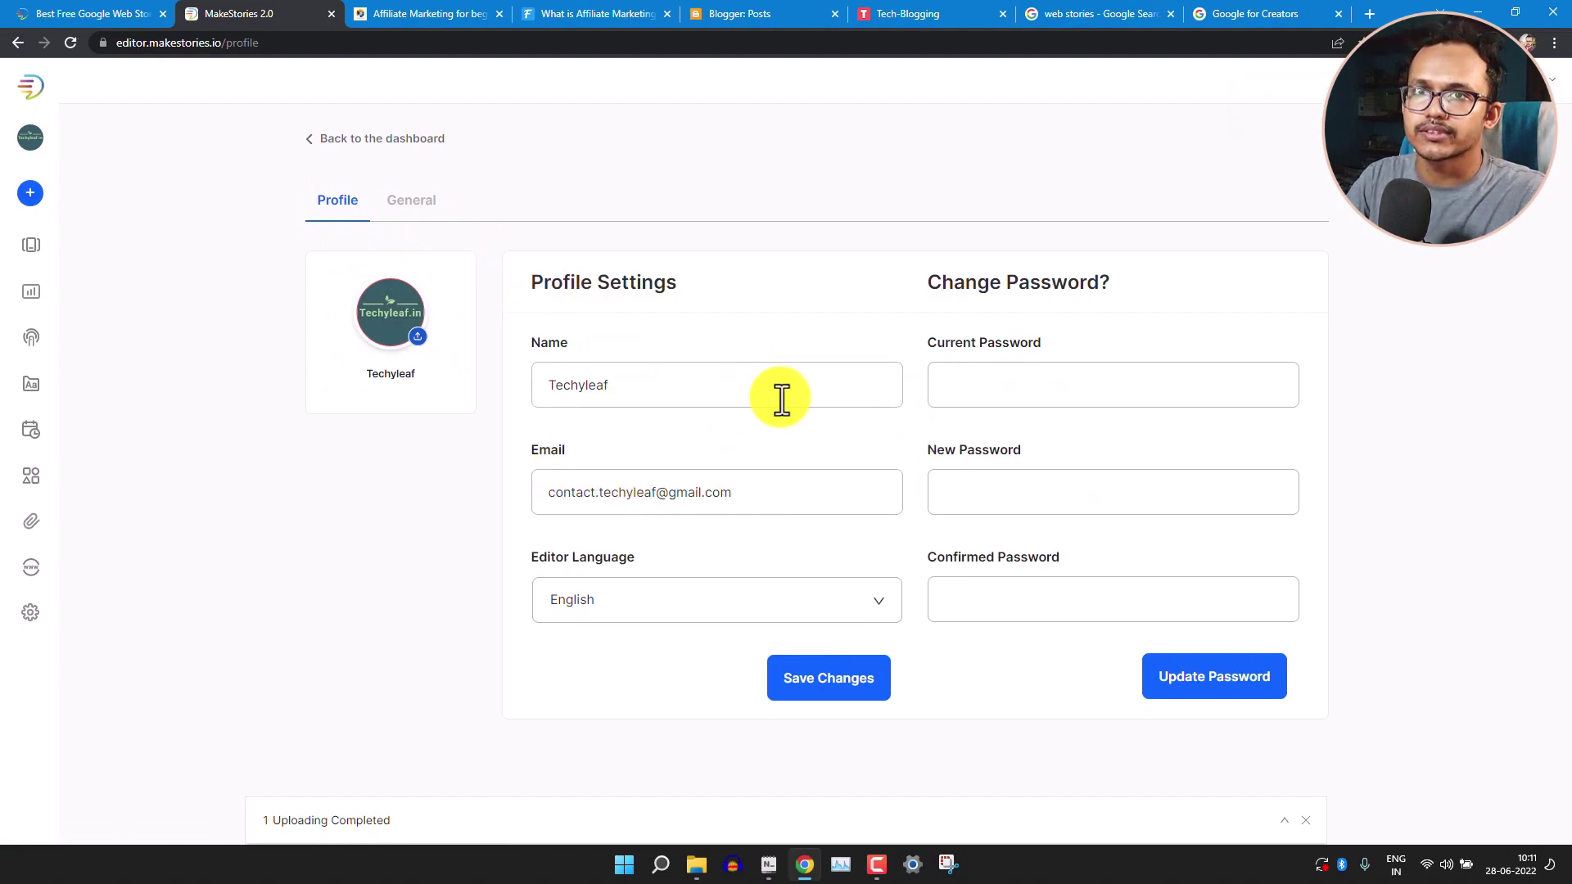
{"action": "mouse_move", "coordinate": [30, 241]}
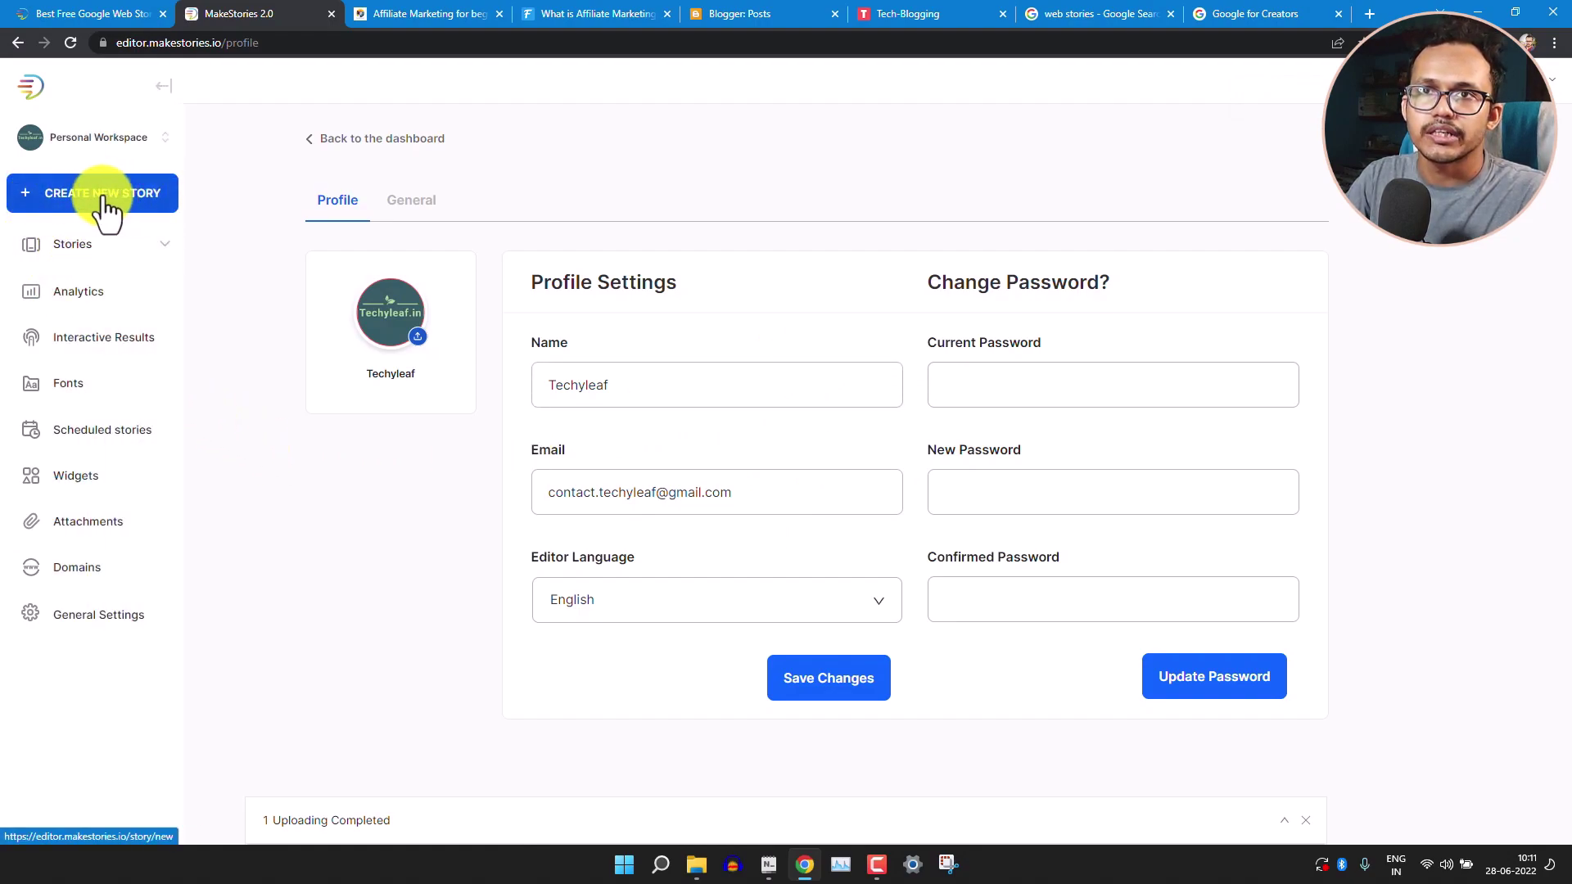
Create a story named SEO with the tag SEO and open it in the editor.
{"action": "left_click", "coordinate": [138, 195]}
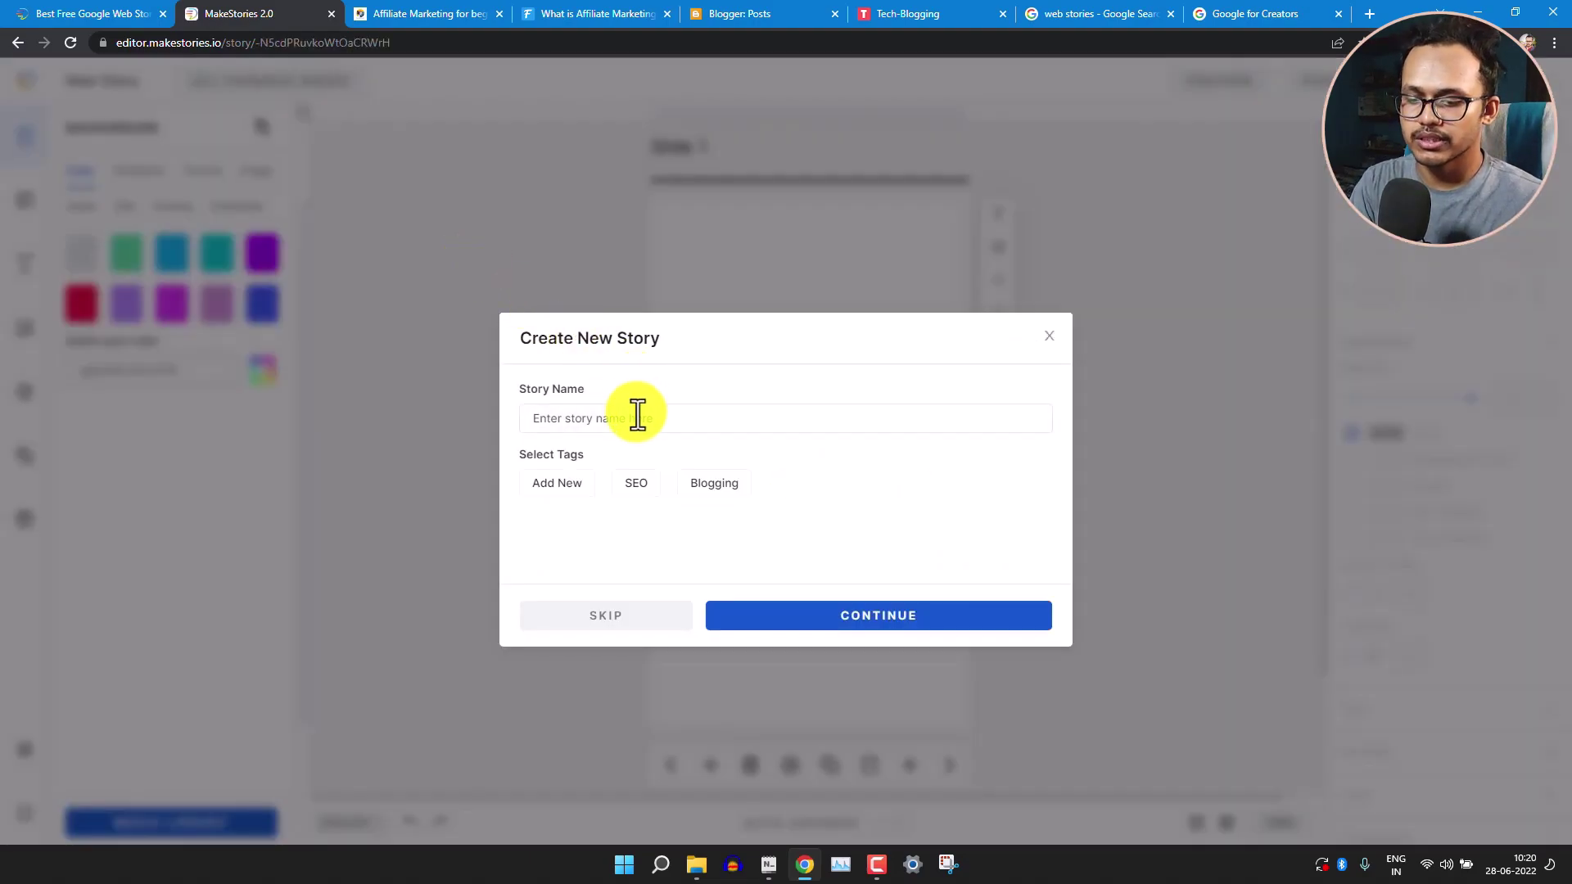
{"action": "type", "text": "SEO"}
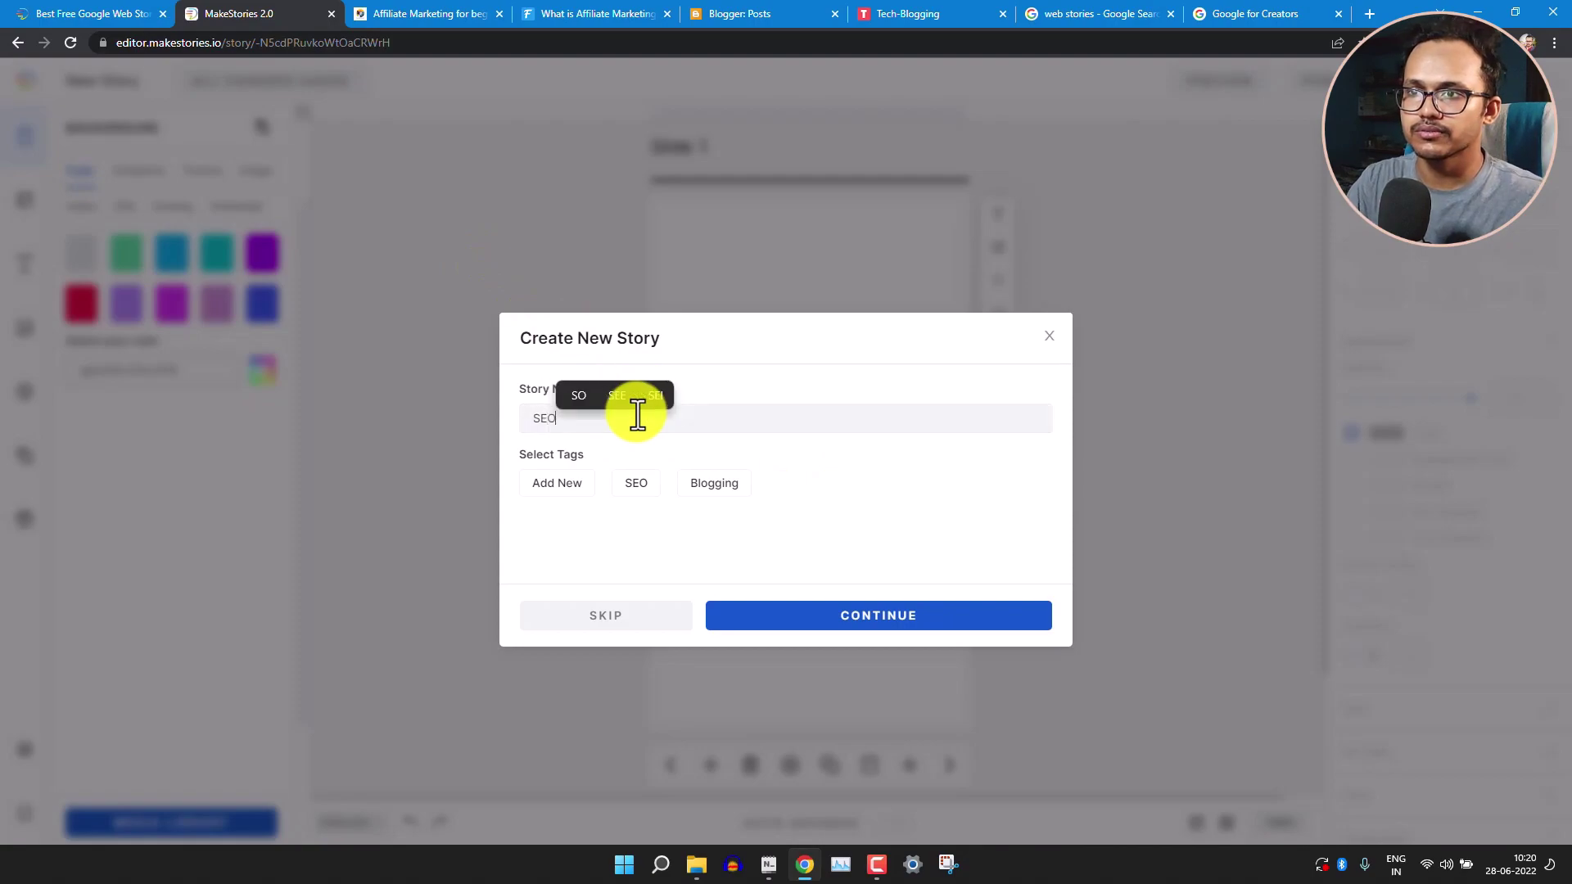
{"action": "left_click", "coordinate": [737, 485]}
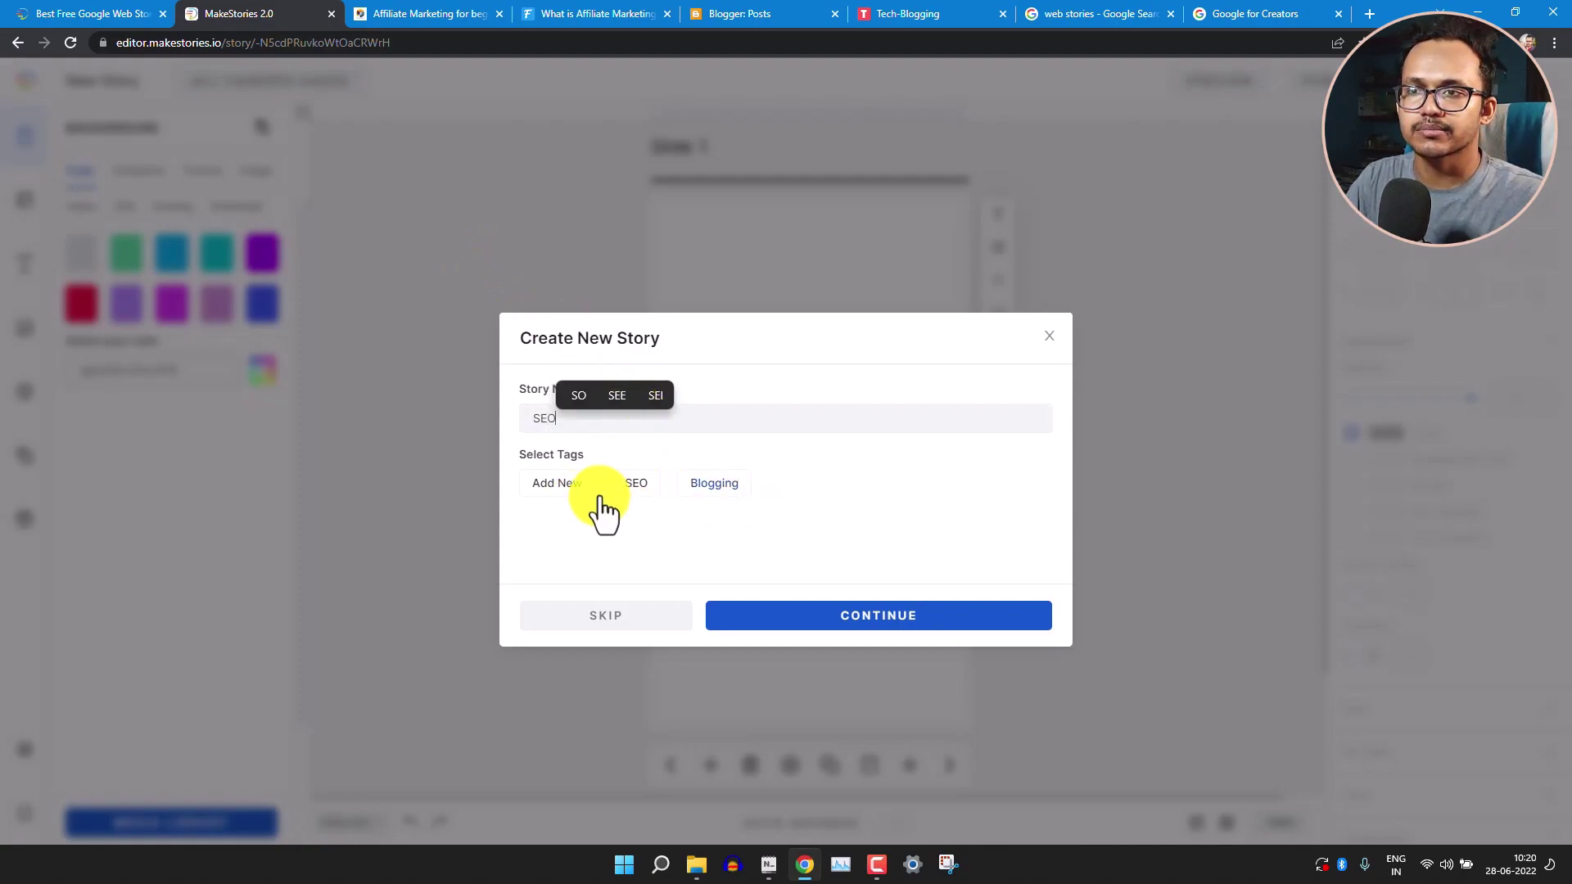
{"action": "left_click", "coordinate": [565, 487]}
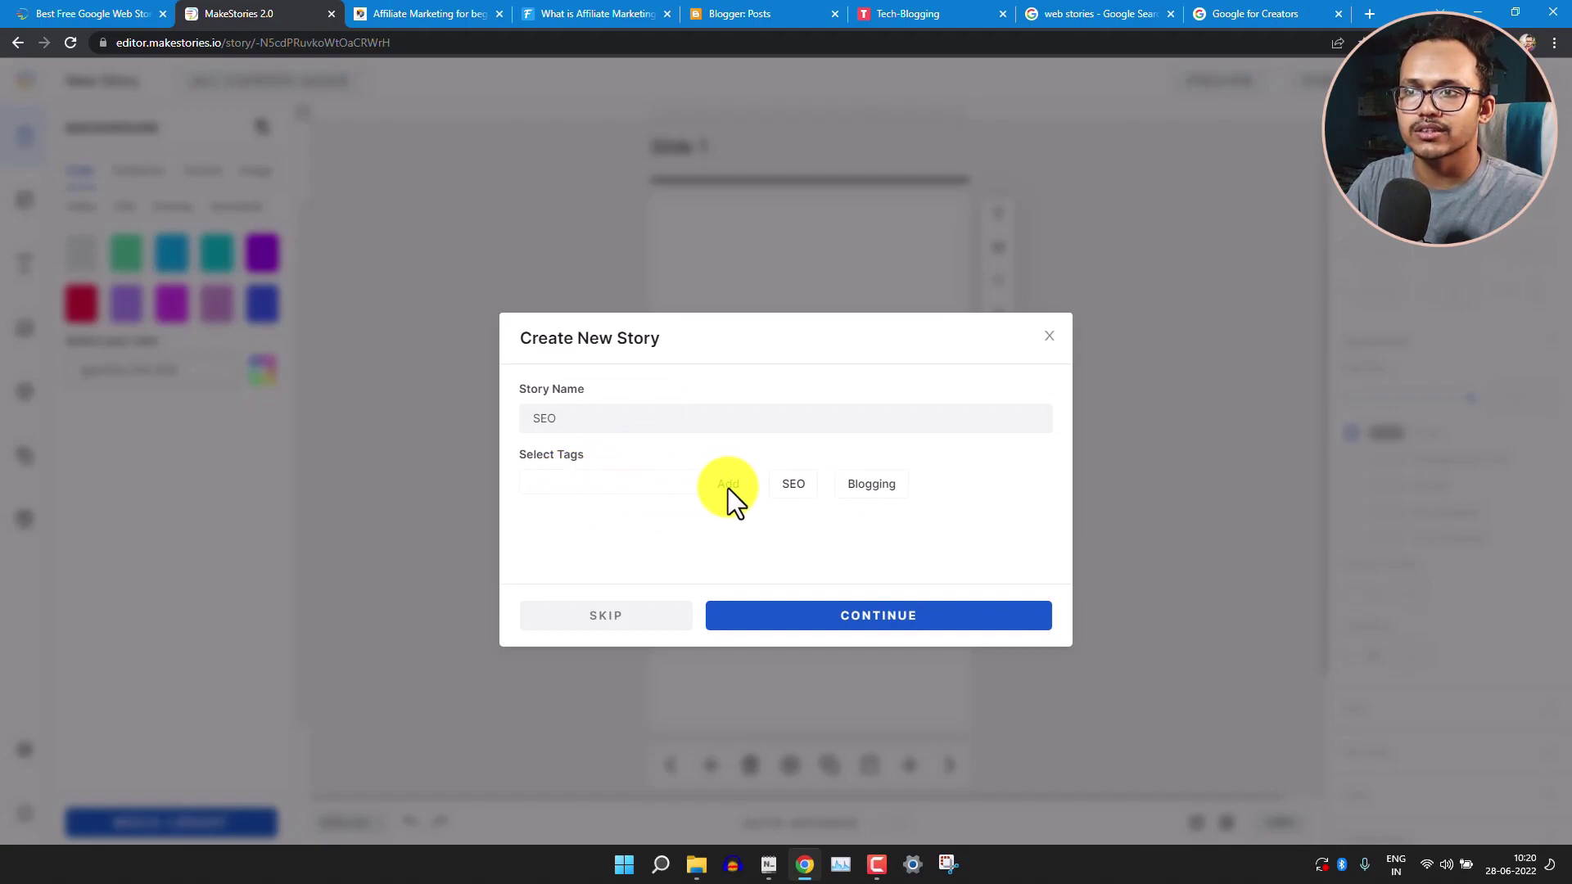
{"action": "left_click", "coordinate": [794, 491]}
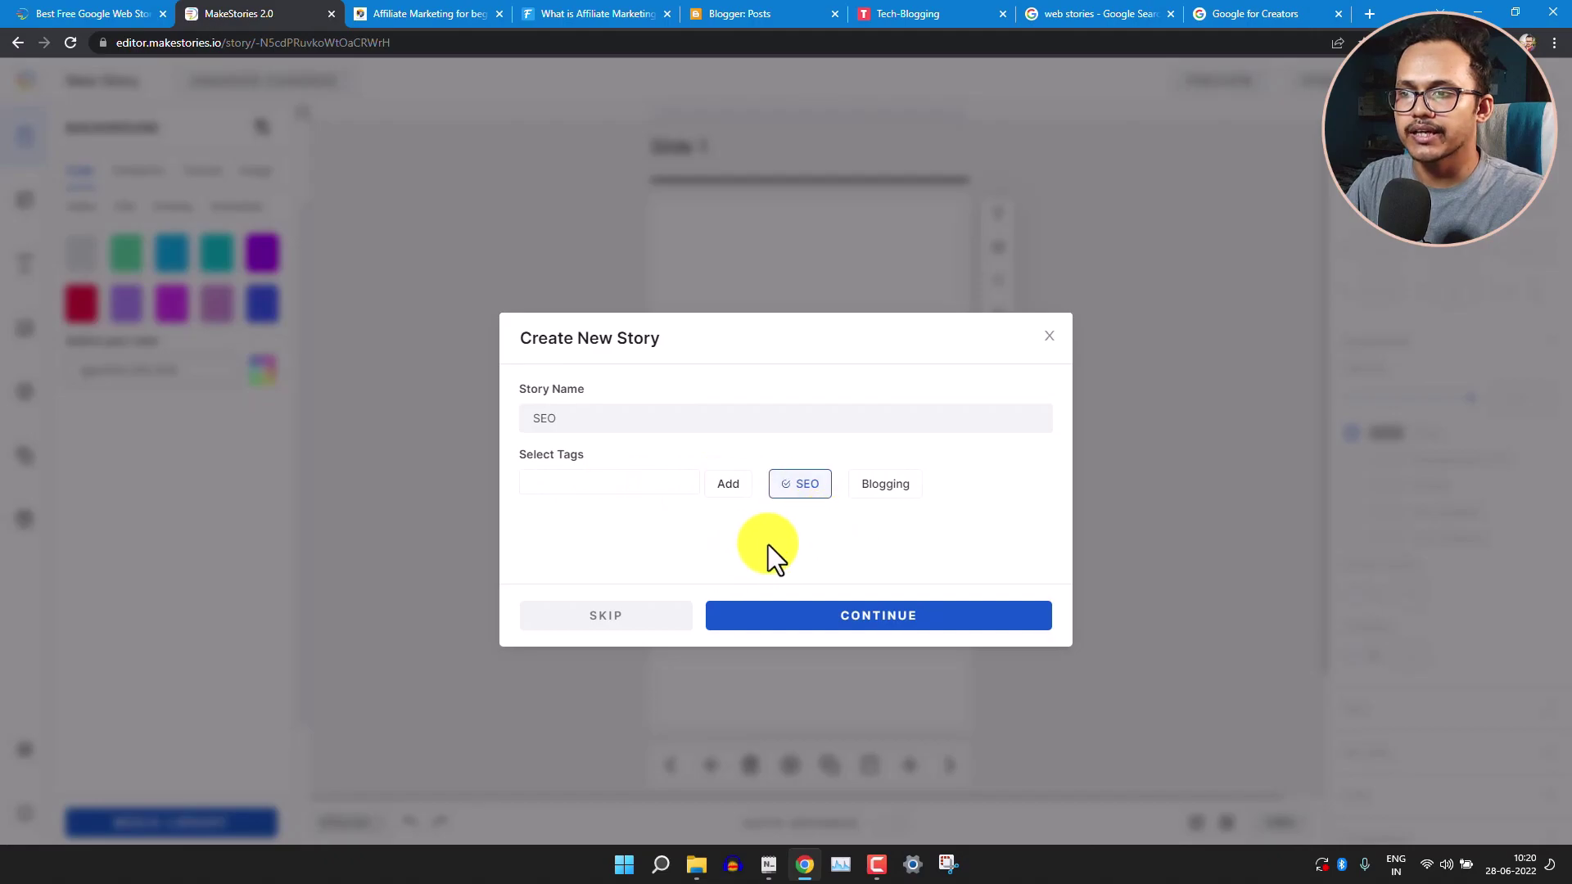
{"action": "left_click", "coordinate": [905, 617]}
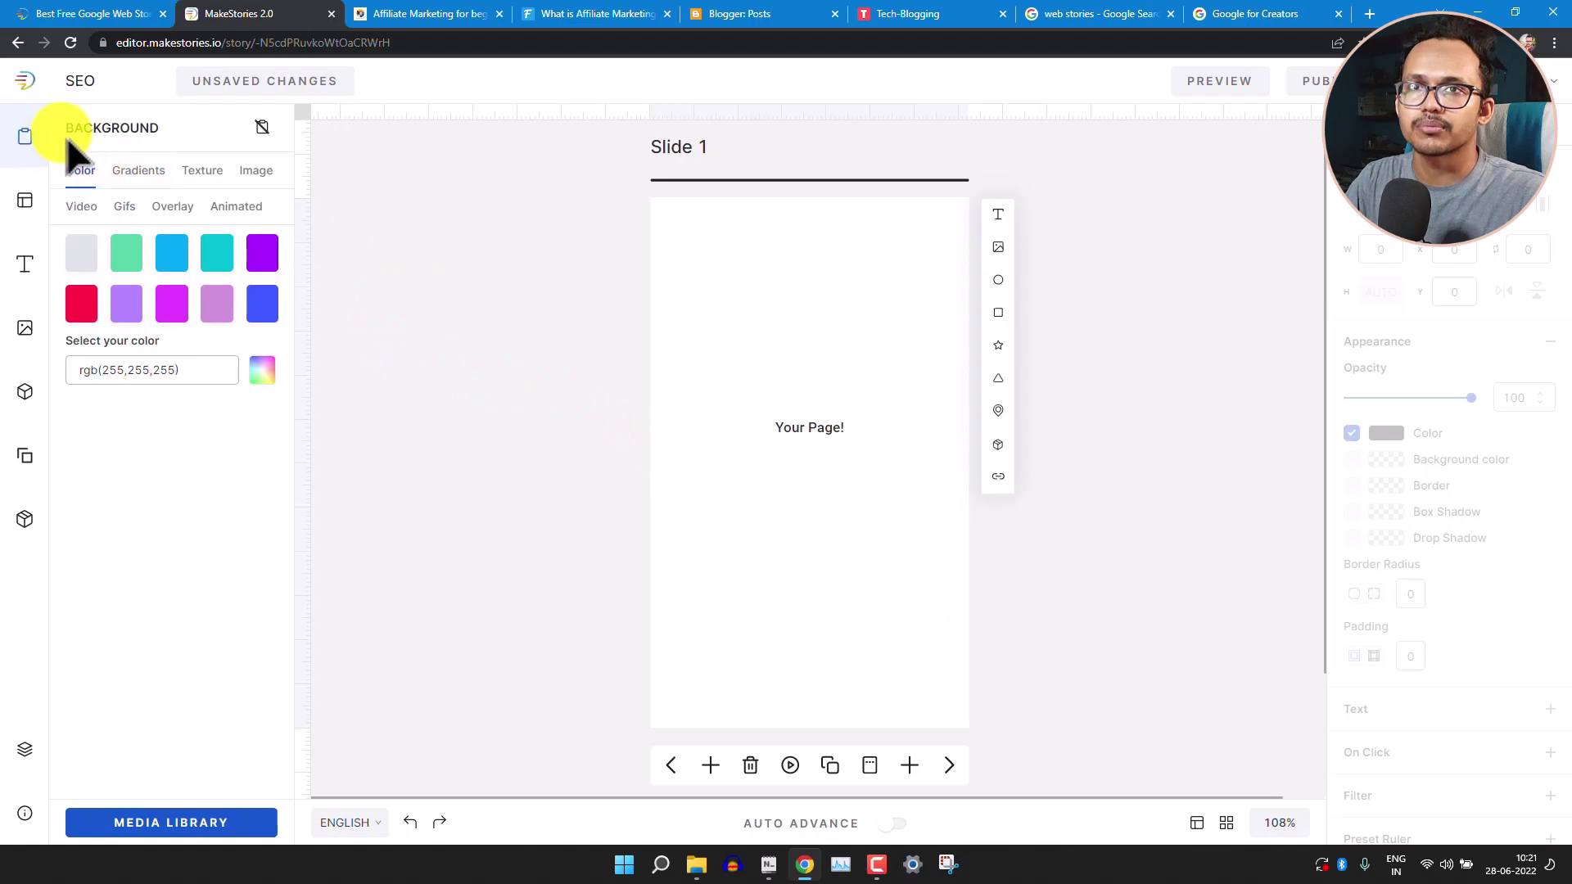
Browse the Templates, Text, Media, Elements and Auto Animation panels, then show Background colours.
{"action": "left_click", "coordinate": [27, 205]}
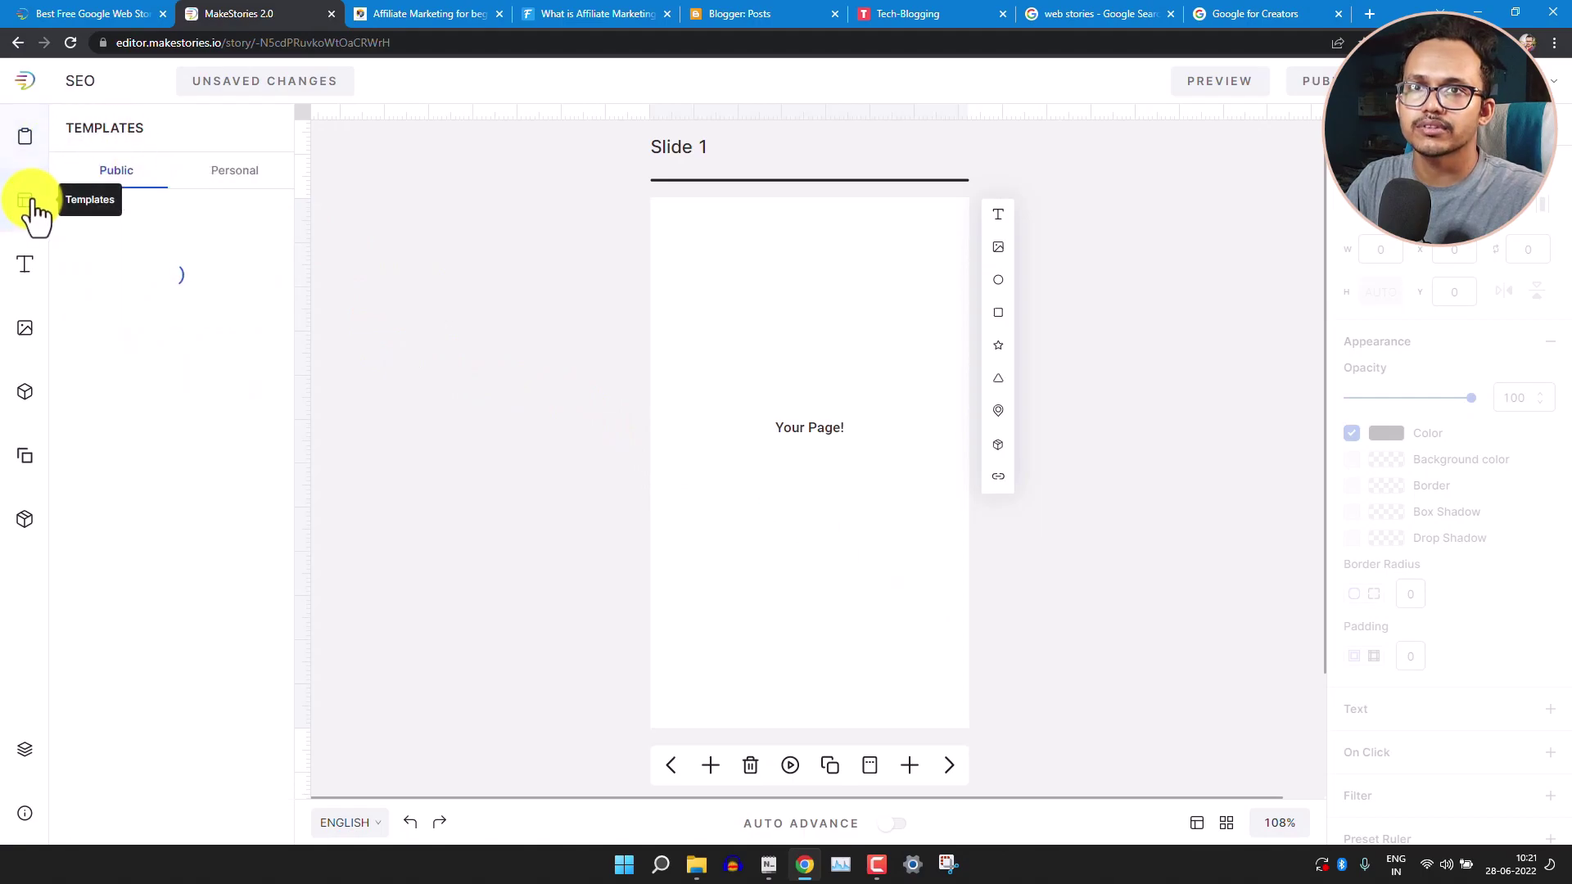
{"action": "left_click", "coordinate": [24, 264]}
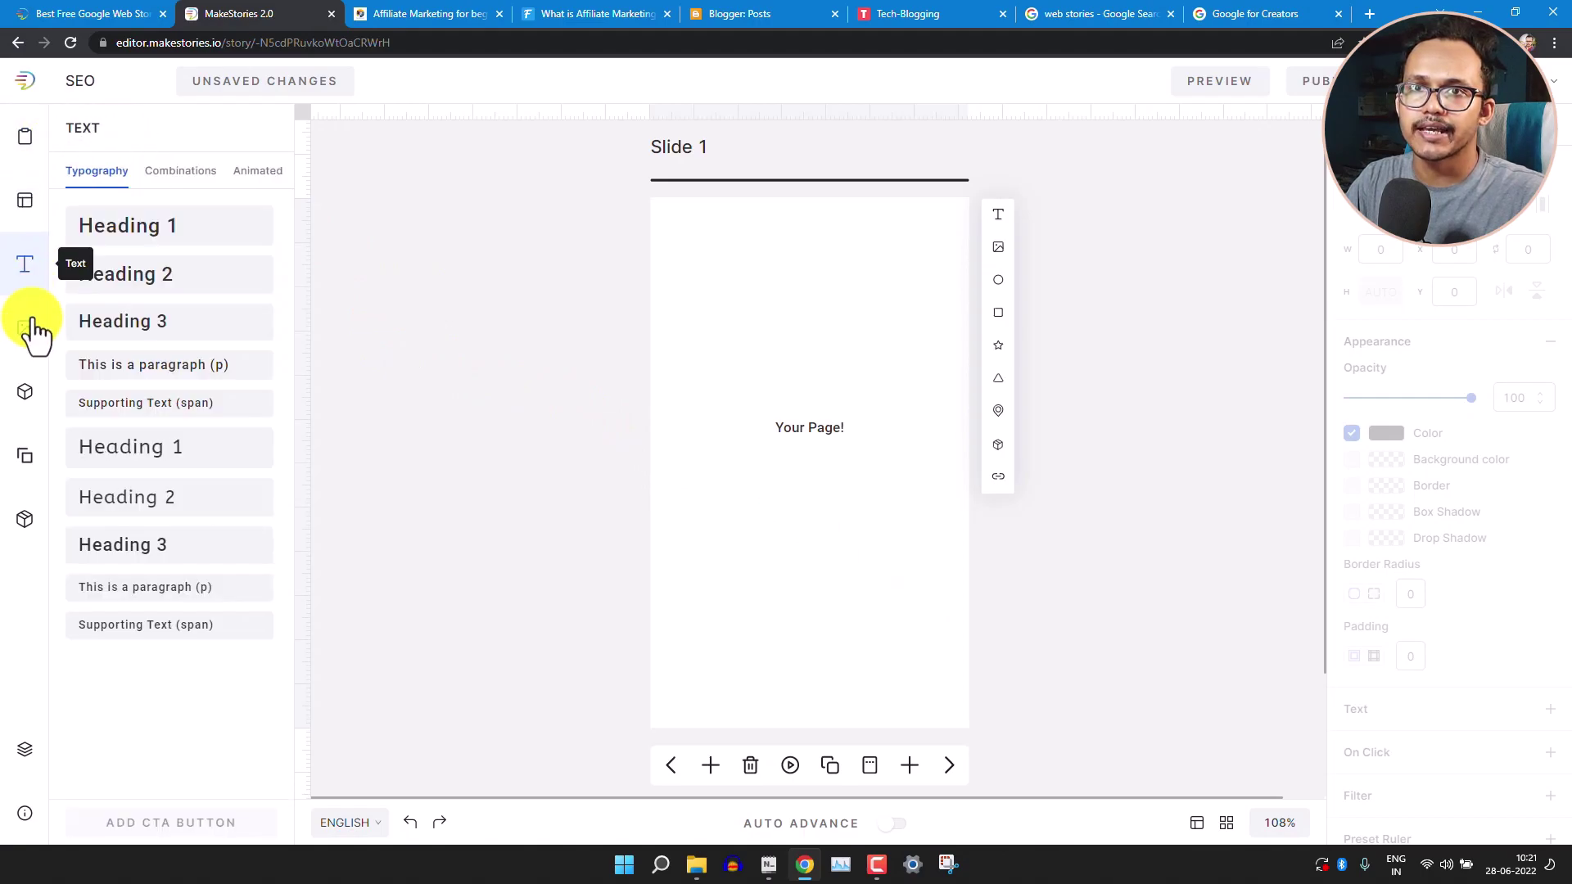
{"action": "left_click", "coordinate": [32, 330]}
{"action": "left_click", "coordinate": [32, 391]}
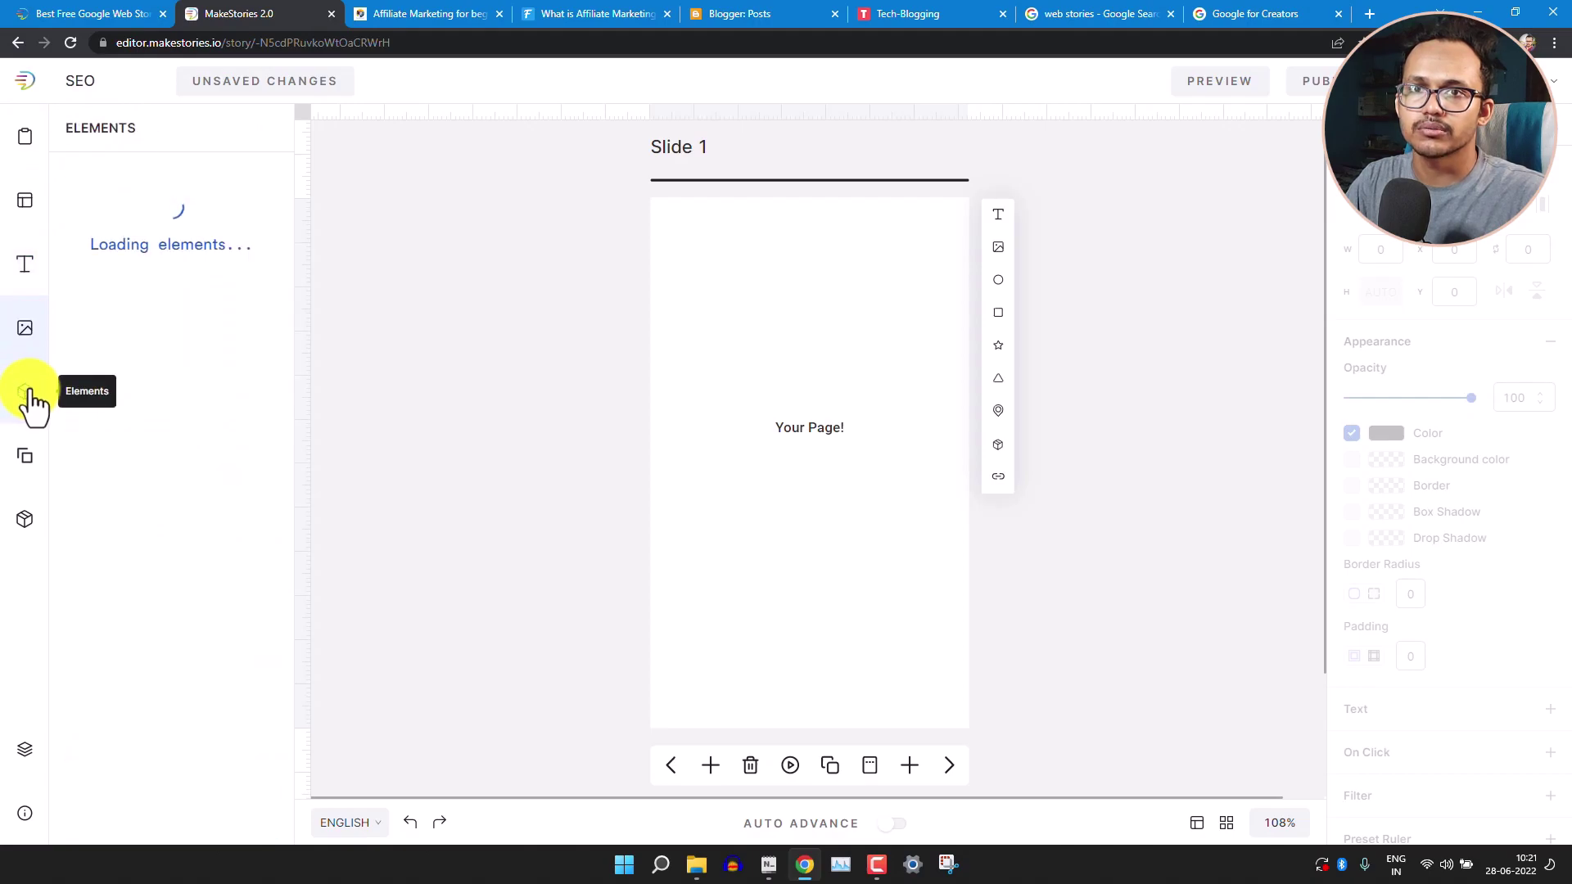
{"action": "left_click", "coordinate": [31, 471]}
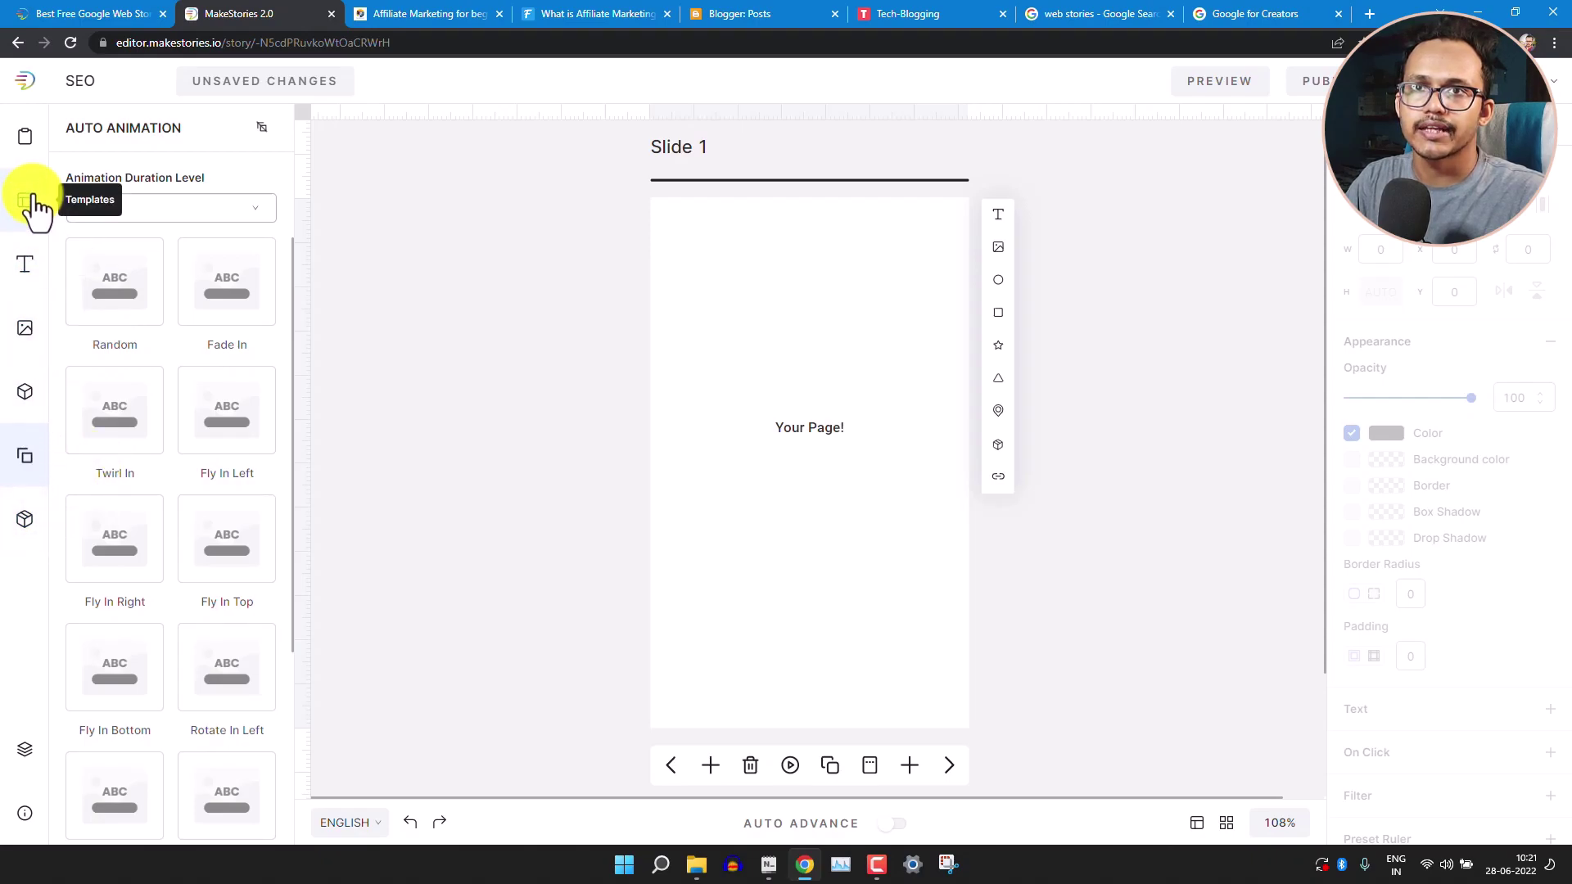
{"action": "left_click", "coordinate": [33, 154]}
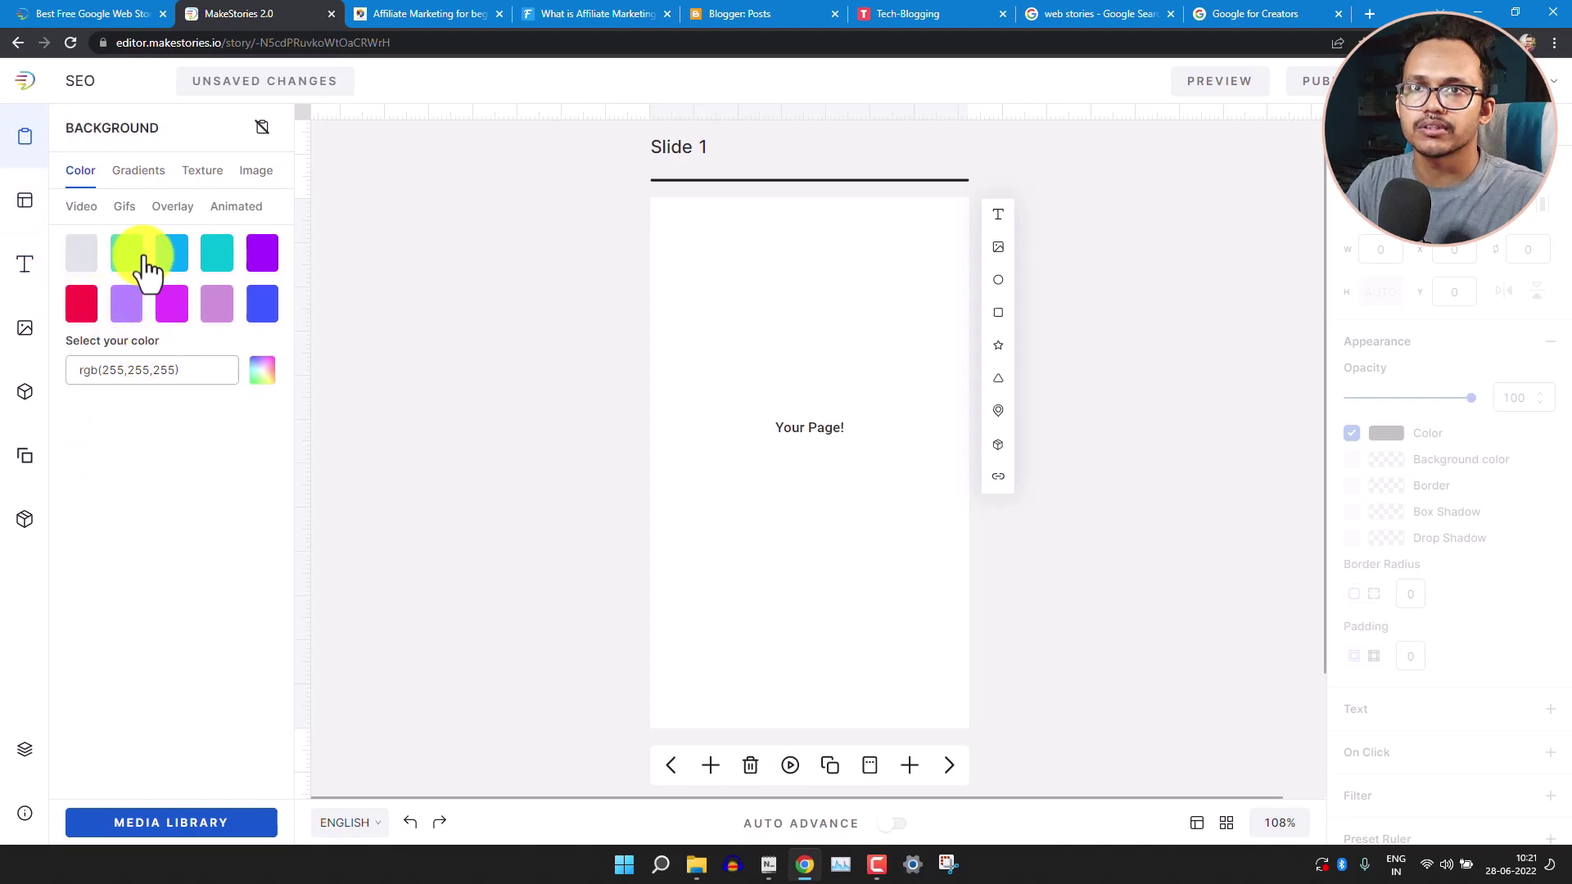
Try green, blue and teal swatches and two gradients as Slide 1's background.
{"action": "left_click", "coordinate": [124, 261]}
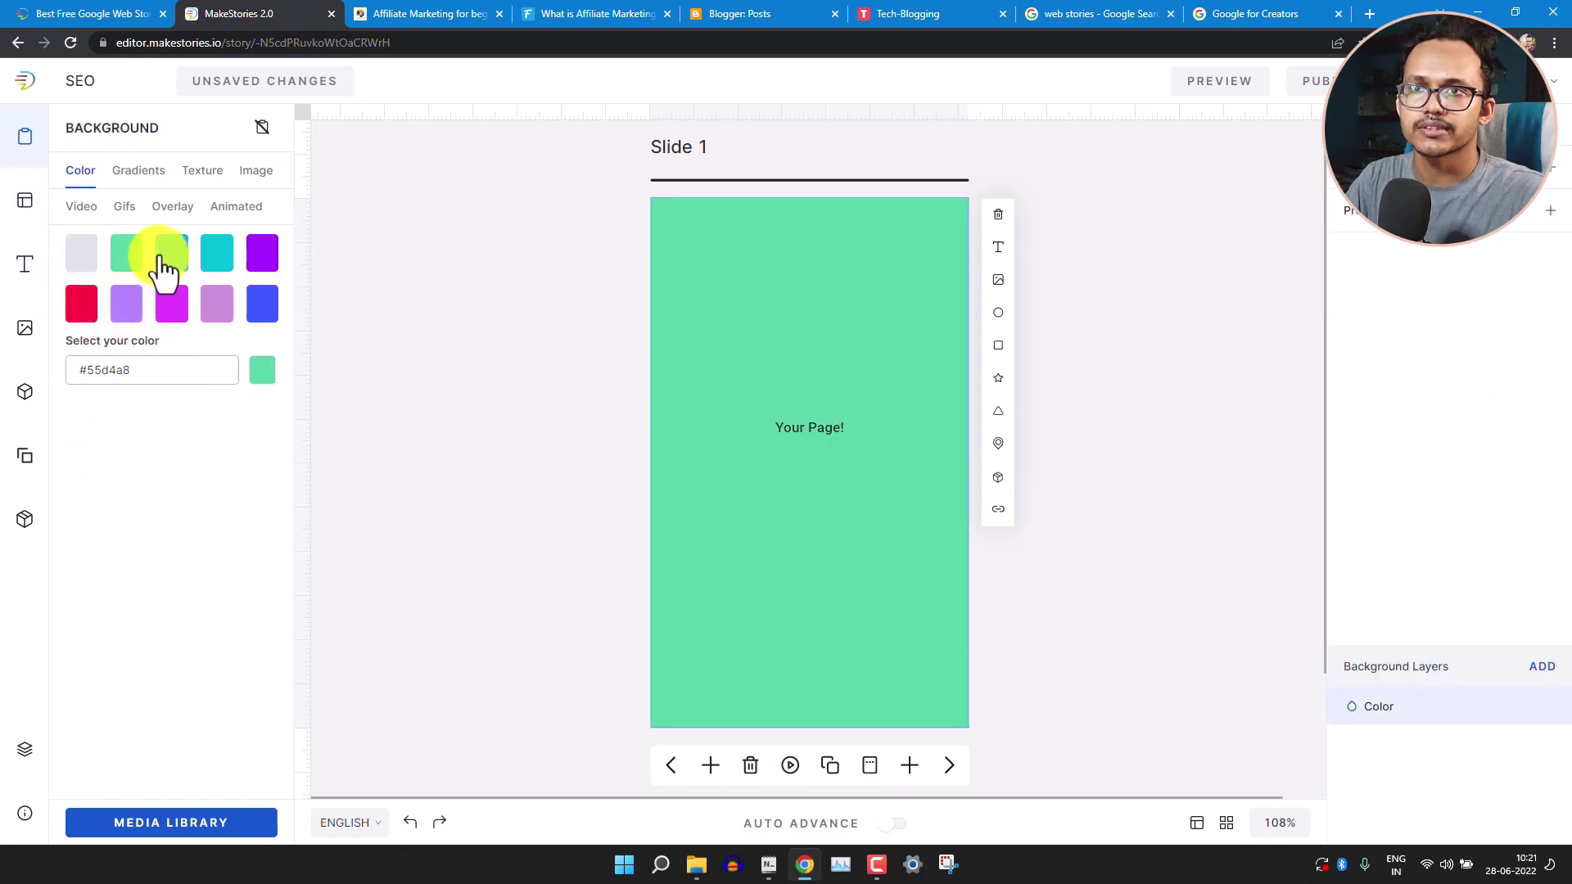
{"action": "left_click", "coordinate": [164, 270]}
{"action": "left_click", "coordinate": [213, 266]}
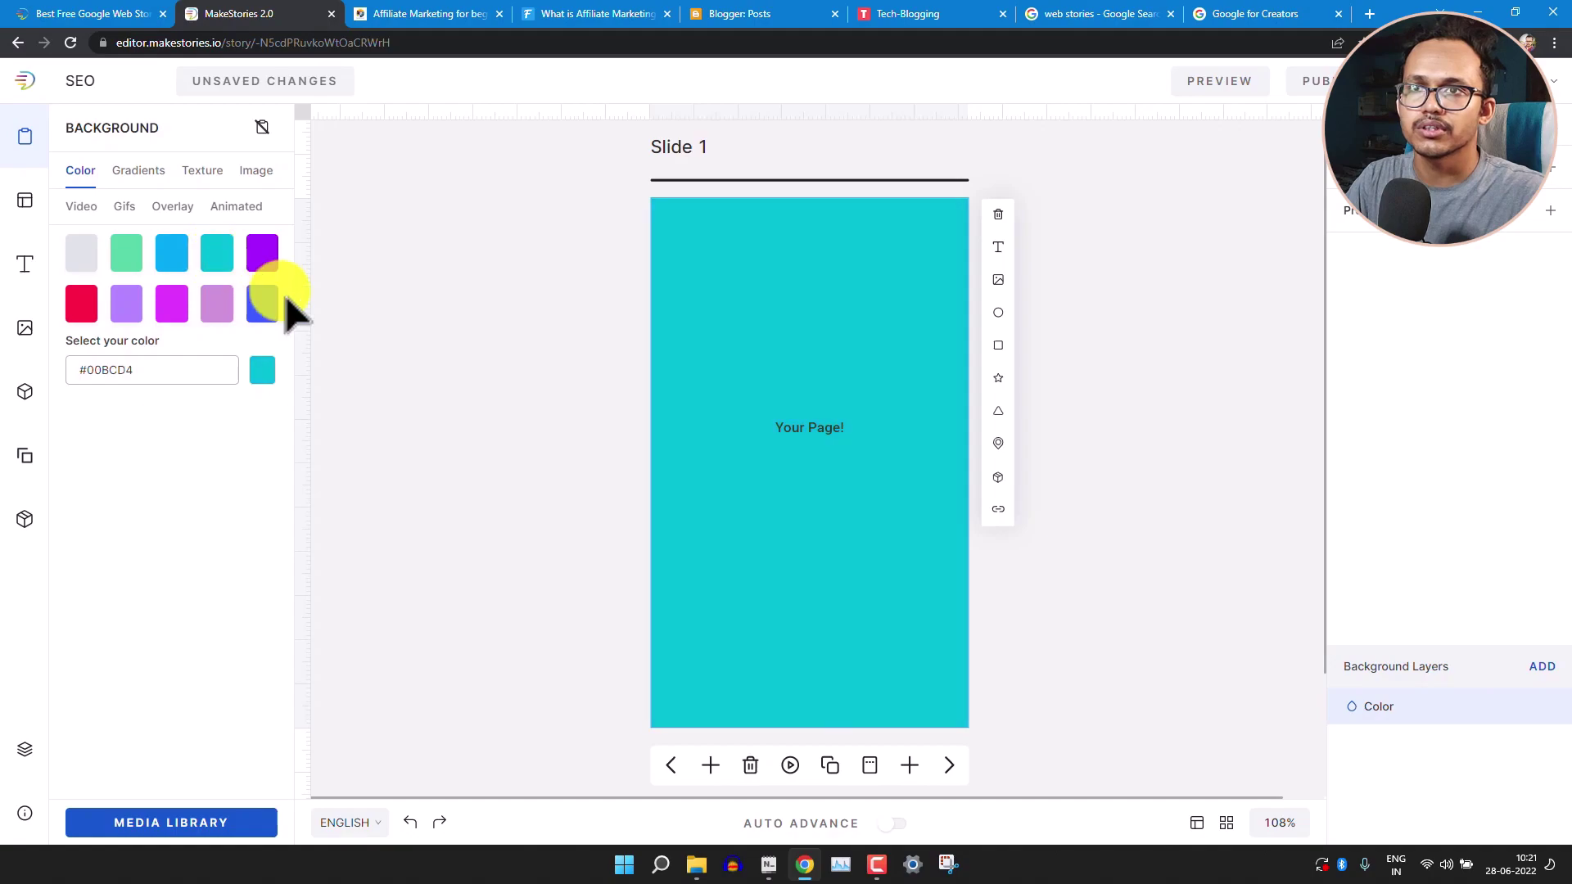
{"action": "left_click", "coordinate": [147, 175]}
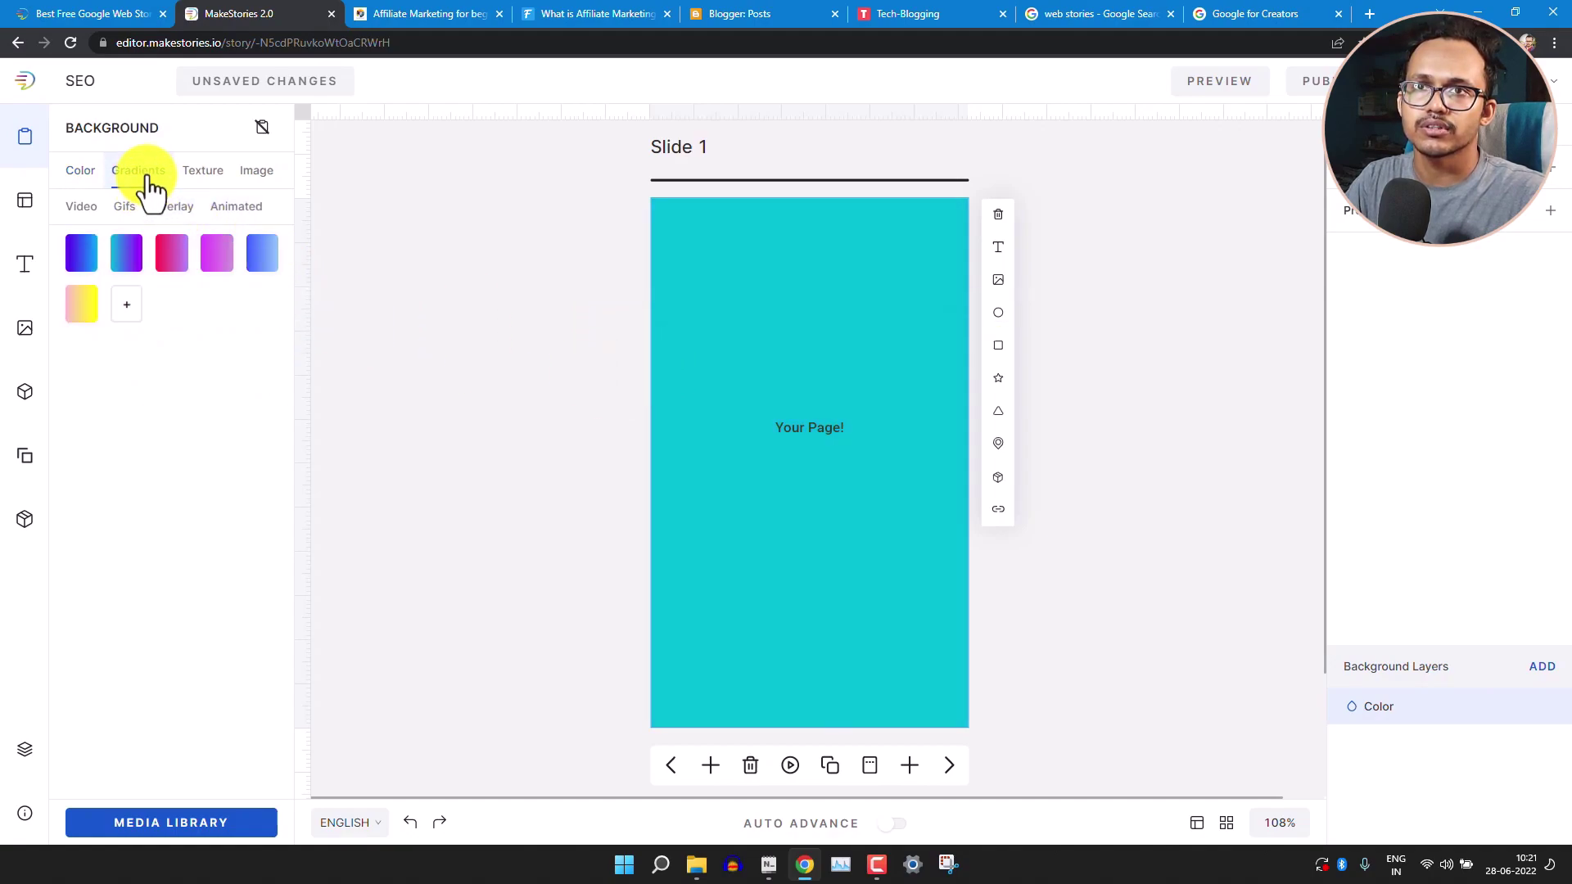
{"action": "left_click", "coordinate": [127, 258]}
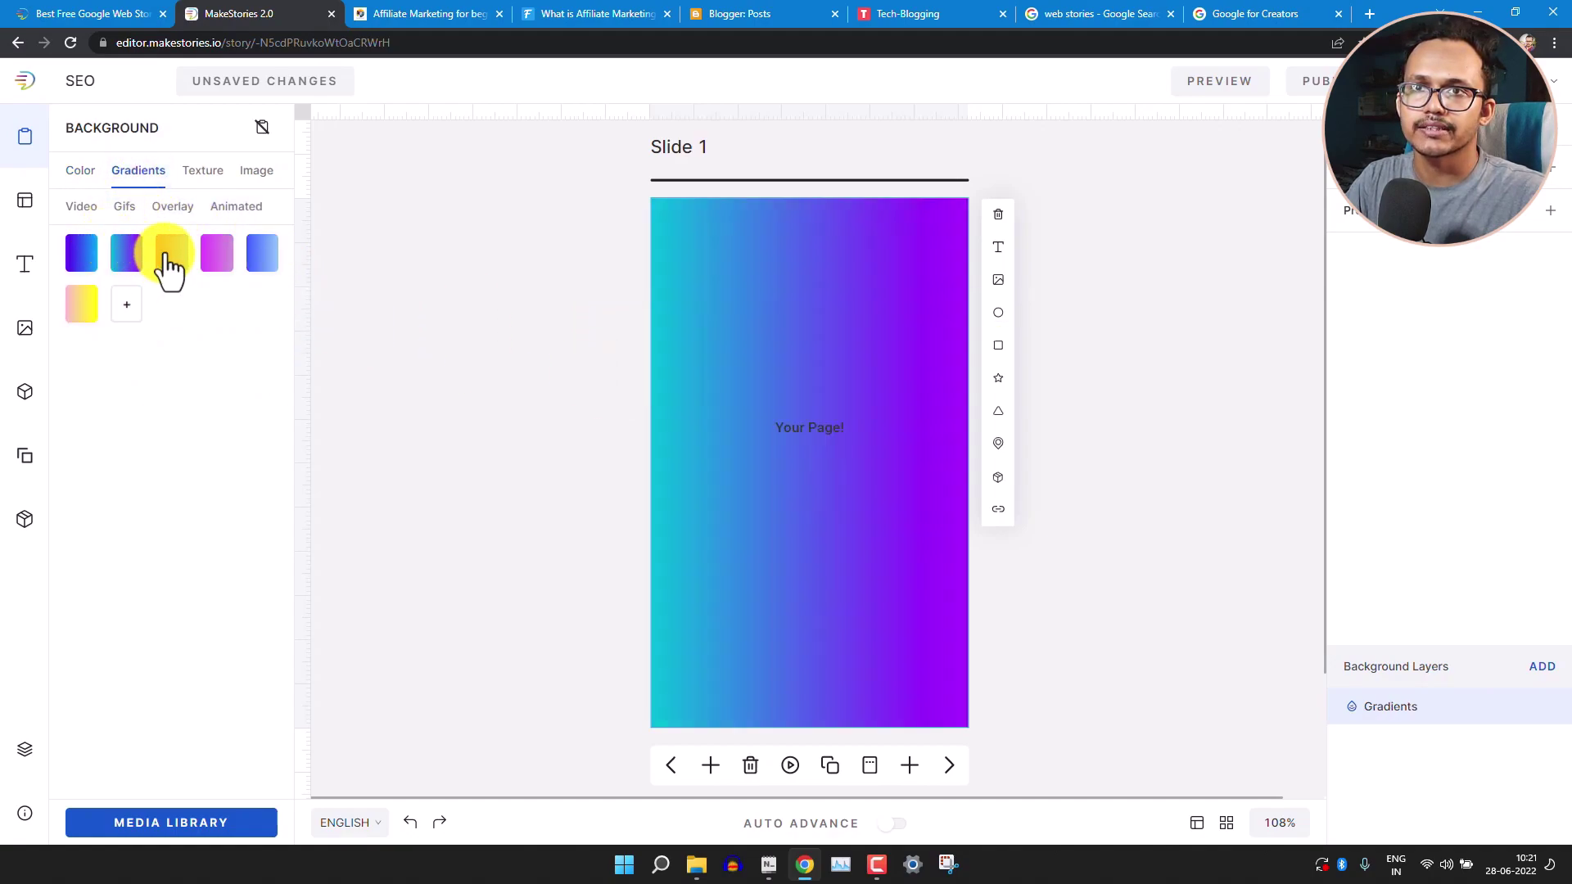
{"action": "left_click", "coordinate": [171, 260]}
Try several textures and settle on a dark crosshatch texture background.
{"action": "left_click", "coordinate": [206, 178]}
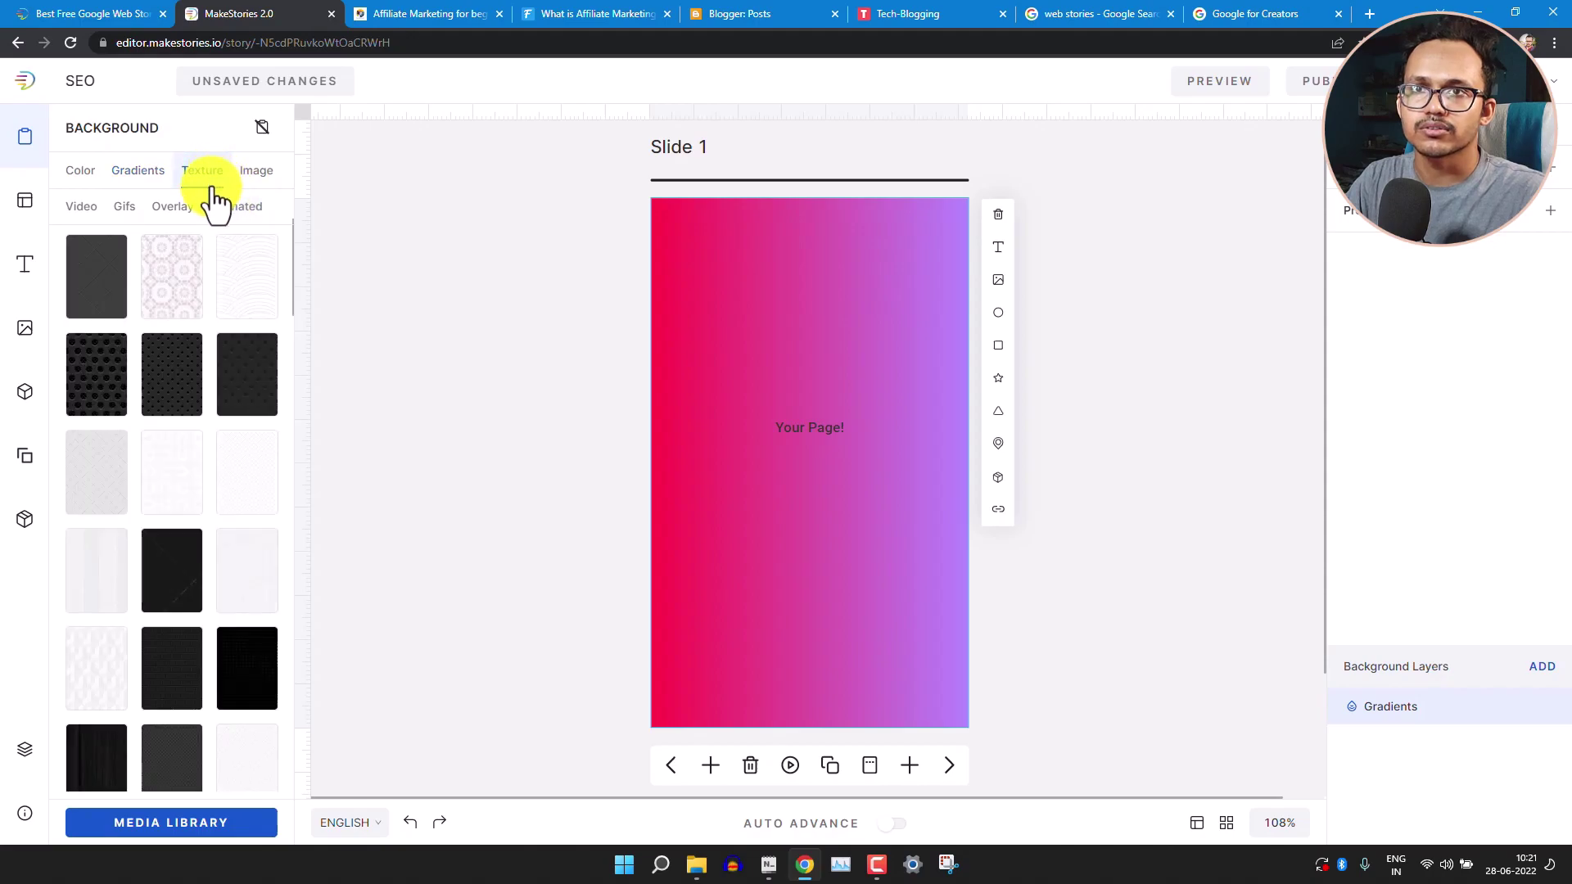
{"action": "left_click", "coordinate": [98, 376]}
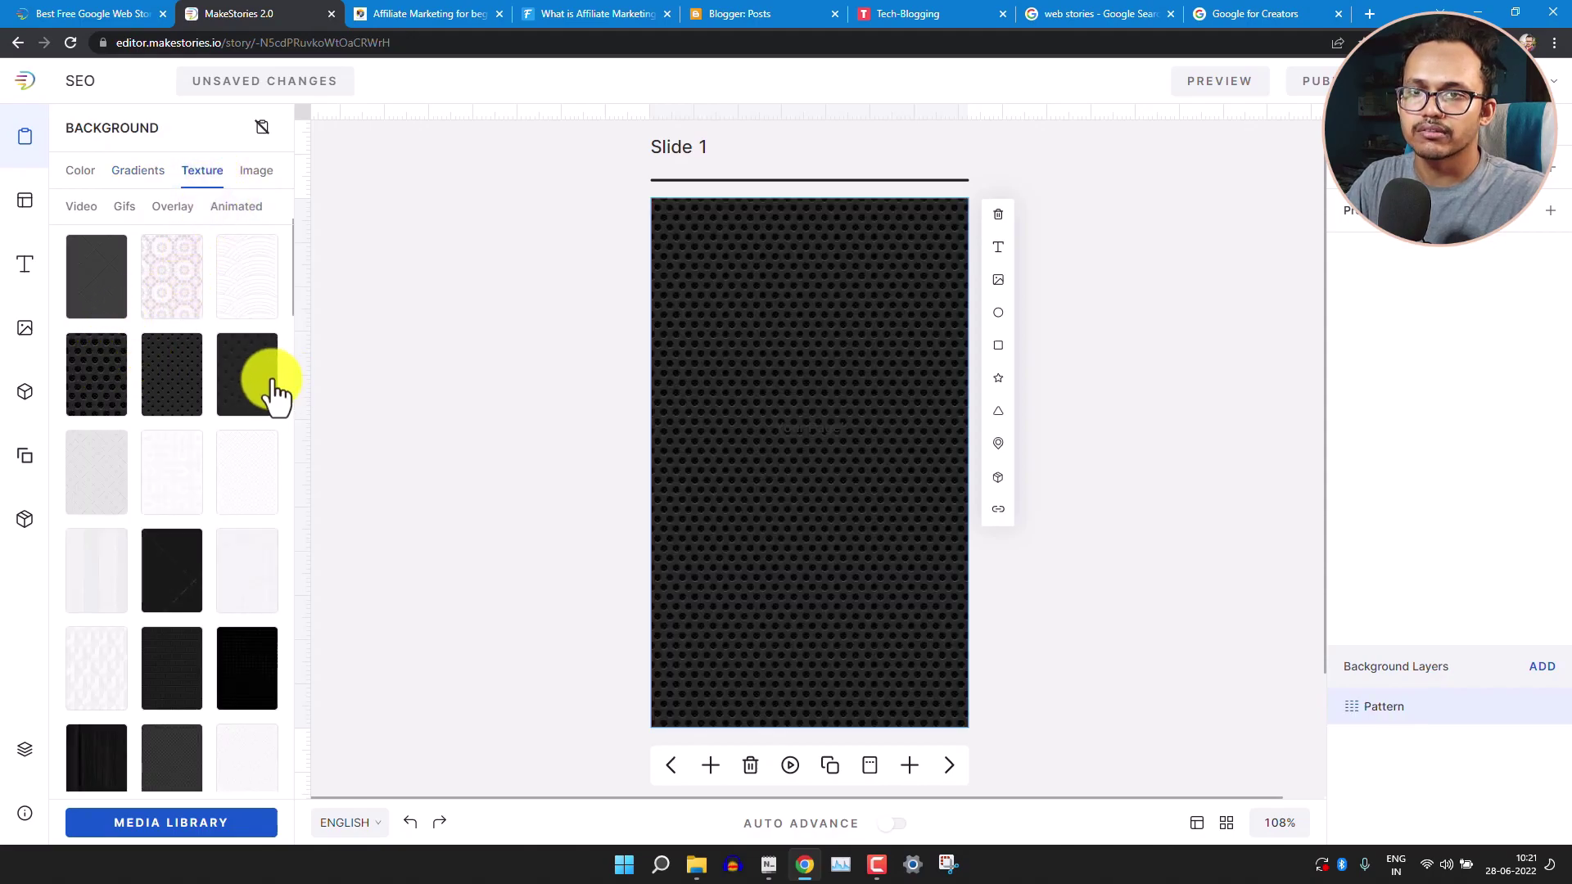
{"action": "left_click", "coordinate": [250, 400]}
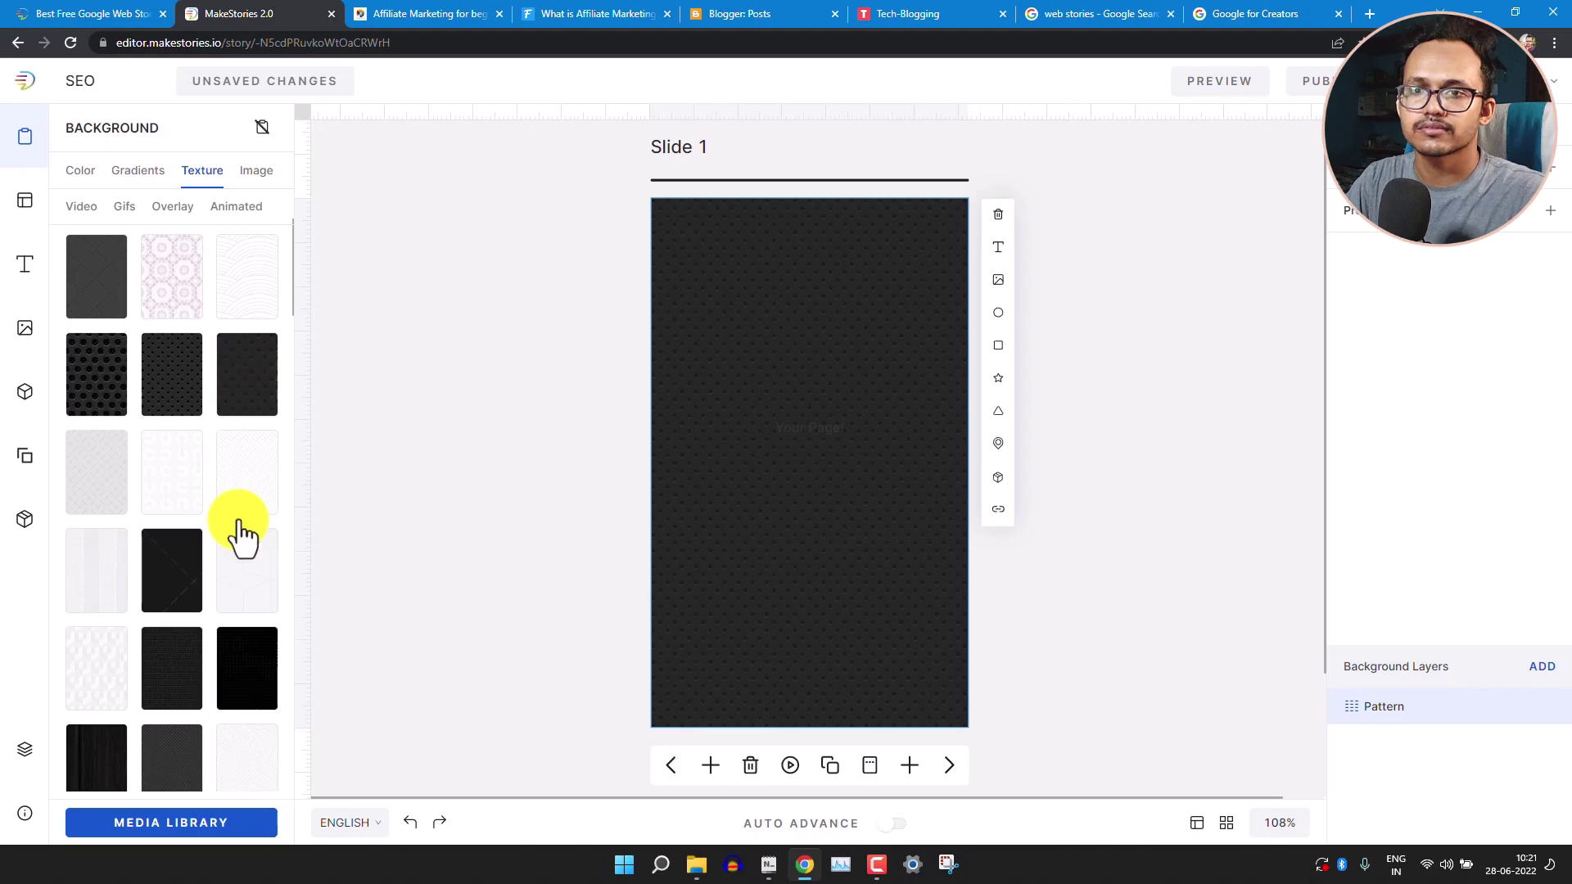
{"action": "left_click", "coordinate": [170, 749]}
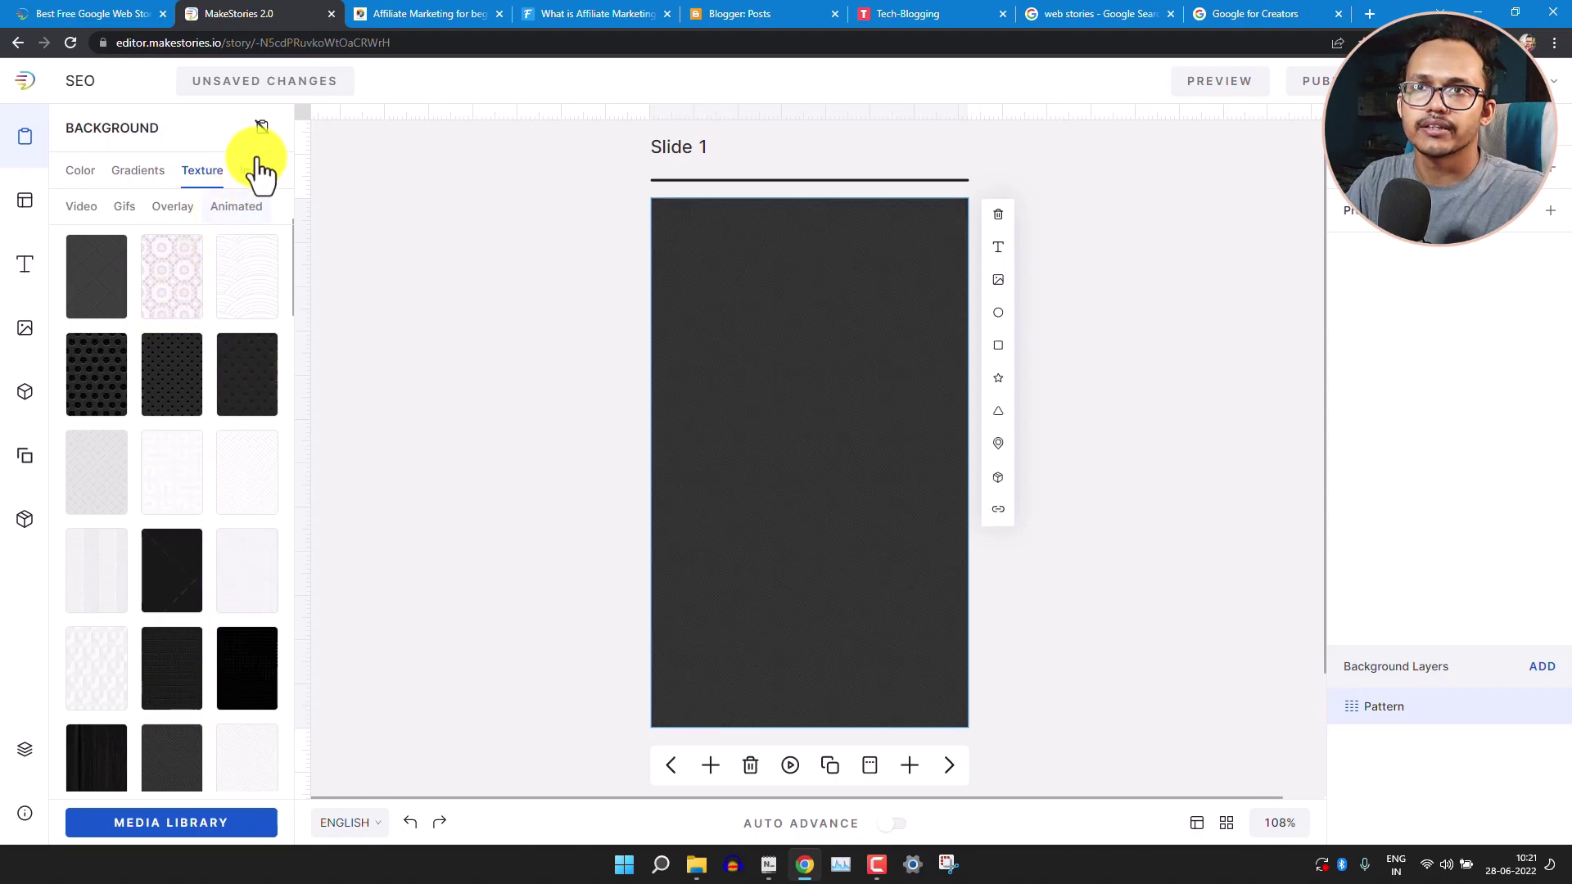
{"action": "left_click", "coordinate": [259, 169]}
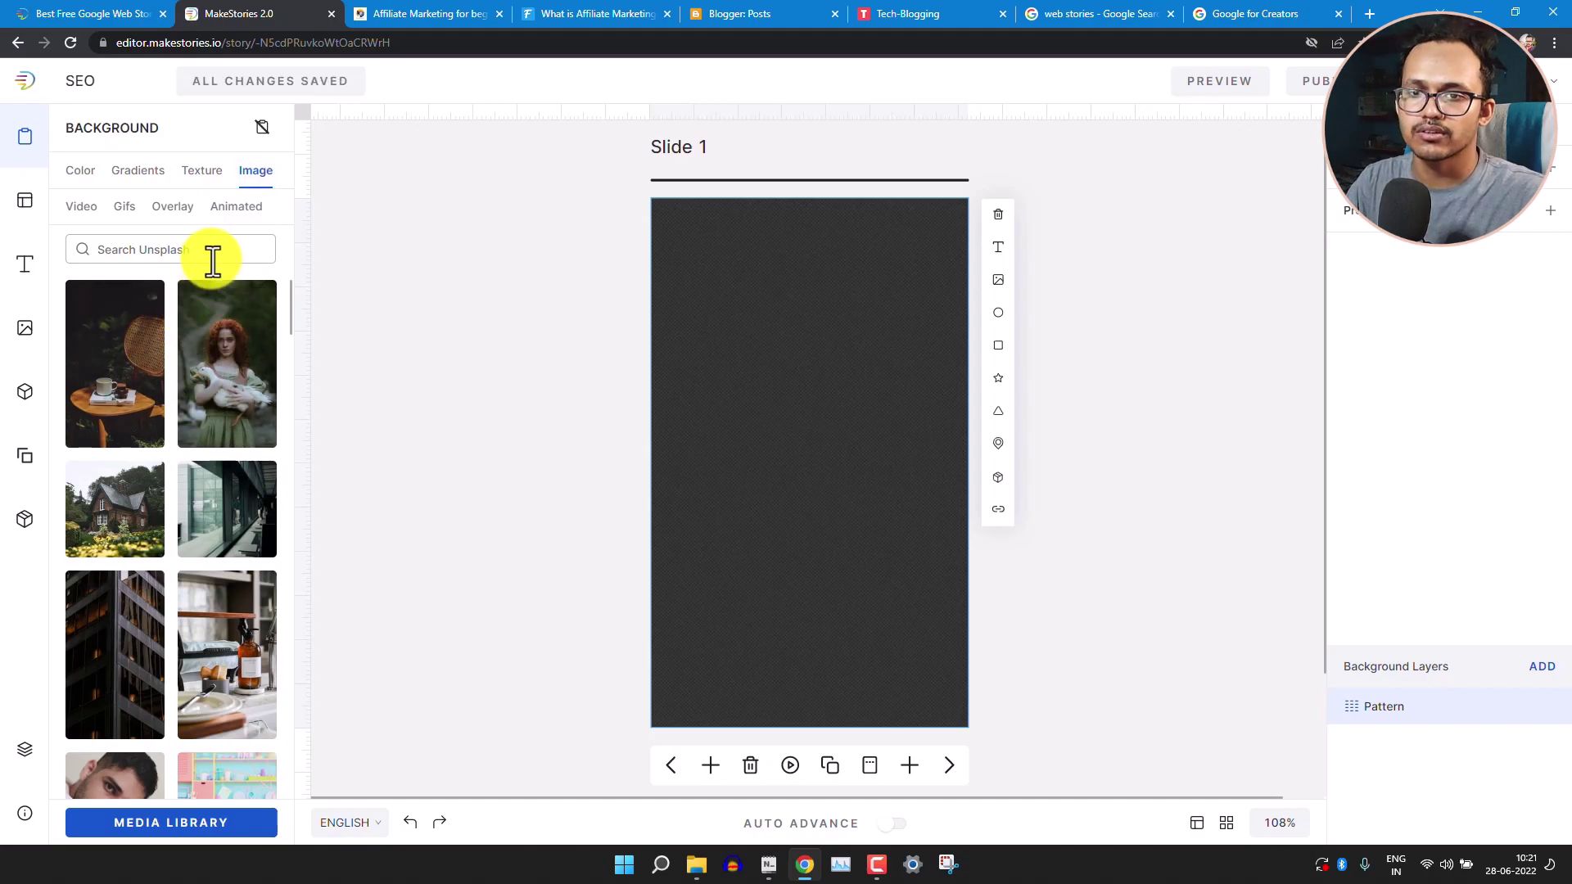
Browse the media library and the Video, Gifs, Overlay and Animated background options.
{"action": "left_click", "coordinate": [165, 827]}
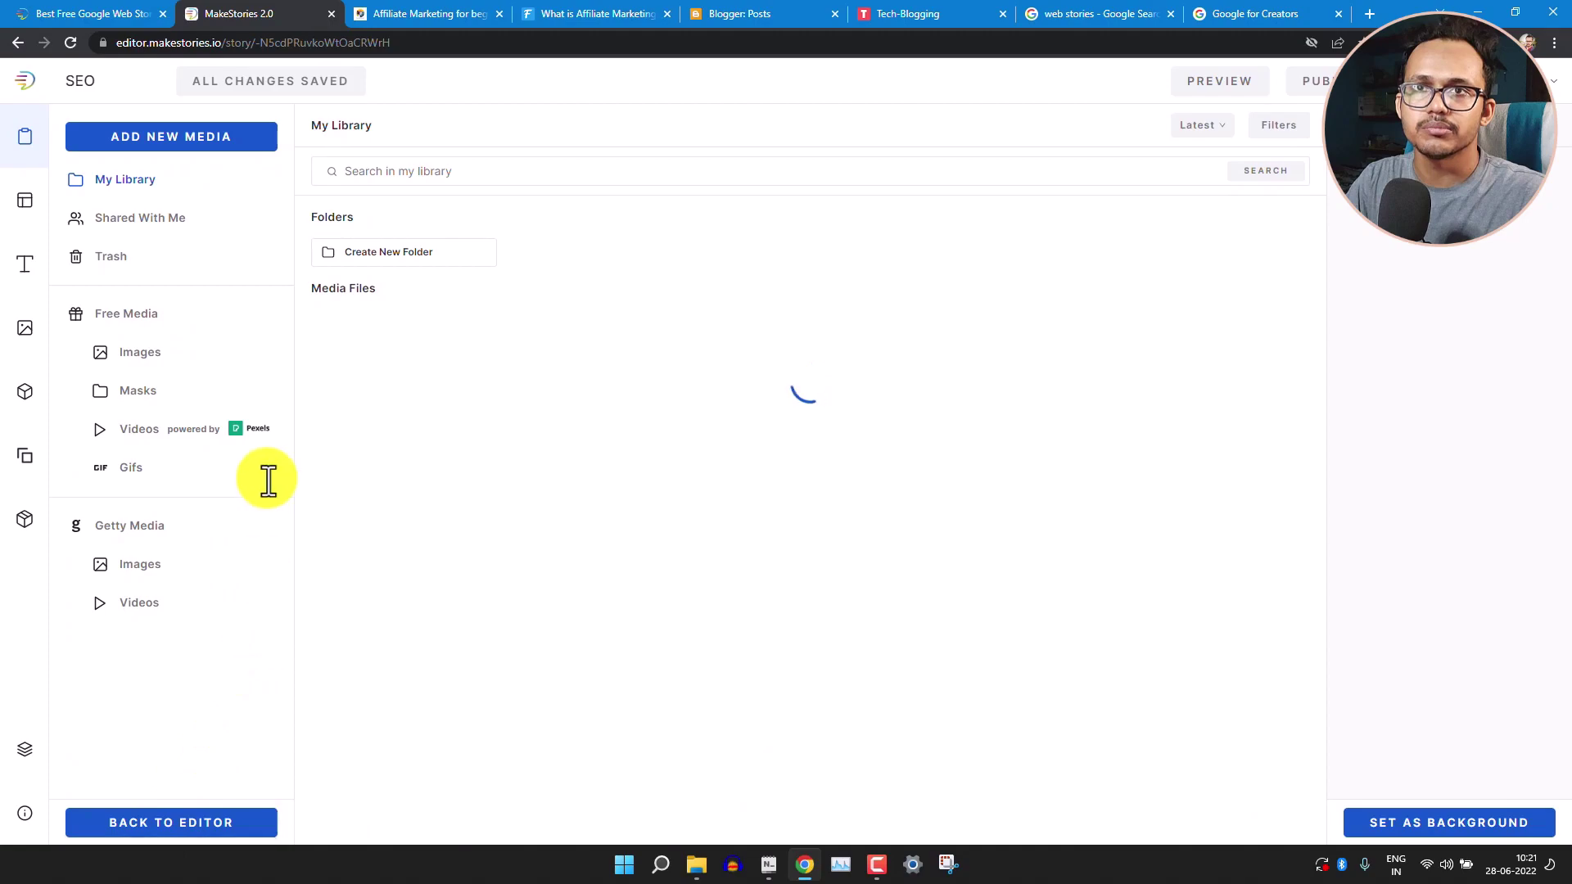
{"action": "left_click", "coordinate": [190, 144]}
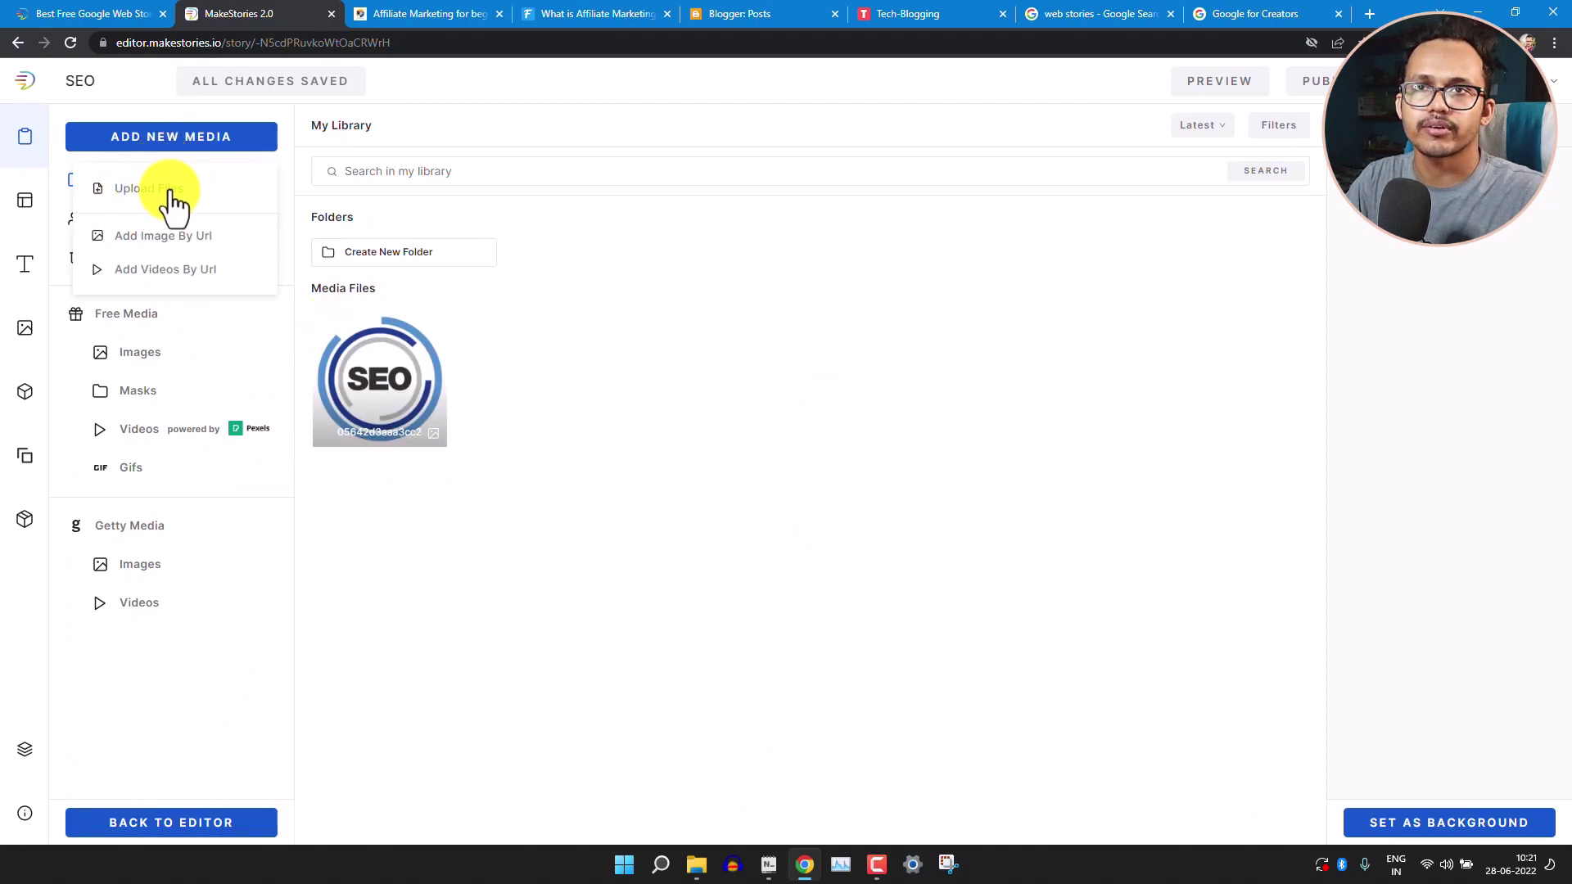
{"action": "left_click", "coordinate": [197, 829]}
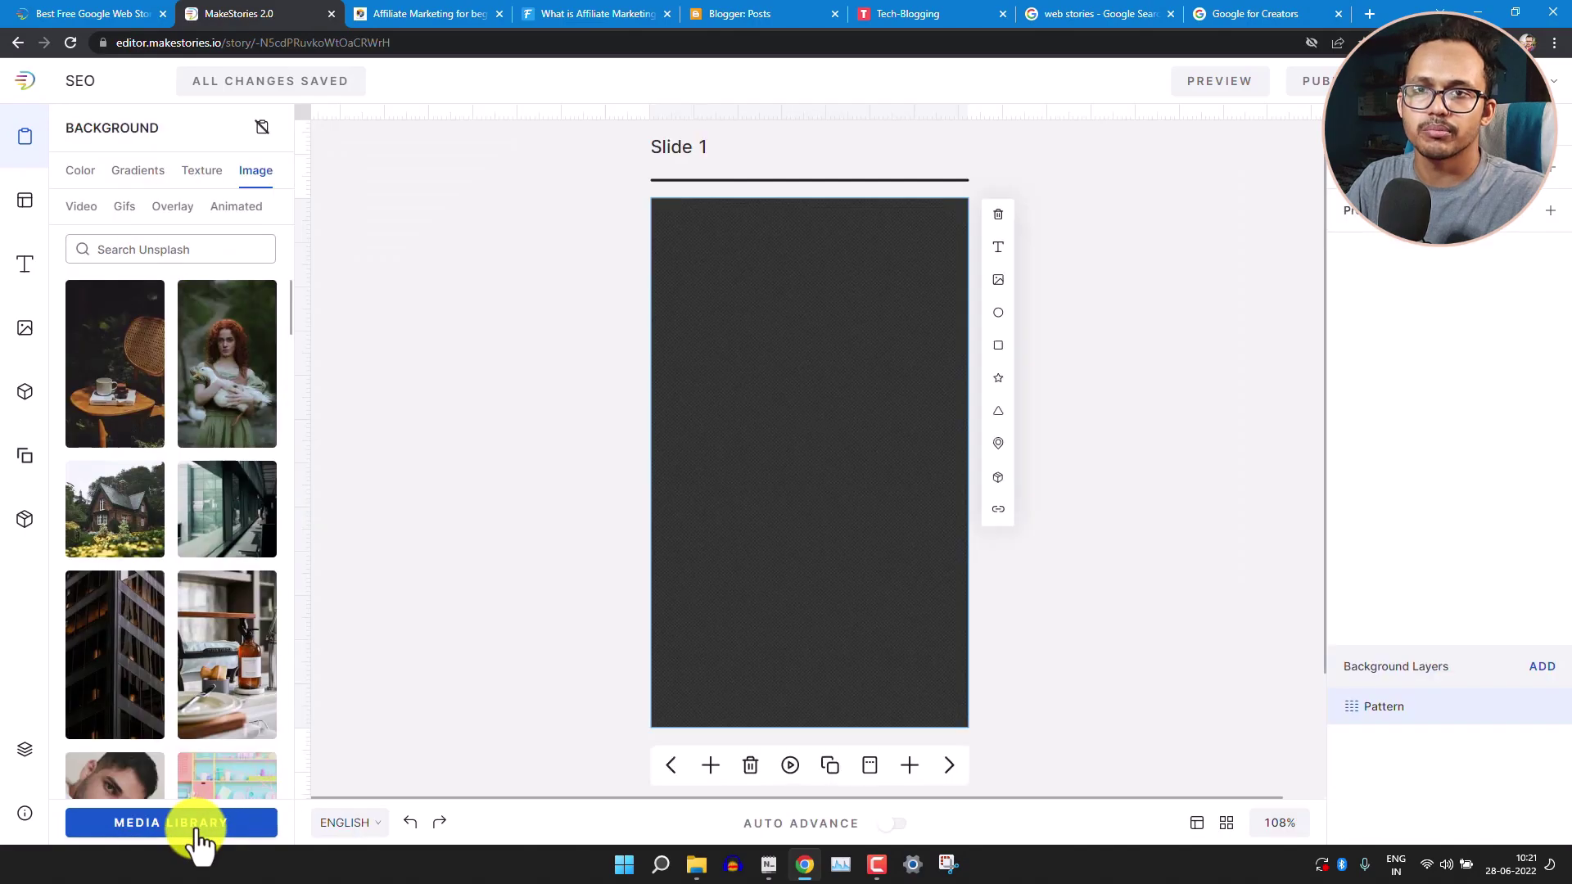
{"action": "left_click", "coordinate": [82, 209]}
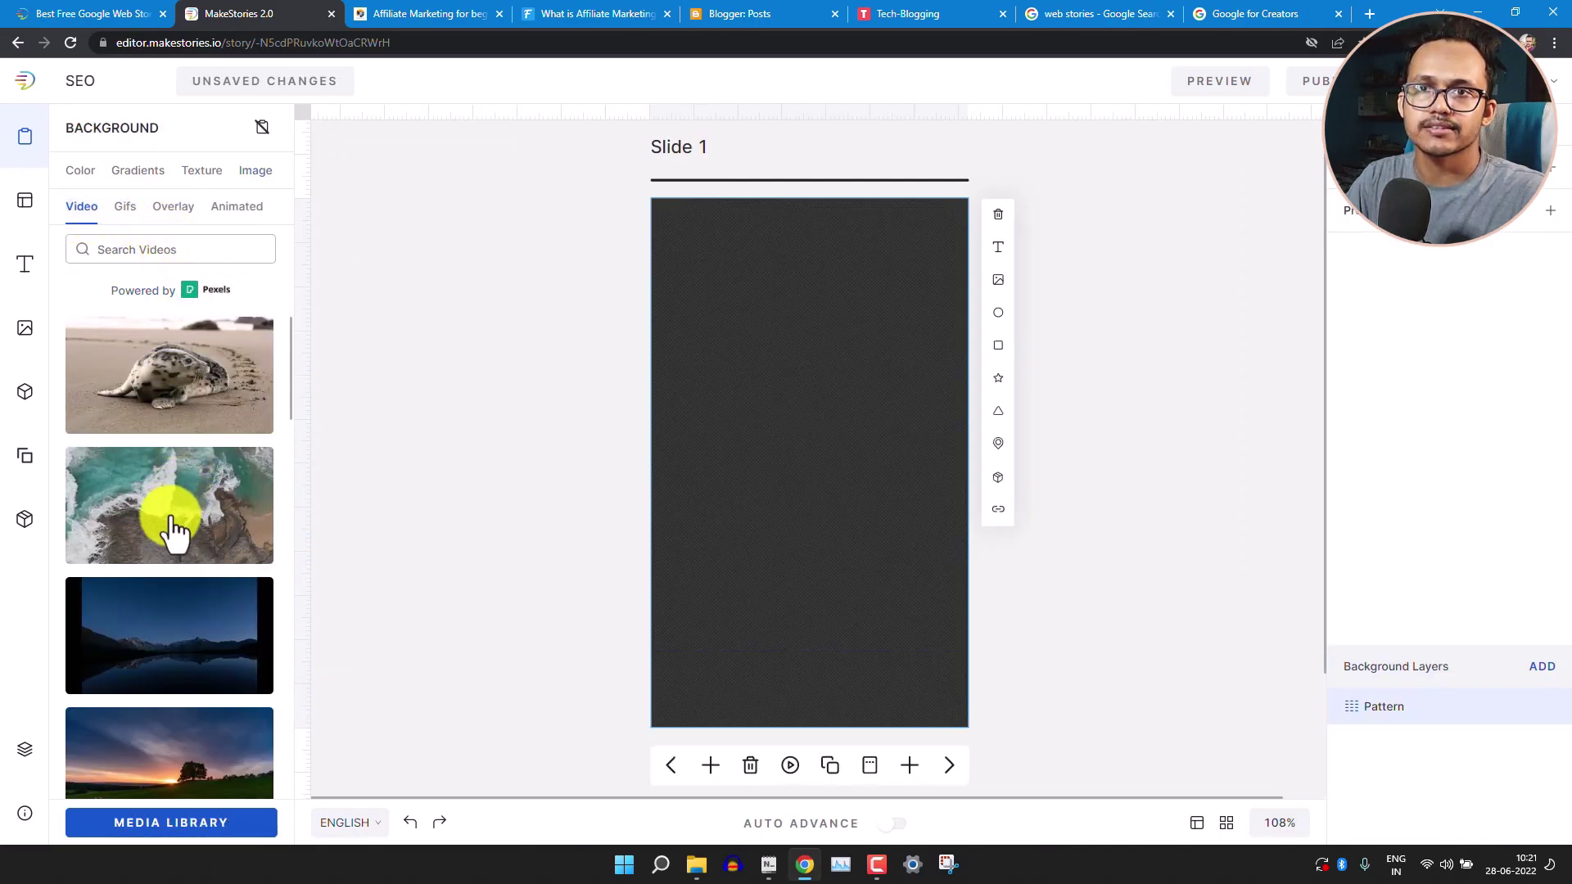
{"action": "left_click", "coordinate": [128, 210]}
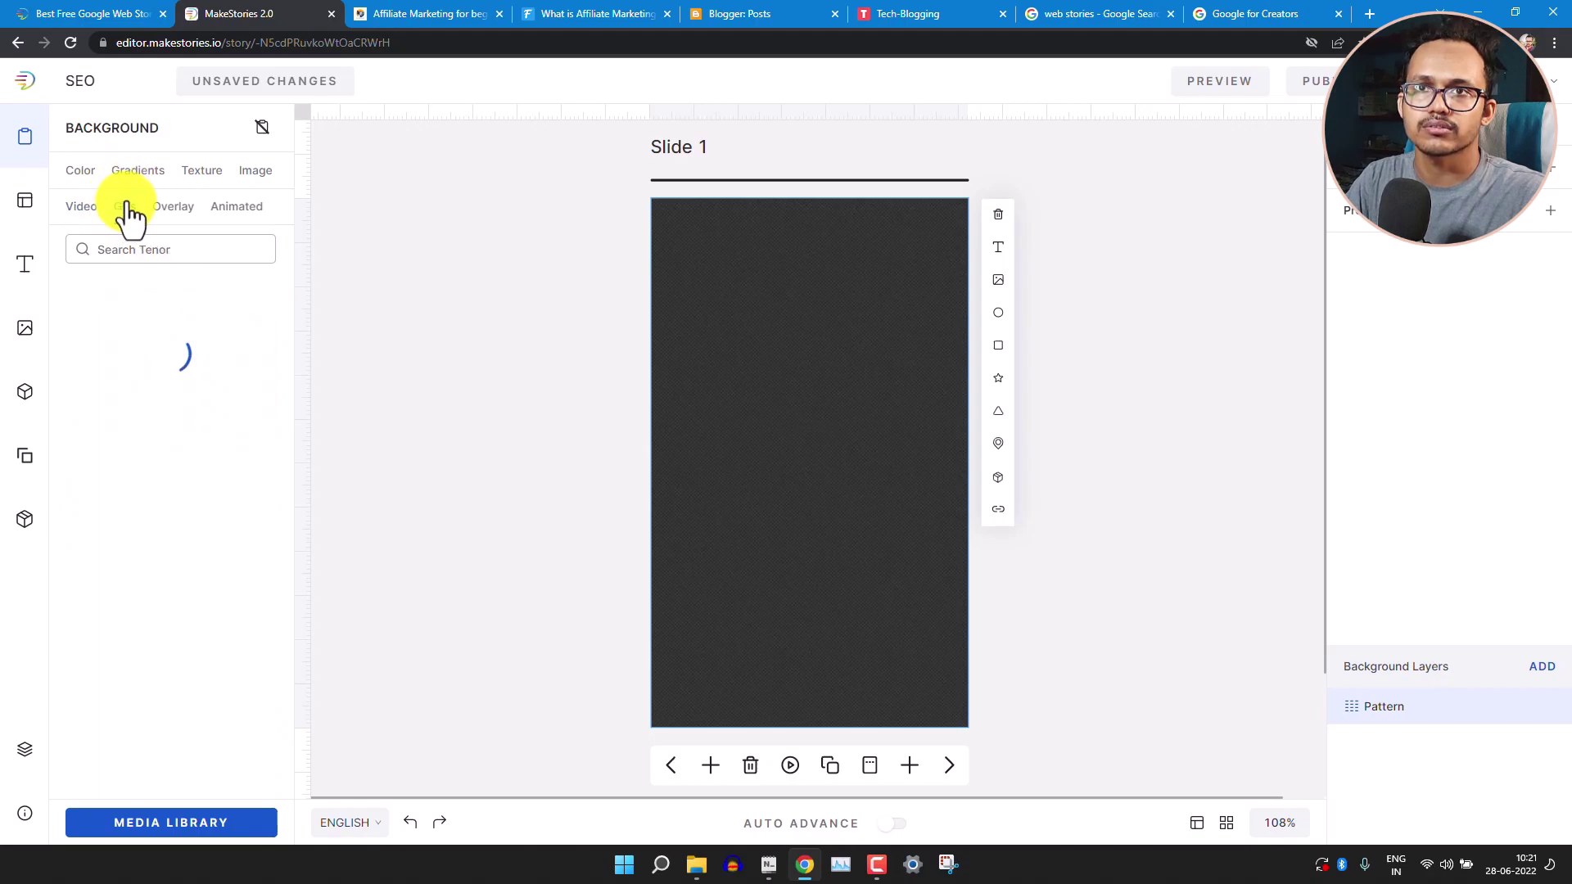
{"action": "left_click", "coordinate": [173, 210]}
{"action": "left_click", "coordinate": [236, 211]}
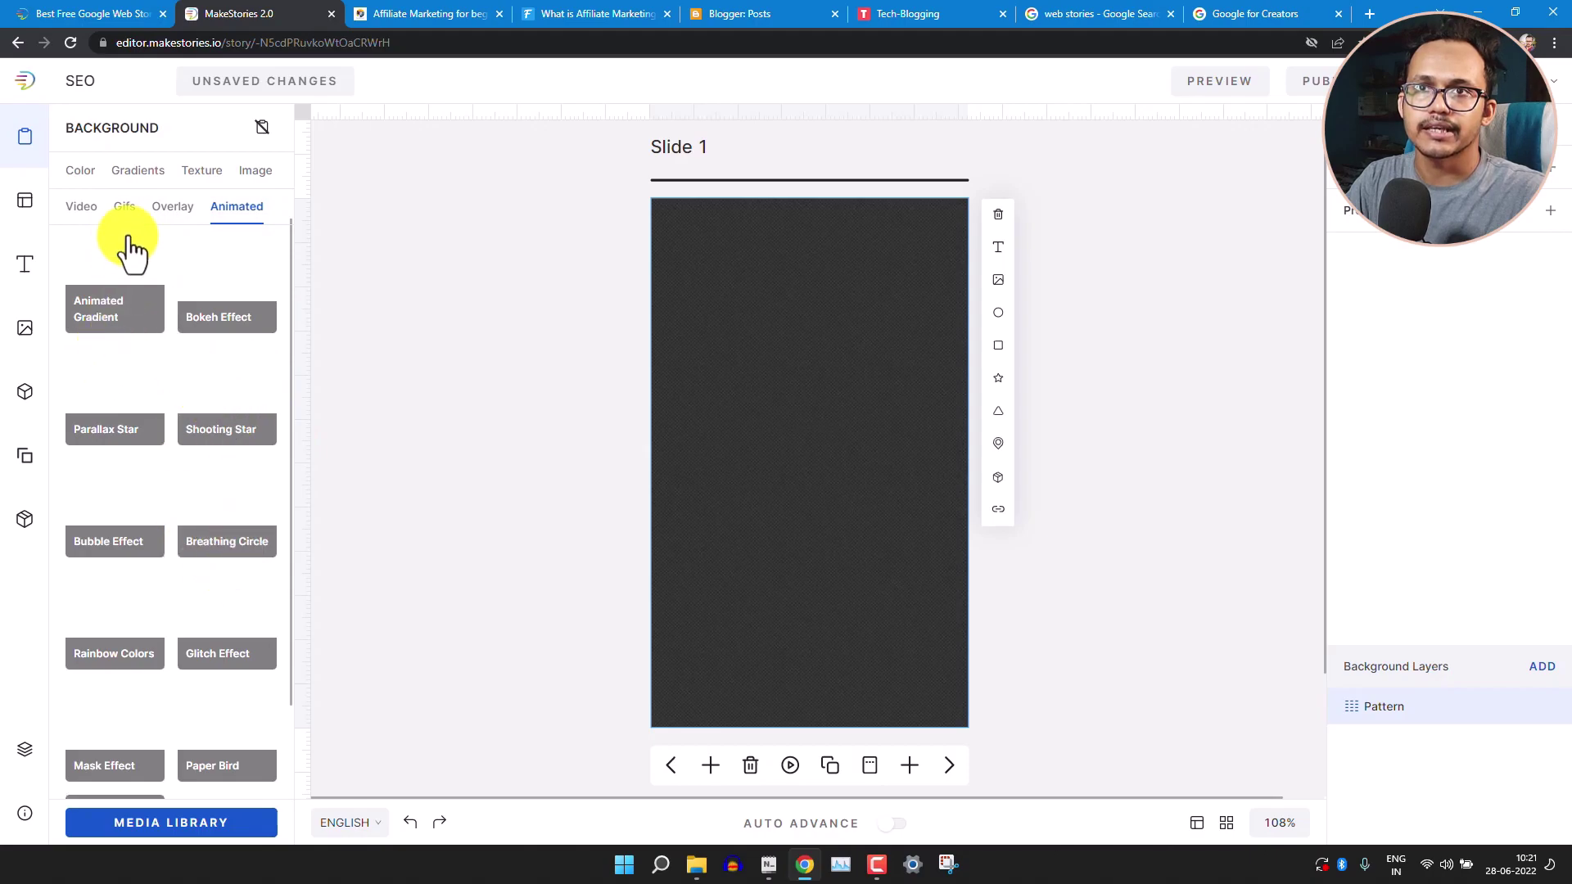
Set Slide 1's background to solid blue #03A9F4.
{"action": "left_click", "coordinate": [82, 172]}
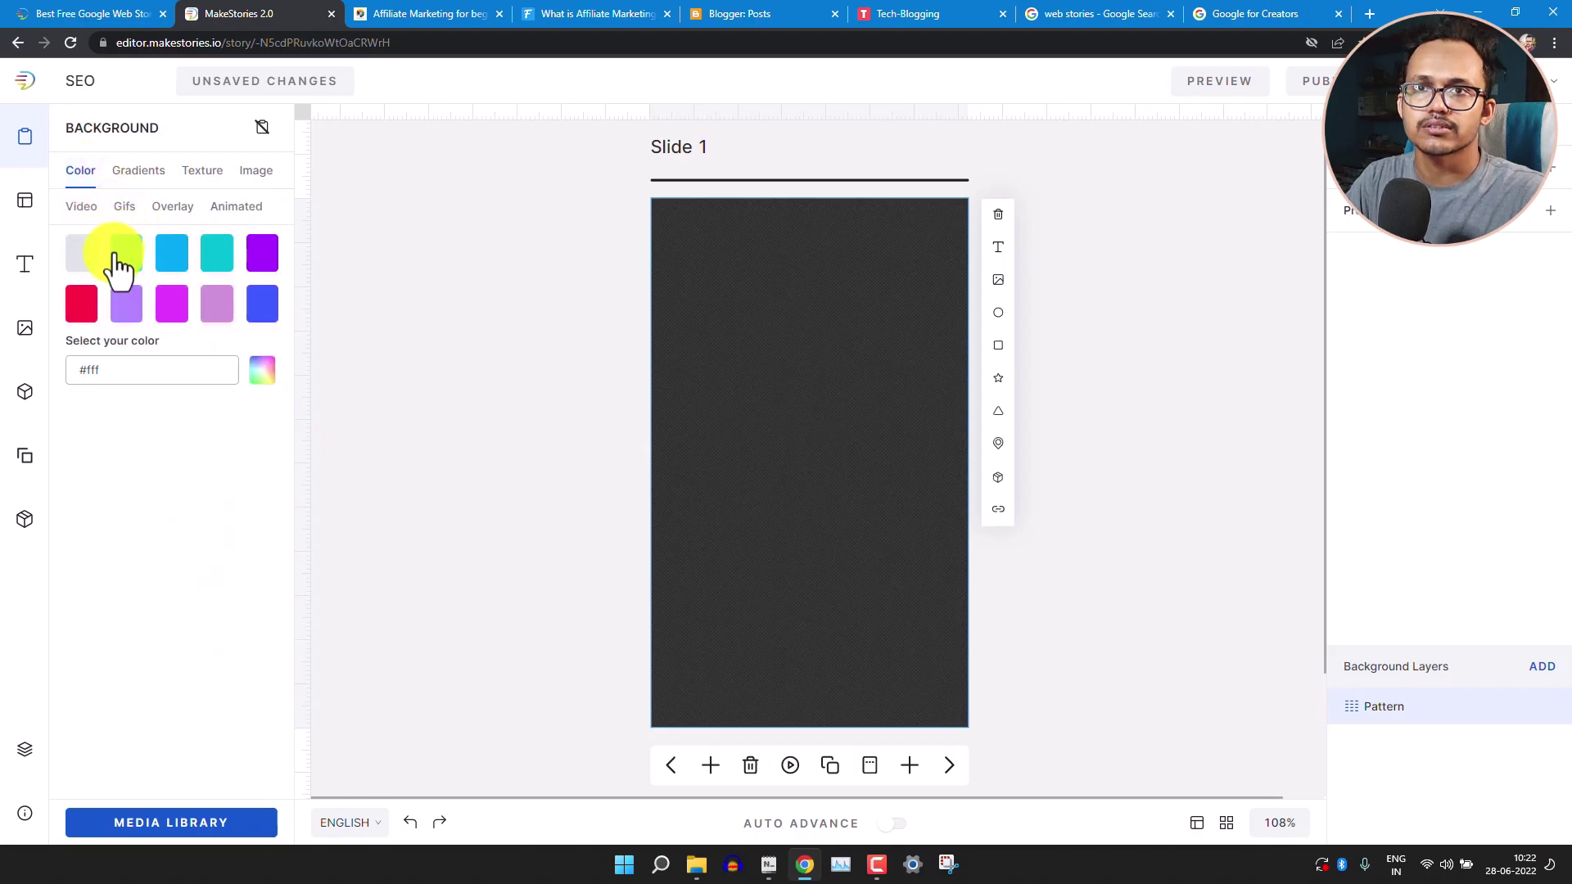
{"action": "left_click", "coordinate": [129, 255]}
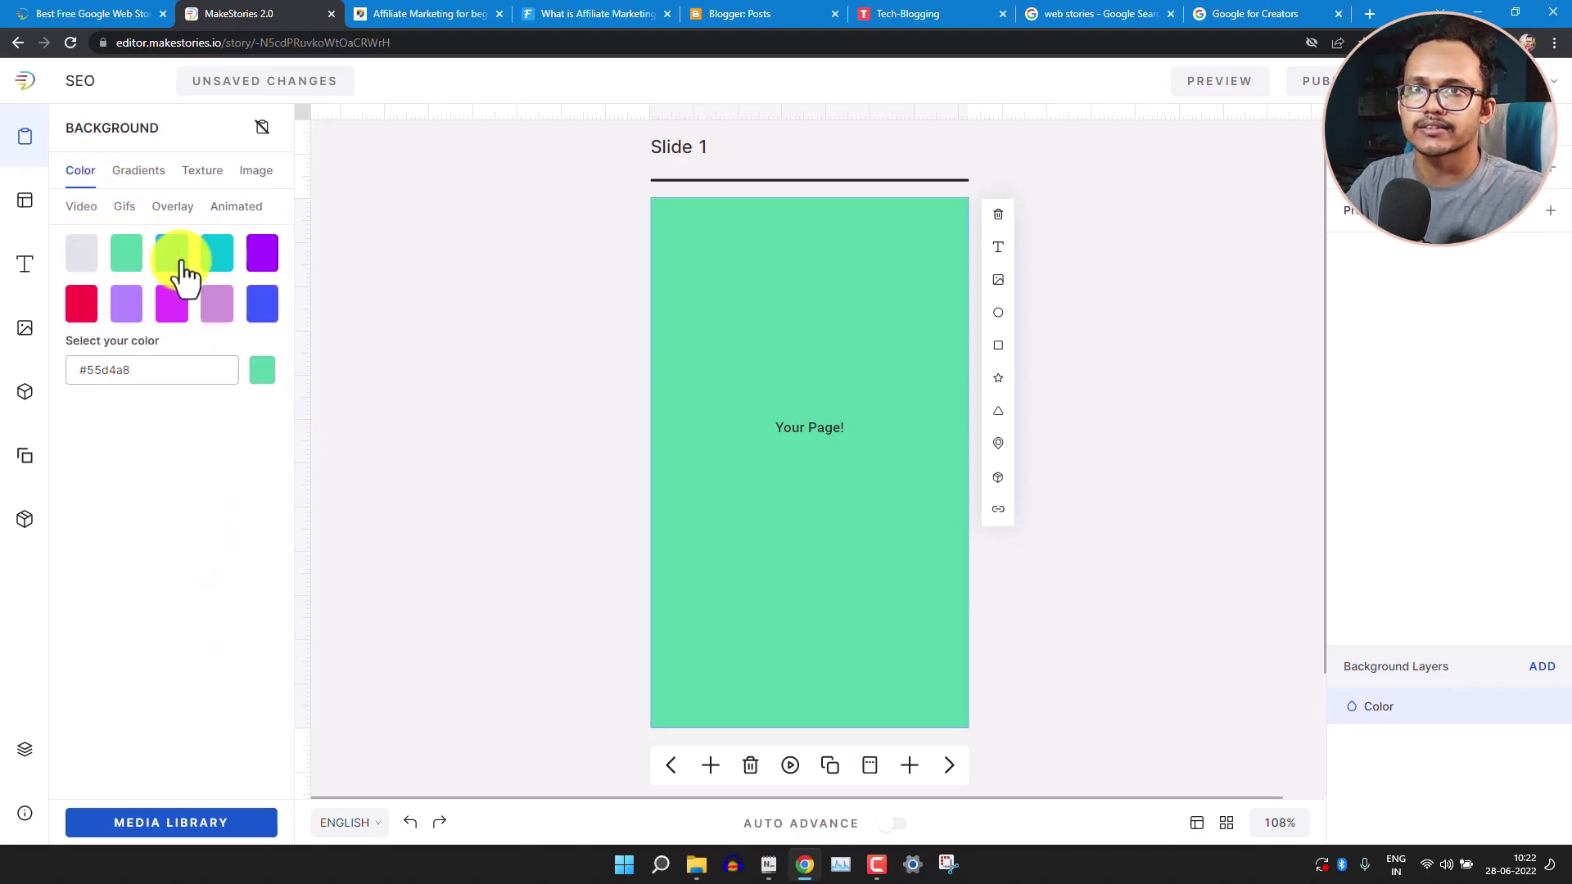
{"action": "left_click", "coordinate": [173, 257]}
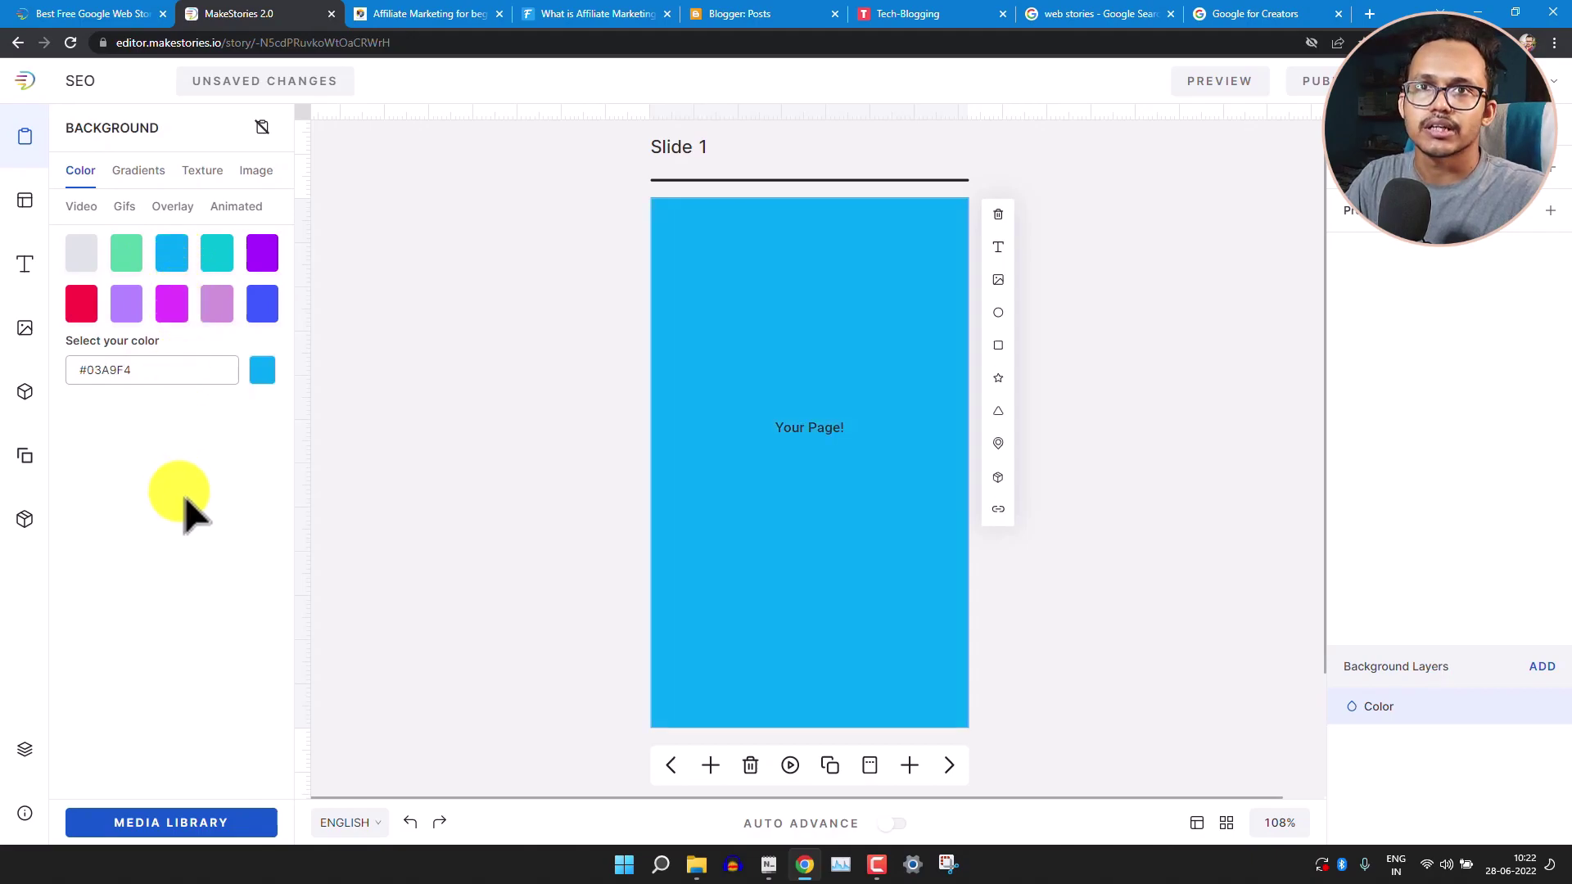
{"action": "left_click", "coordinate": [25, 200]}
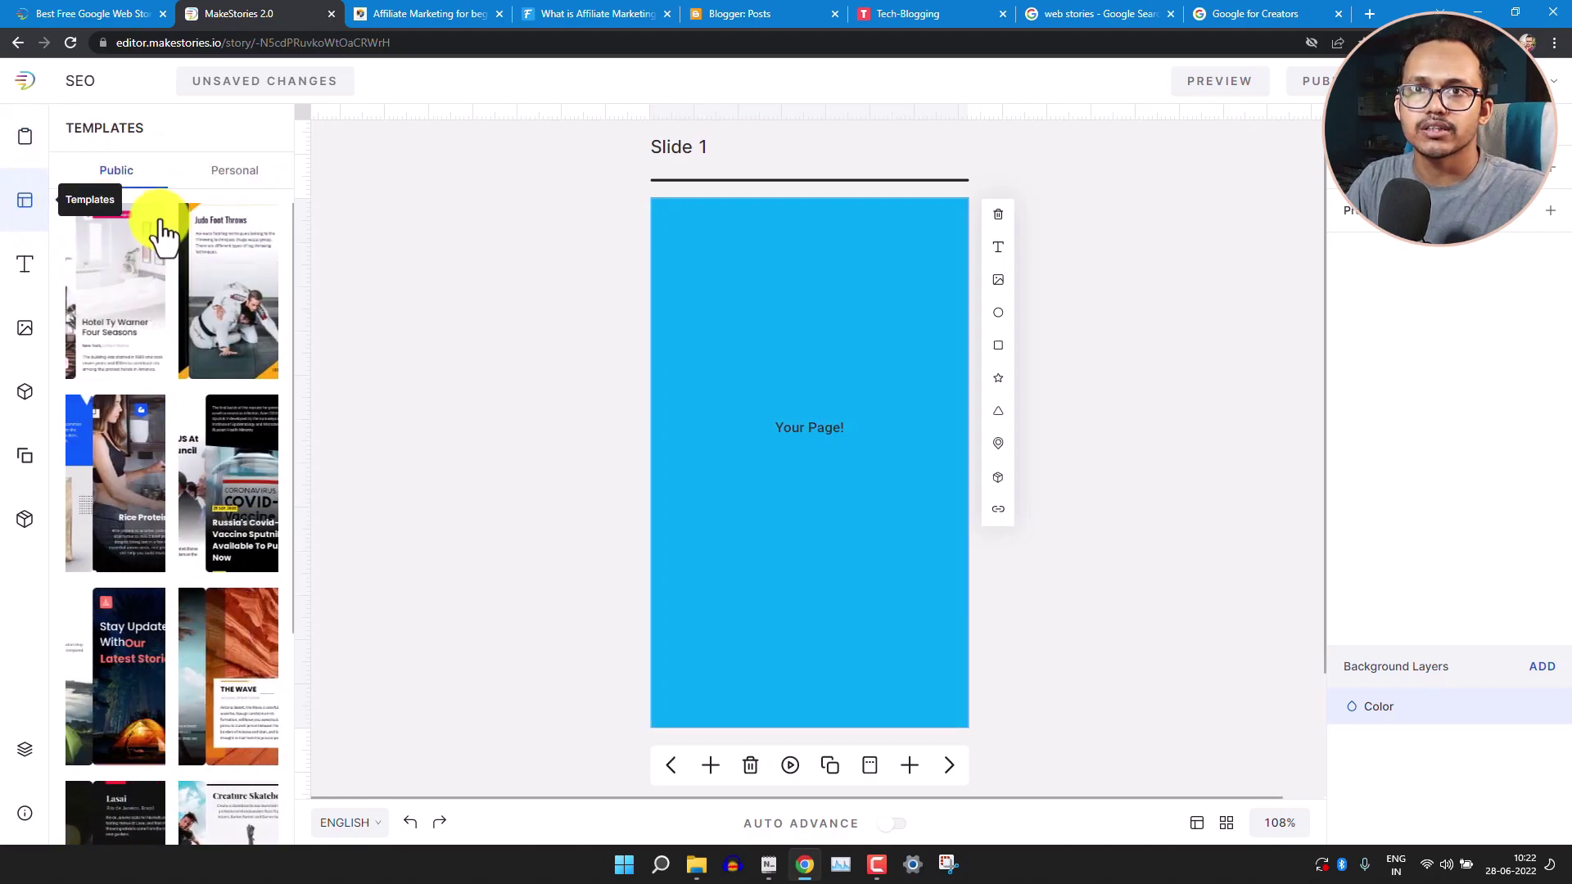
Apply the dark sunglasses quote template from the Ray-Ban set to Slide 1.
{"action": "scroll", "coordinate": [232, 582], "scroll_direction": "down", "scroll_amount": 6}
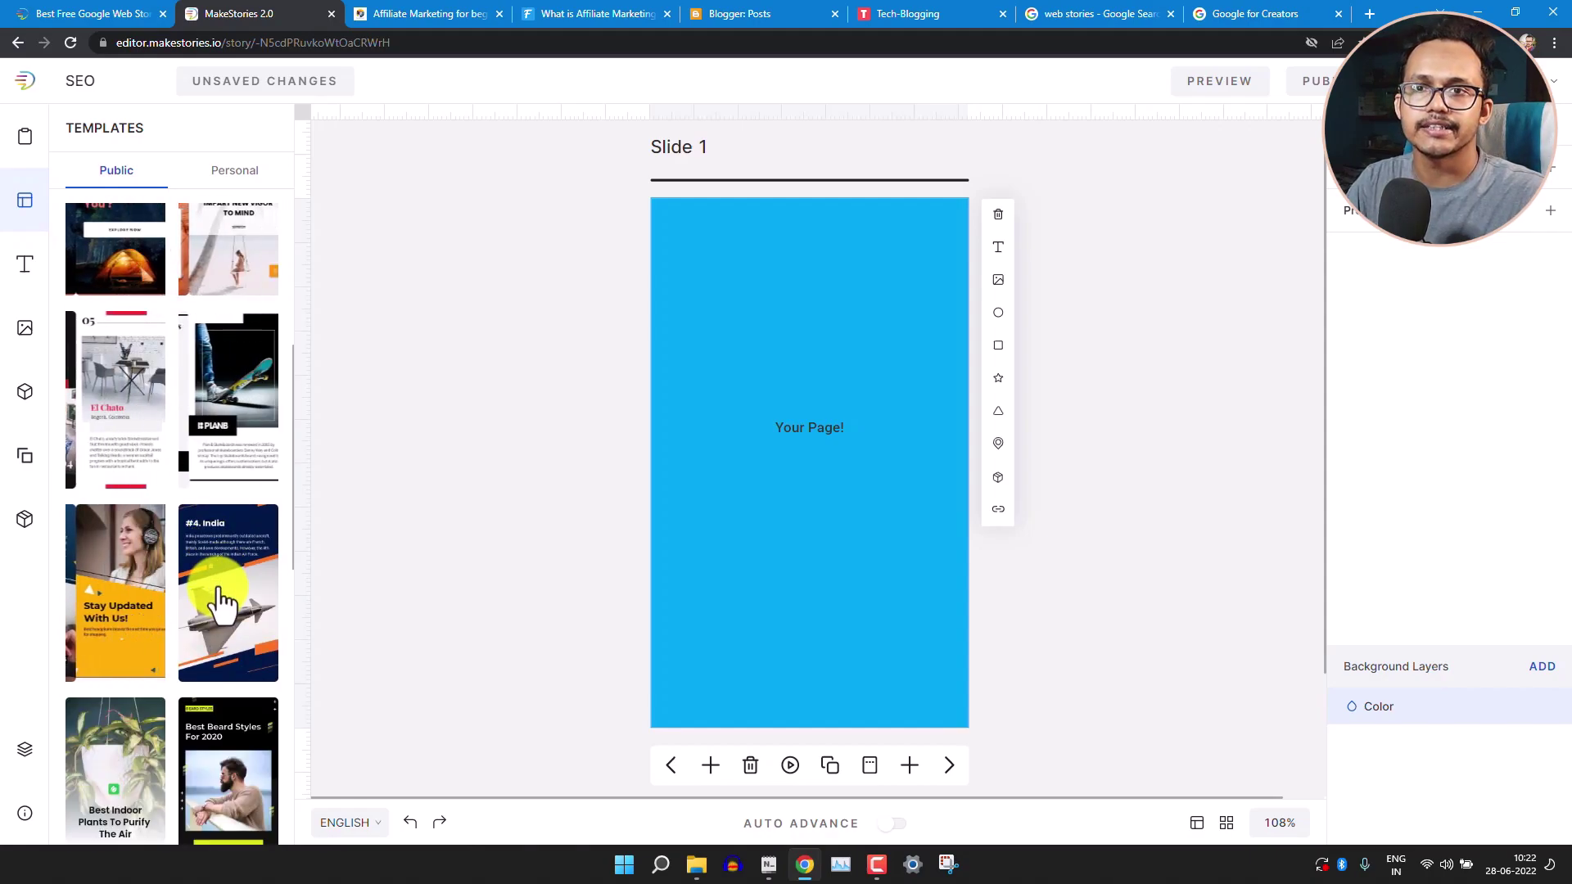
{"action": "scroll", "coordinate": [218, 602], "scroll_direction": "down", "scroll_amount": 10}
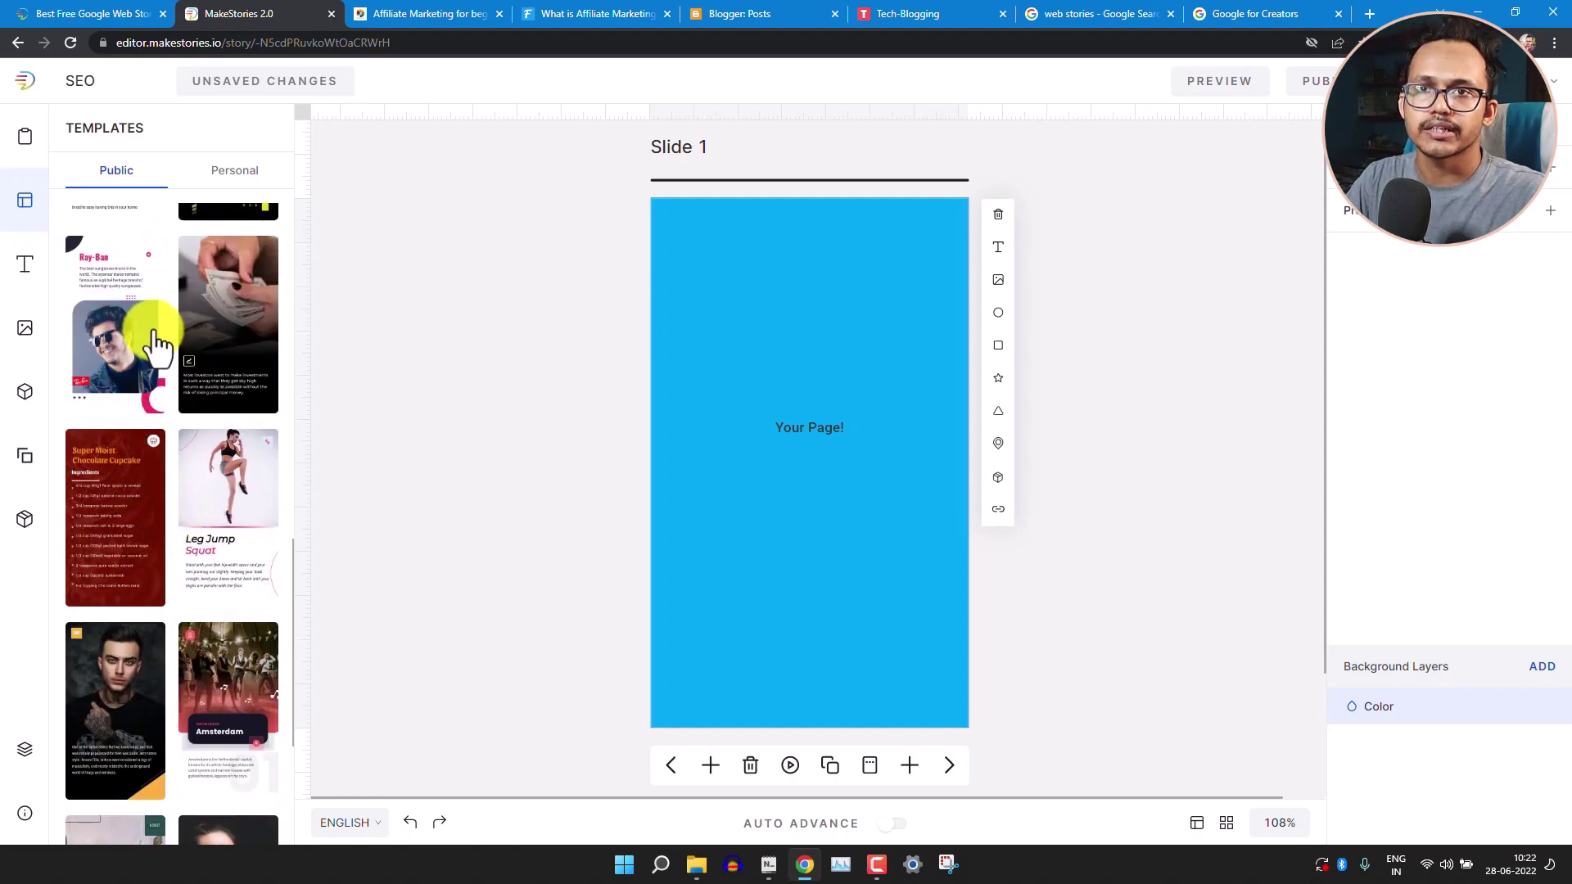
{"action": "left_click", "coordinate": [119, 323]}
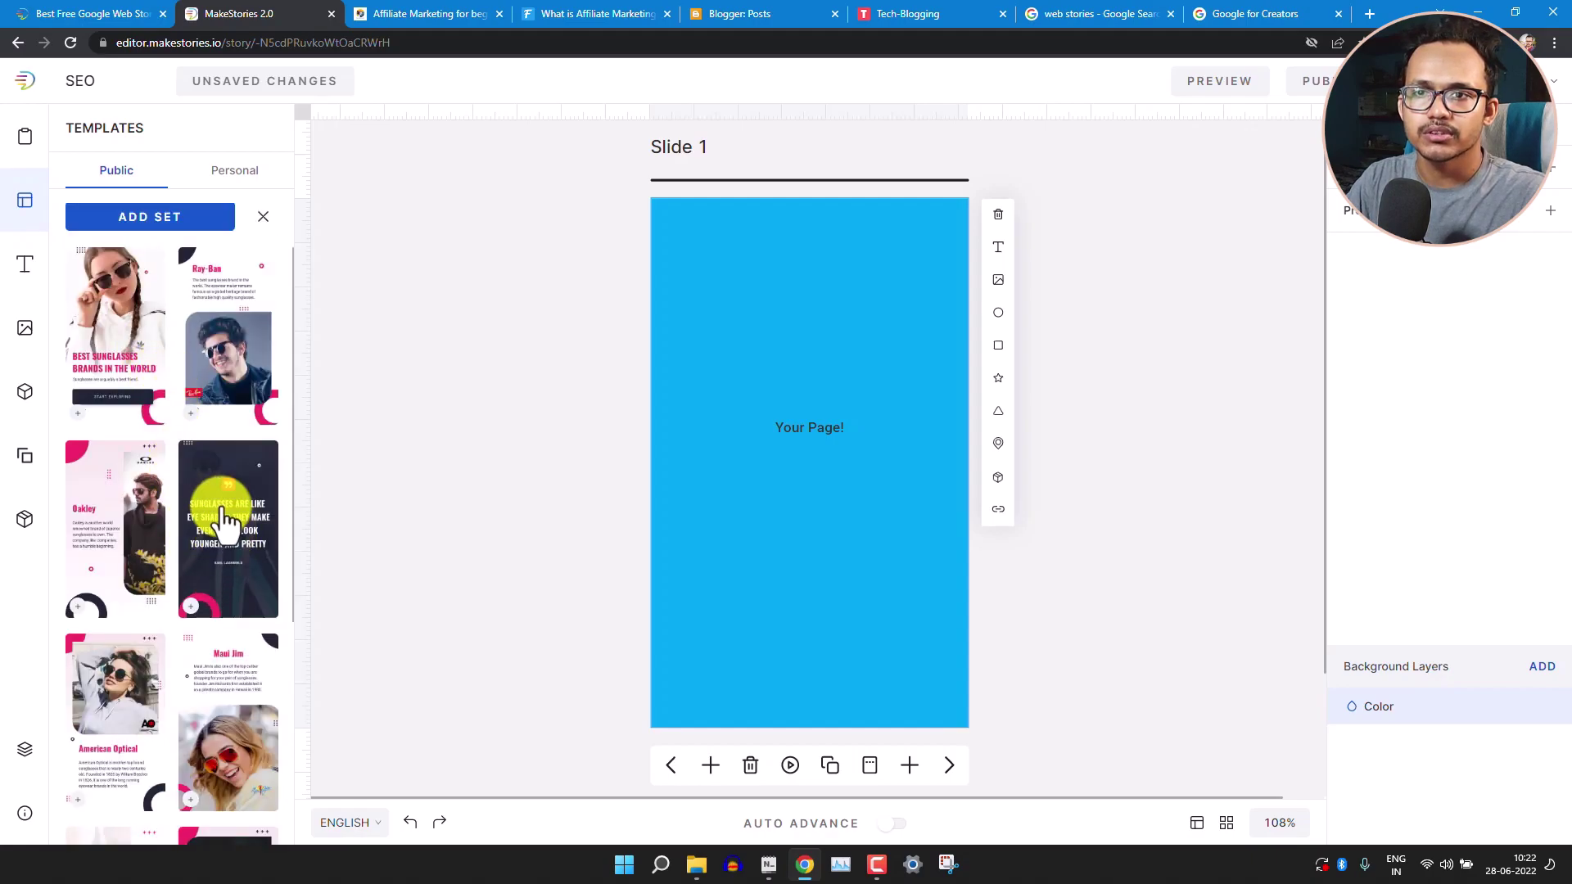
{"action": "left_click", "coordinate": [225, 524]}
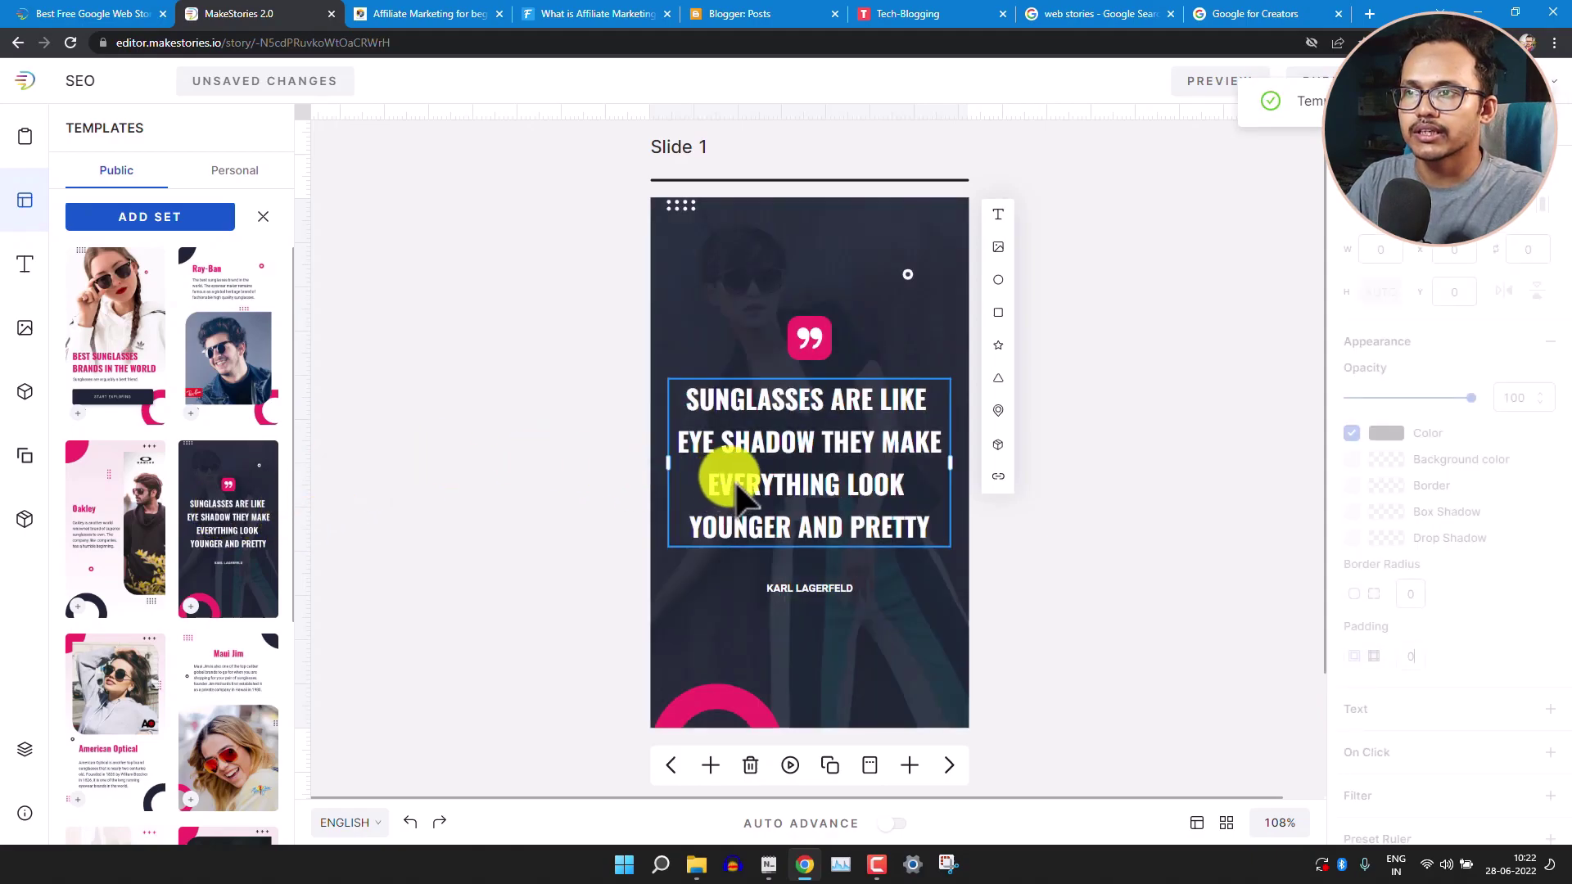
Select the quote text, the pink quote icon and the background image in turn.
{"action": "triple_click", "coordinate": [850, 460]}
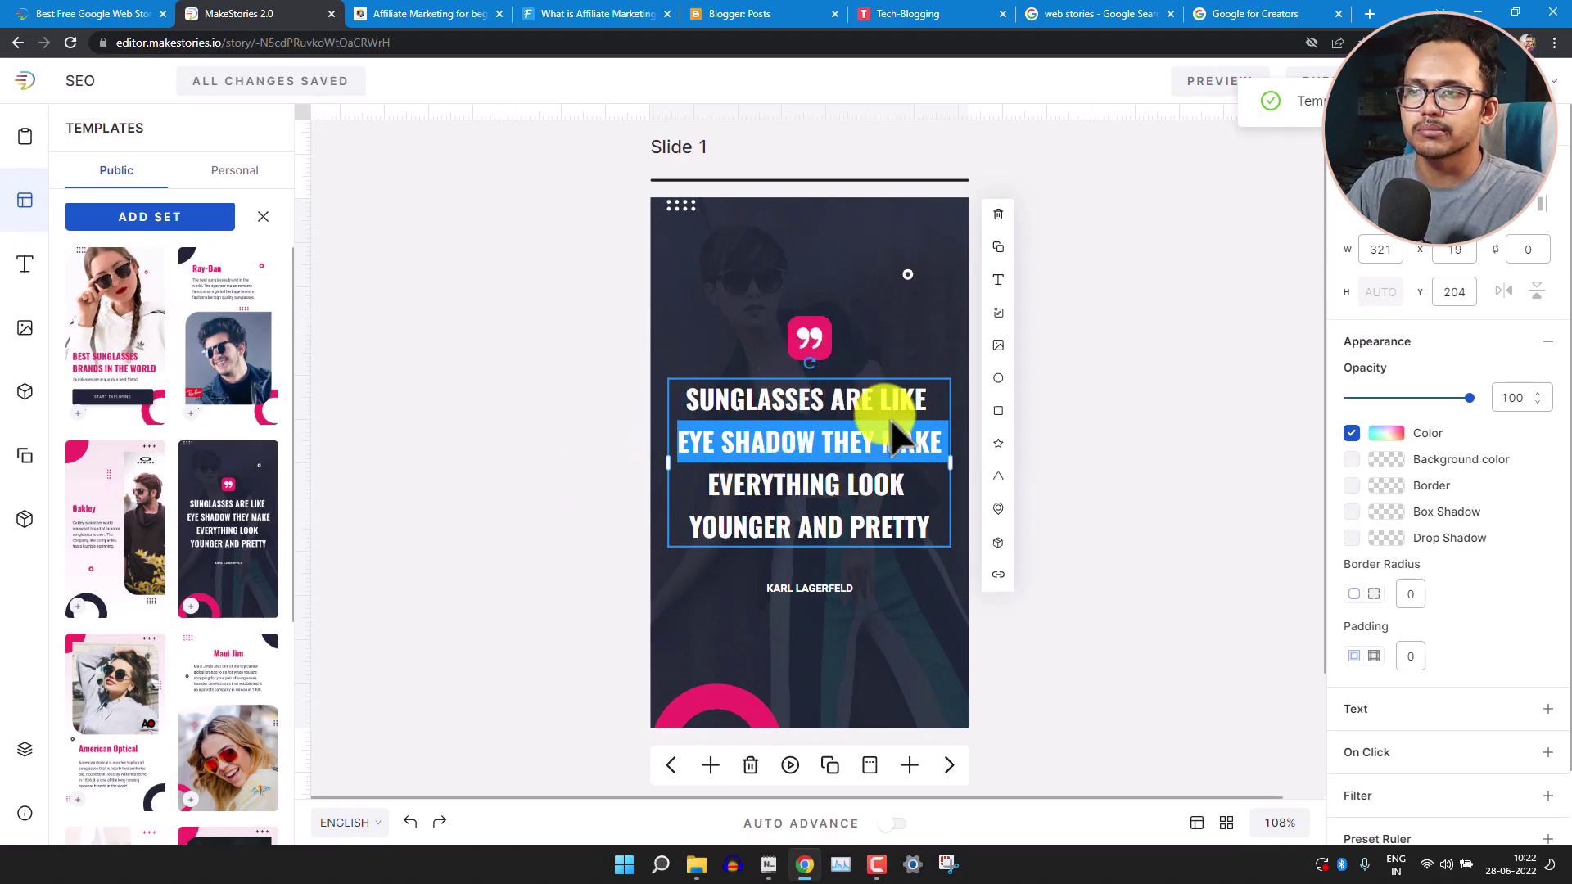
{"action": "left_click", "coordinate": [815, 339]}
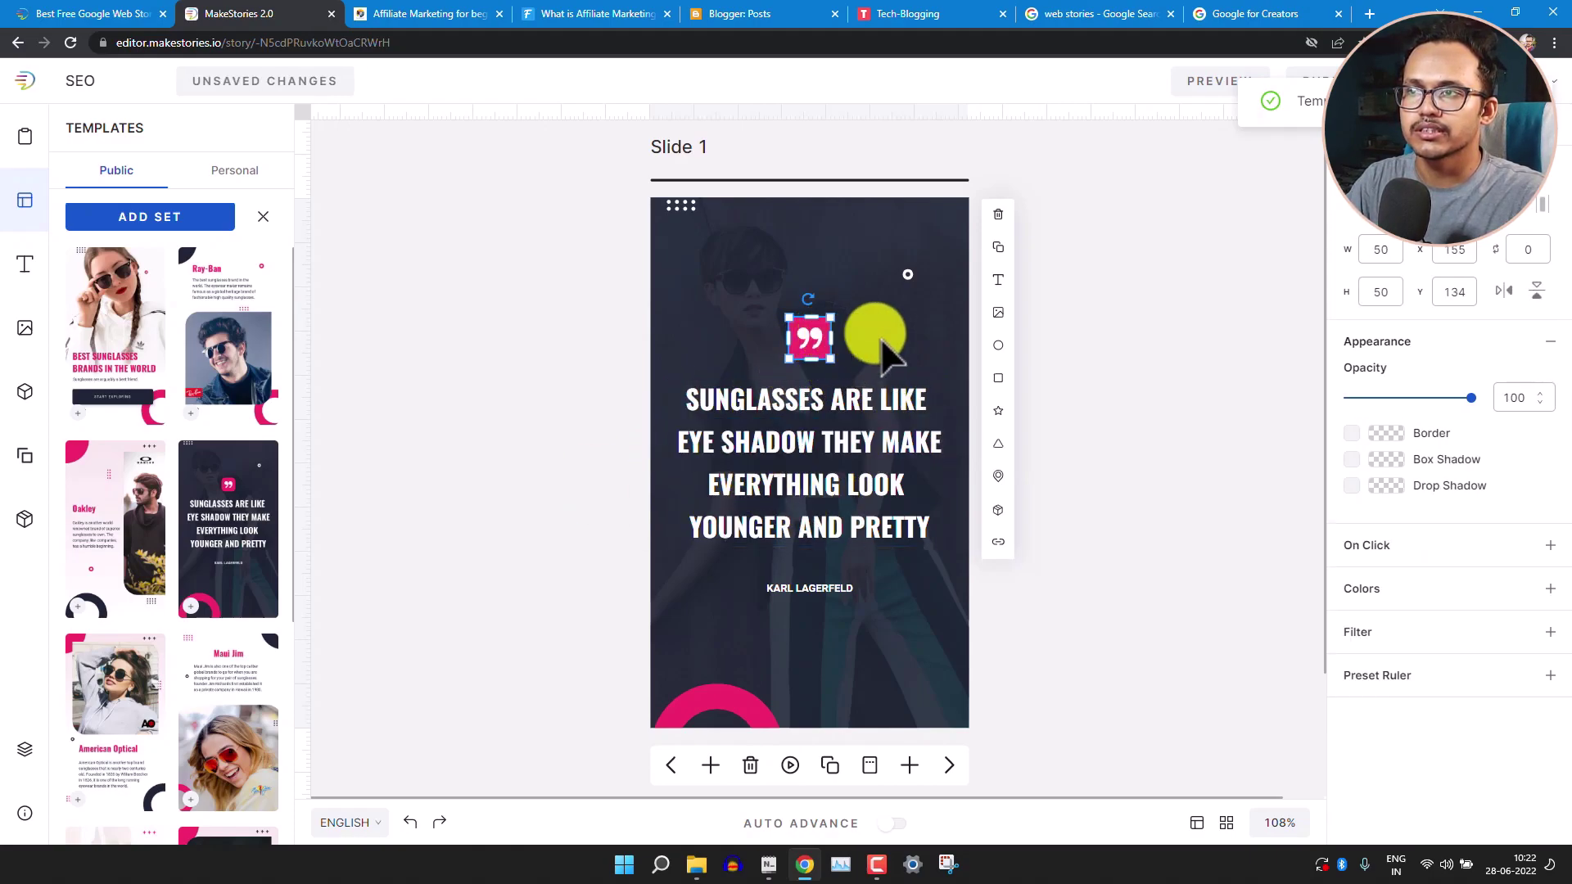
{"action": "left_click", "coordinate": [891, 349]}
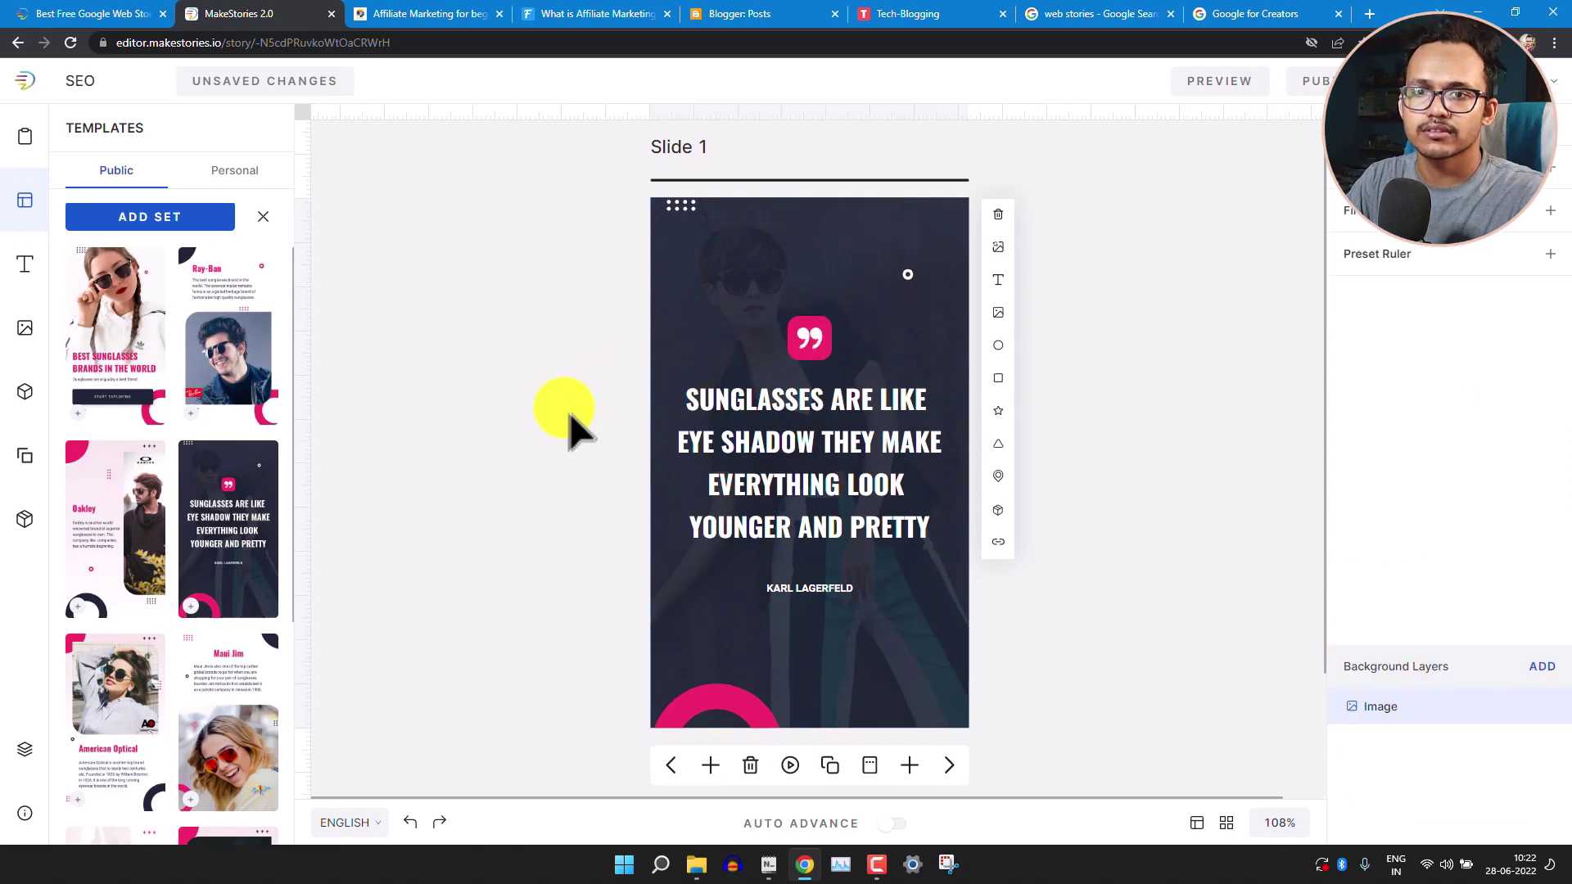
{"action": "scroll", "coordinate": [221, 664], "scroll_direction": "down", "scroll_amount": 3}
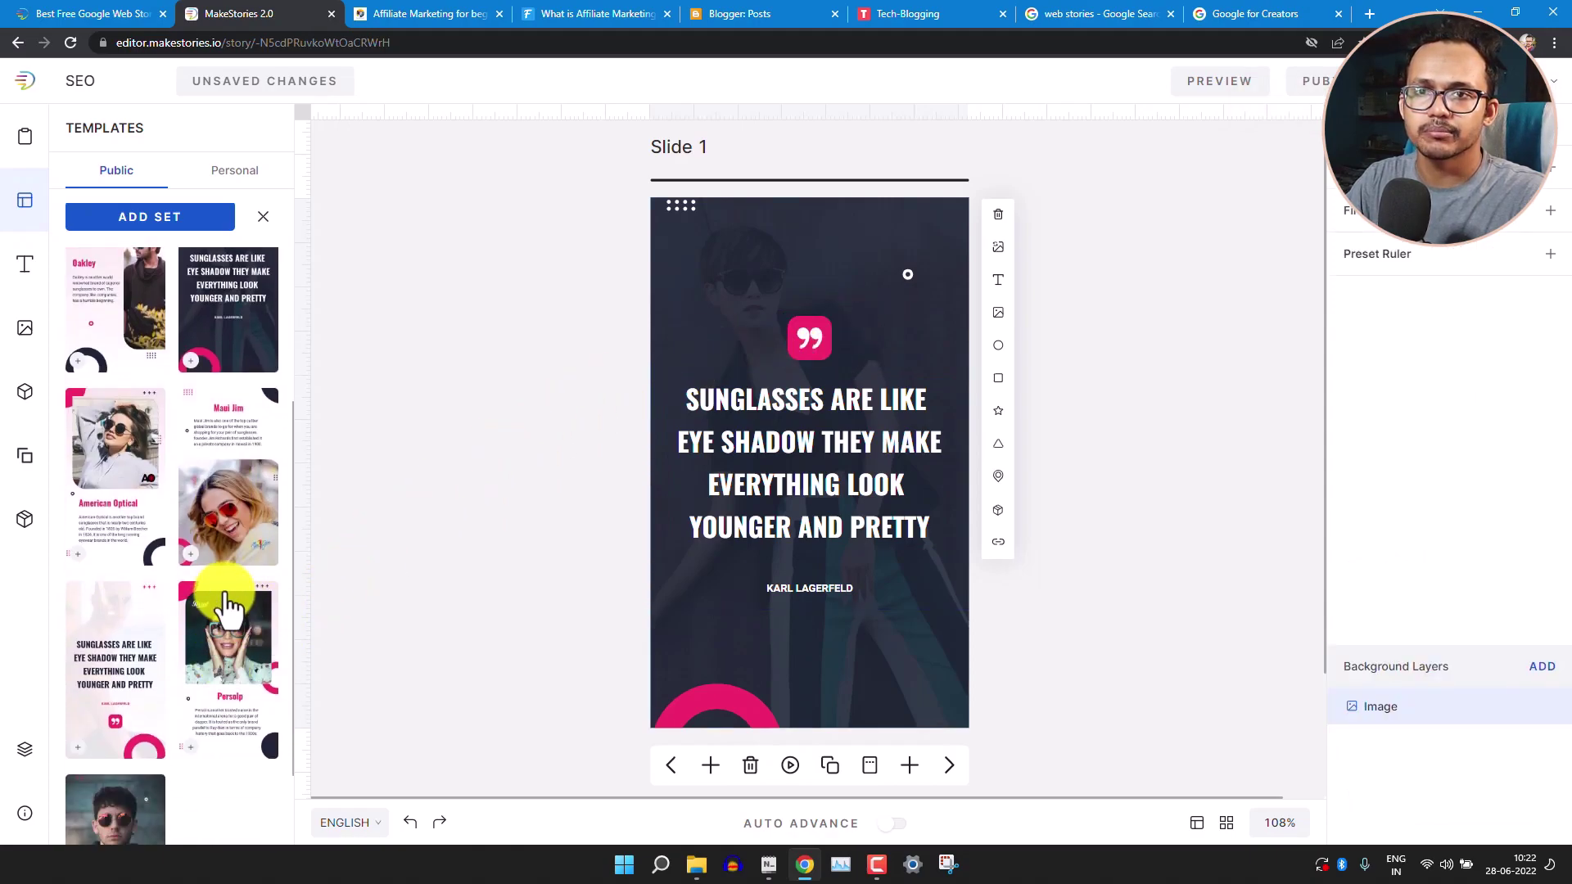
Apply the American Optical template and delete its sunglasses photo.
{"action": "left_click", "coordinate": [107, 491]}
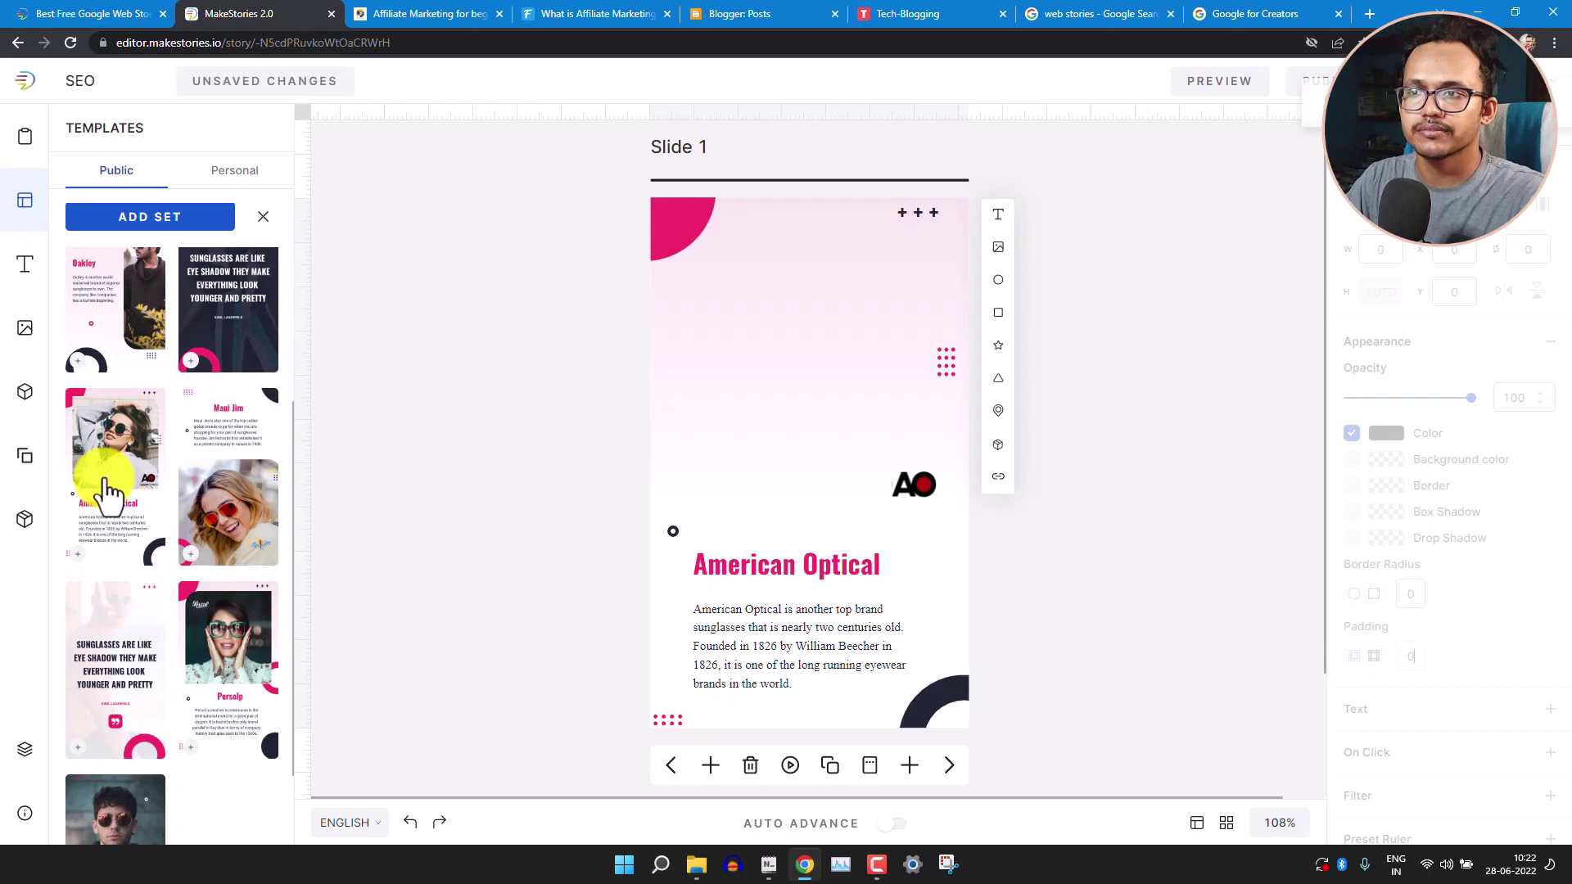
{"action": "left_click", "coordinate": [858, 360]}
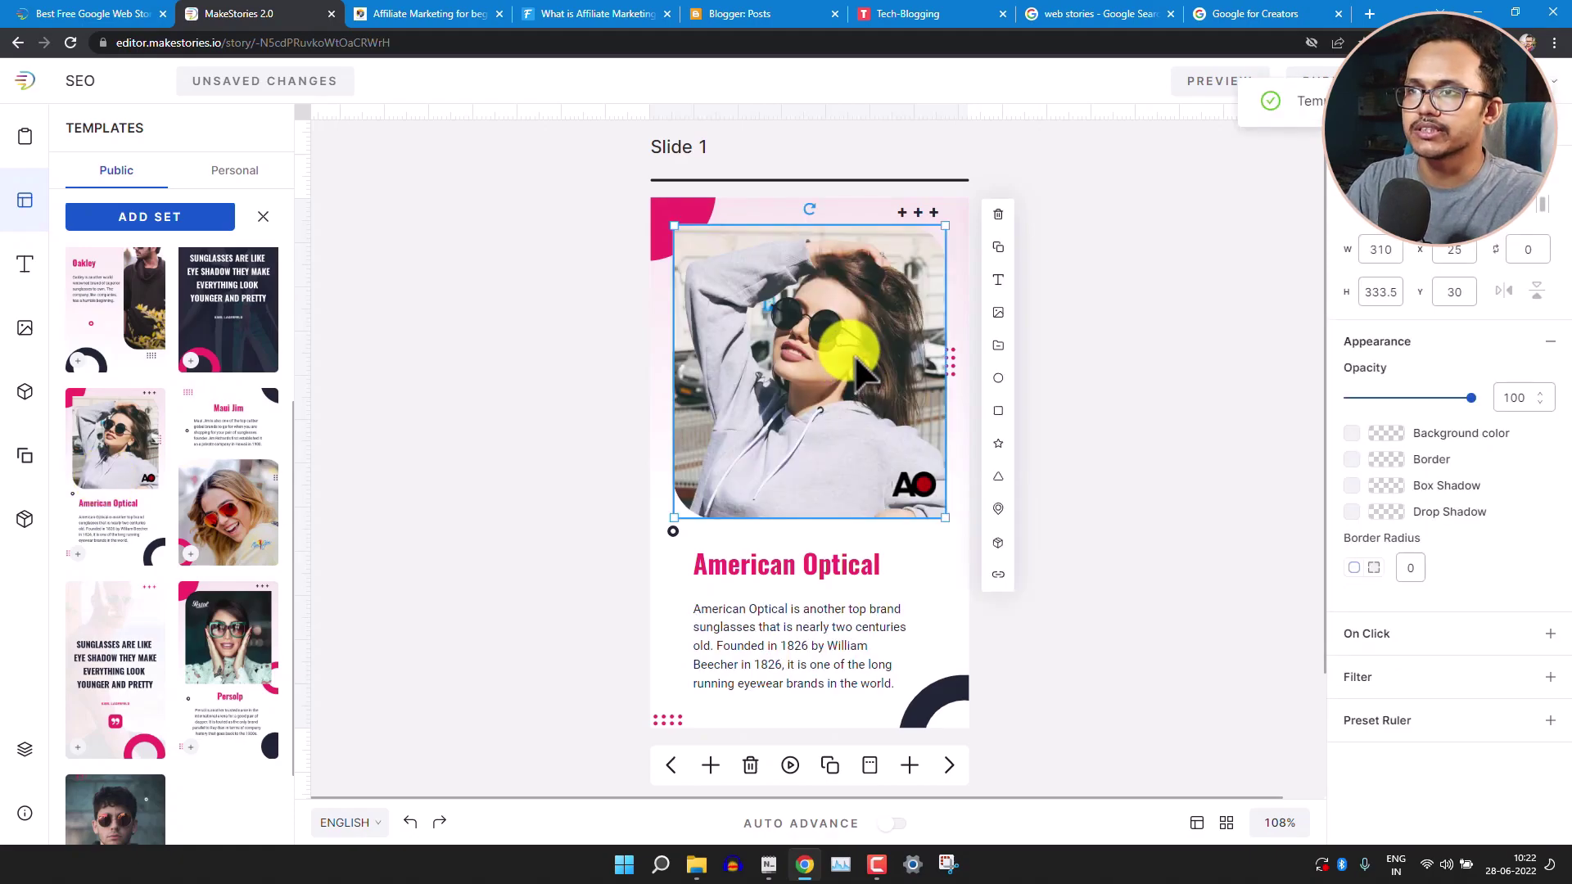
{"action": "key", "text": "Delete"}
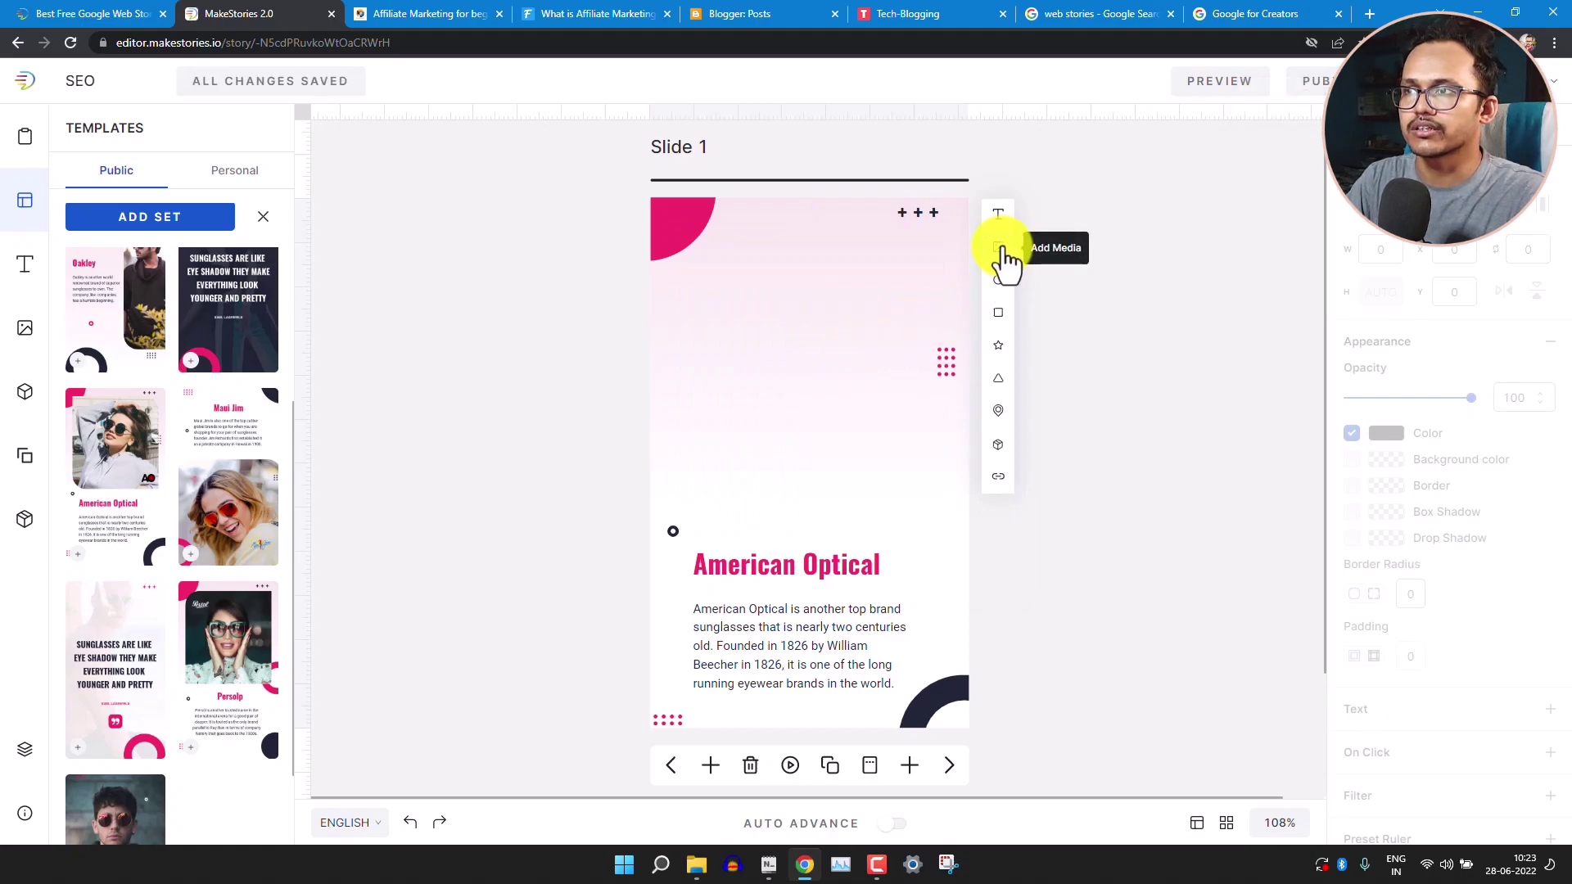
Upload learn-seo-new-t from Downloads and add it to Slide 1.
{"action": "left_click", "coordinate": [998, 248]}
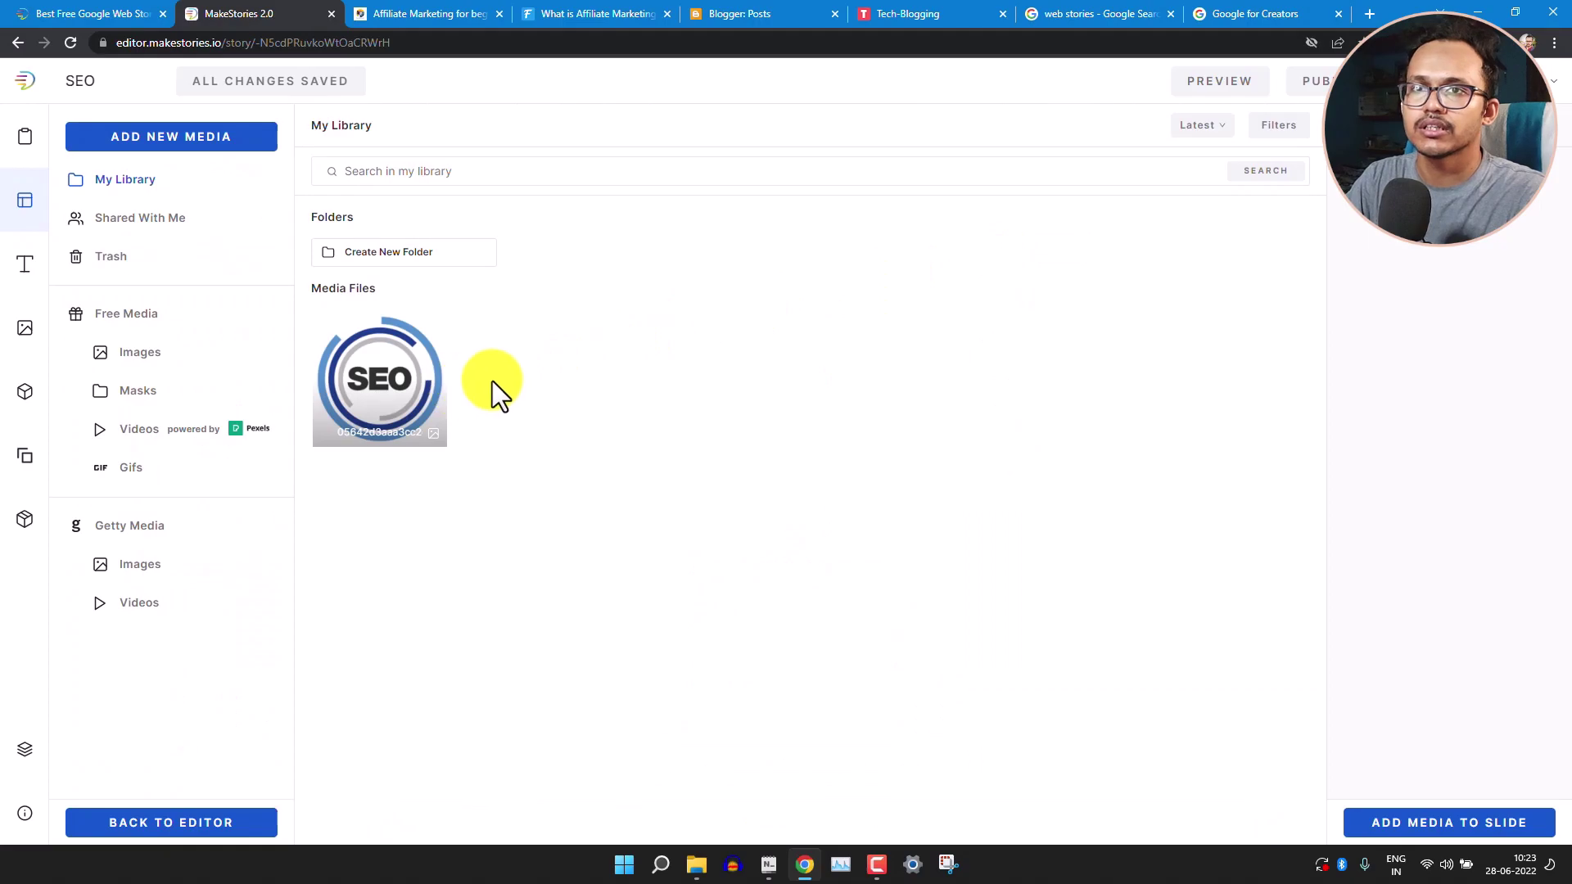
{"action": "left_click", "coordinate": [150, 148]}
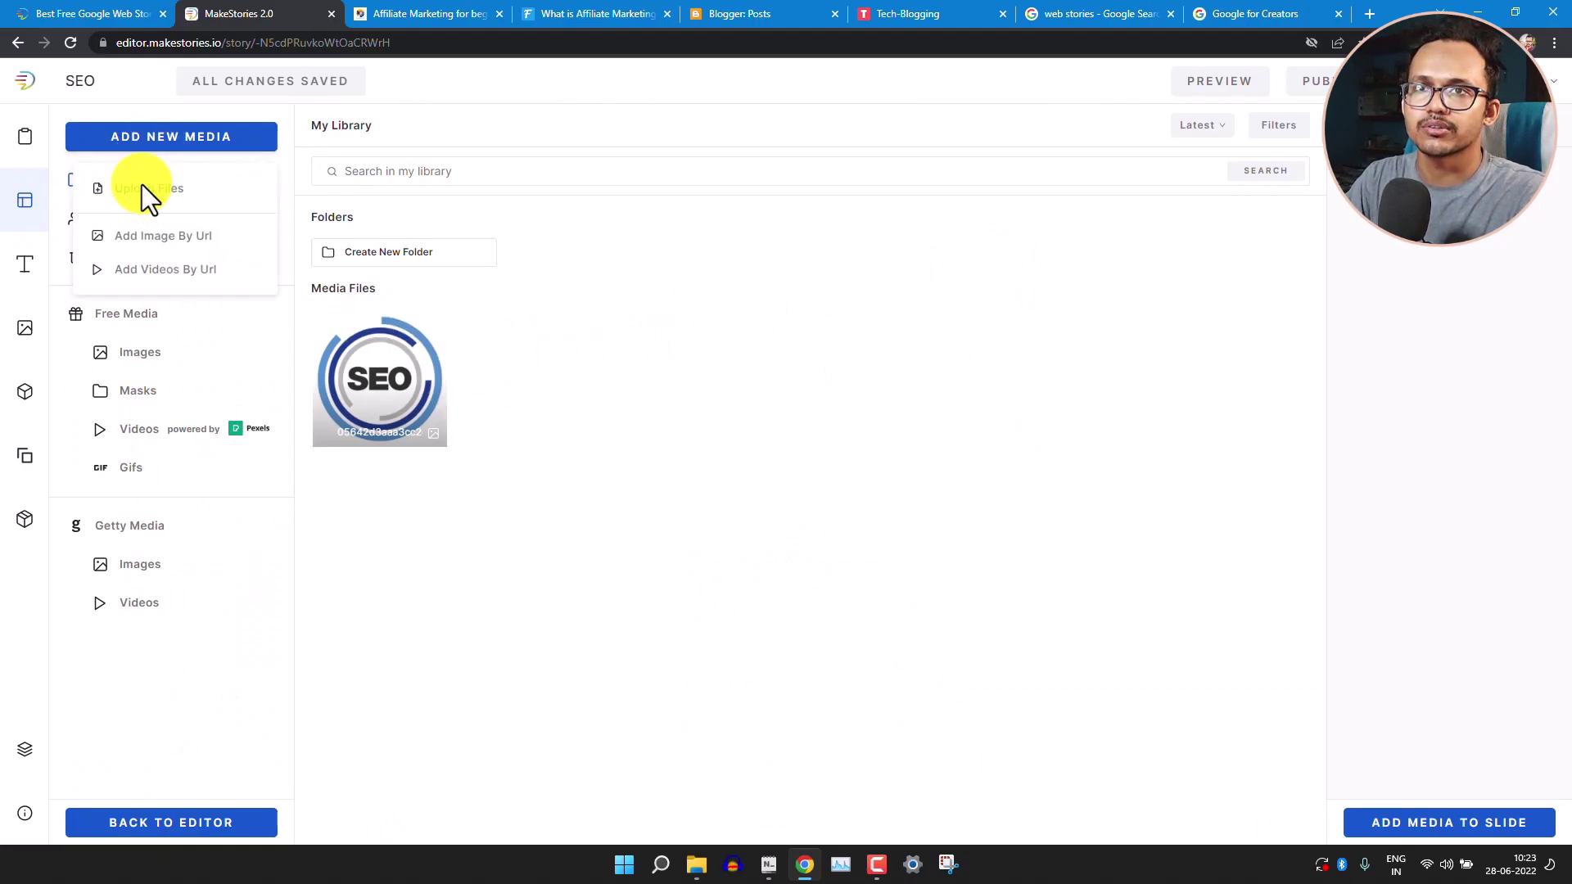
{"action": "left_click", "coordinate": [167, 195]}
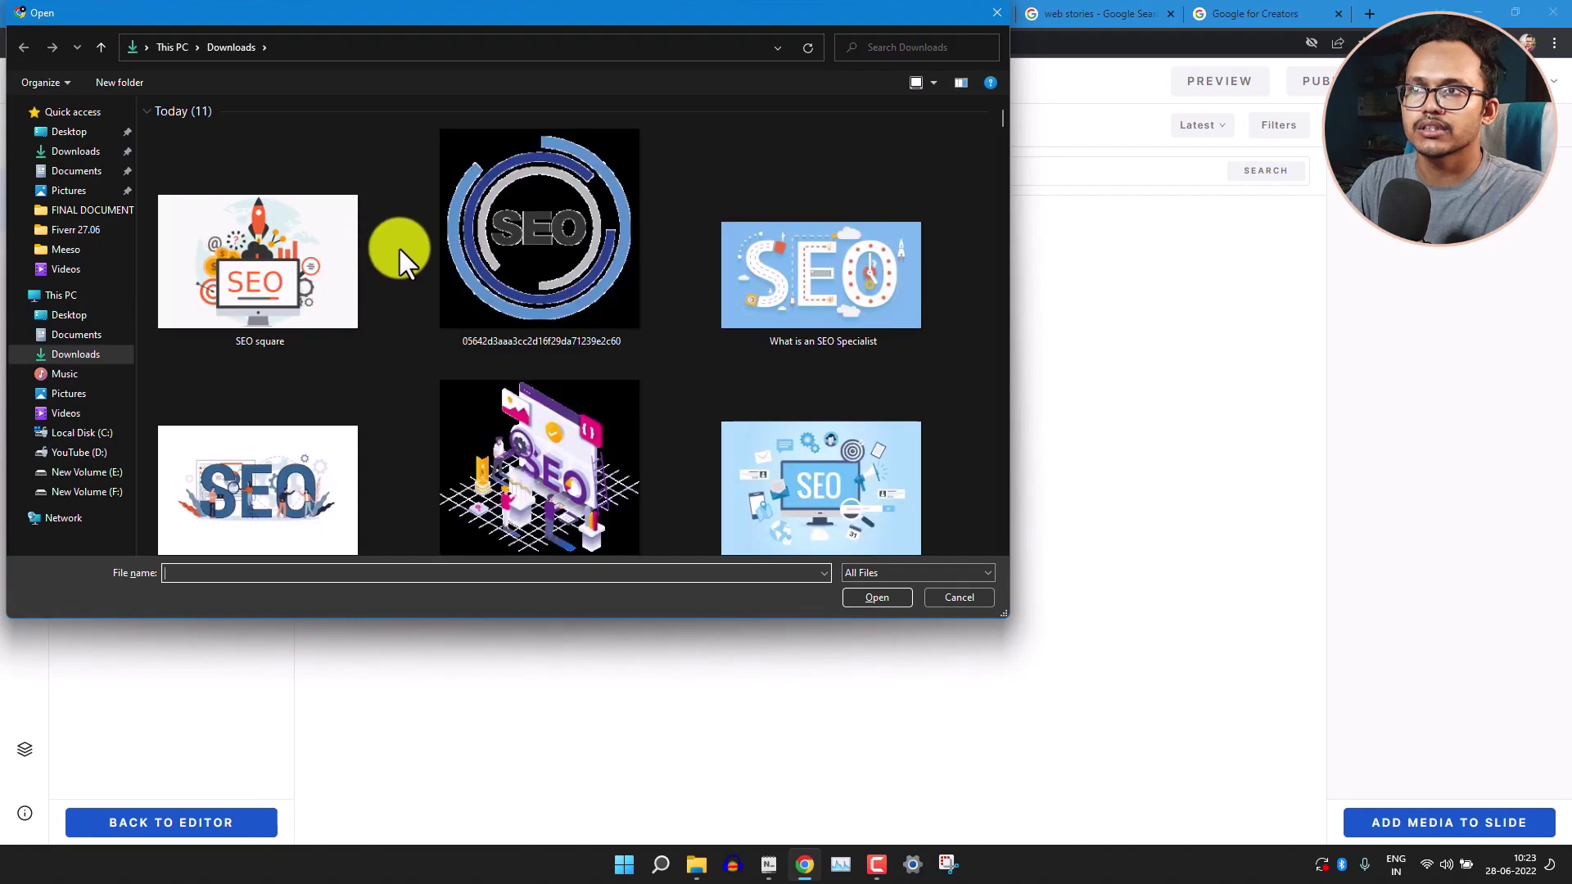
{"action": "scroll", "coordinate": [644, 427], "scroll_direction": "down", "scroll_amount": 3}
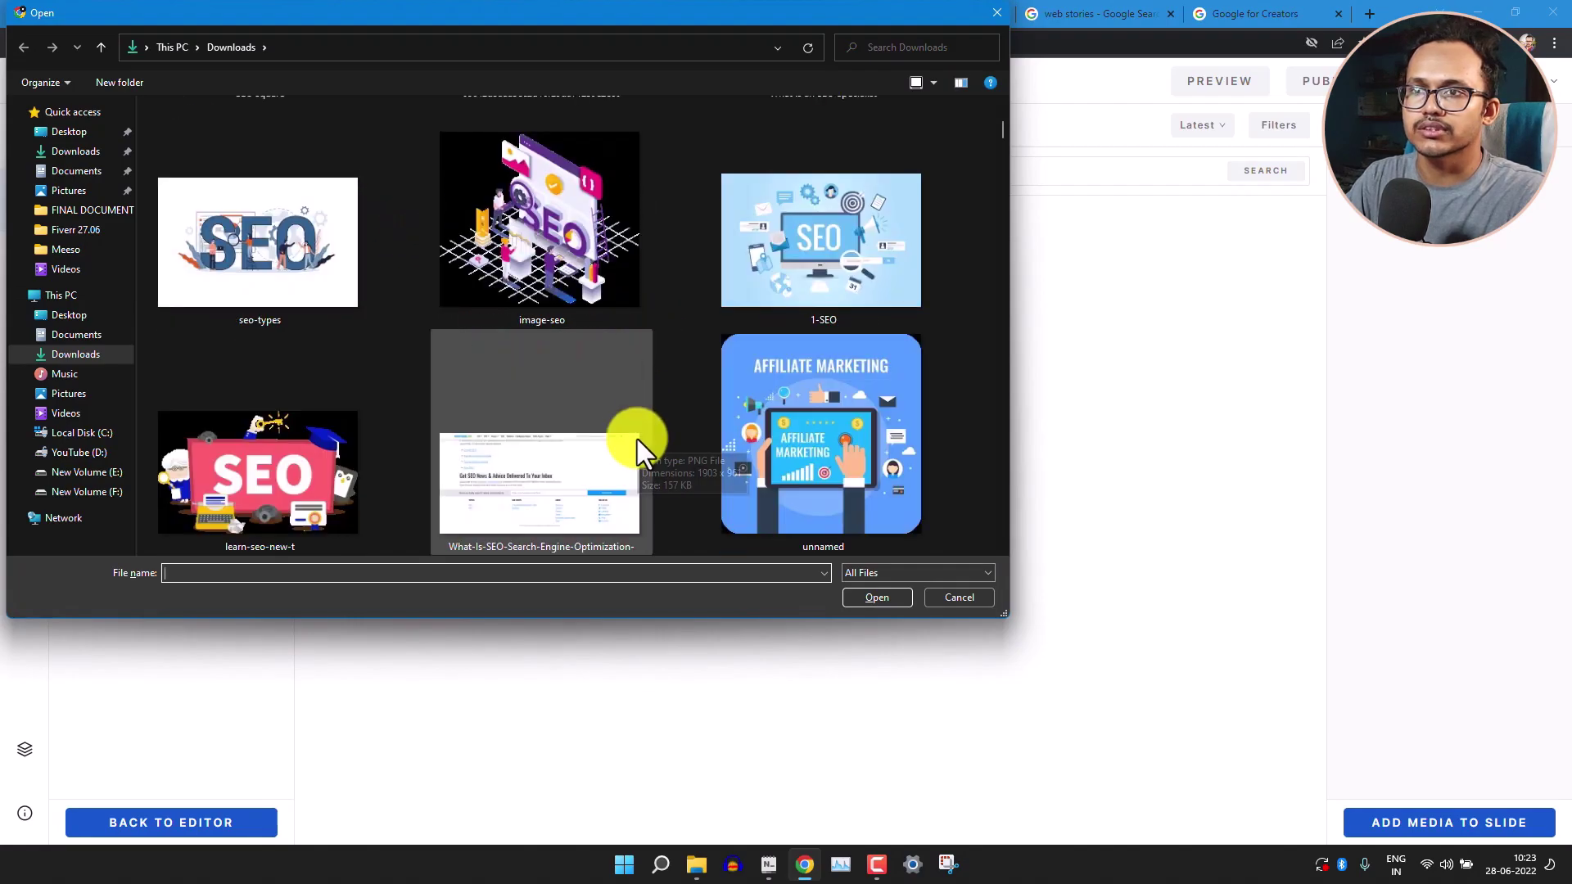
{"action": "left_click", "coordinate": [527, 234]}
{"action": "left_click", "coordinate": [348, 514]}
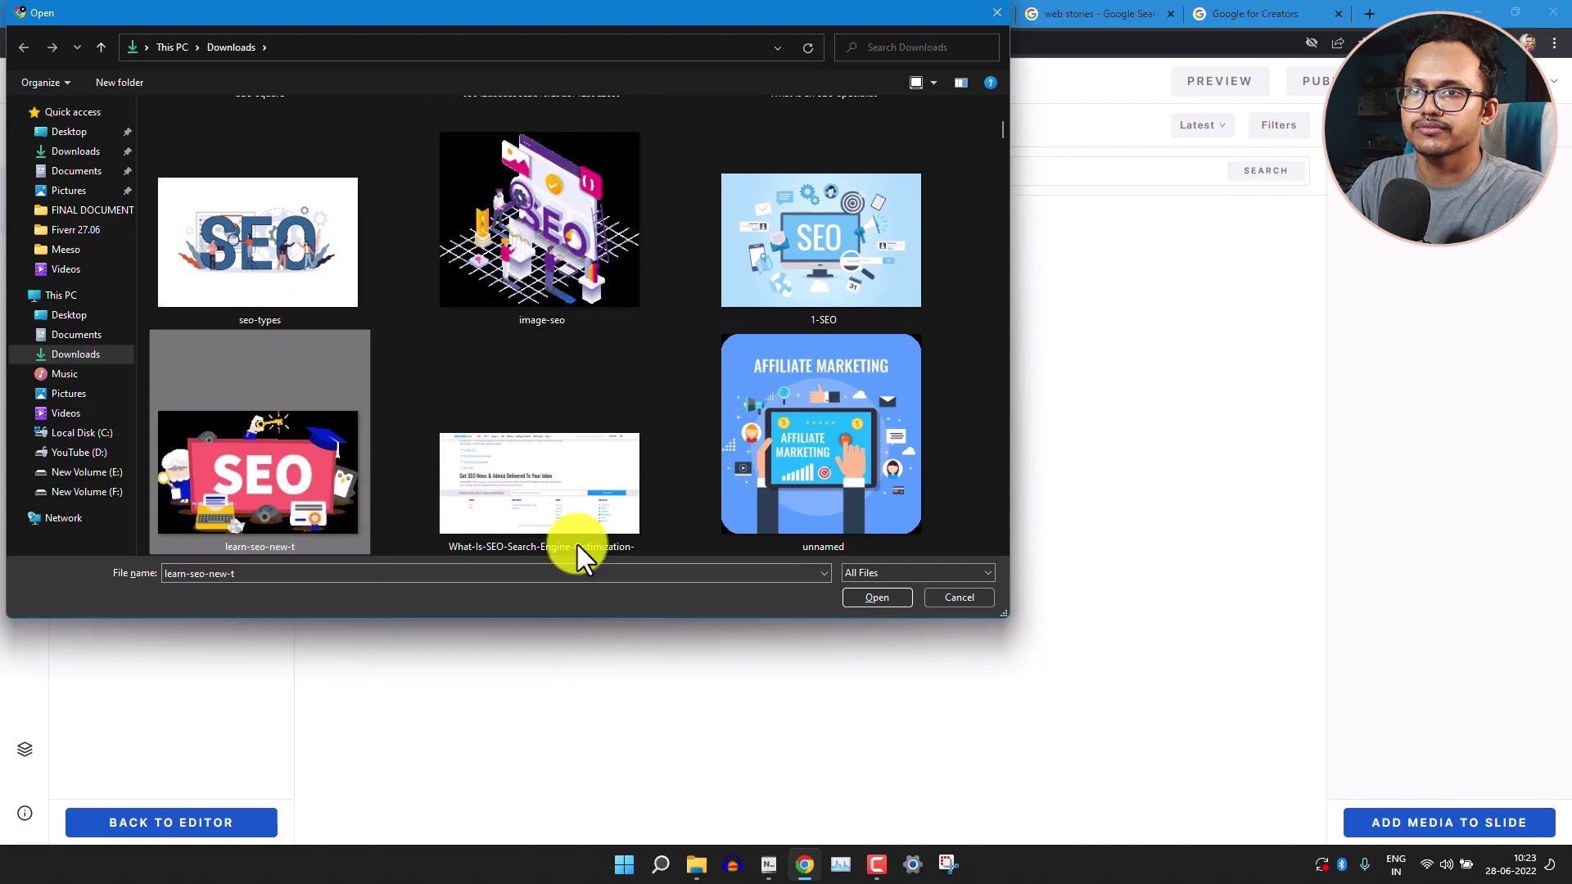
{"action": "left_click", "coordinate": [884, 594]}
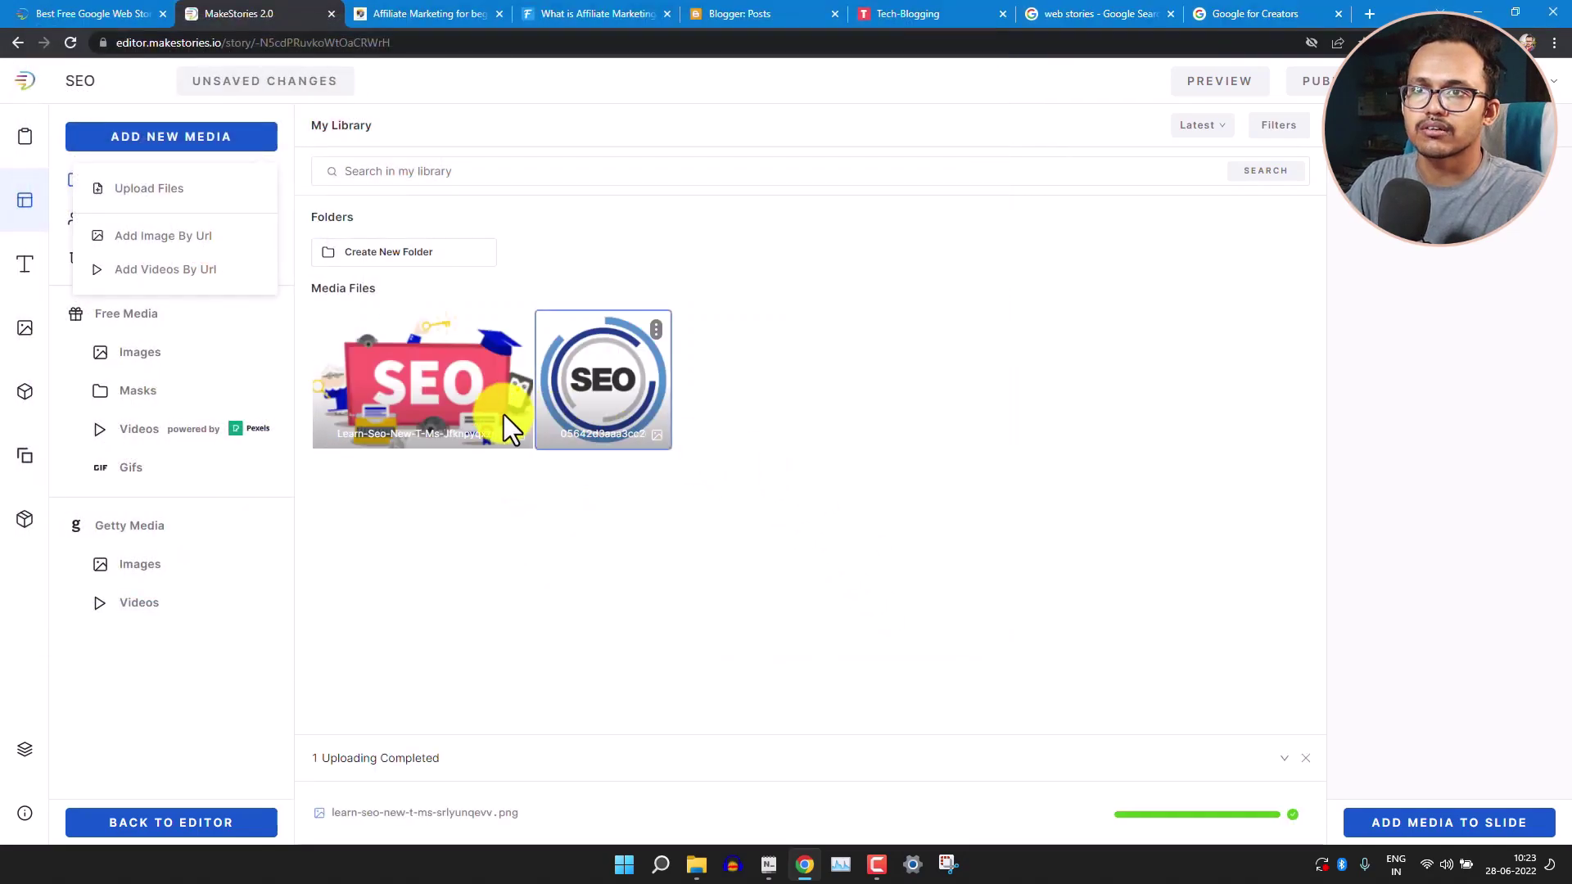
{"action": "left_click", "coordinate": [407, 402]}
{"action": "left_click", "coordinate": [1446, 825]}
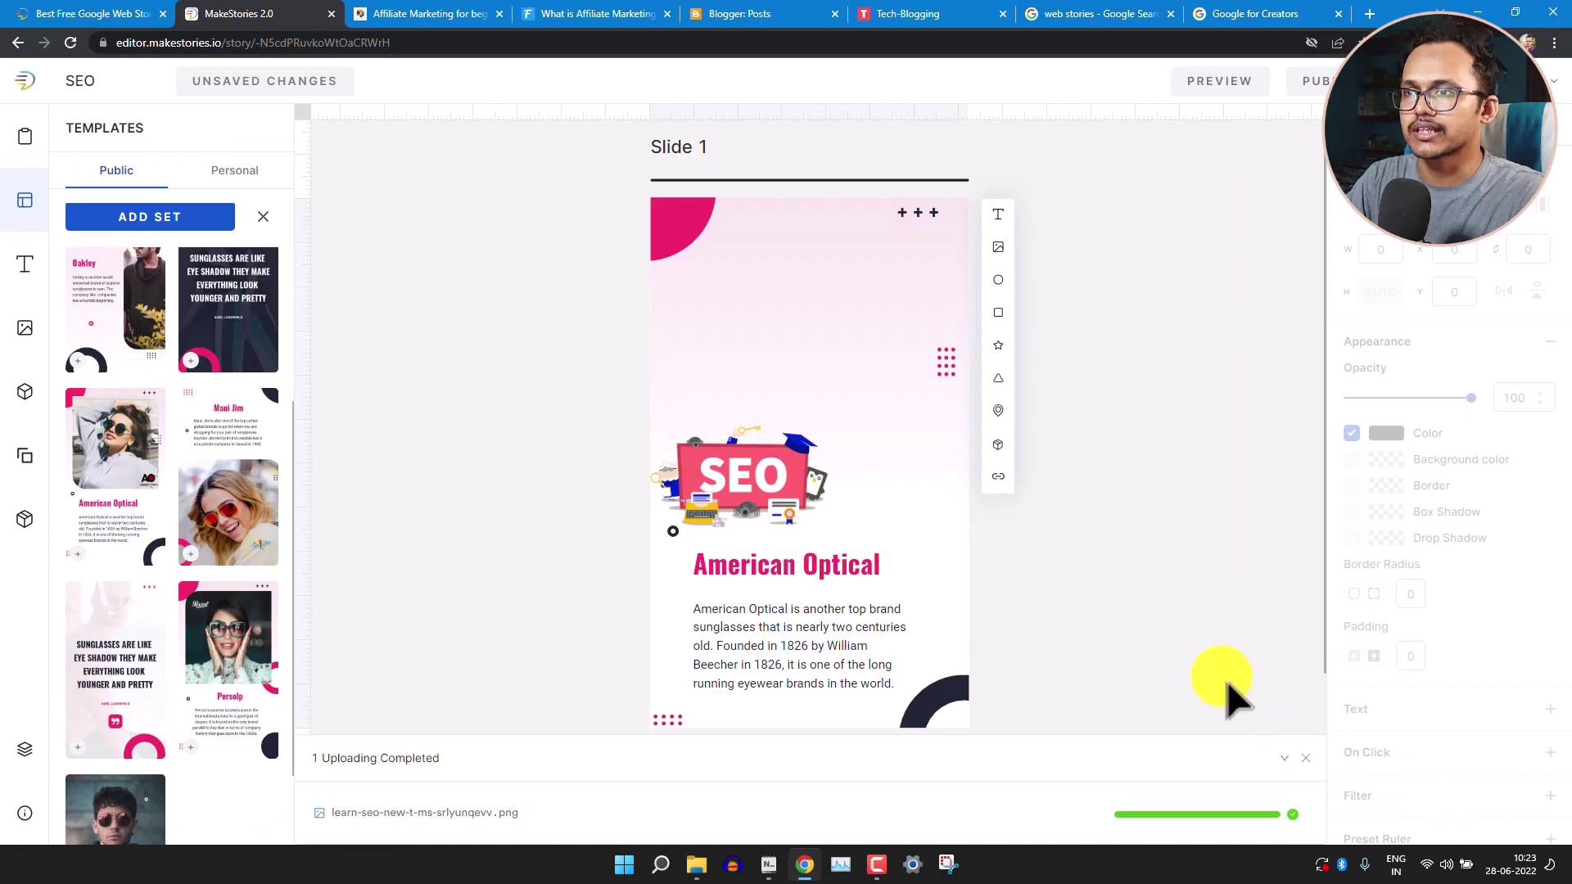
Move the SEO illustration into the upper part of the slide.
{"action": "left_click", "coordinate": [798, 458]}
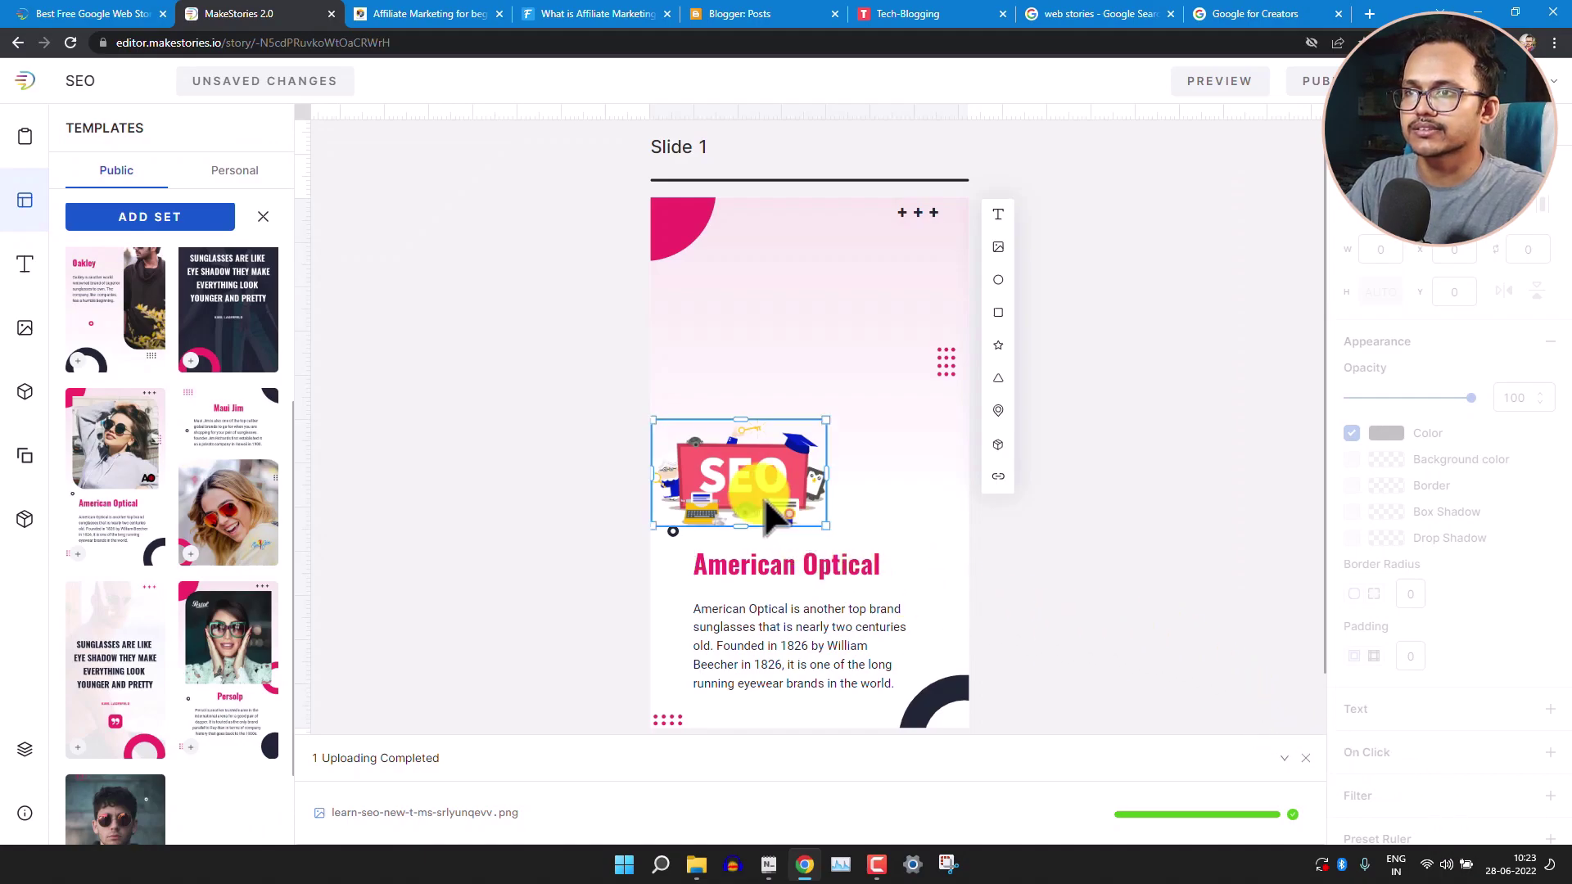
{"action": "left_click_drag", "start_coordinate": [798, 459], "coordinate": [888, 436]}
{"action": "left_click", "coordinate": [915, 453]}
{"action": "left_click", "coordinate": [789, 386]}
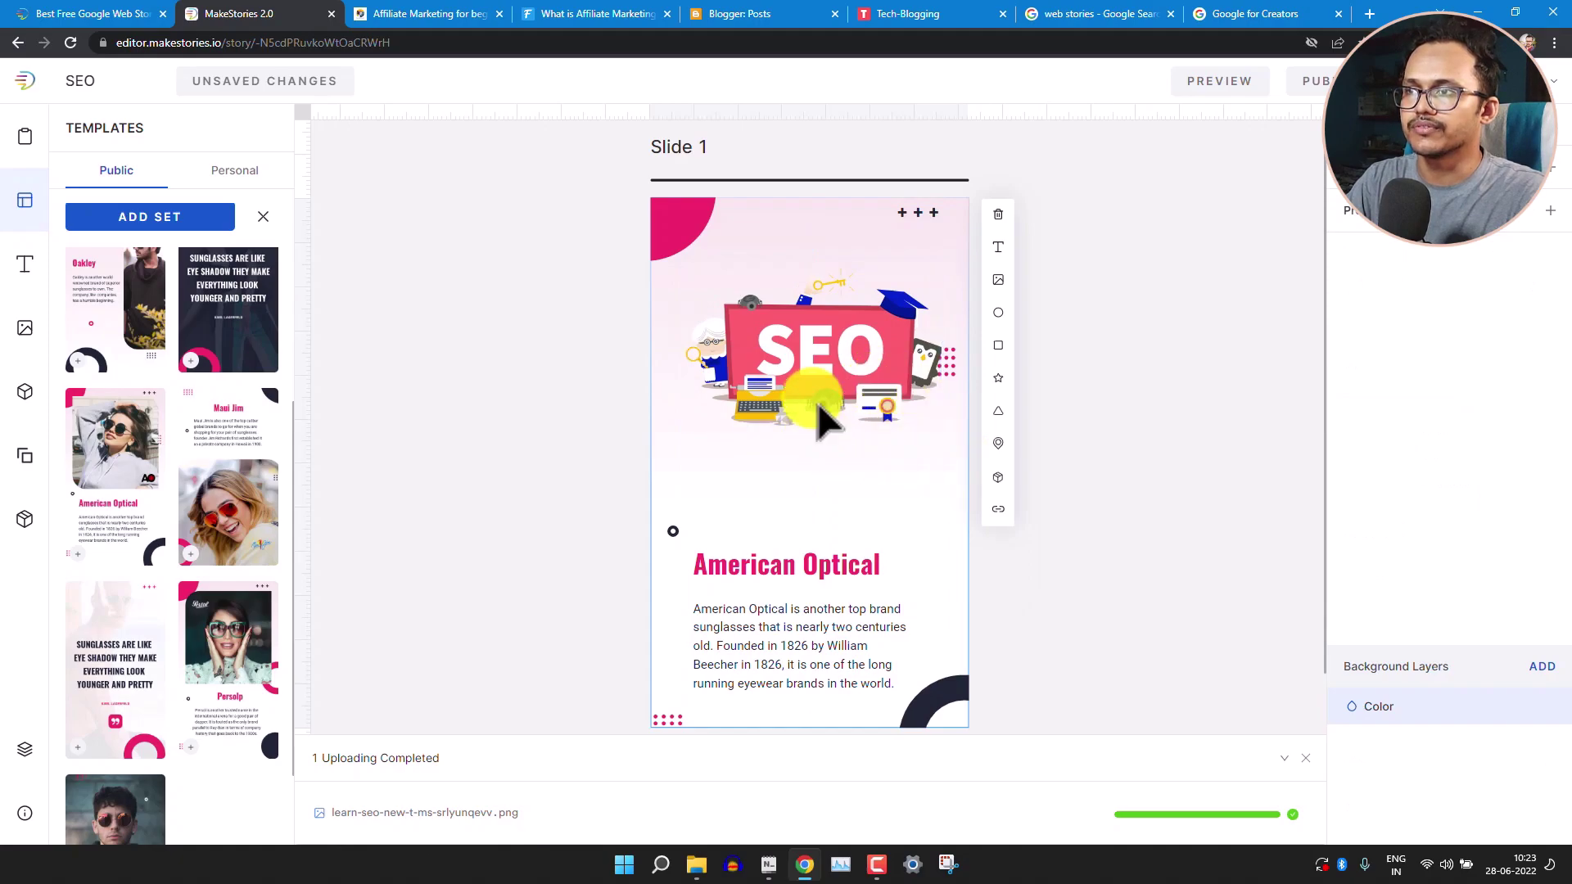
{"action": "left_click", "coordinate": [940, 347]}
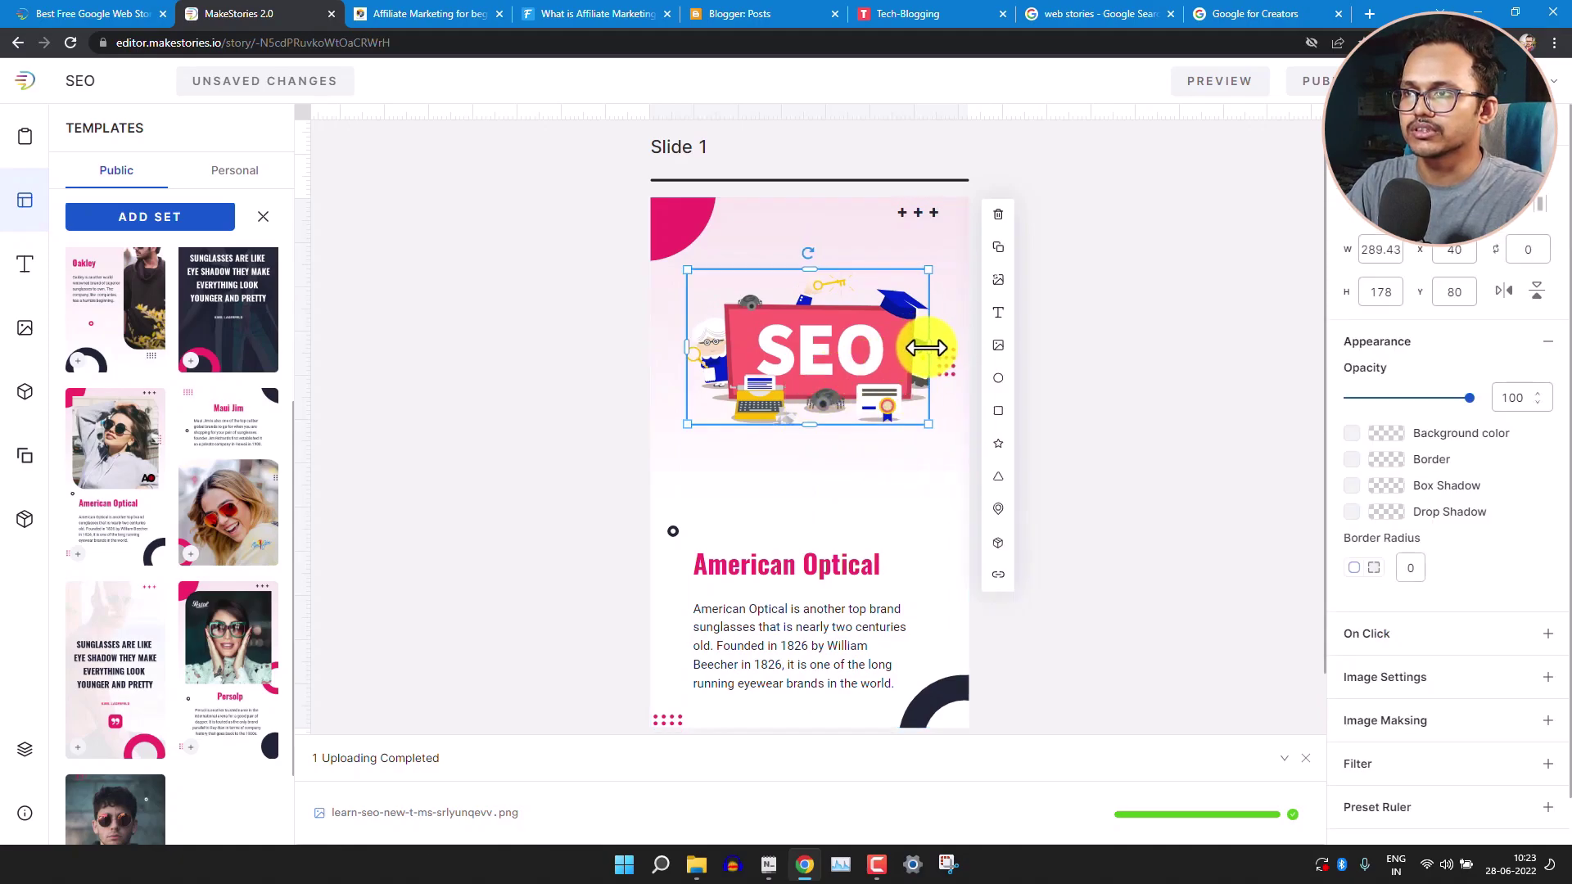
{"action": "left_click_drag", "start_coordinate": [948, 360], "coordinate": [938, 368]}
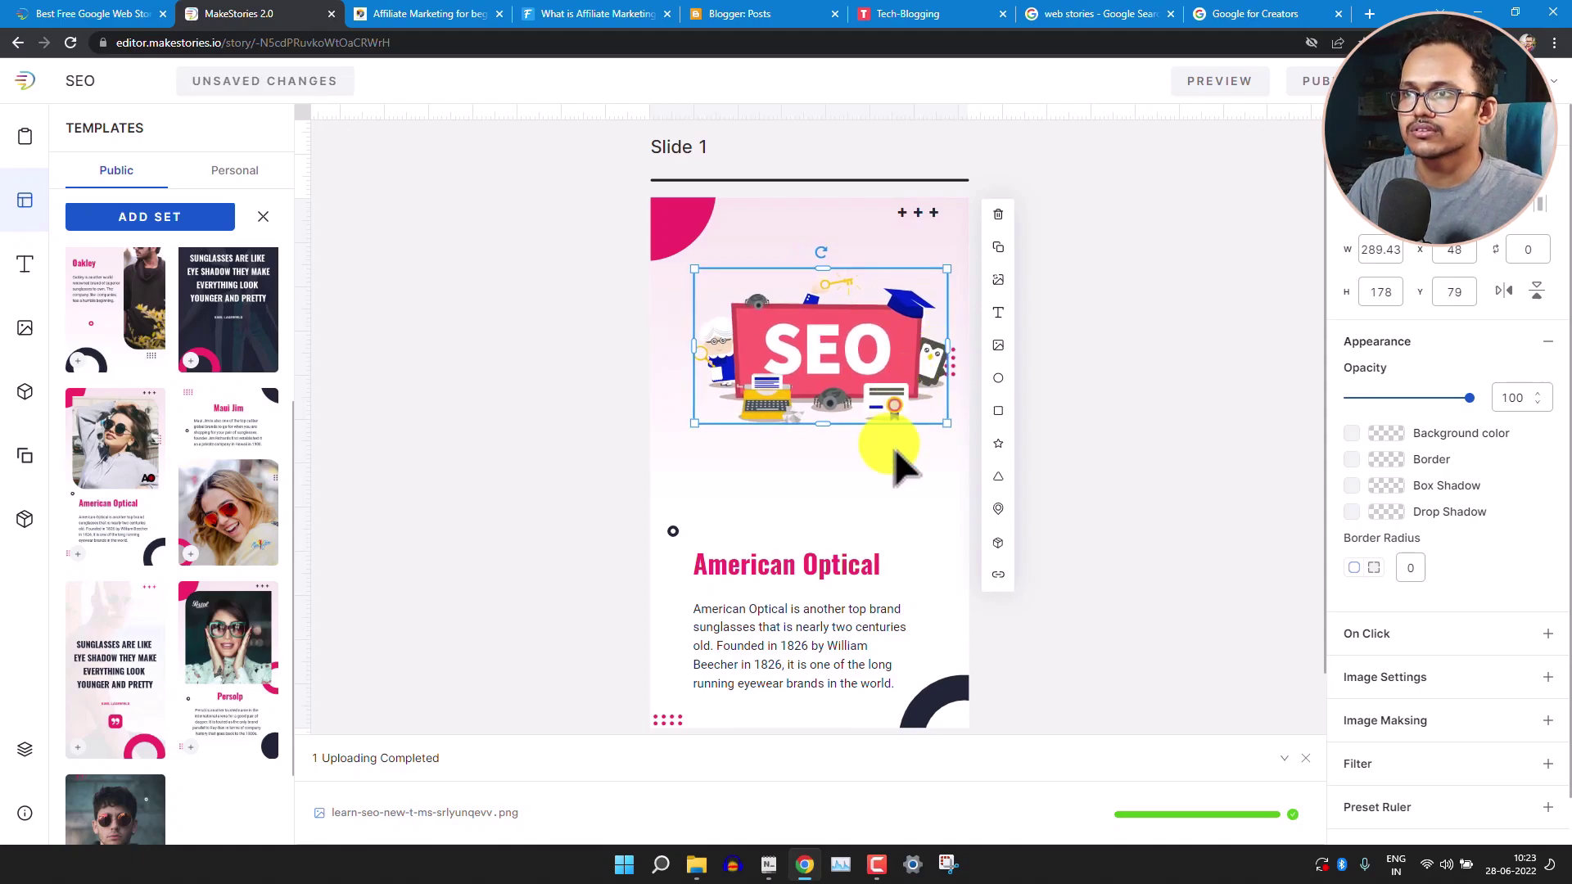
Centre the illustration horizontally and raise the American Optical heading just beneath it.
{"action": "left_click", "coordinate": [852, 401]}
{"action": "left_click_drag", "start_coordinate": [848, 391], "coordinate": [856, 374]}
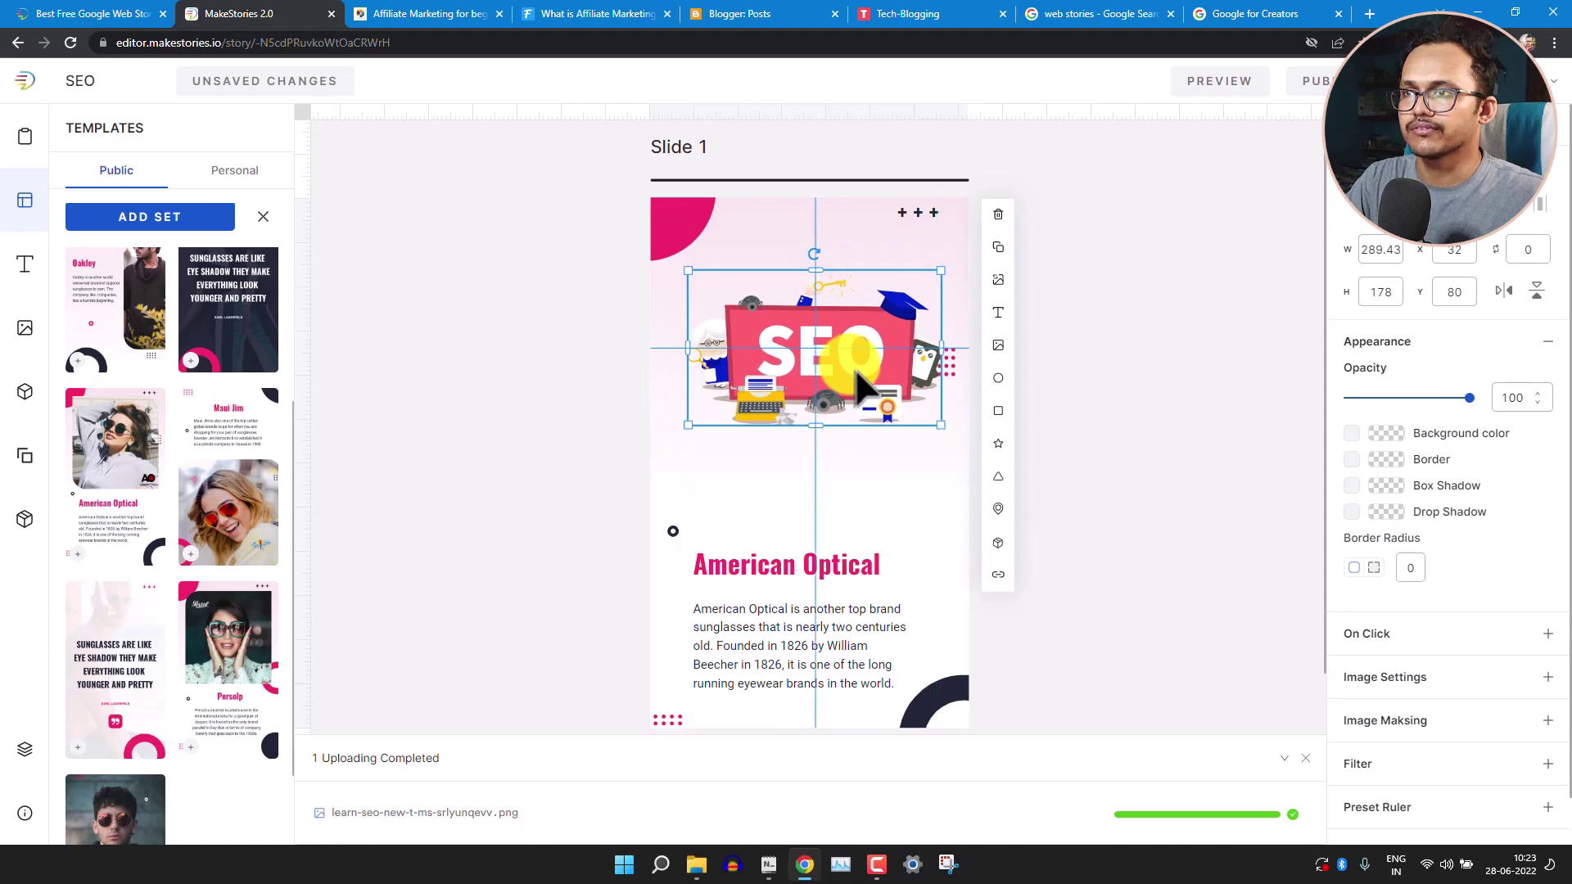
{"action": "left_click", "coordinate": [896, 481]}
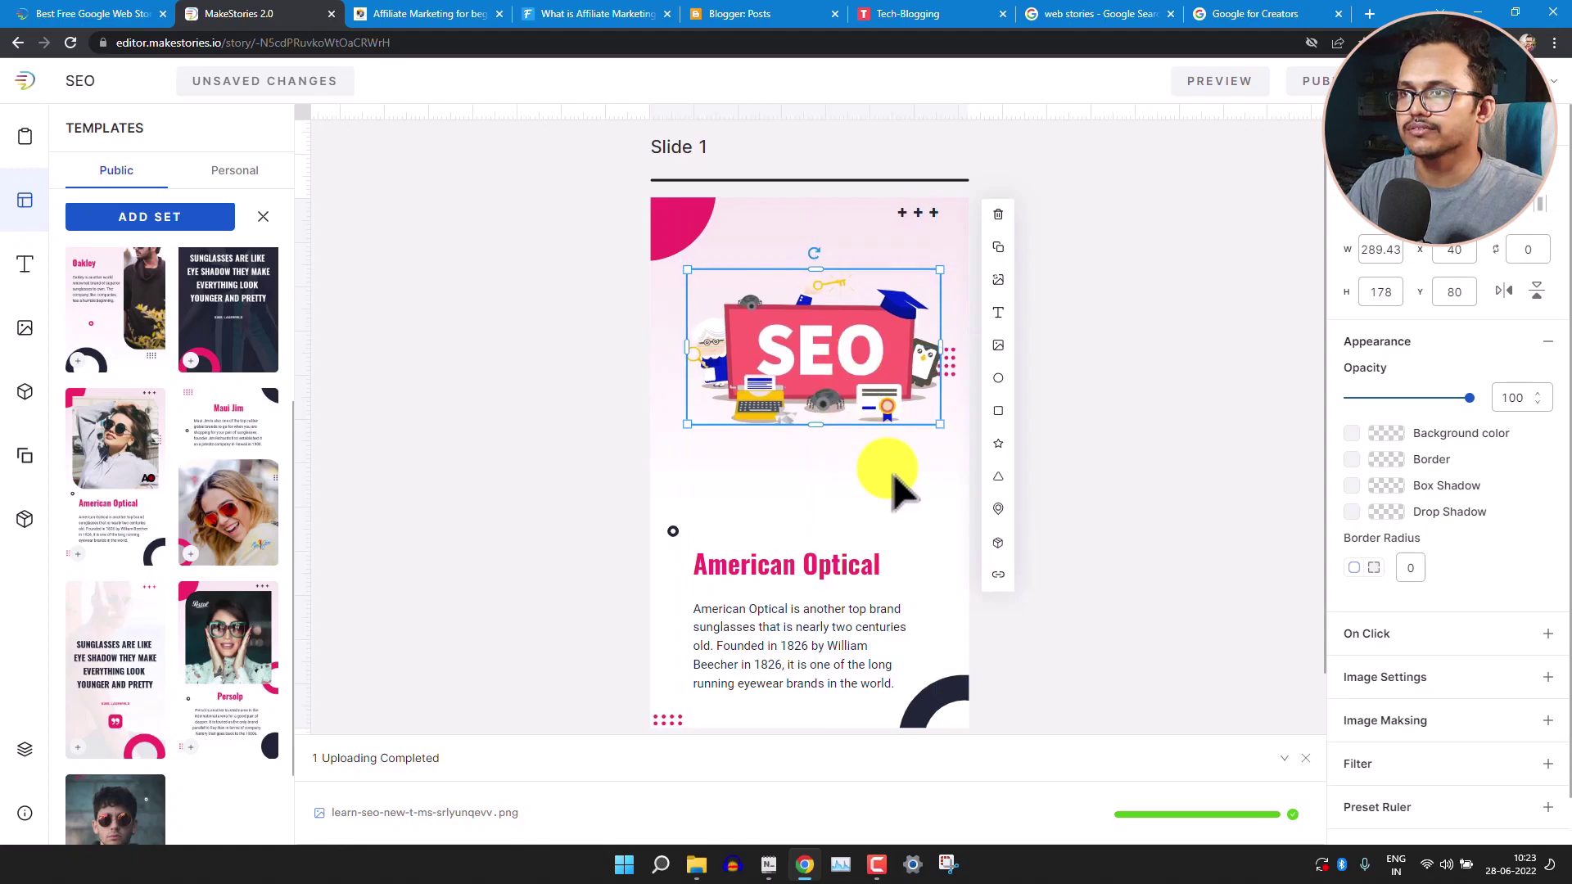
{"action": "left_click_drag", "start_coordinate": [816, 571], "coordinate": [848, 485]}
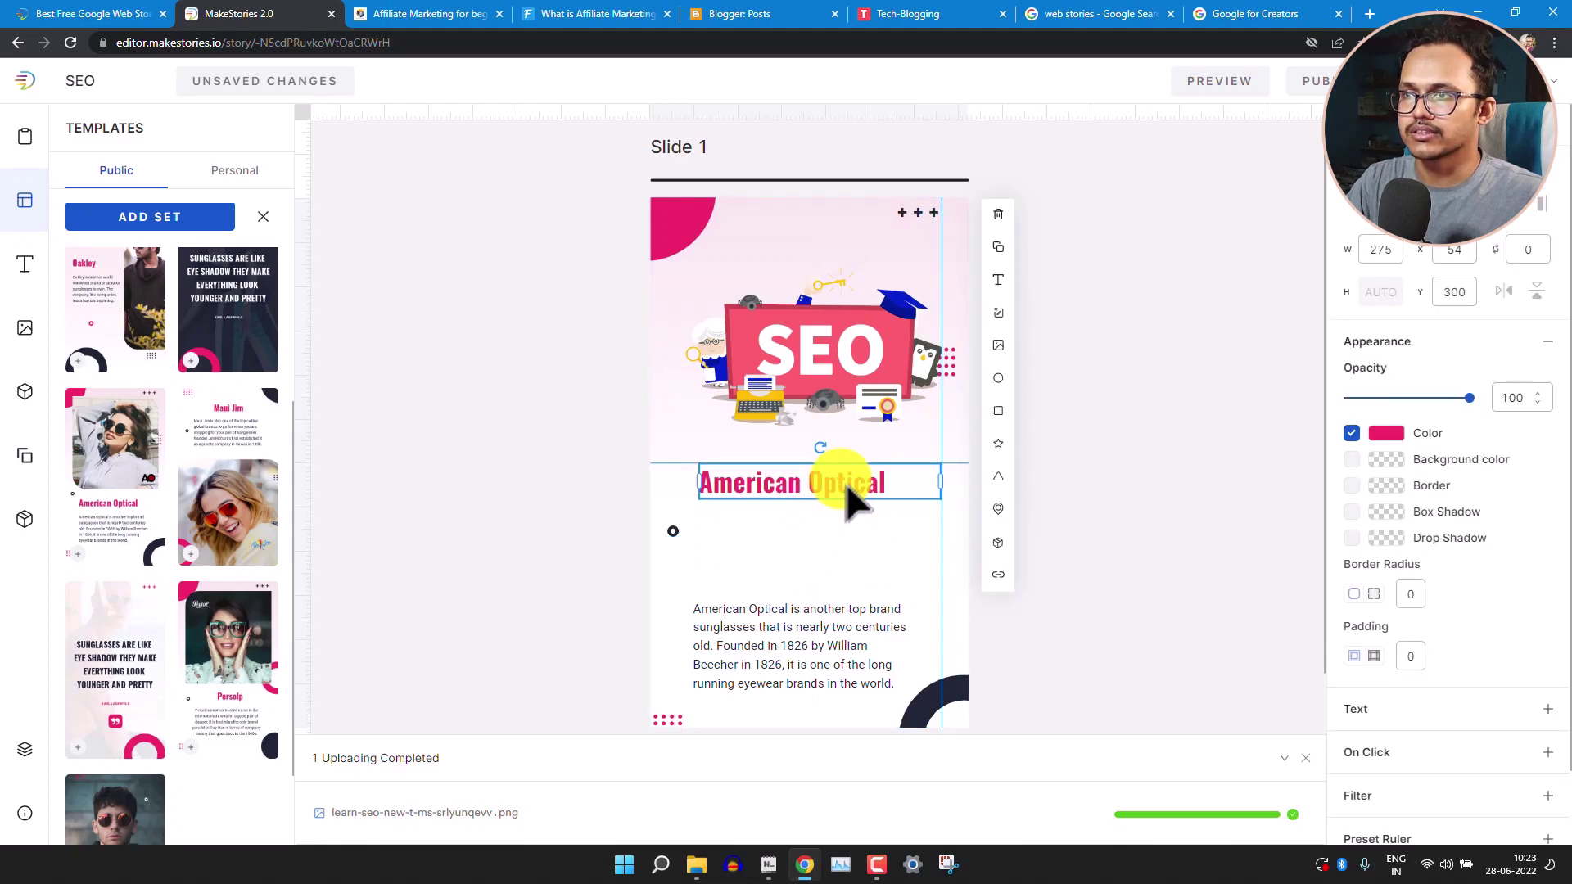
Replace the American Optical heading text with 'What is SEO?'.
{"action": "double_click", "coordinate": [849, 501]}
{"action": "type", "text": "What is"}
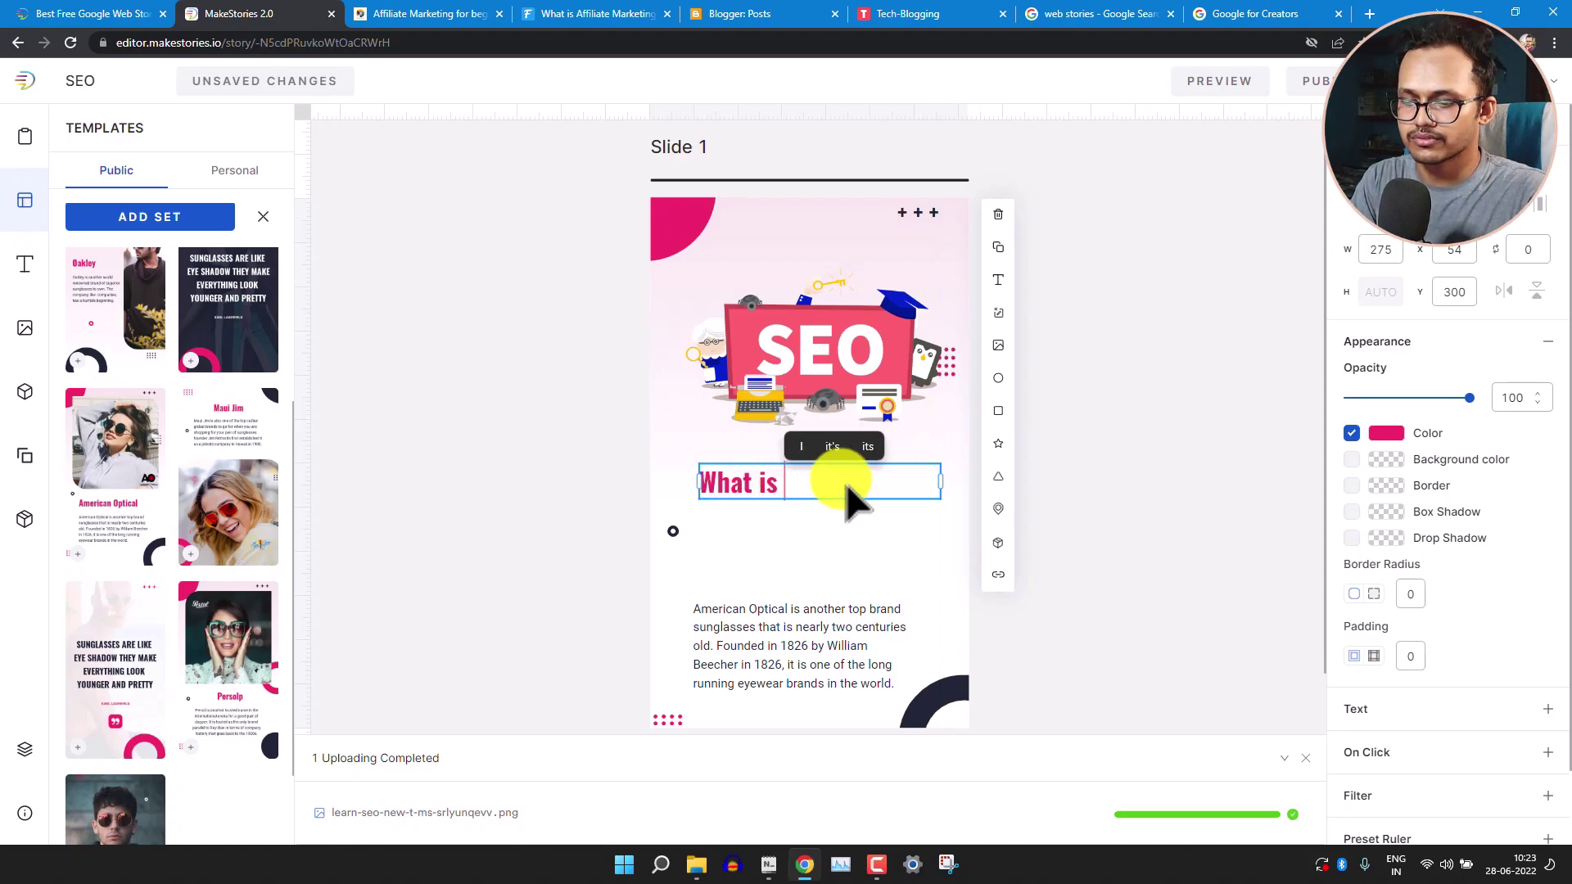
{"action": "type", "text": " SEO"}
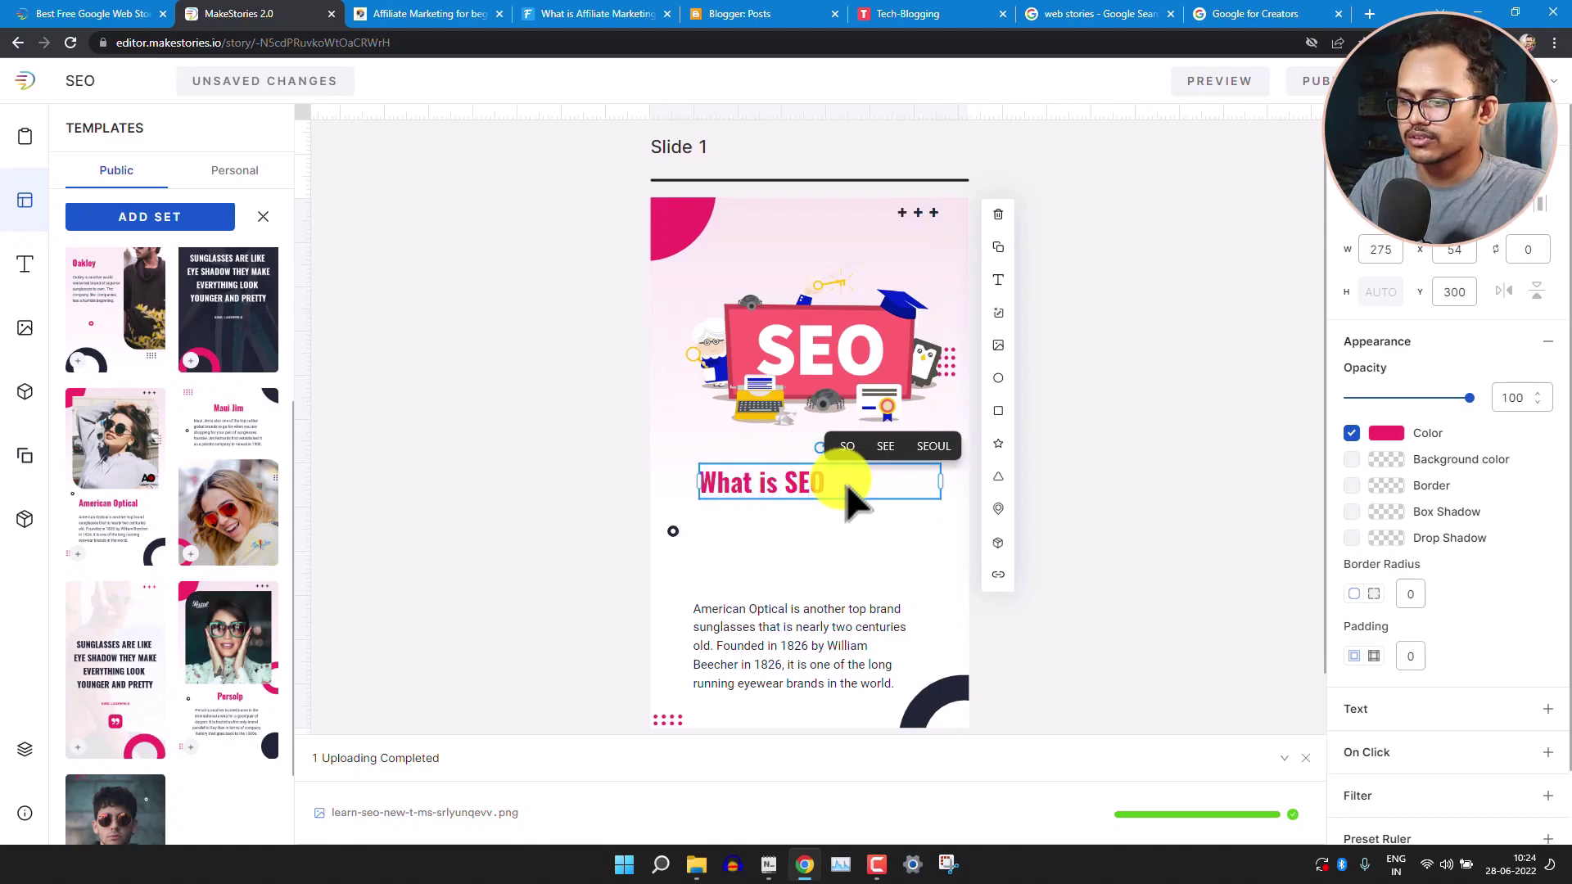
{"action": "type", "text": "?"}
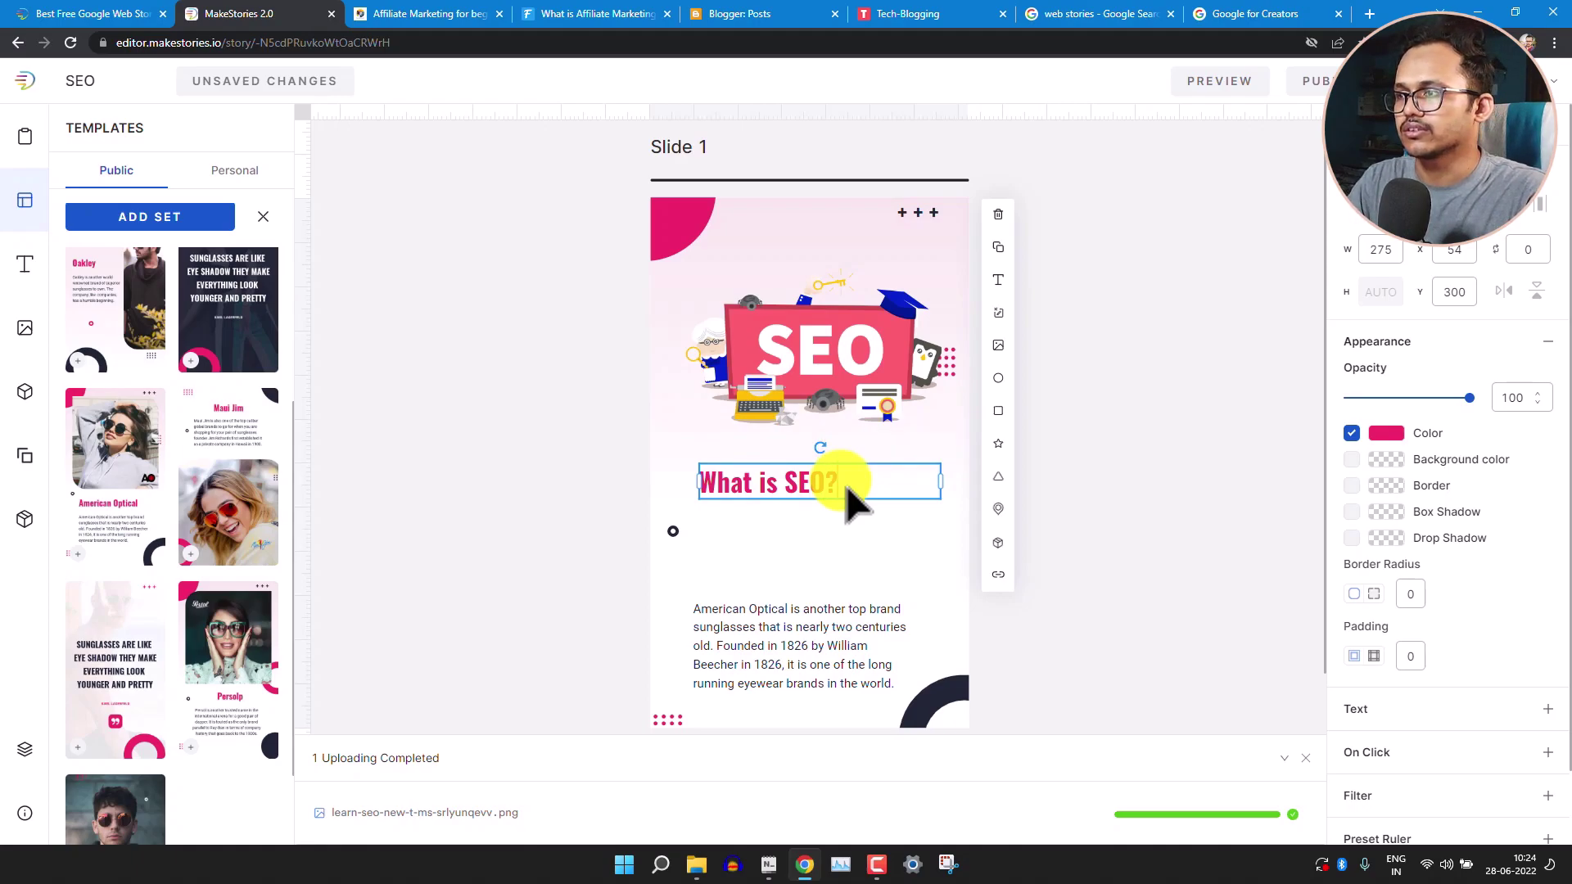
{"action": "left_click", "coordinate": [1386, 713]}
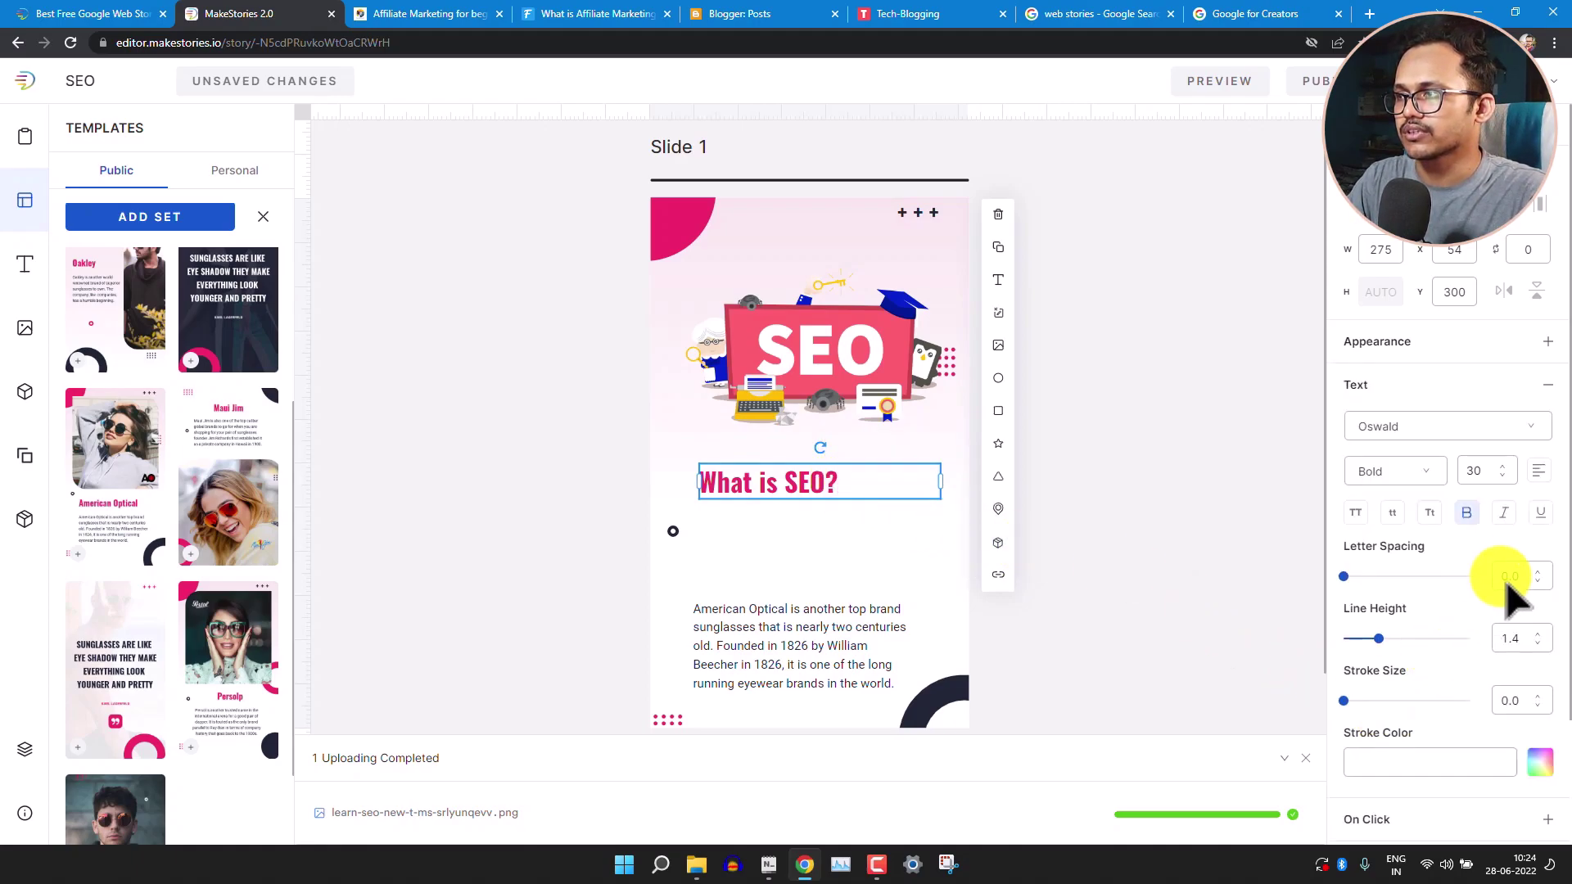
Centre-align the heading, change its size from 30 to 34, and set the font to ABeeZee.
{"action": "left_click", "coordinate": [1540, 473]}
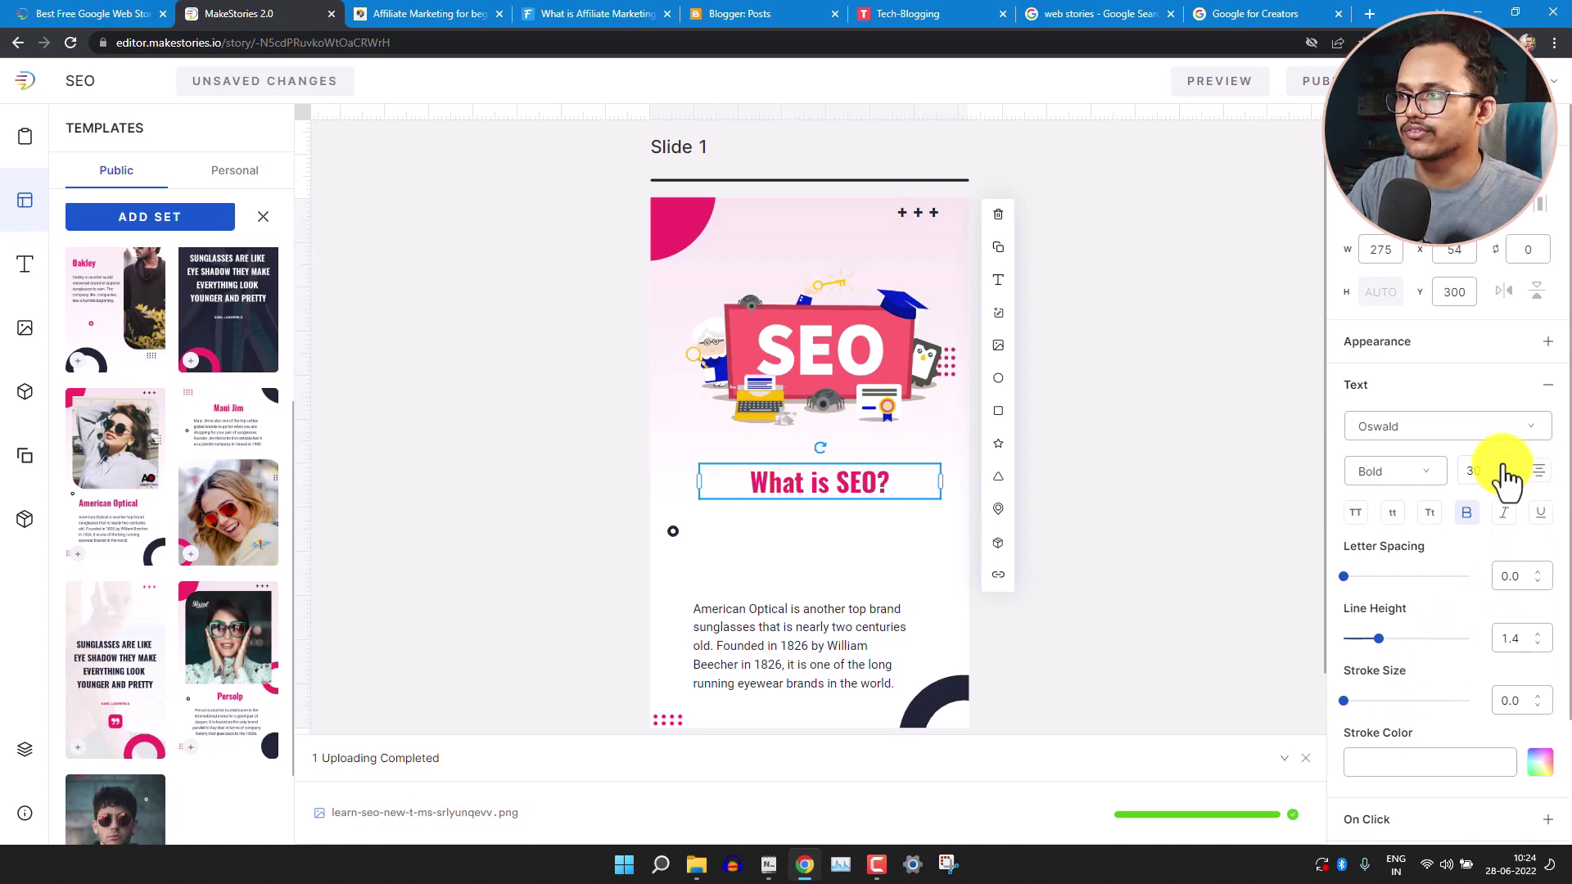
{"action": "key", "text": "BackSpace"}
{"action": "type", "text": "4"}
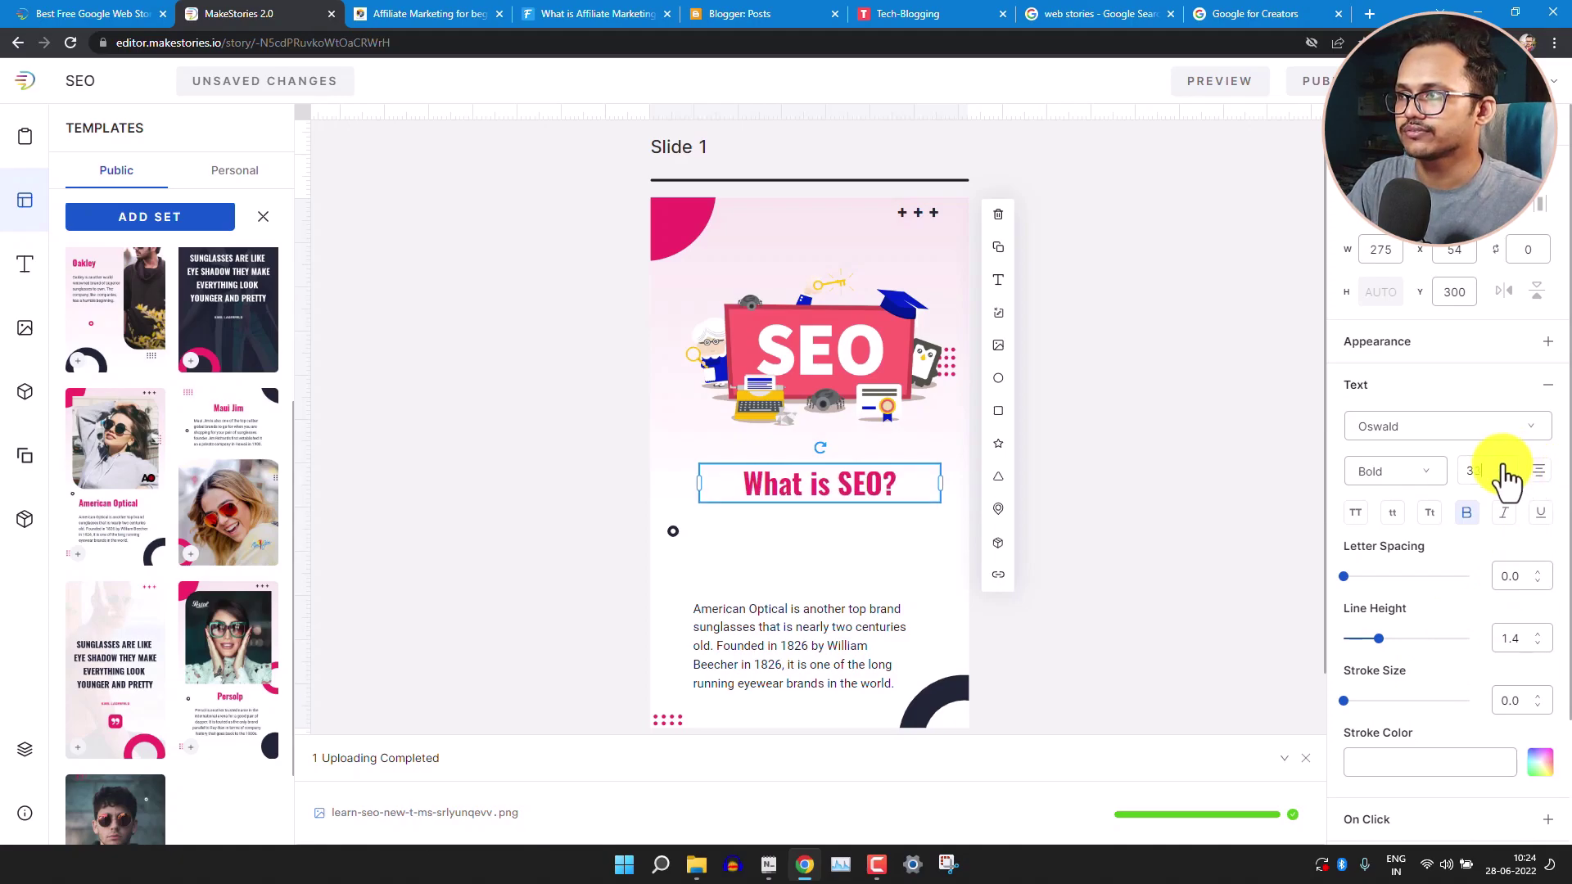
{"action": "left_click", "coordinate": [1386, 473]}
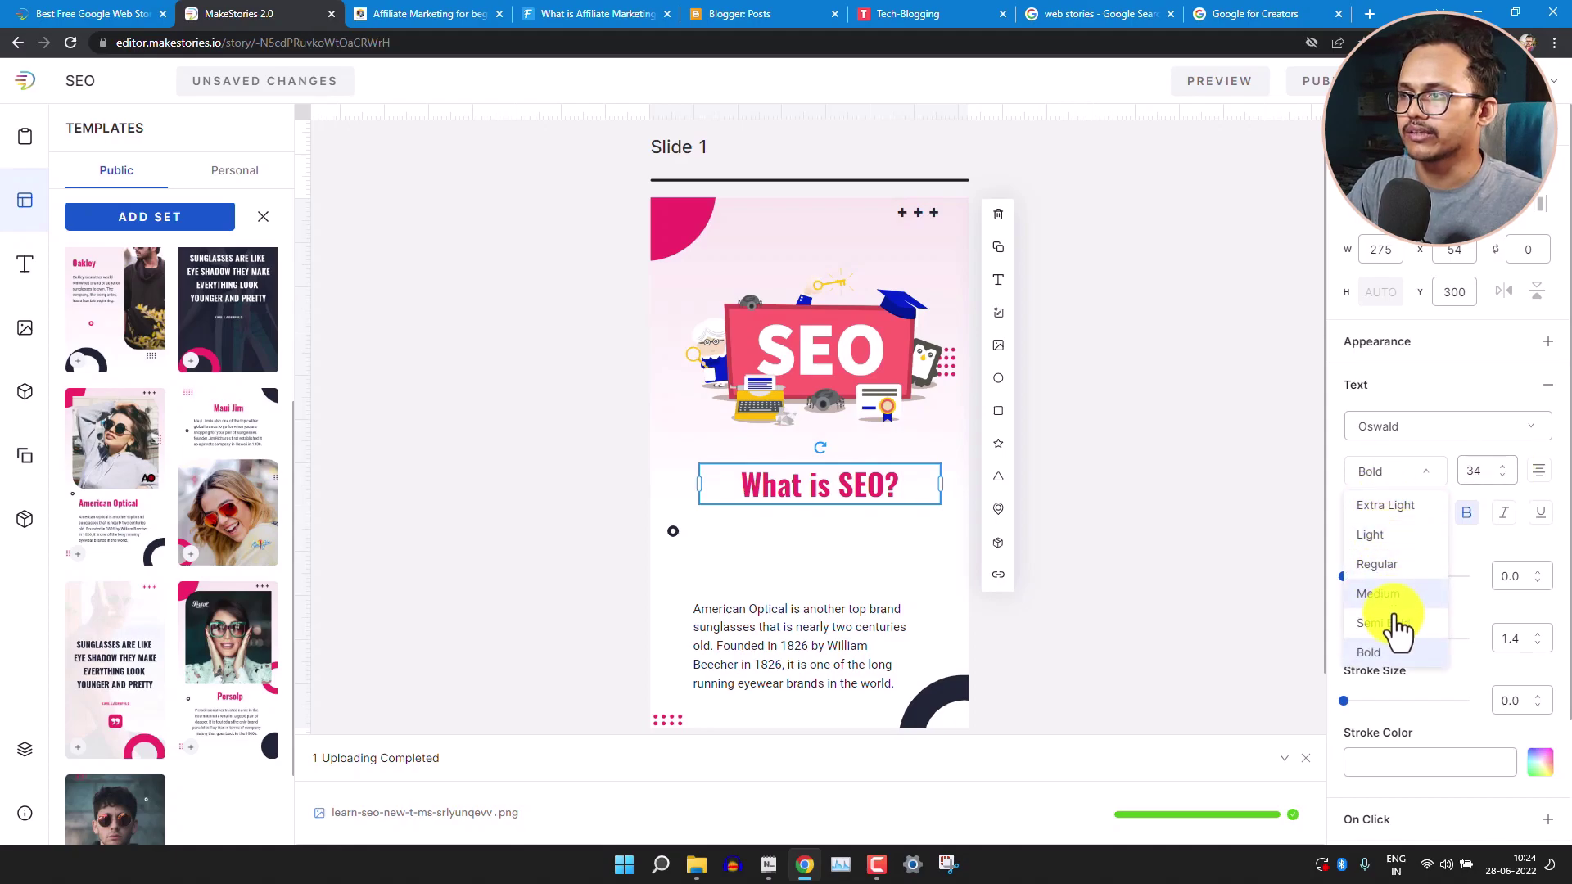
{"action": "left_click", "coordinate": [1466, 425]}
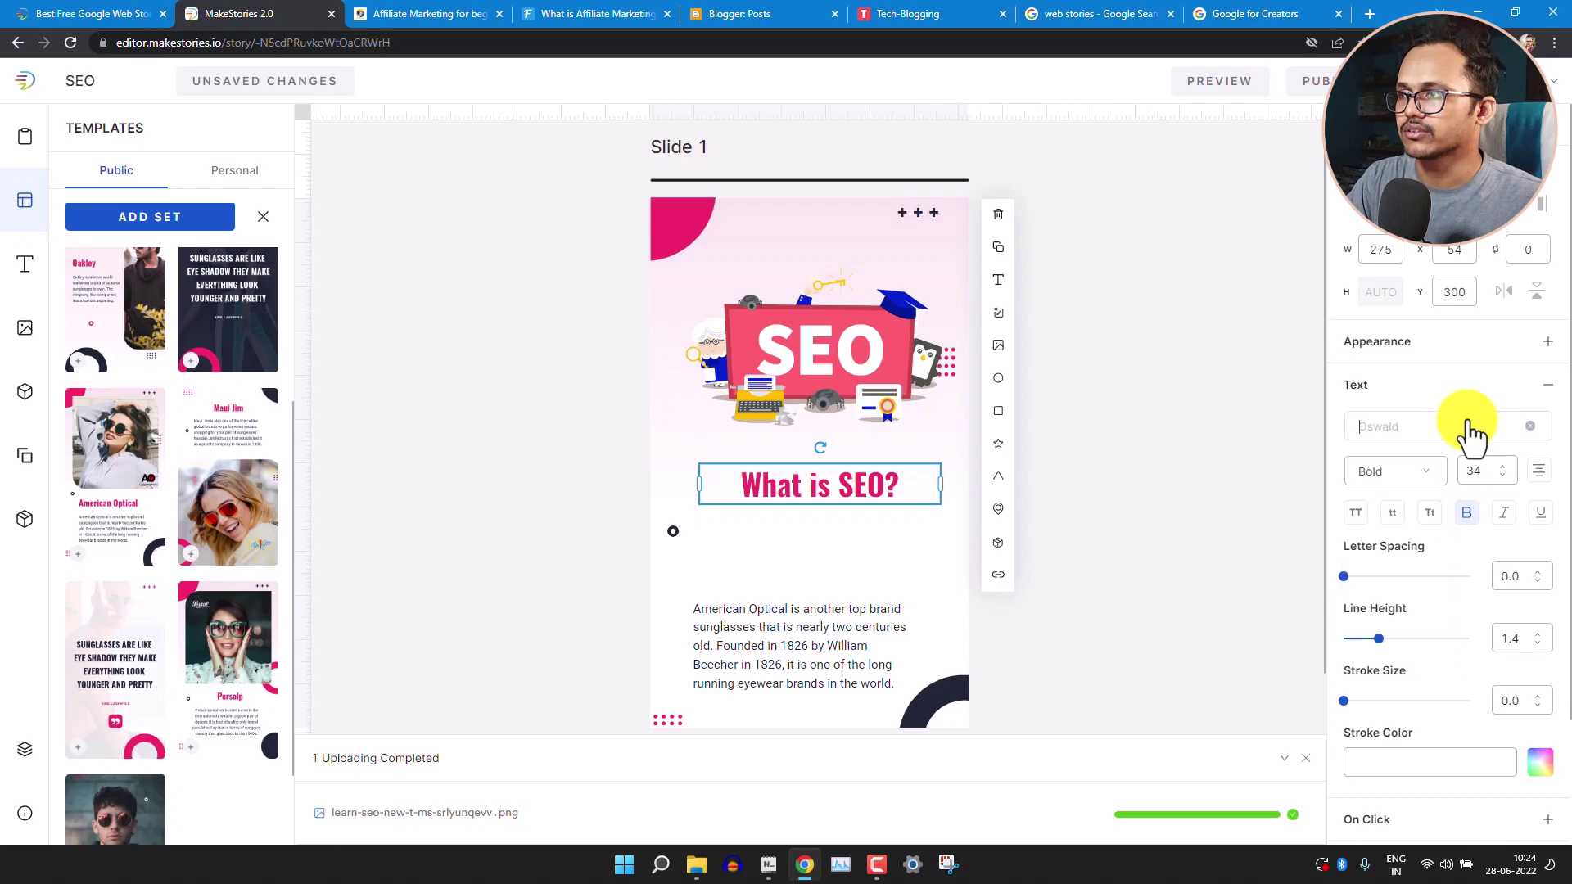
{"action": "left_click", "coordinate": [1425, 504]}
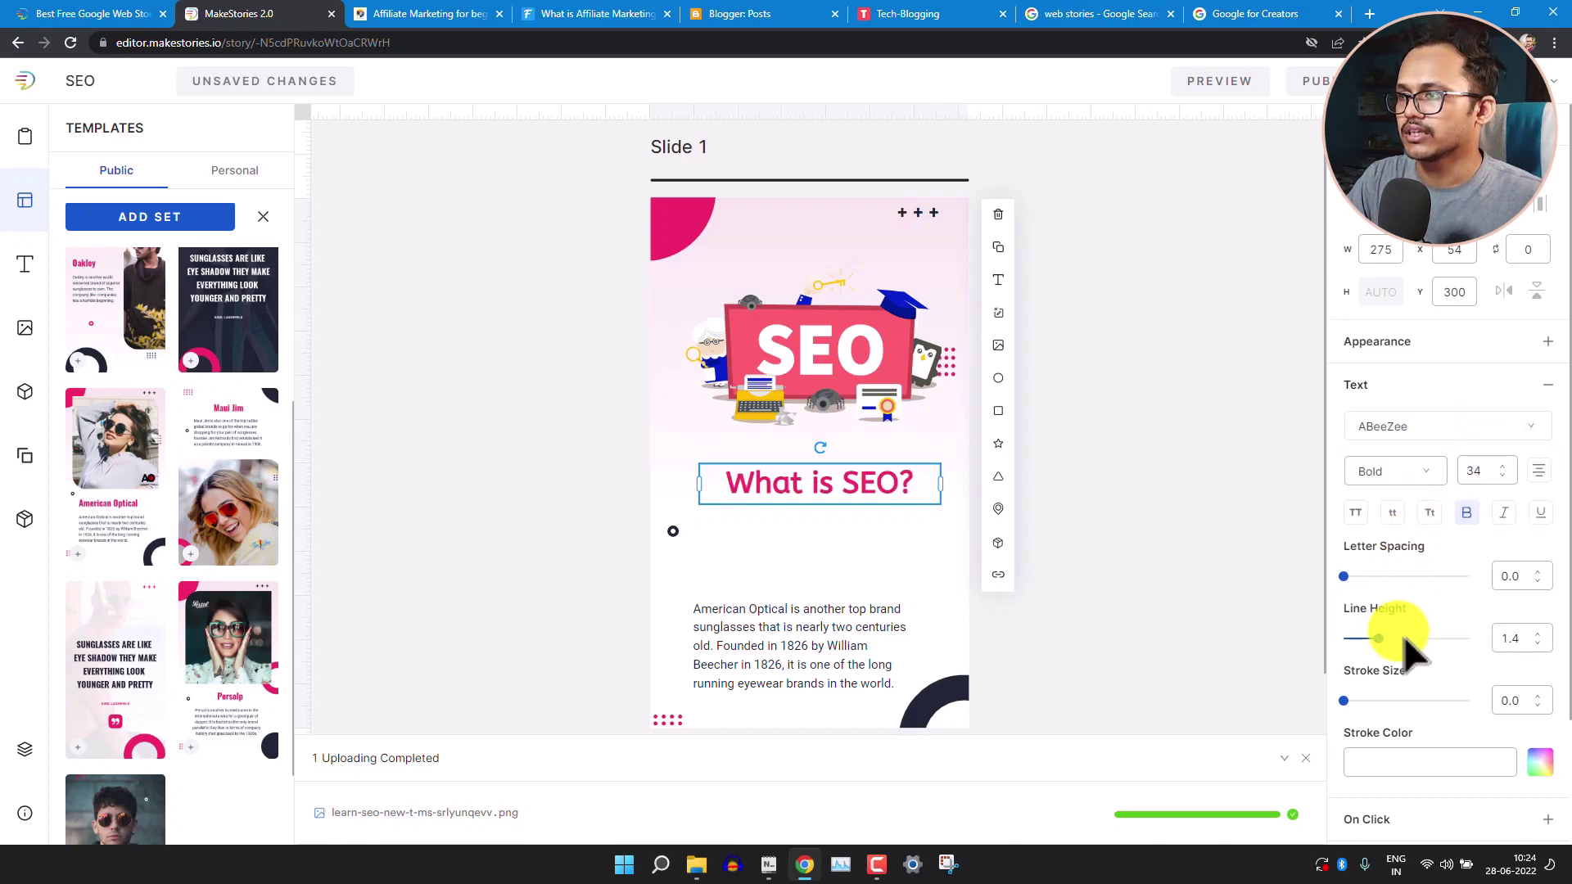
Scroll down the properties panel to reach the heading's On Click link settings.
{"action": "scroll", "coordinate": [1402, 590], "scroll_direction": "down", "scroll_amount": 1}
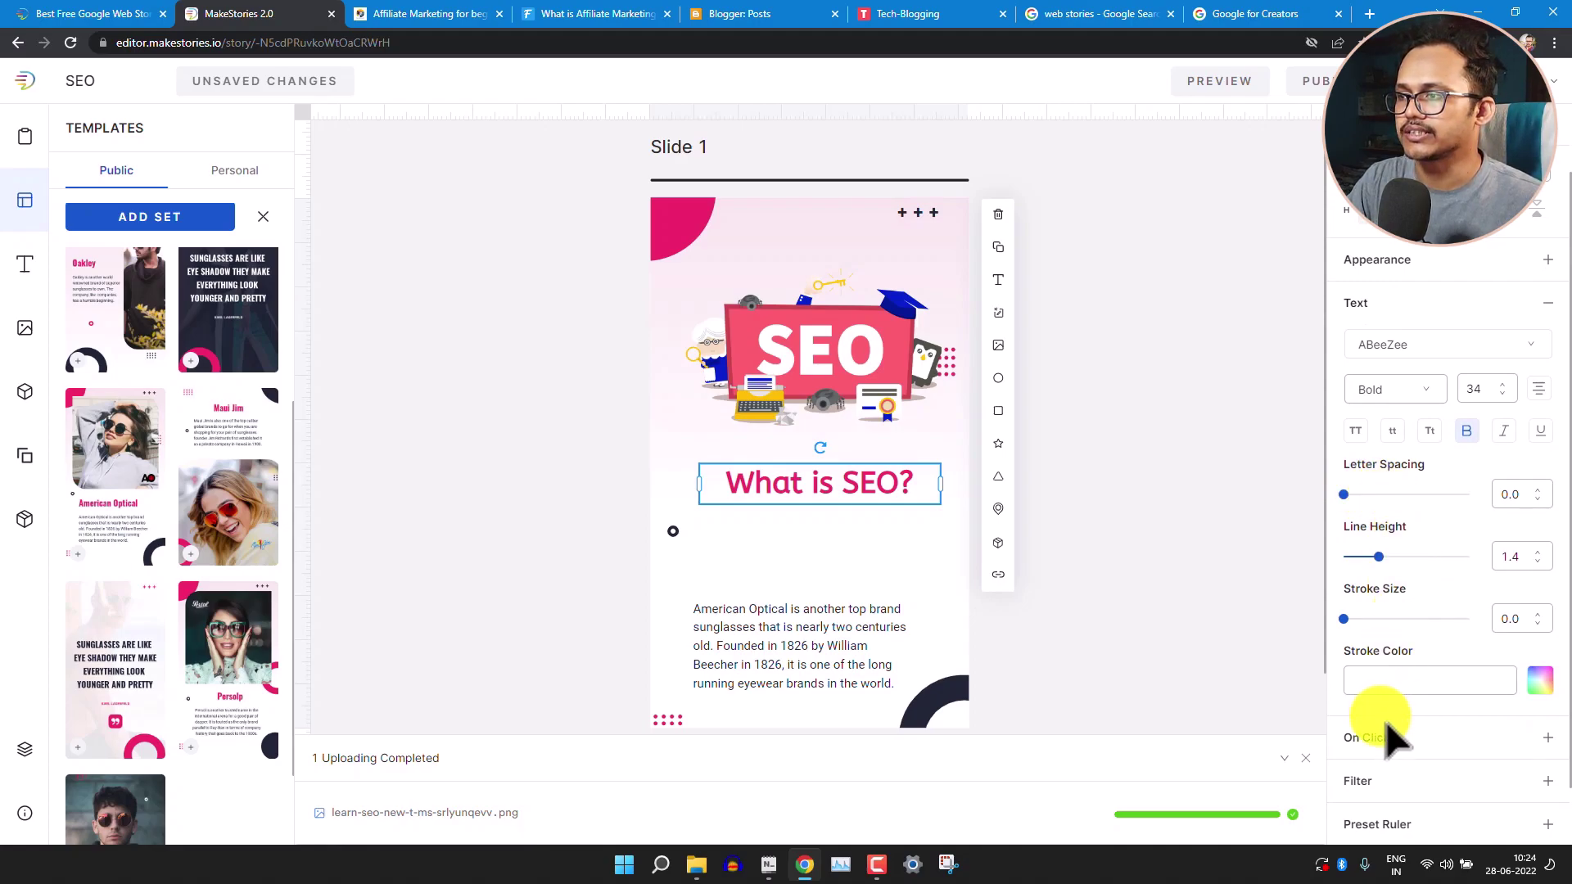
{"action": "left_click", "coordinate": [860, 626]}
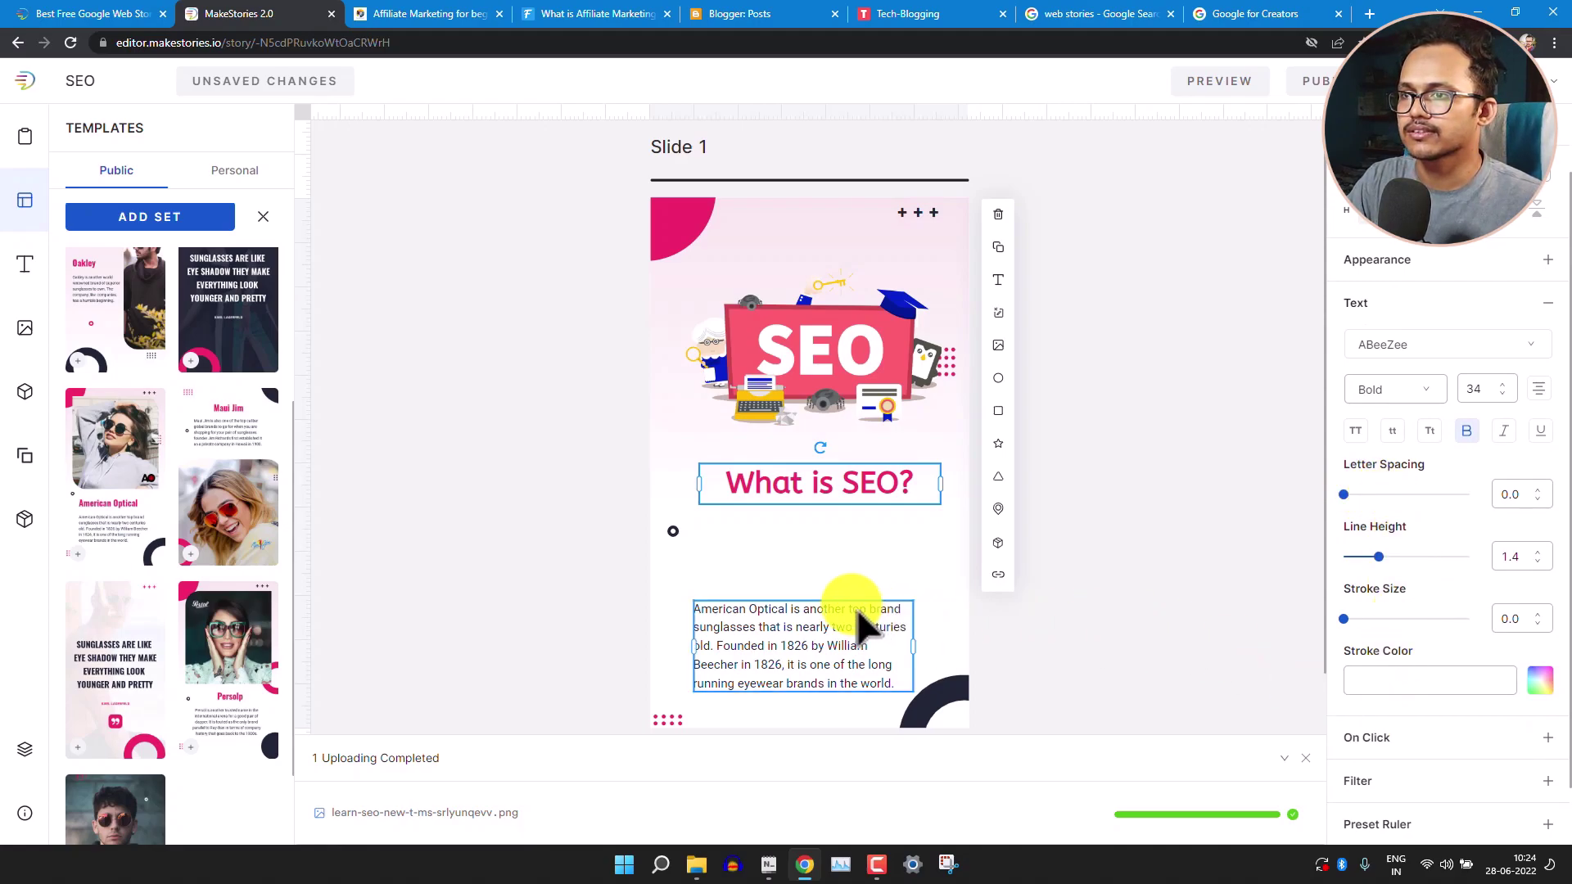
{"action": "scroll", "coordinate": [1429, 711], "scroll_direction": "down", "scroll_amount": 1}
{"action": "left_click", "coordinate": [1429, 672]}
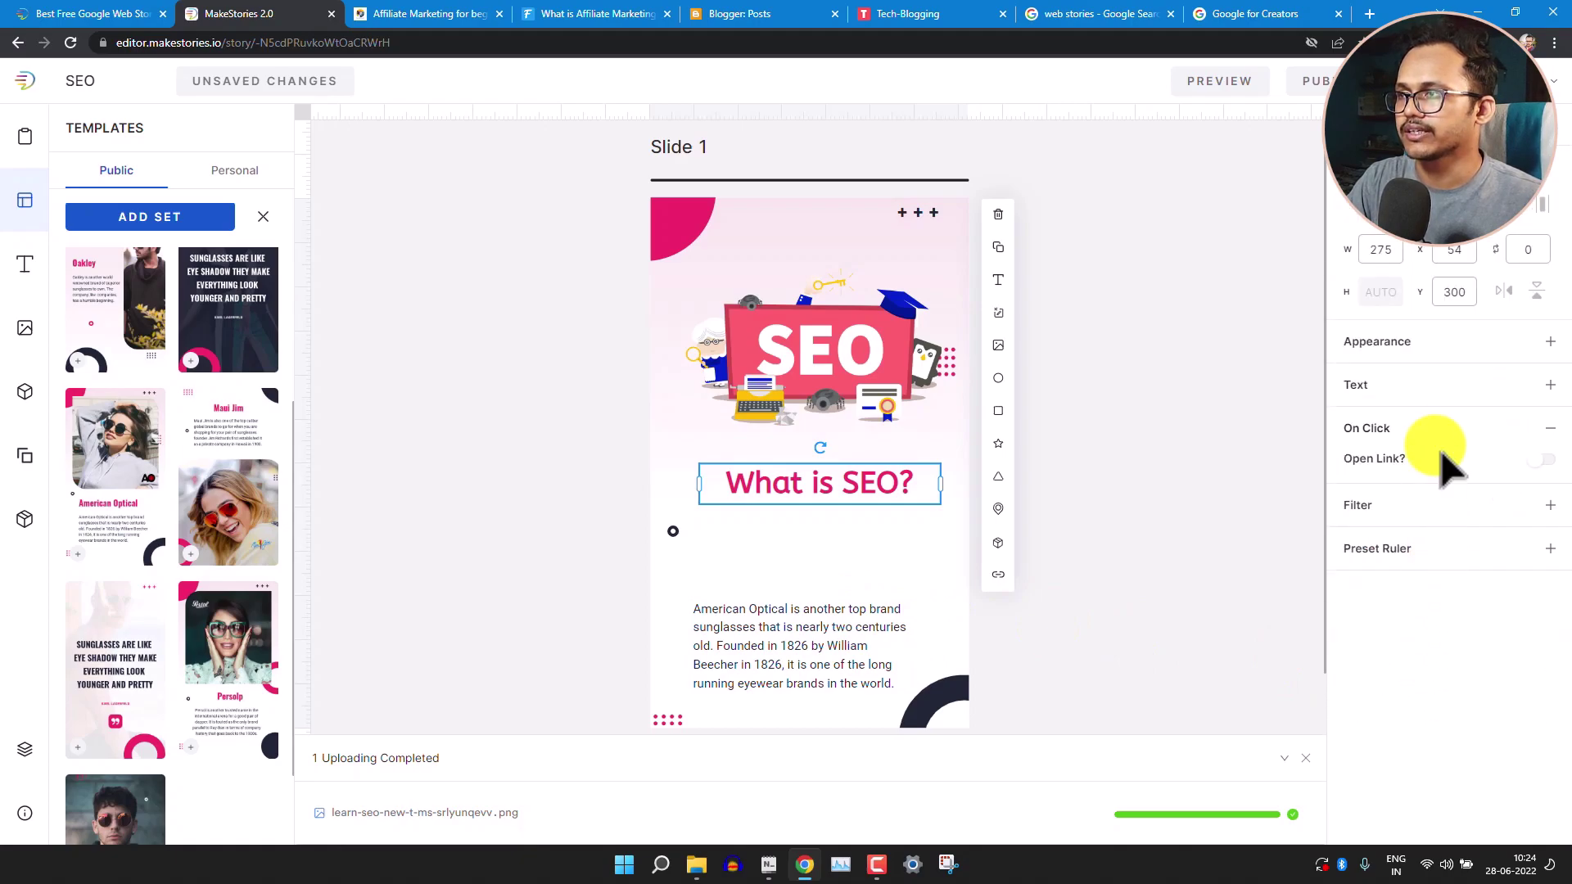
Turn on the Open Link toggle for the 'What is SEO?' heading.
{"action": "left_click", "coordinate": [1547, 463]}
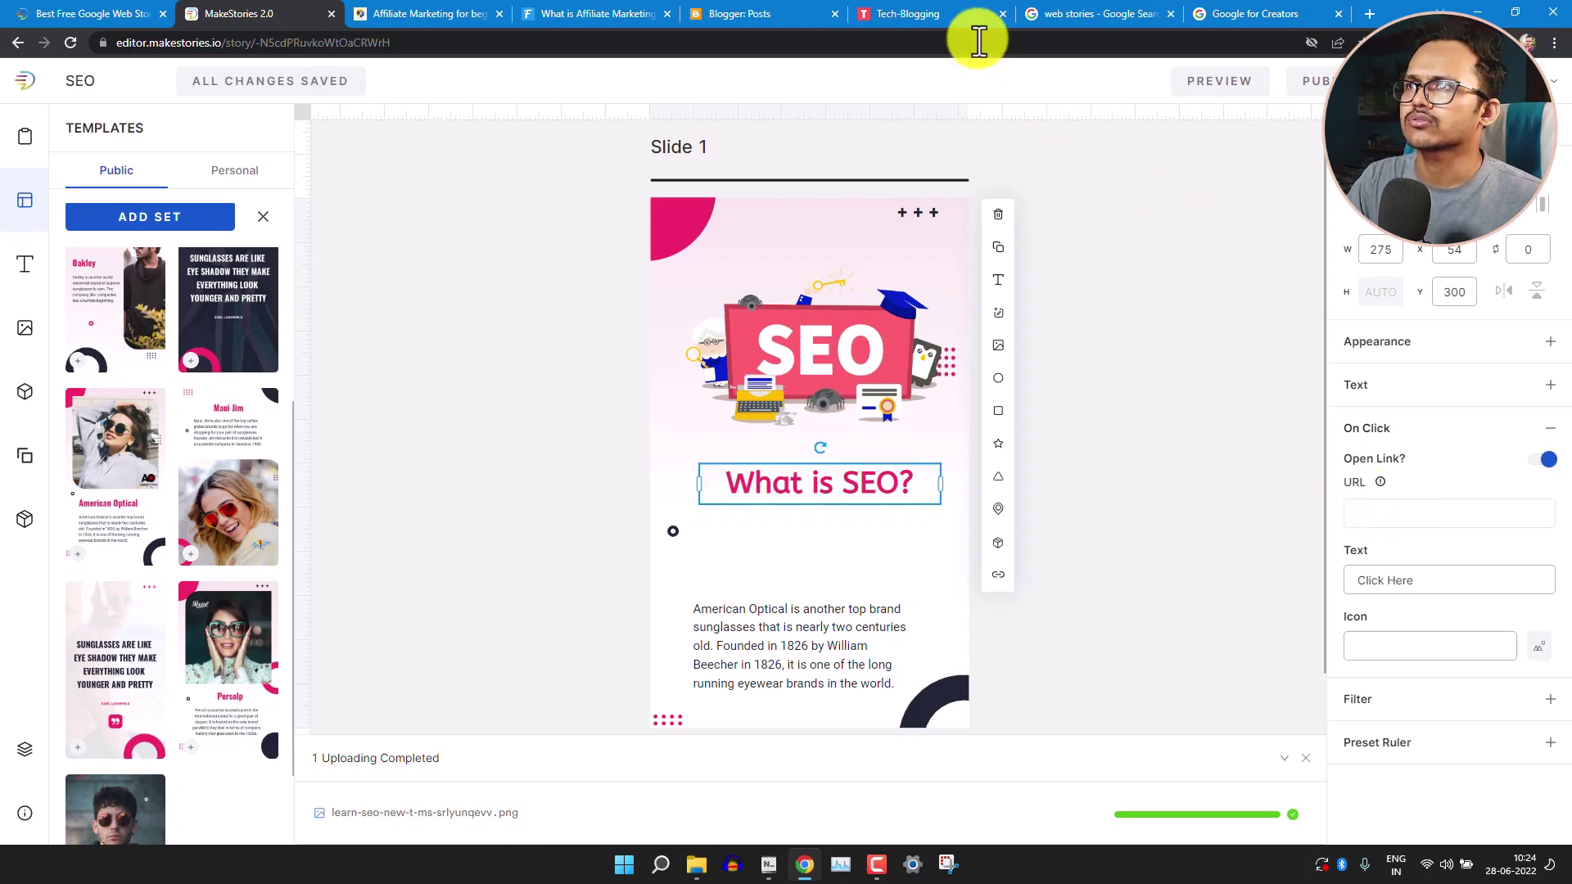
Open the Longtail Keywords post on Tech-Blogging, select its web address, and return to MakeStories.
{"action": "left_click", "coordinate": [950, 16]}
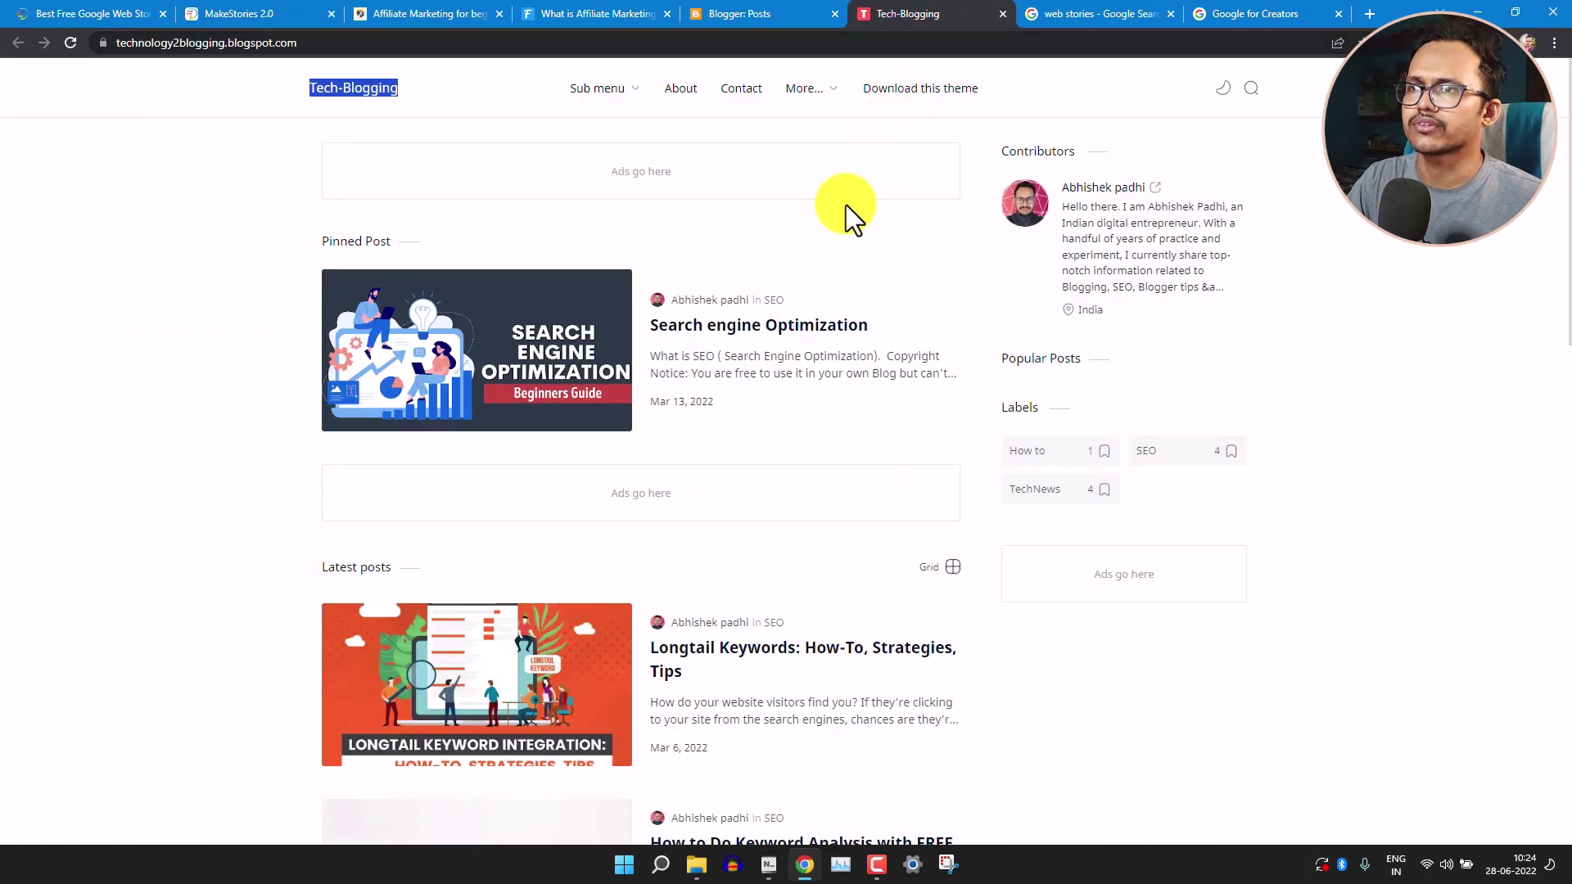
{"action": "left_click", "coordinate": [727, 659]}
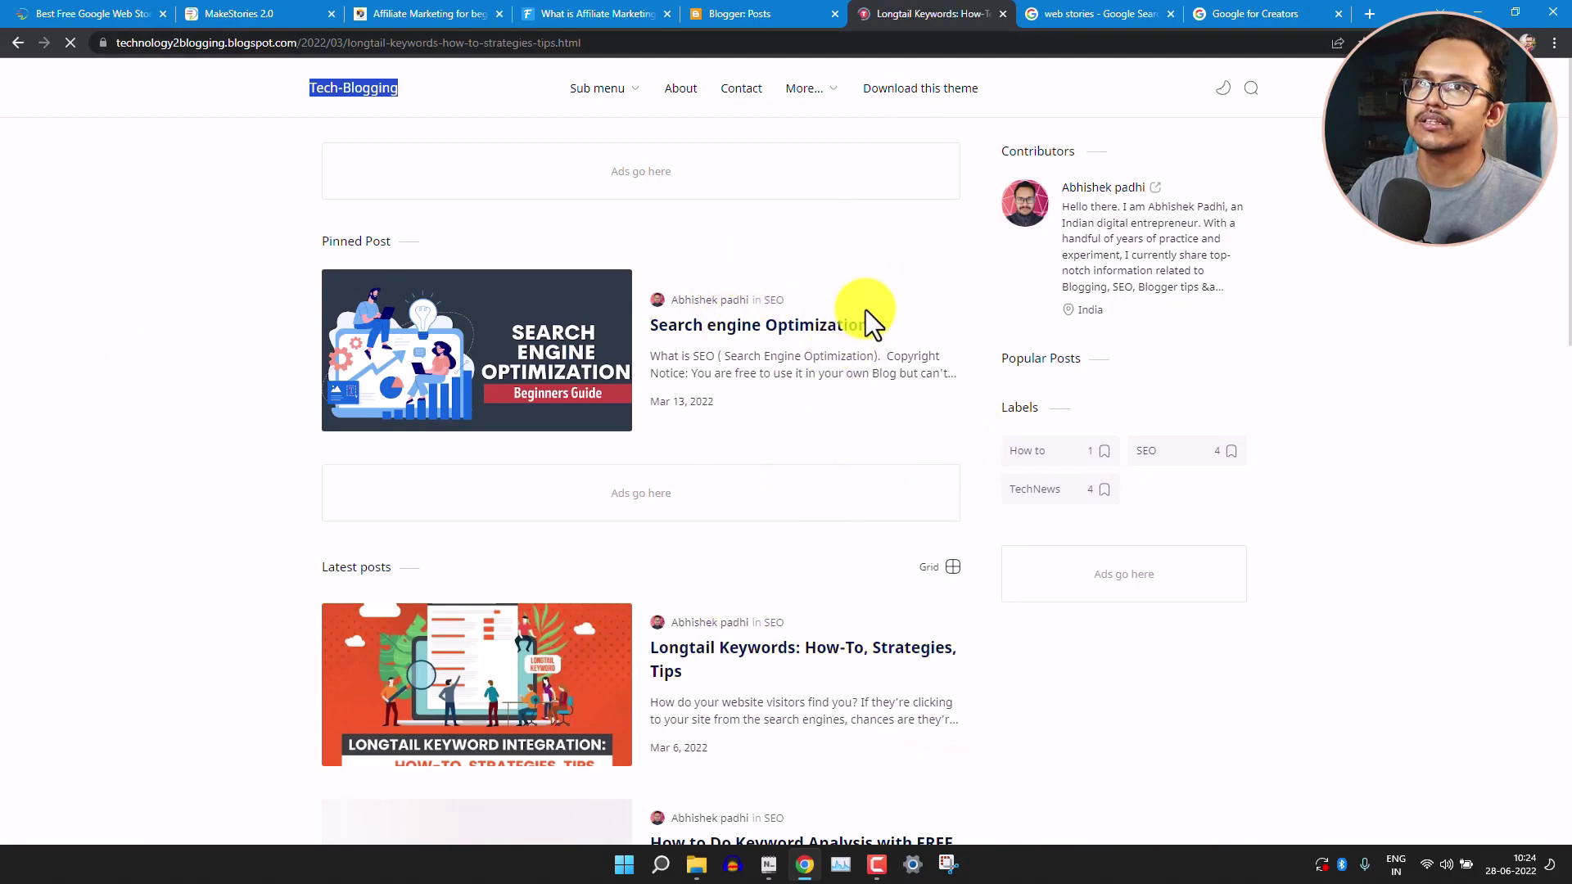
{"action": "left_click", "coordinate": [643, 41]}
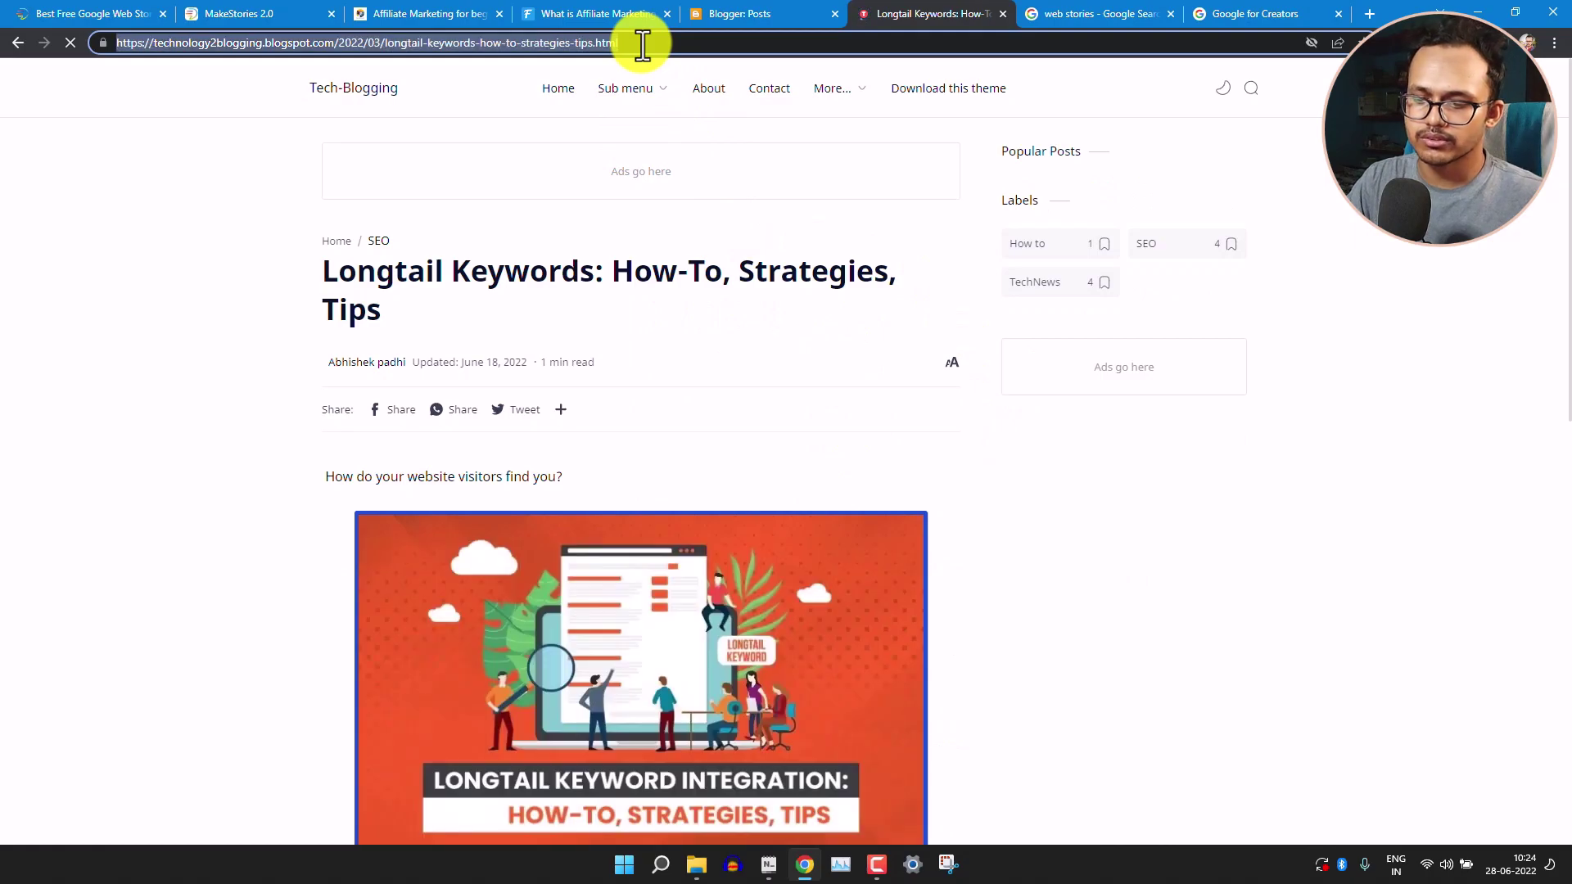
{"action": "left_click", "coordinate": [711, 8]}
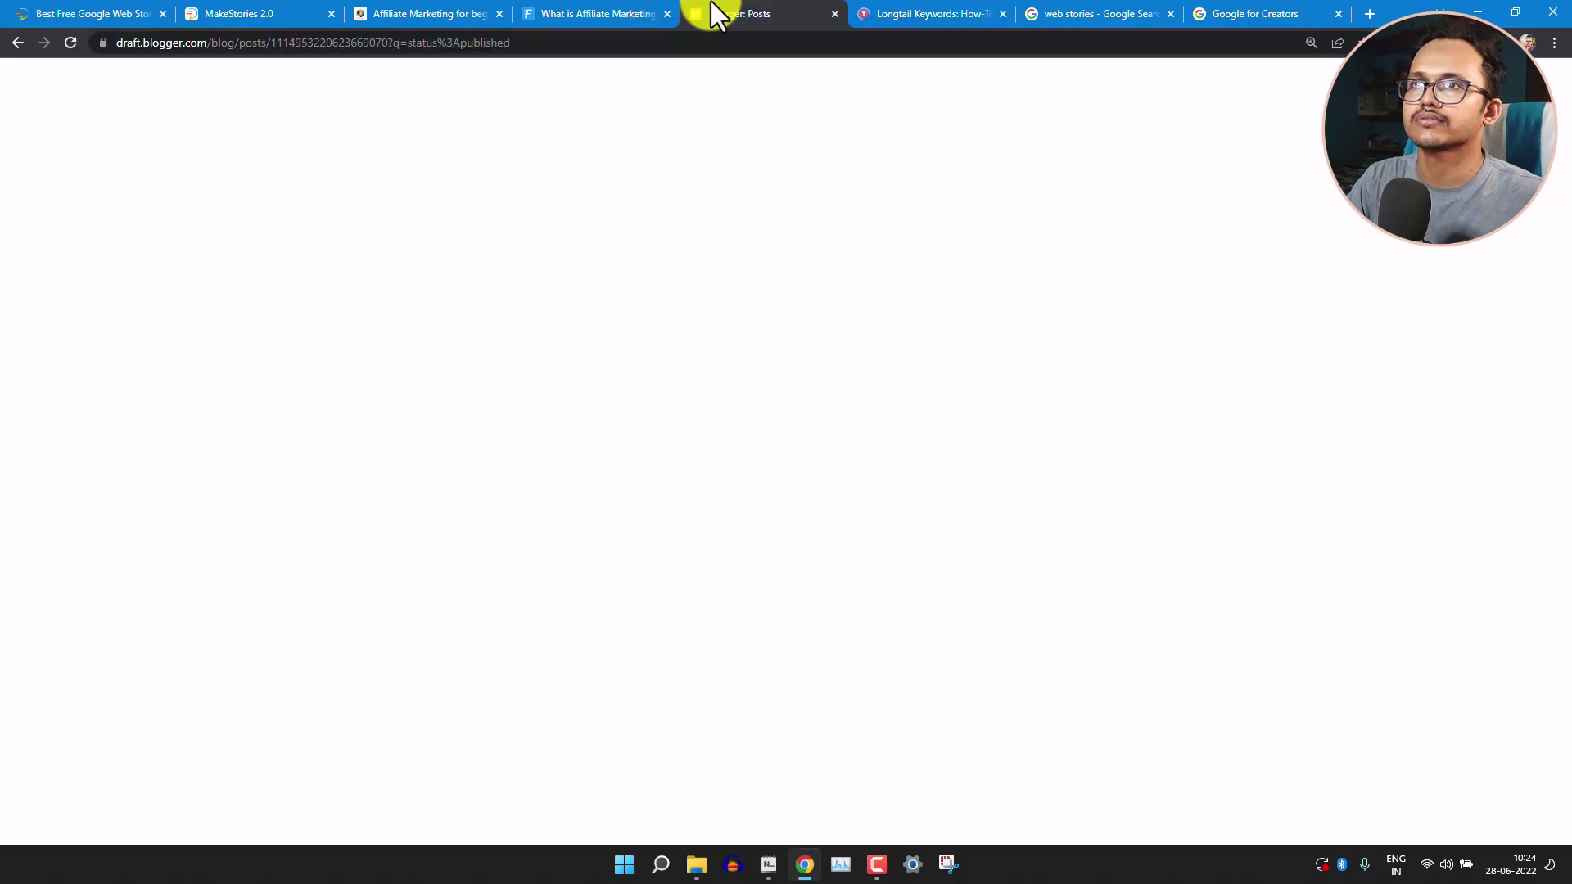
{"action": "left_click", "coordinate": [206, 15]}
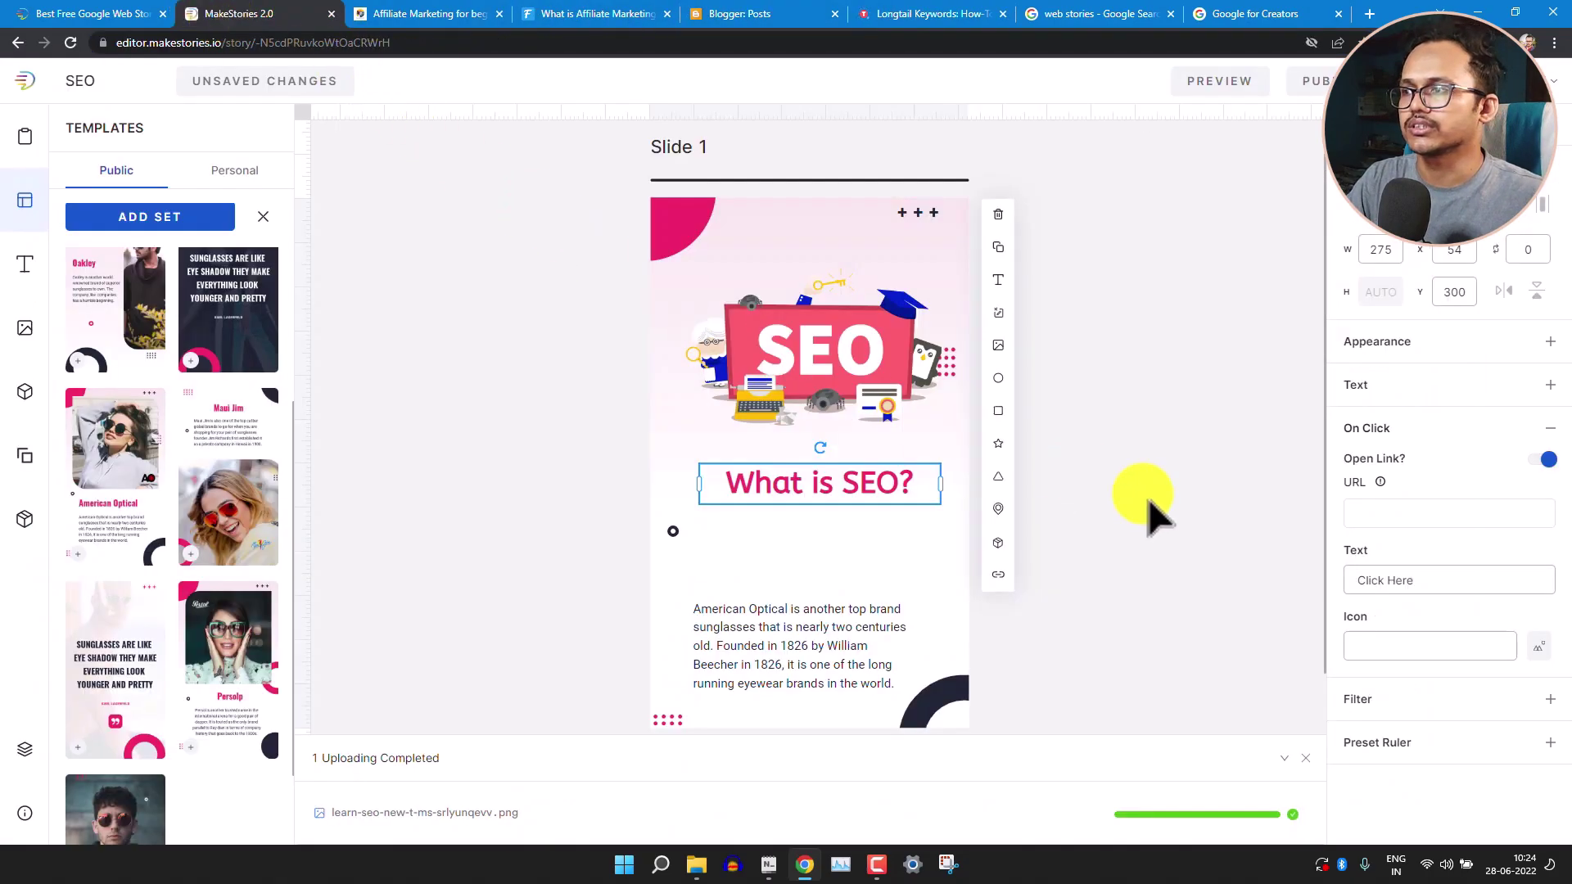
Paste the Longtail Keywords post URL as the heading's link and a google.com icon address.
{"action": "left_click", "coordinate": [1430, 511]}
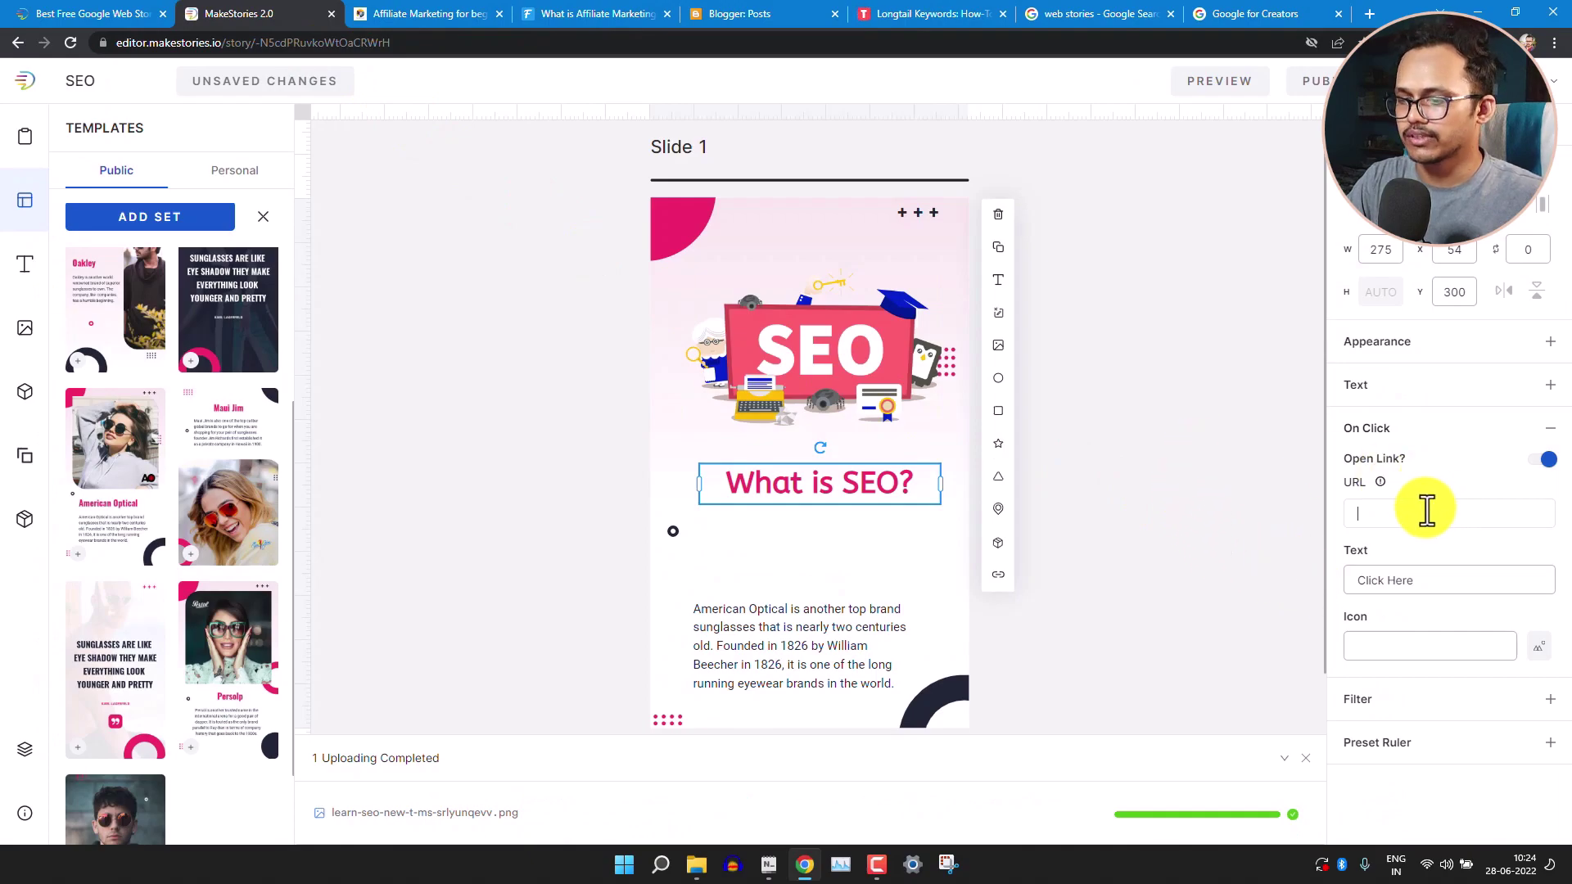
{"action": "key", "text": "ctrl+v"}
{"action": "left_click", "coordinate": [1384, 646]}
{"action": "key", "text": "ctrl+v"}
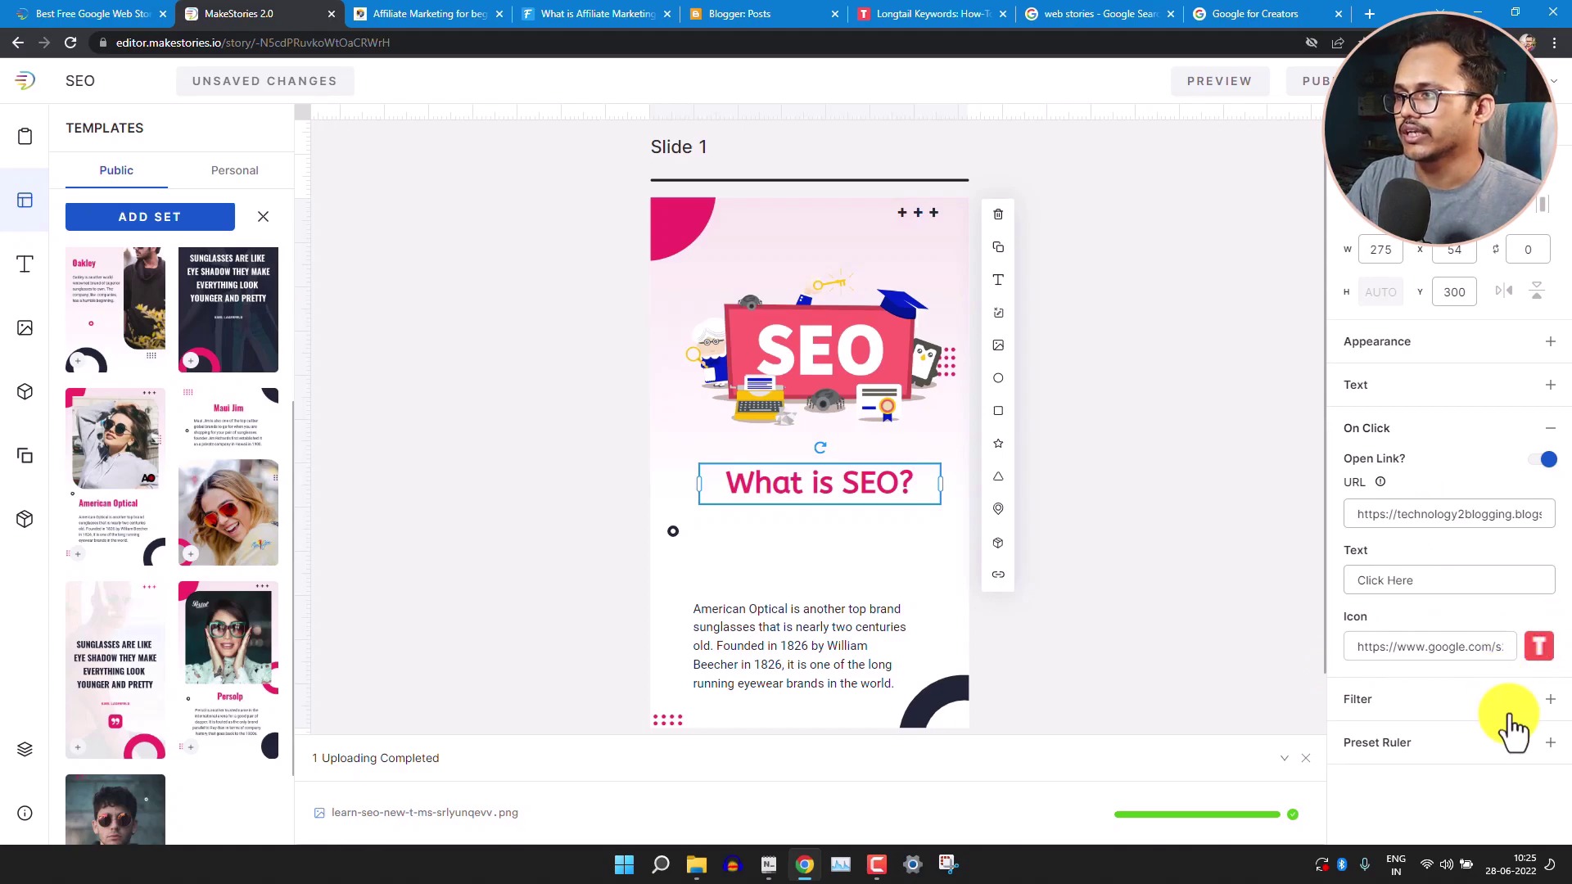
Try the Cali and Grayscale Drama filters, then reset the title to Normal with brightness 129.
{"action": "left_click", "coordinate": [1538, 700]}
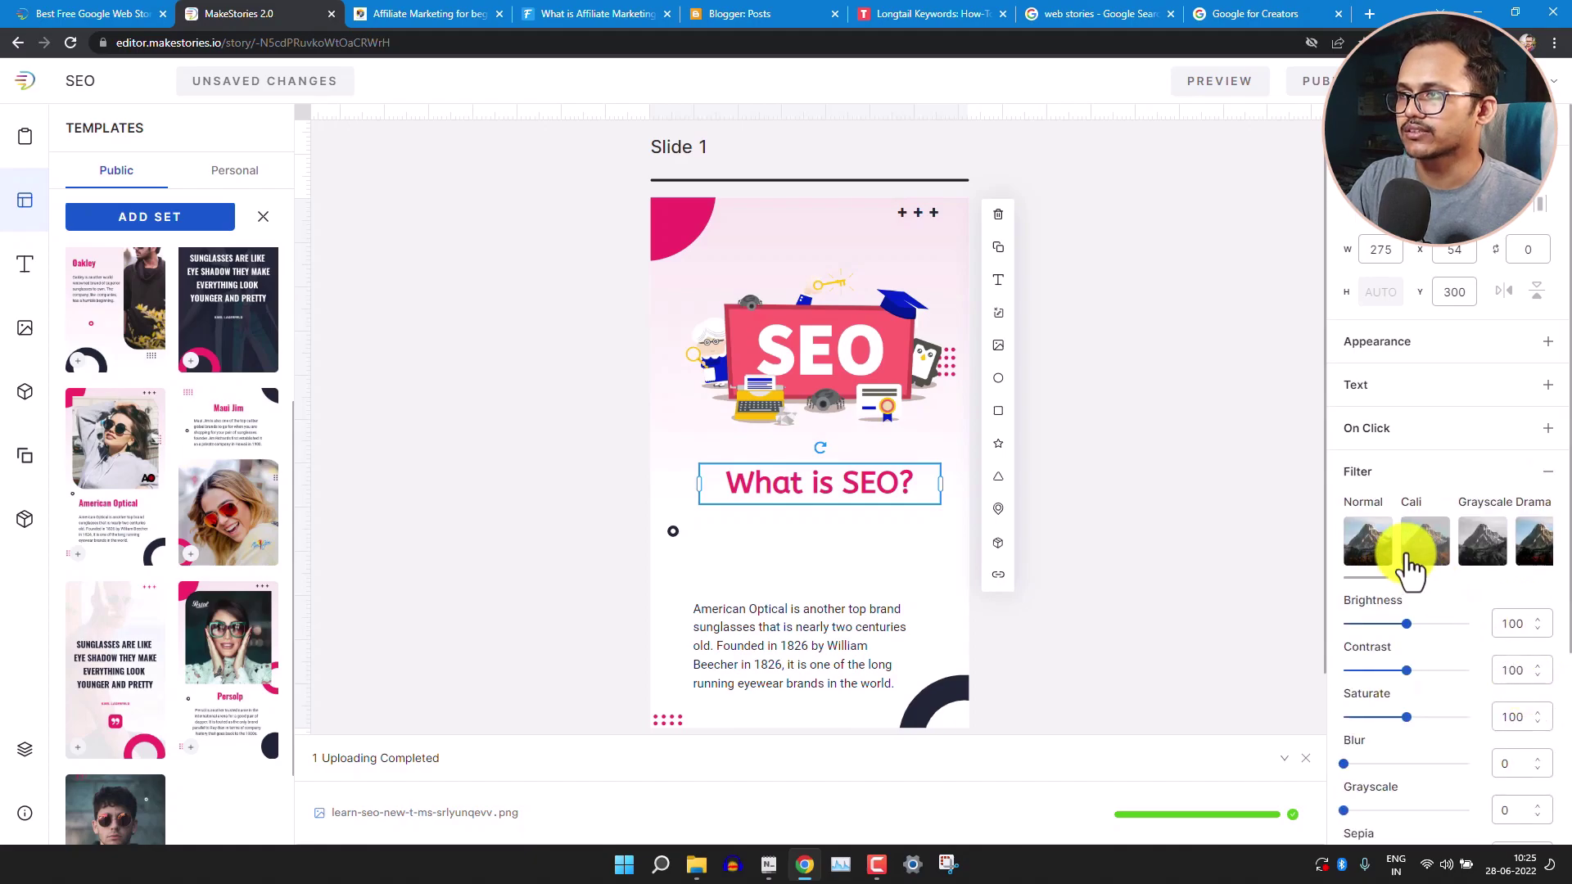
{"action": "left_click", "coordinate": [1424, 551]}
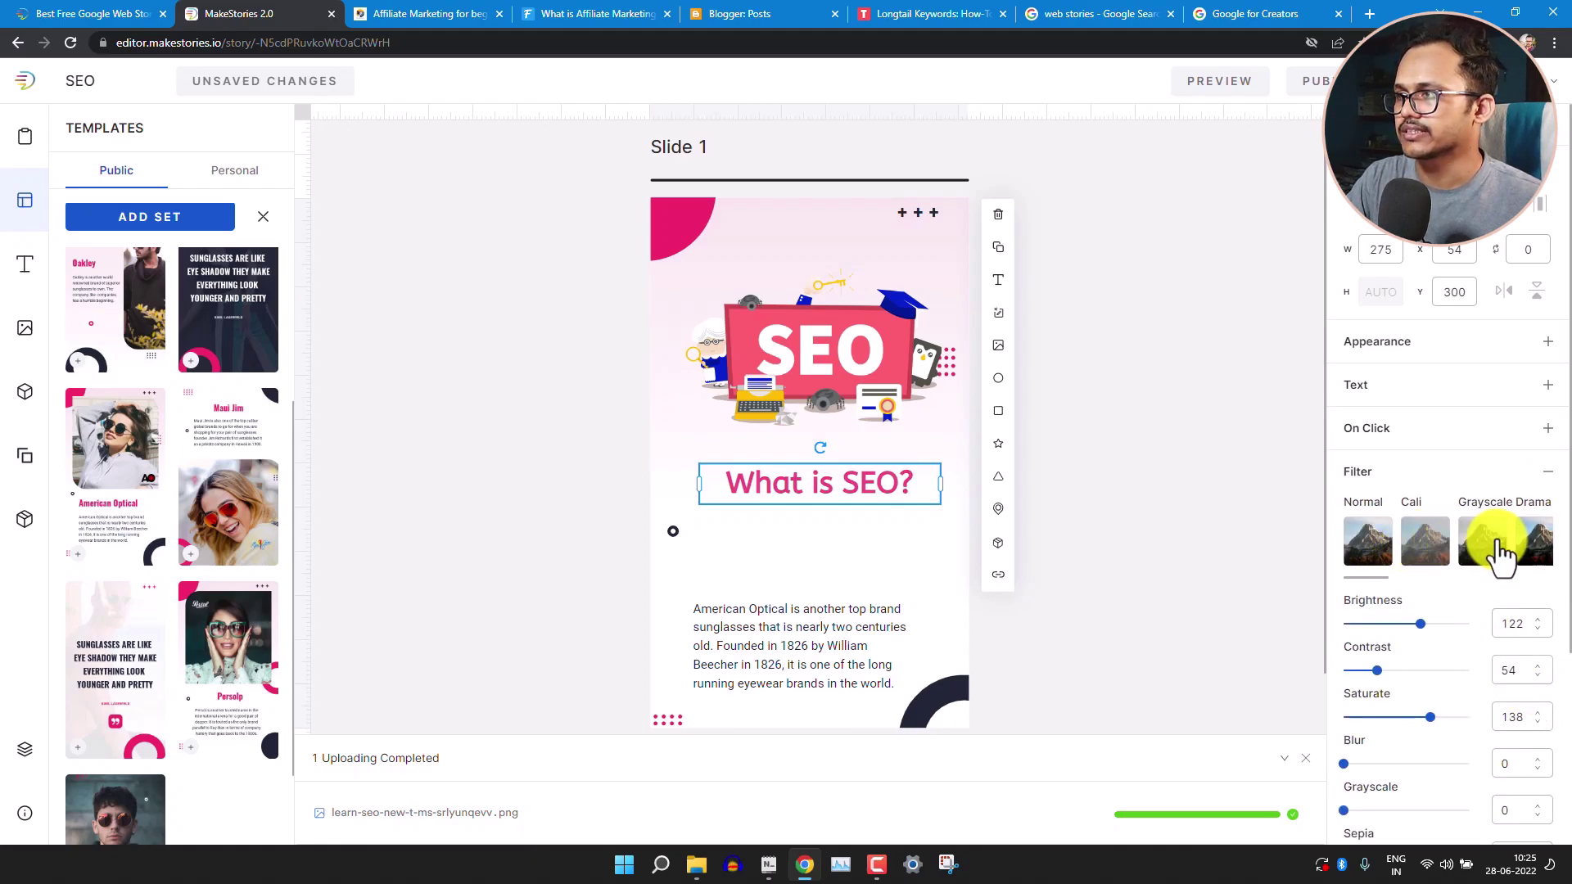
{"action": "left_click", "coordinate": [1533, 547]}
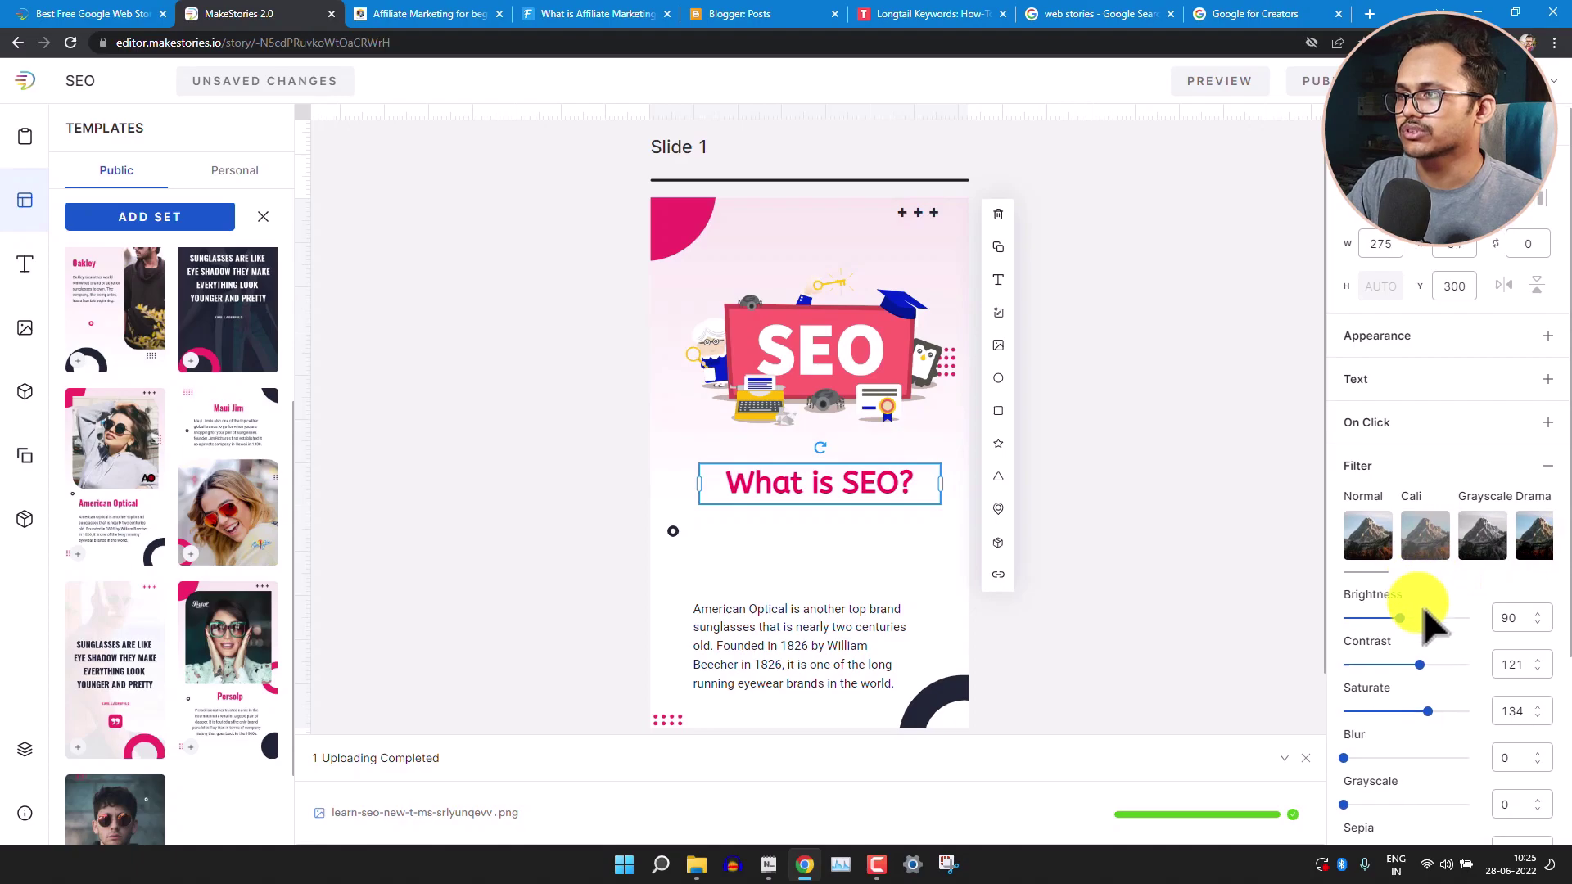
{"action": "scroll", "coordinate": [1426, 627], "scroll_direction": "down", "scroll_amount": 2}
{"action": "left_click", "coordinate": [1369, 410]}
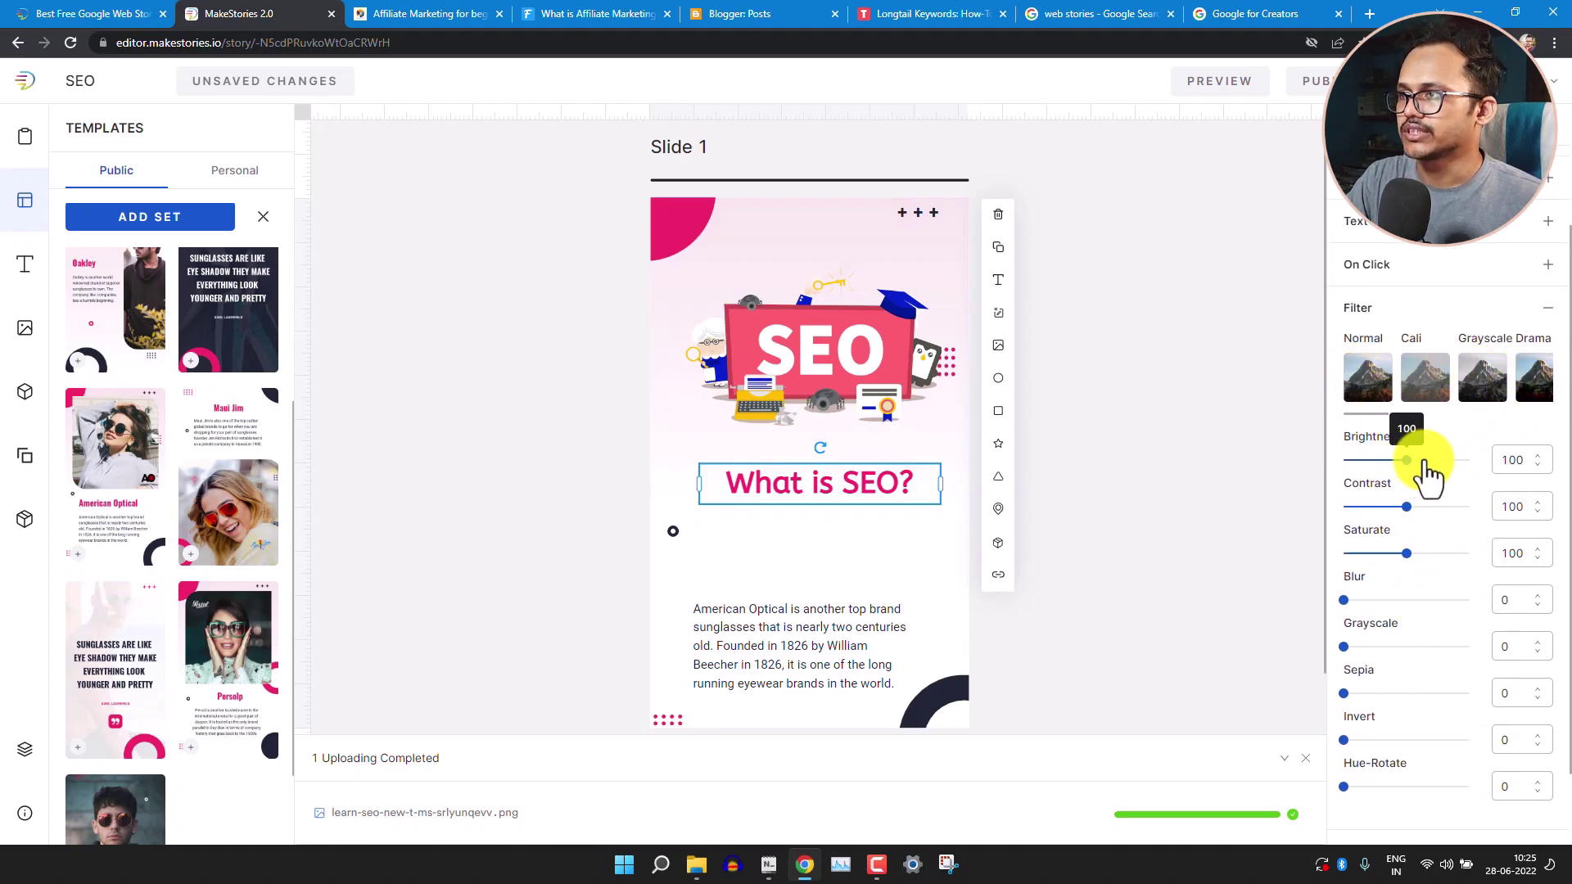
{"action": "left_click_drag", "start_coordinate": [1429, 474], "coordinate": [1423, 527]}
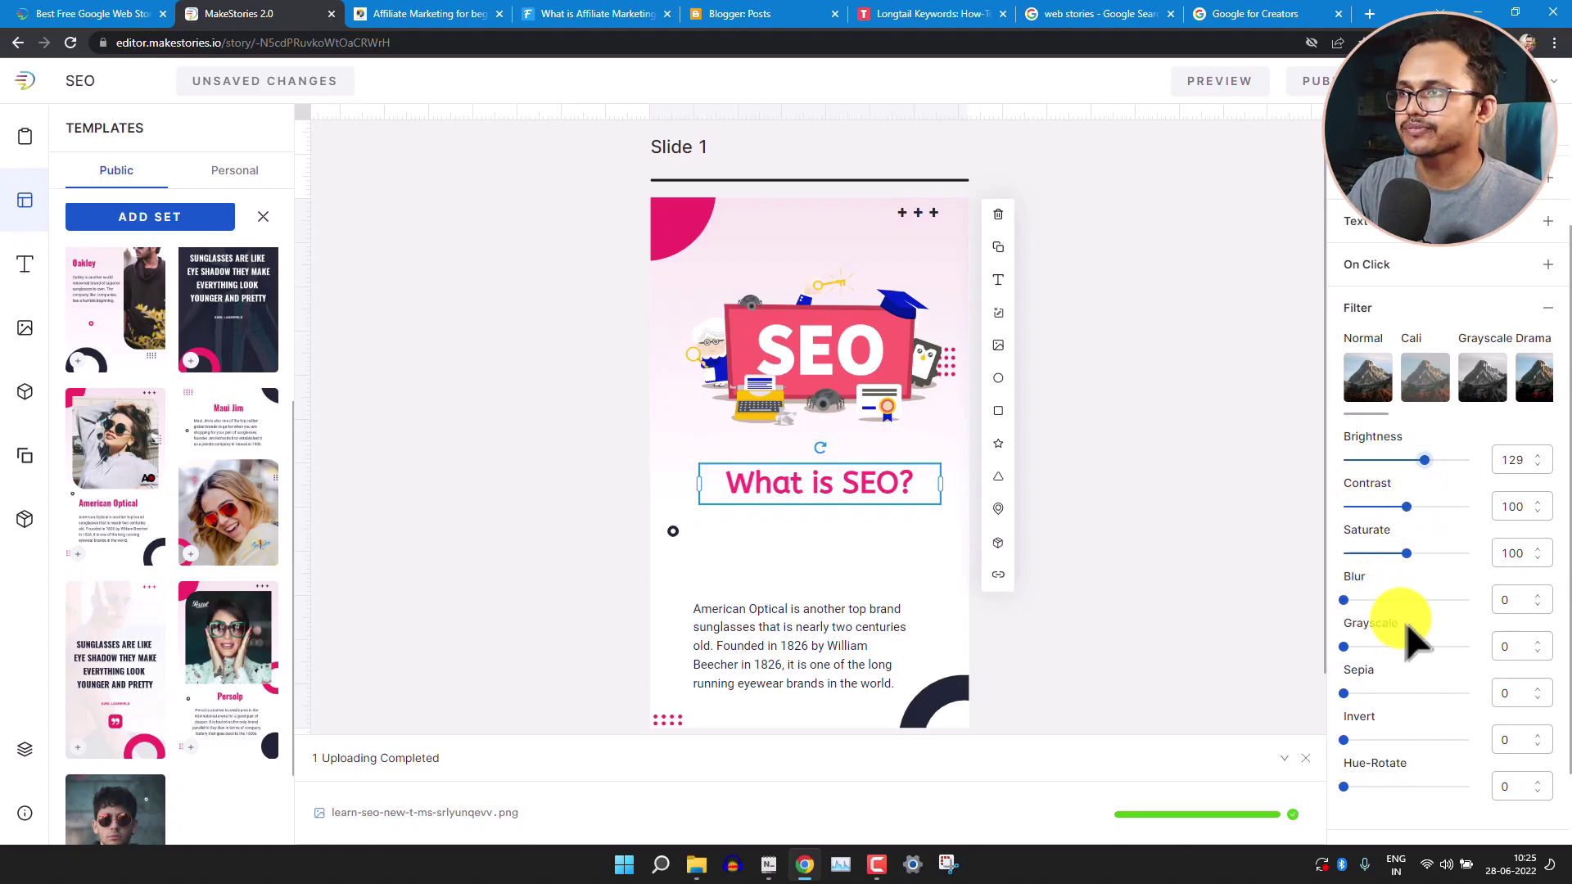
{"action": "scroll", "coordinate": [1457, 458], "scroll_direction": "up", "scroll_amount": 2}
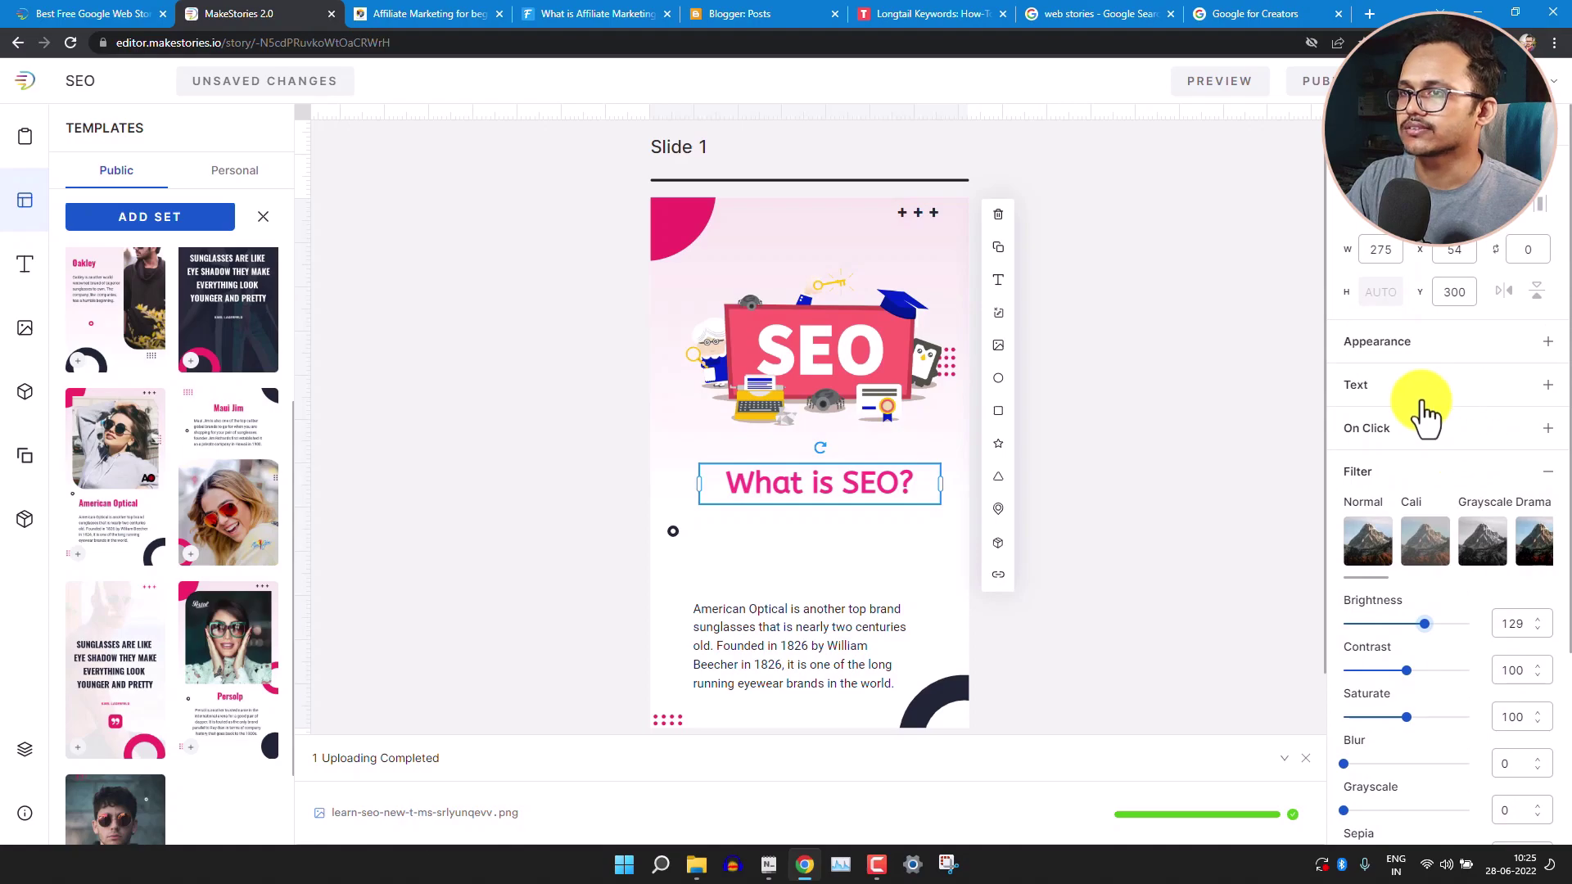
{"action": "left_click", "coordinate": [776, 616]}
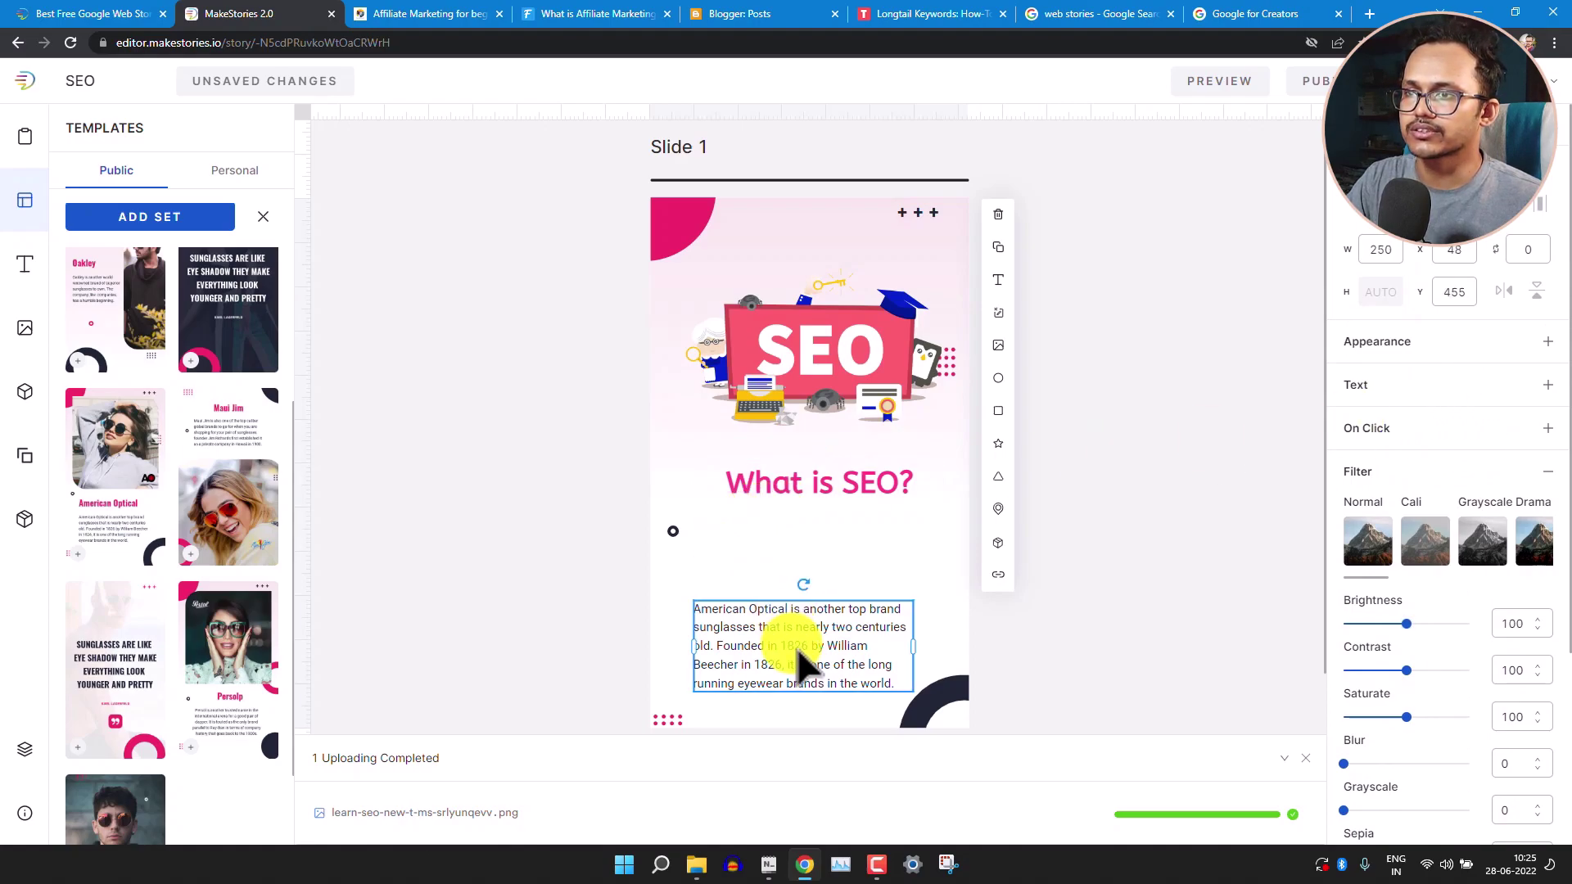
Copy the 'SEO stands for…' paragraph from Notepad and switch back to the story editor.
{"action": "left_click", "coordinate": [767, 863]}
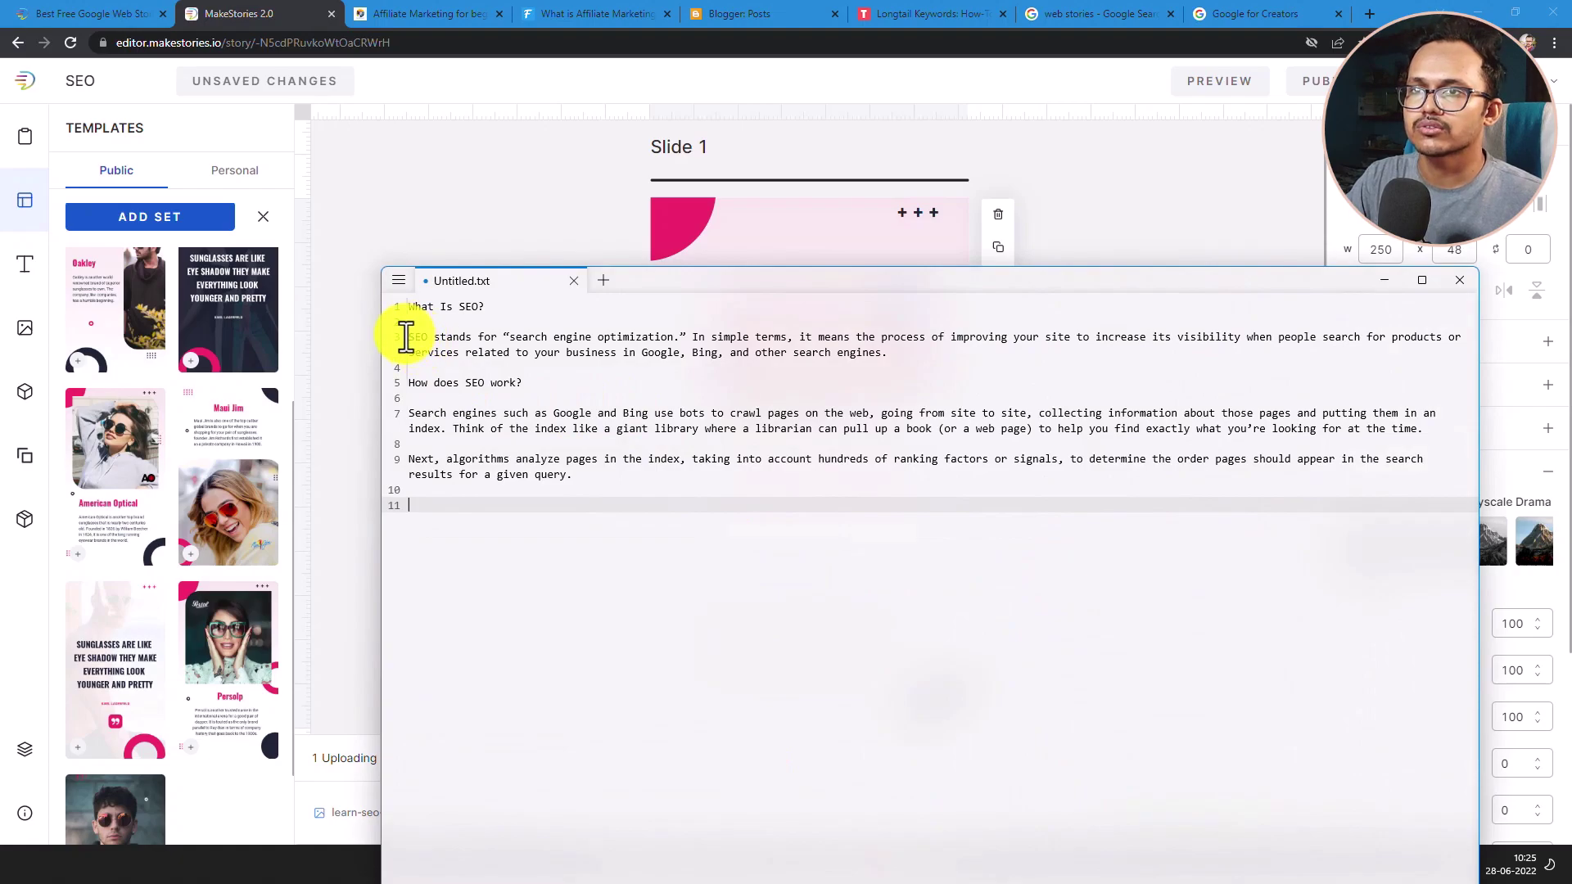
{"action": "mouse_move", "coordinate": [407, 337]}
{"action": "left_mouse_down"}
{"action": "mouse_move", "coordinate": [888, 361]}
{"action": "mouse_move", "coordinate": [456, 323]}
{"action": "mouse_move", "coordinate": [419, 342]}
{"action": "left_mouse_up"}
{"action": "key", "text": "ctrl+c"}
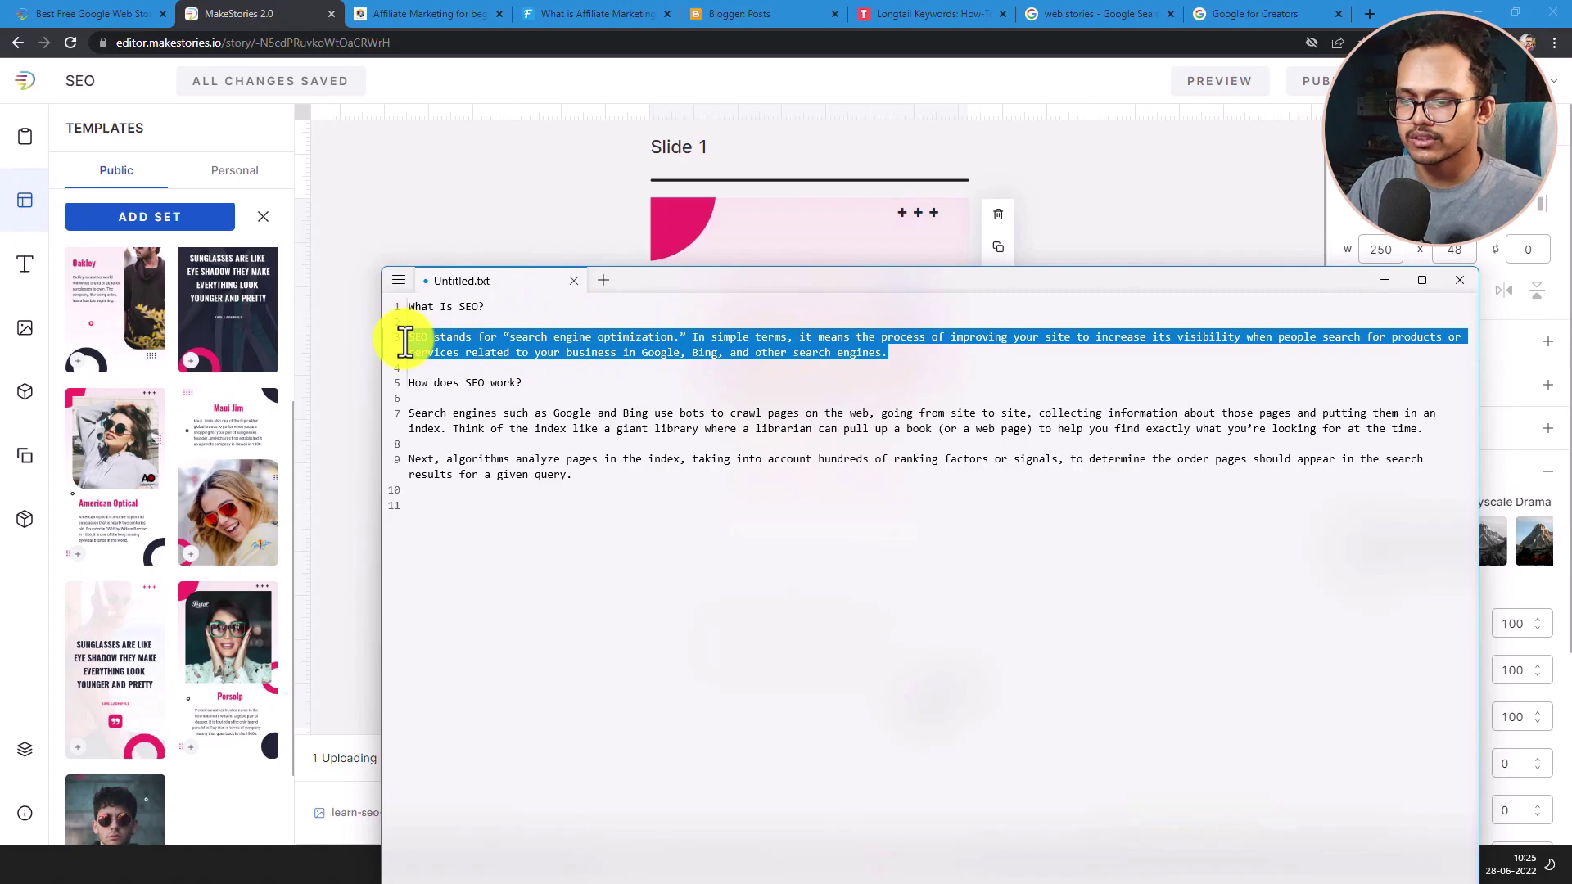
{"action": "key", "text": "alt+Tab"}
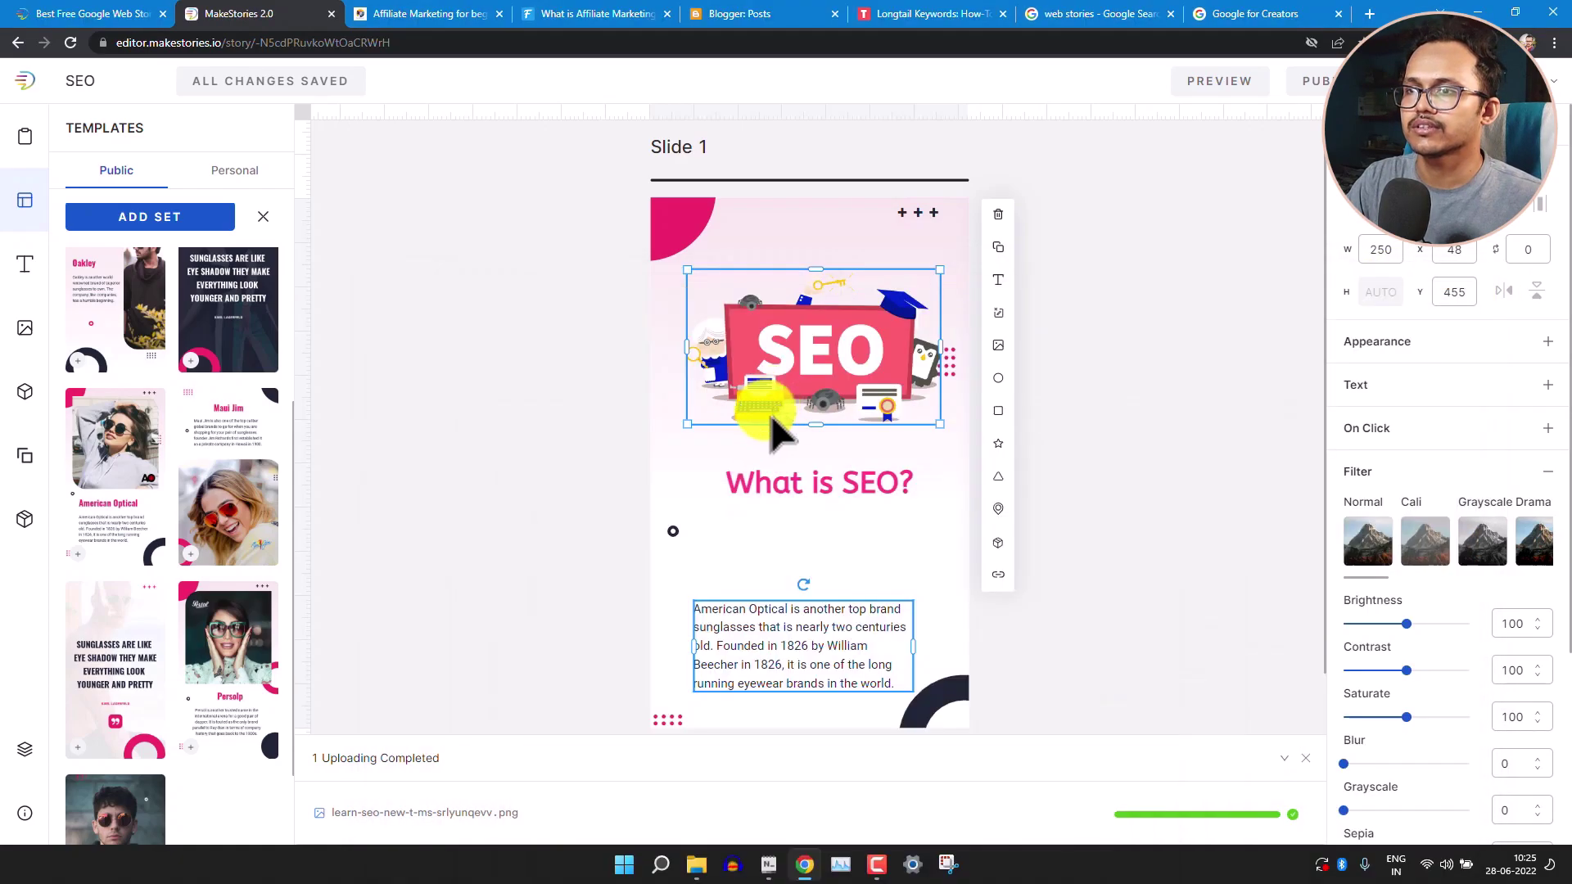
Replace the American Optical body text with the SEO definition and move it up under the heading.
{"action": "double_click", "coordinate": [757, 655]}
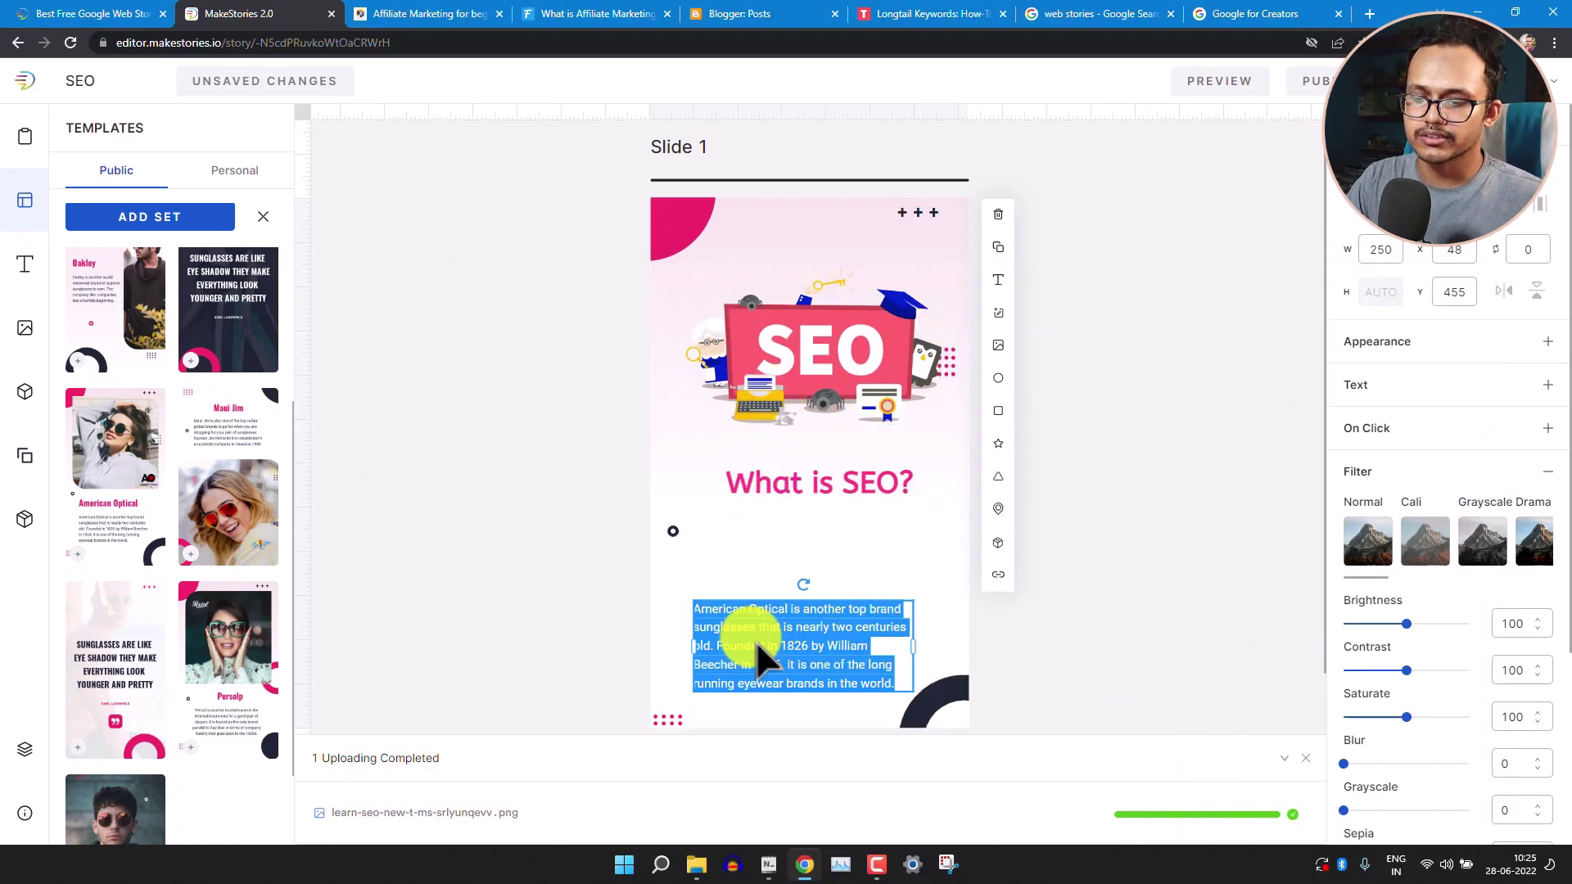
{"action": "key", "text": "ctrl+v"}
{"action": "left_click_drag", "start_coordinate": [816, 664], "coordinate": [835, 604]}
{"action": "left_click", "coordinate": [895, 573]}
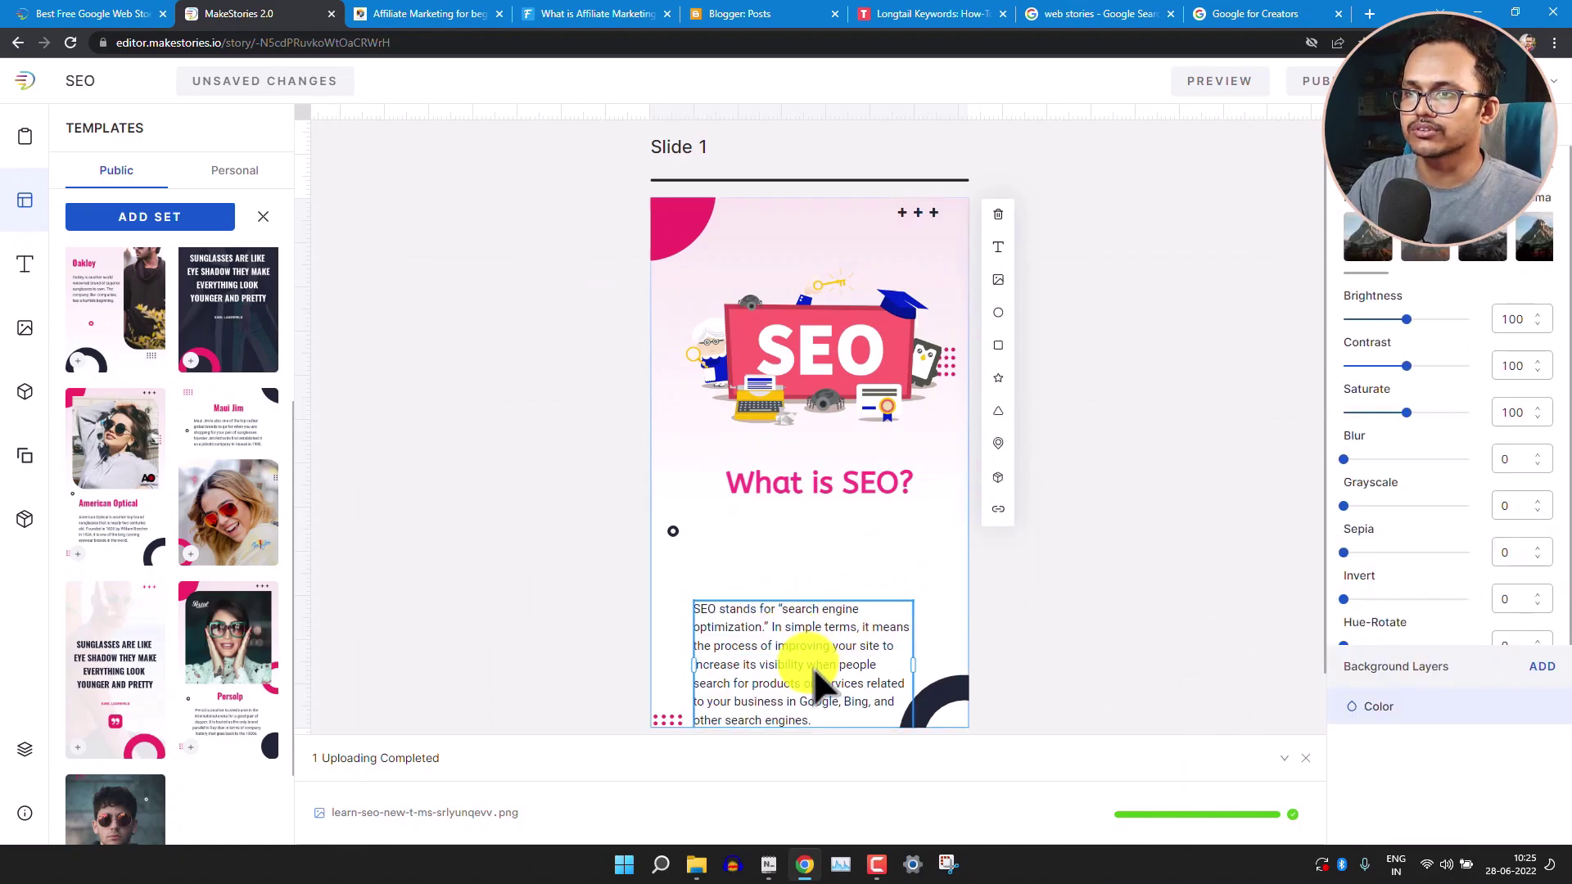
{"action": "left_click_drag", "start_coordinate": [800, 656], "coordinate": [828, 604]}
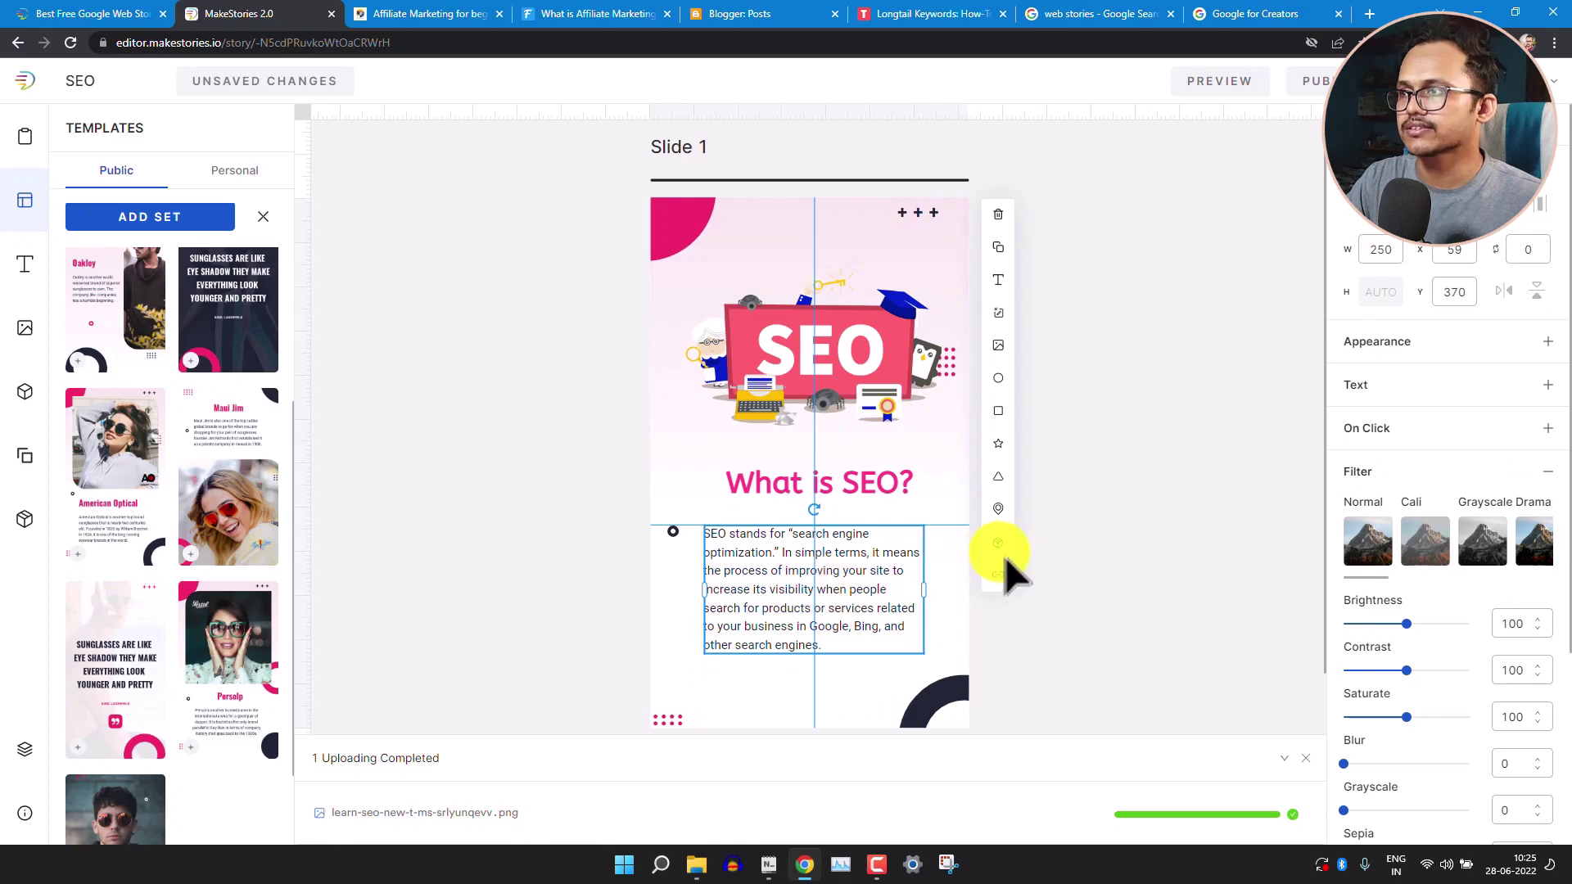
Set the SEO paragraph to size 17, widen its box on both sides, and dismiss the upload notice.
{"action": "left_click", "coordinate": [1458, 386]}
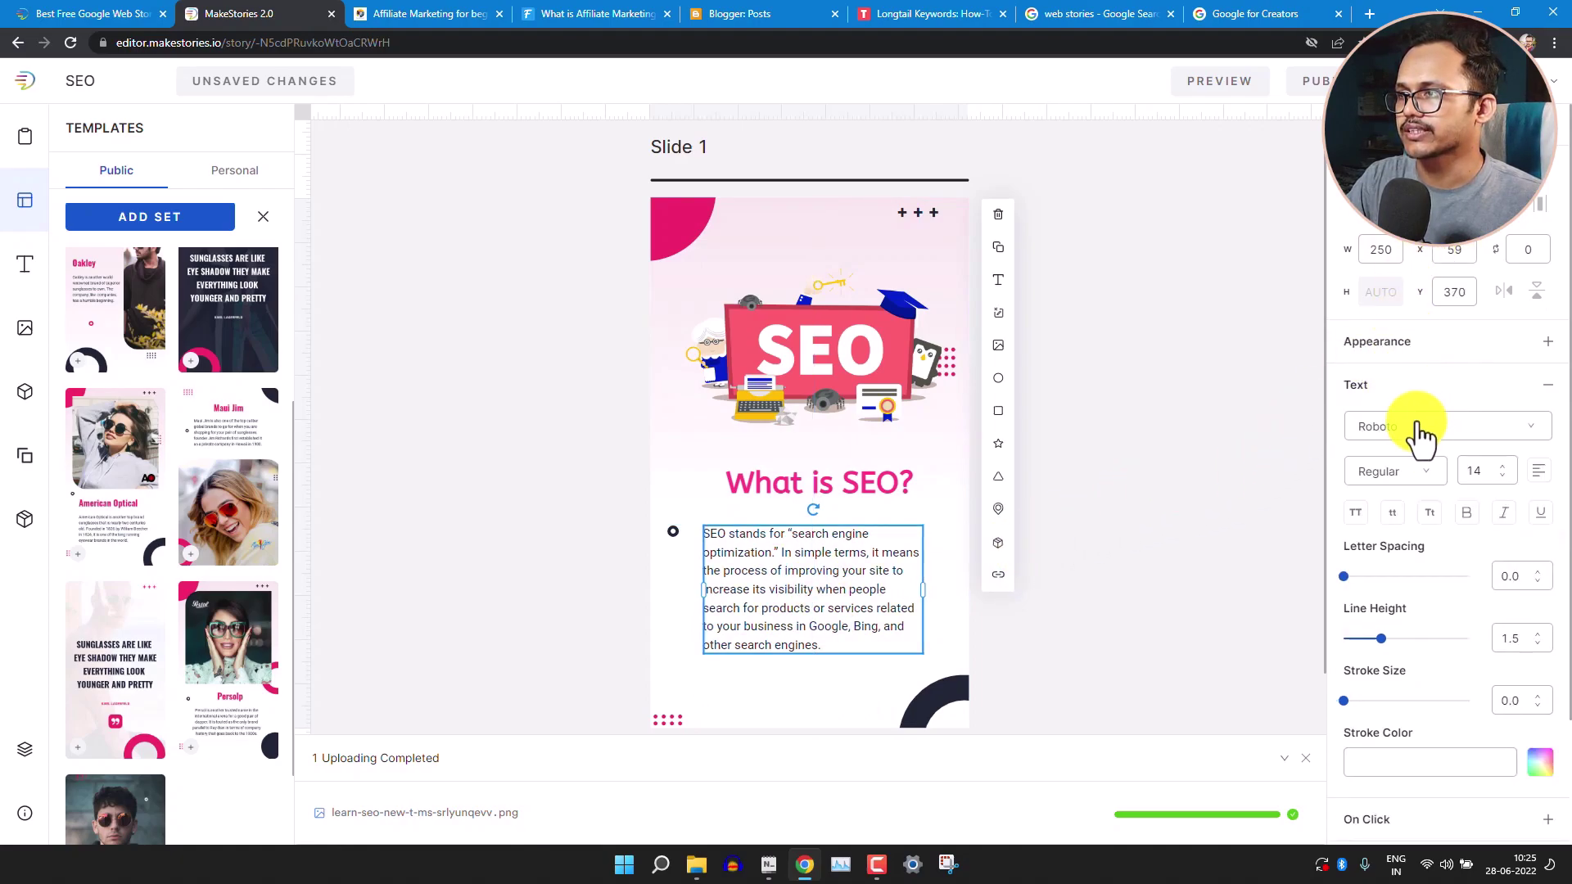
{"action": "left_click", "coordinate": [1503, 465]}
{"action": "left_click", "coordinate": [1503, 465]}
{"action": "left_click", "coordinate": [1502, 465]}
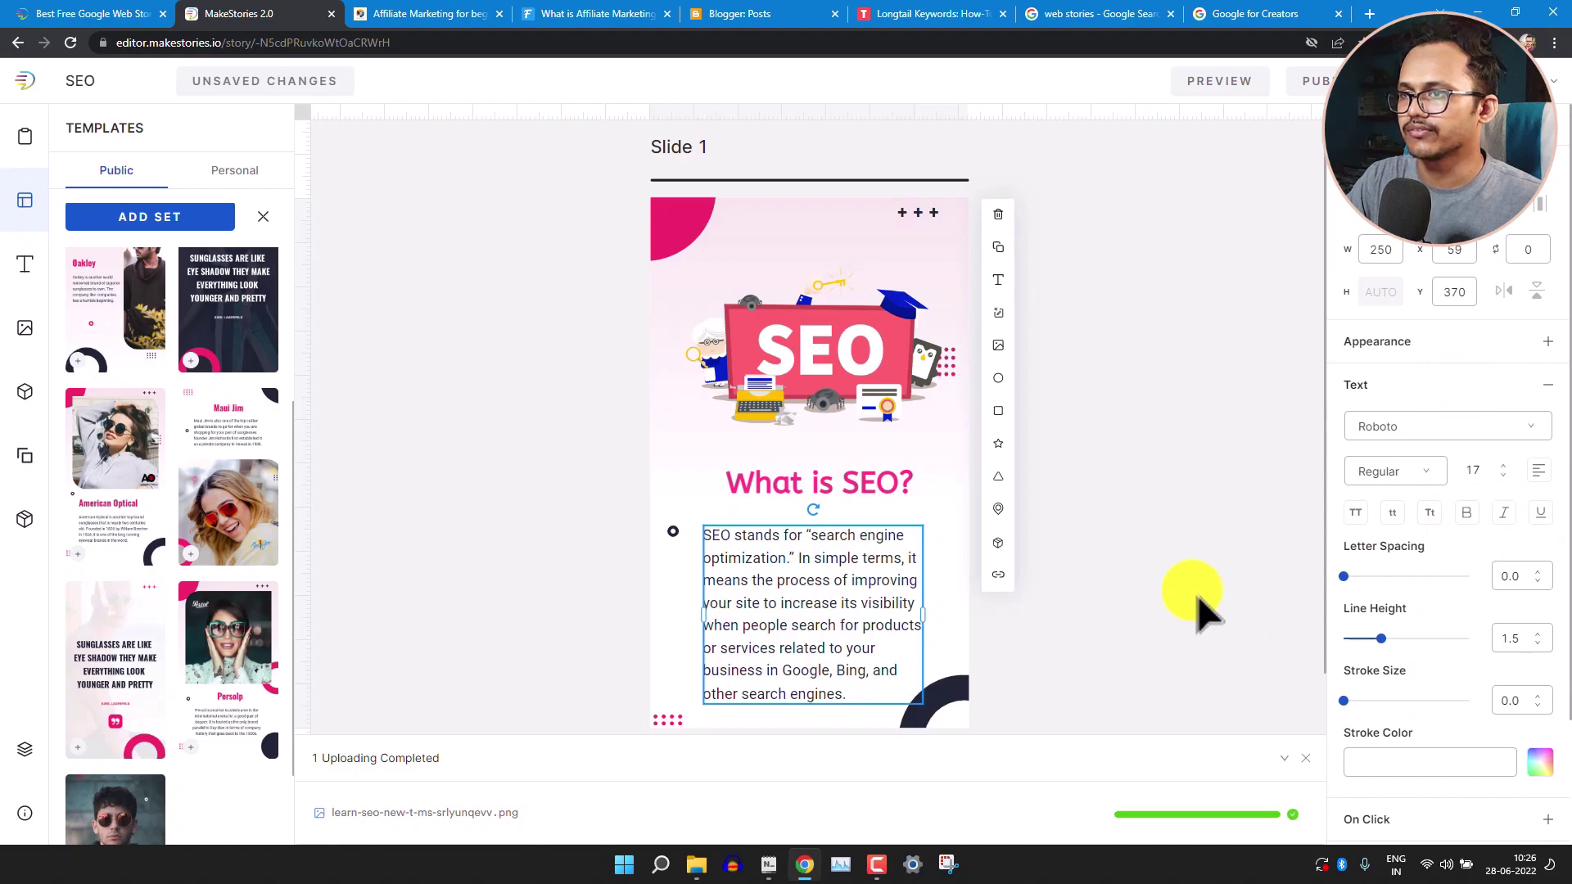
{"action": "left_click_drag", "start_coordinate": [923, 613], "coordinate": [941, 614]}
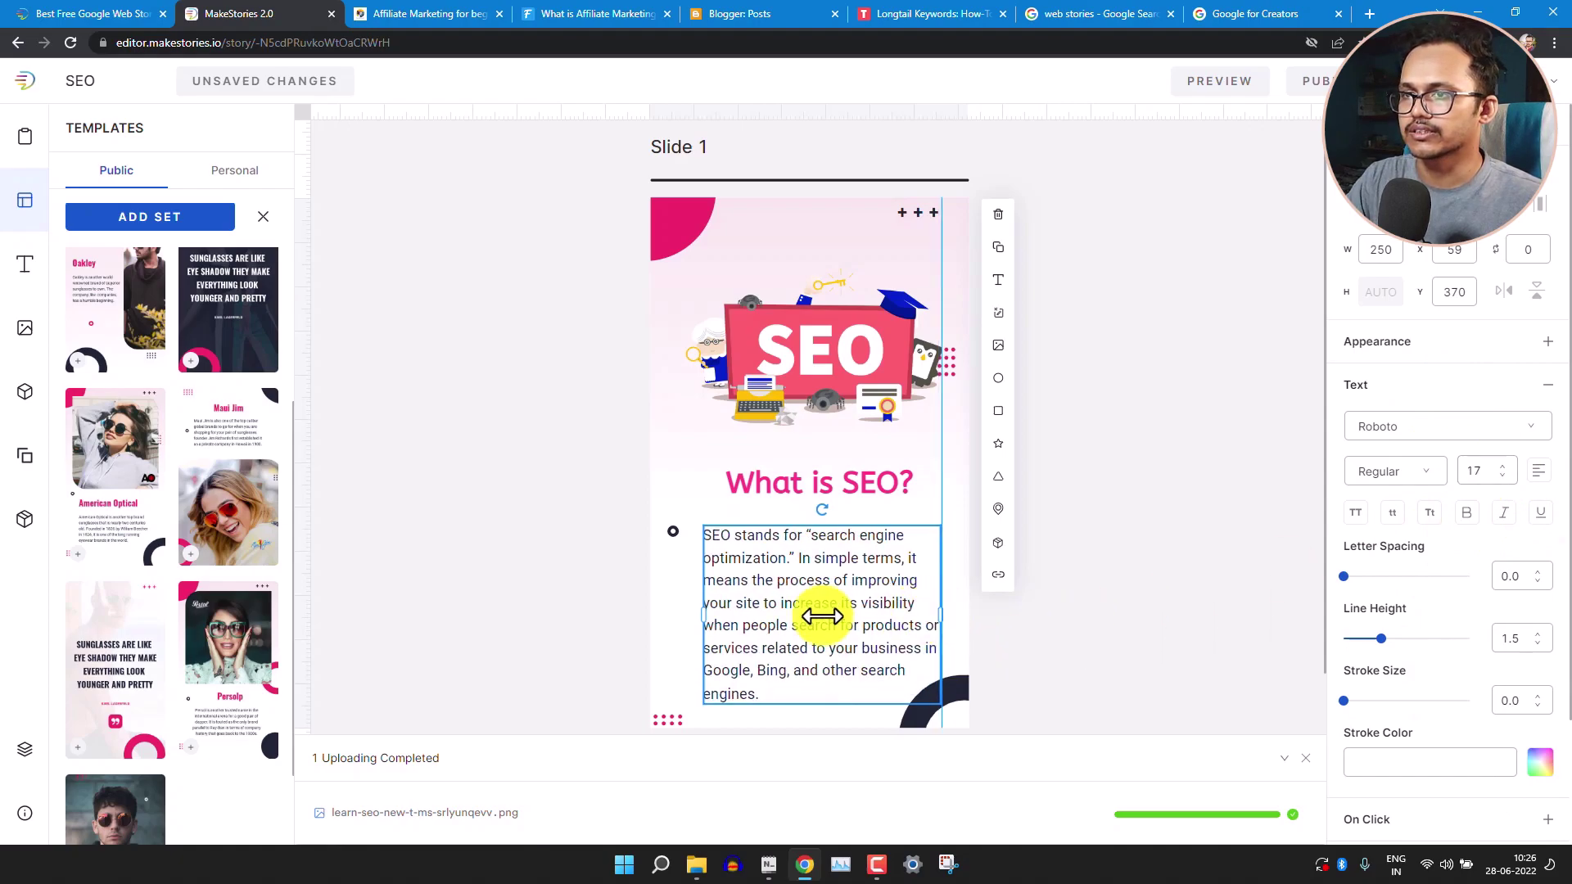
{"action": "left_click_drag", "start_coordinate": [703, 614], "coordinate": [688, 613]}
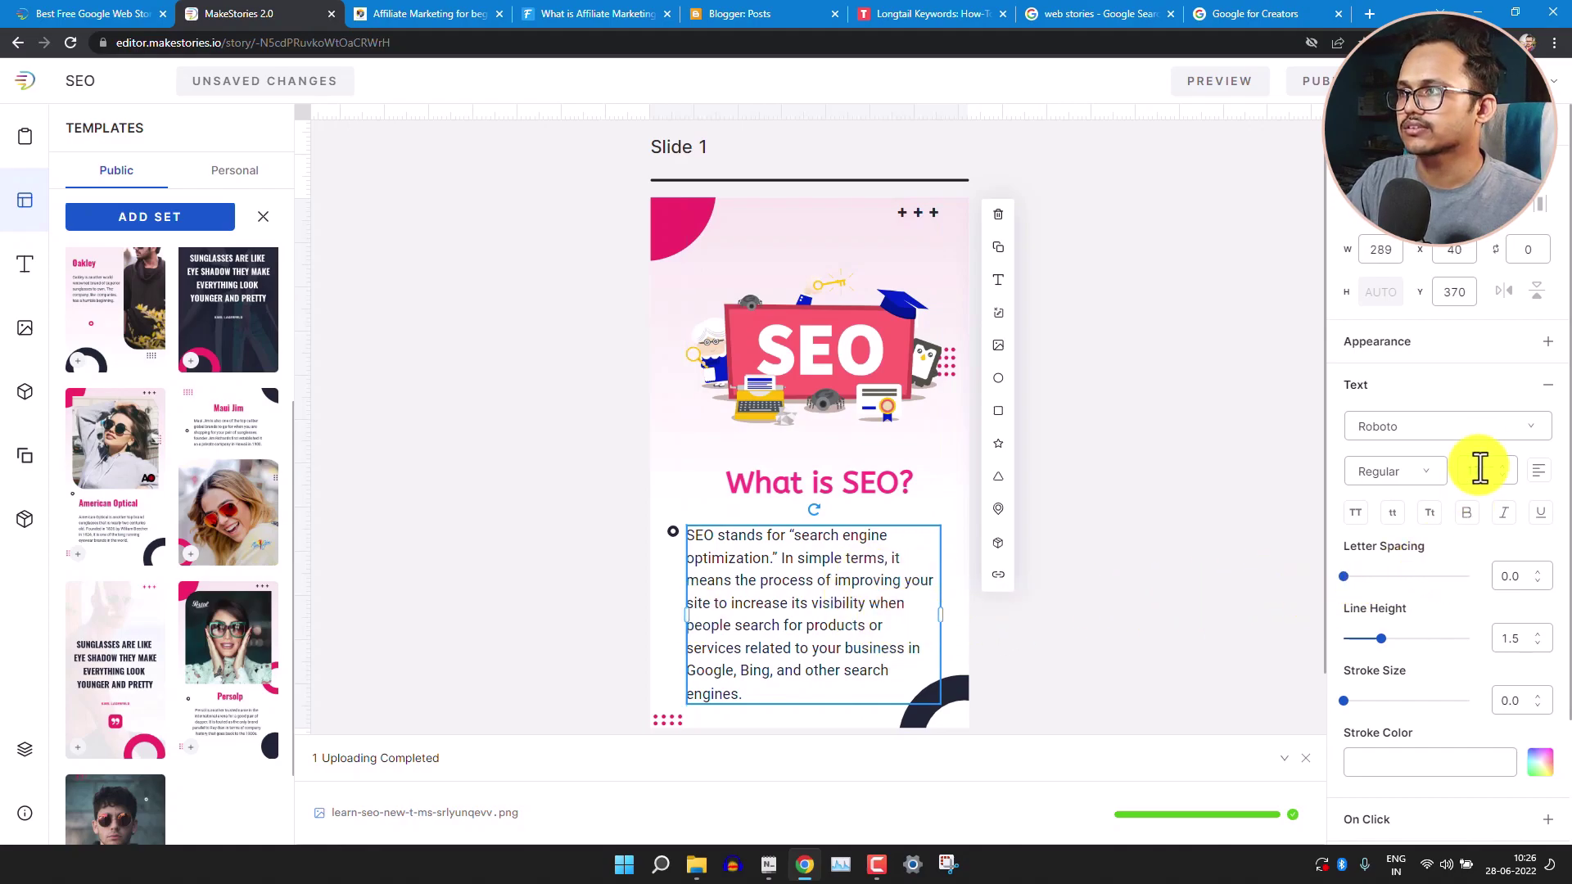
{"action": "left_click", "coordinate": [1486, 387]}
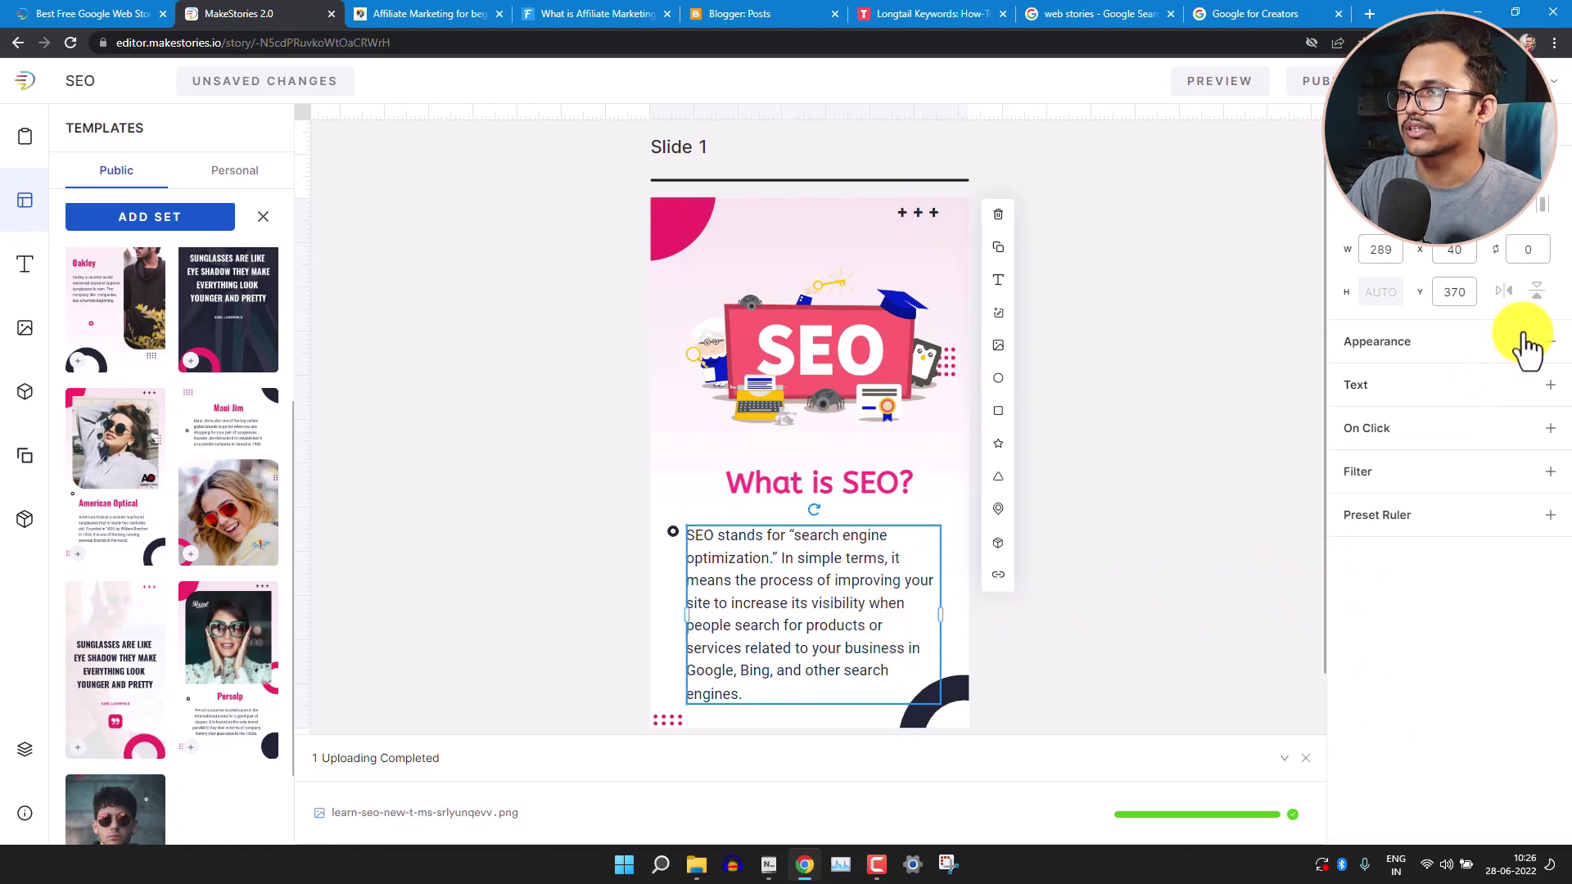
{"action": "left_click", "coordinate": [1525, 344]}
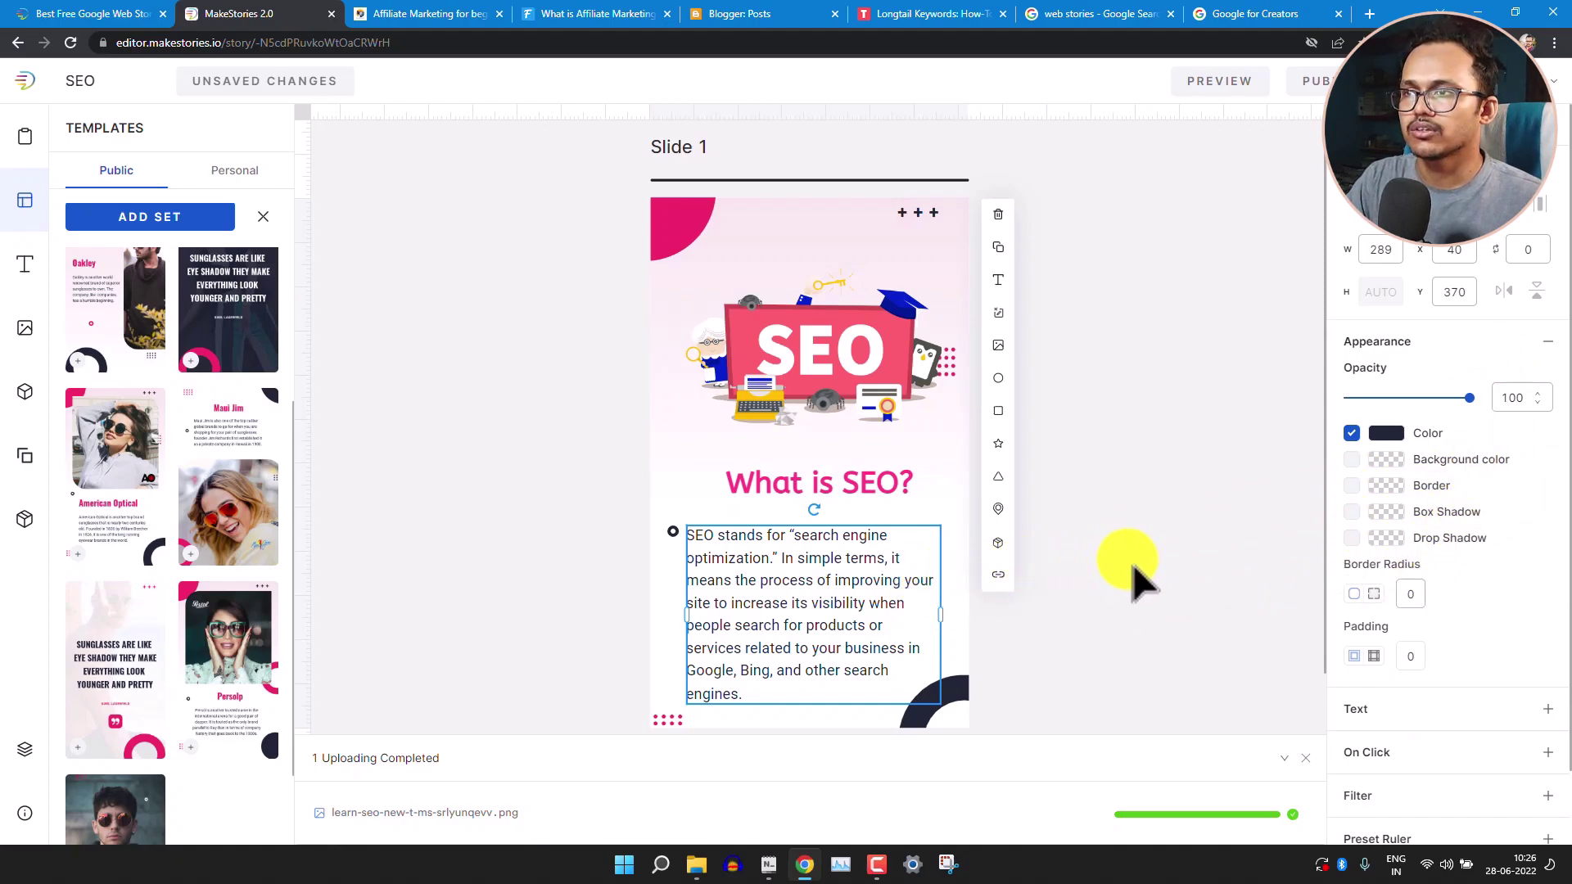
{"action": "left_click", "coordinate": [1019, 602]}
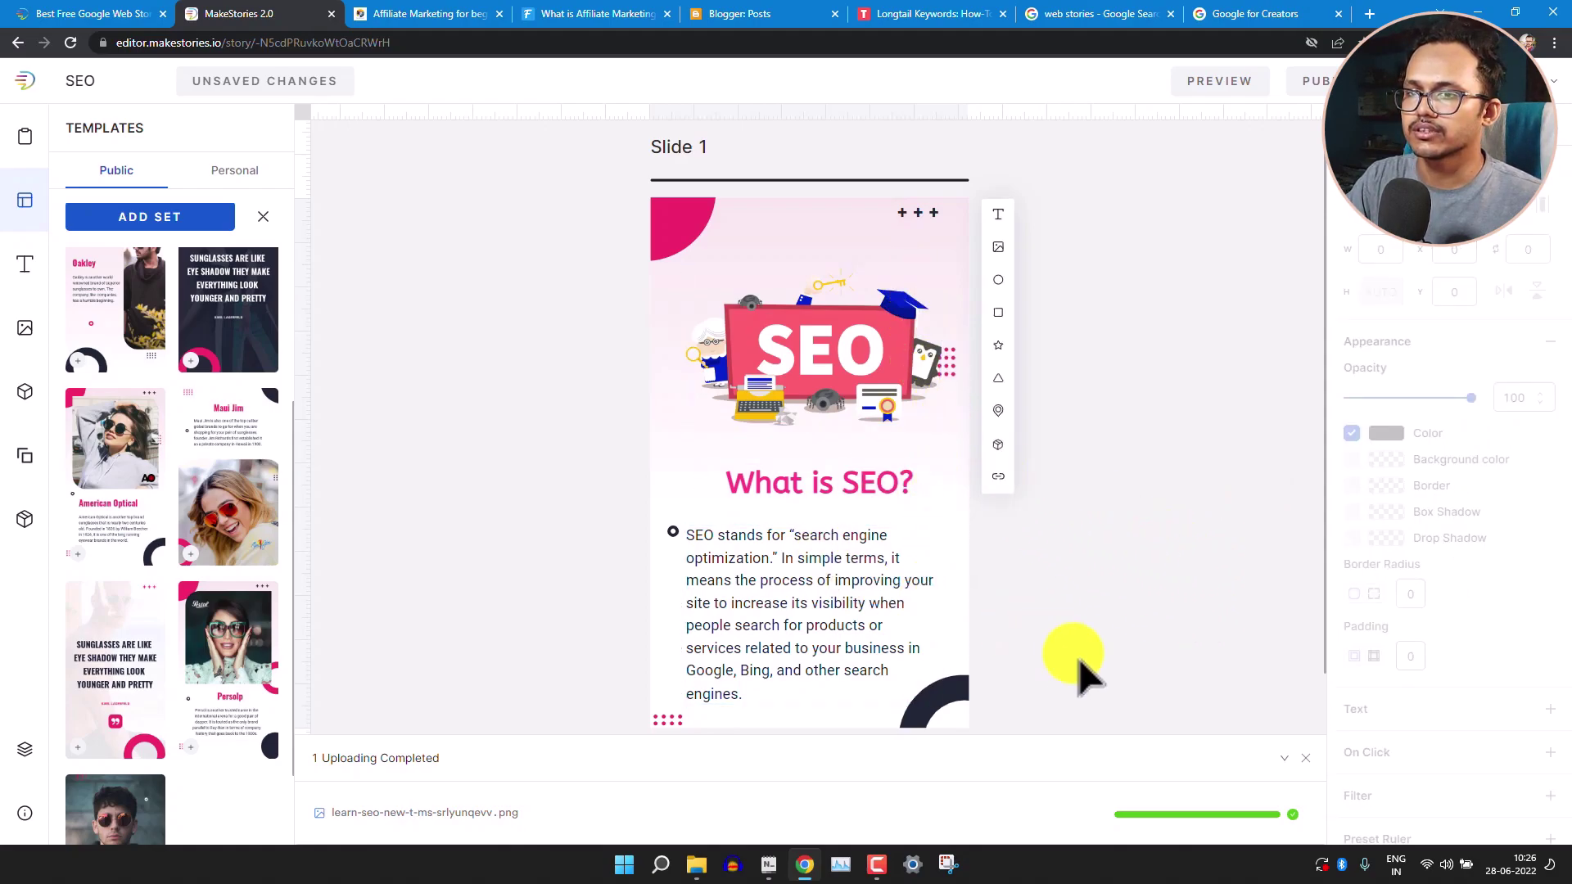
{"action": "left_click", "coordinate": [1305, 759]}
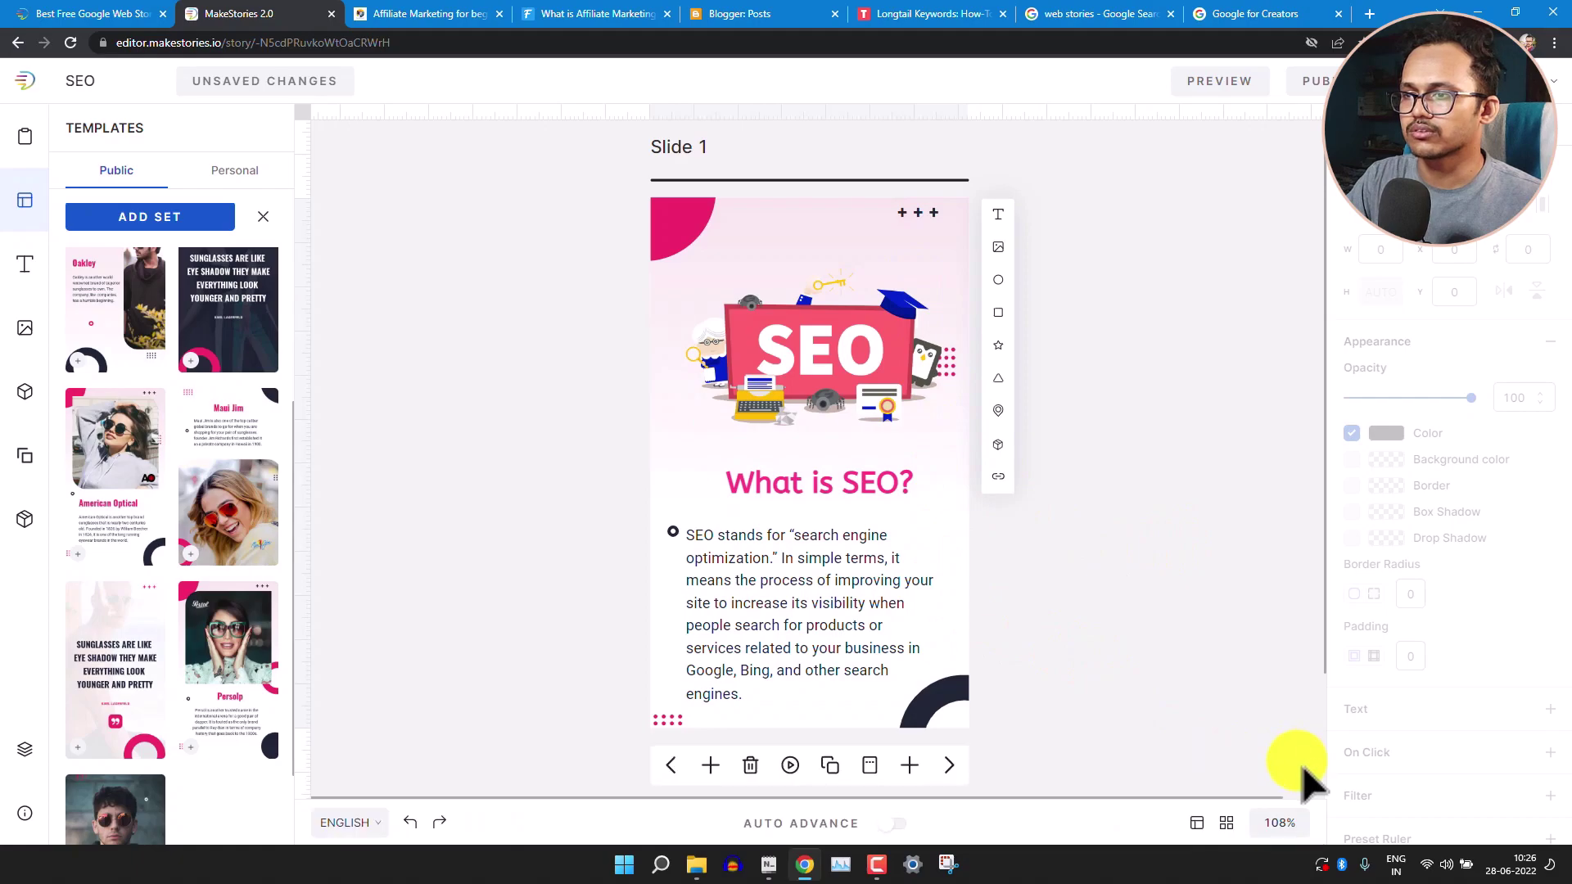
Add Slide 2 built from the Persolp template and select its Persol sunglasses photo.
{"action": "left_click", "coordinate": [907, 765]}
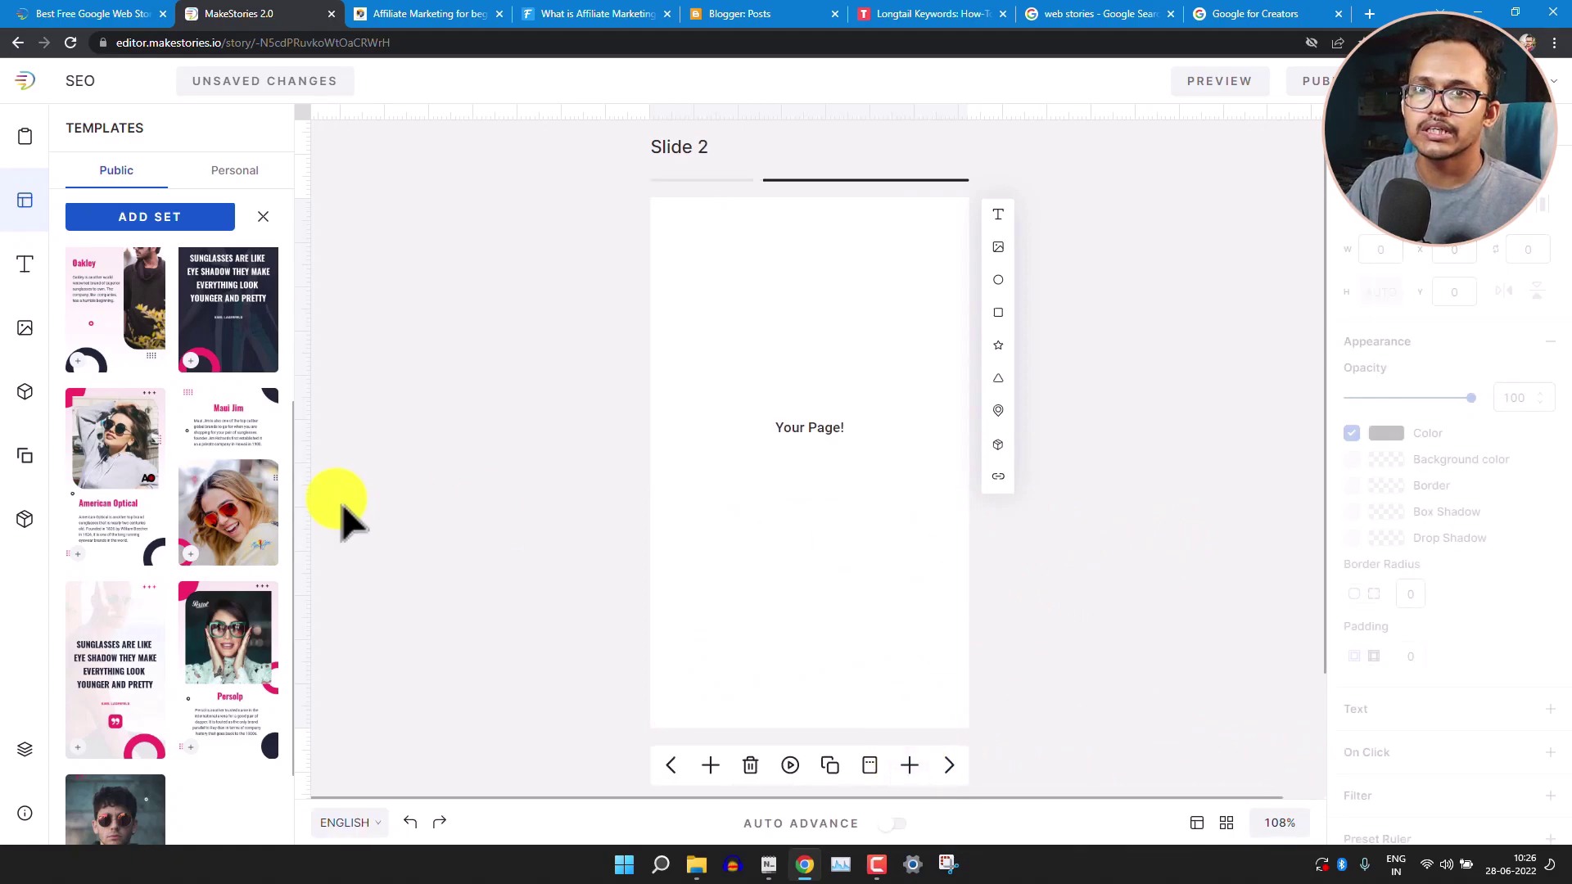
{"action": "left_click", "coordinate": [225, 684]}
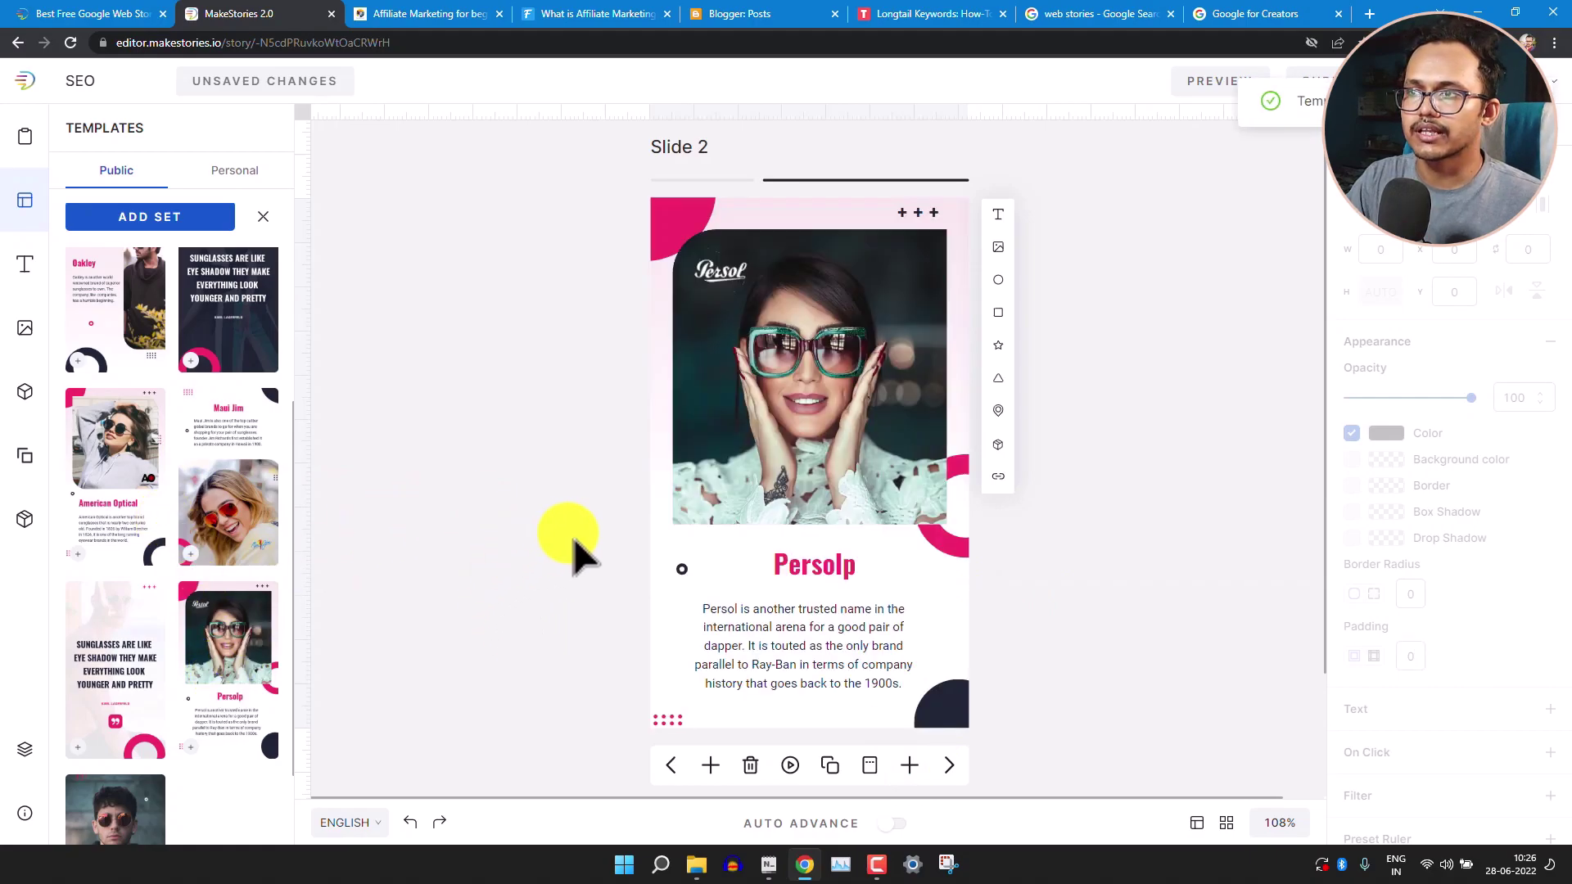
{"action": "left_click", "coordinate": [825, 428]}
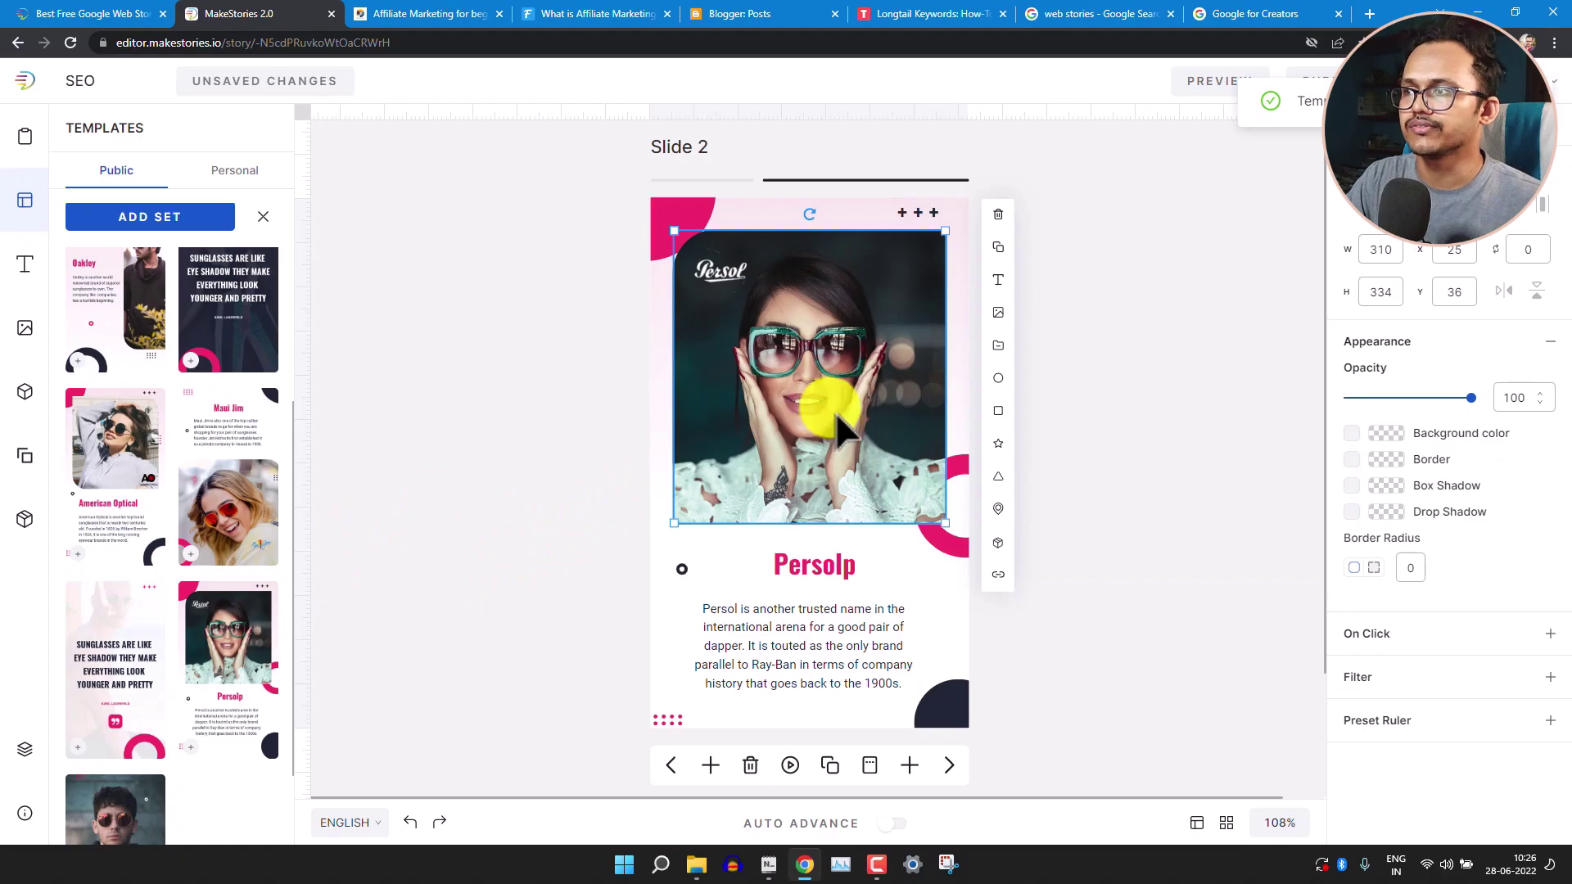
Replace the Persol photo on Slide 2 with the uploaded 1-SEO image.
{"action": "left_click", "coordinate": [997, 219]}
{"action": "left_click", "coordinate": [998, 259]}
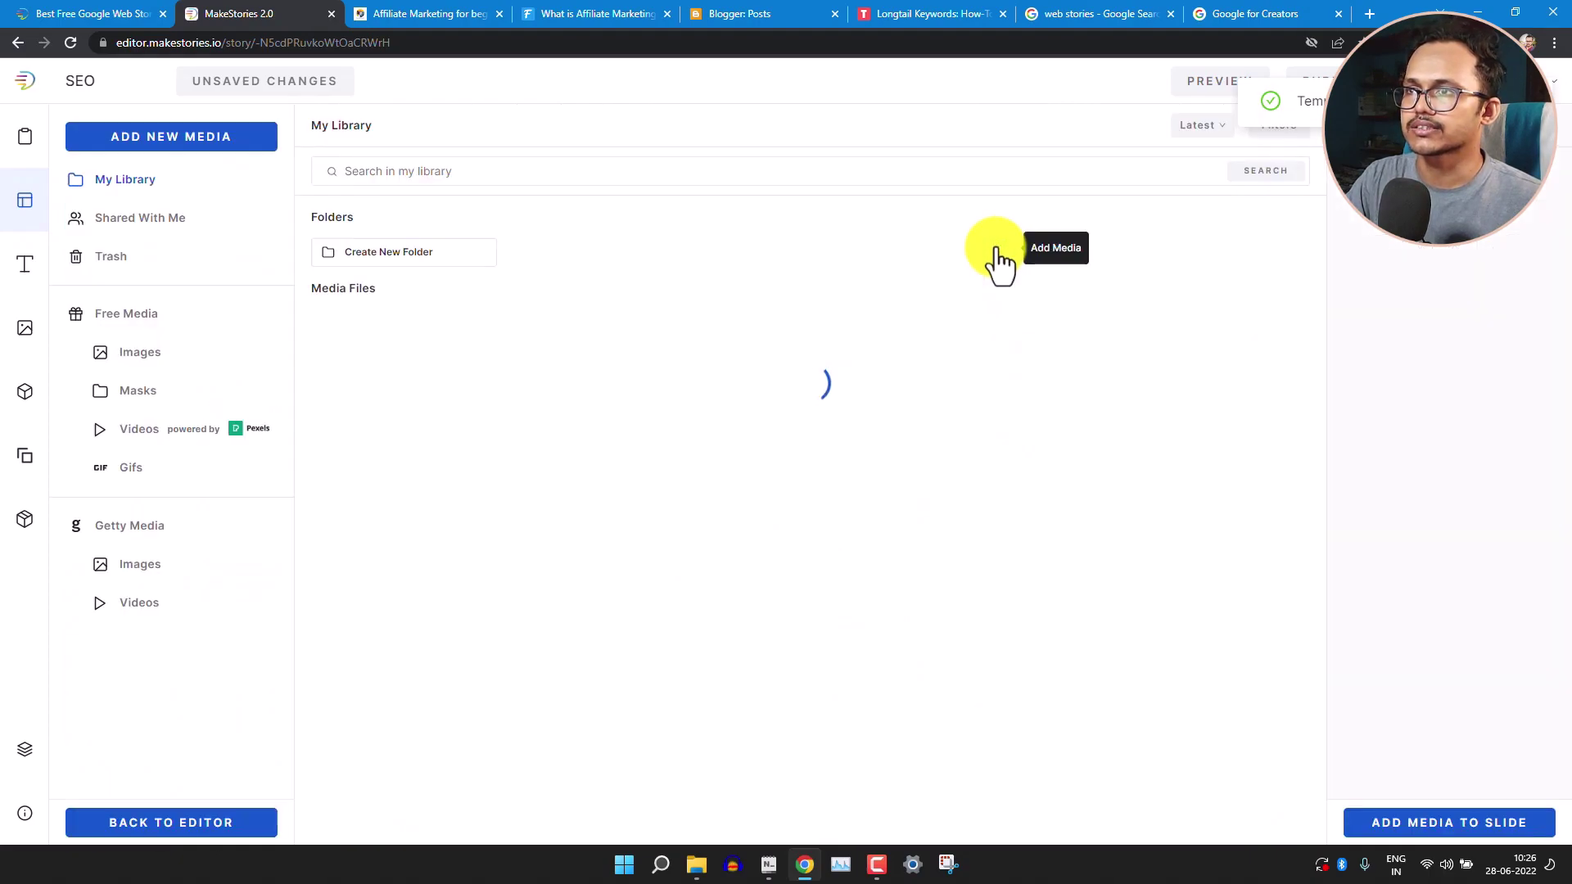
{"action": "left_click", "coordinate": [174, 144]}
{"action": "left_click", "coordinate": [160, 182]}
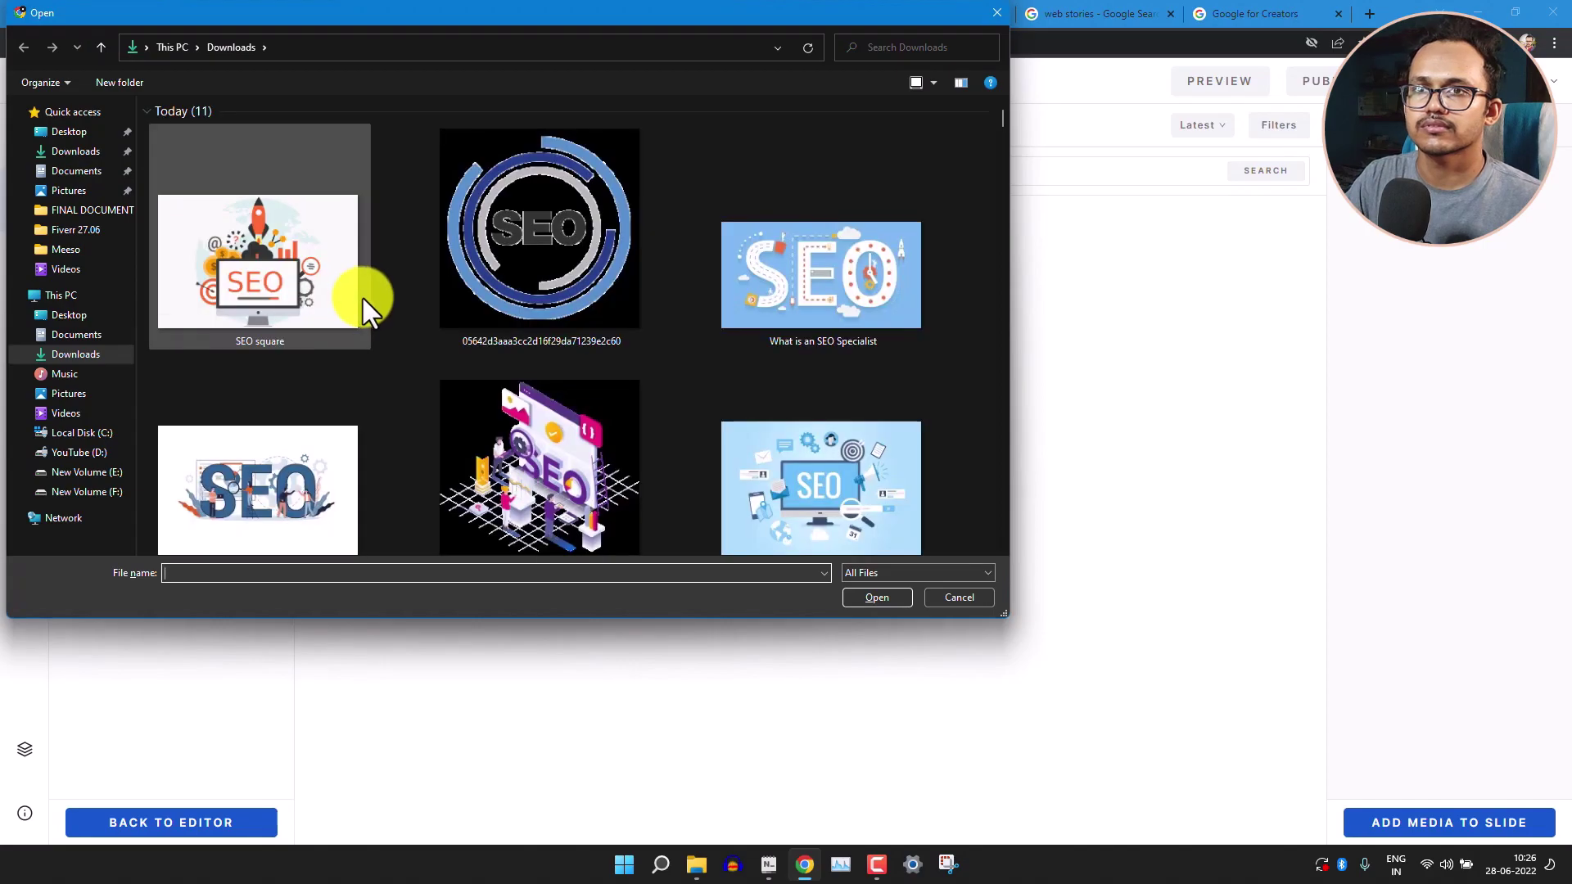
{"action": "left_click", "coordinate": [786, 485]}
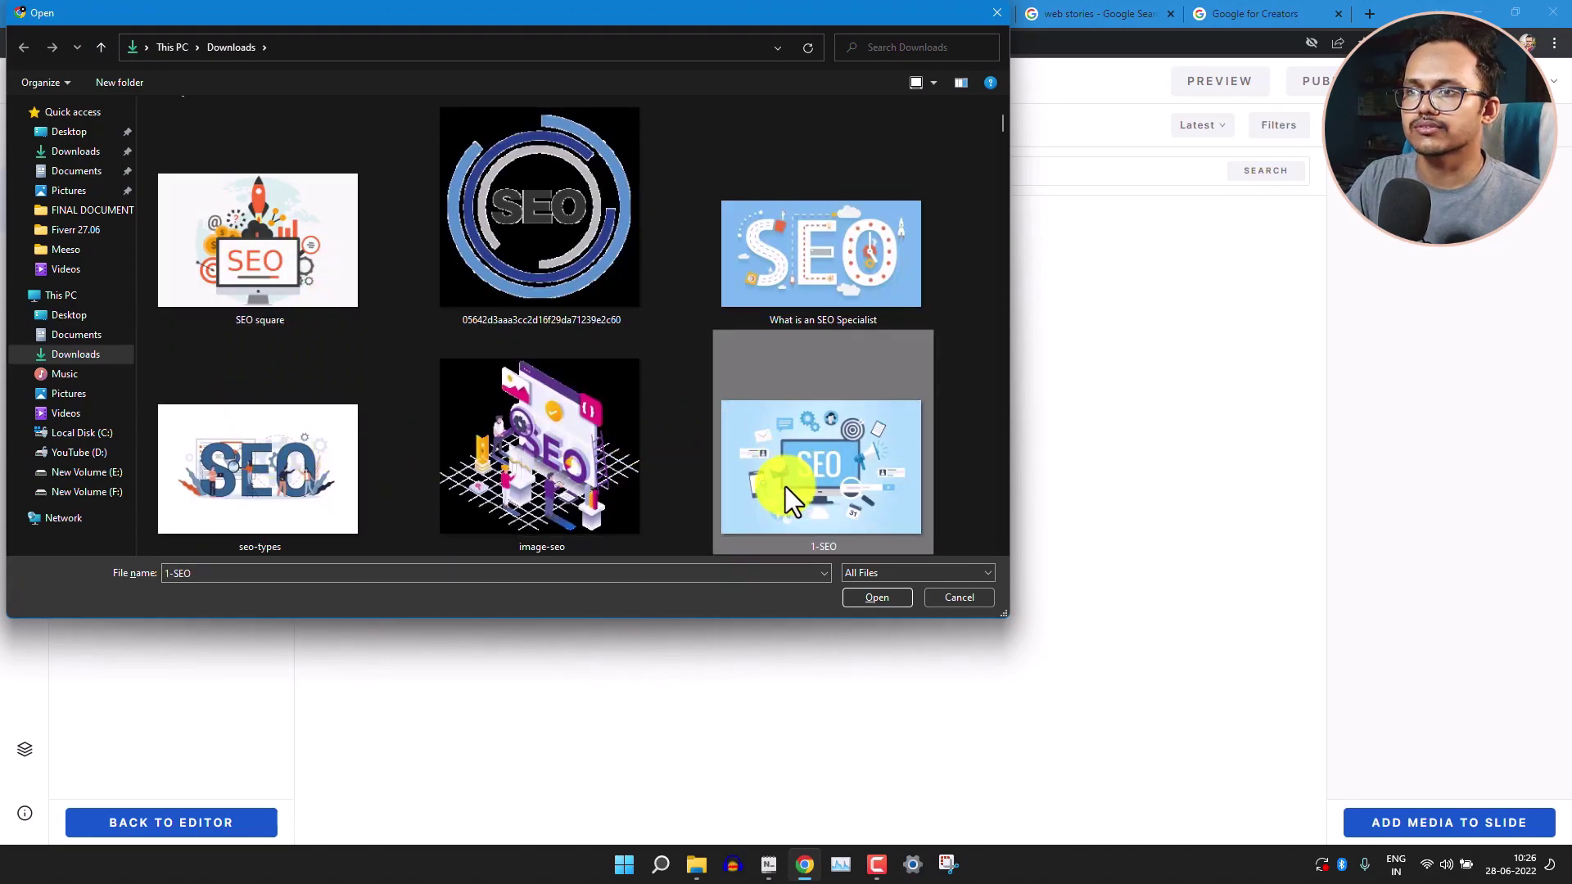
{"action": "left_click", "coordinate": [877, 598]}
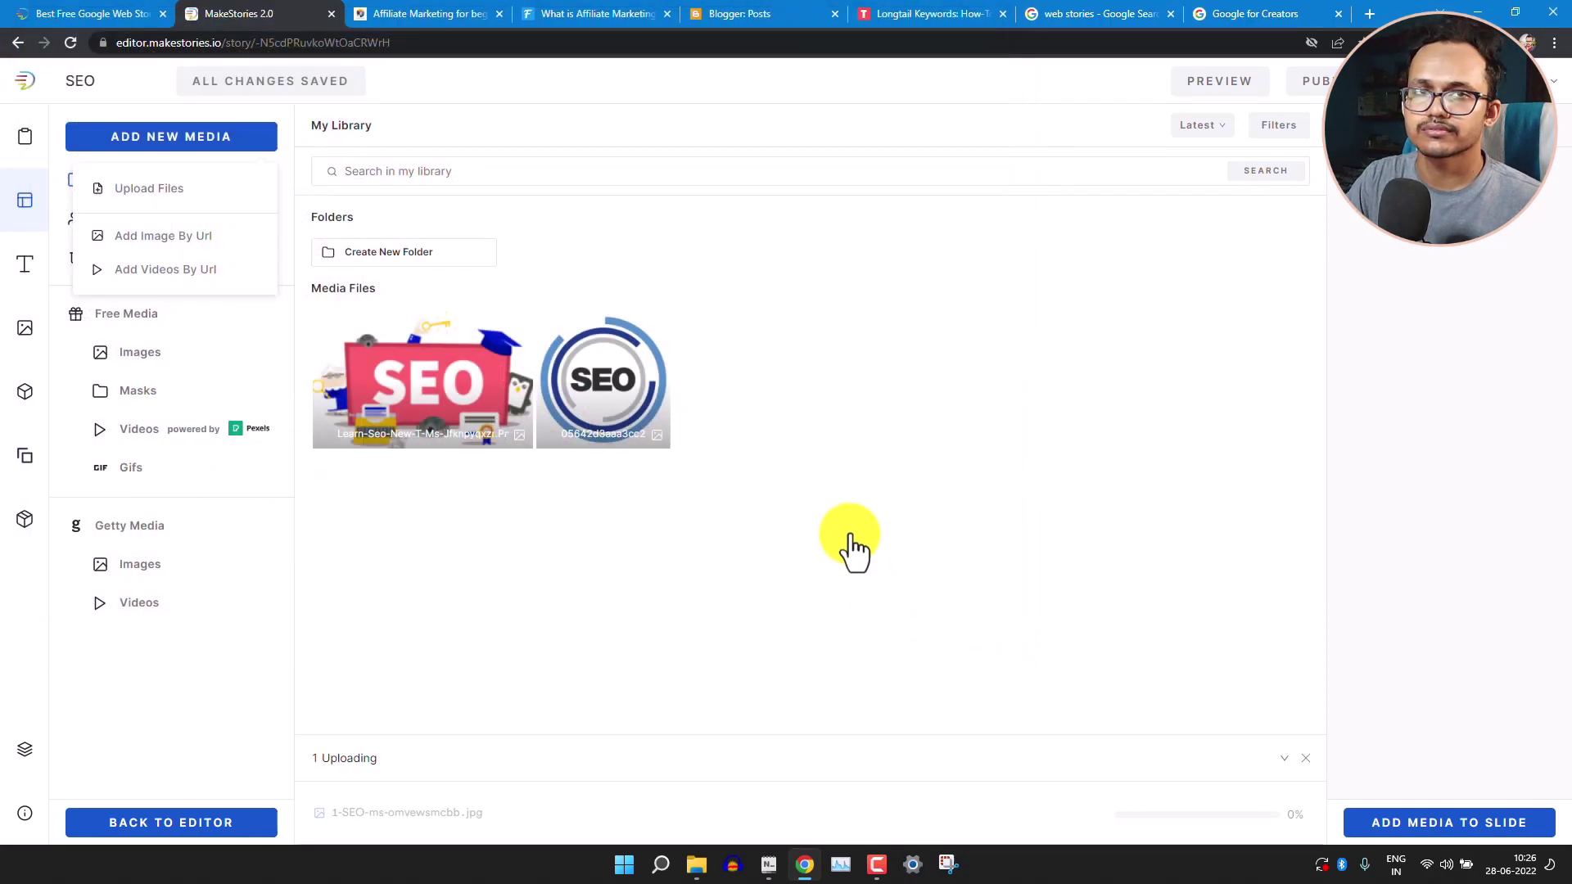
{"action": "left_click", "coordinate": [1437, 835]}
Move the 1-SEO illustration near the slide top and enlarge it to 281.2 × 187.
{"action": "left_click_drag", "start_coordinate": [742, 488], "coordinate": [811, 352]}
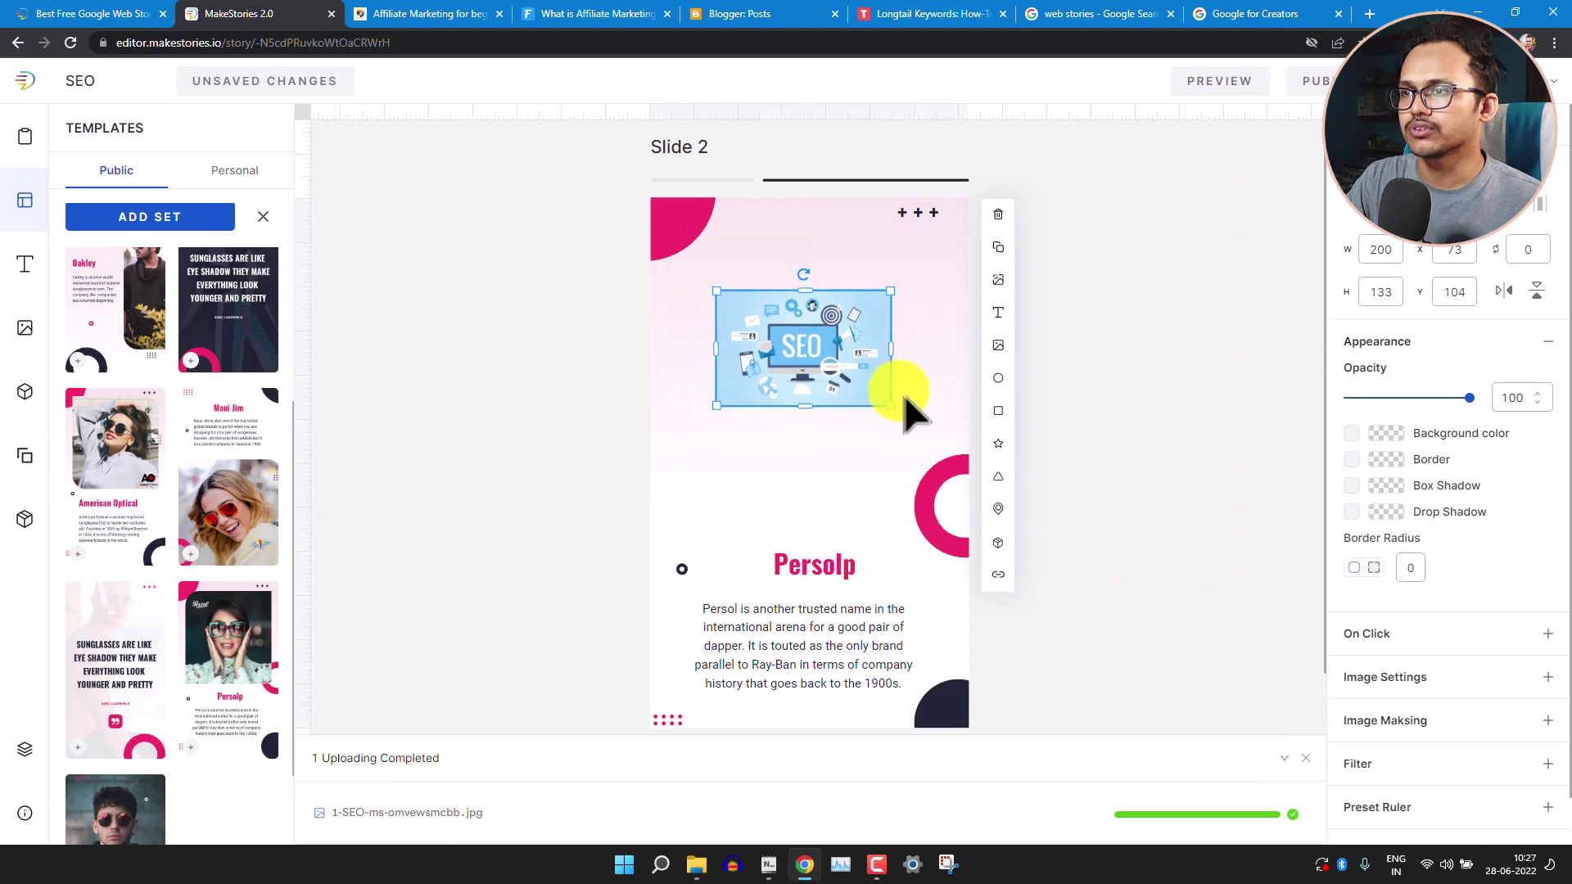
{"action": "left_click_drag", "start_coordinate": [891, 406], "coordinate": [876, 378]}
{"action": "left_click", "coordinate": [839, 479]}
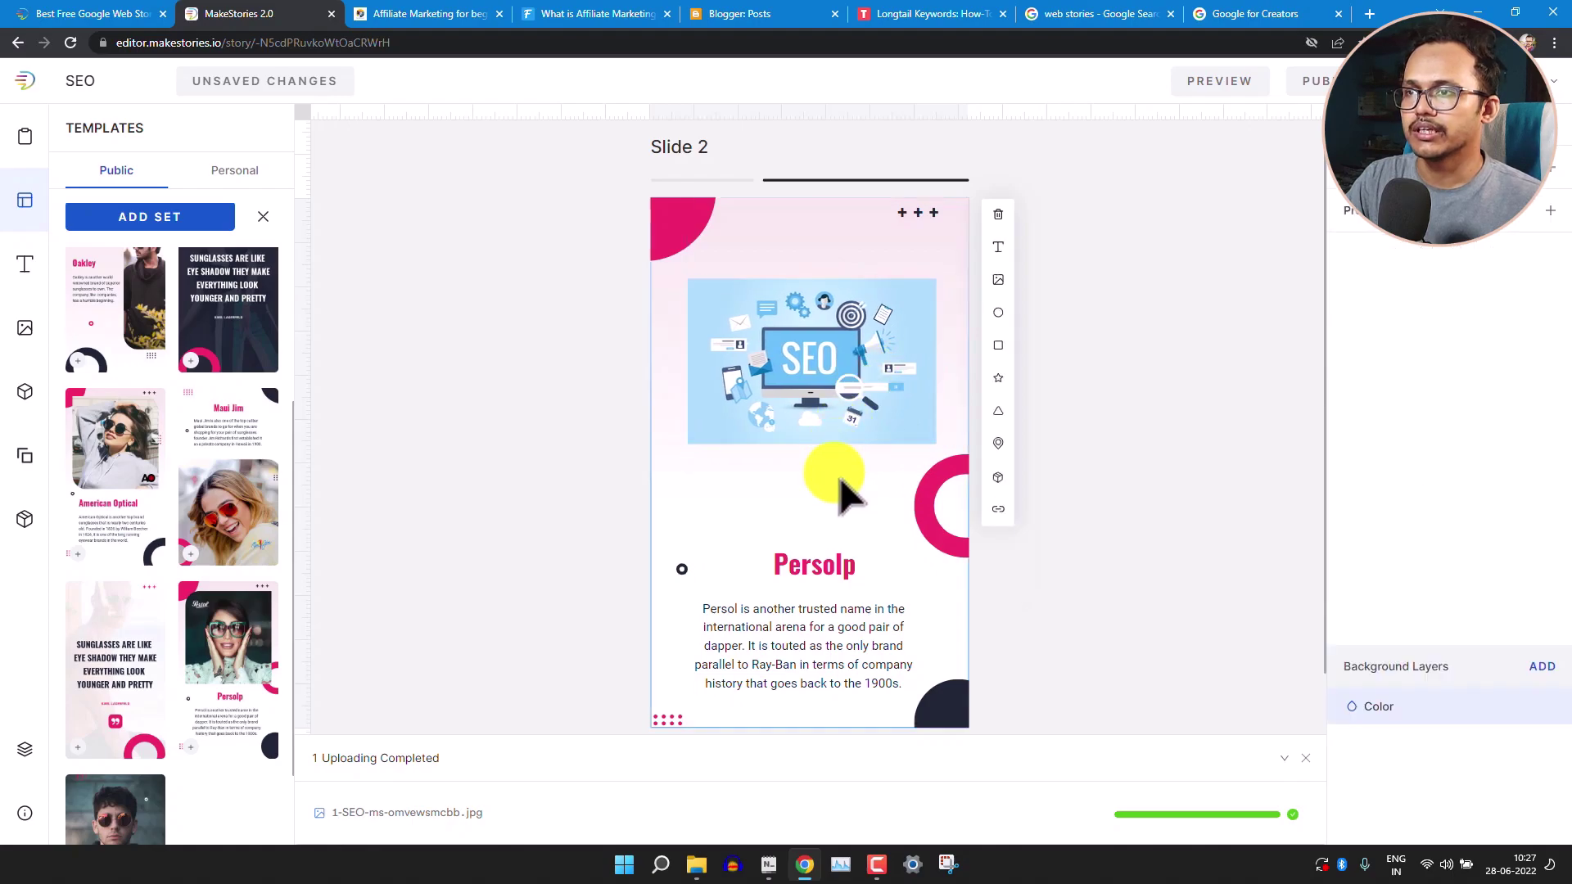
Add a Click Here CTA button to Slide 2 linking to #.
{"action": "left_click", "coordinate": [1001, 512]}
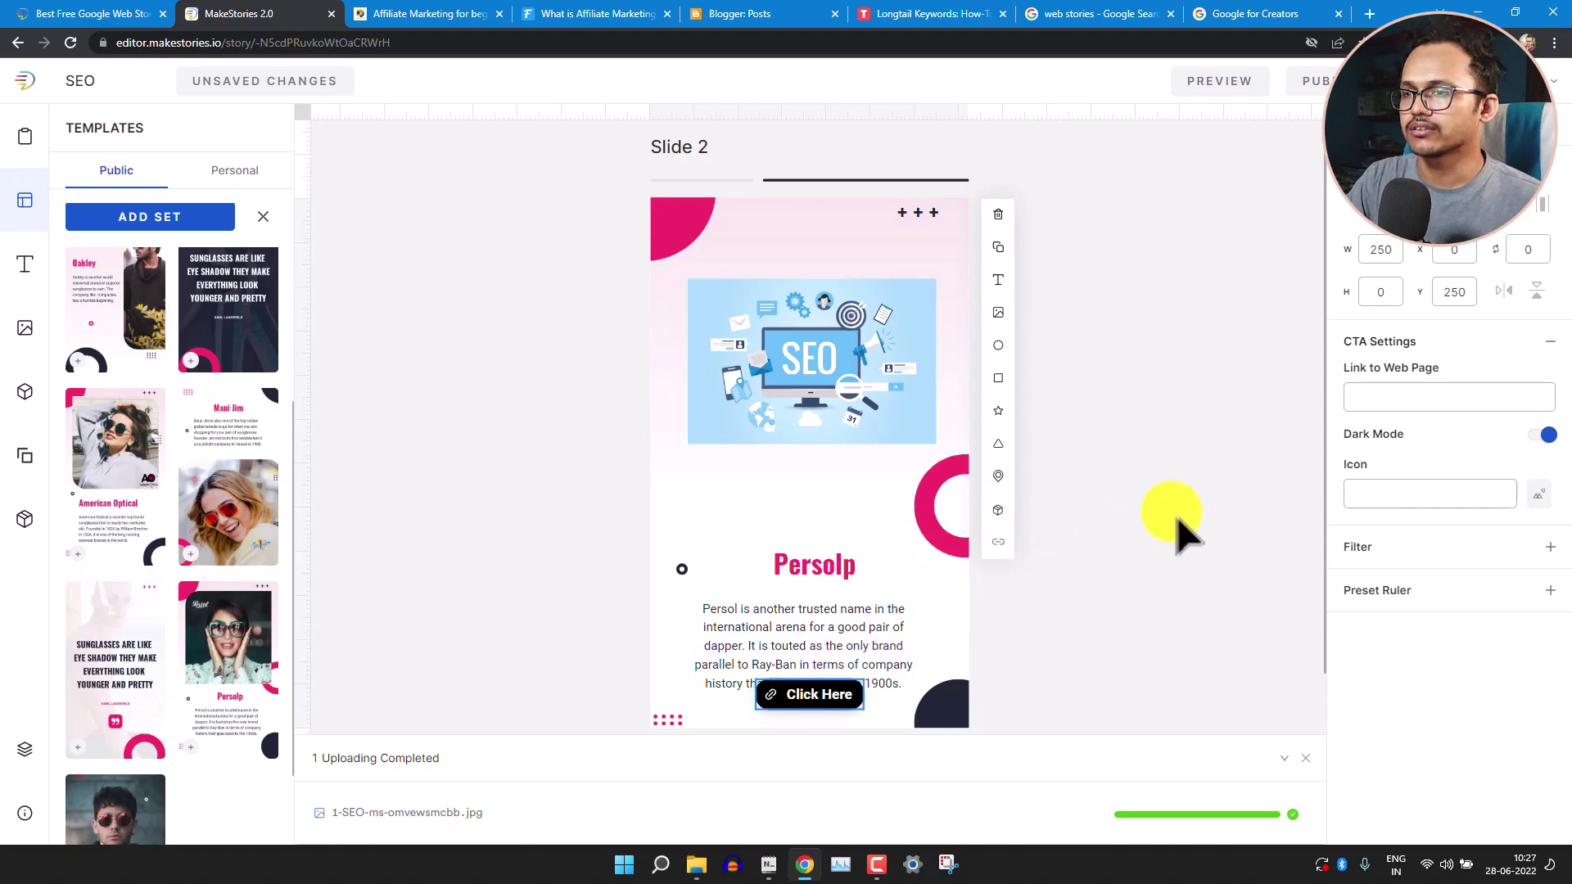
{"action": "left_click", "coordinate": [1405, 399]}
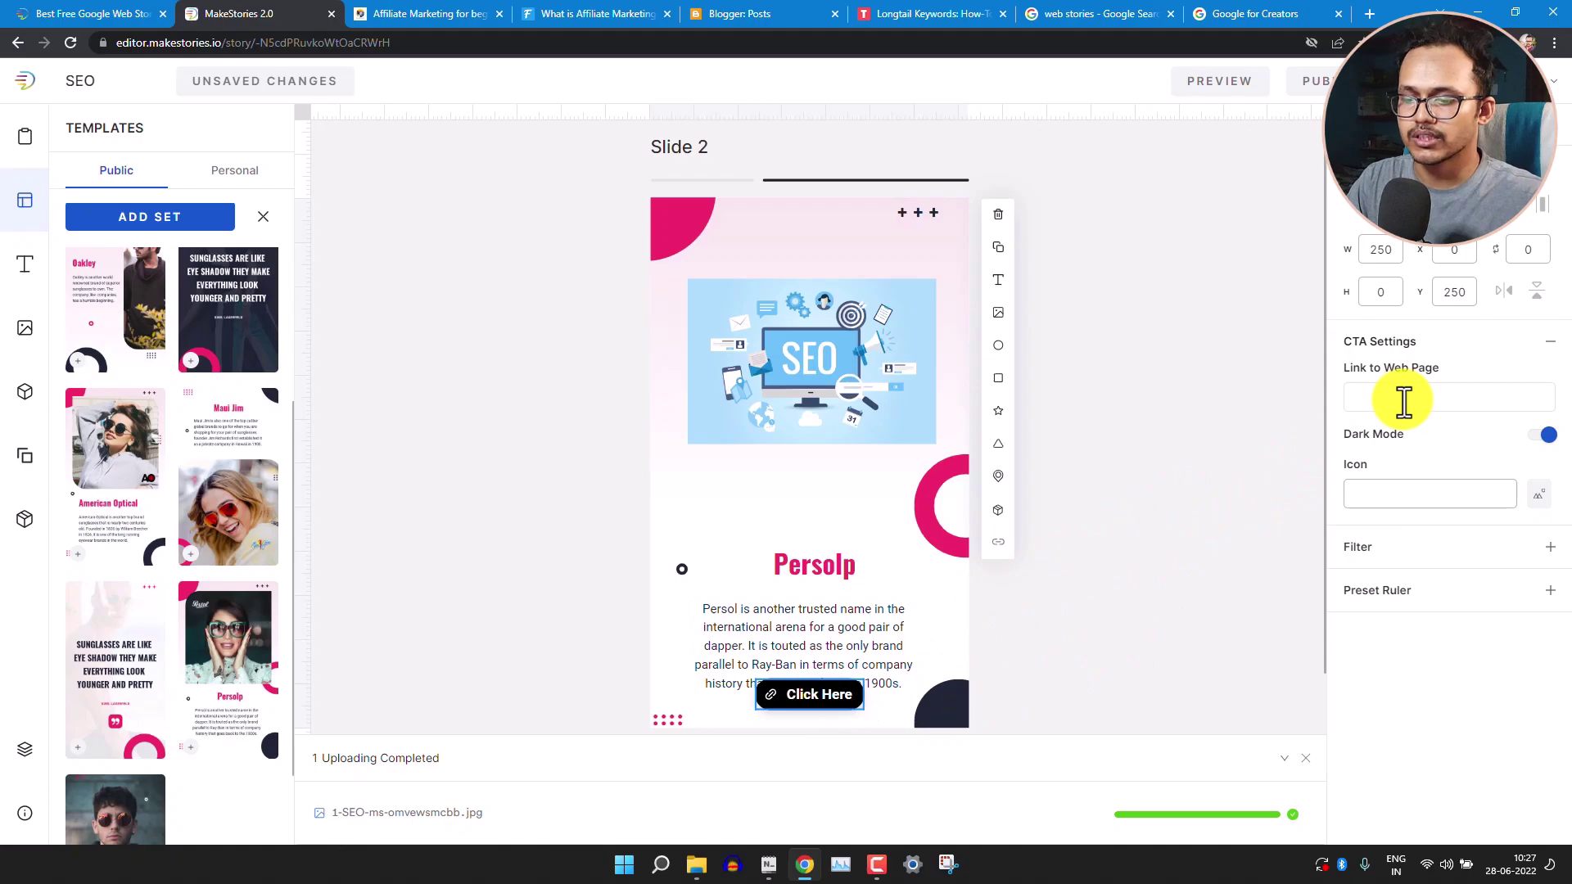
{"action": "type", "text": "#"}
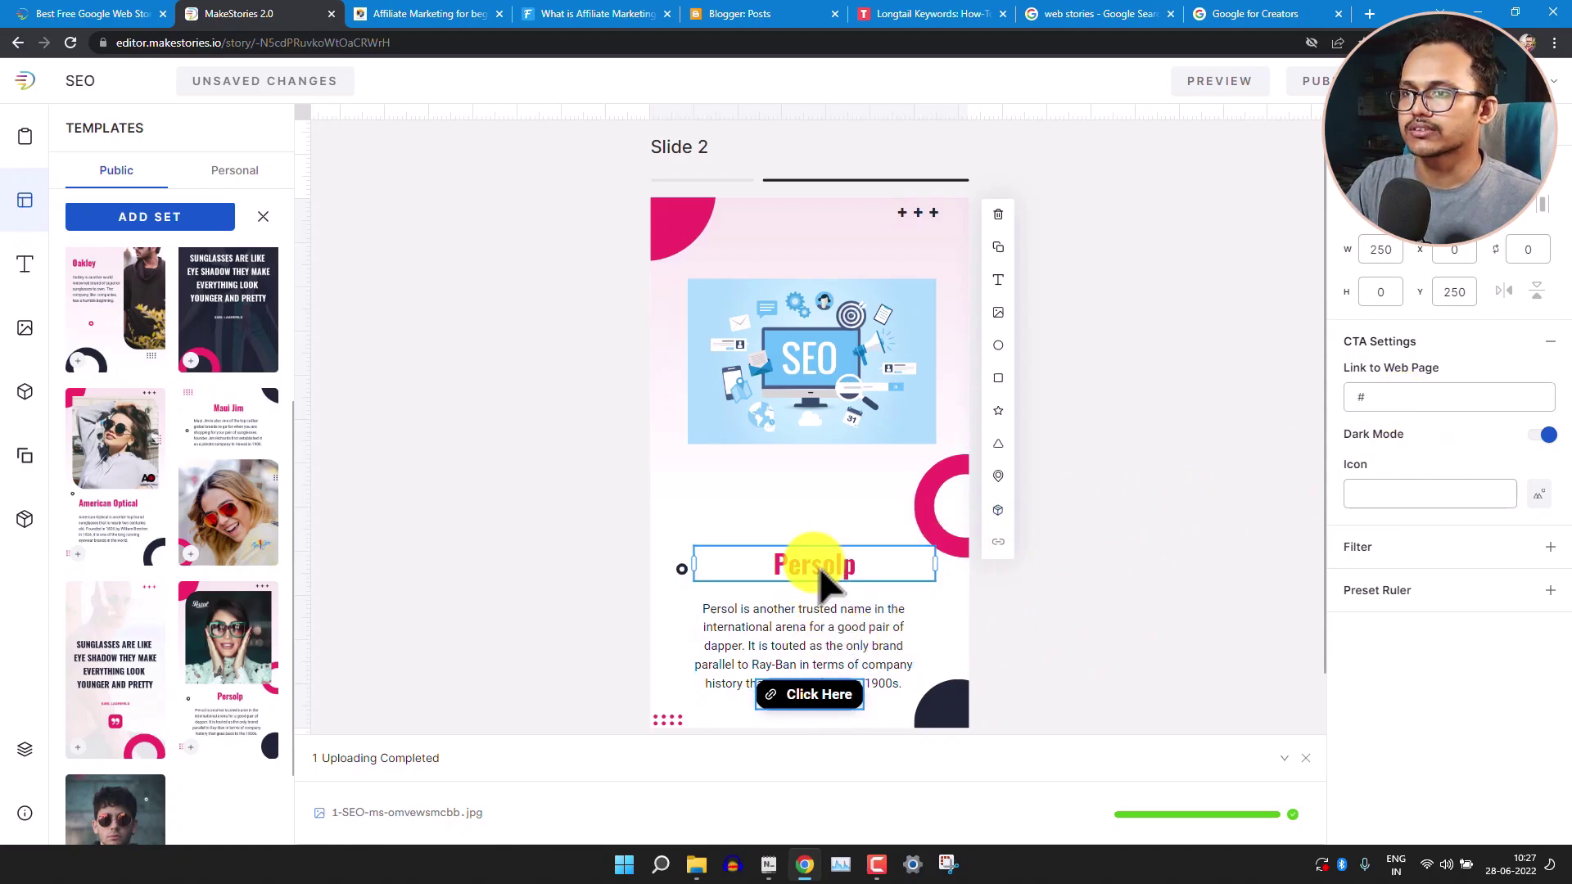
Move the Persolp heading and paragraph up directly beneath the SEO illustration.
{"action": "left_click_drag", "start_coordinate": [821, 576], "coordinate": [809, 492]}
{"action": "left_click", "coordinate": [814, 622]}
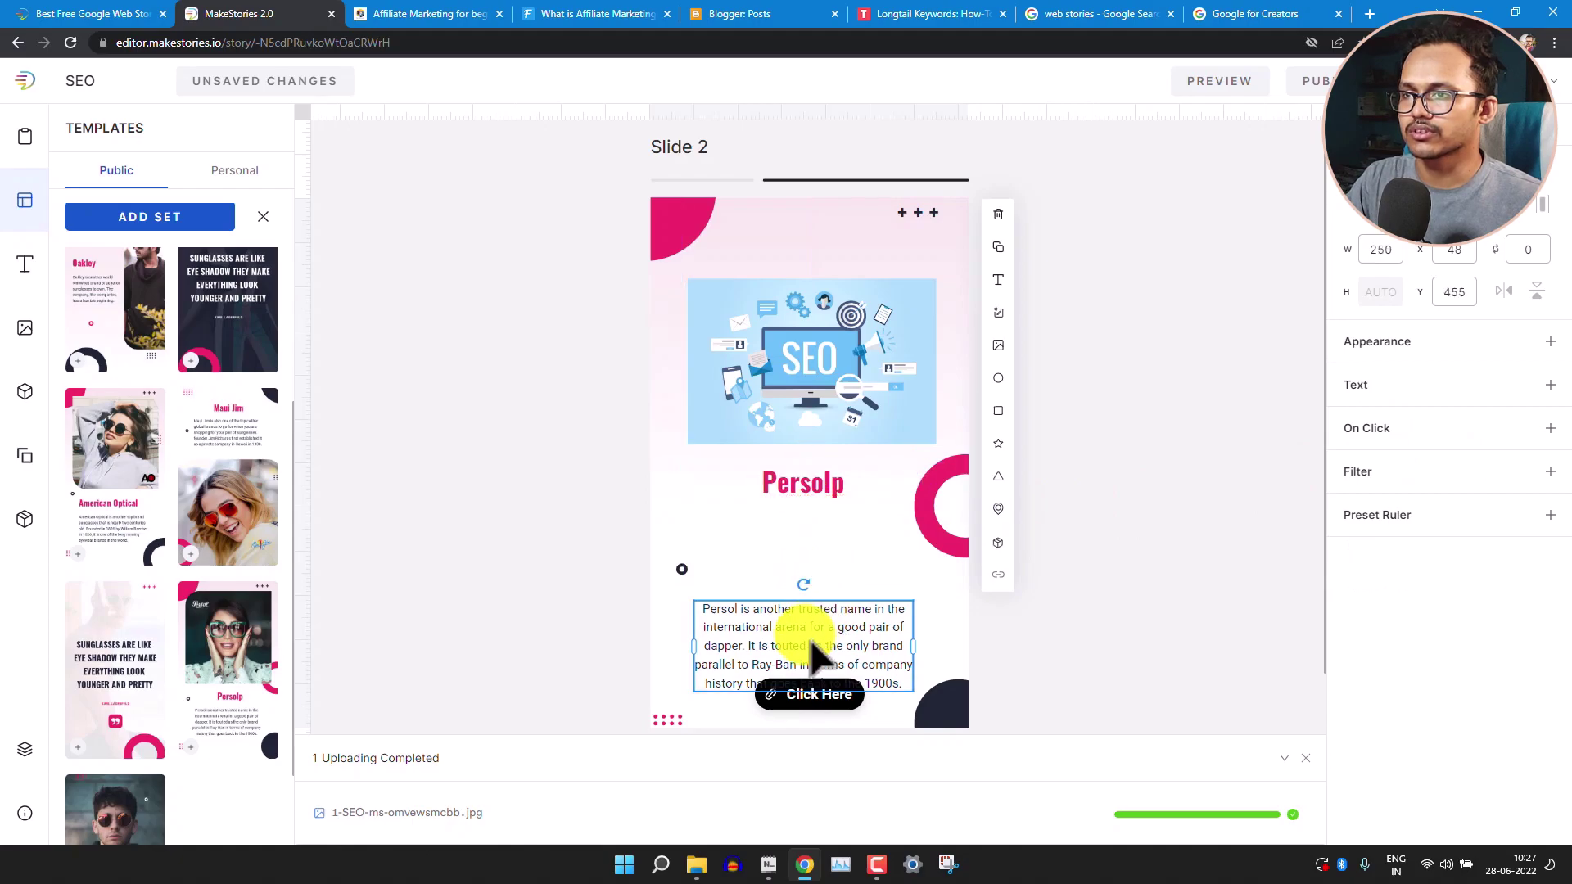
{"action": "left_click_drag", "start_coordinate": [814, 651], "coordinate": [822, 573]}
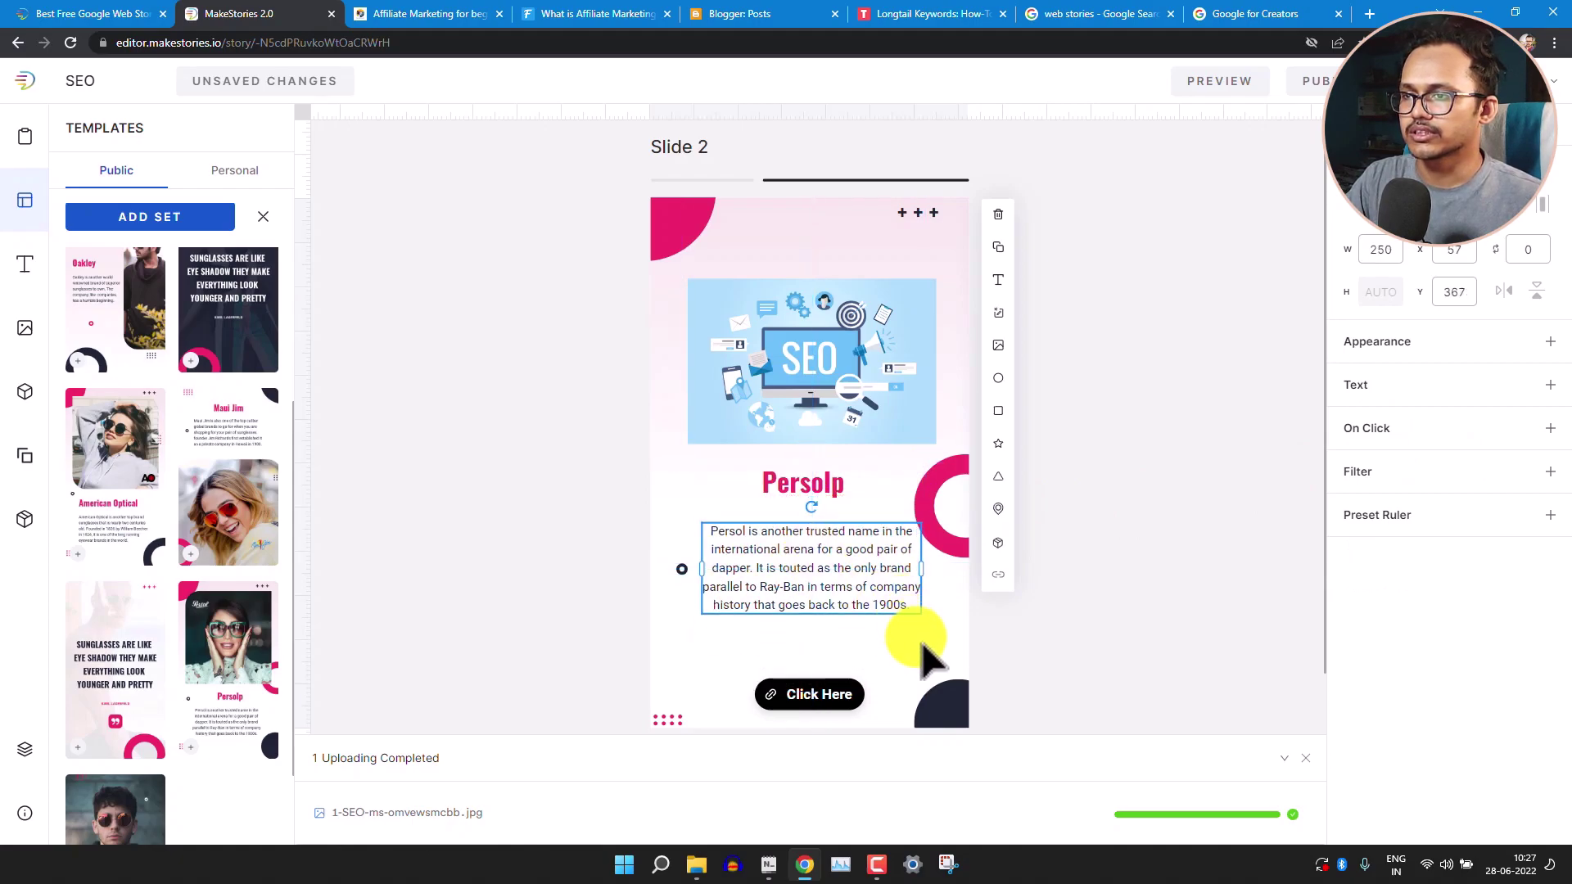
{"action": "left_click", "coordinate": [924, 657]}
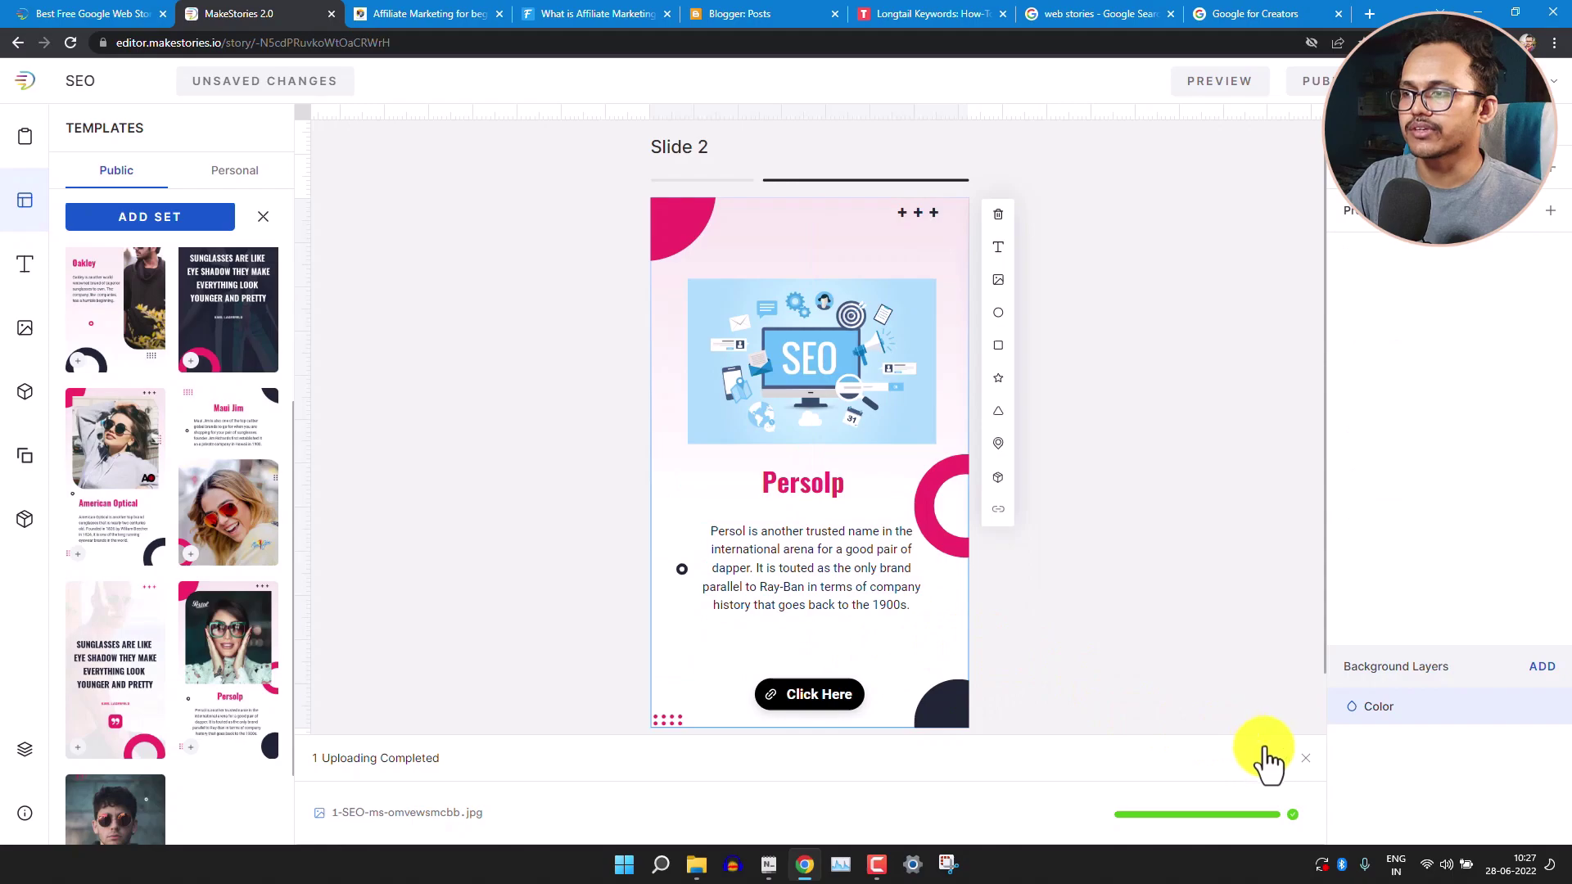
{"action": "left_click", "coordinate": [1306, 758]}
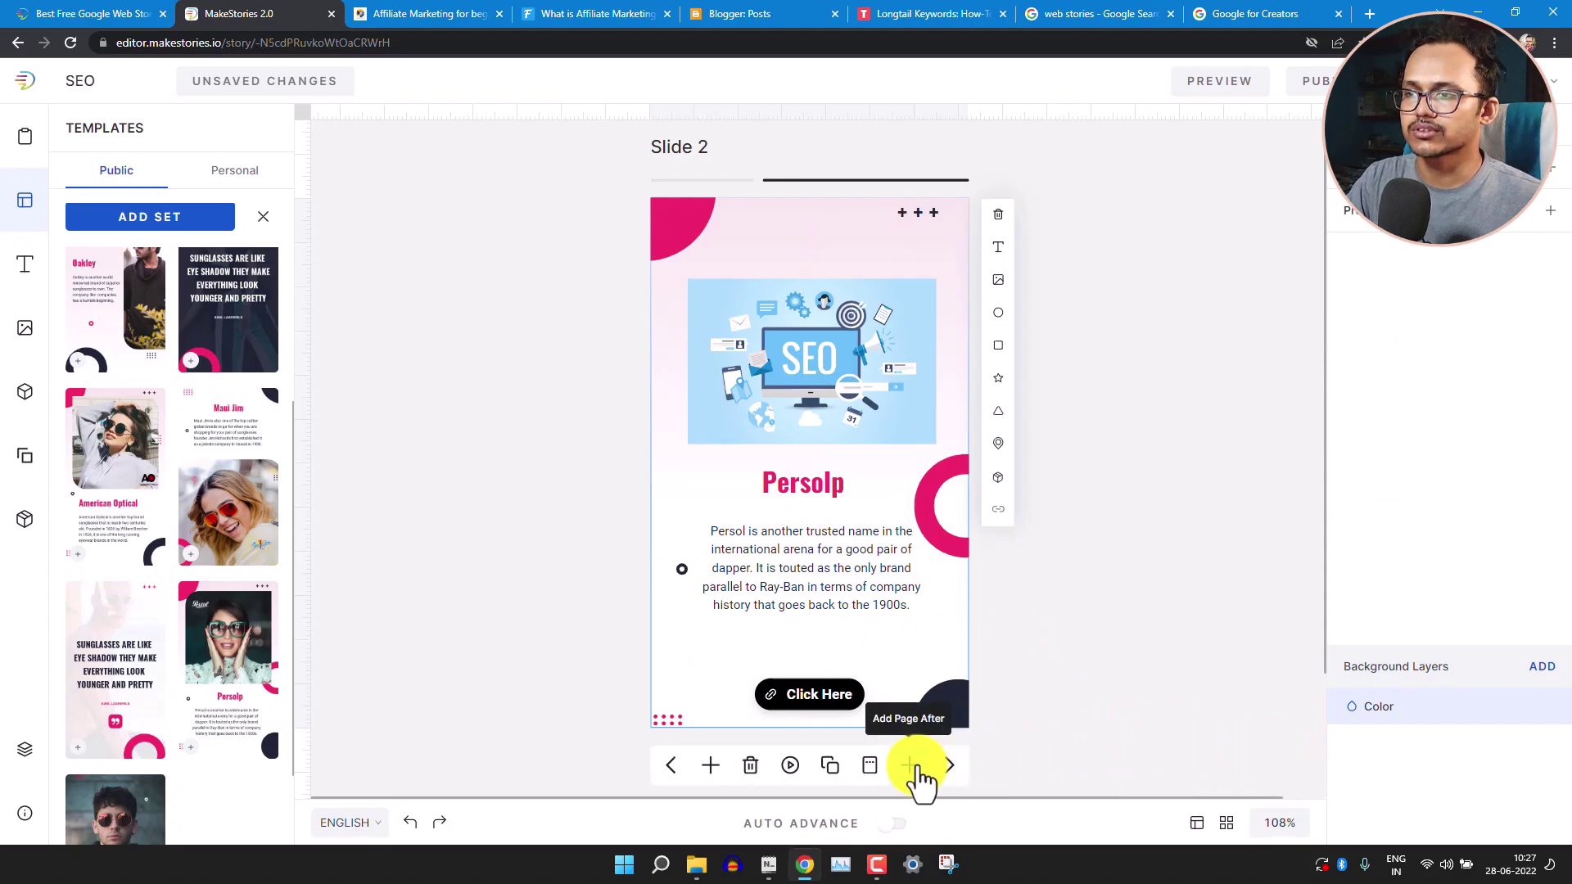
Add Slides 3 to 5 using the Persolp, Best Sunglasses Brands and Oakley templates.
{"action": "left_click", "coordinate": [913, 769]}
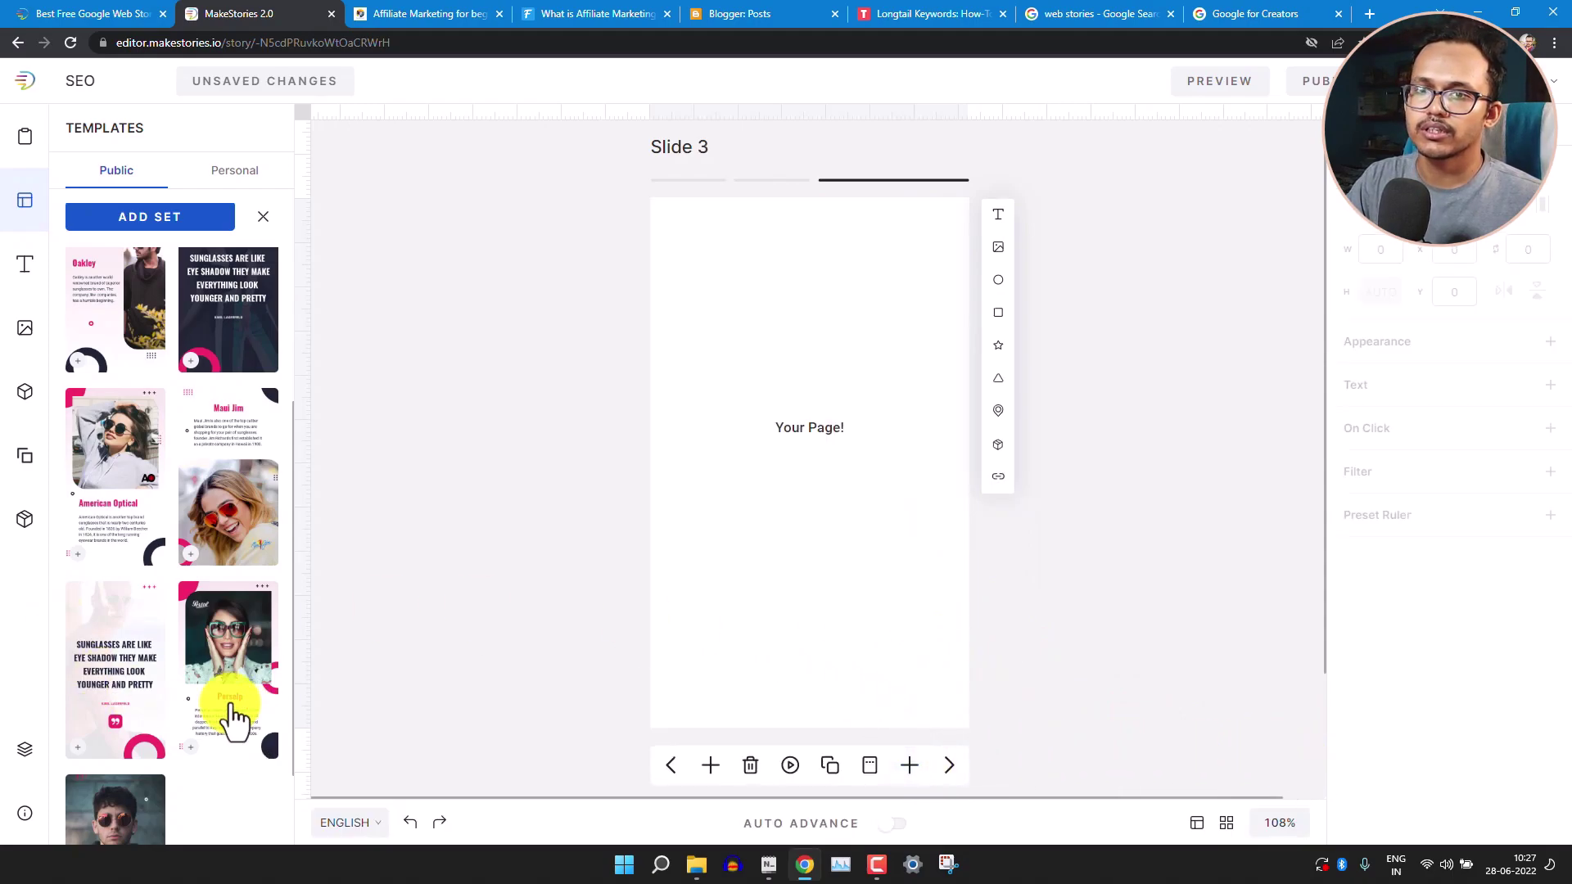
{"action": "left_click", "coordinate": [229, 712]}
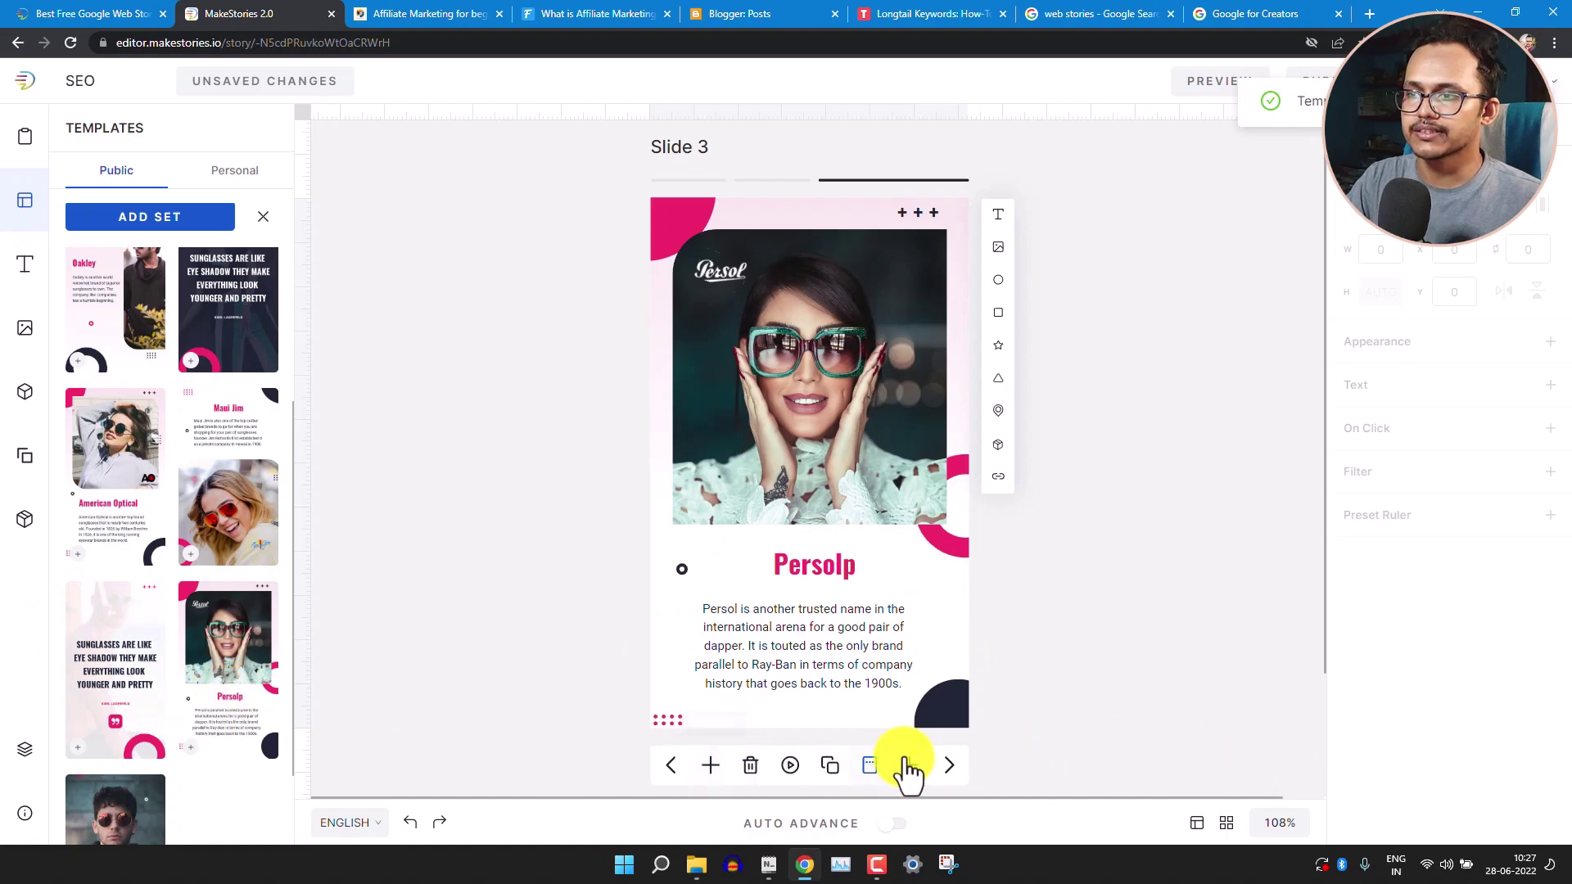
{"action": "scroll", "coordinate": [154, 697], "scroll_direction": "down", "scroll_amount": 1}
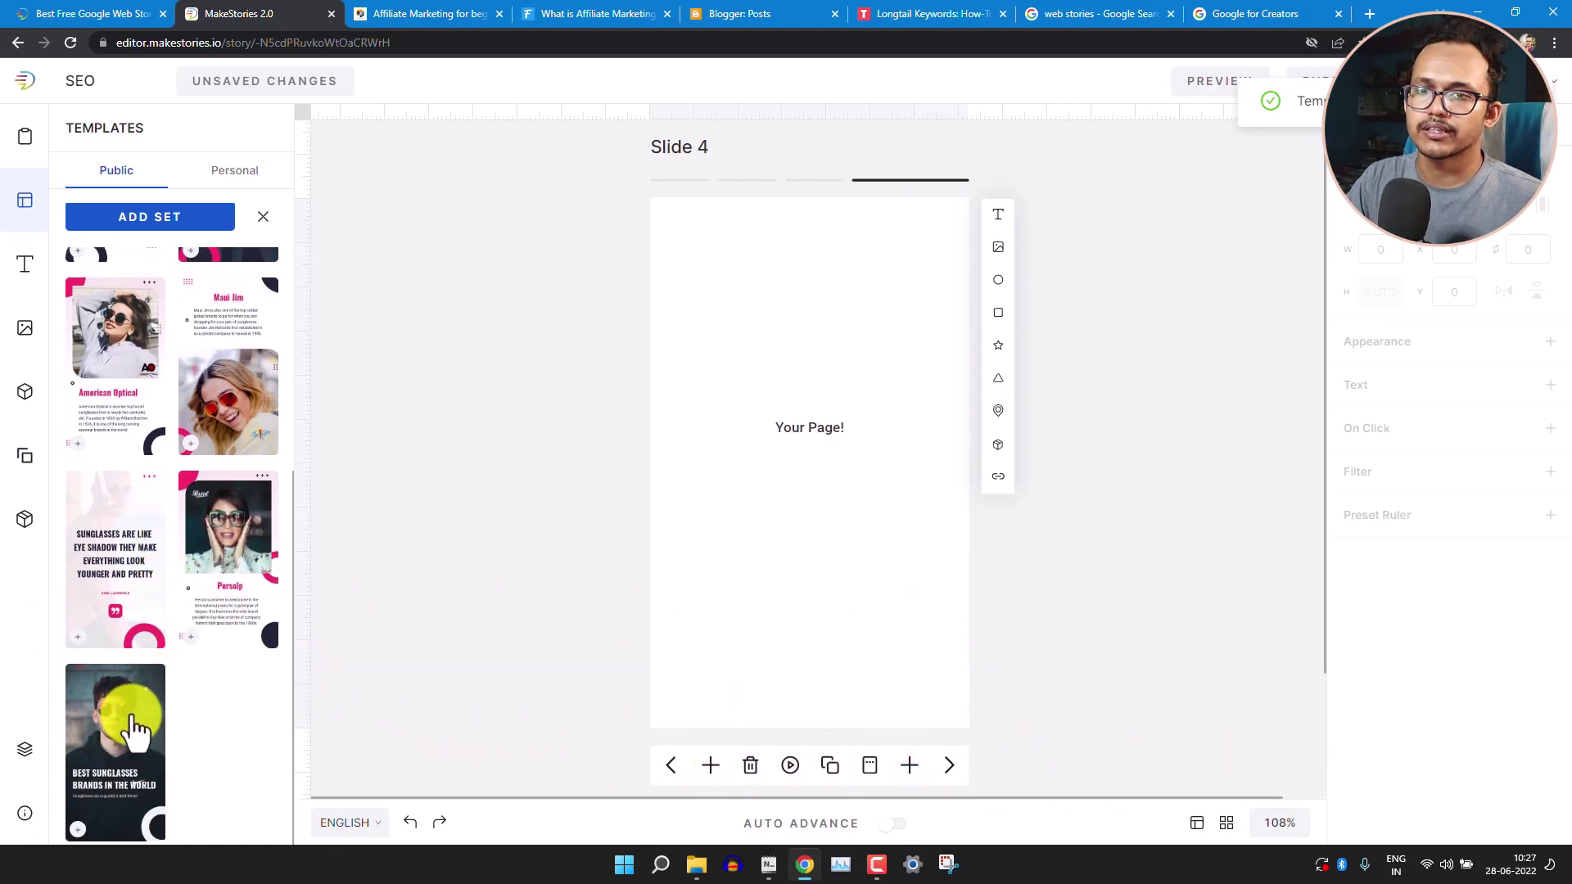
{"action": "left_click", "coordinate": [164, 710]}
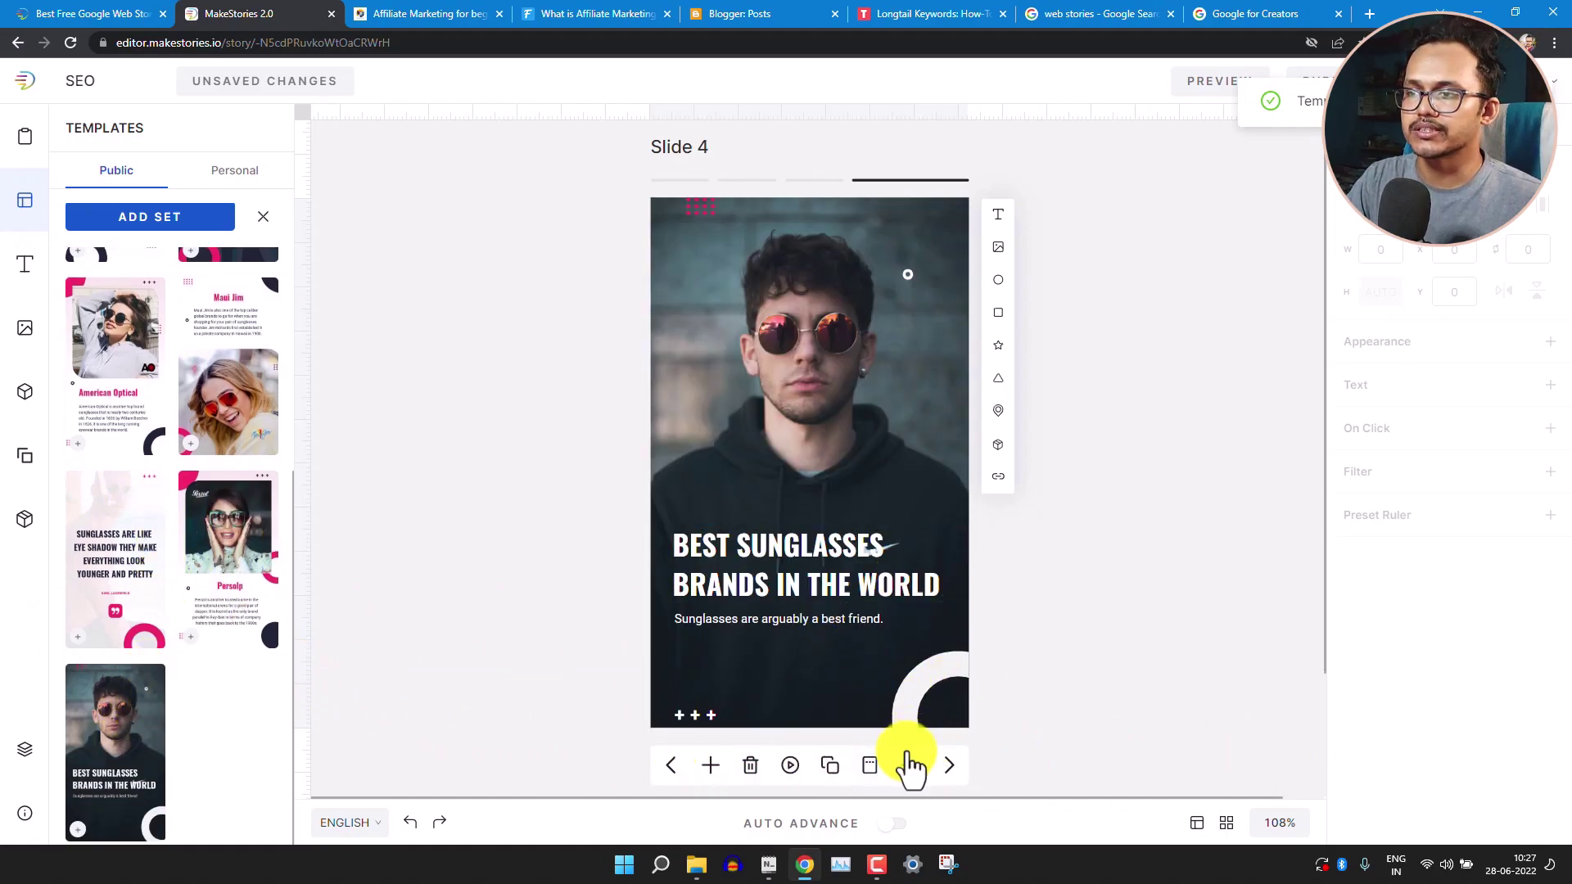
{"action": "left_click", "coordinate": [909, 765]}
{"action": "scroll", "coordinate": [143, 393], "scroll_direction": "up", "scroll_amount": 3}
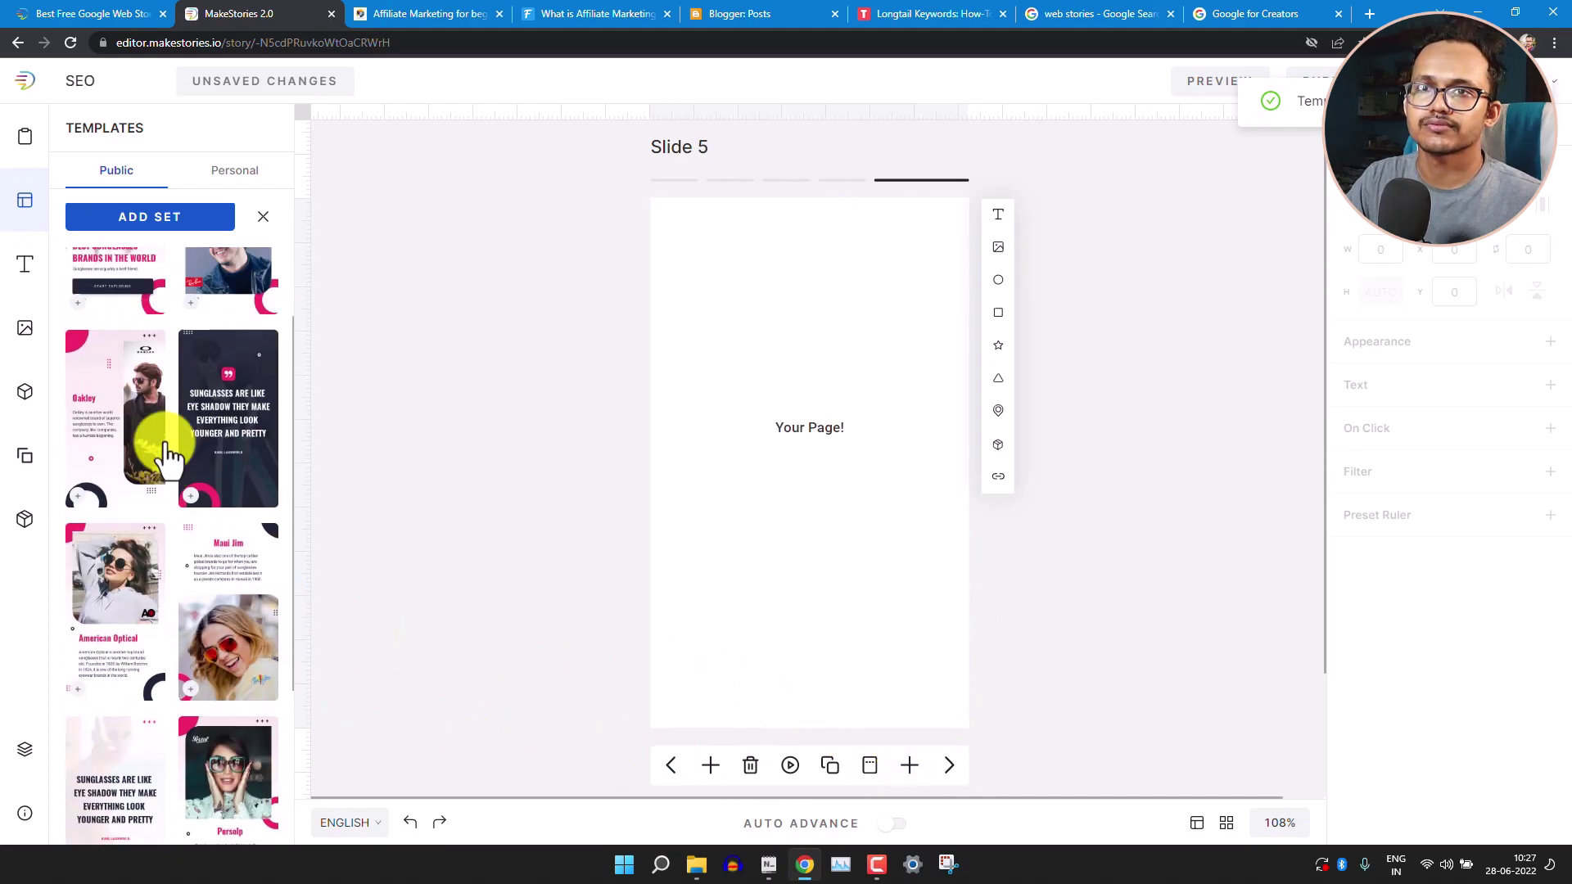
{"action": "left_click", "coordinate": [146, 400]}
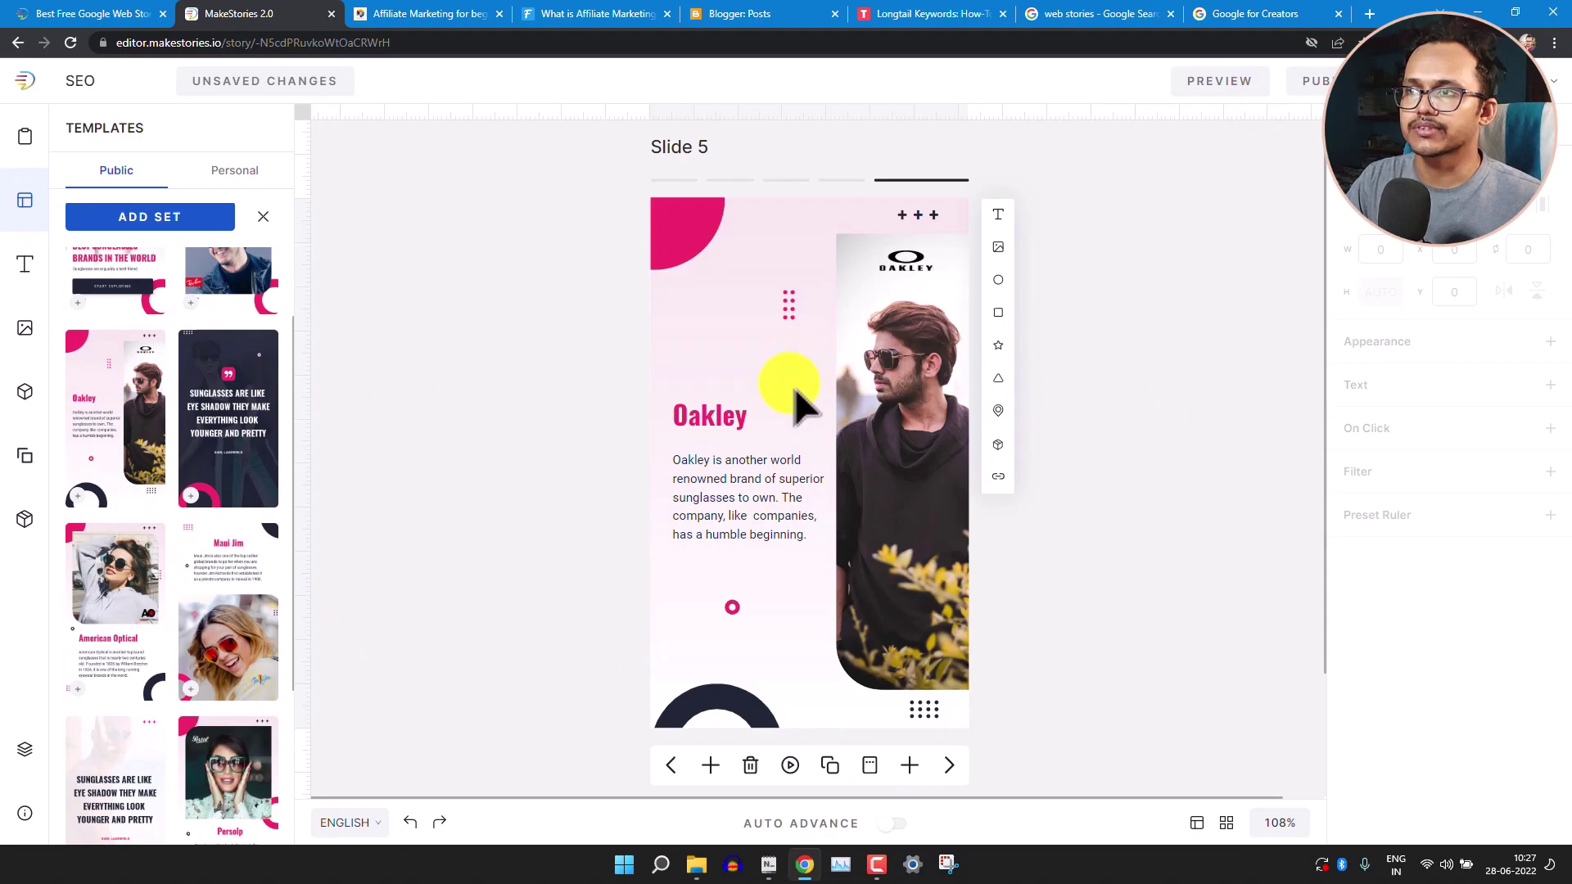
Draw a red filled circle above the Oakley heading on Slide 5.
{"action": "left_click", "coordinate": [999, 281]}
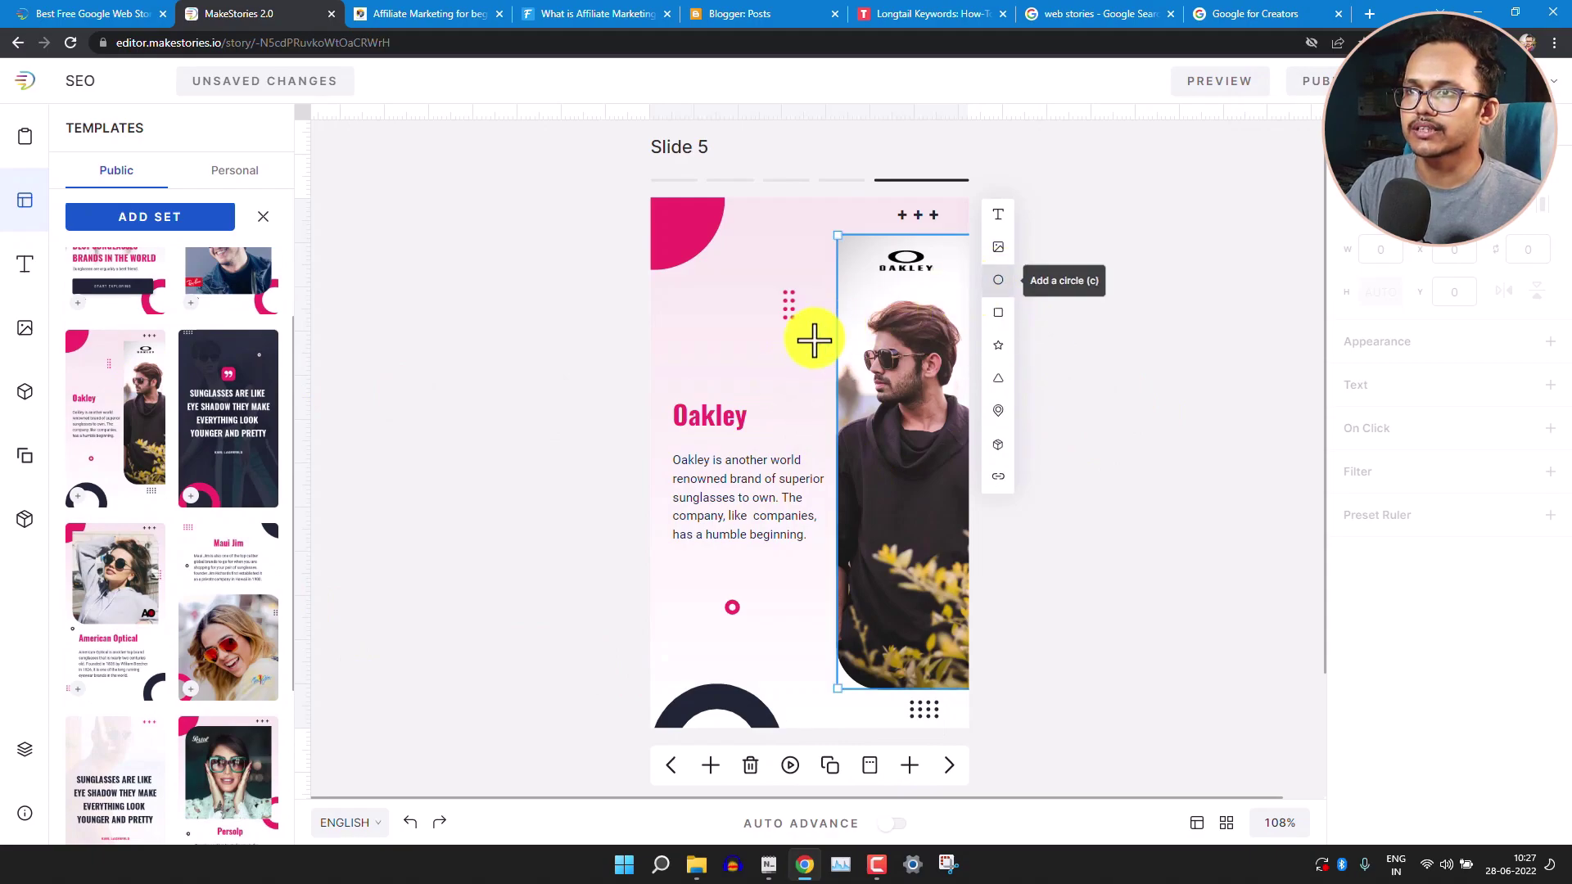
{"action": "left_click_drag", "start_coordinate": [745, 372], "coordinate": [775, 347]}
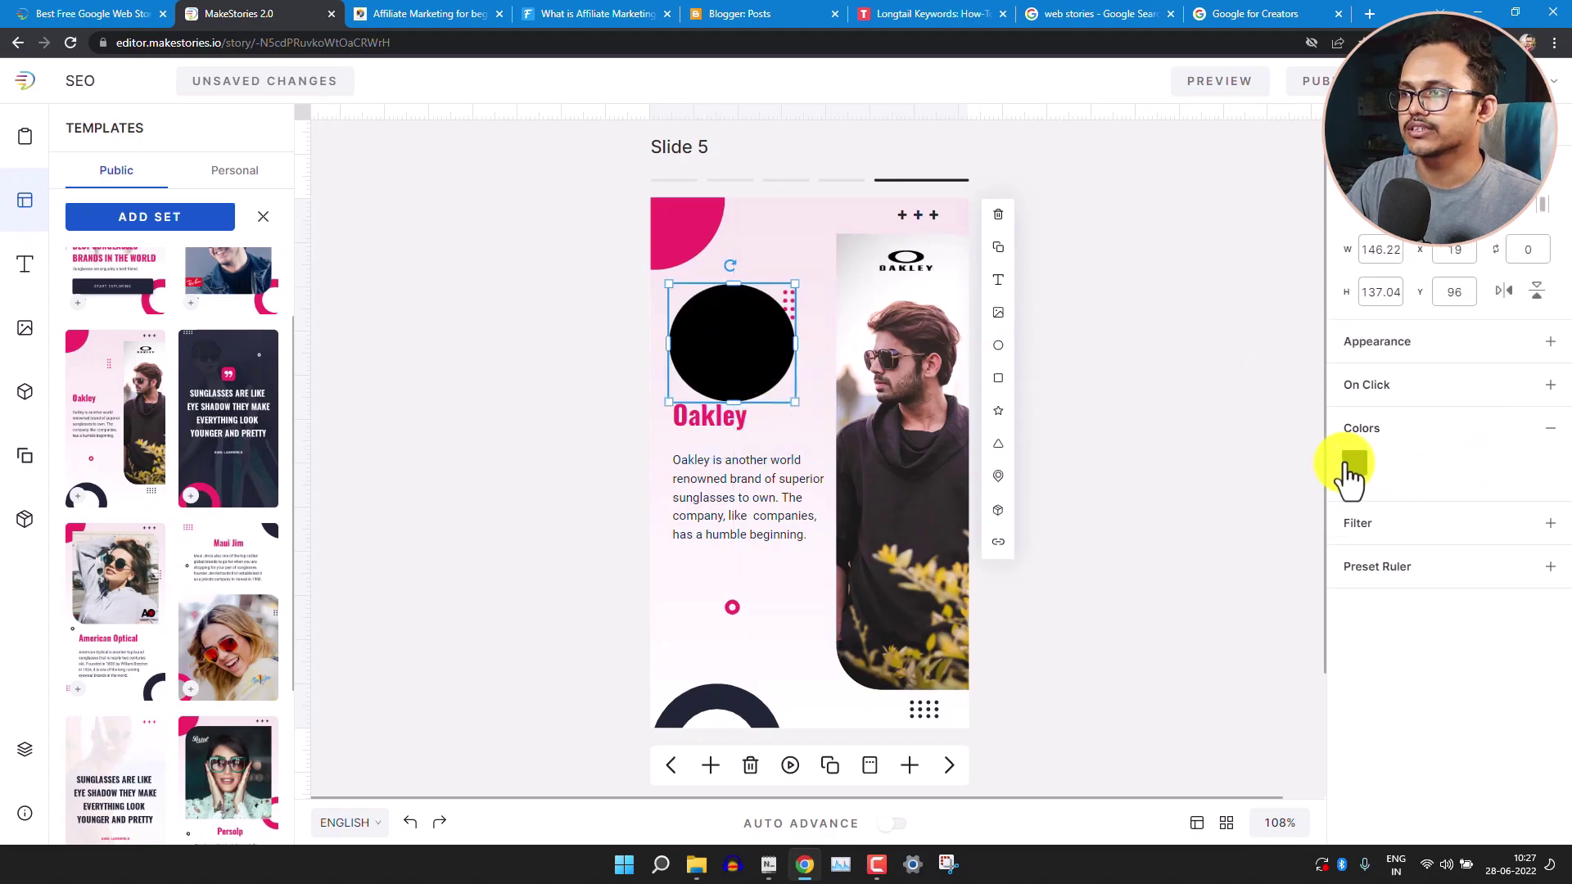
{"action": "left_click", "coordinate": [1355, 463]}
{"action": "left_click", "coordinate": [1481, 472]}
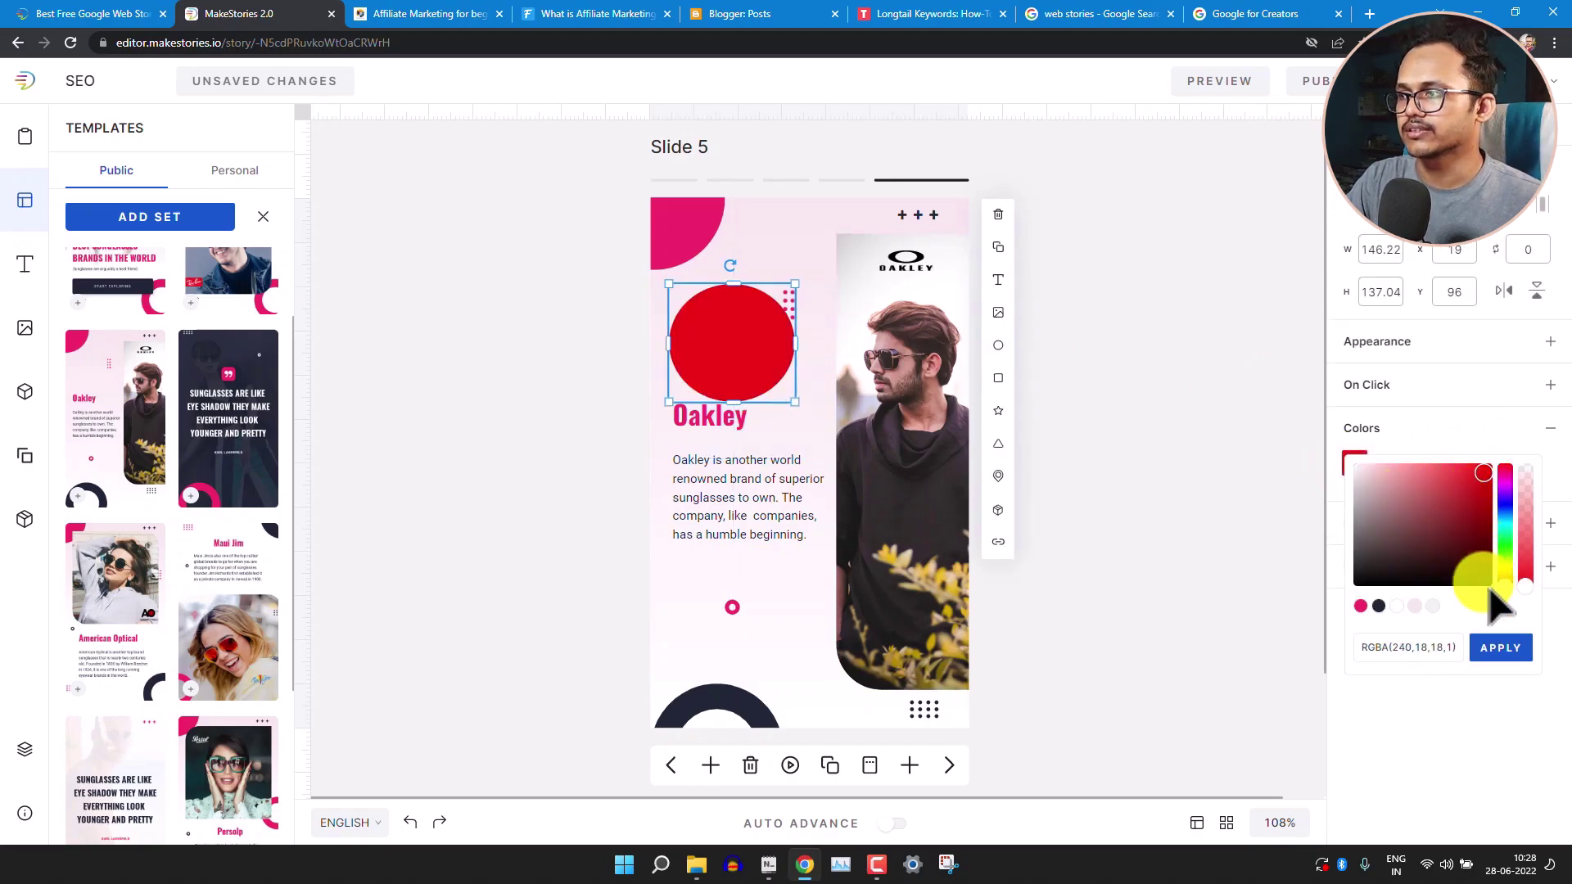
{"action": "left_click", "coordinate": [1501, 648]}
{"action": "left_click", "coordinate": [1133, 404]}
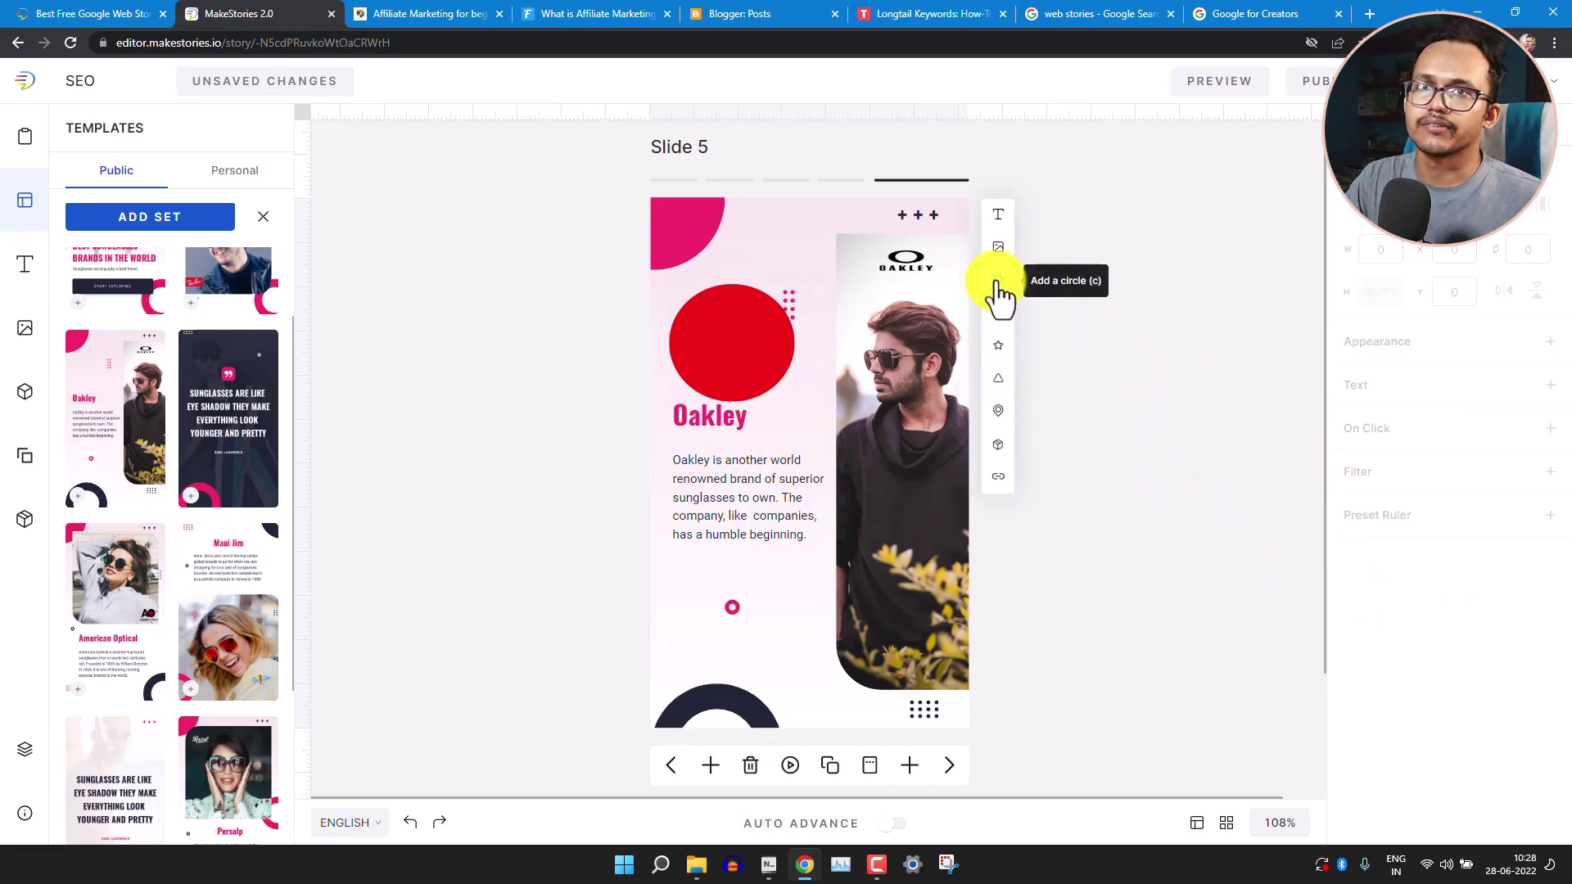
{"action": "left_click", "coordinate": [21, 264]}
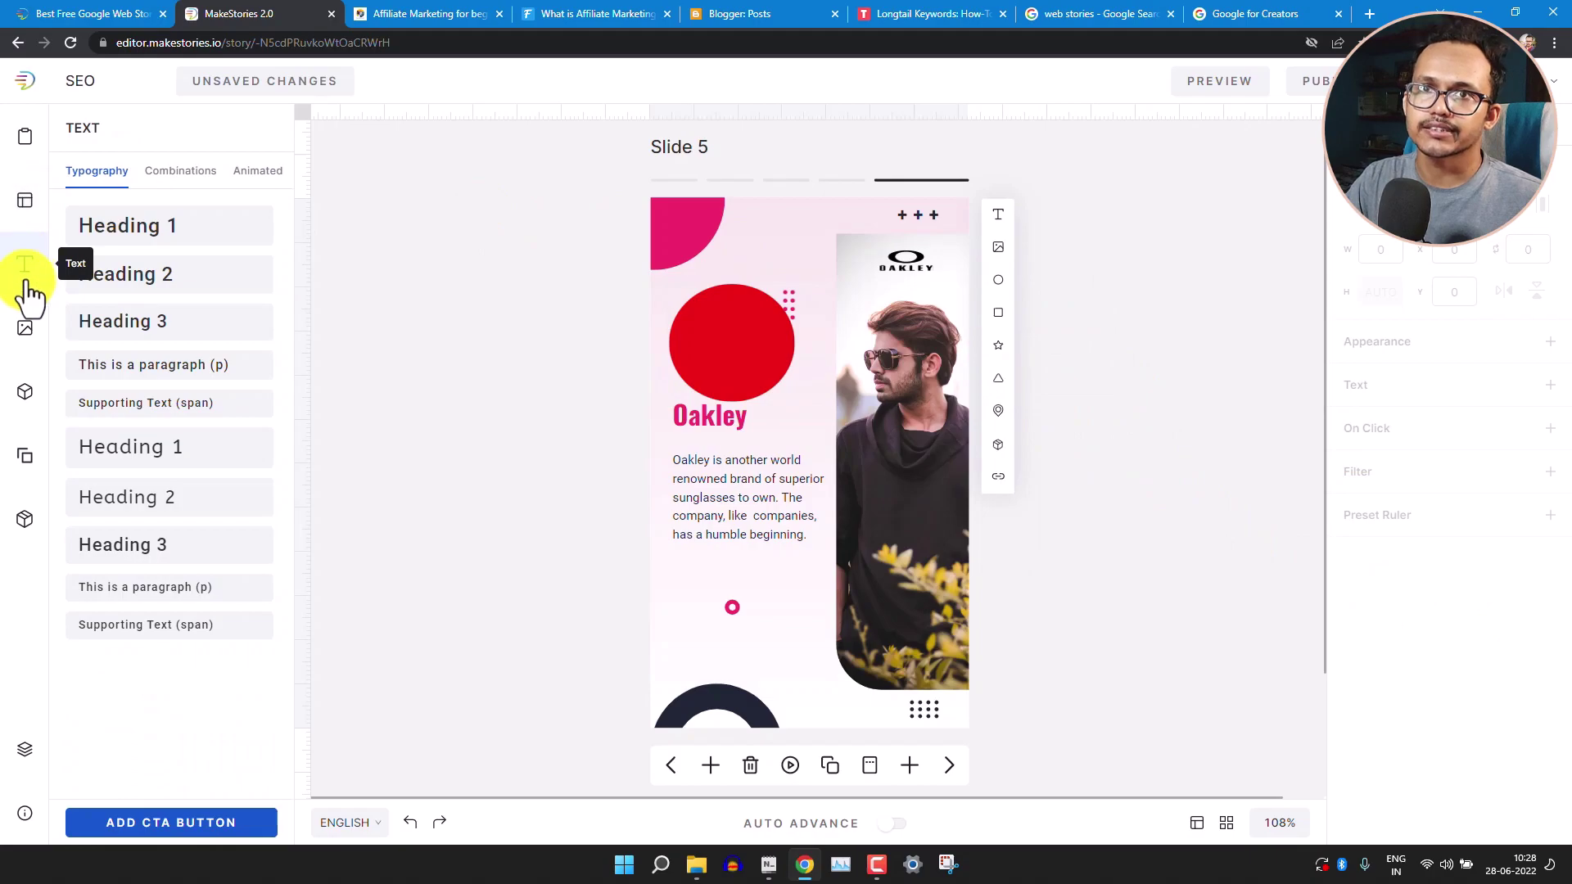
Add a purple shape to Slide 5 from the Elements shapes library.
{"action": "left_click", "coordinate": [34, 389]}
{"action": "scroll", "coordinate": [157, 622], "scroll_direction": "down", "scroll_amount": 3}
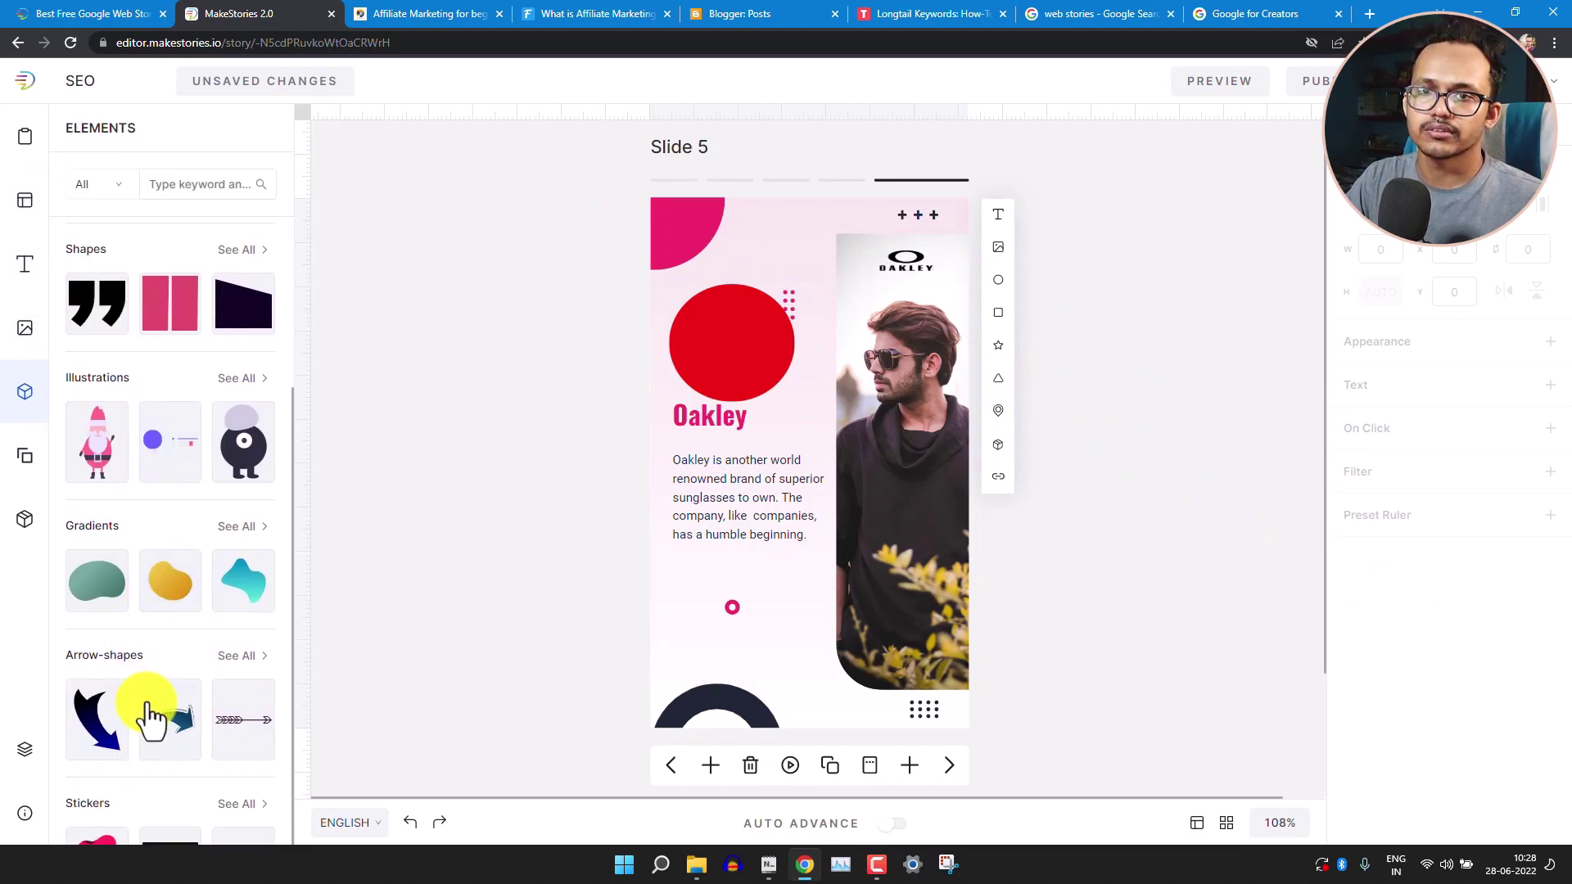
{"action": "scroll", "coordinate": [151, 713], "scroll_direction": "down", "scroll_amount": 1}
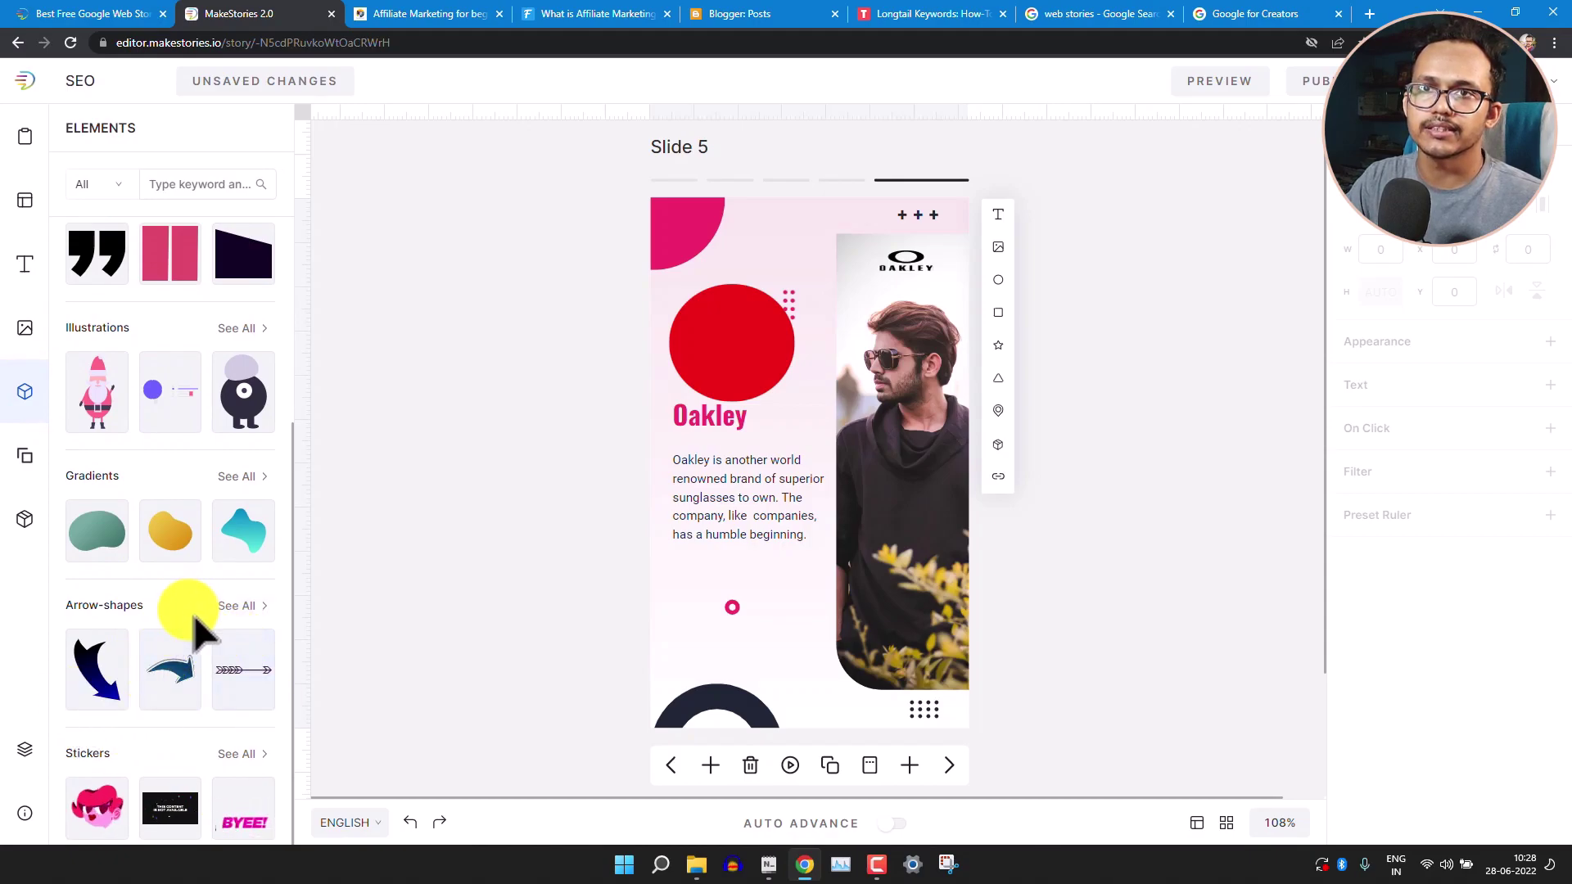
{"action": "scroll", "coordinate": [193, 626], "scroll_direction": "up", "scroll_amount": 3}
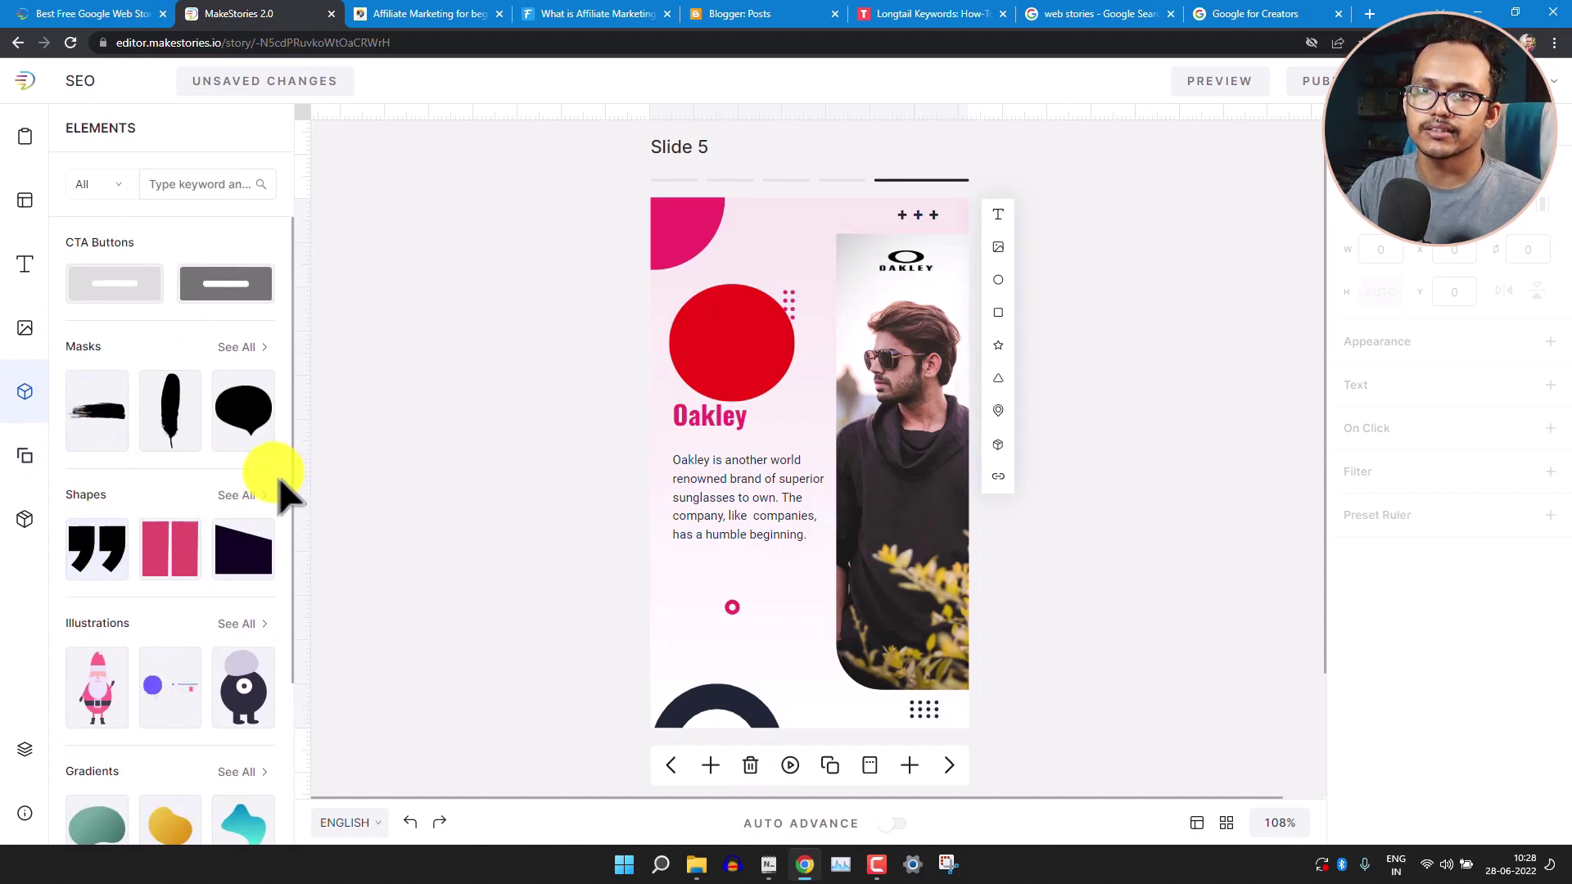
{"action": "left_click", "coordinate": [239, 496]}
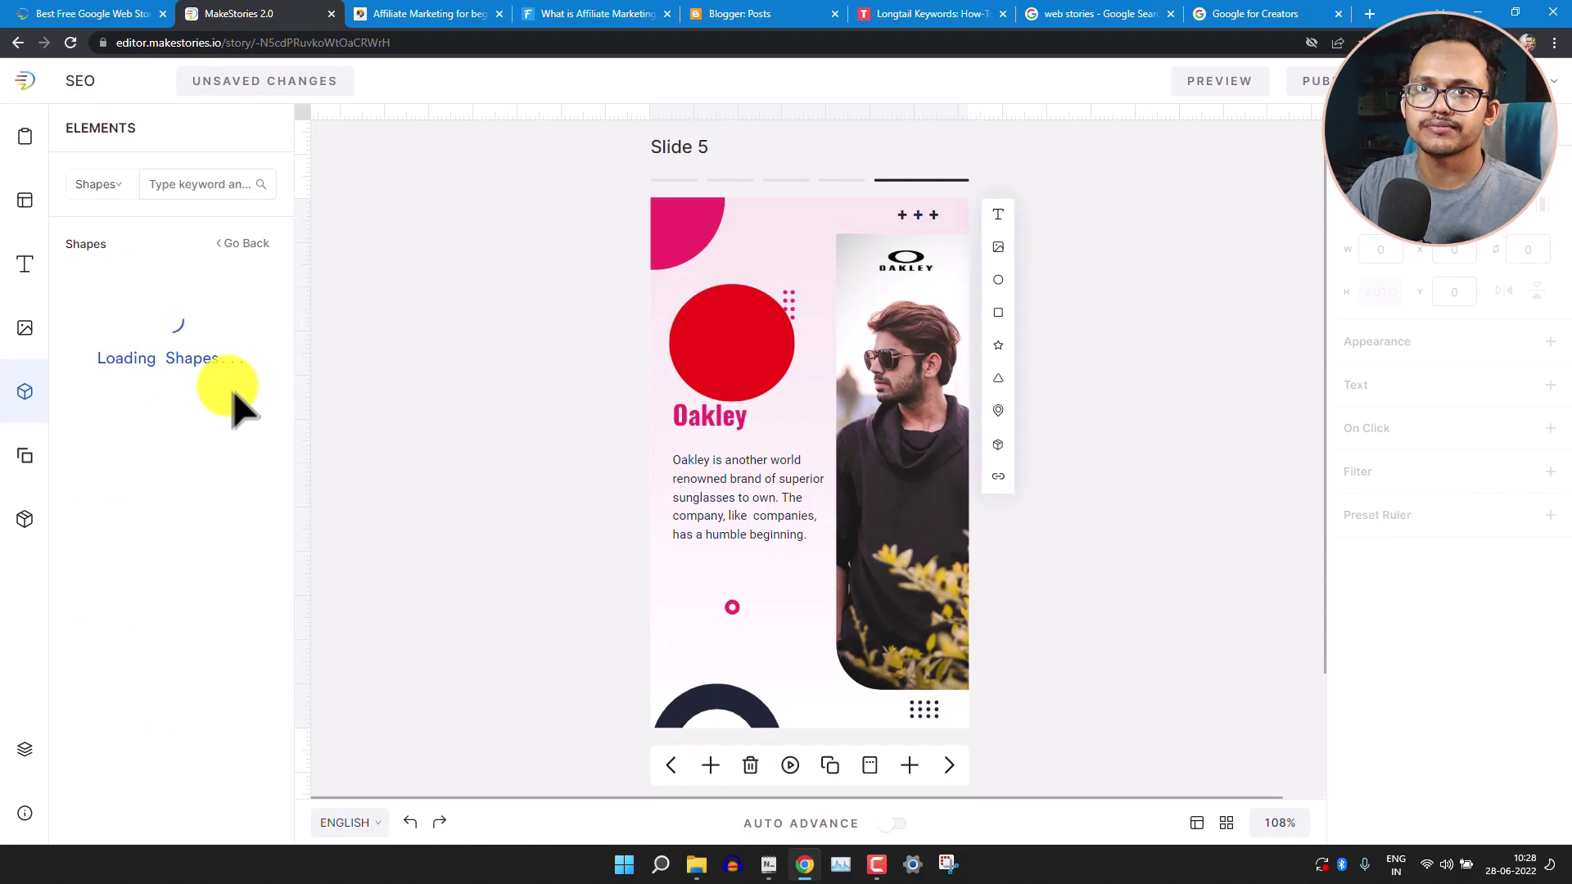
{"action": "left_click", "coordinate": [237, 402]}
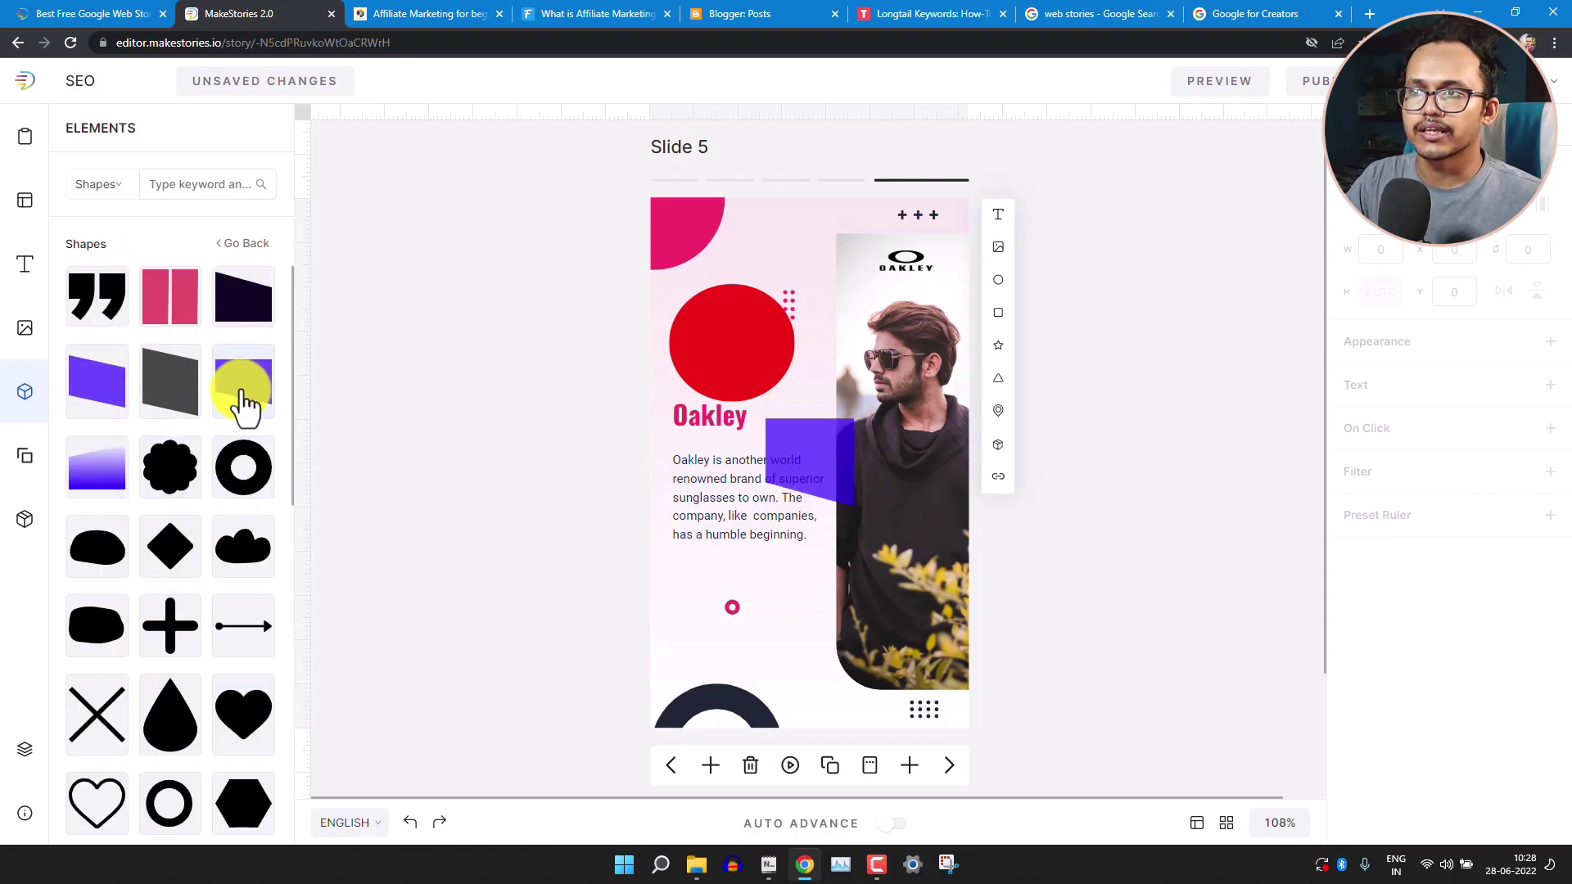
Delete the purple shape and the red circle from Slide 5.
{"action": "left_click", "coordinate": [833, 453]}
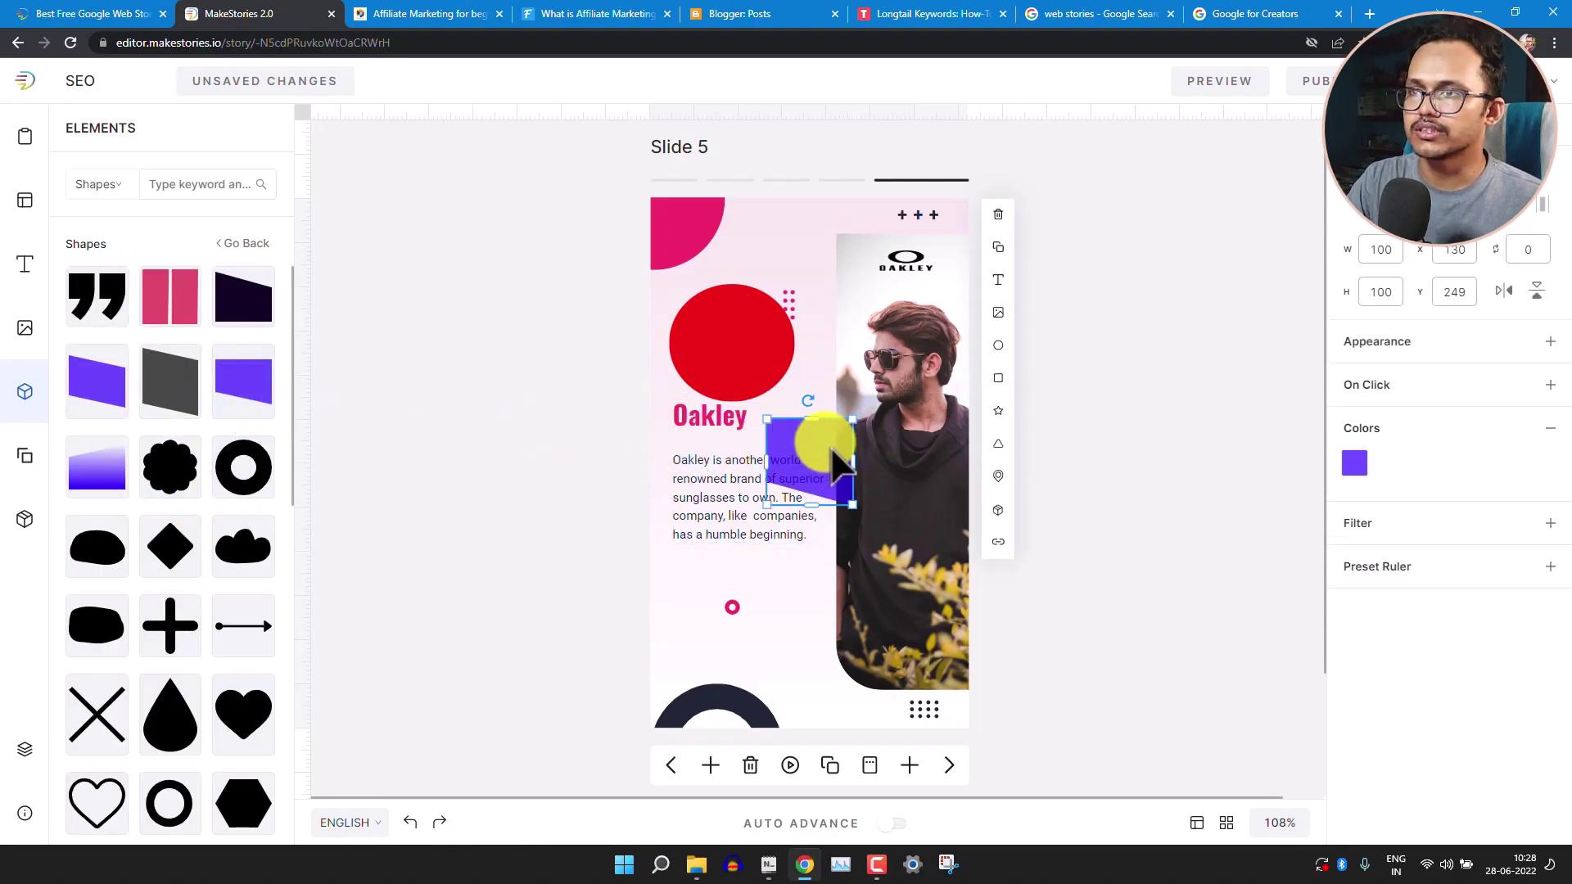
{"action": "key", "text": "Delete"}
{"action": "left_click", "coordinate": [737, 342]}
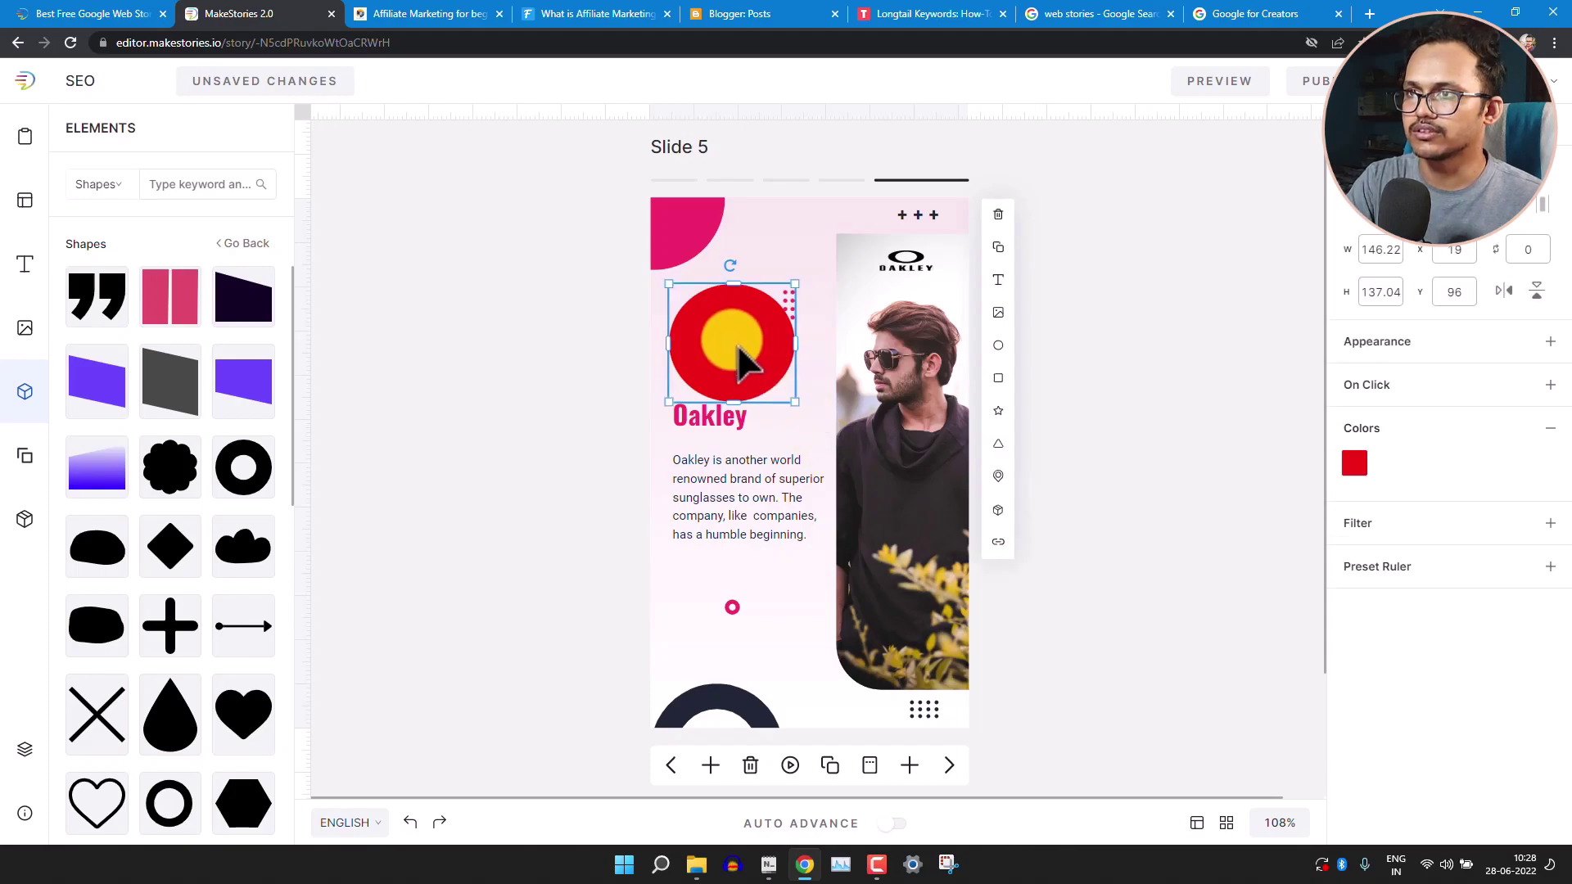
{"action": "key", "text": "Delete"}
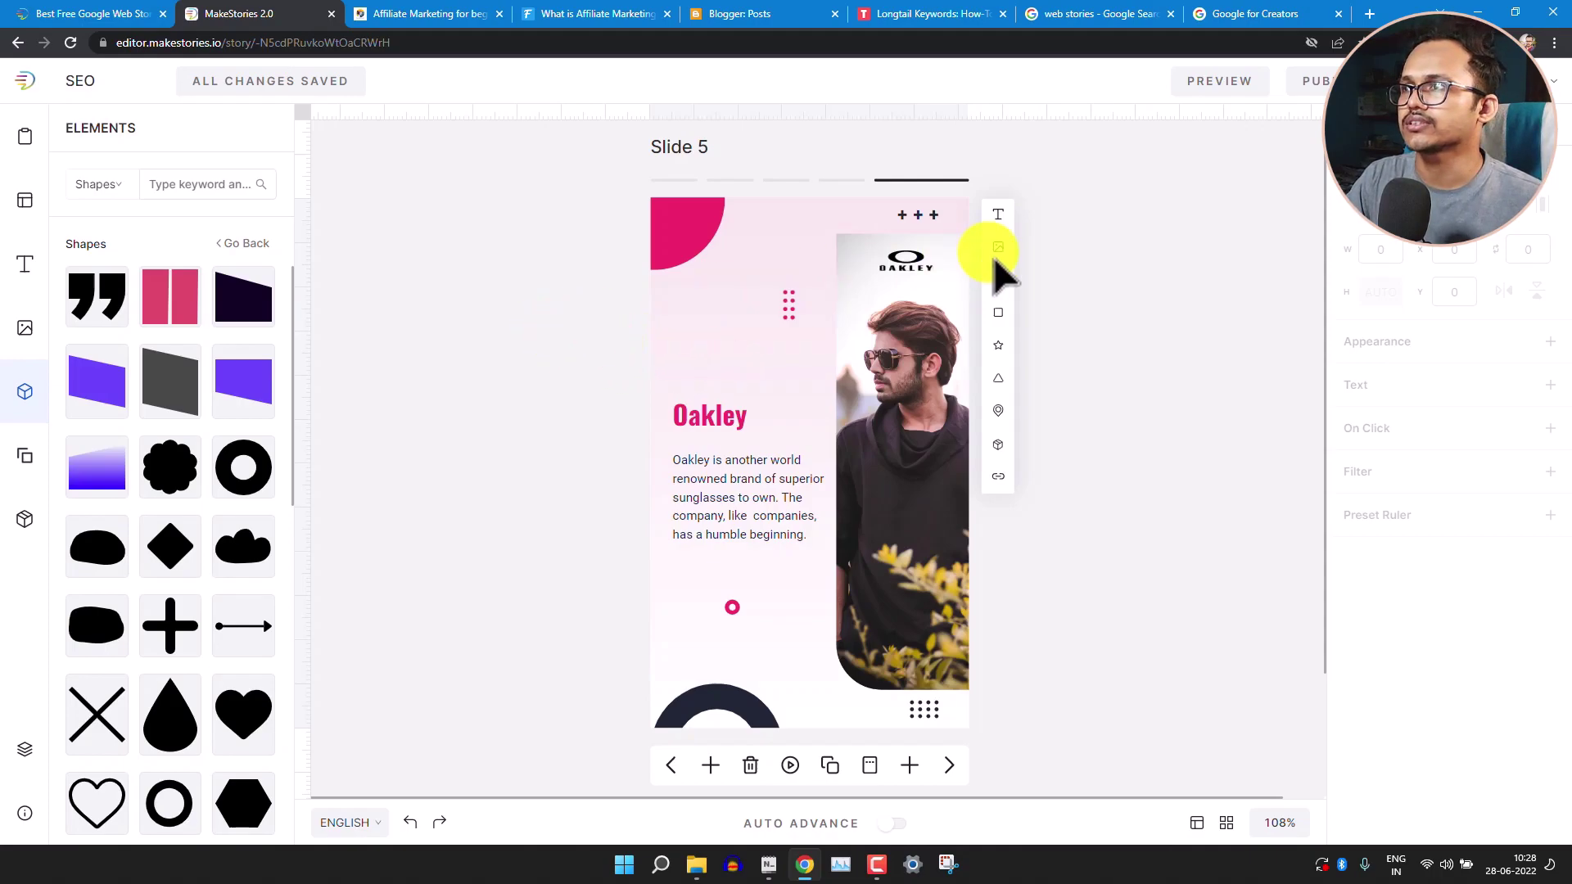
Start publishing as a web story and replace the title SEO with 'What is SEO'.
{"action": "left_click", "coordinate": [1316, 80]}
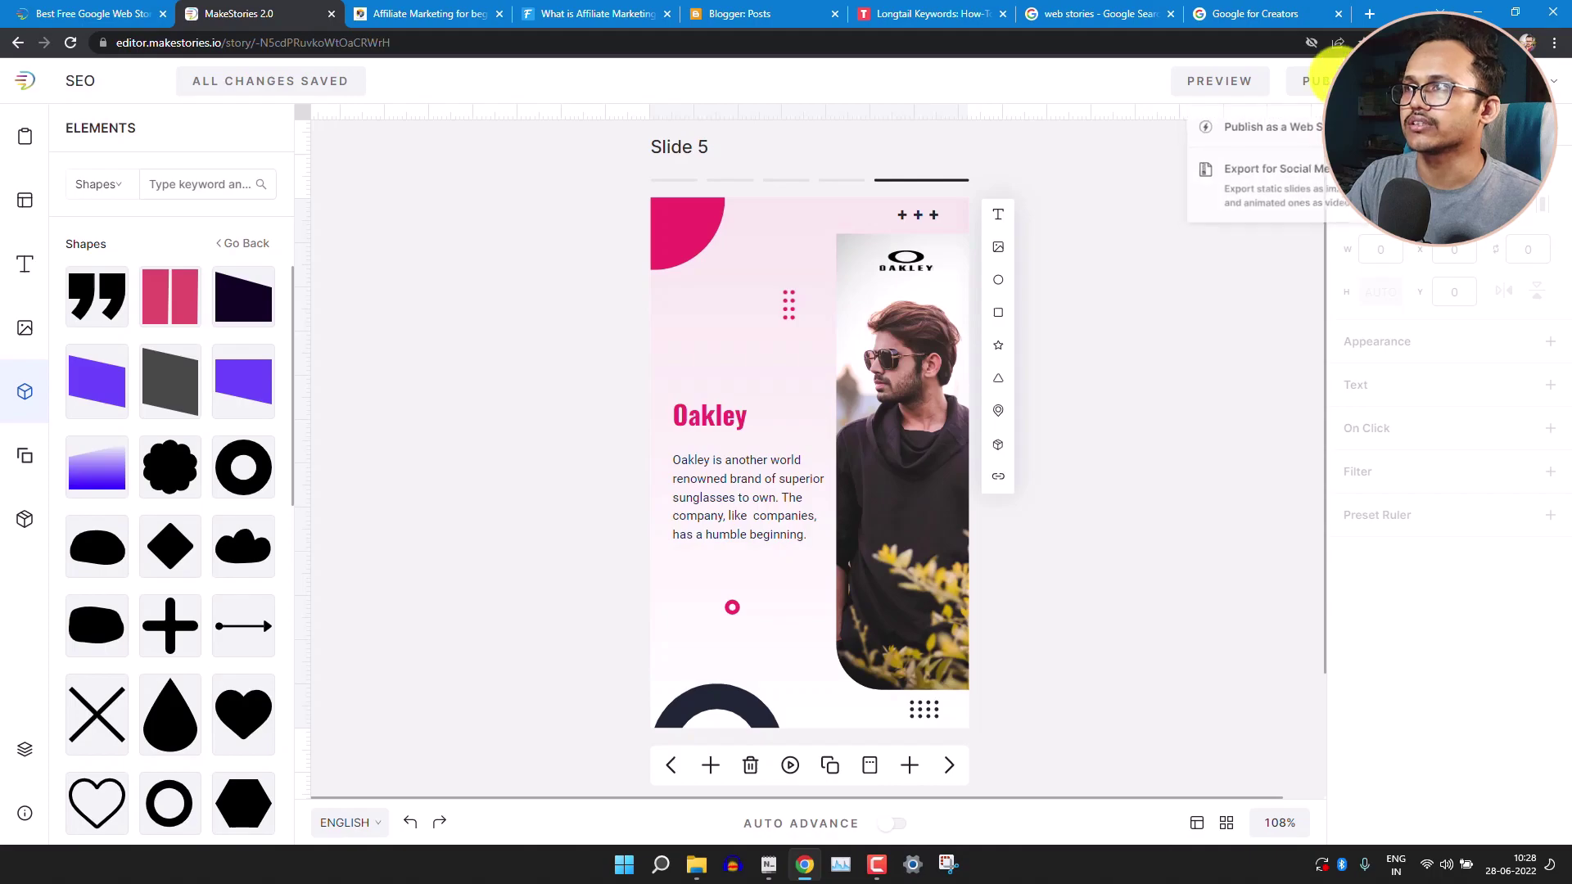
{"action": "left_click", "coordinate": [1284, 131]}
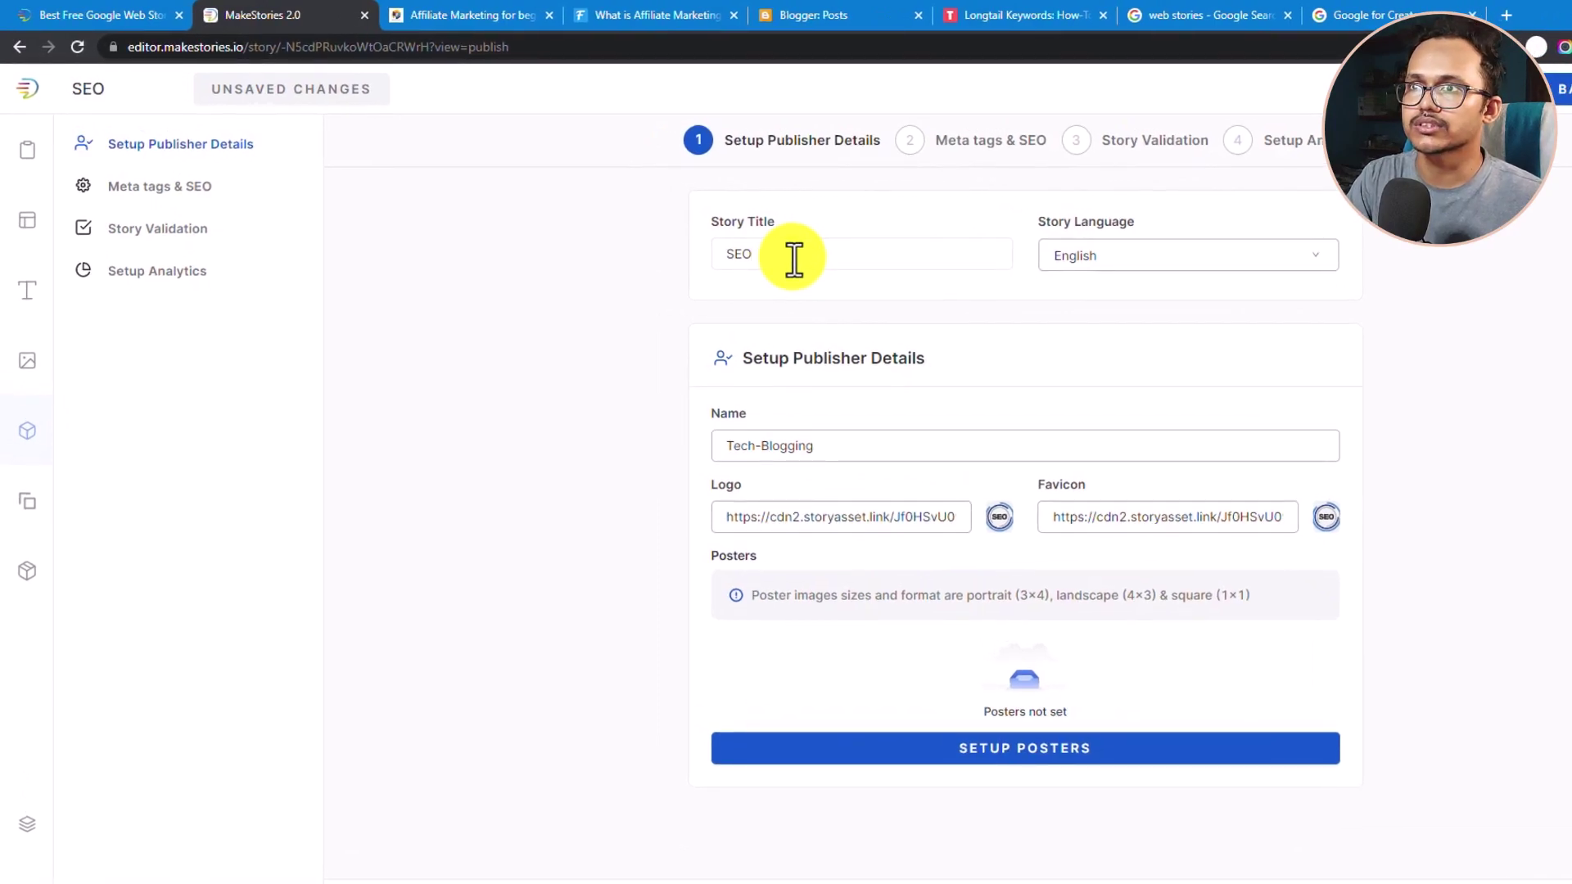
{"action": "triple_click", "coordinate": [794, 258]}
{"action": "key", "text": "BackSpace"}
{"action": "type", "text": "W"}
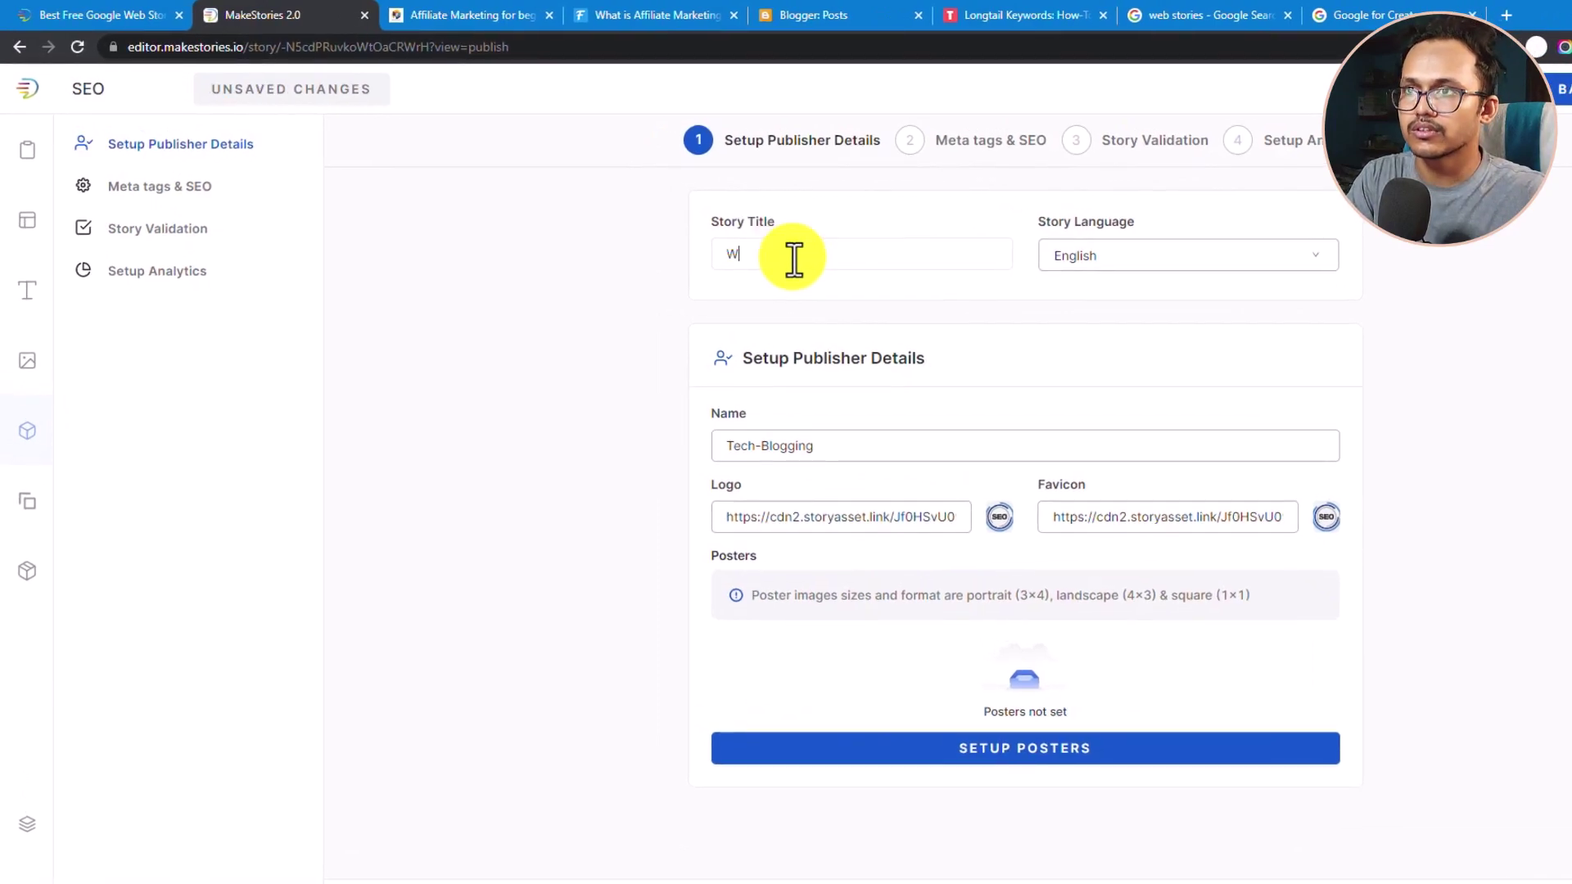
{"action": "type", "text": "hat is "}
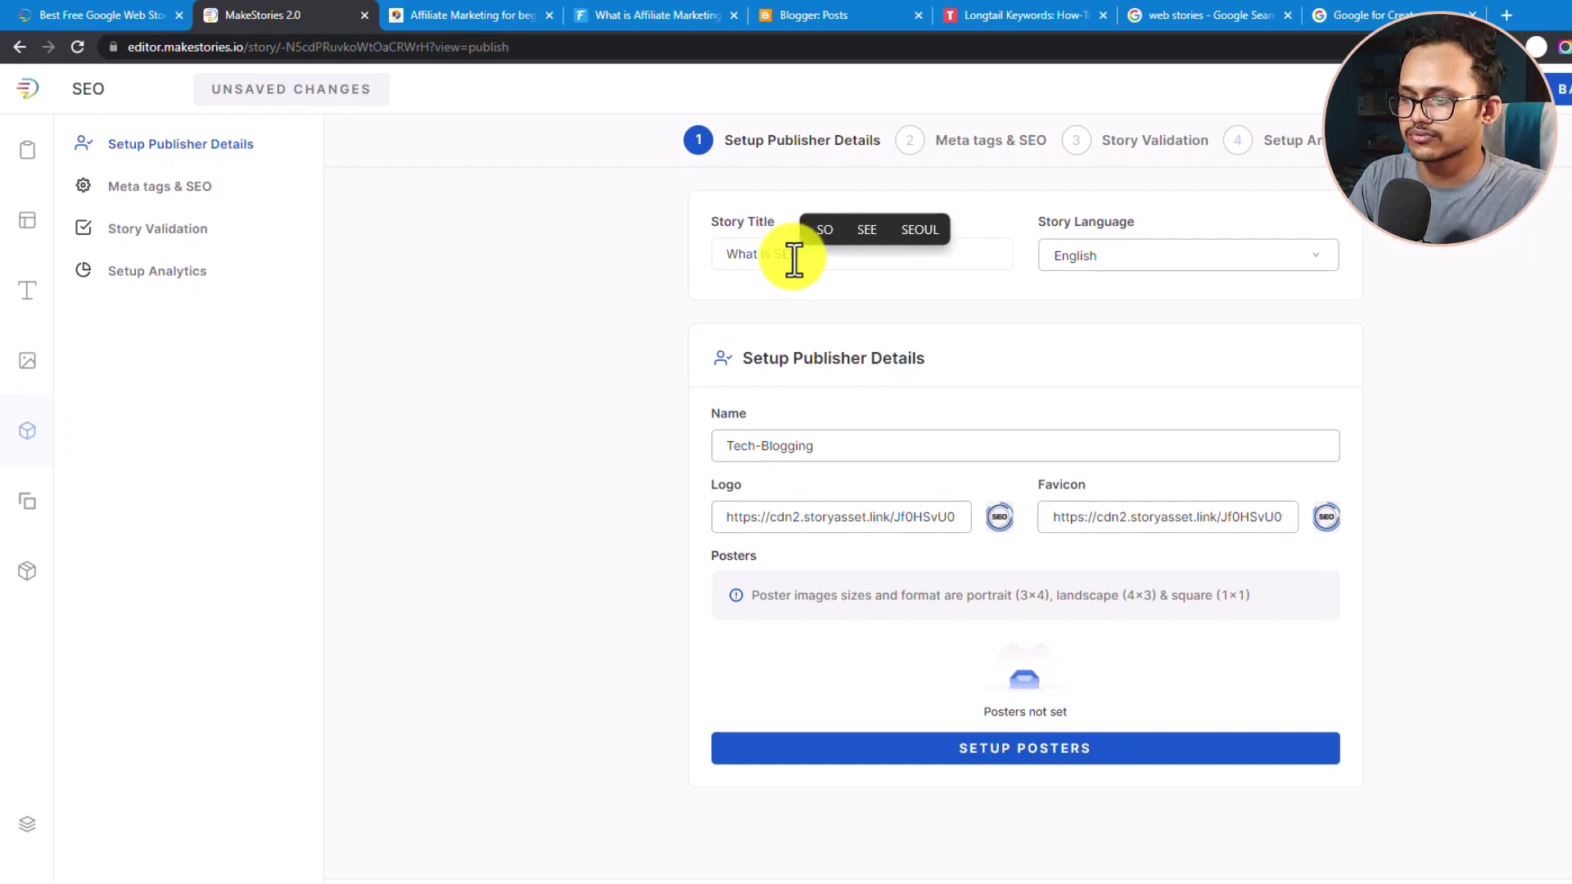
{"action": "type", "text": "SE"}
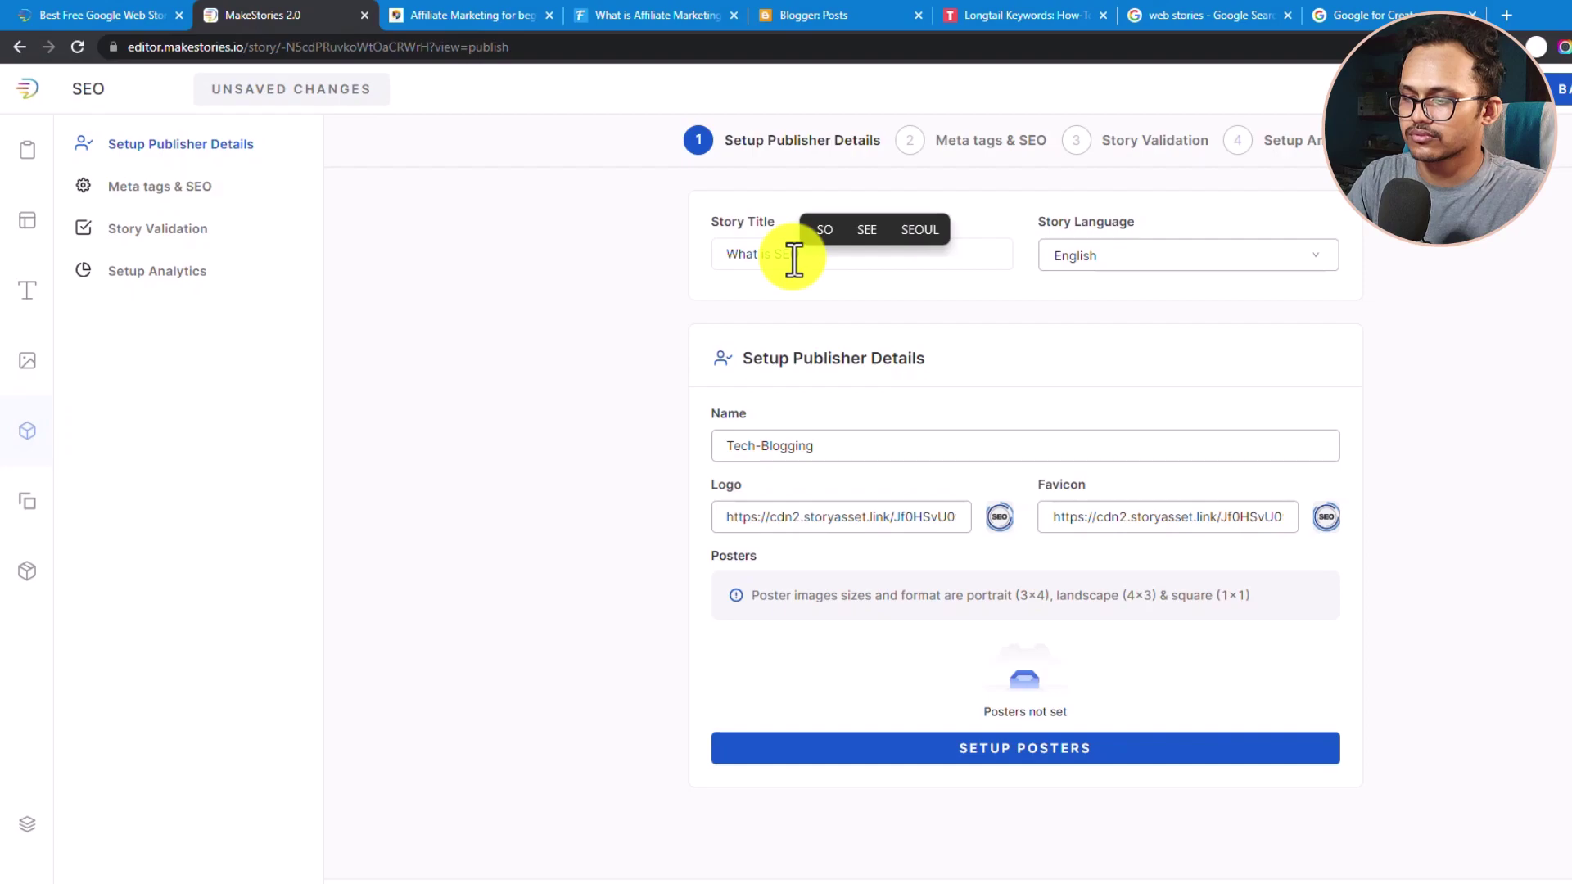
{"action": "type", "text": "O"}
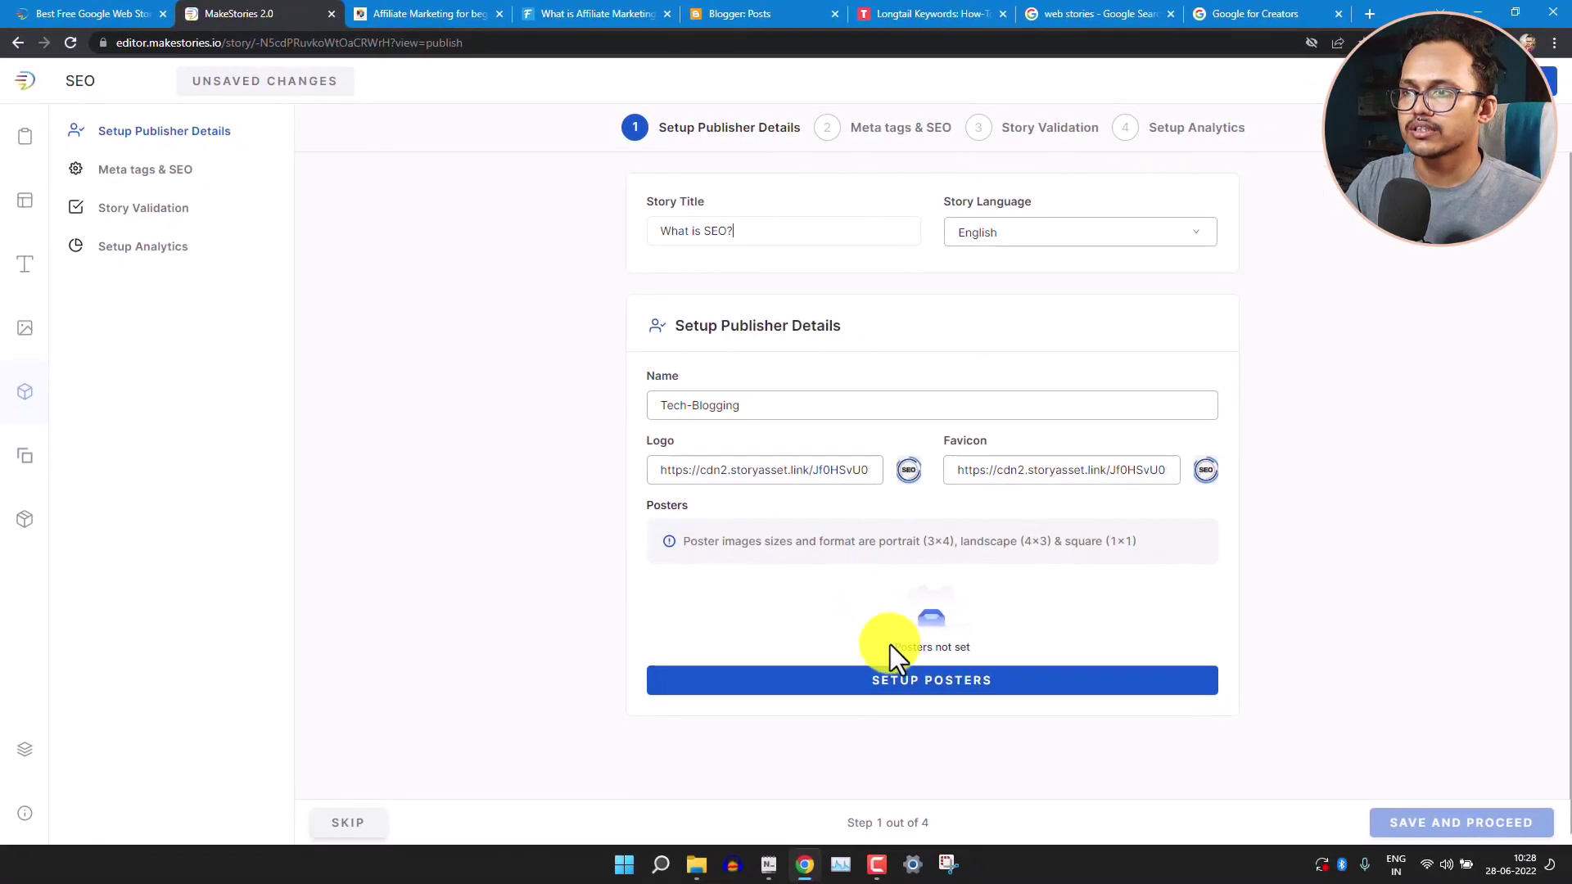
Pick the first SEO image for posters and frame its portrait crop over the graphic.
{"action": "left_click", "coordinate": [1069, 700]}
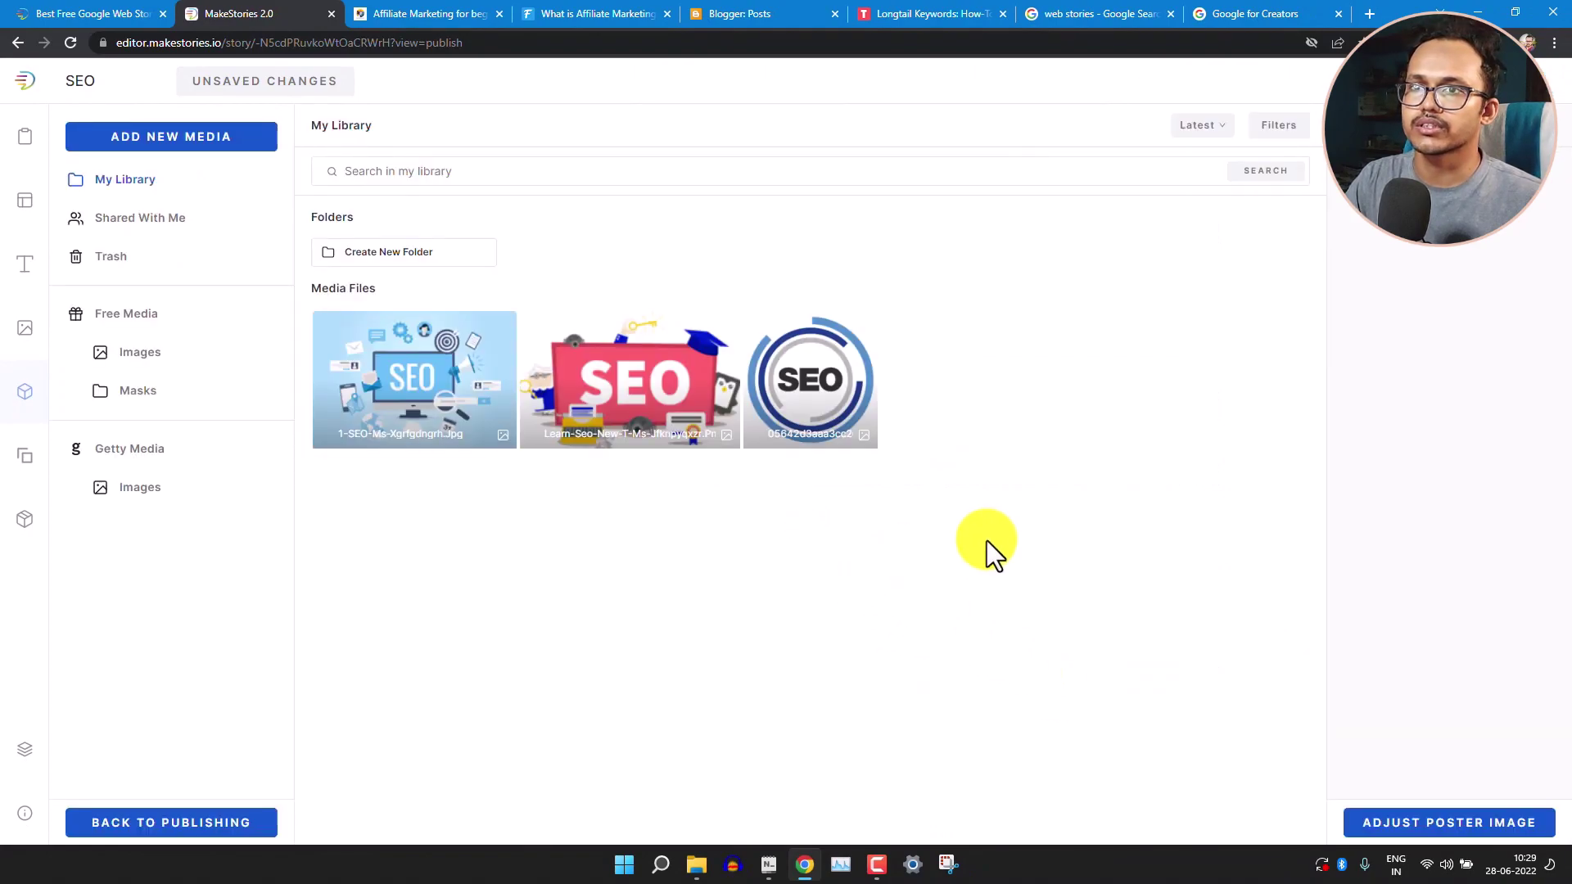
{"action": "left_click", "coordinate": [395, 376]}
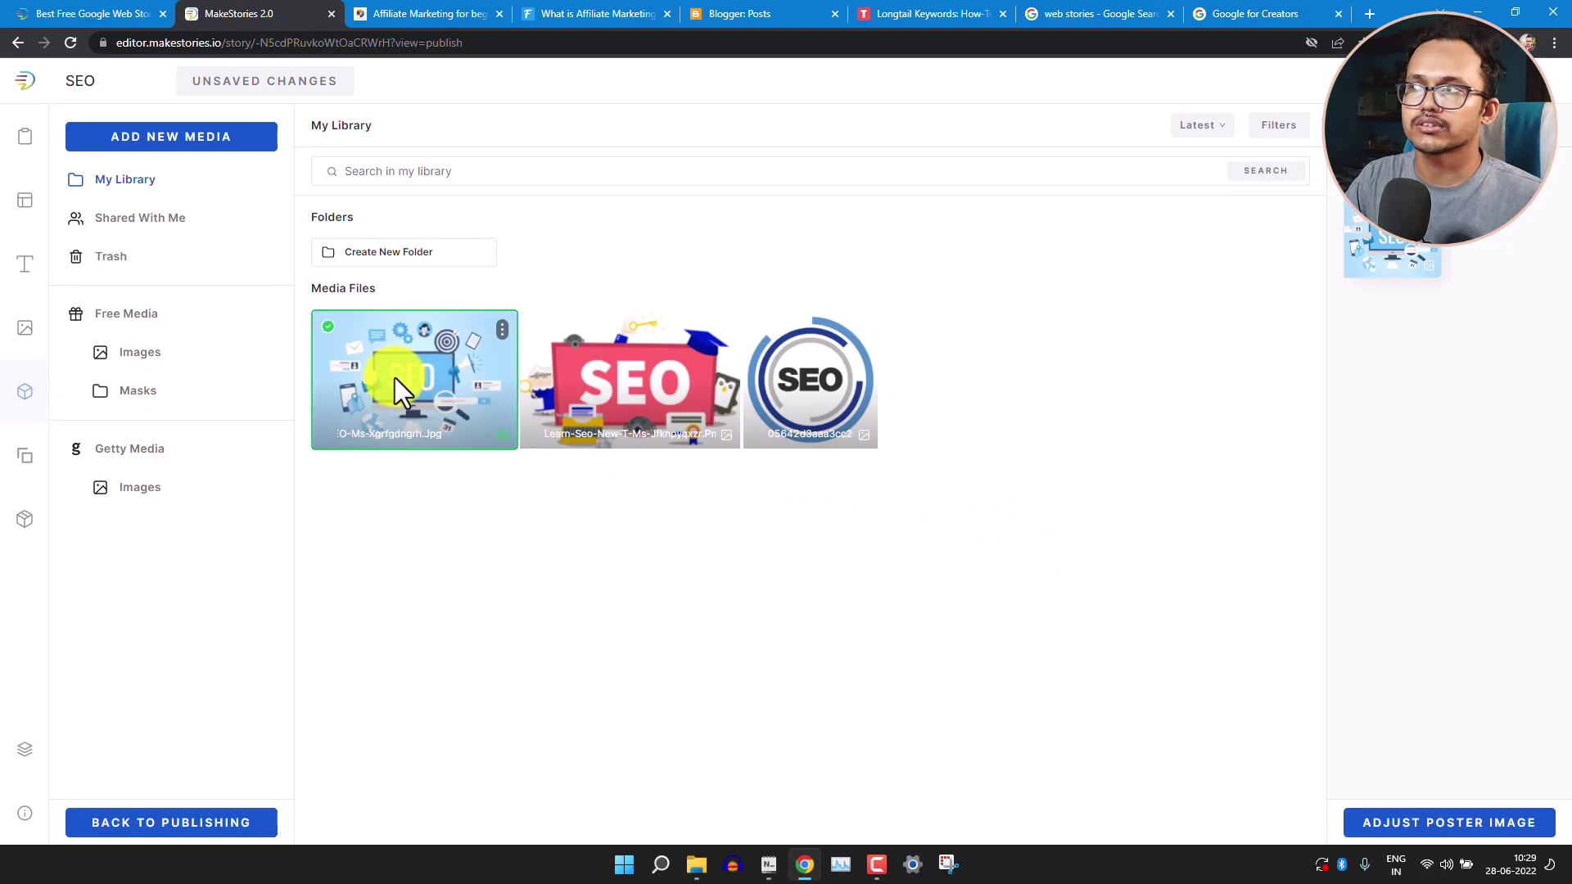
{"action": "left_click", "coordinate": [1462, 824]}
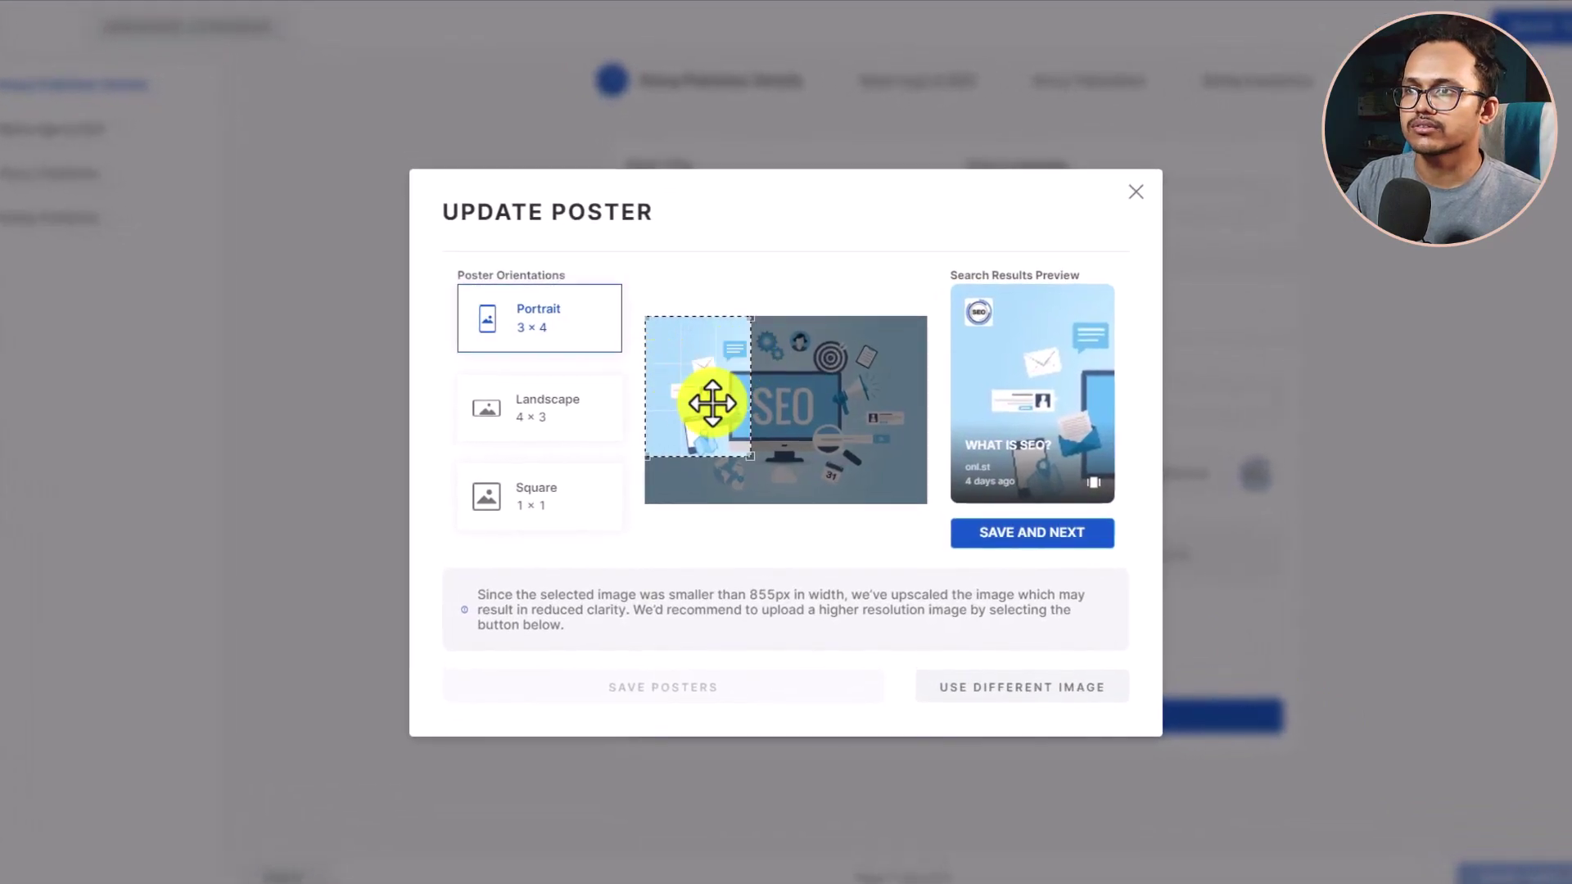
{"action": "left_click_drag", "start_coordinate": [713, 403], "coordinate": [775, 375]}
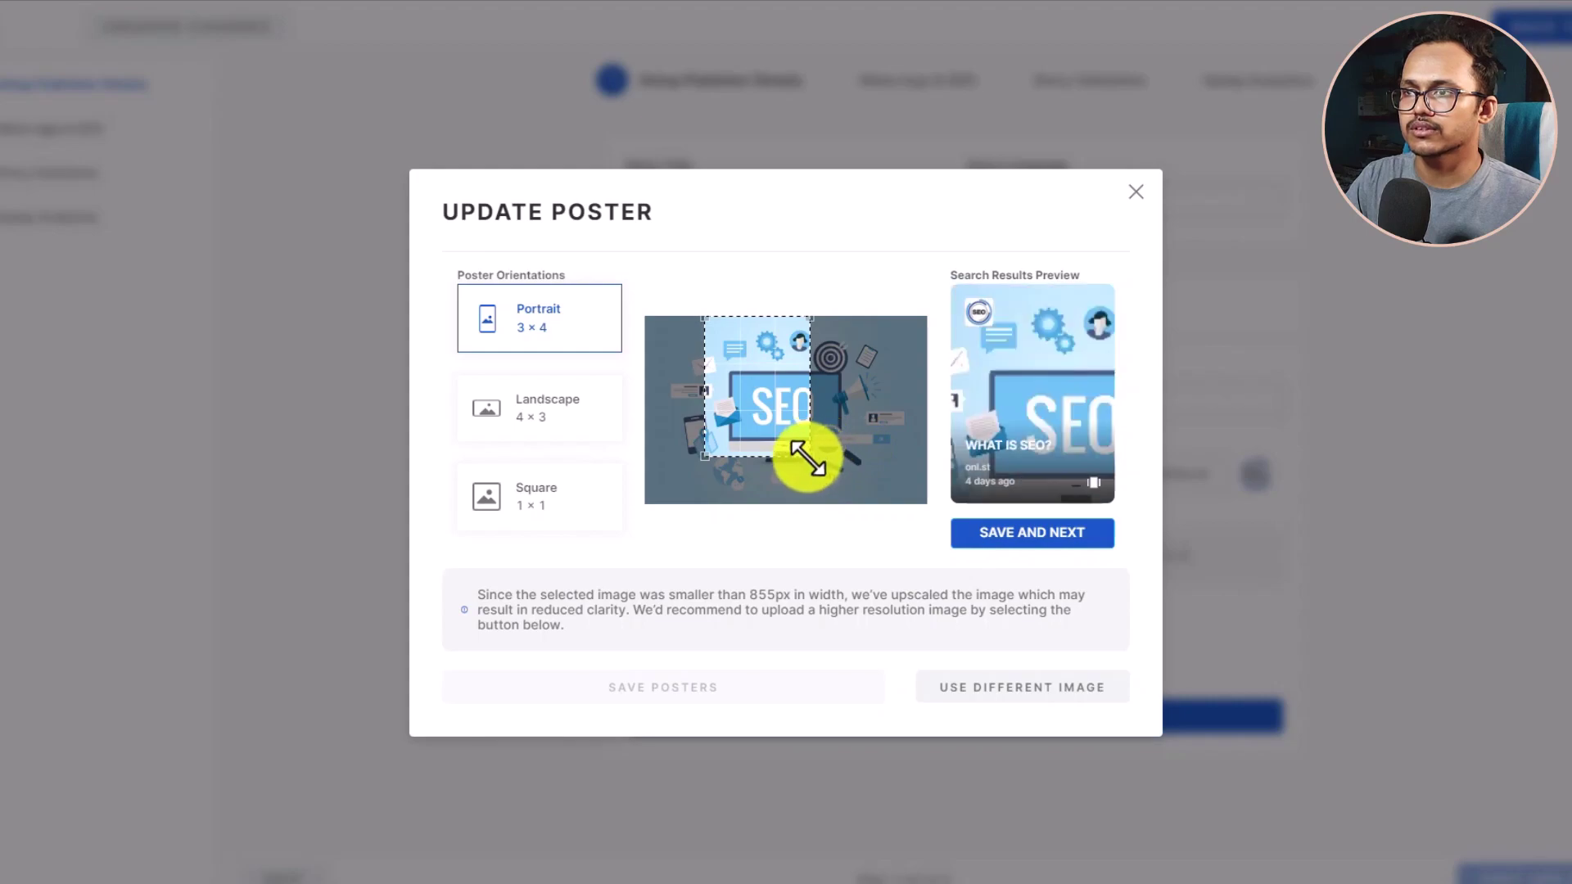
{"action": "left_click_drag", "start_coordinate": [808, 456], "coordinate": [874, 496]}
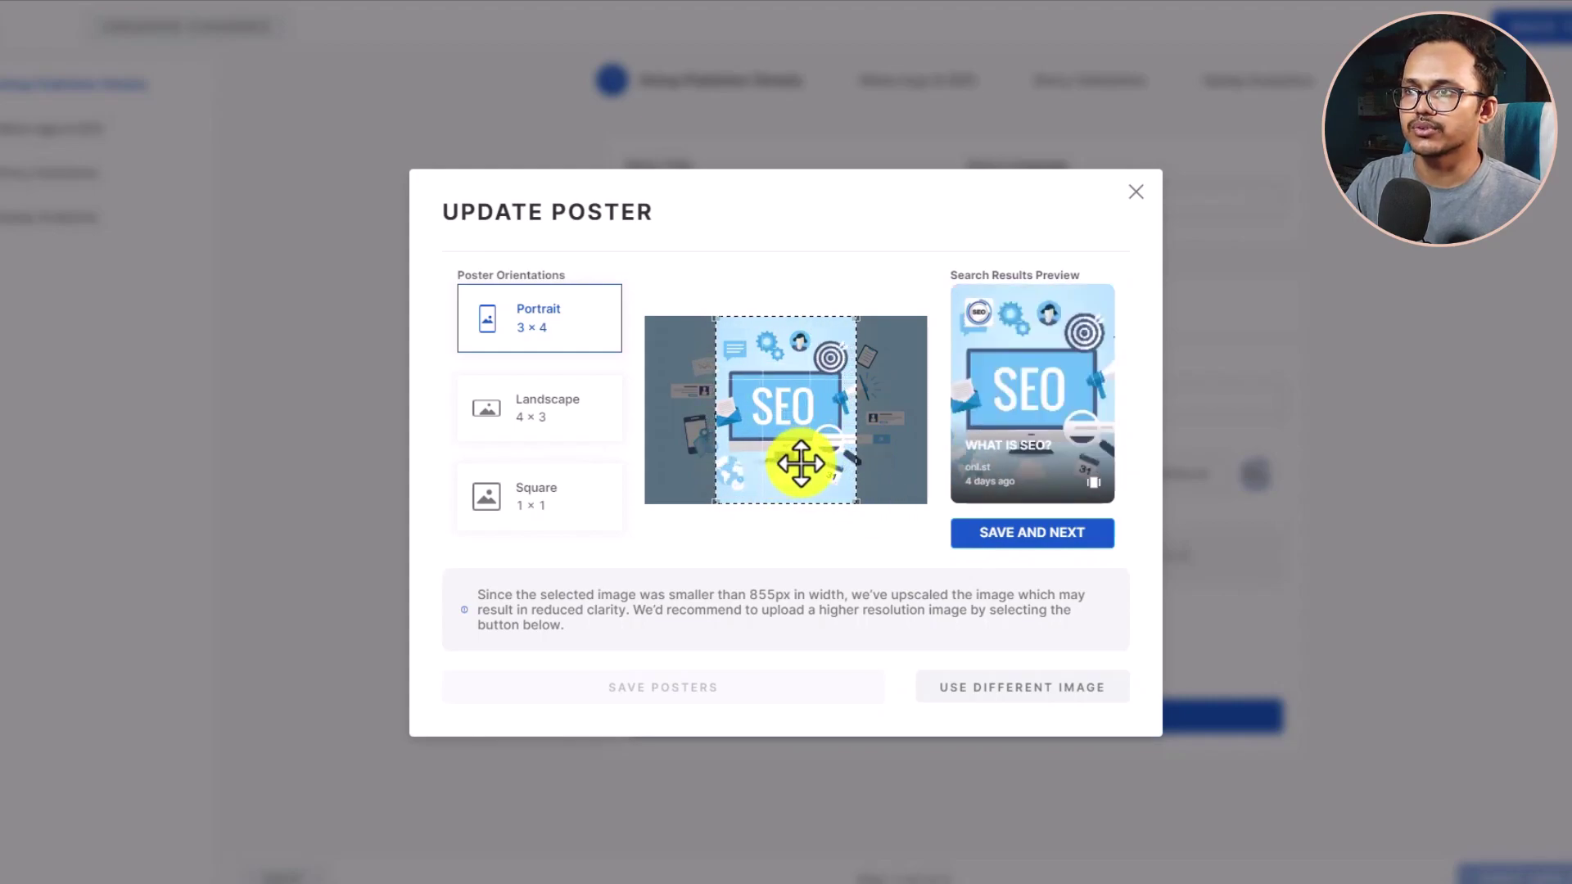
Crop the landscape 4×3 poster to full image height around the SEO graphic.
{"action": "left_click", "coordinate": [553, 414]}
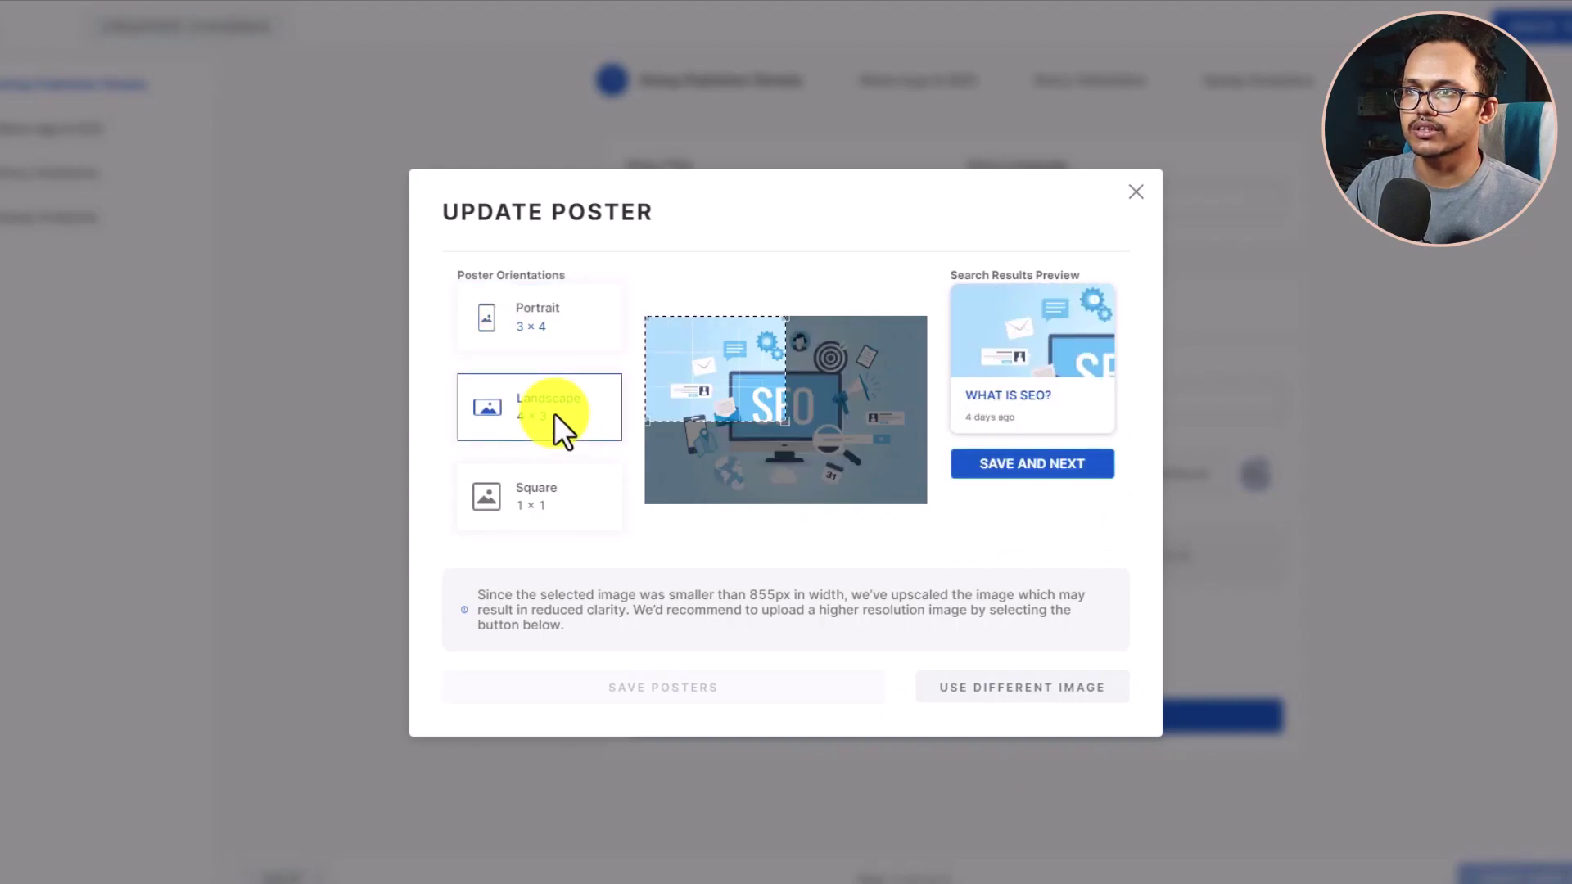
{"action": "left_click_drag", "start_coordinate": [779, 421], "coordinate": [848, 468]}
{"action": "left_click_drag", "start_coordinate": [922, 514], "coordinate": [965, 553]}
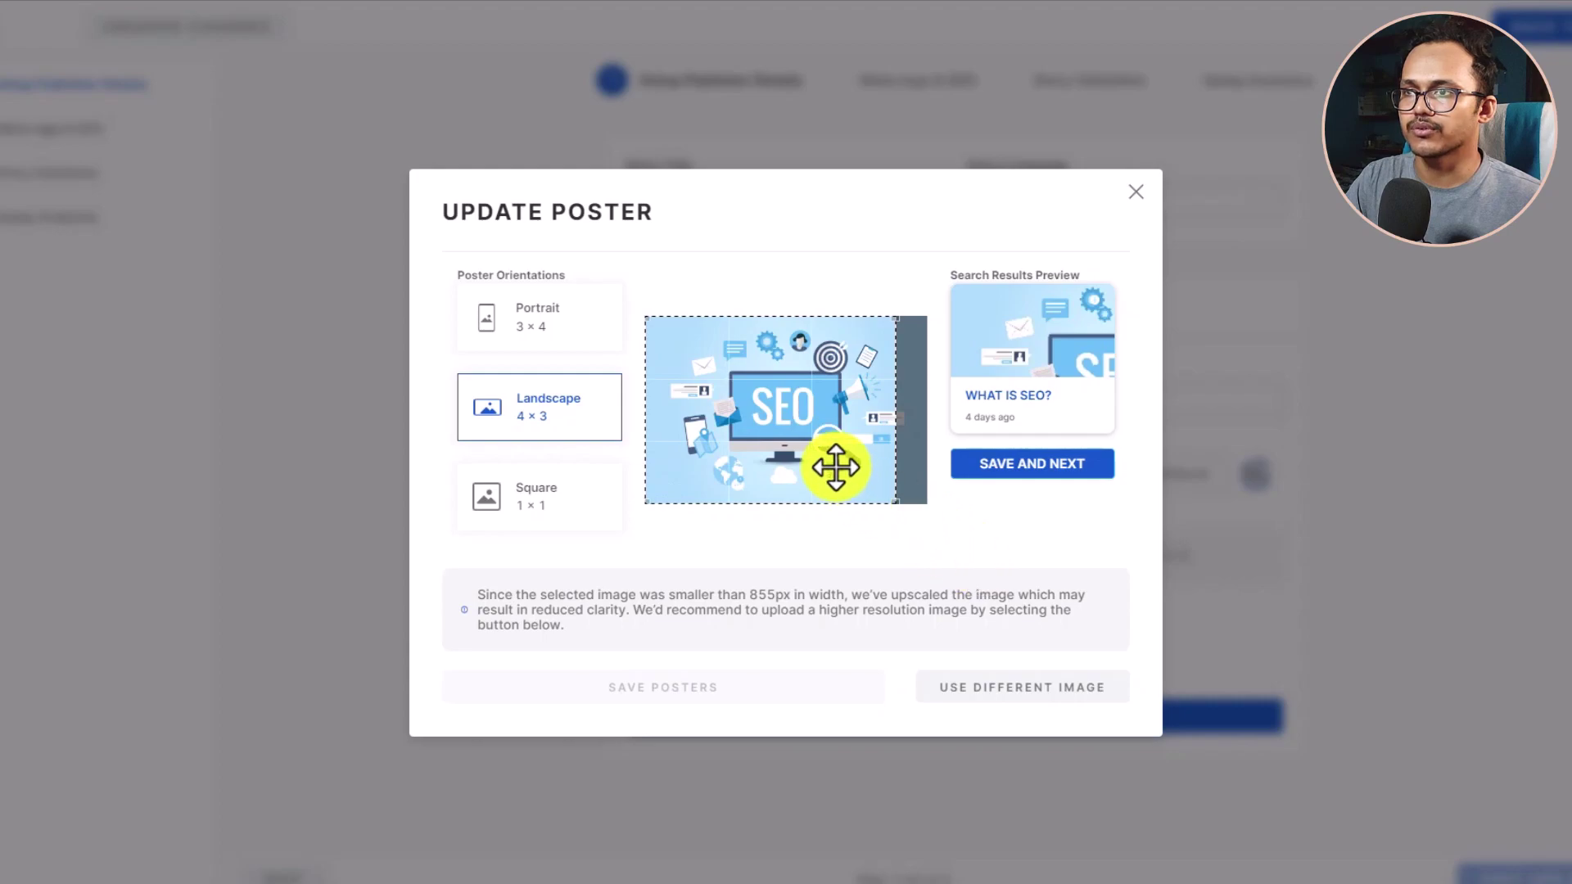
{"action": "left_click_drag", "start_coordinate": [832, 467], "coordinate": [837, 453]}
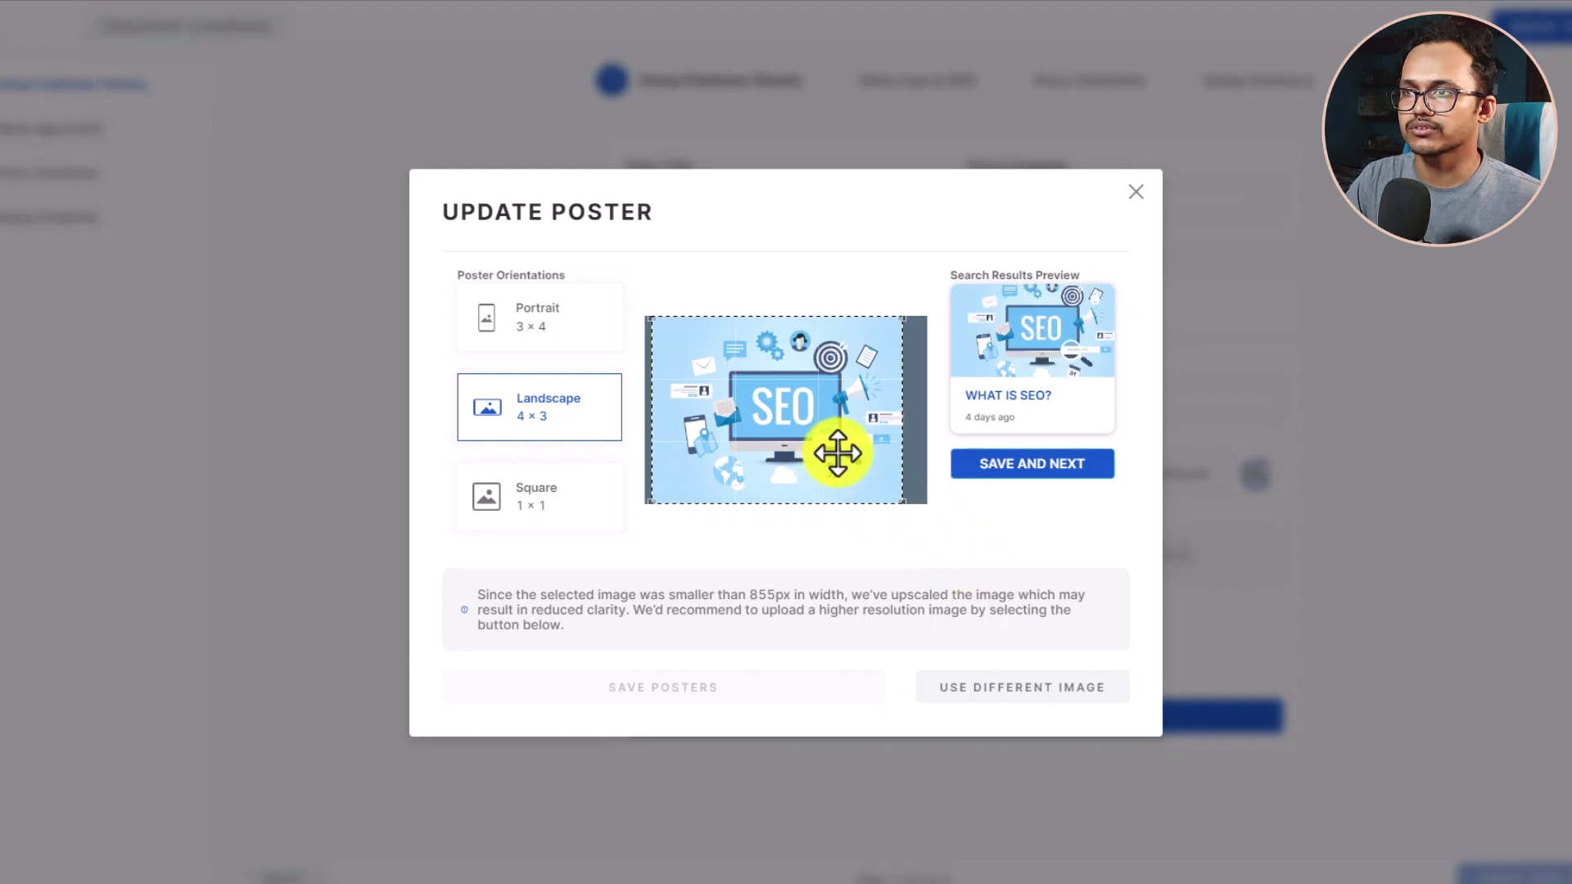
Crop the square 1×1 poster to full height, then save all three posters.
{"action": "left_click", "coordinate": [552, 483]}
{"action": "left_click_drag", "start_coordinate": [786, 456], "coordinate": [866, 548]}
{"action": "left_click_drag", "start_coordinate": [734, 453], "coordinate": [783, 479]}
{"action": "left_click", "coordinate": [754, 685]}
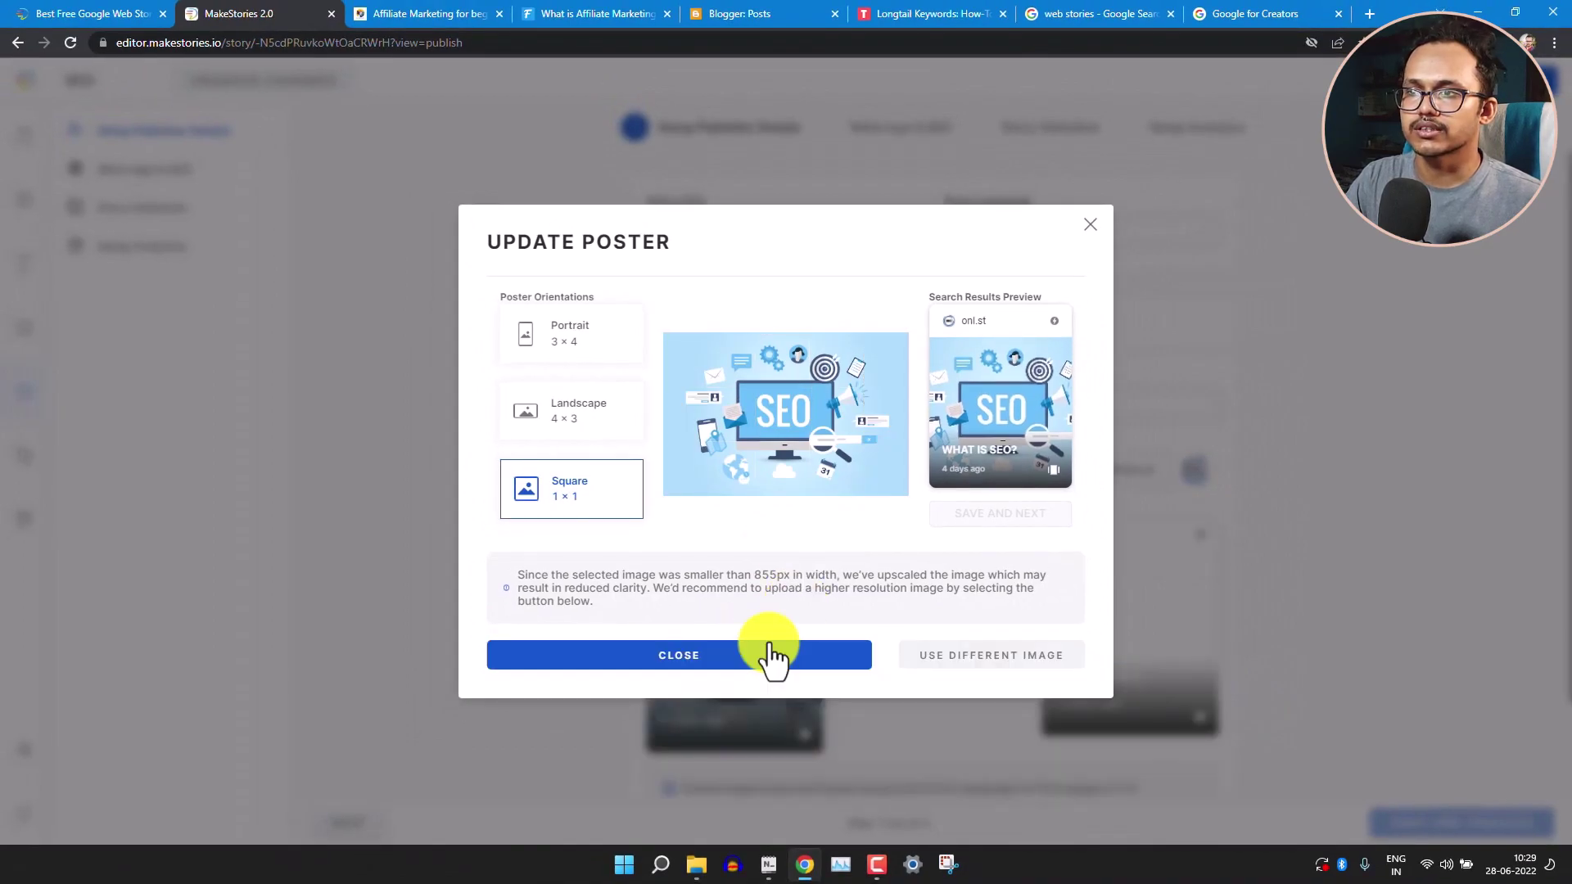
{"action": "left_click", "coordinate": [770, 655]}
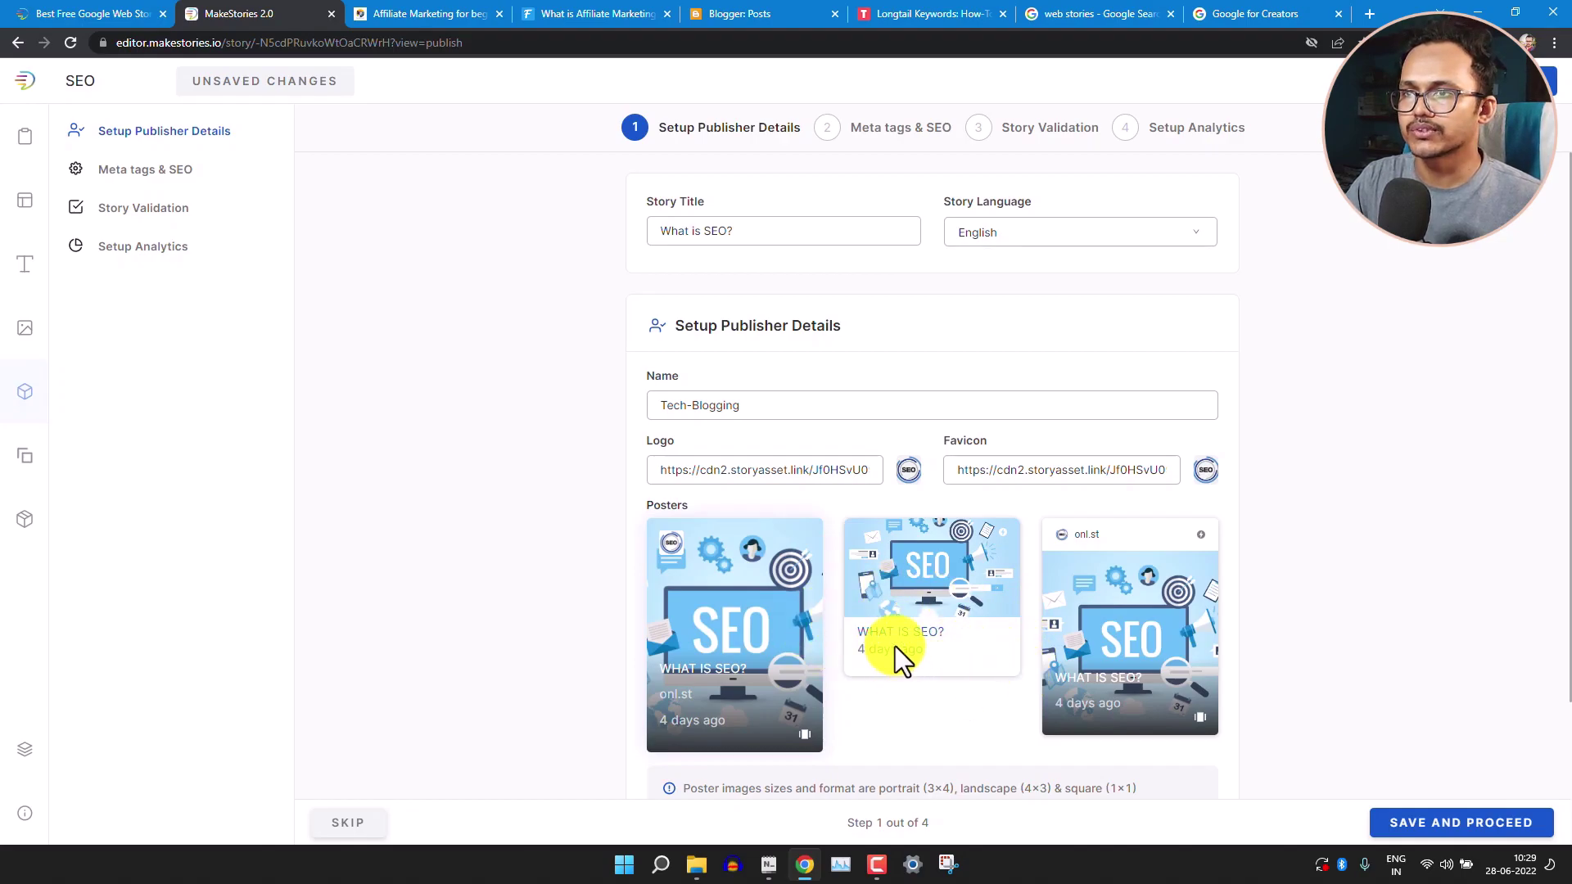
{"action": "scroll", "coordinate": [1282, 561], "scroll_direction": "down", "scroll_amount": 2}
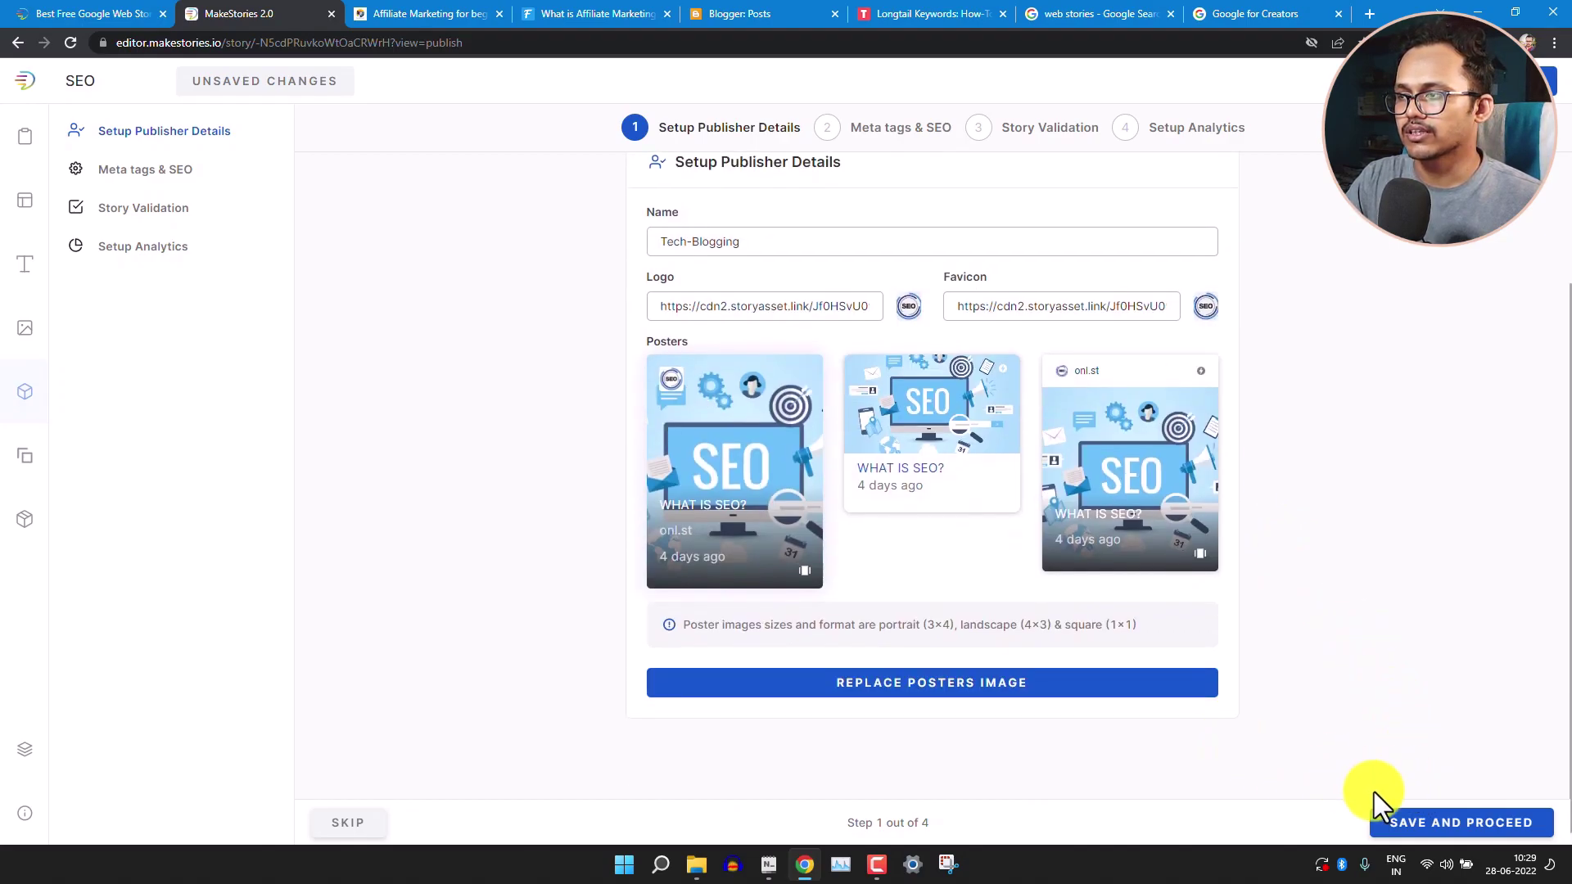
Save publisher details and set the Meta tags & SEO type to Article.
{"action": "left_click", "coordinate": [1429, 829]}
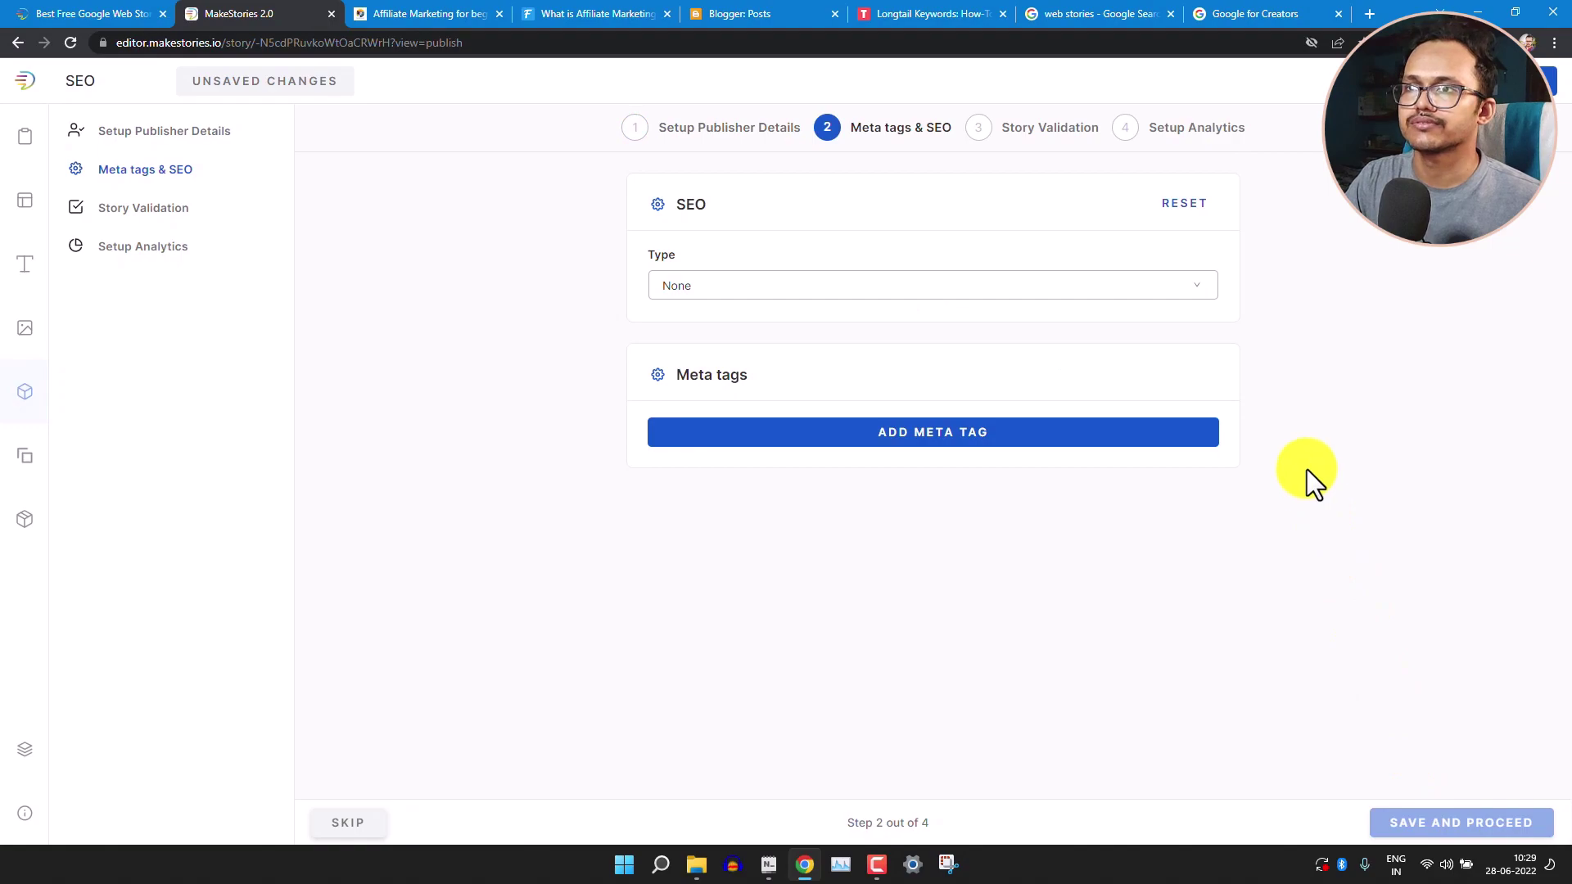
{"action": "left_click", "coordinate": [732, 291]}
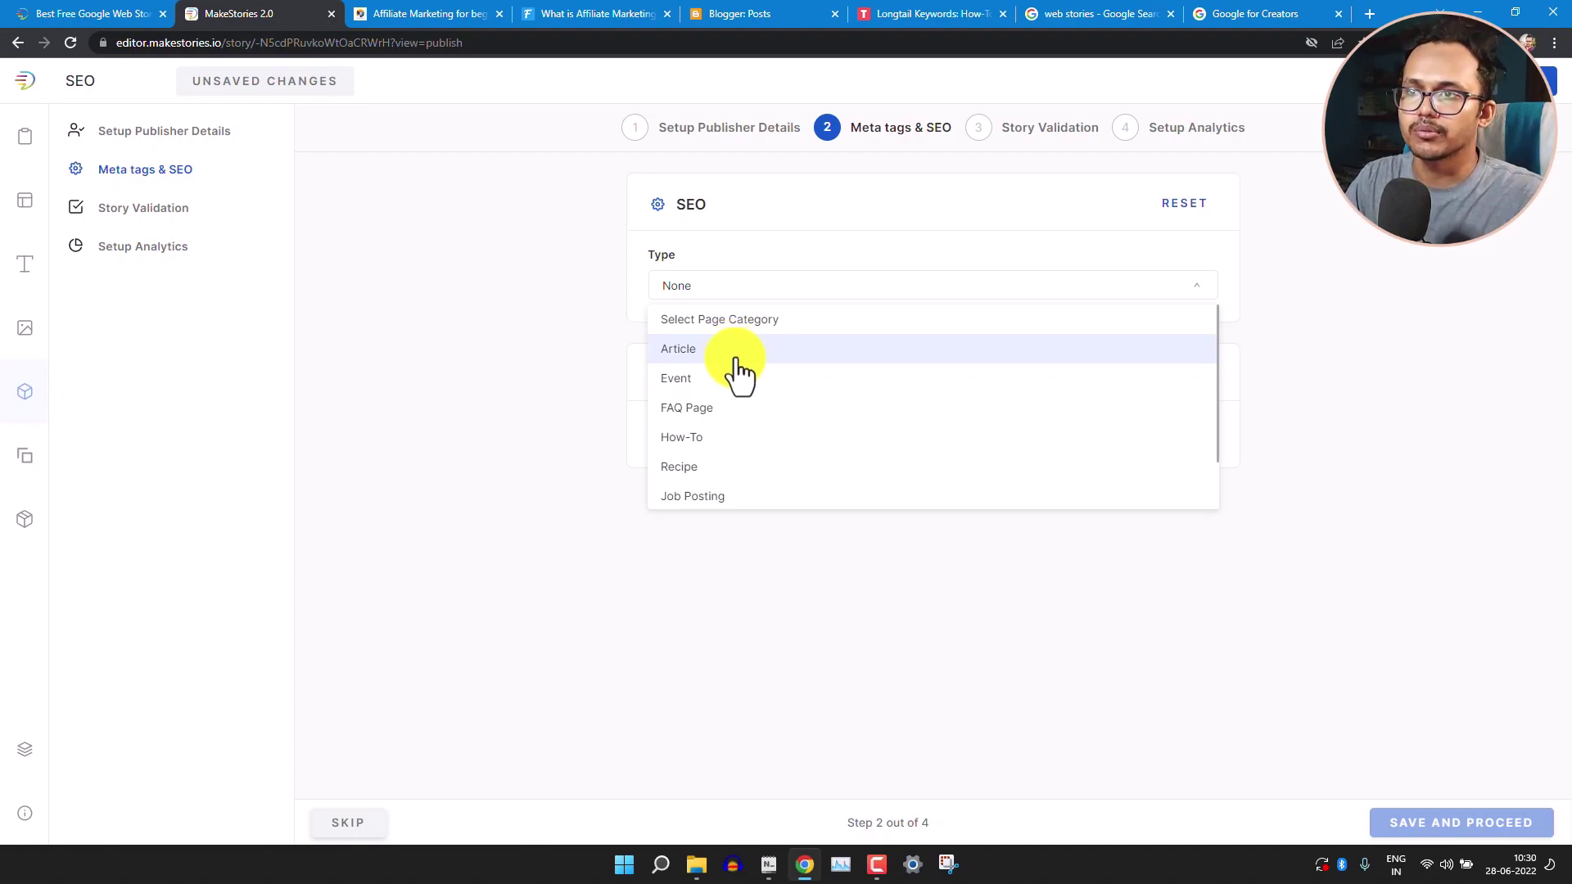
{"action": "scroll", "coordinate": [739, 385], "scroll_direction": "down", "scroll_amount": 1}
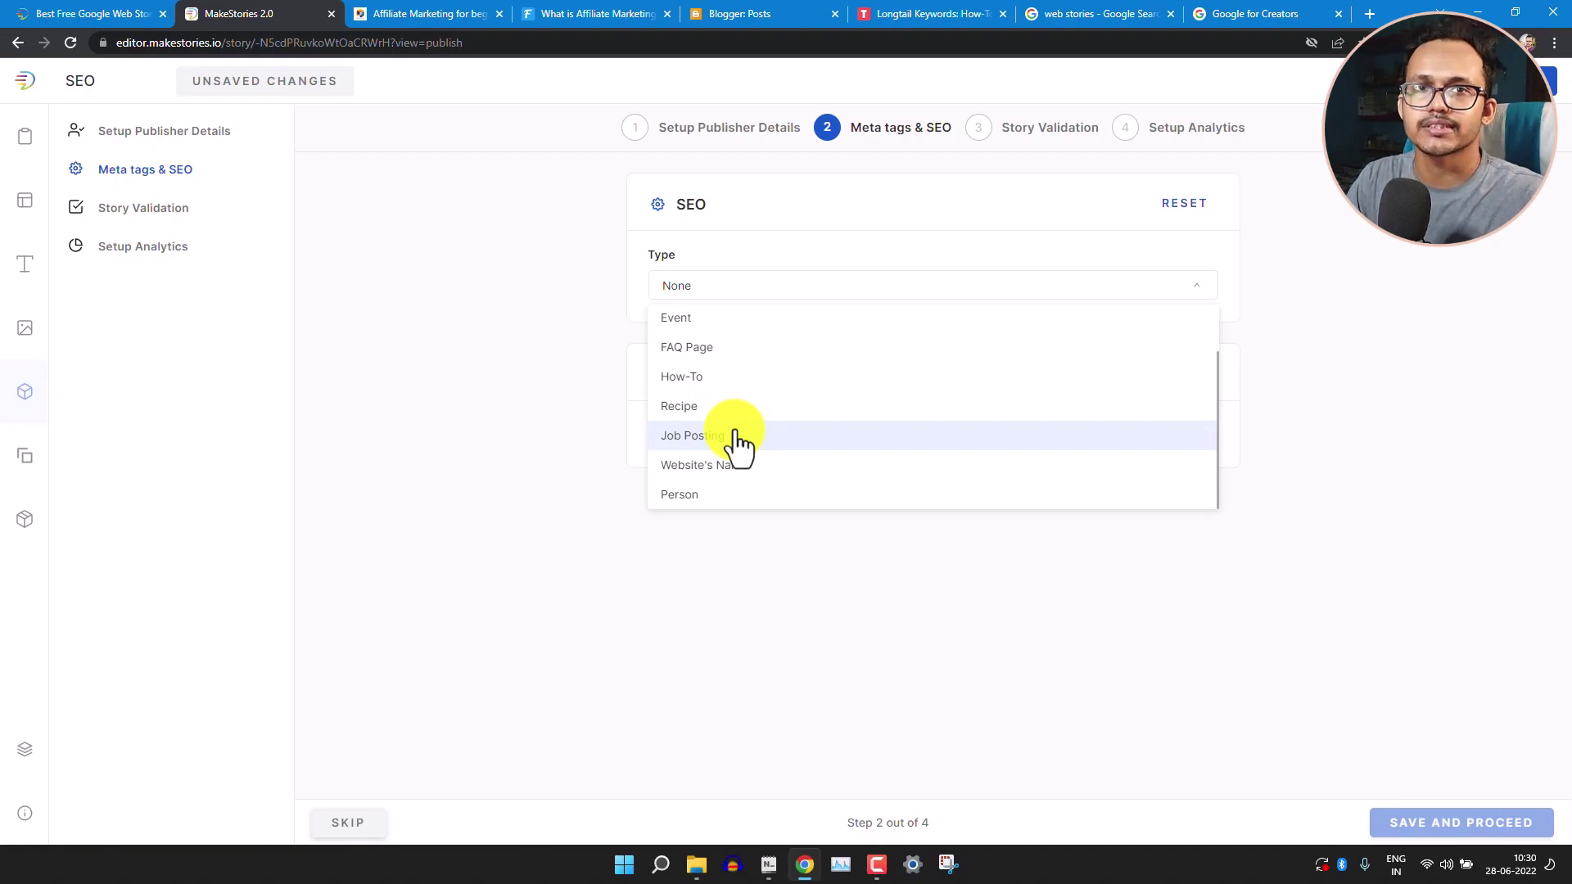
{"action": "scroll", "coordinate": [749, 385], "scroll_direction": "up", "scroll_amount": 1}
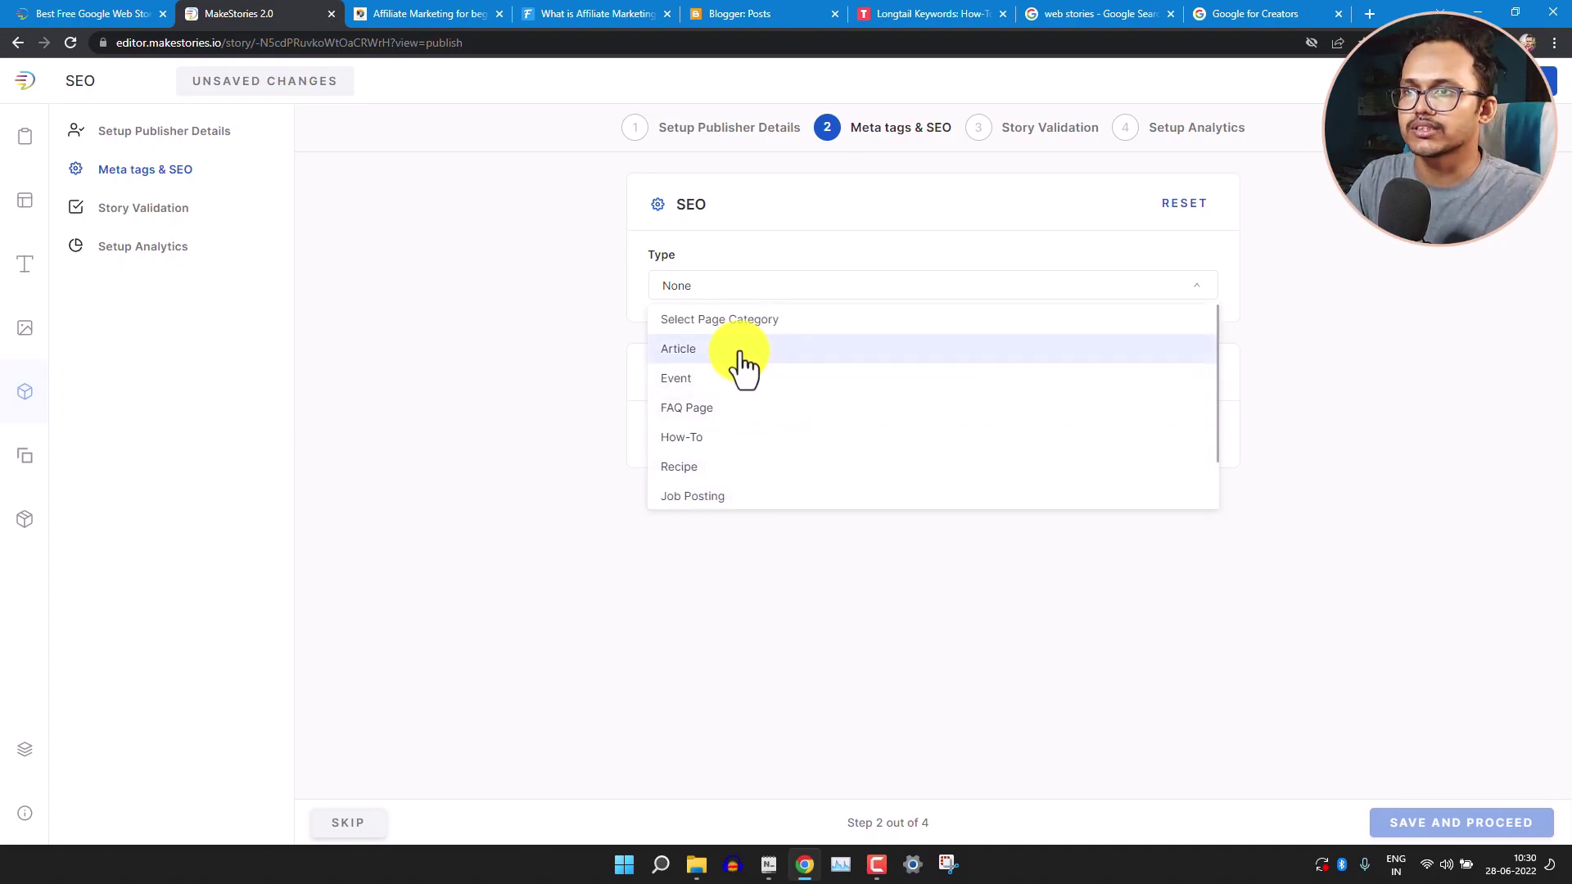
{"action": "left_click", "coordinate": [739, 352]}
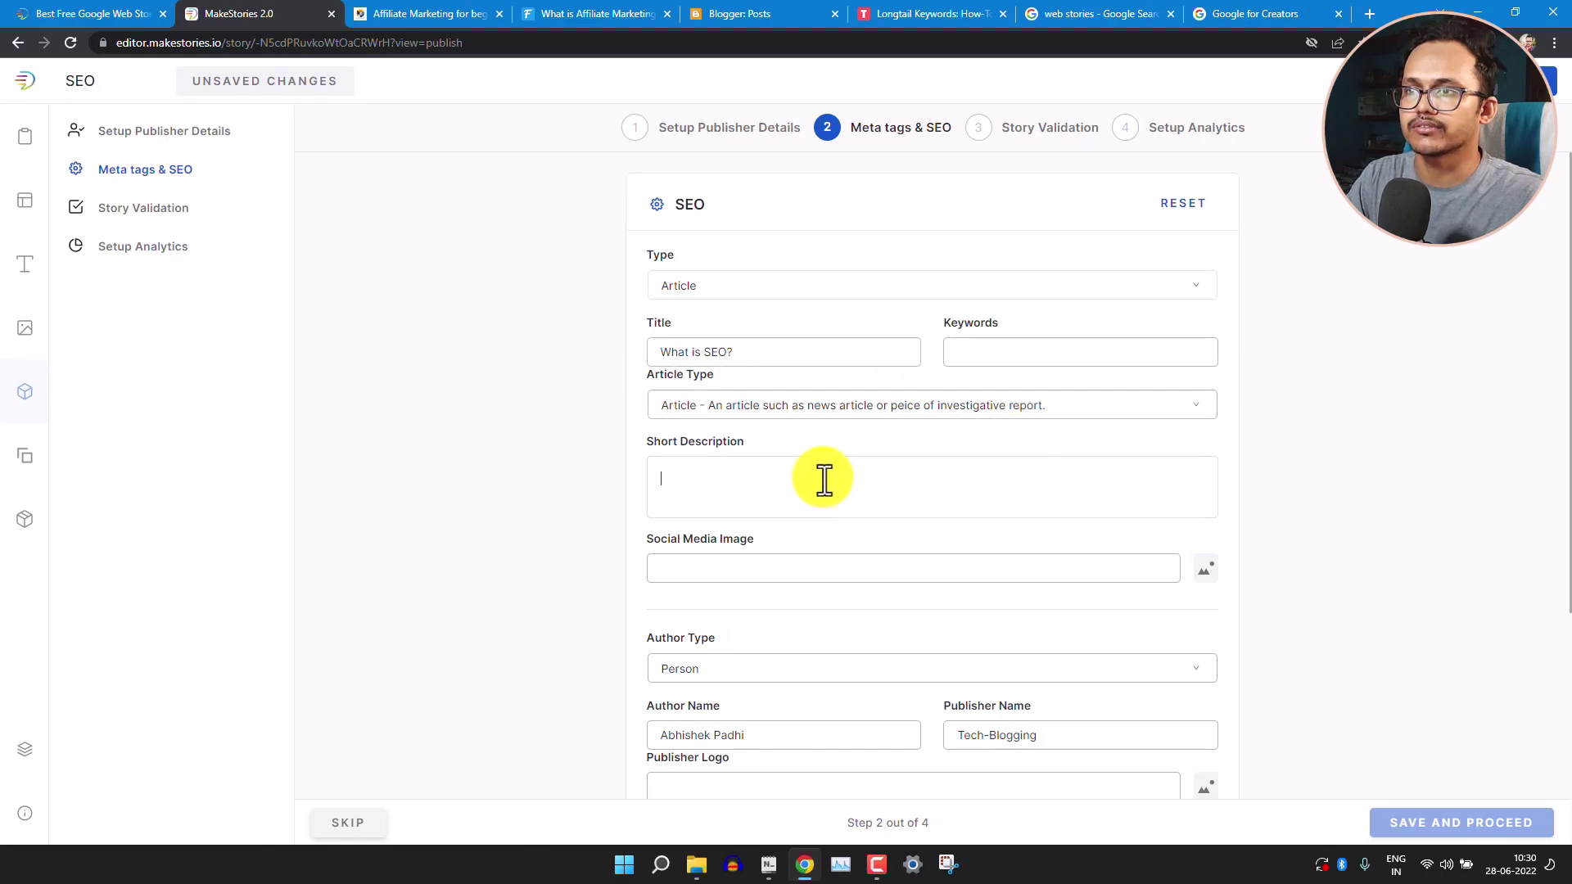
Paste the SEO definition from the notes into the Short Description field.
{"action": "left_click", "coordinate": [770, 865]}
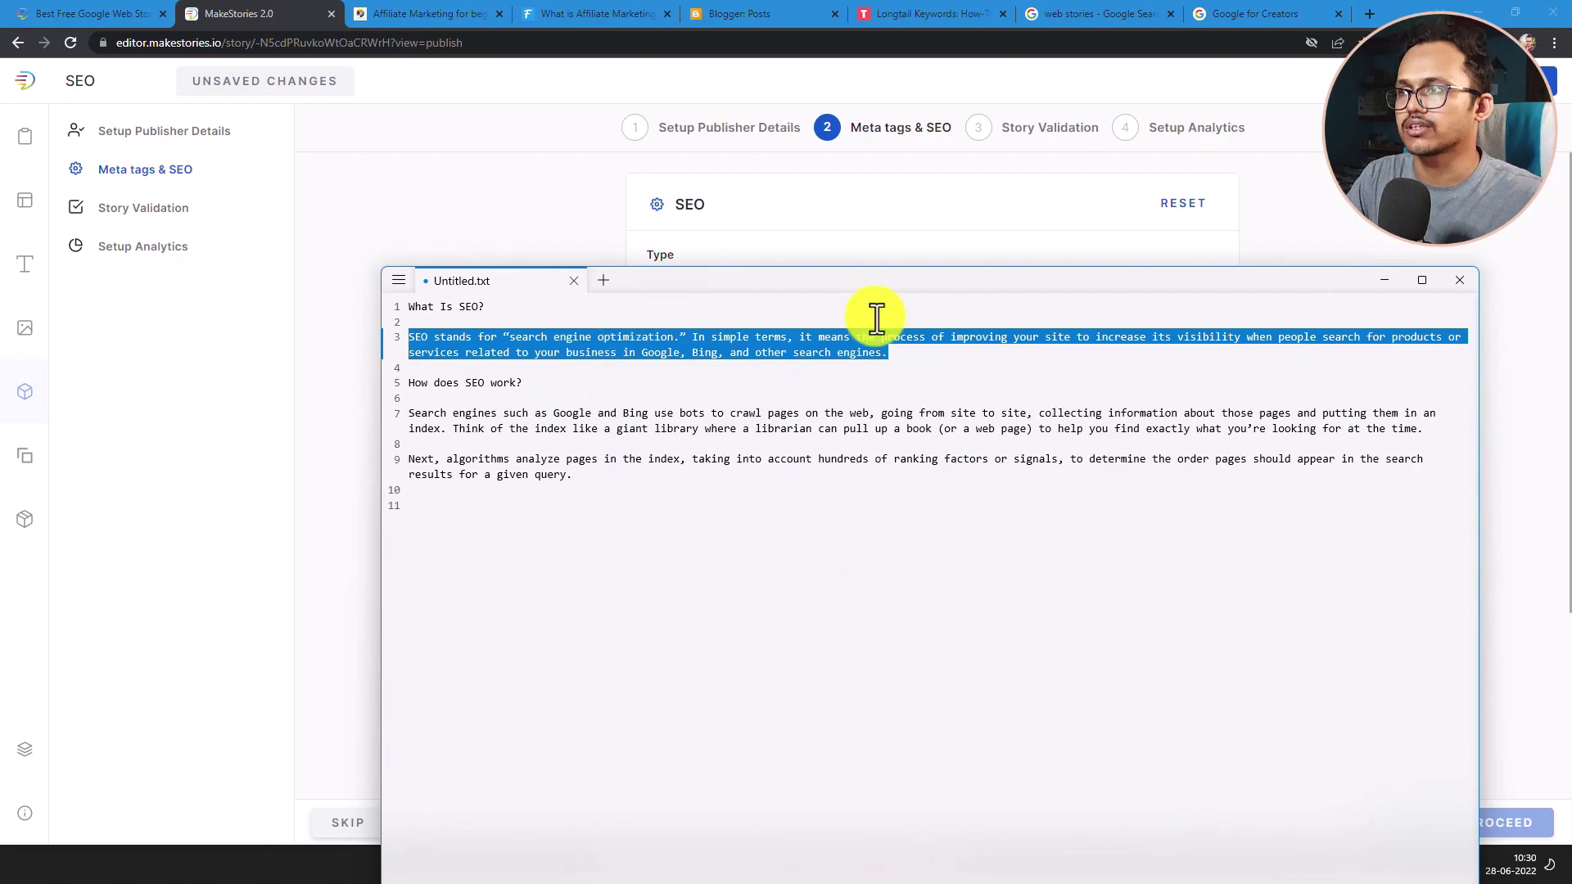
{"action": "left_click", "coordinate": [1384, 280]}
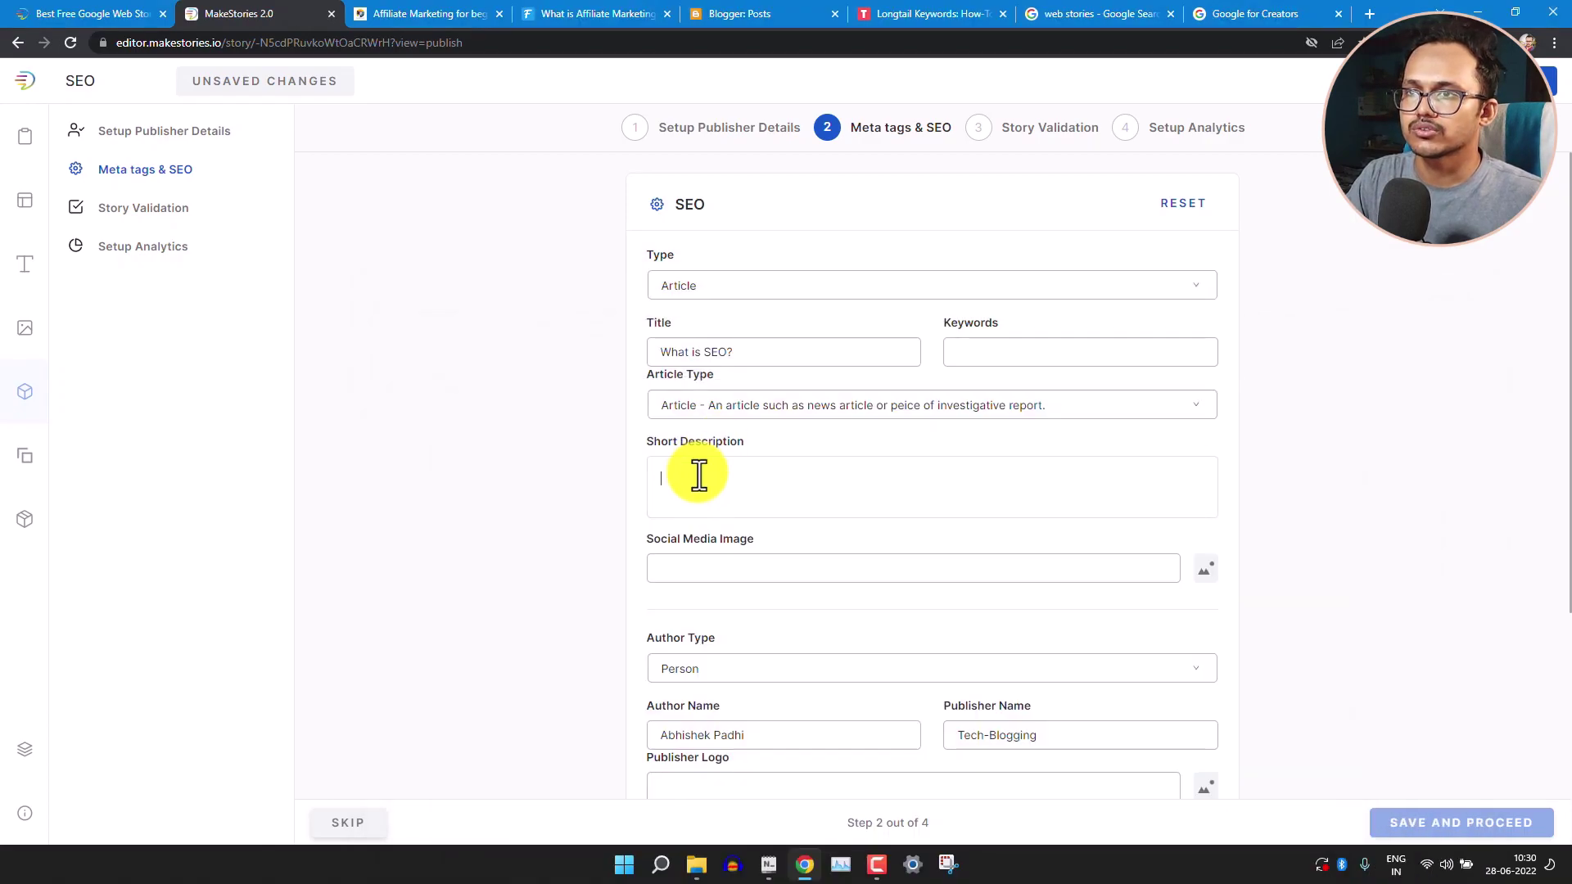
{"action": "type", "text": "SEO stands for \"search engine optimization.\" In simple terms, it means the process of improving your site to increase its visibility when people search for products or services related to your business in Google, Bing, and other search engines."}
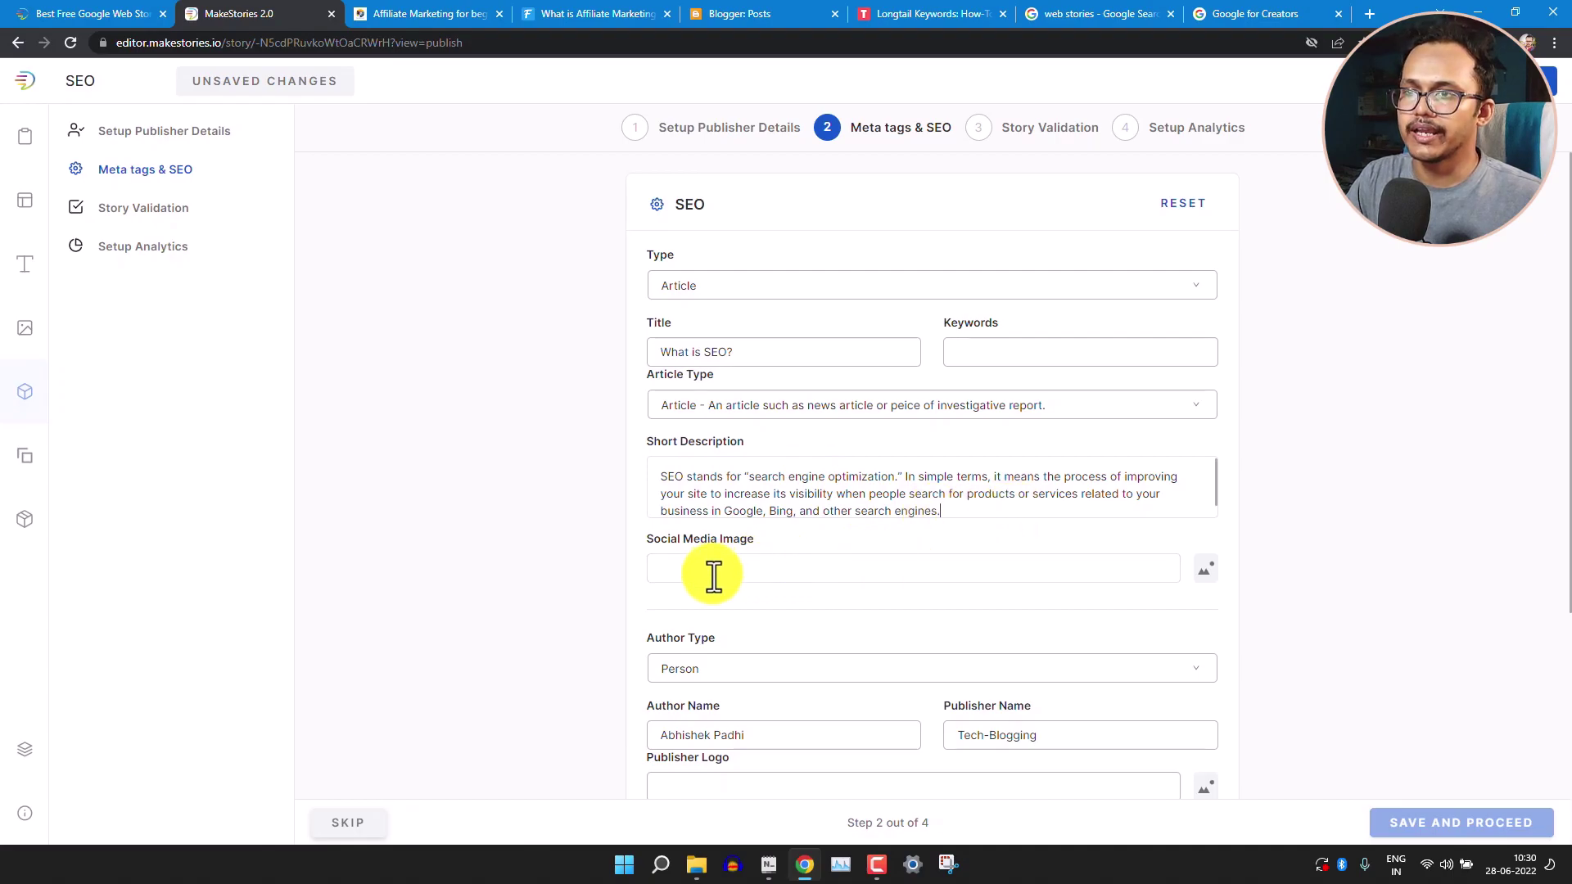
{"action": "left_click", "coordinate": [1214, 577]}
Set the first SEO image as the story's social media image.
{"action": "left_click", "coordinate": [432, 389]}
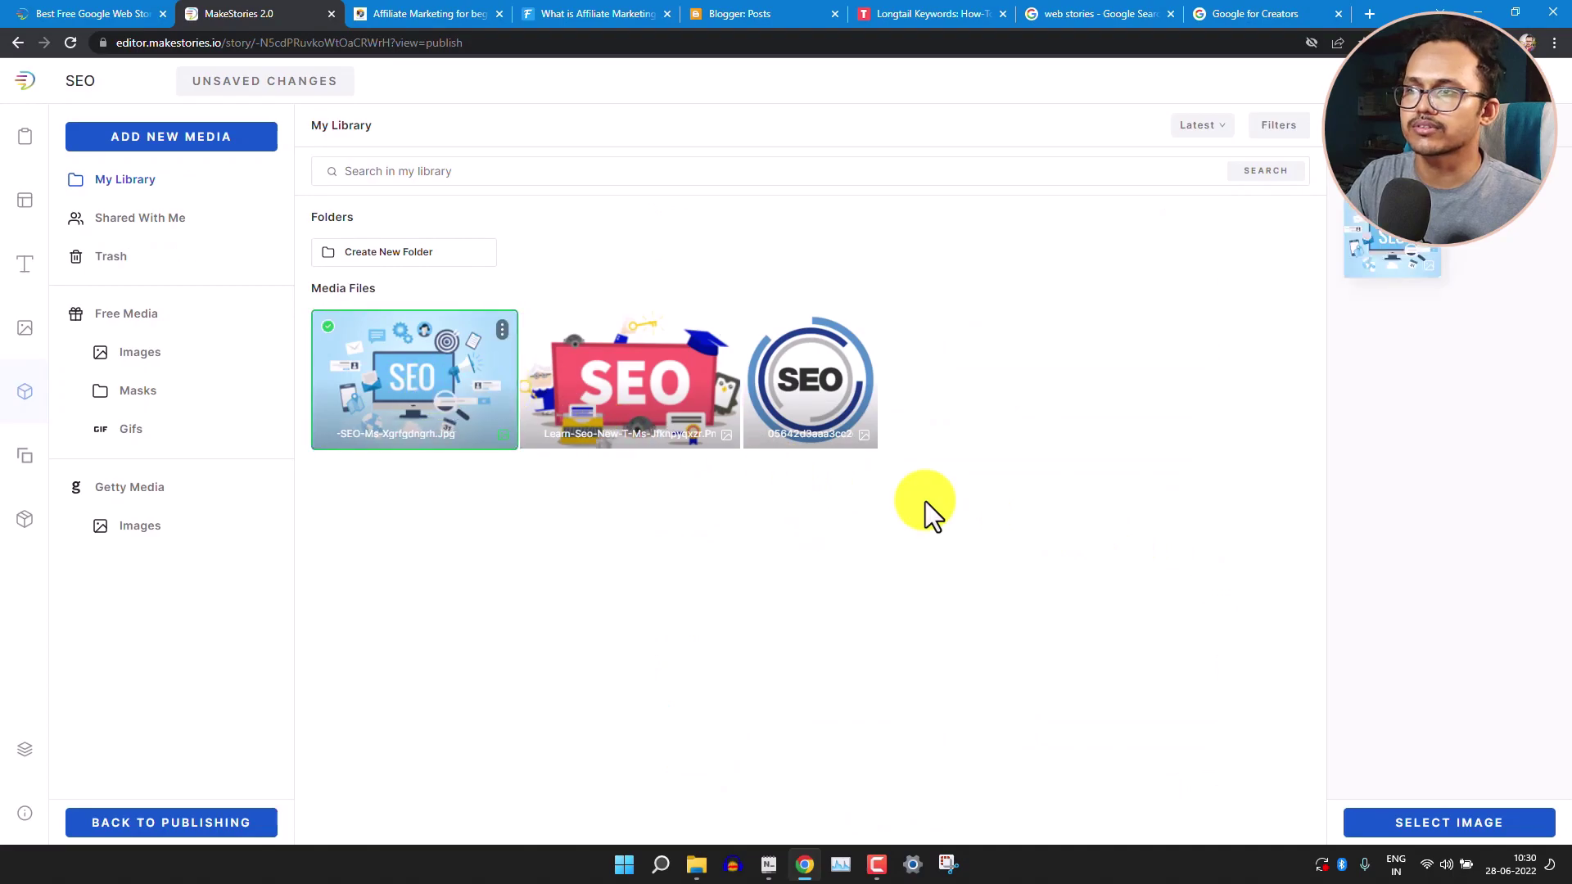
{"action": "left_click", "coordinate": [1502, 834]}
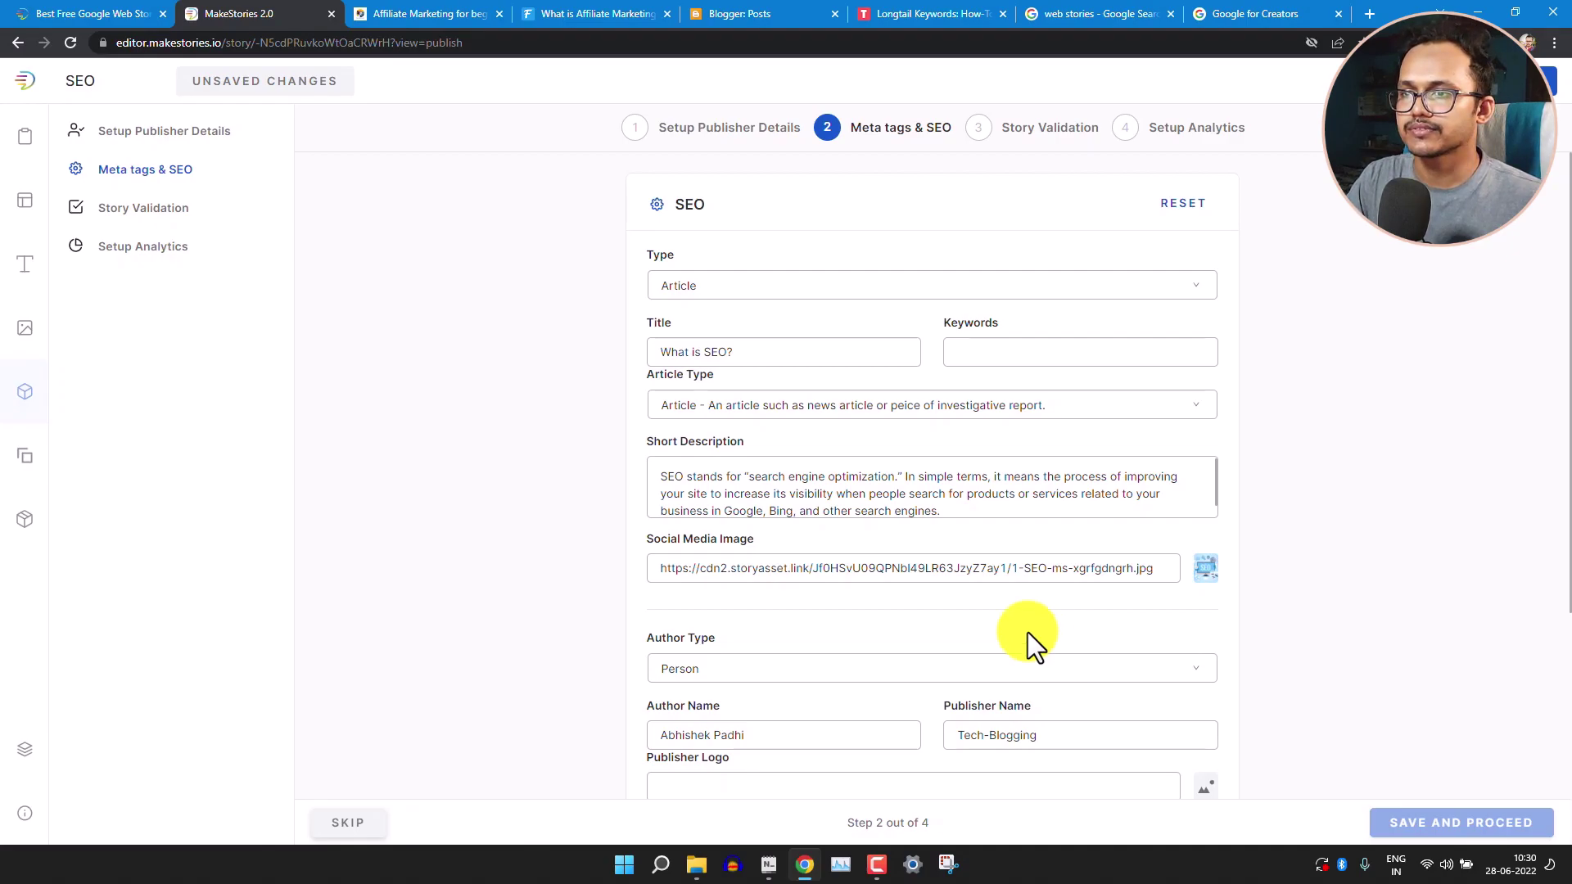
{"action": "scroll", "coordinate": [829, 612], "scroll_direction": "down", "scroll_amount": 3}
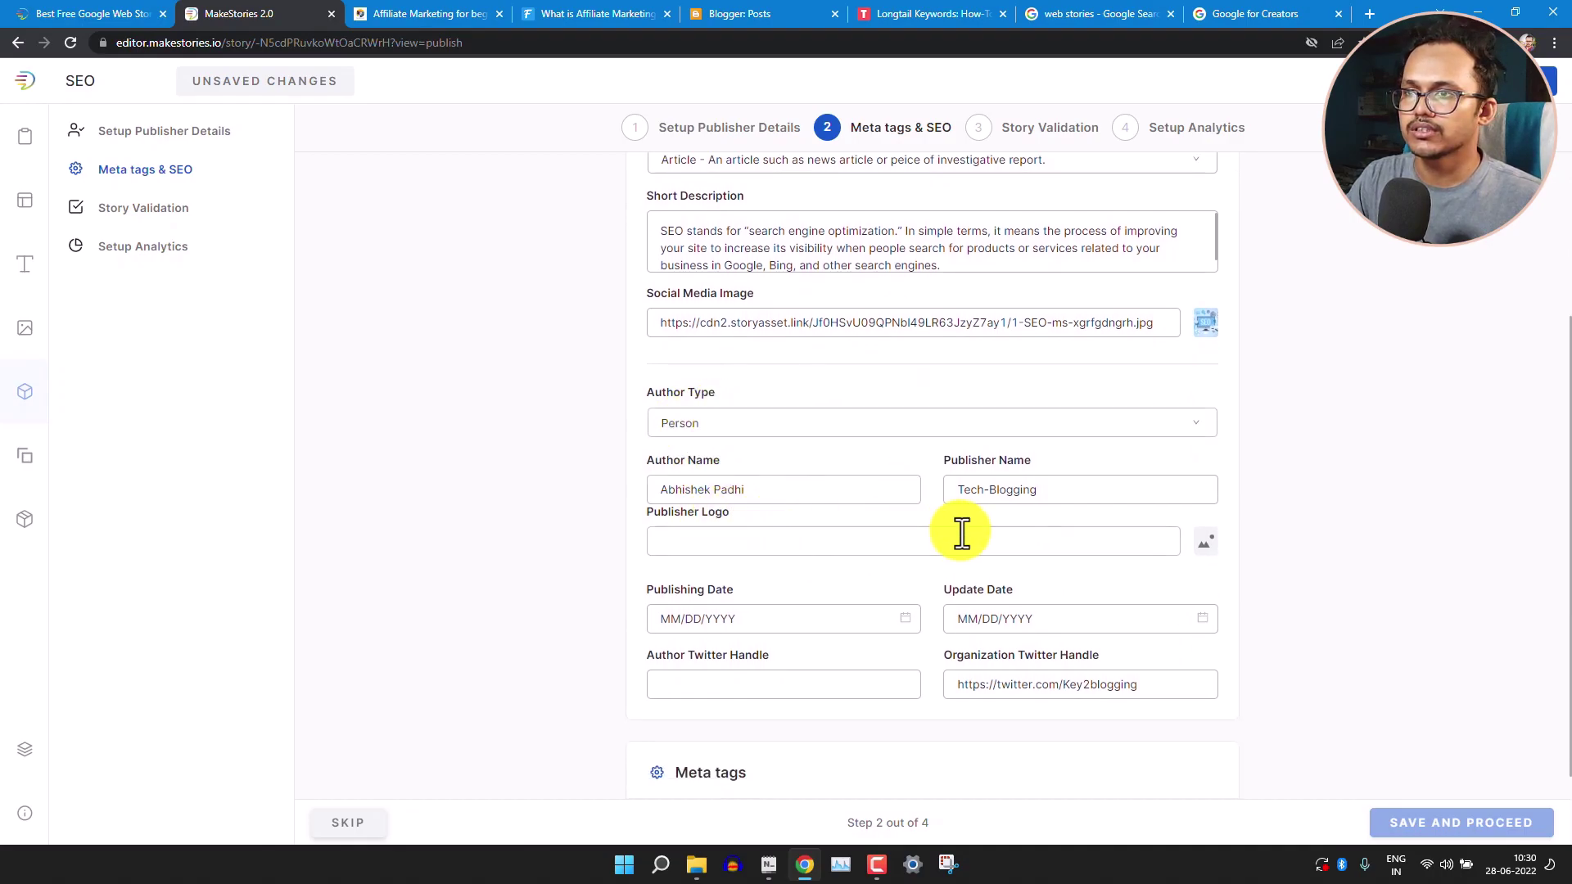
{"action": "scroll", "coordinate": [821, 631], "scroll_direction": "down", "scroll_amount": 1}
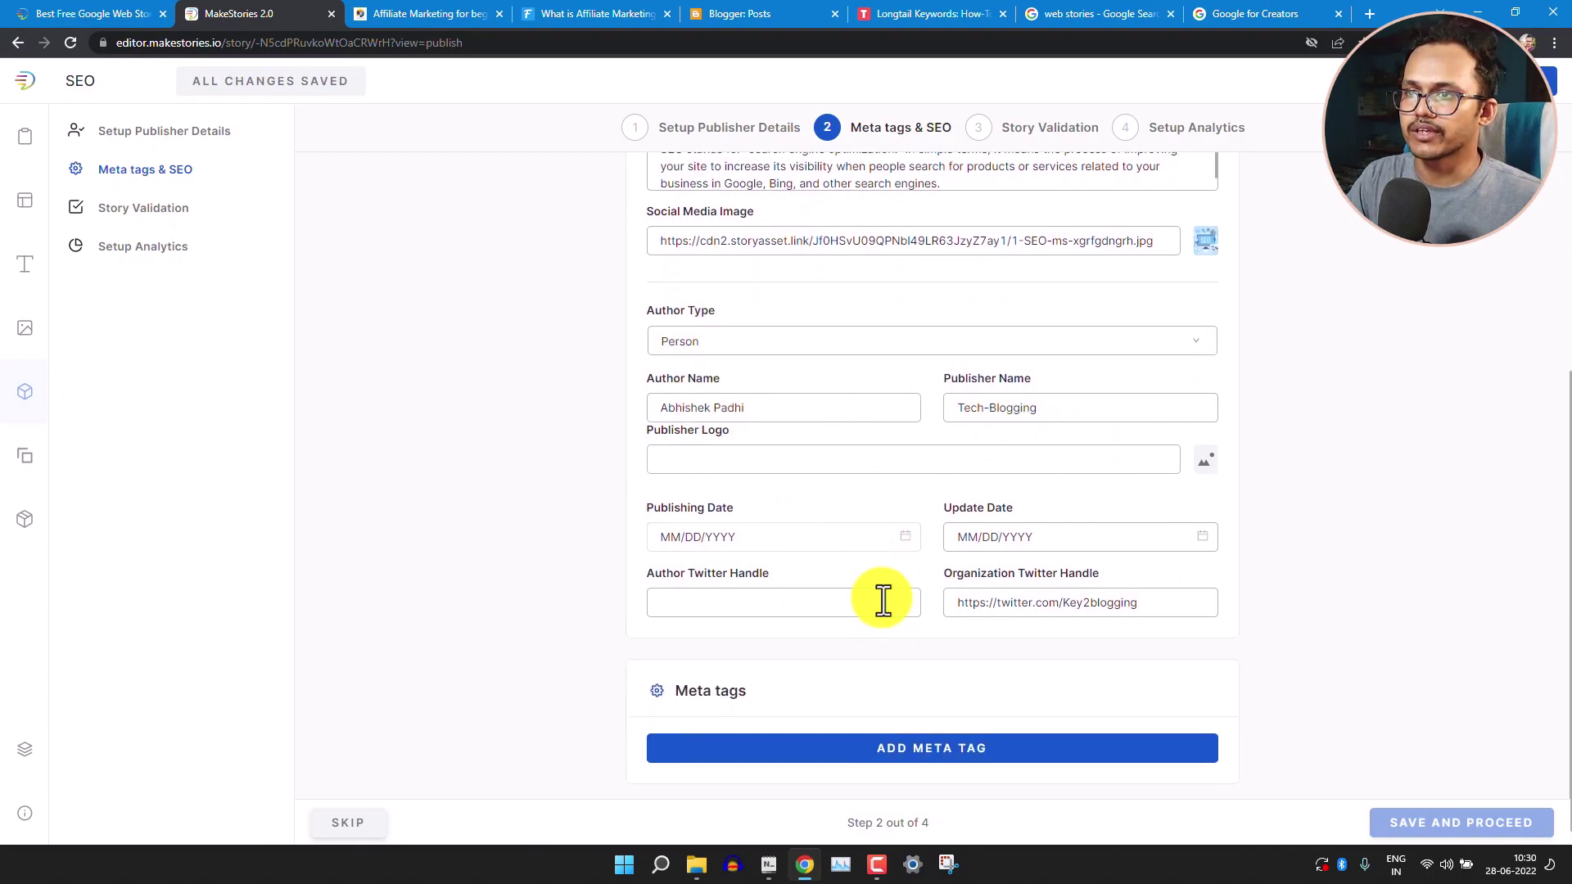
Set both the publishing date and the update date to today.
{"action": "left_click", "coordinate": [903, 541]}
{"action": "left_click", "coordinate": [753, 785]}
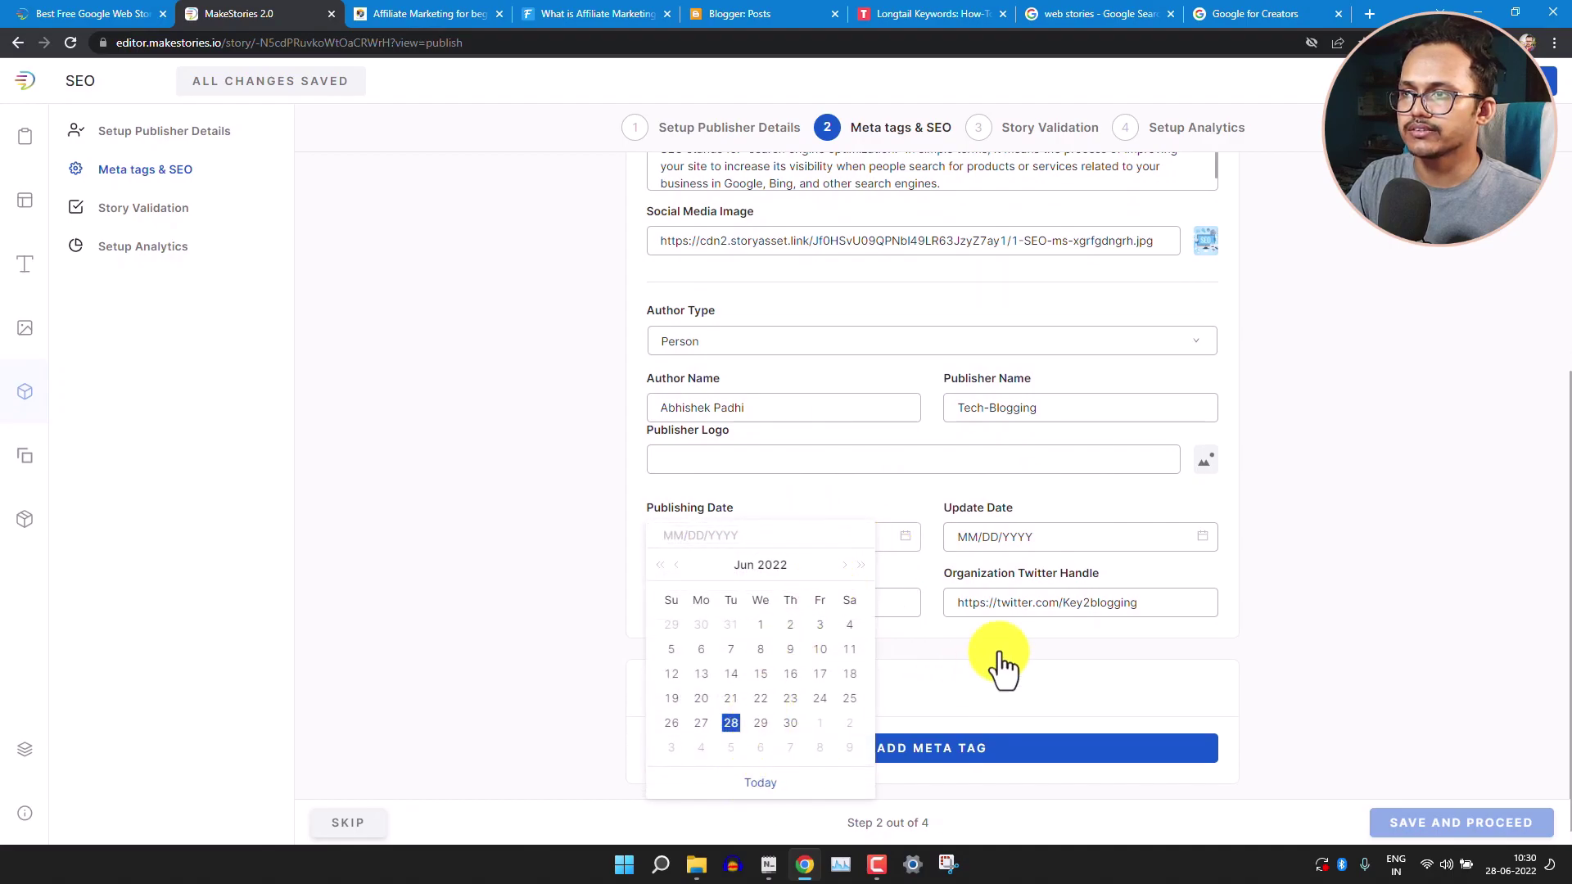
{"action": "left_click", "coordinate": [1056, 622]}
{"action": "left_click", "coordinate": [1188, 538]}
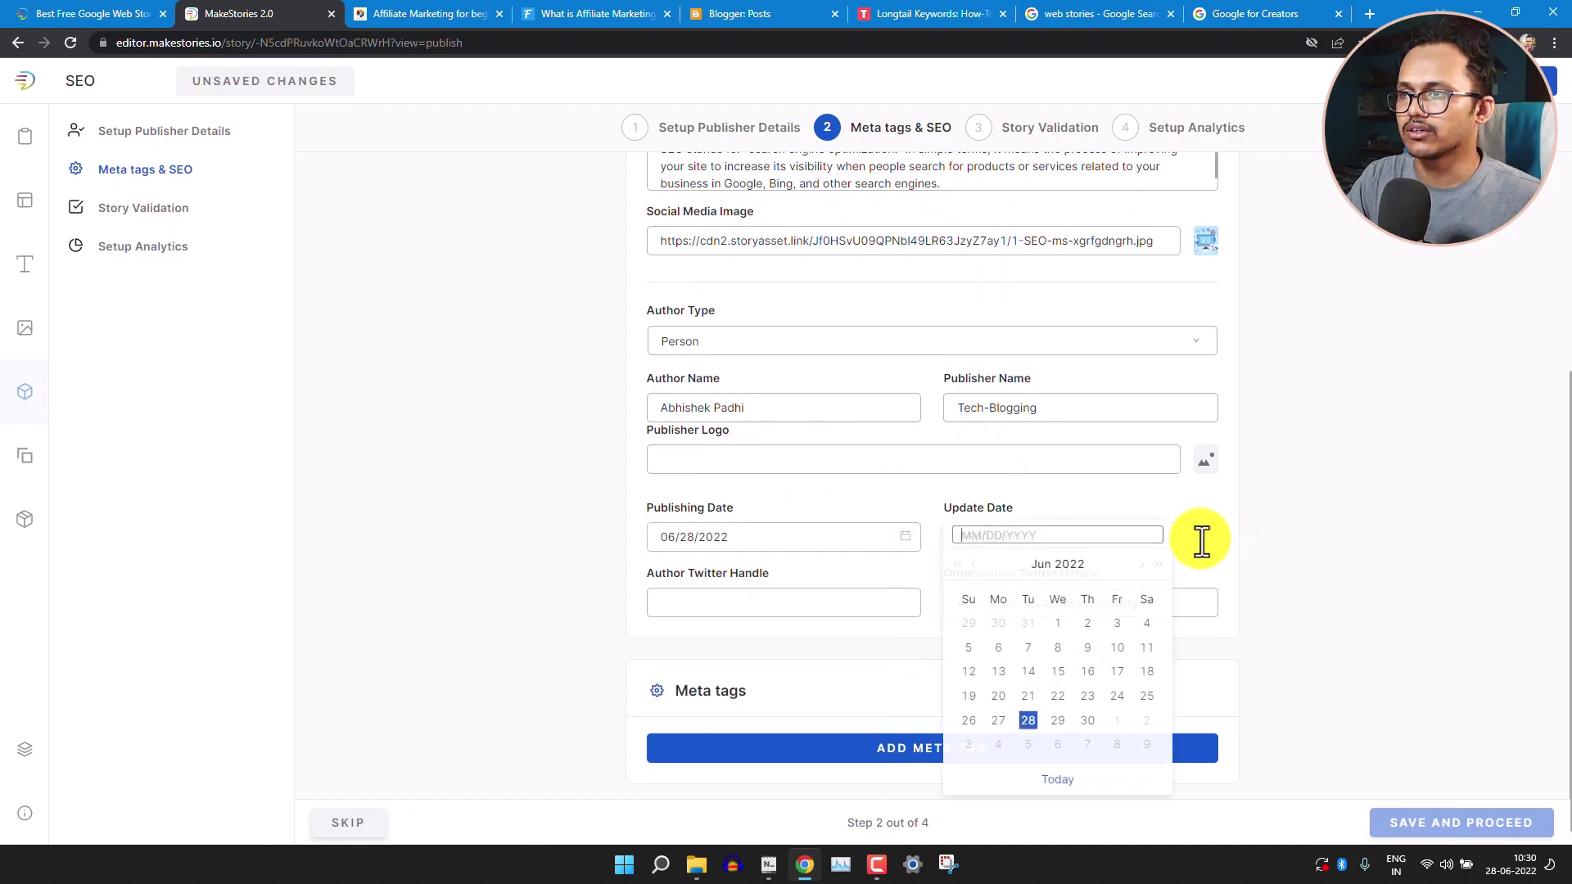
{"action": "left_click", "coordinate": [1061, 784]}
Move the Twitter URL from the Organization Twitter Handle into the Author Twitter Handle field.
{"action": "left_click", "coordinate": [754, 604]}
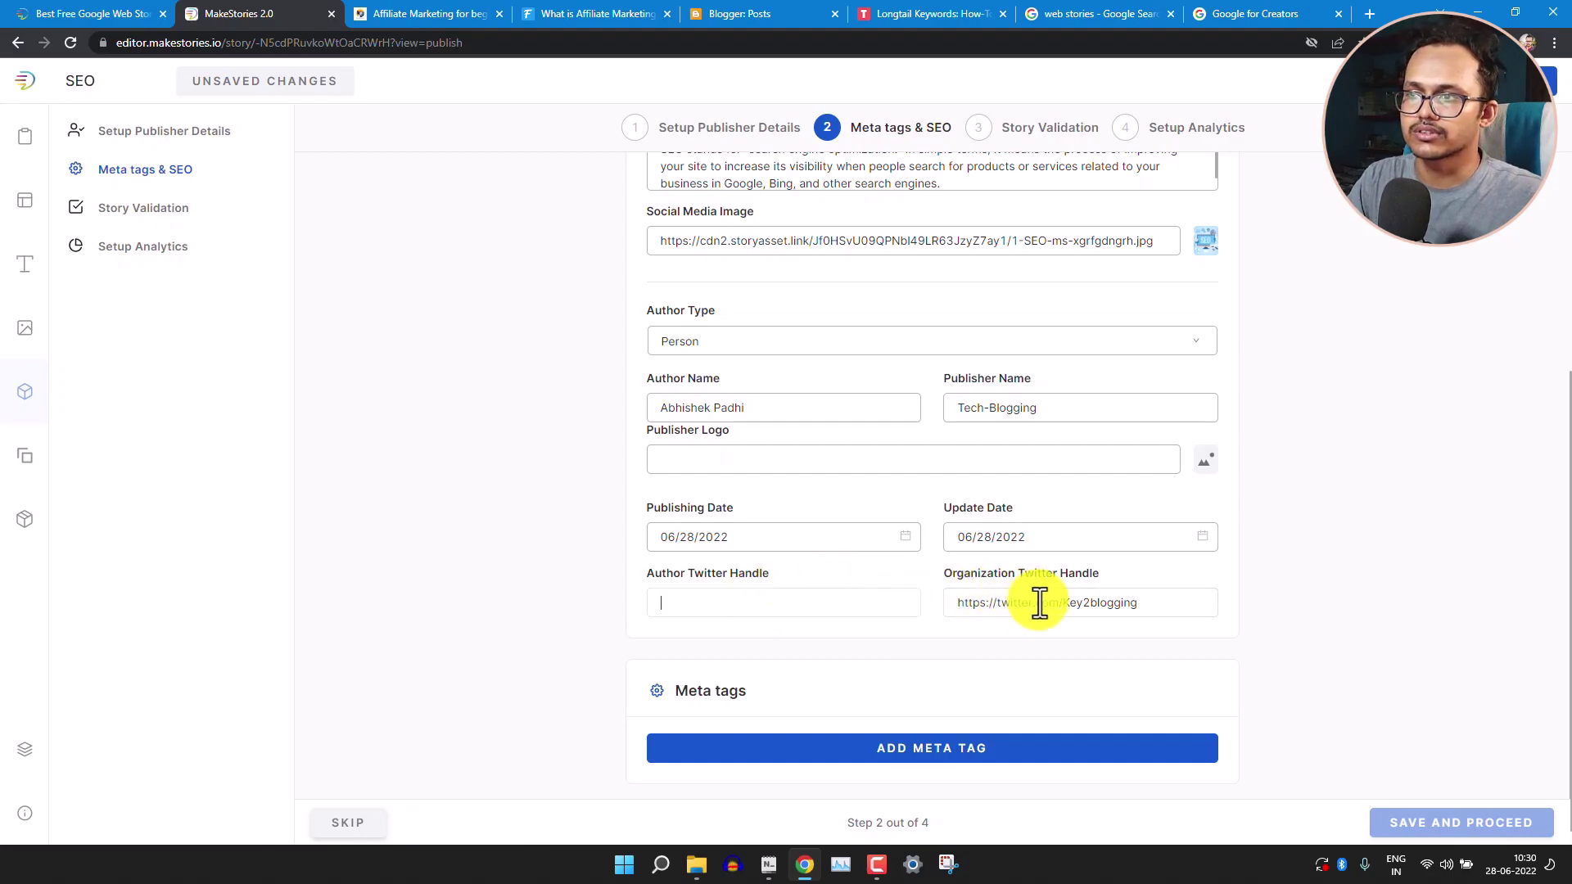
{"action": "triple_click", "coordinate": [1166, 611]}
{"action": "key", "text": "ctrl+x"}
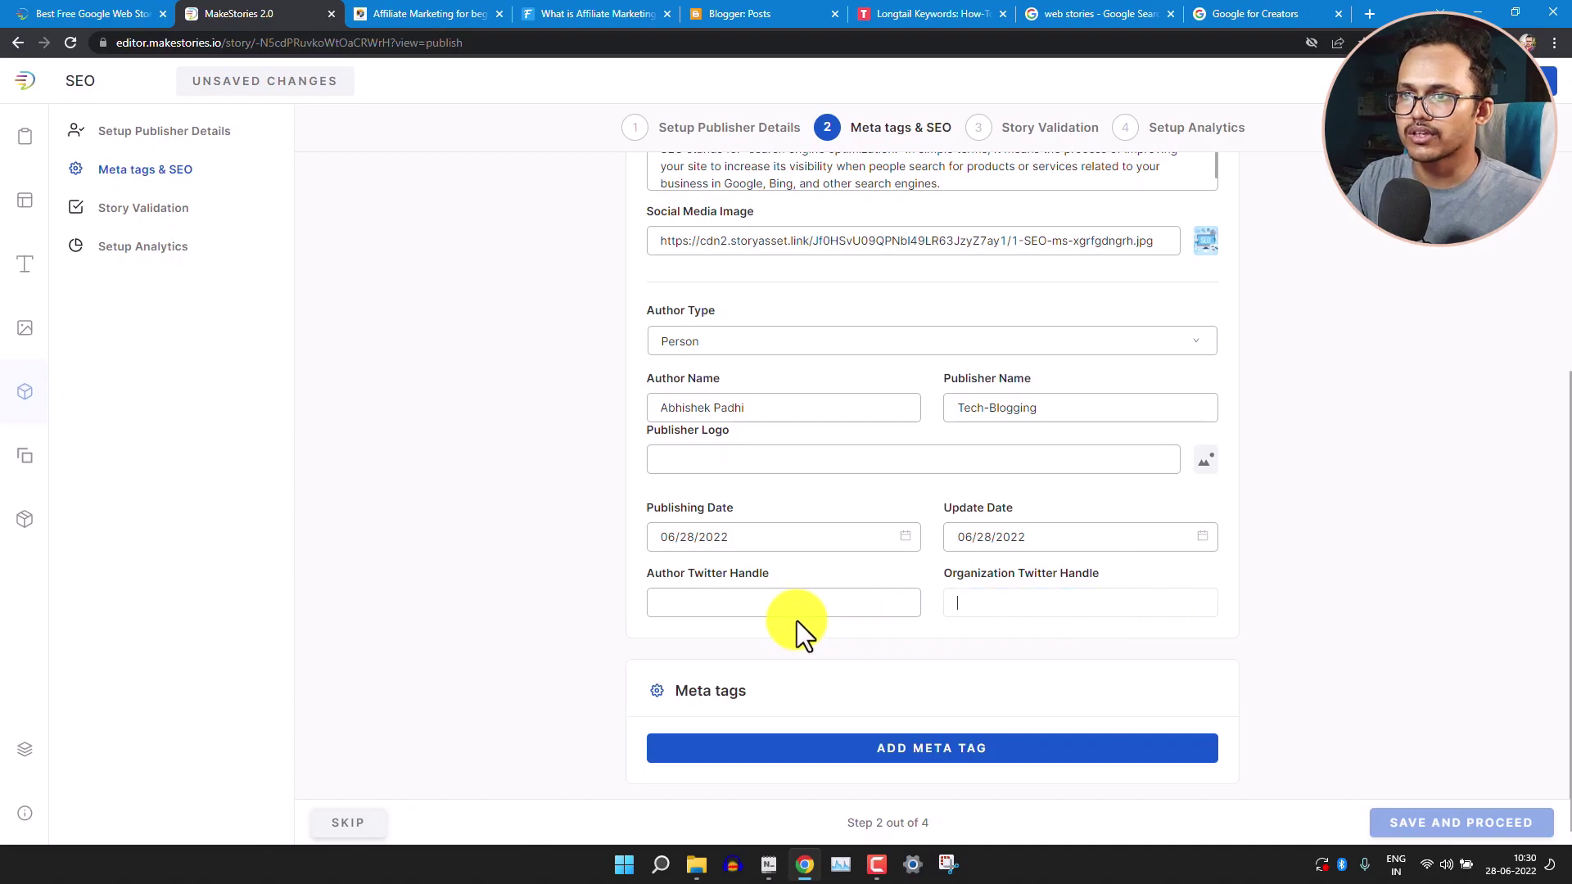
{"action": "left_click", "coordinate": [766, 598]}
{"action": "key", "text": "ctrl+v"}
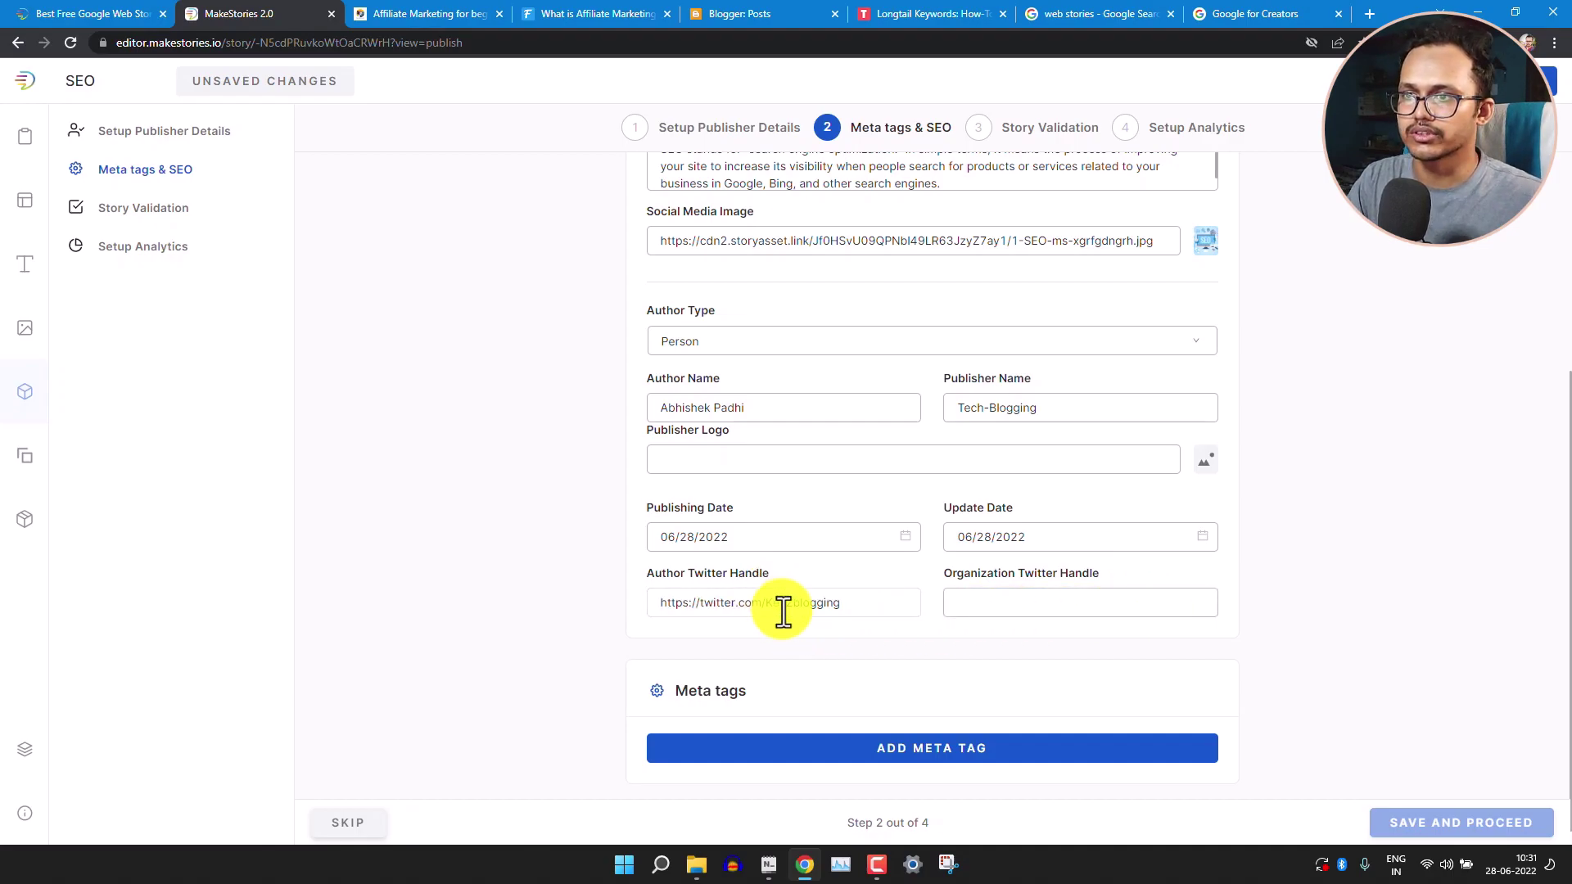
Pick the round SEO image from My Library as the publisher logo.
{"action": "scroll", "coordinate": [1287, 451], "scroll_direction": "up", "scroll_amount": 4}
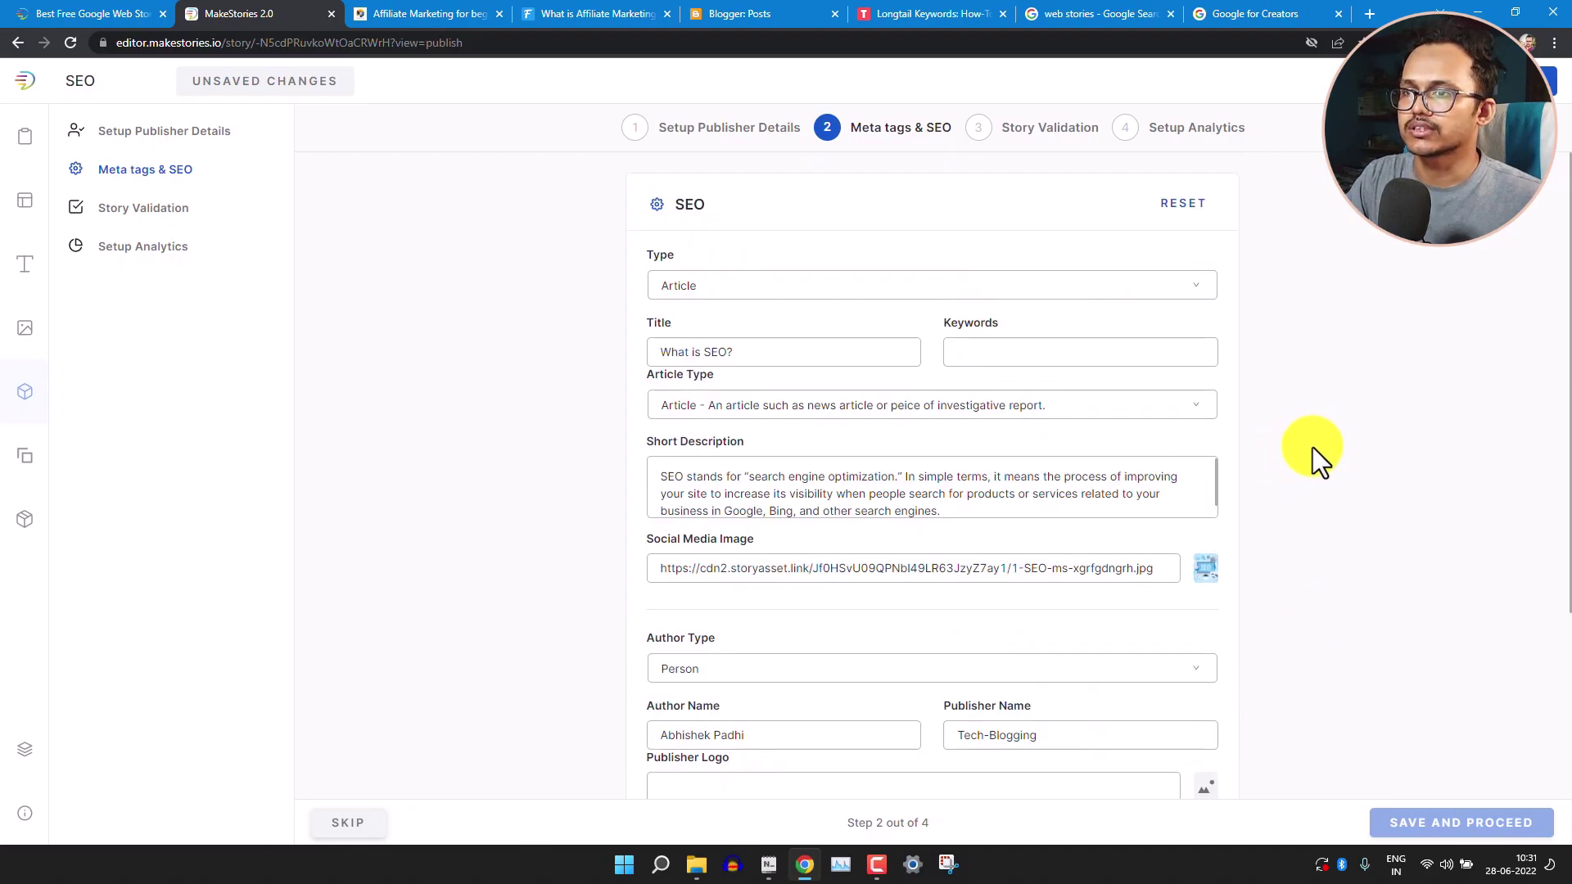
{"action": "scroll", "coordinate": [1310, 459], "scroll_direction": "down", "scroll_amount": 4}
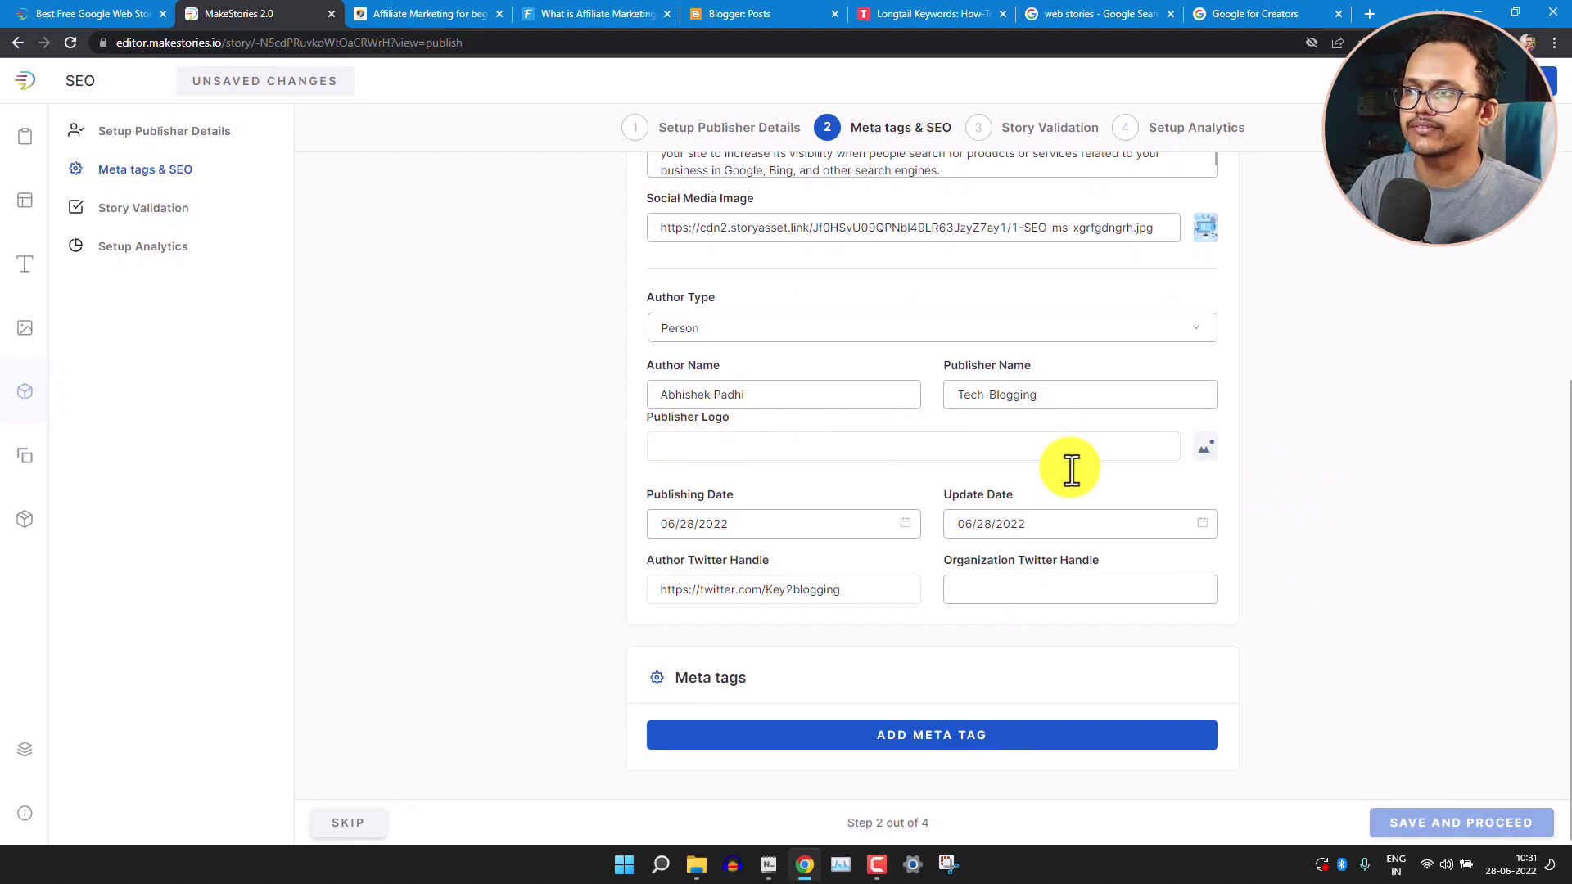
{"action": "left_click", "coordinate": [1208, 457]}
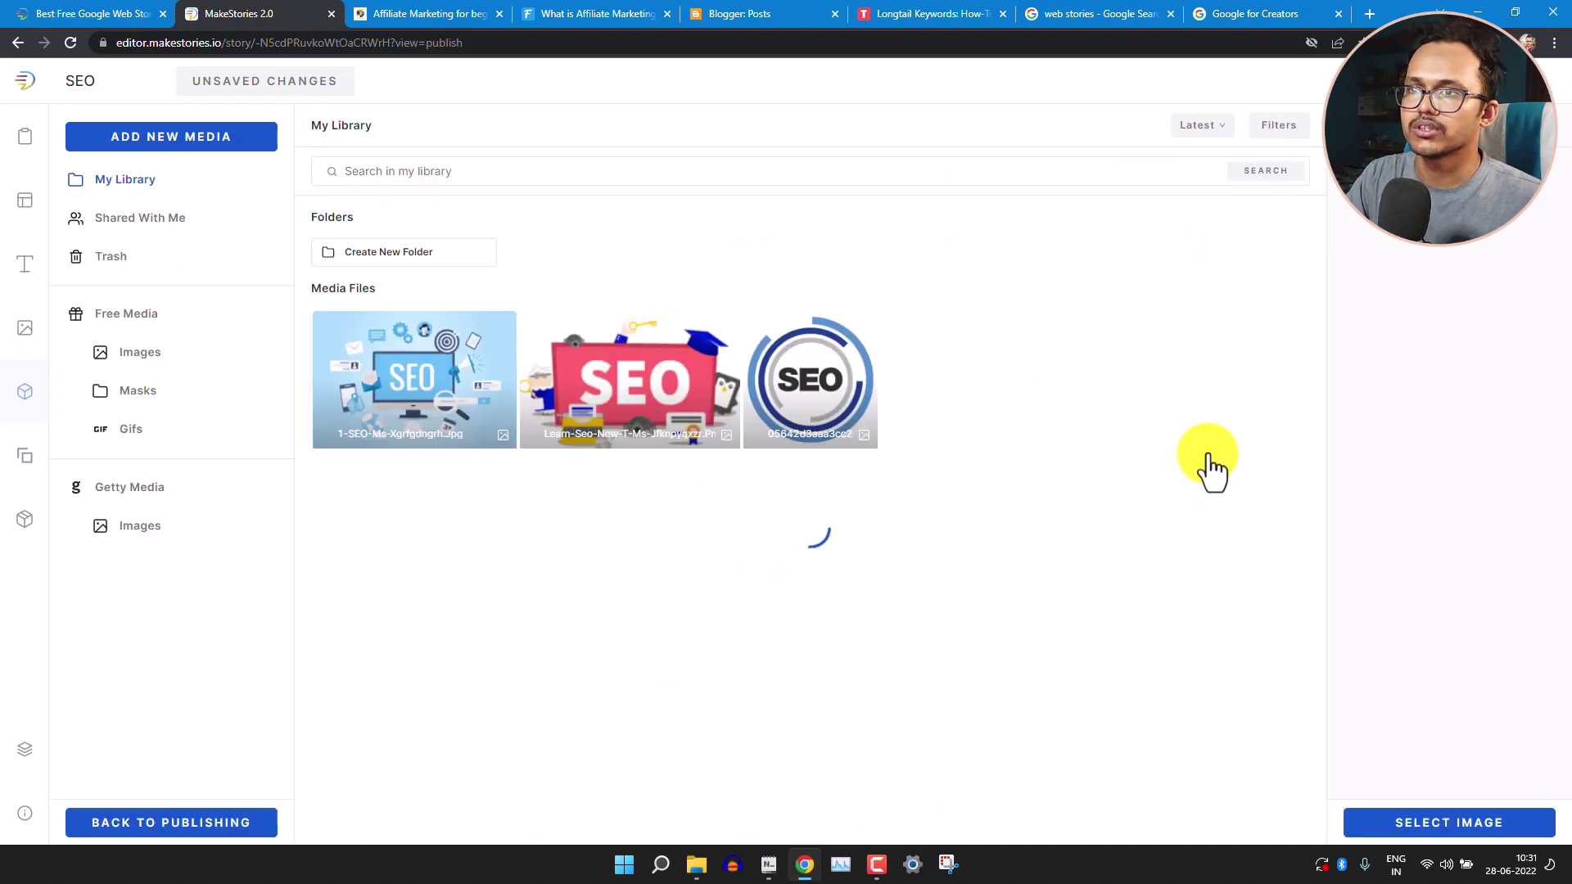
{"action": "left_click", "coordinate": [822, 371]}
{"action": "left_click", "coordinate": [1479, 824]}
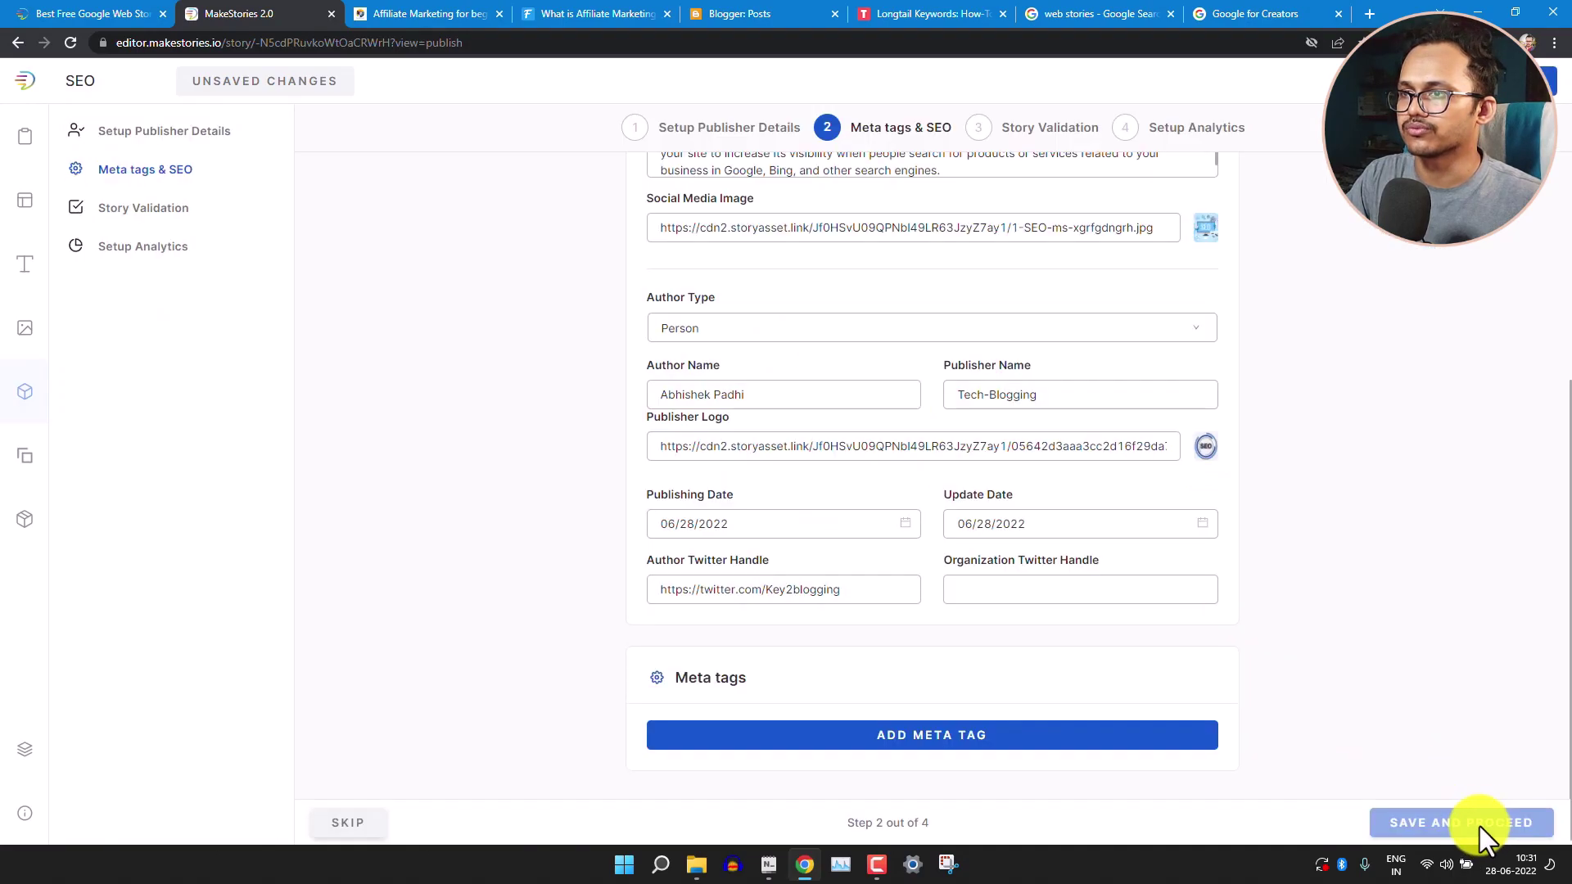
{"action": "scroll", "coordinate": [1363, 582], "scroll_direction": "up", "scroll_amount": 4}
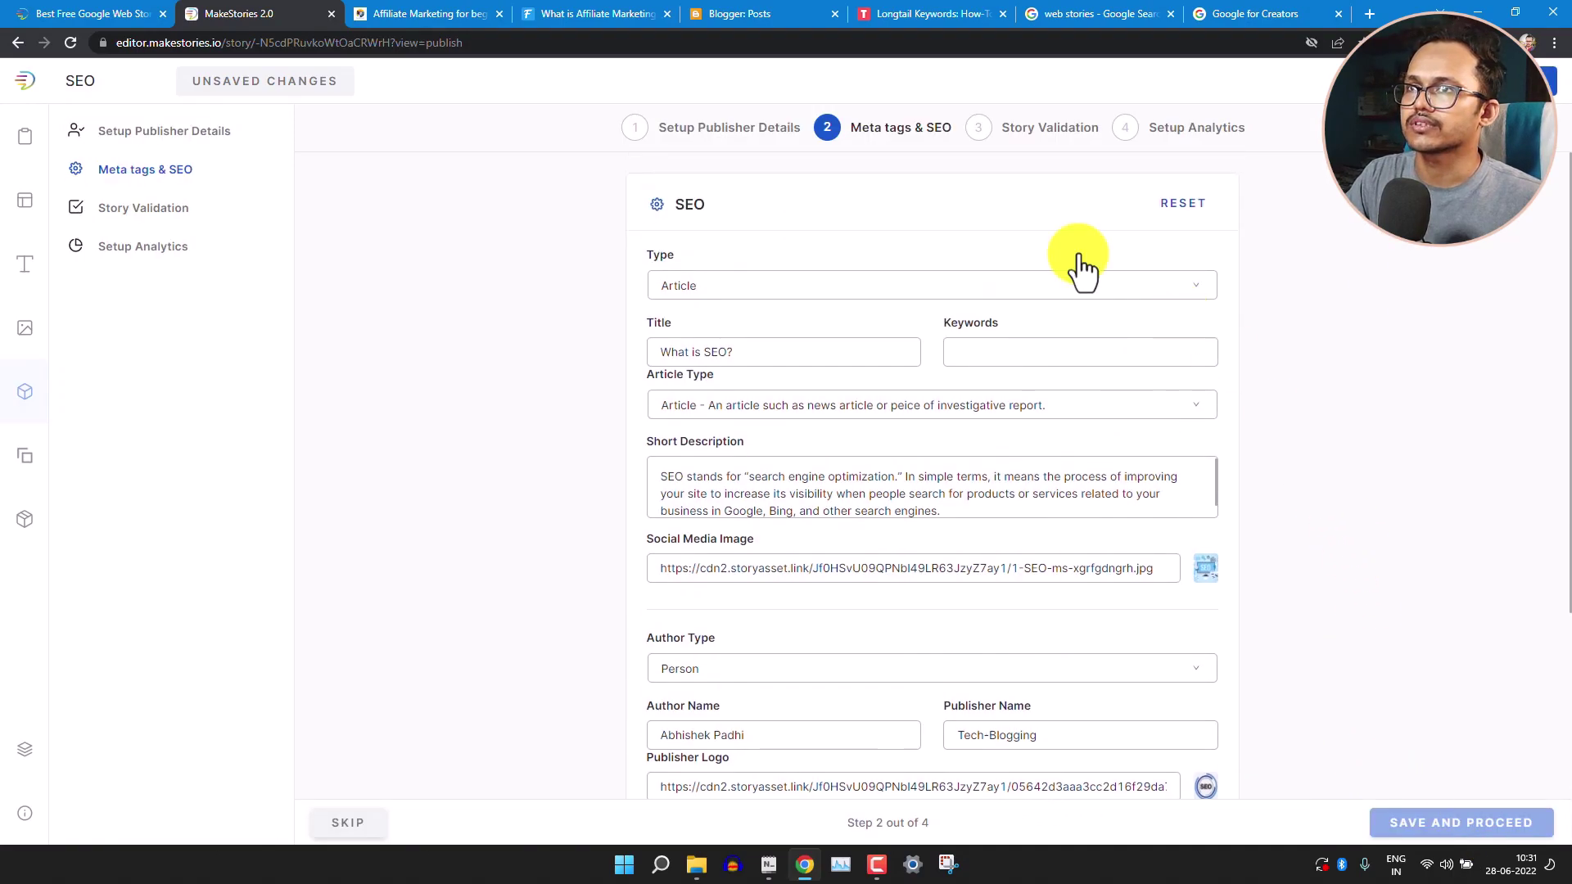
Save the SEO details, skip Story Validation and confirm proceeding to publish.
{"action": "left_click", "coordinate": [977, 128]}
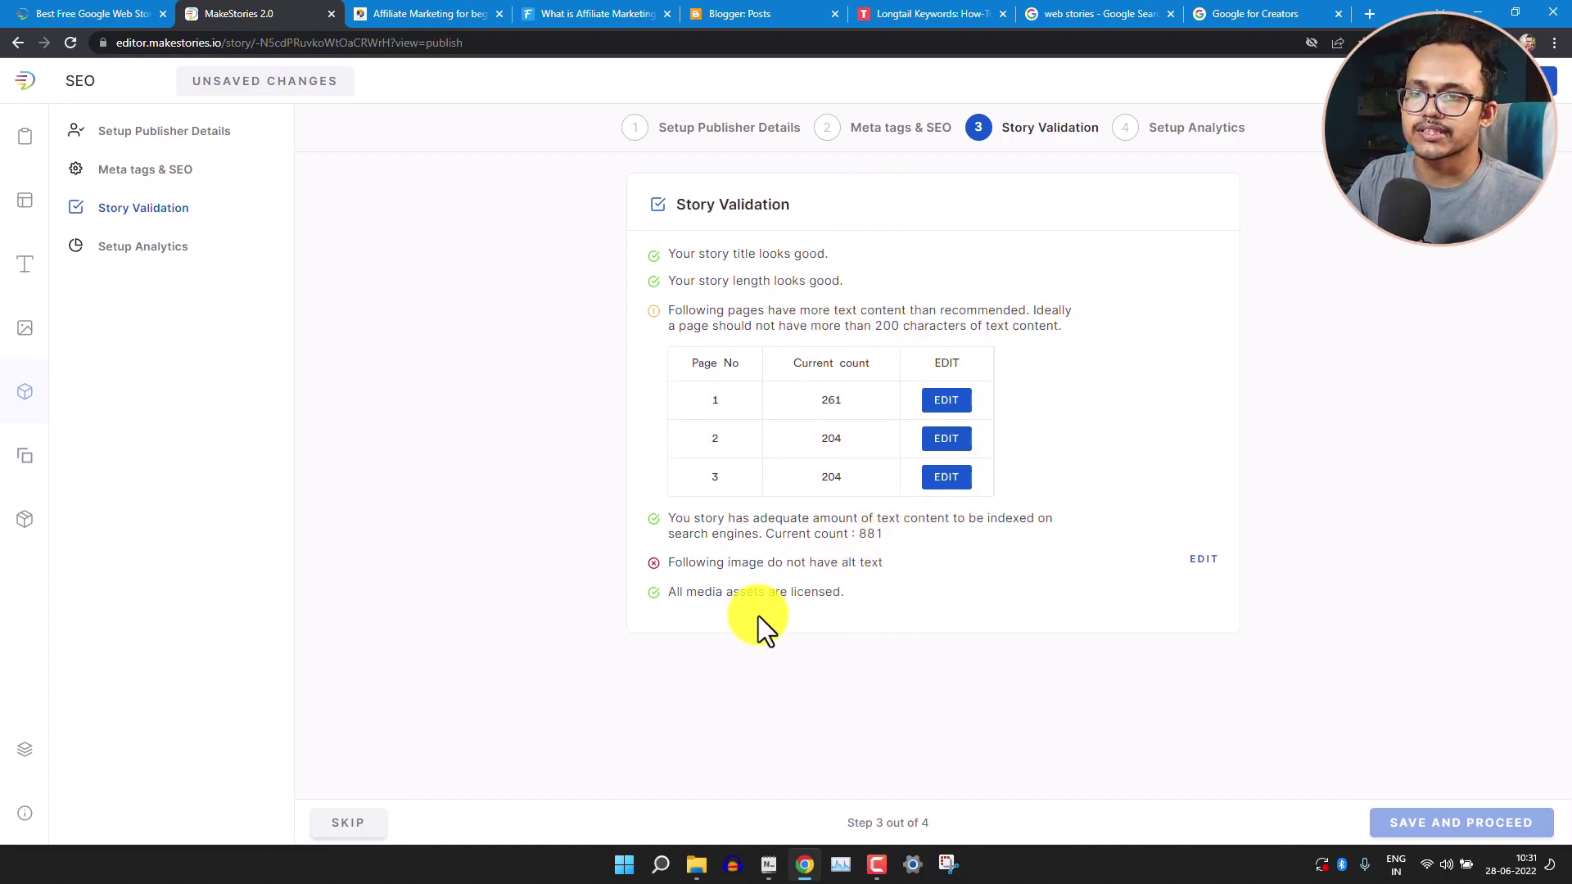
{"action": "left_click", "coordinate": [342, 825]}
{"action": "left_click", "coordinate": [928, 766]}
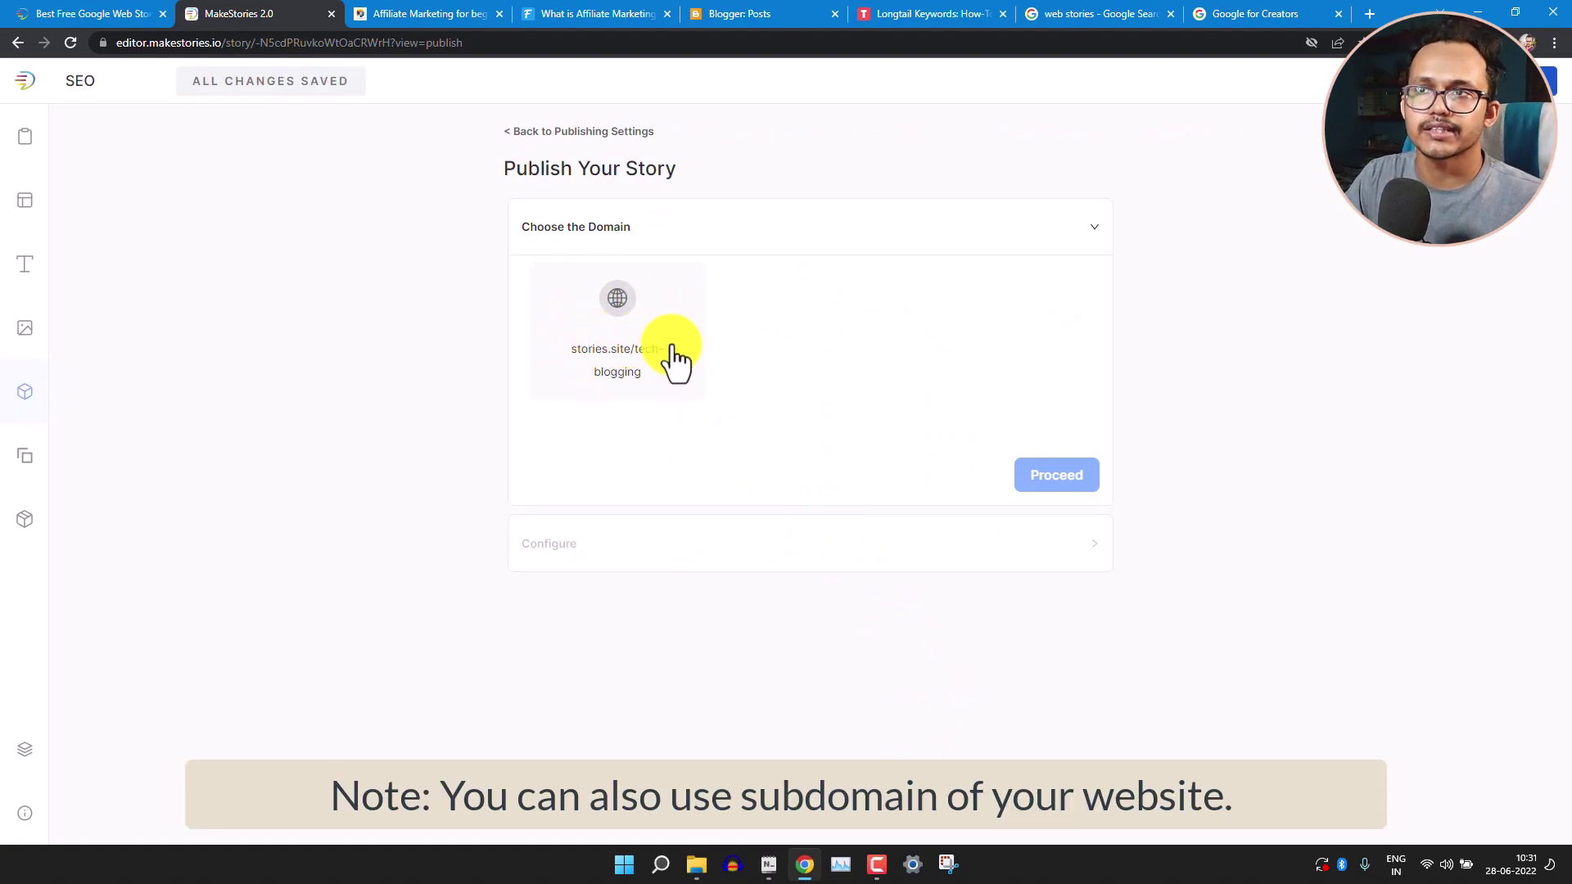
Publish the story on the stories.site/tech-blogging domain and copy its embed code.
{"action": "left_click", "coordinate": [666, 325]}
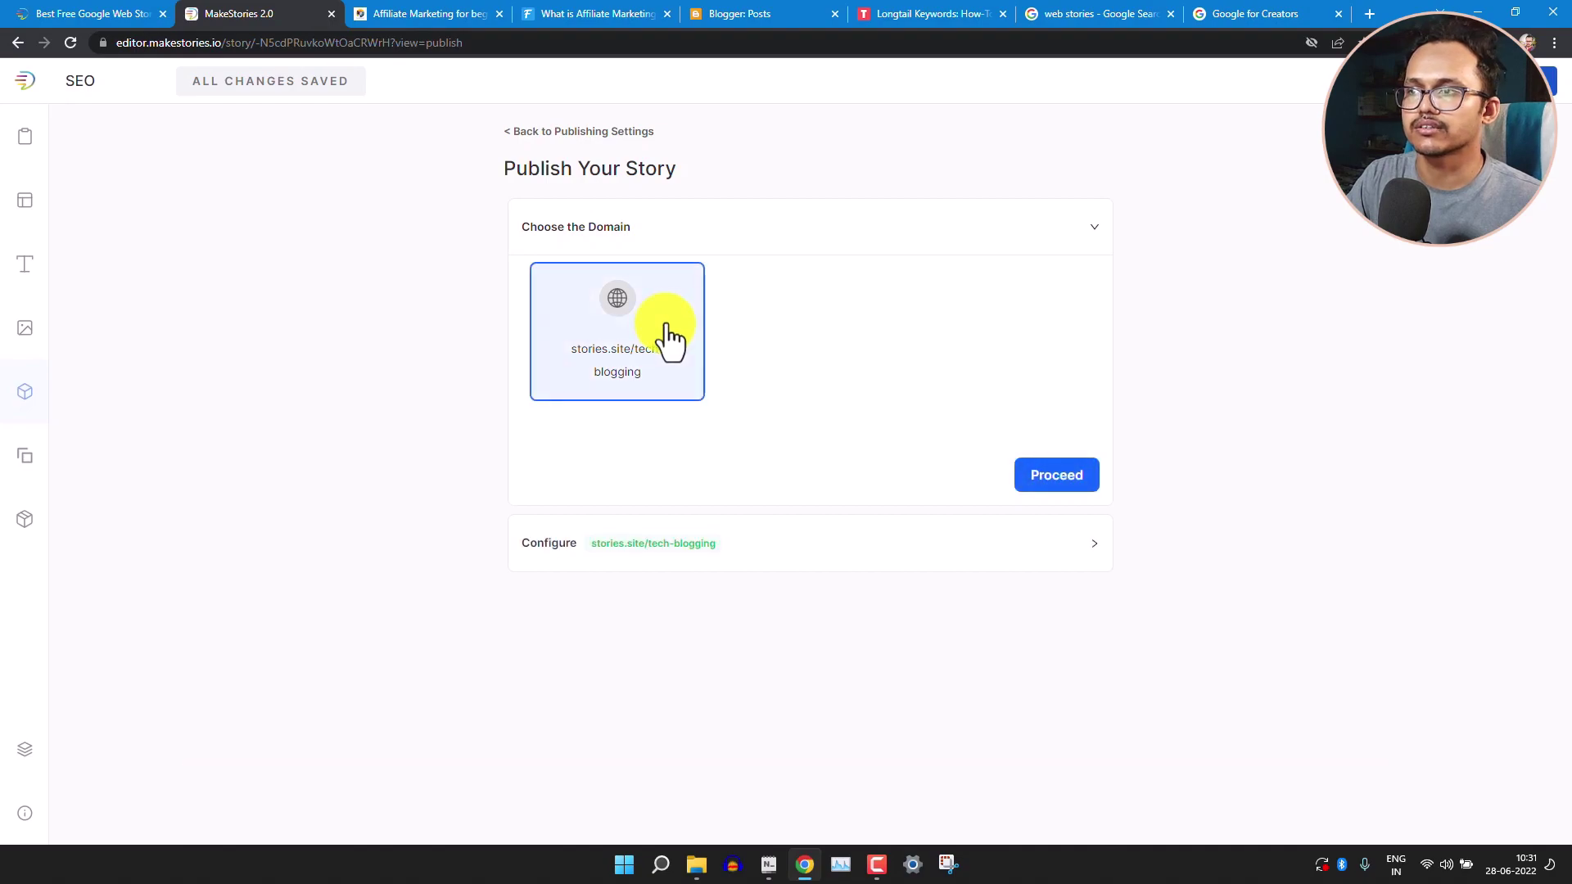
{"action": "left_click", "coordinate": [1056, 477]}
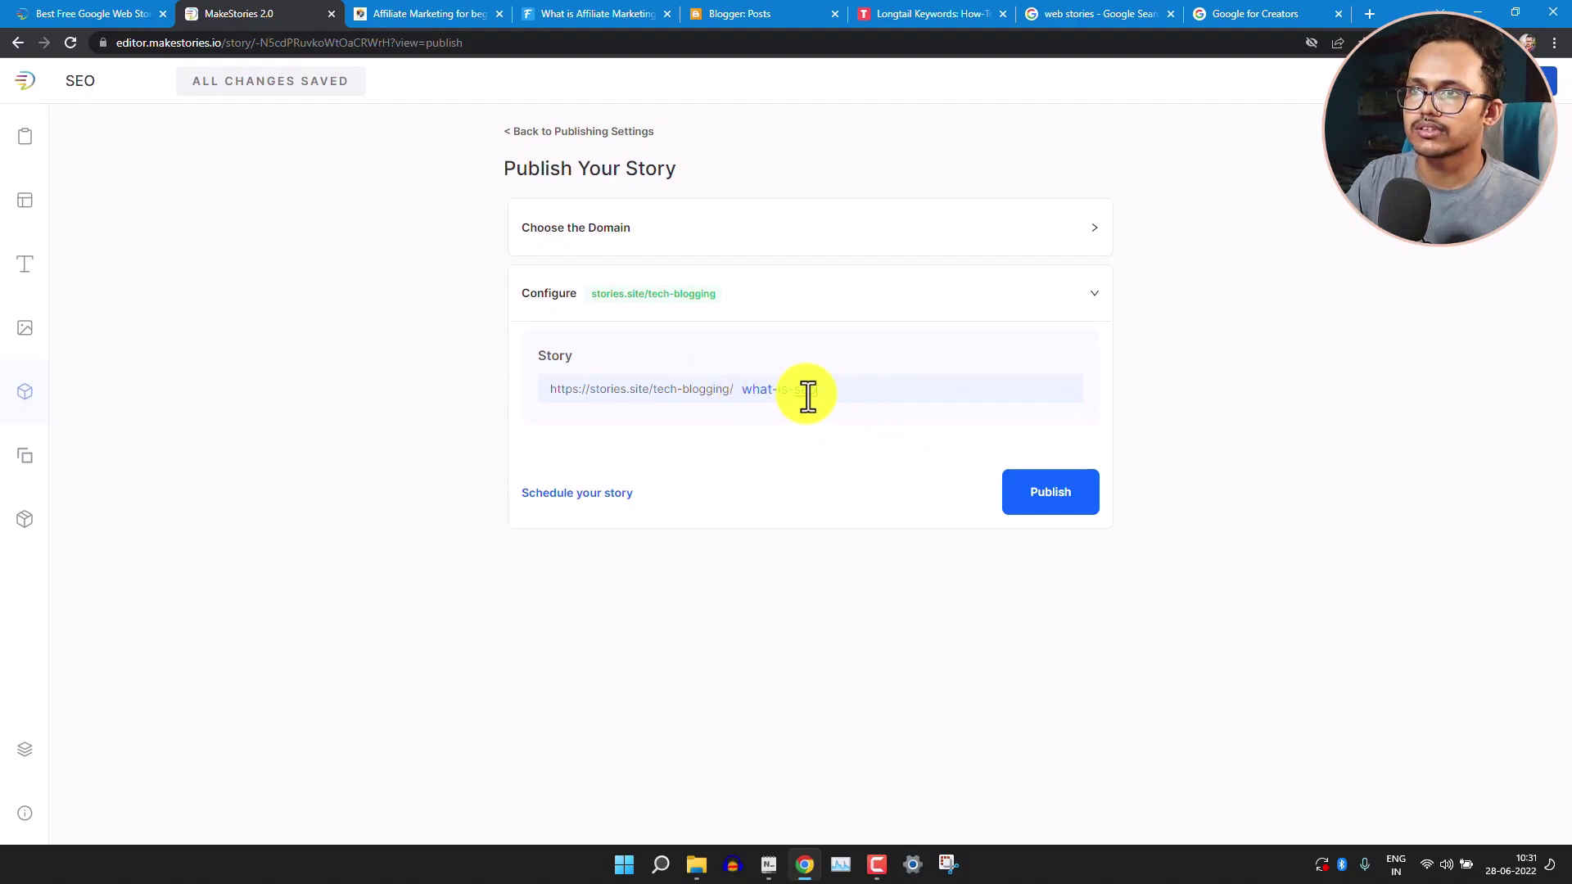
{"action": "left_click", "coordinate": [1064, 493]}
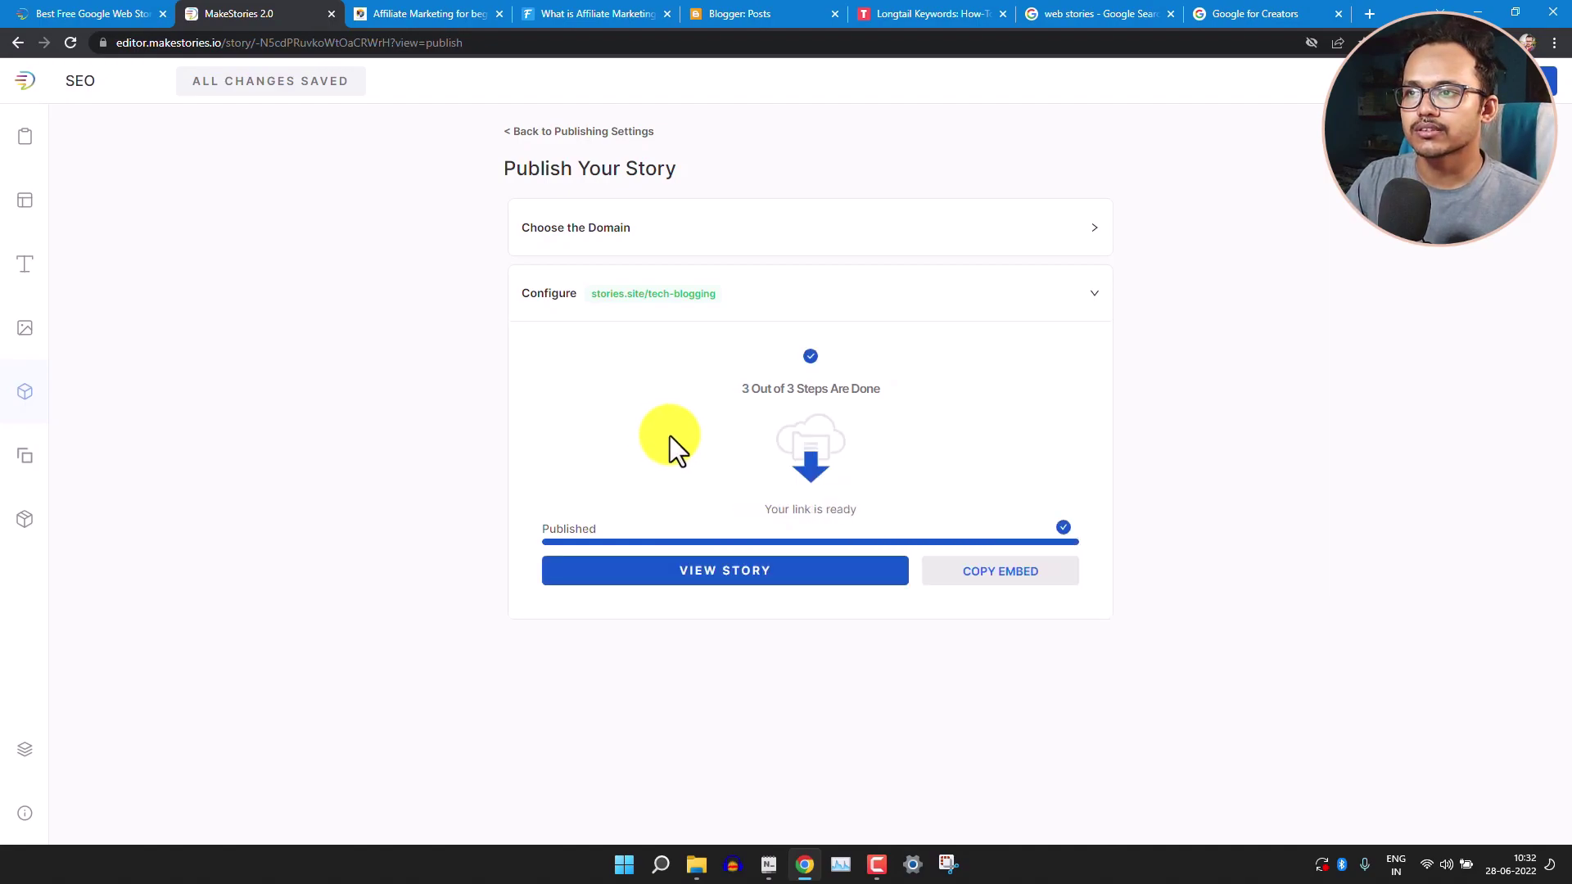
{"action": "left_click", "coordinate": [1005, 586]}
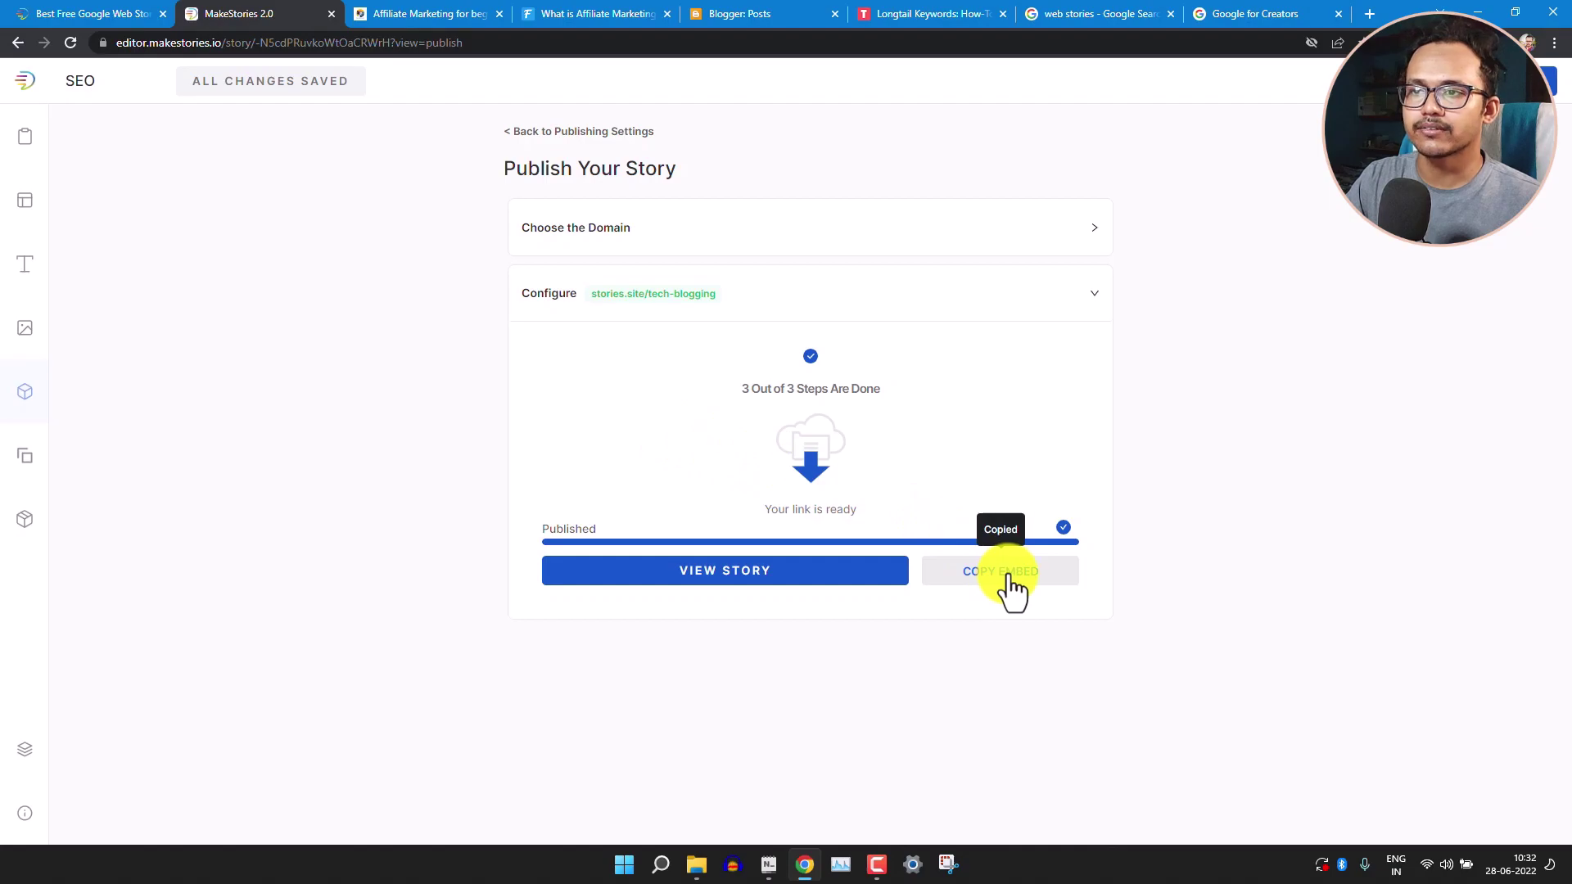
View the live story, page through to Best Sunglasses Brands, then return to MakeStories.
{"action": "left_click", "coordinate": [724, 588]}
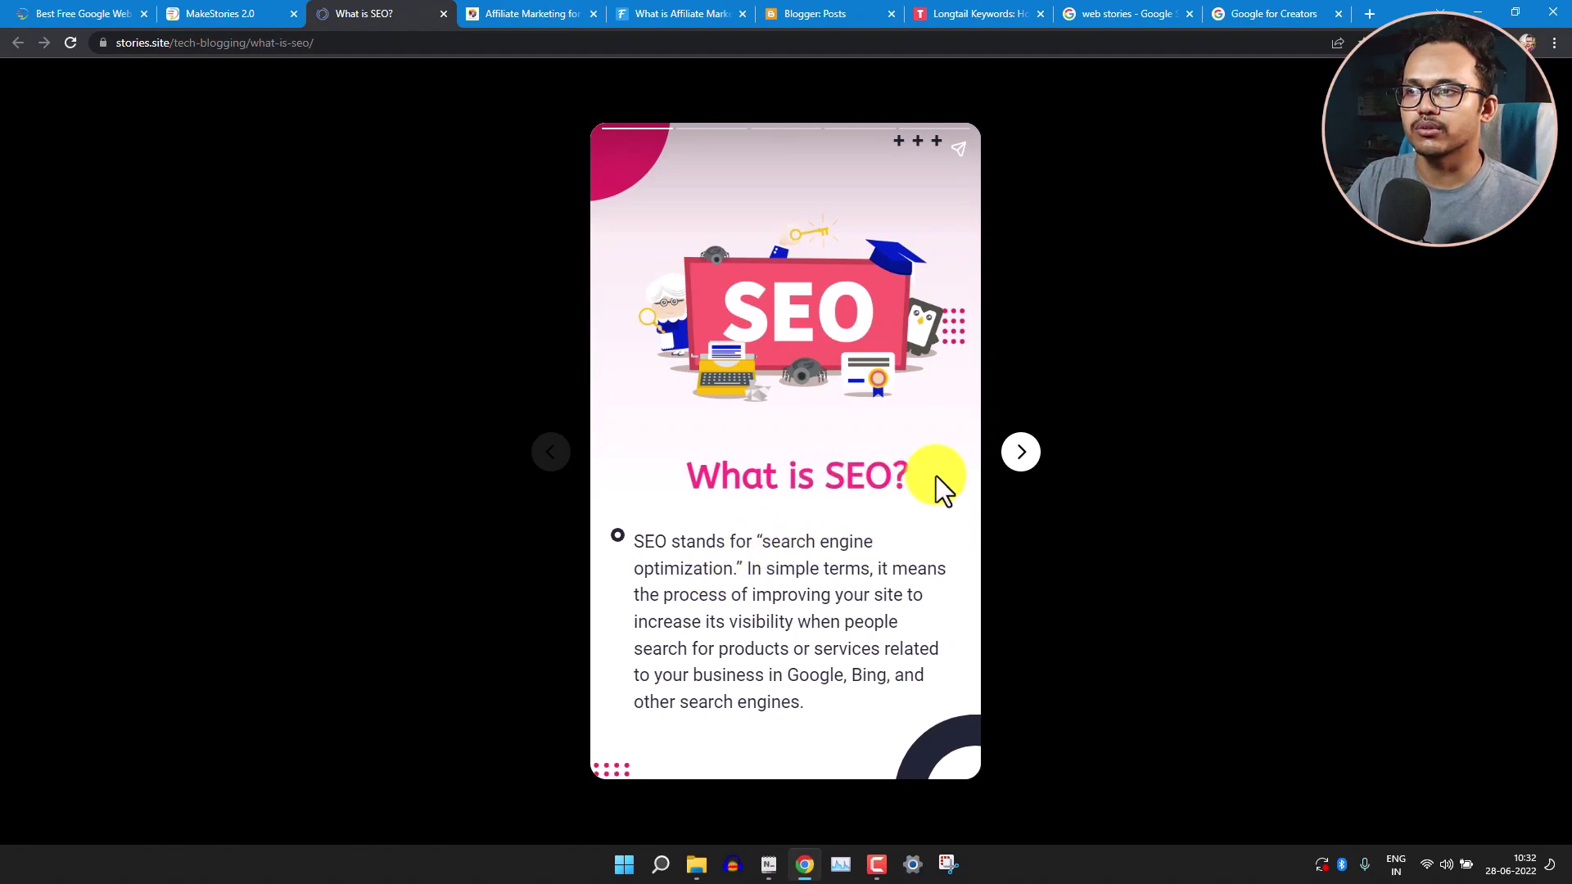
{"action": "left_click", "coordinate": [1016, 463]}
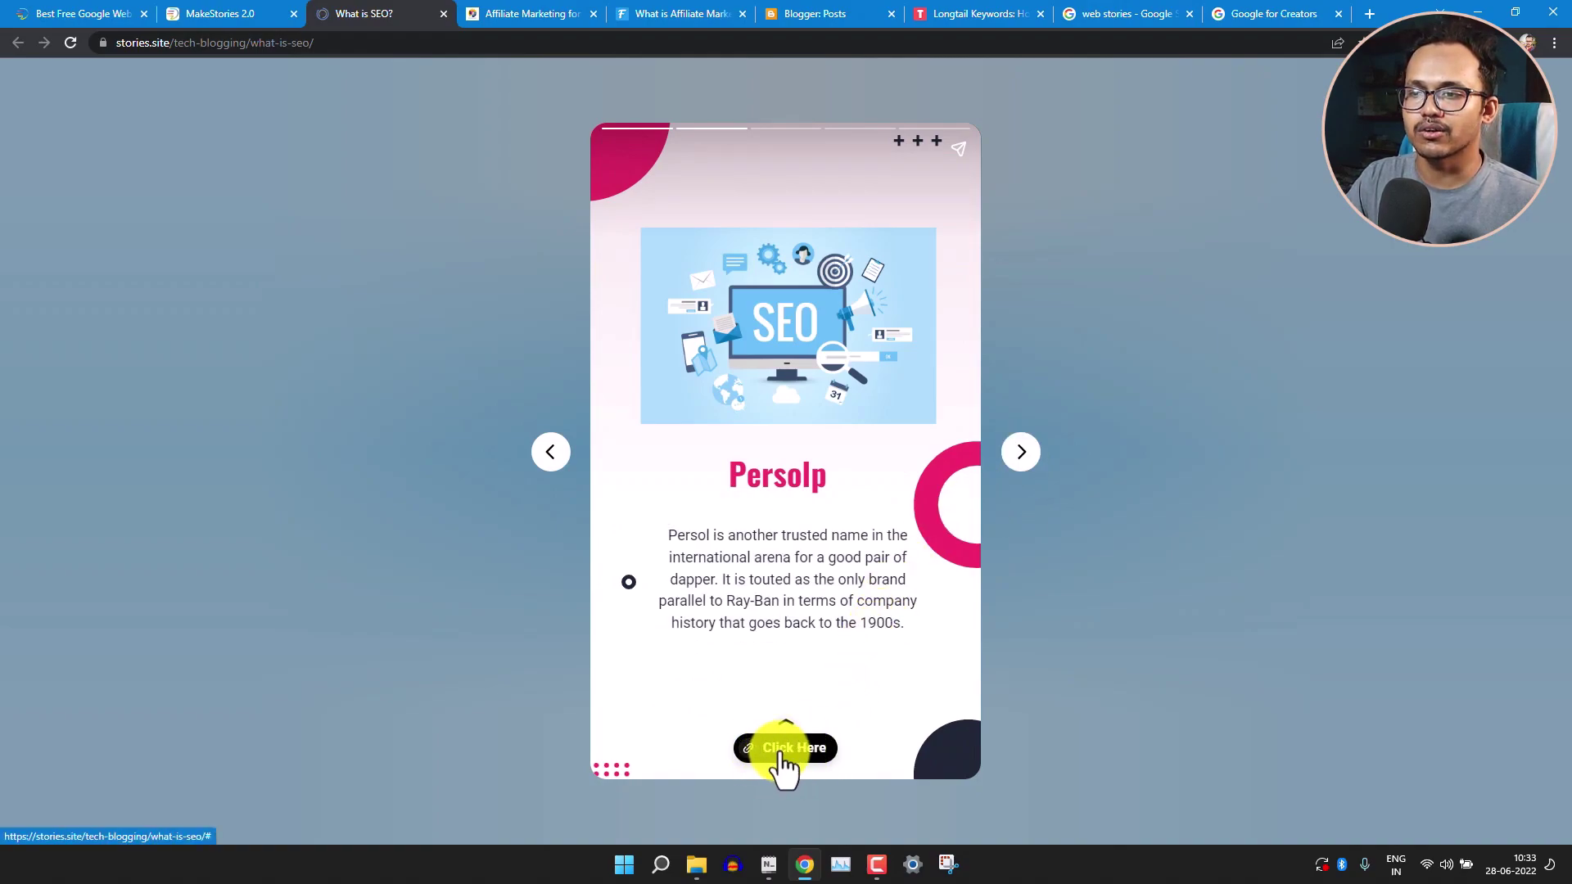
{"action": "left_click", "coordinate": [1022, 456]}
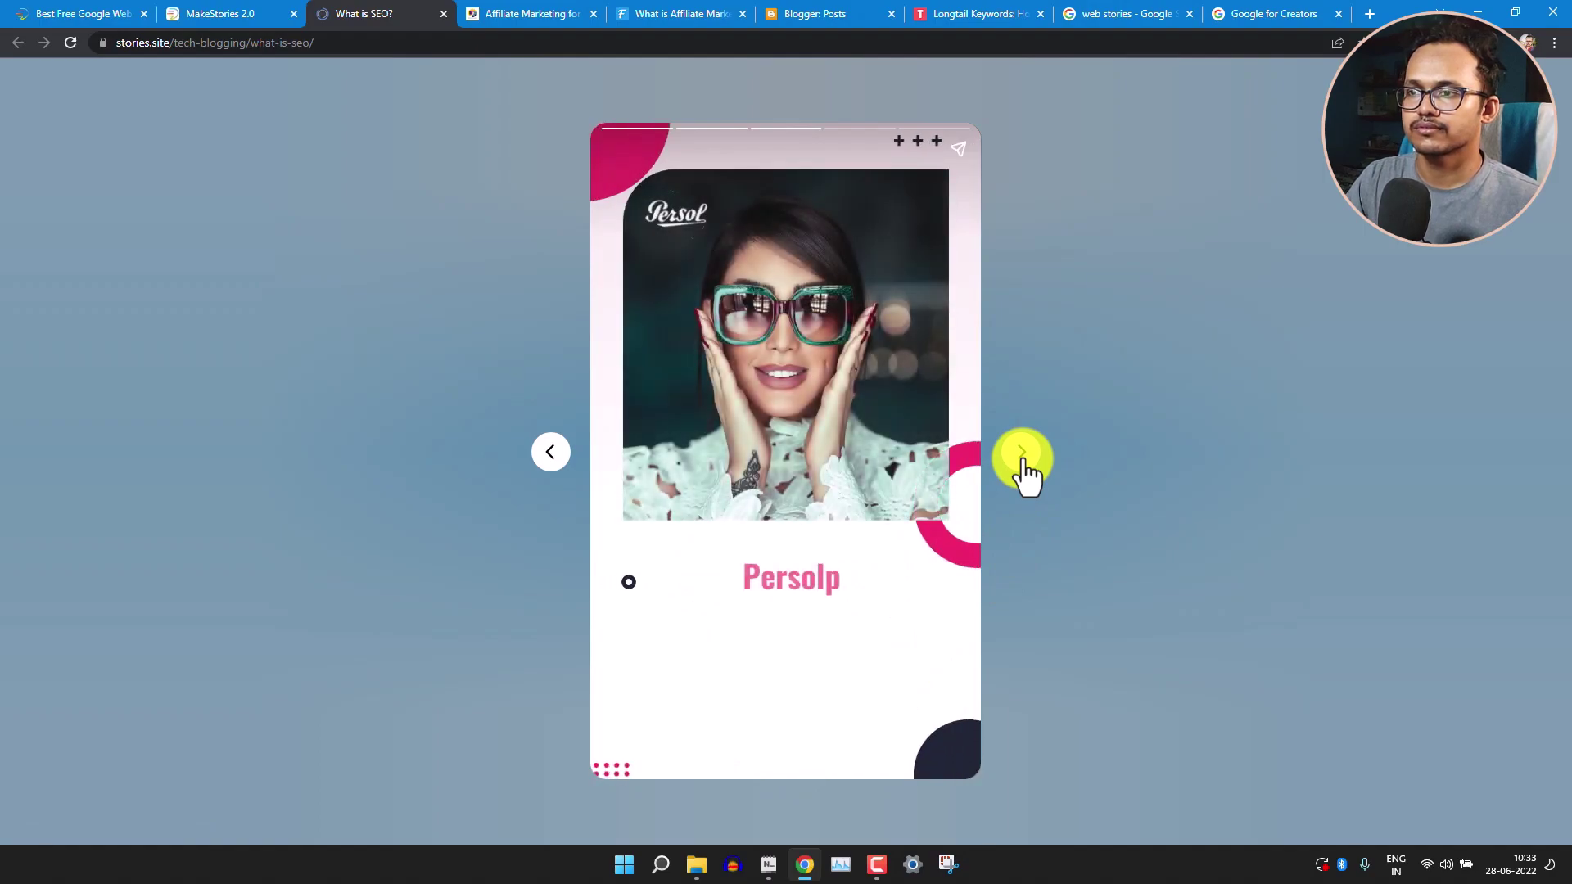
{"action": "left_click", "coordinate": [1022, 457]}
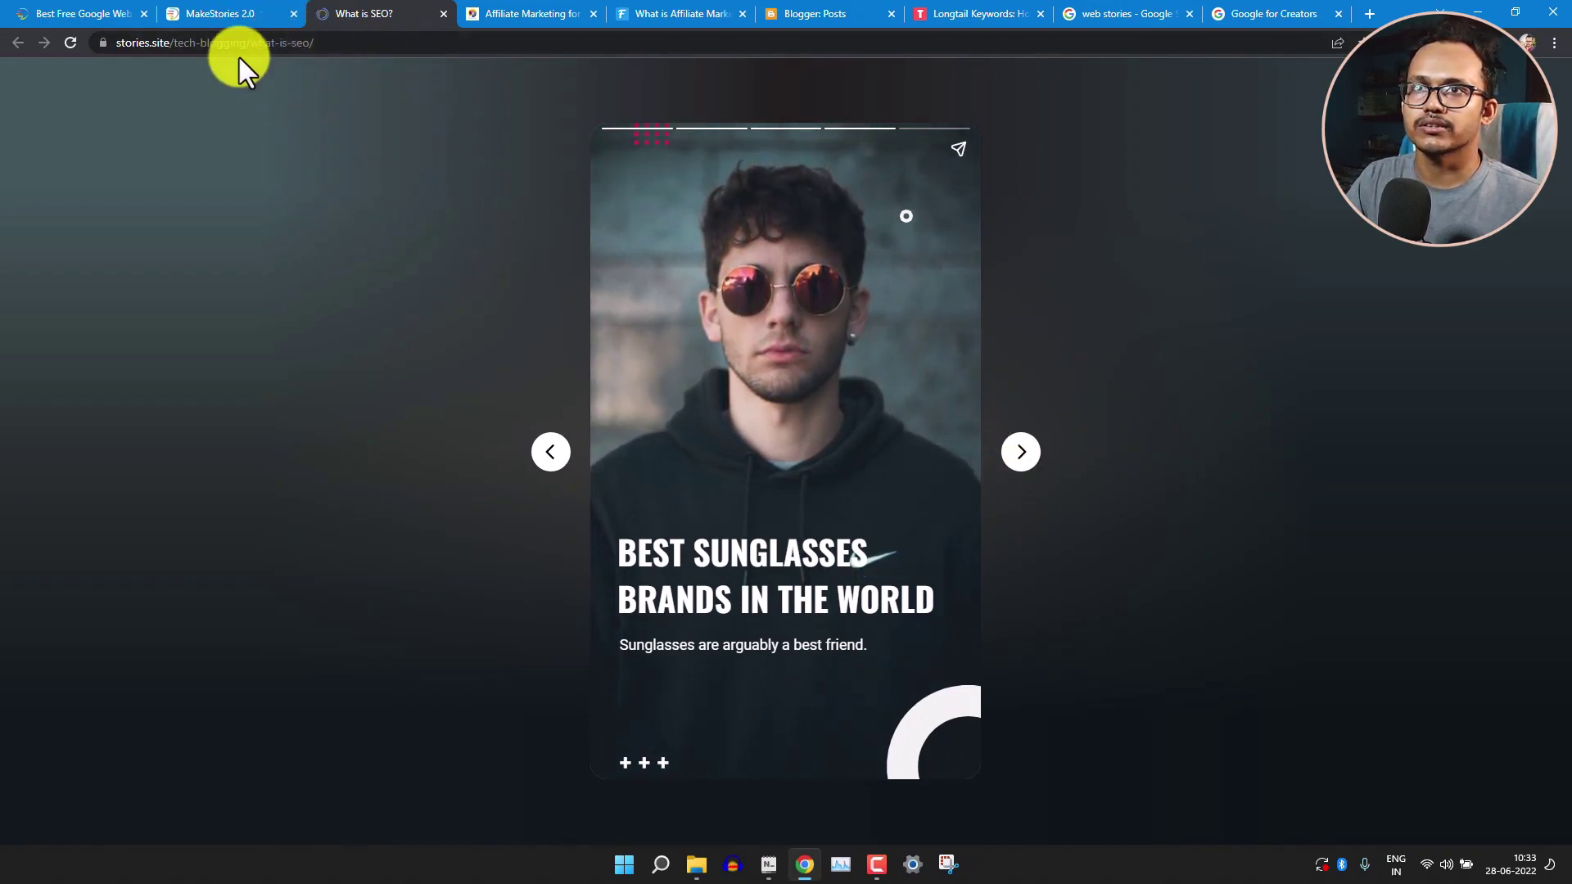
{"action": "left_click", "coordinate": [221, 12]}
Copy the embed code again and open the Search engine Optimization post in Blogger.
{"action": "left_click", "coordinate": [988, 583]}
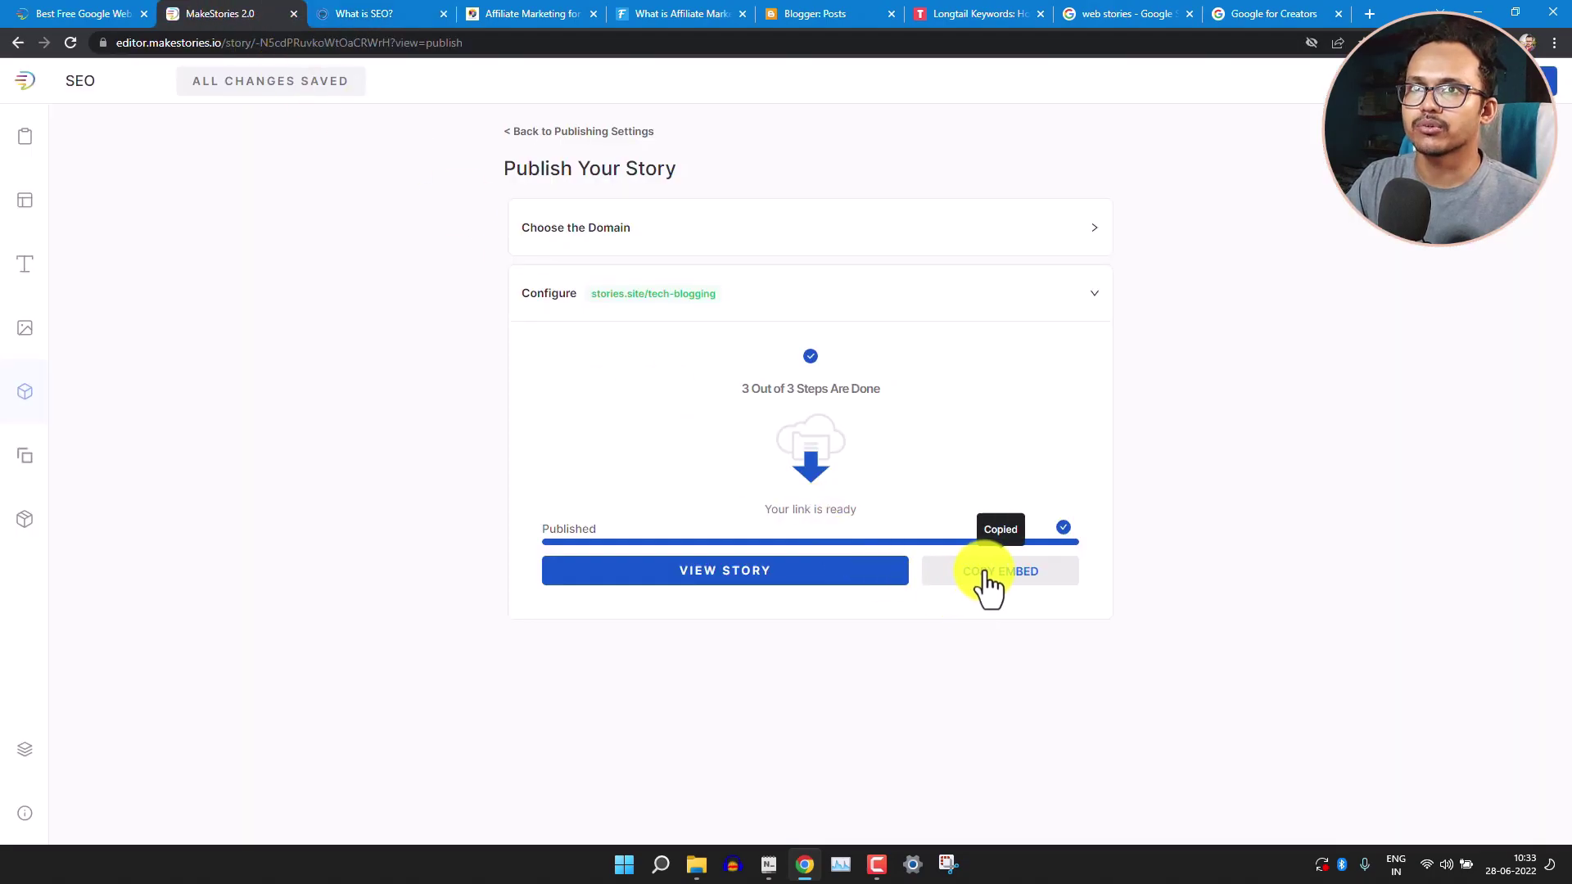
{"action": "left_click", "coordinate": [827, 20]}
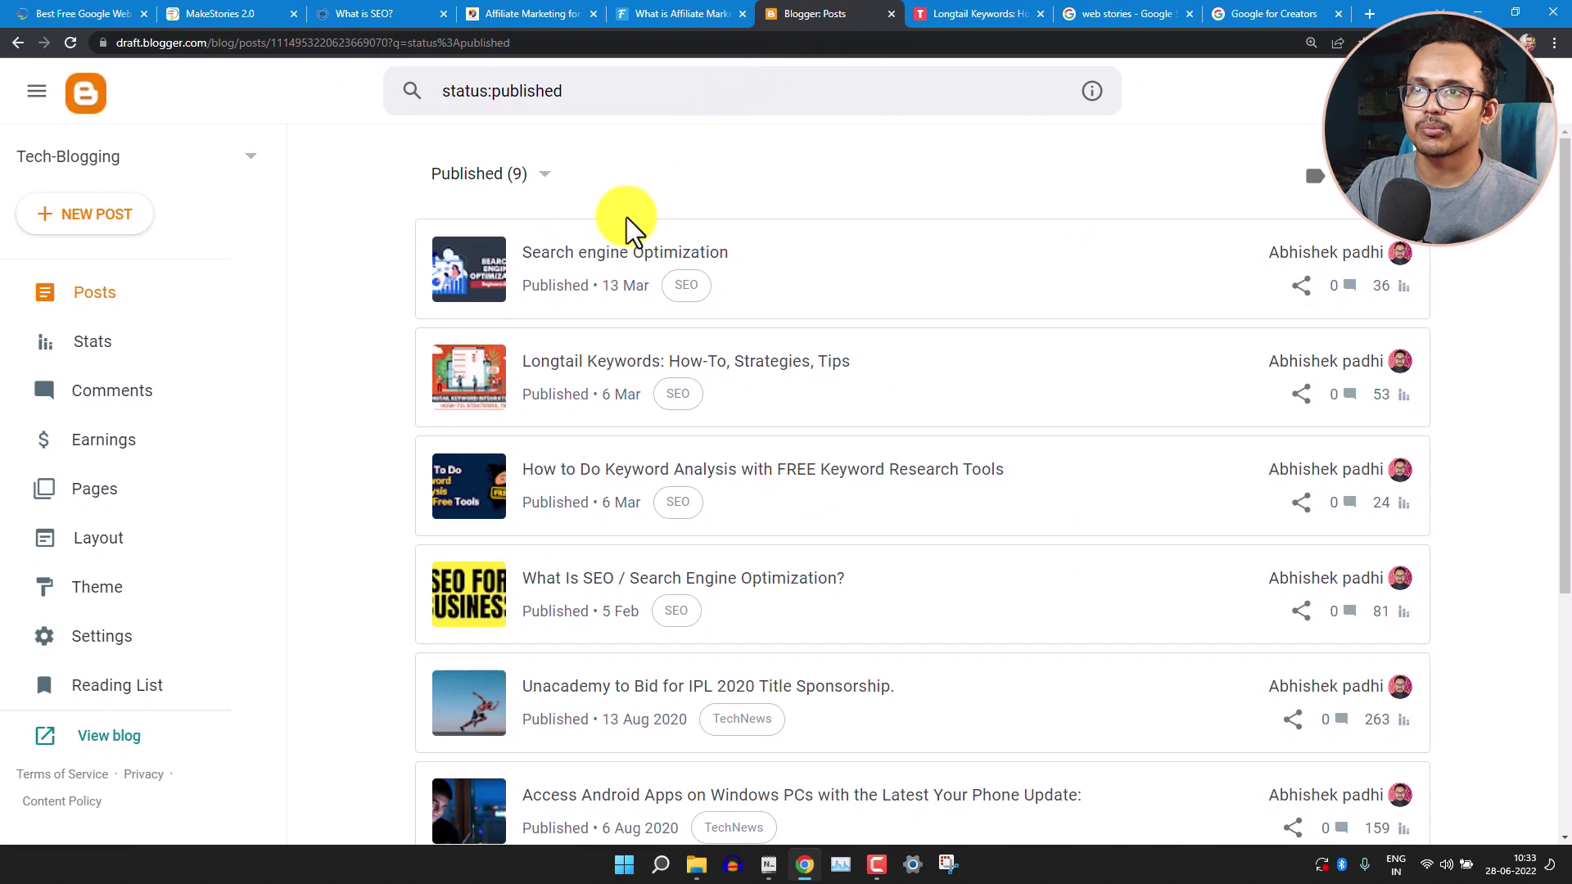
{"action": "left_click", "coordinate": [606, 249]}
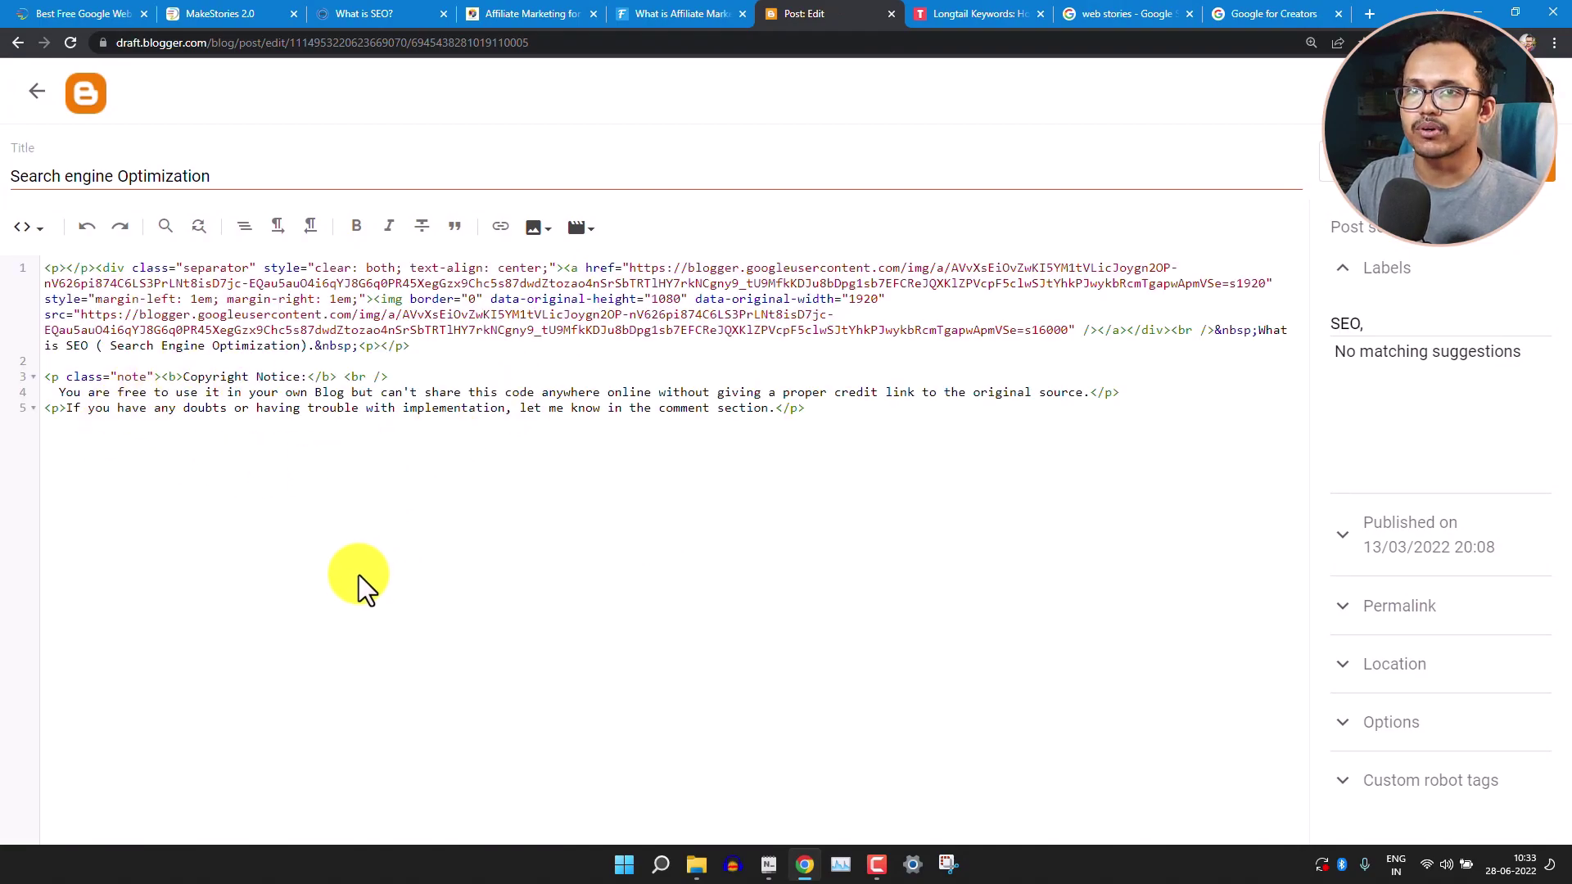
Paste the story embed code into the post's HTML view, save, and view the live post.
{"action": "left_click", "coordinate": [31, 234]}
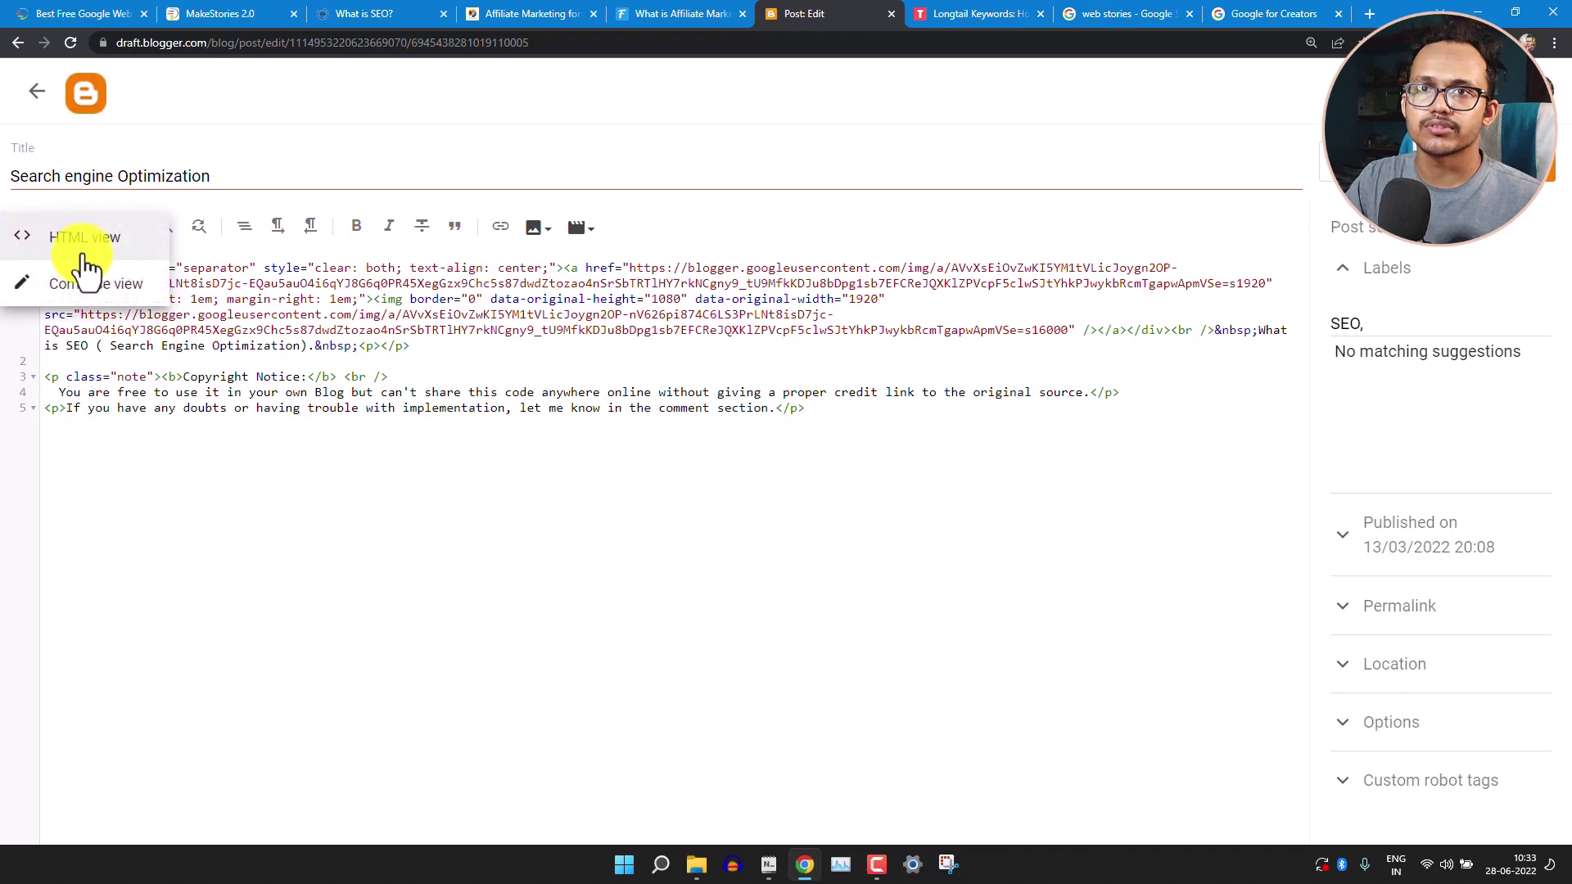
{"action": "left_click", "coordinate": [873, 418]}
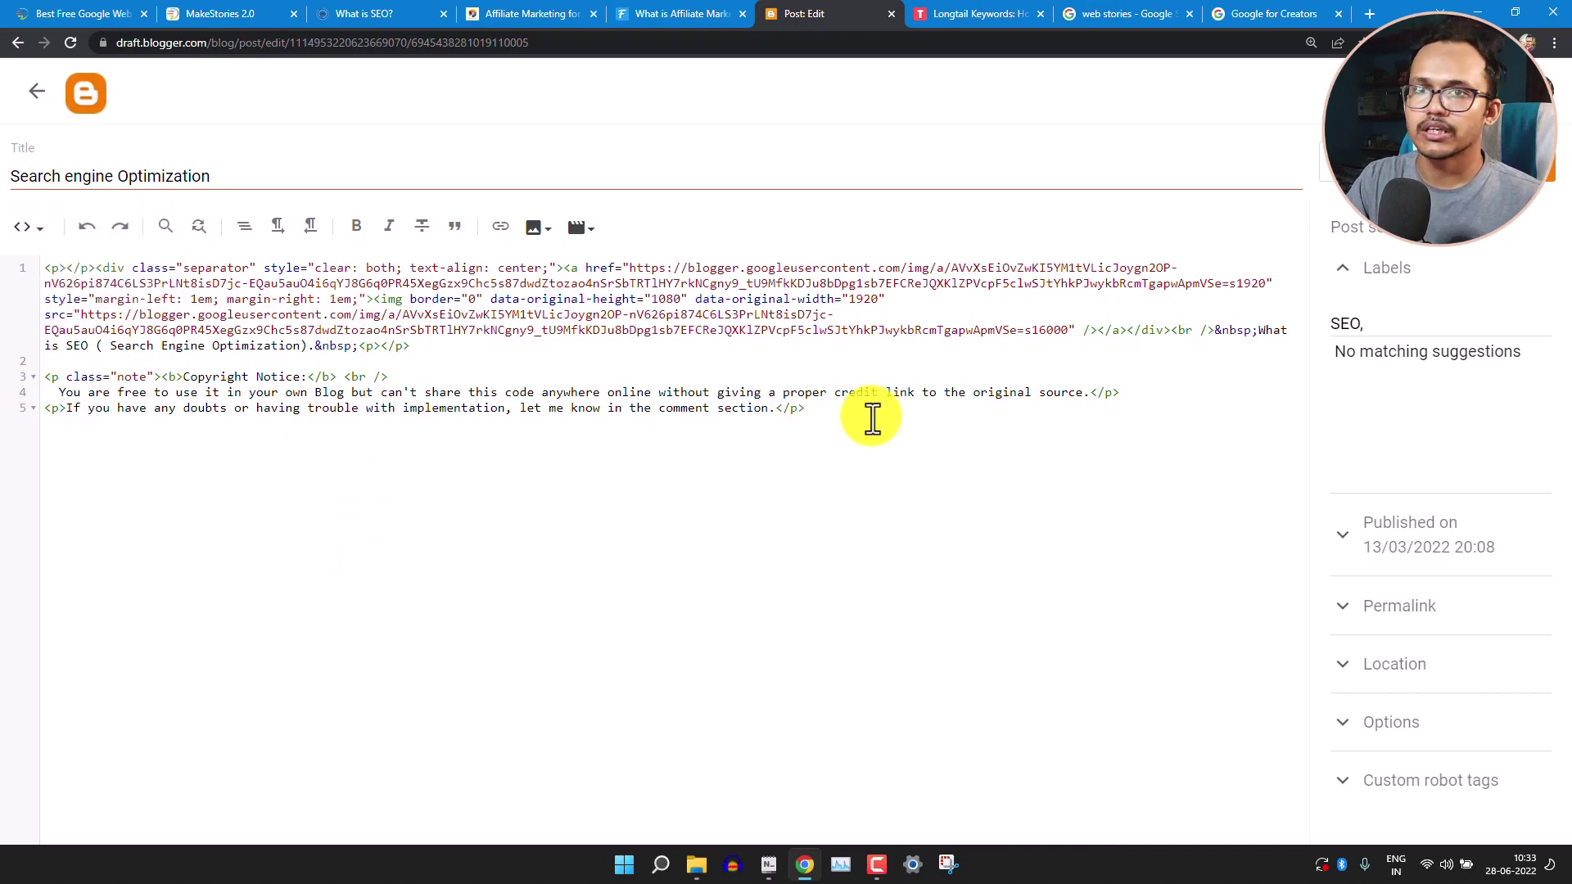
{"action": "key", "text": "ctrl+v"}
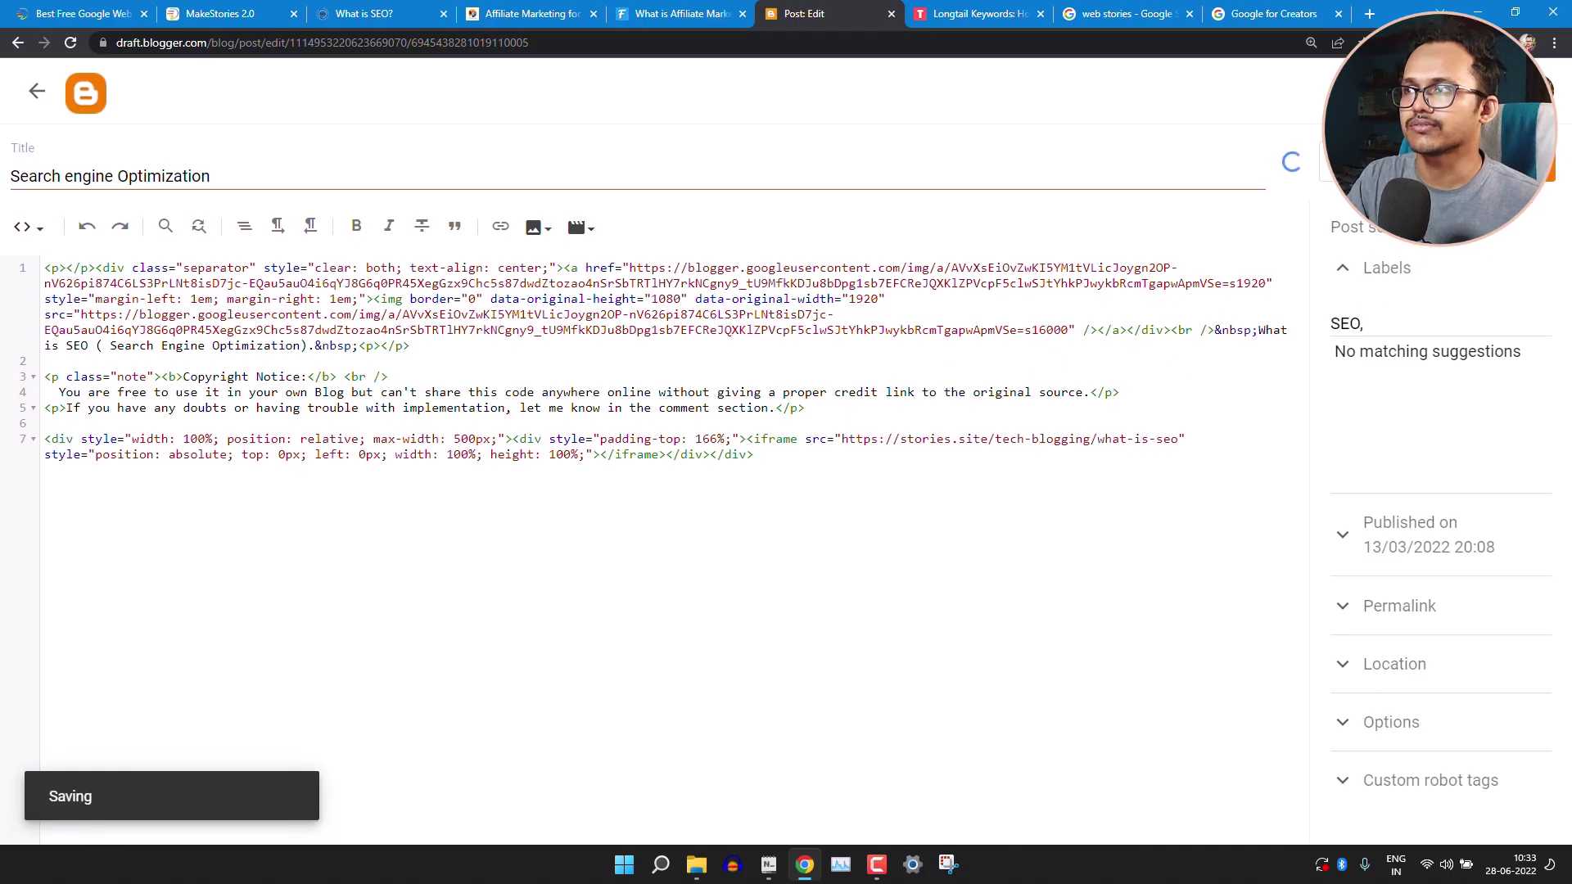
{"action": "left_click", "coordinate": [39, 90]}
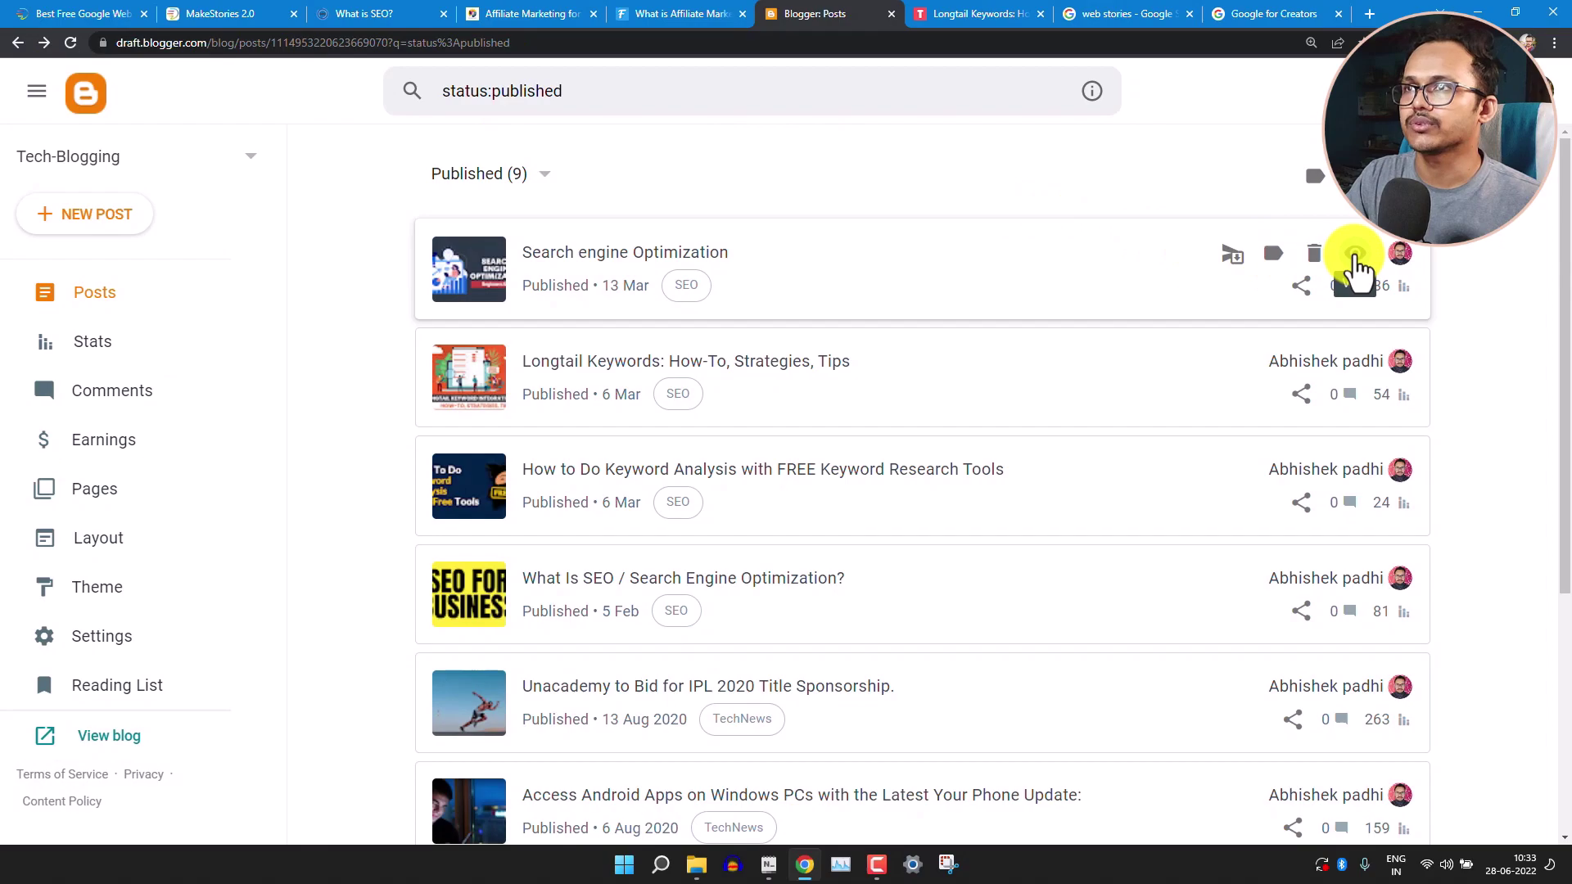
{"action": "left_click", "coordinate": [1356, 256]}
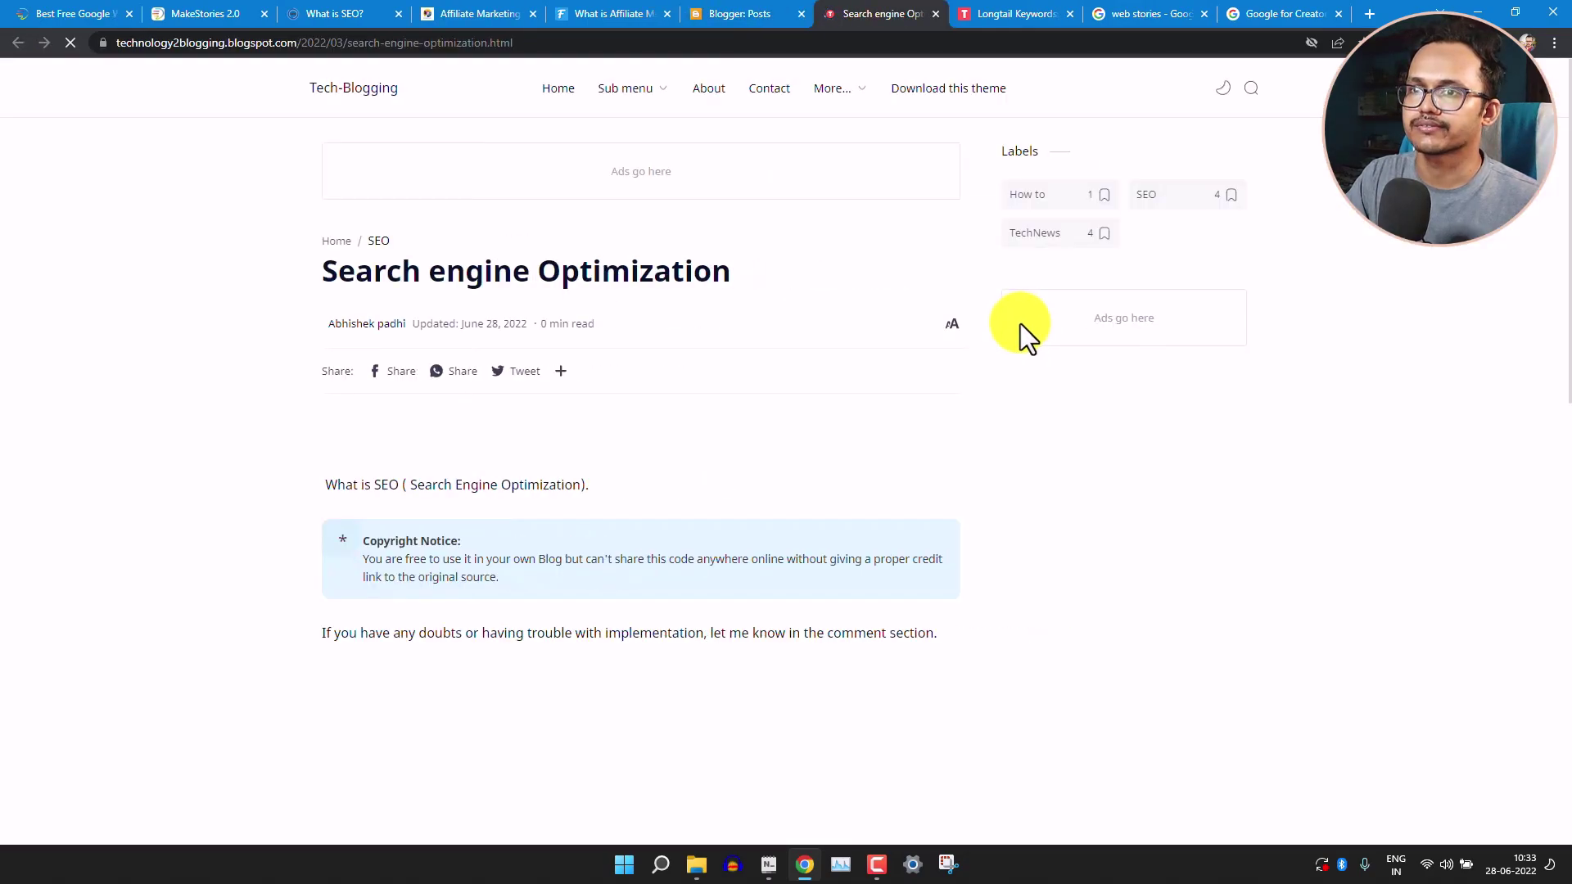
Scroll to the embedded What is SEO? story and advance it to the Persol slide.
{"action": "scroll", "coordinate": [855, 411], "scroll_direction": "down", "scroll_amount": 2}
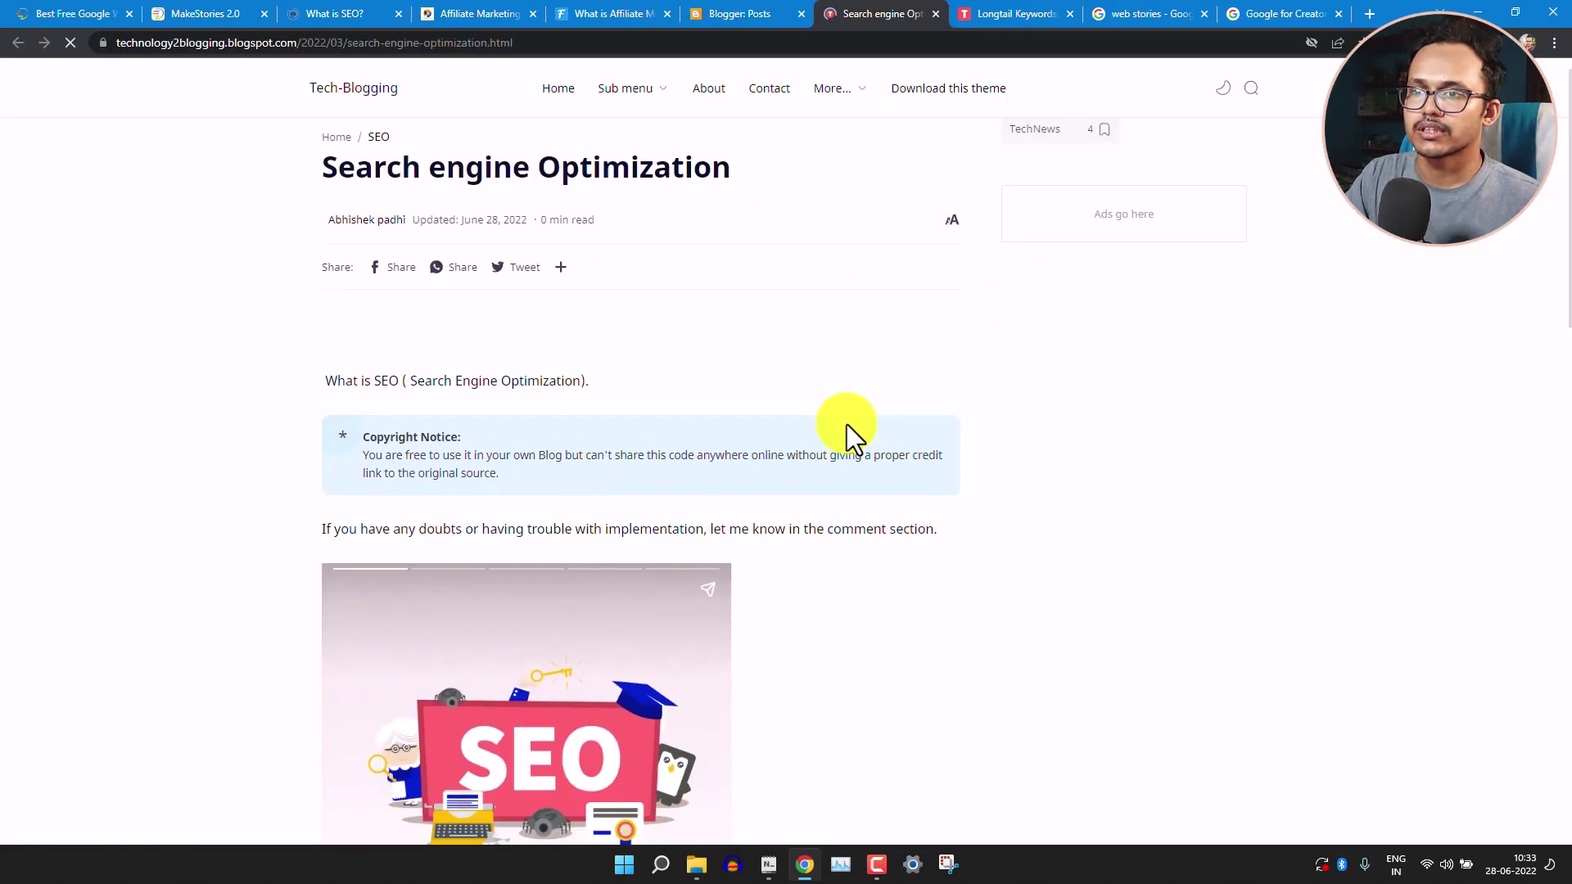
{"action": "scroll", "coordinate": [811, 532], "scroll_direction": "down", "scroll_amount": 7}
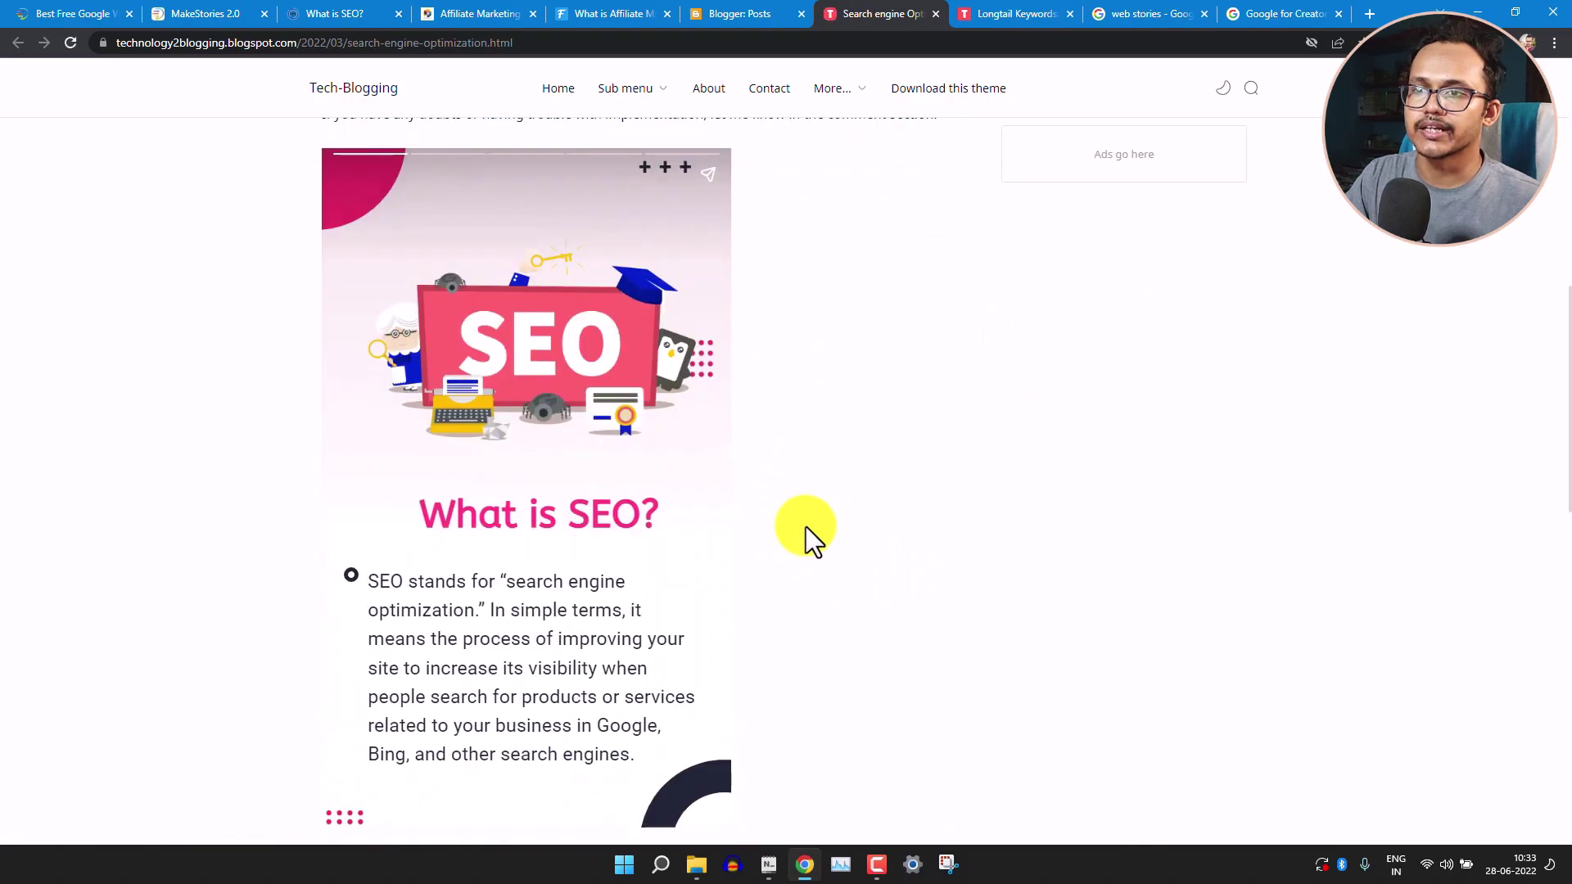
{"action": "scroll", "coordinate": [737, 524], "scroll_direction": "up", "scroll_amount": 2}
{"action": "left_click", "coordinate": [699, 468]}
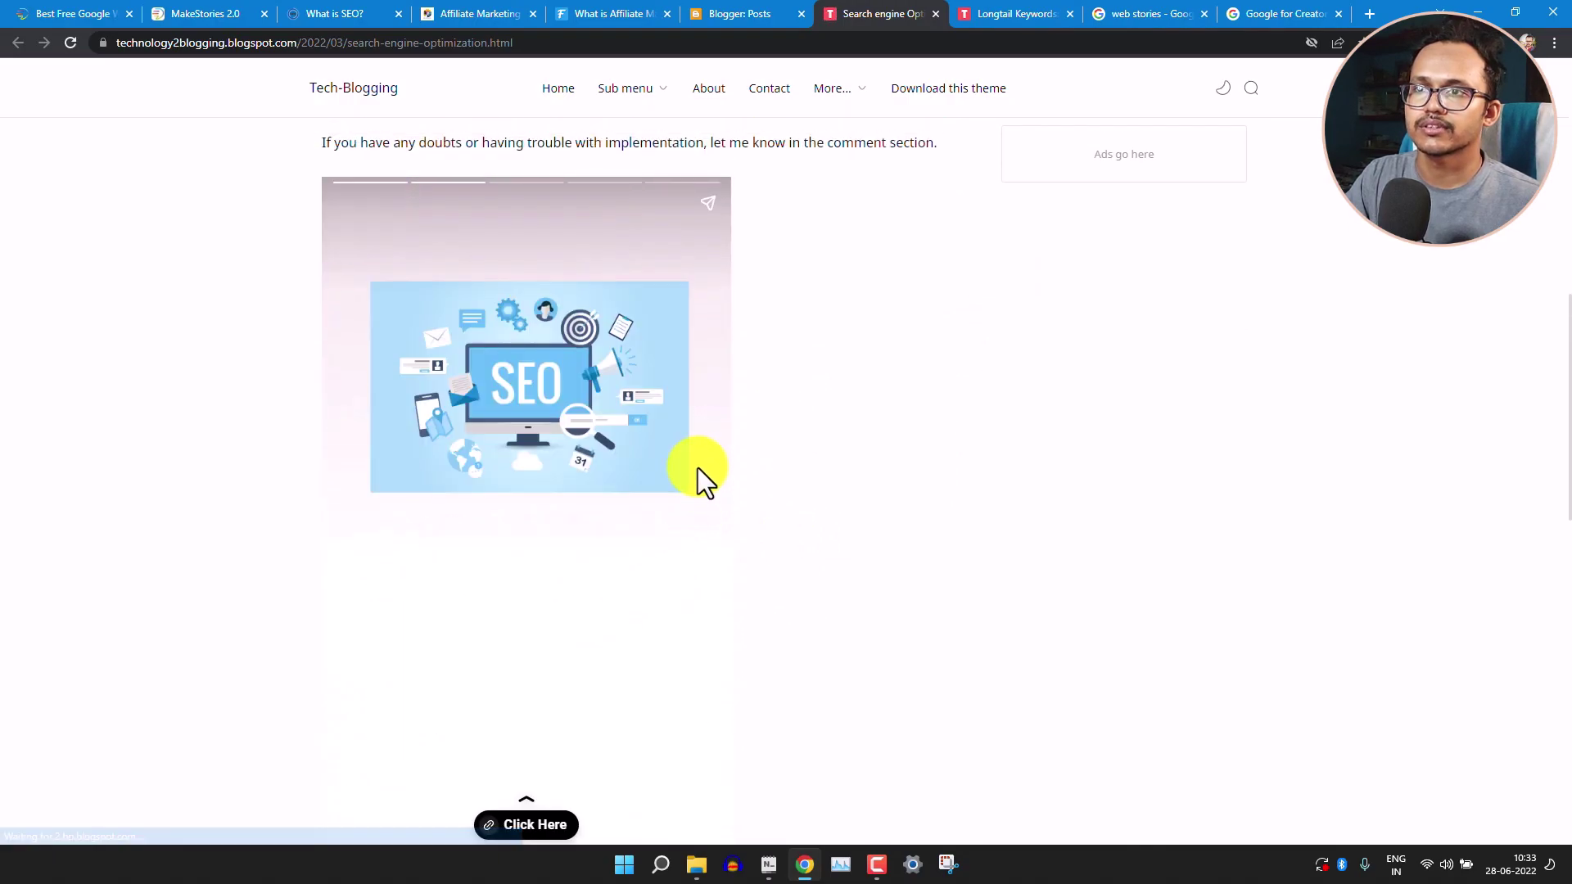
{"action": "left_click", "coordinate": [686, 467]}
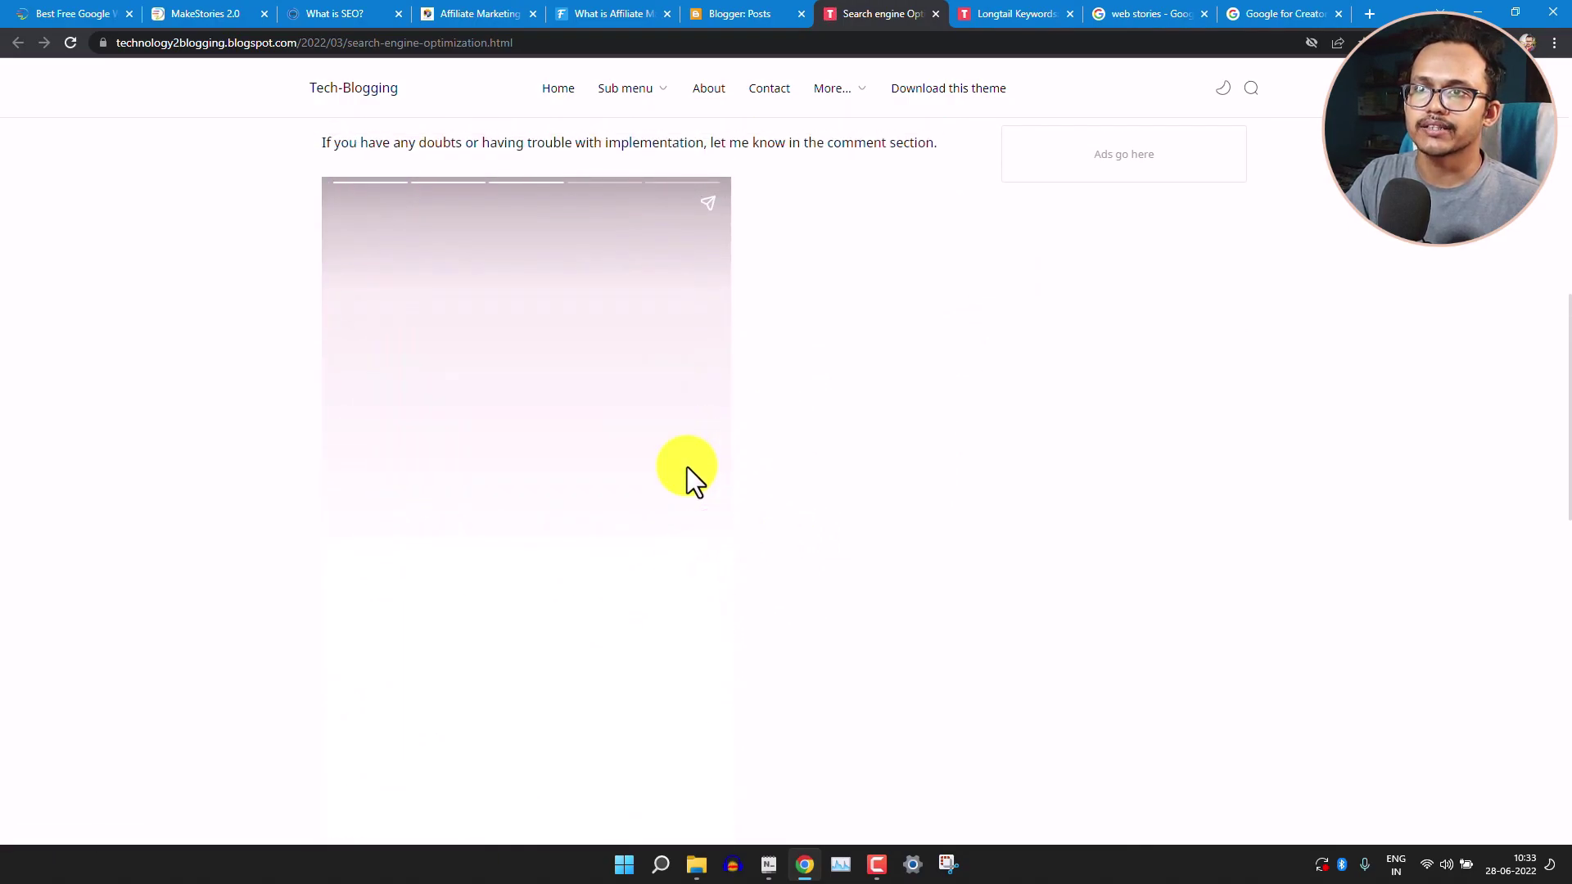